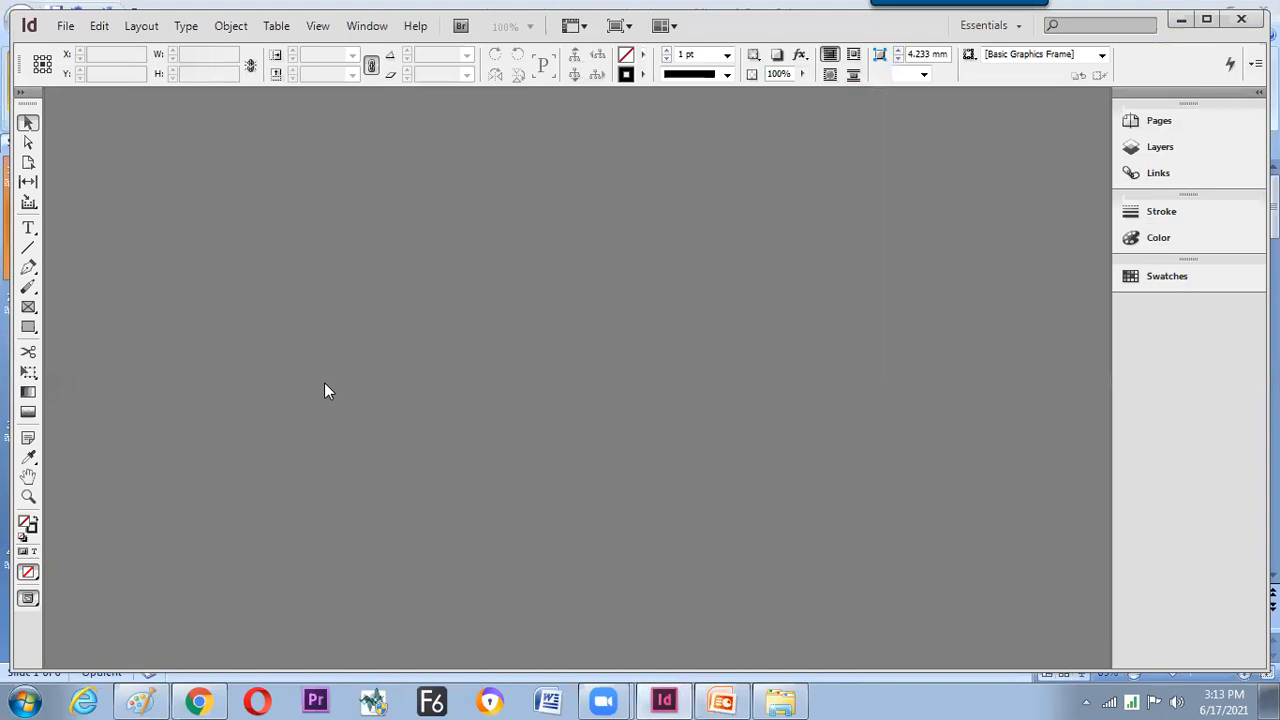
# Create a 10-page A4 print document with facing pages and activate the Type tool.
pyautogui.hotkey('ctrl', 'n')
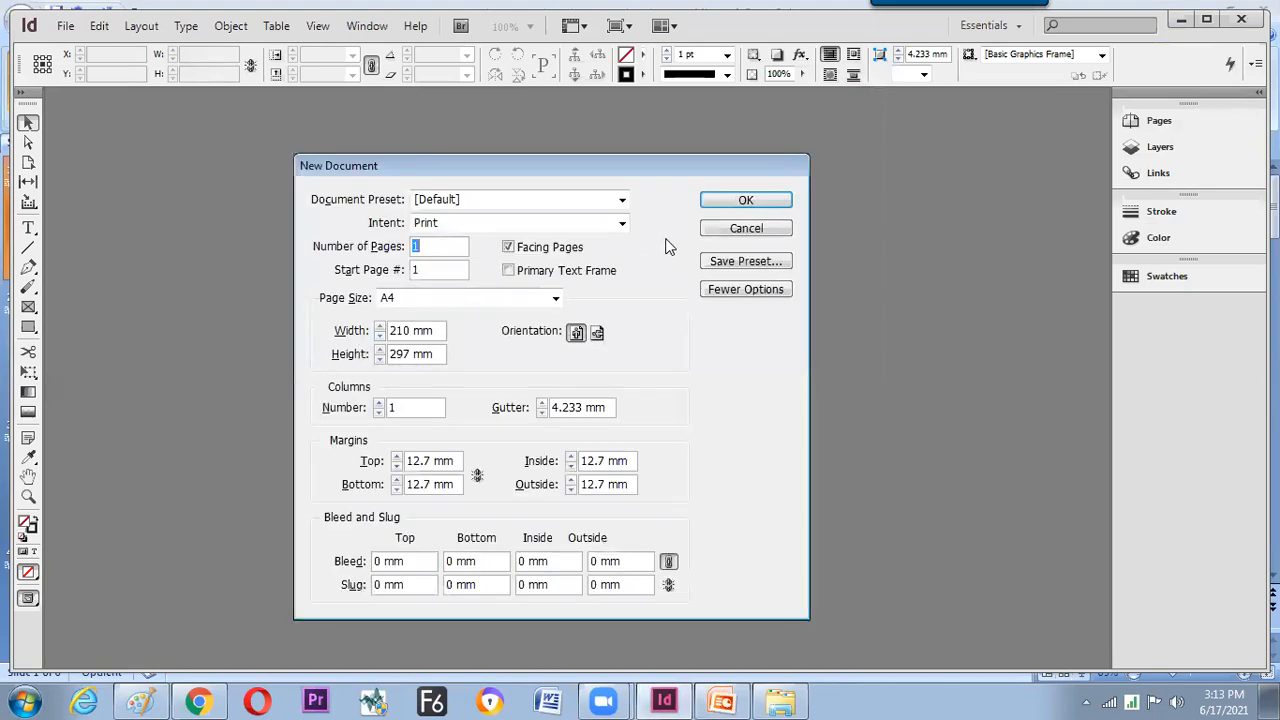
pyautogui.moveTo(649, 168); pyautogui.dragTo(606, 163)
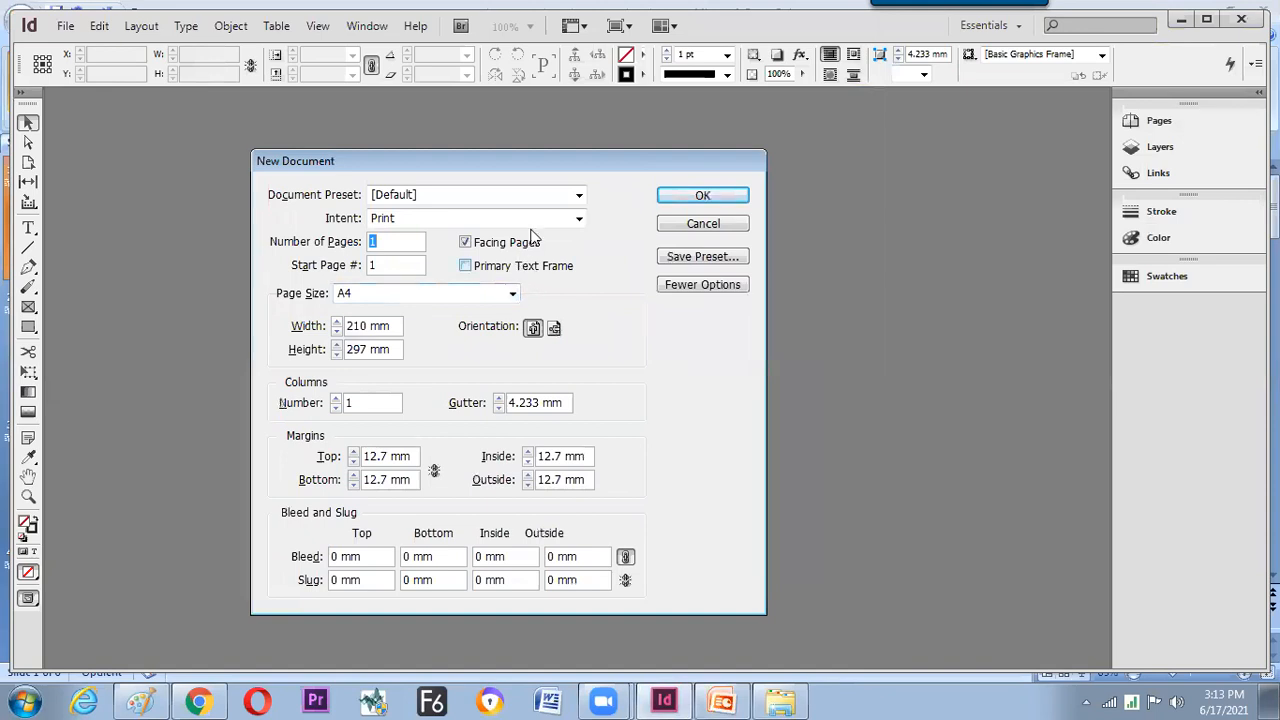
pyautogui.write('1')
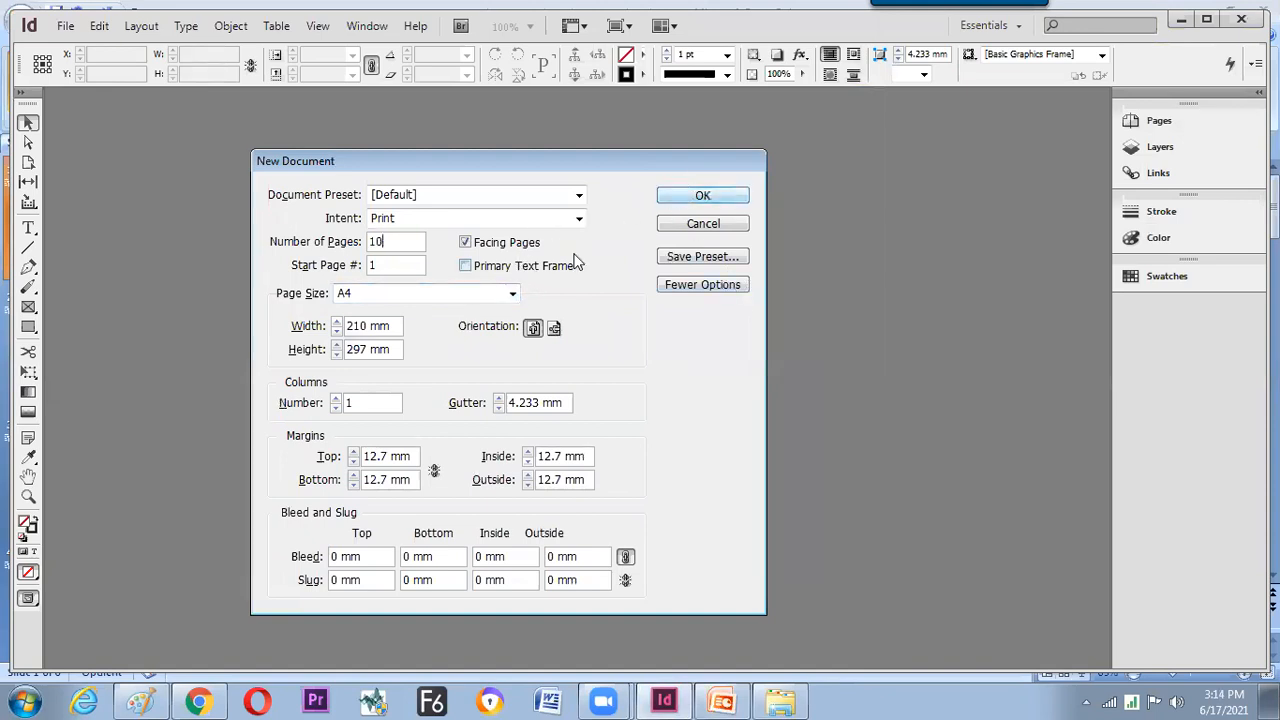
pyautogui.click(678, 195)
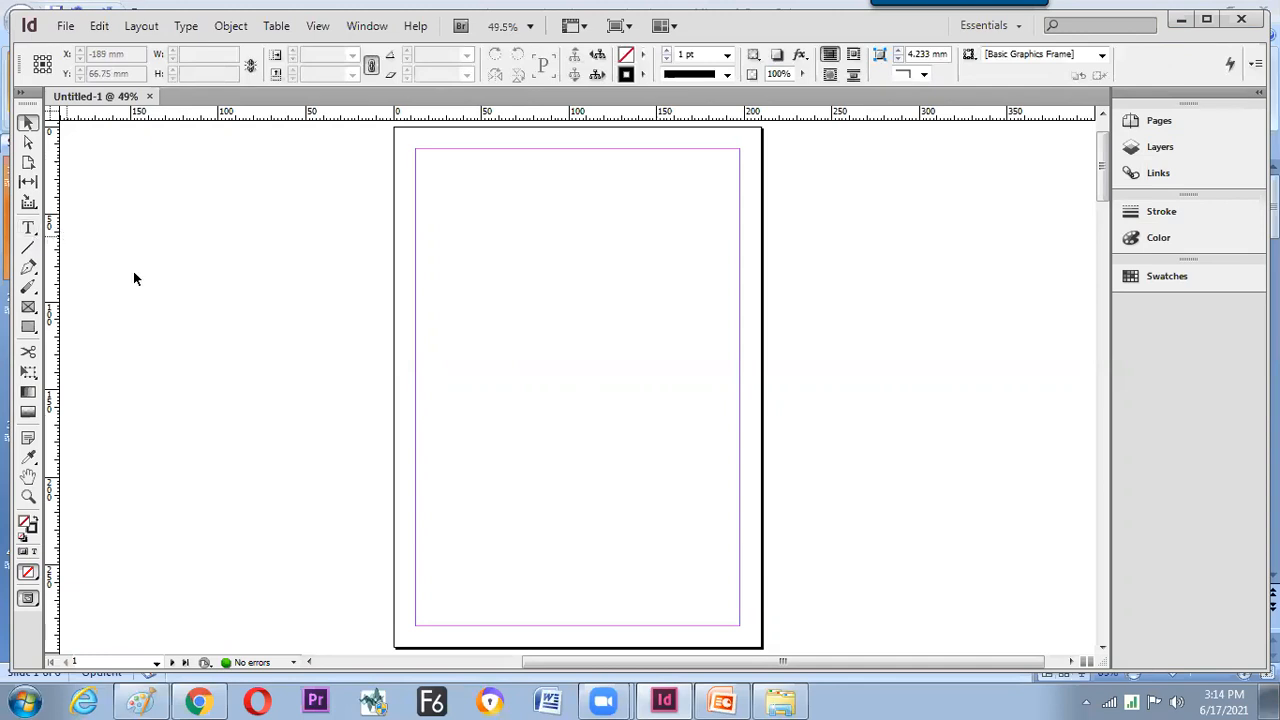
pyautogui.press('t')
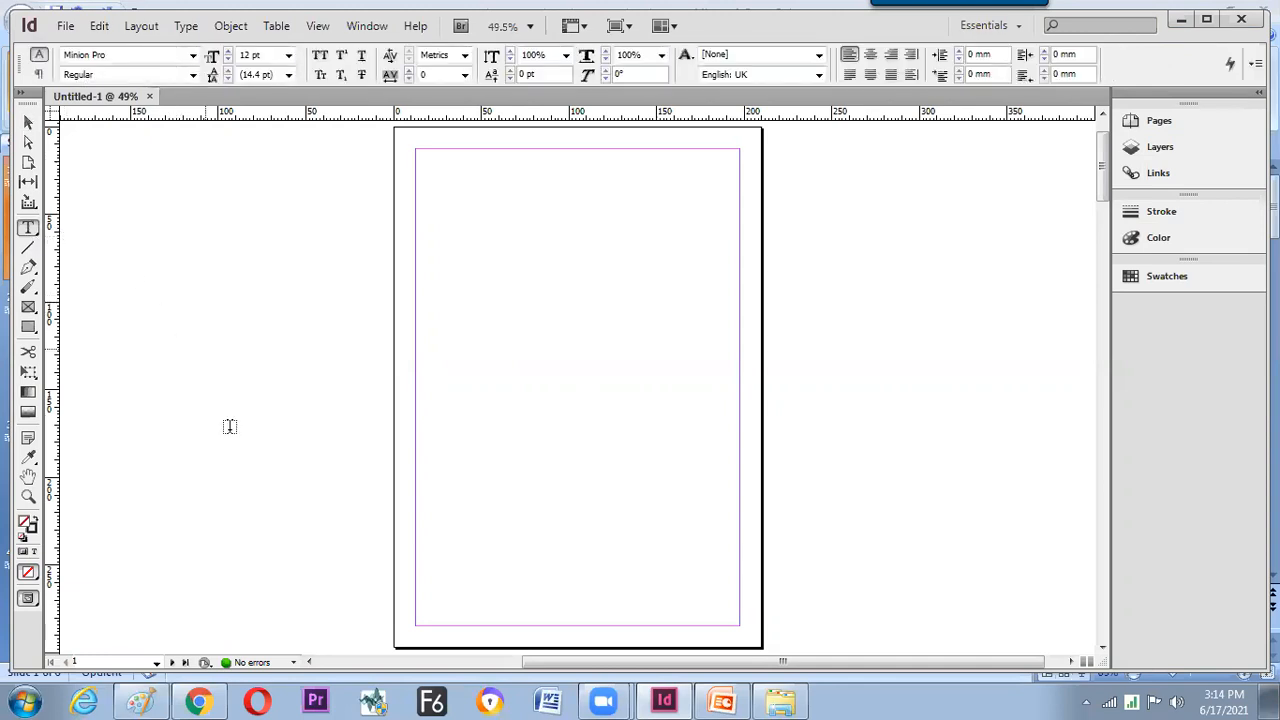
# Switch to Paint and handwrite the note "T = Text Tool" with the black brush.
pyautogui.click(141, 700)
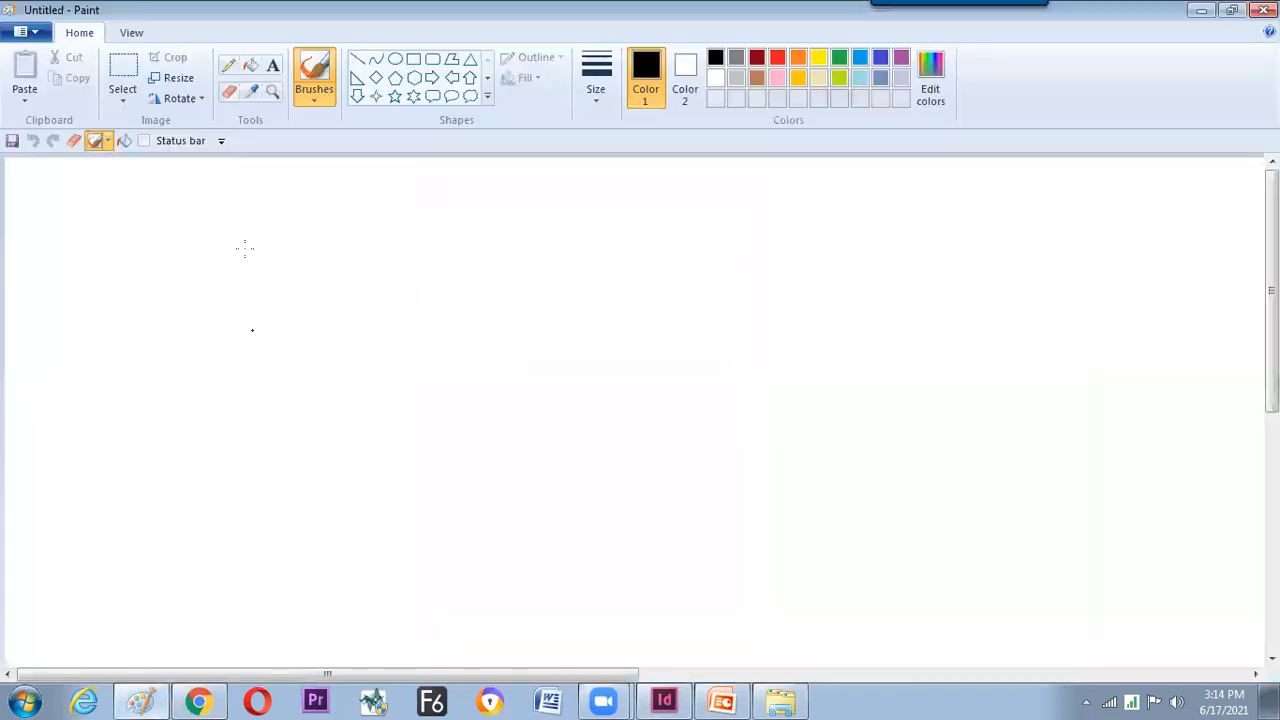
pyautogui.moveTo(277, 266); pyautogui.dragTo(277, 270)
pyautogui.moveTo(249, 242)
pyautogui.mouseDown()
pyautogui.moveTo(283, 232)
pyautogui.moveTo(305, 268)
pyautogui.moveTo(345, 262)
pyautogui.mouseUp()
pyautogui.moveTo(330, 240)
pyautogui.mouseDown()
pyautogui.moveTo(373, 250)
pyautogui.moveTo(410, 252)
pyautogui.mouseUp()
pyautogui.moveTo(400, 243); pyautogui.dragTo(456, 244)
pyautogui.moveTo(442, 222)
pyautogui.mouseDown()
pyautogui.moveTo(470, 218)
pyautogui.moveTo(472, 238)
pyautogui.moveTo(492, 240)
pyautogui.mouseUp()
pyautogui.moveTo(508, 212); pyautogui.dragTo(510, 240)
# Switch to InDesign, draw a text frame about 54 mm by 44 mm on page 1 and place the text cursor in it.
pyautogui.hotkey('alt', 'Tab')
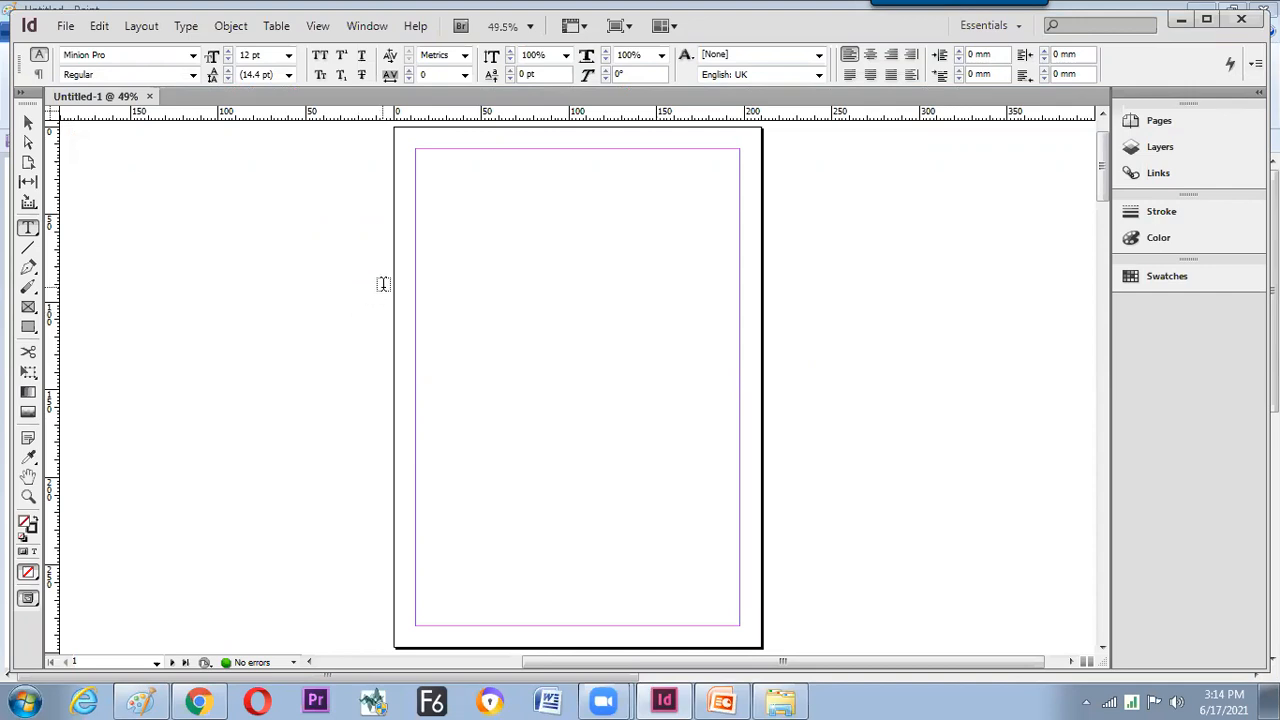
pyautogui.moveTo(438, 204); pyautogui.dragTo(535, 284)
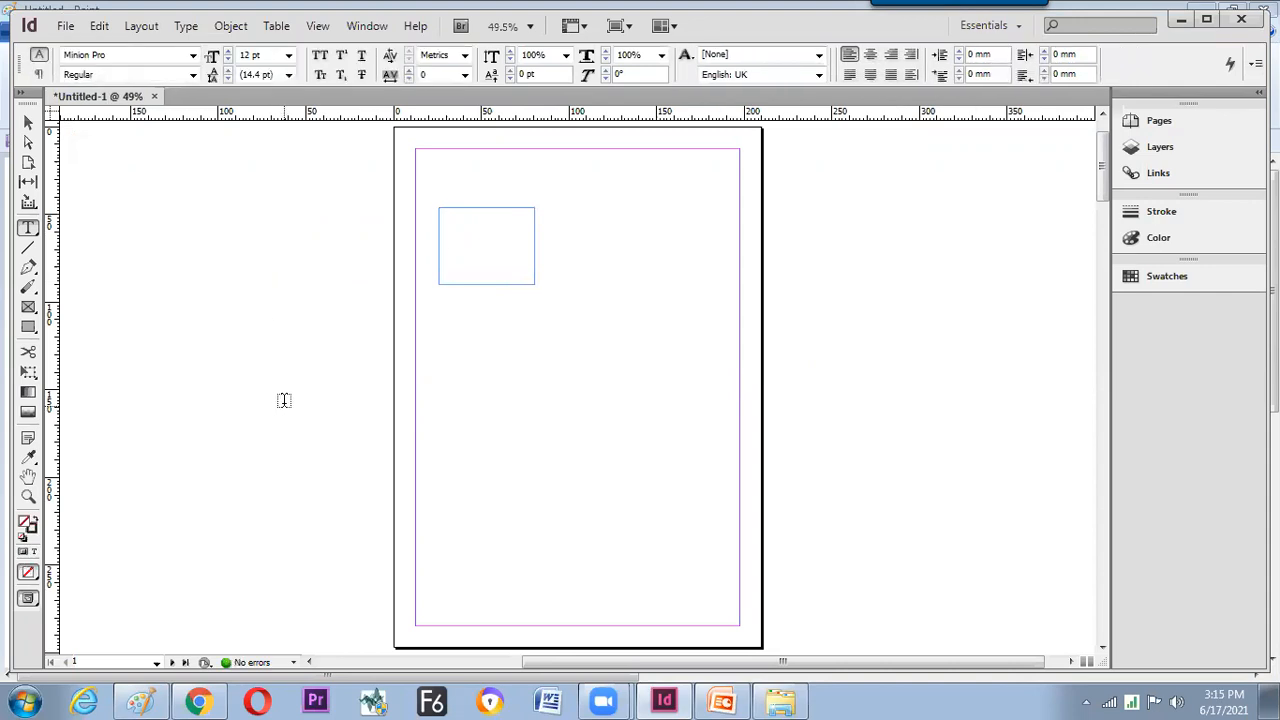
pyautogui.click(28, 121)
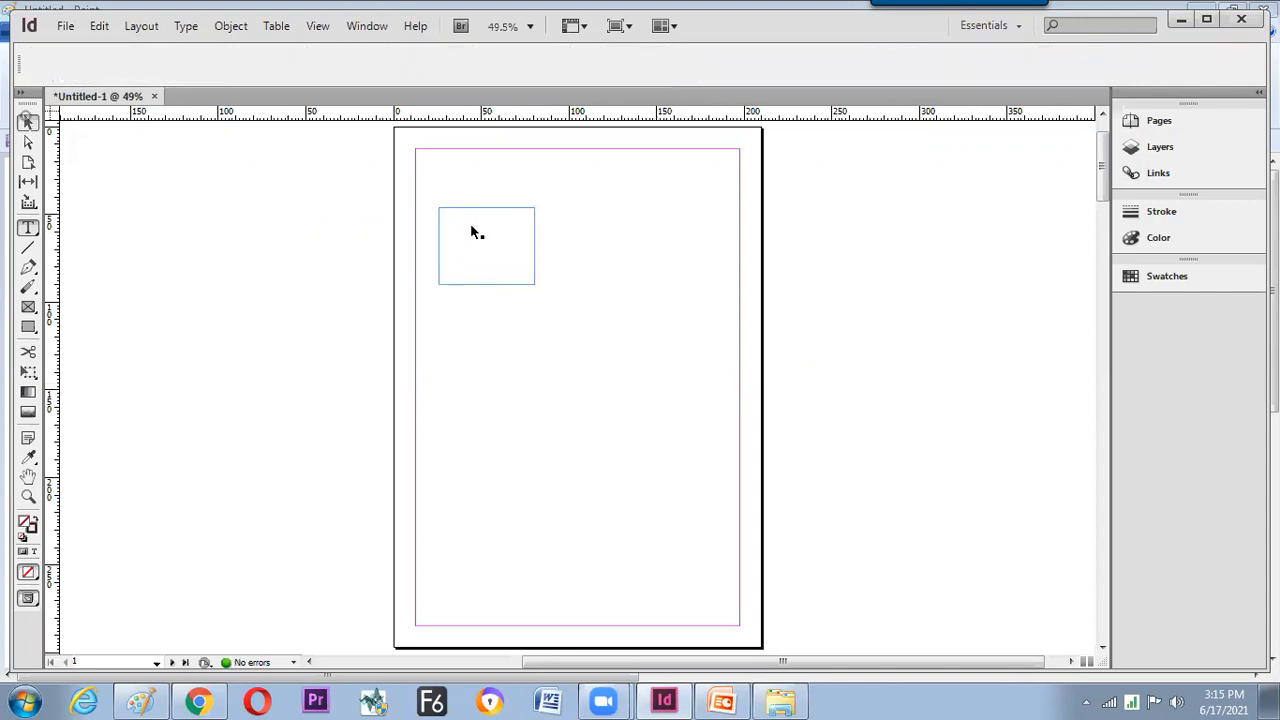
pyautogui.click(472, 226)
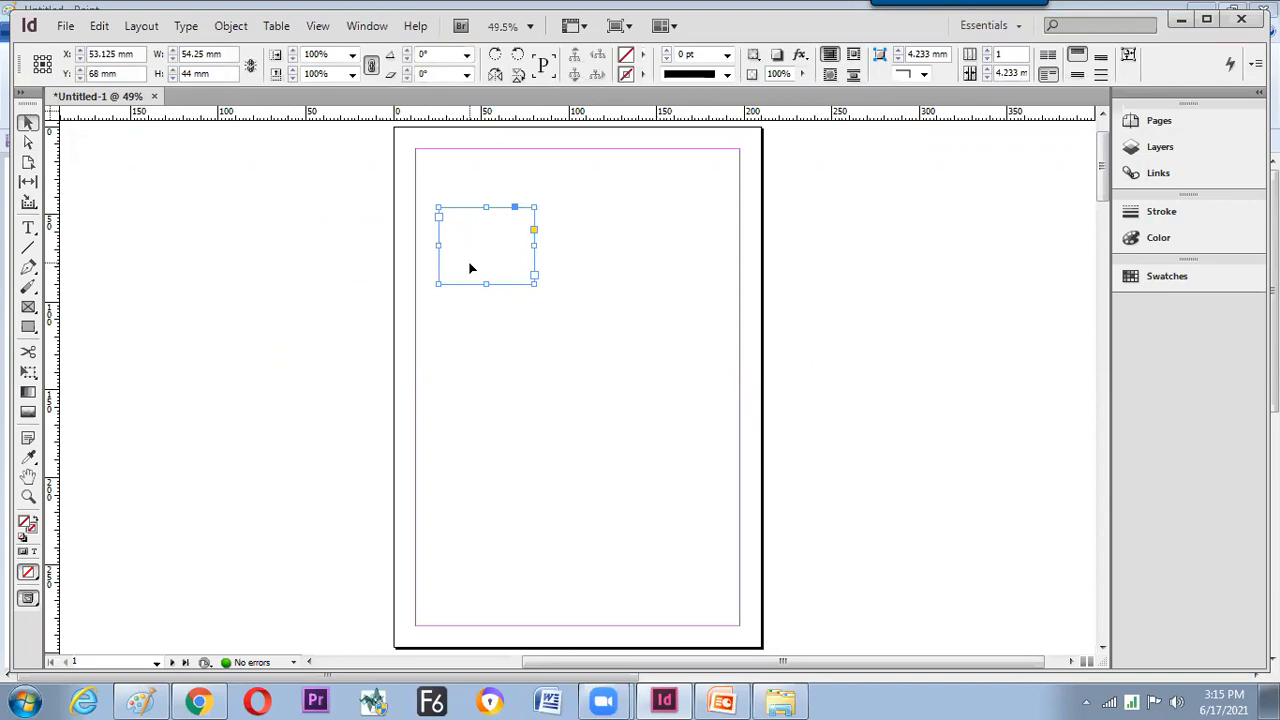
pyautogui.click(28, 228)
pyautogui.click(486, 239)
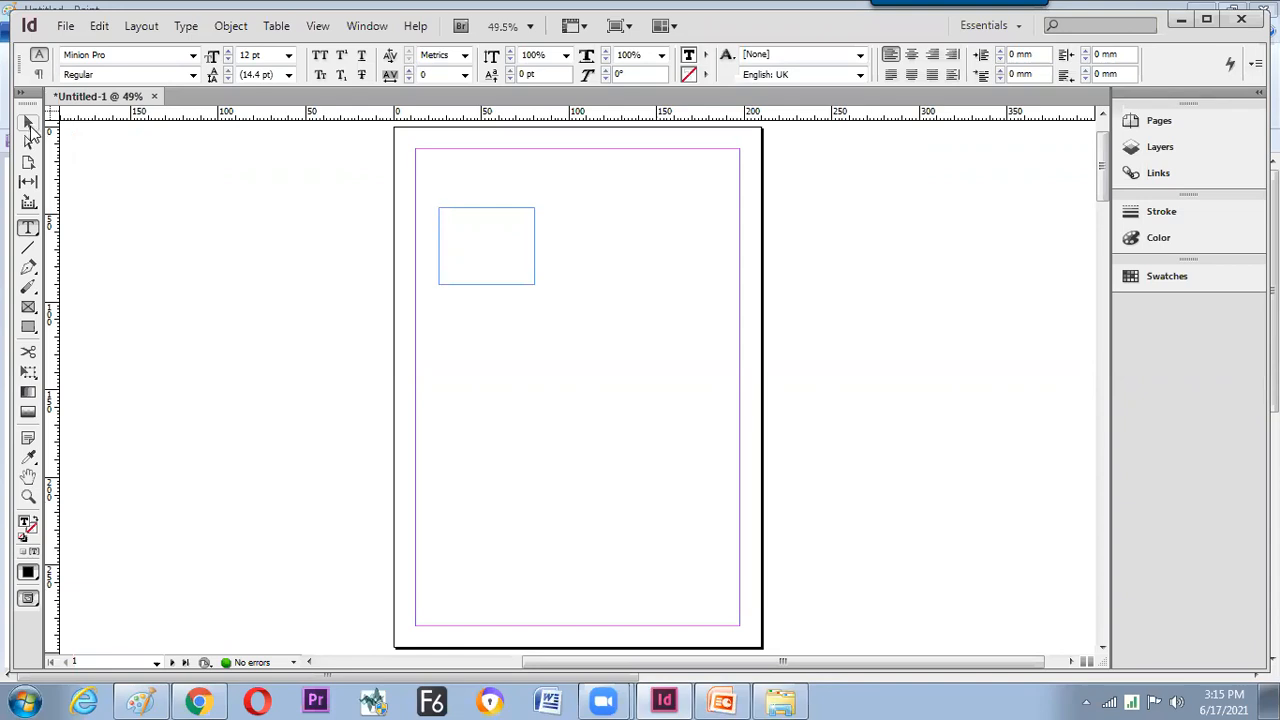
pyautogui.rightClick(447, 231)
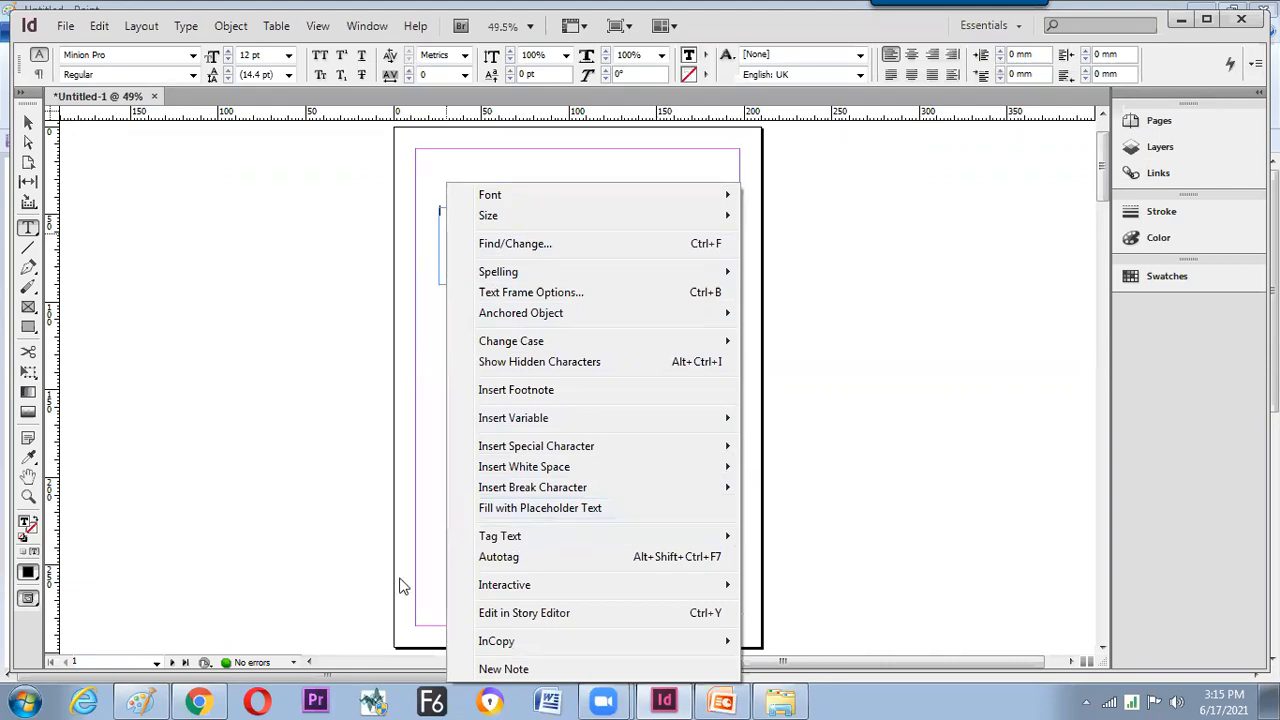
# Switch to Paint and handwrite "Right click → Fill with Placeholder Text" below the first note.
pyautogui.click(141, 700)
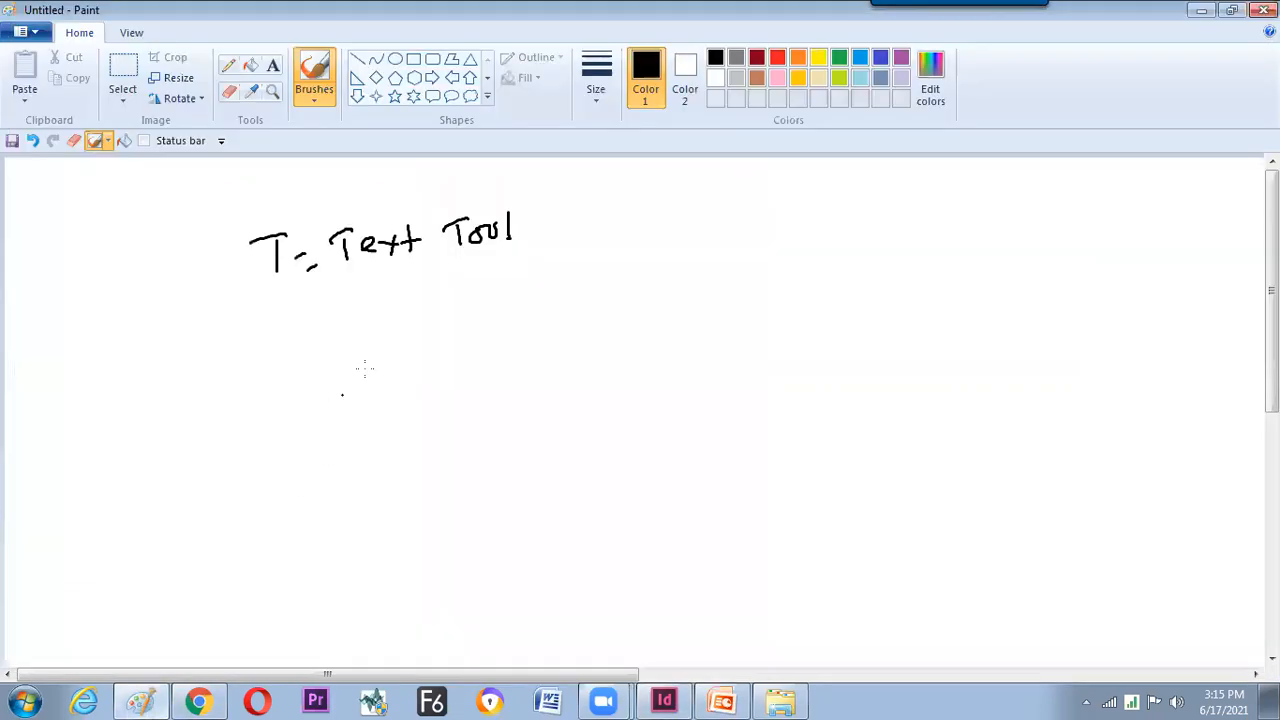
pyautogui.moveTo(397, 348)
pyautogui.mouseDown()
pyautogui.moveTo(411, 376)
pyautogui.moveTo(424, 378)
pyautogui.moveTo(427, 359)
pyautogui.mouseUp()
pyautogui.hotkey('ctrl', 'z')
pyautogui.moveTo(439, 362)
pyautogui.mouseDown()
pyautogui.moveTo(434, 399)
pyautogui.moveTo(472, 368)
pyautogui.mouseUp()
pyautogui.moveTo(463, 358); pyautogui.dragTo(520, 362)
pyautogui.moveTo(536, 328)
pyautogui.mouseDown()
pyautogui.moveTo(538, 360)
pyautogui.moveTo(550, 358)
pyautogui.mouseUp()
pyautogui.moveTo(566, 340); pyautogui.dragTo(576, 352)
pyautogui.moveTo(587, 337); pyautogui.dragTo(586, 343)
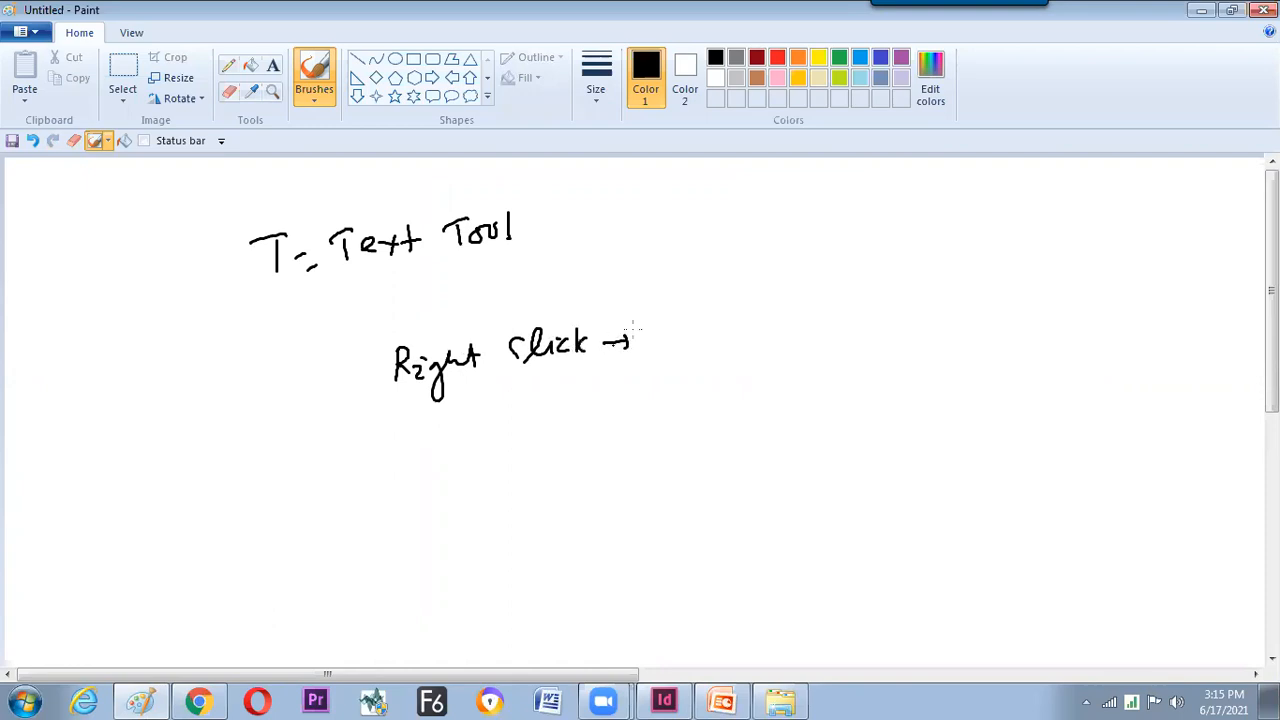
pyautogui.moveTo(656, 350)
pyautogui.mouseDown()
pyautogui.moveTo(670, 309)
pyautogui.moveTo(680, 345)
pyautogui.moveTo(688, 322)
pyautogui.moveTo(698, 342)
pyautogui.moveTo(778, 326)
pyautogui.mouseUp()
pyautogui.moveTo(790, 292)
pyautogui.mouseDown()
pyautogui.moveTo(788, 320)
pyautogui.moveTo(800, 302)
pyautogui.mouseUp()
pyautogui.moveTo(806, 292)
pyautogui.mouseDown()
pyautogui.moveTo(822, 318)
pyautogui.moveTo(856, 292)
pyautogui.moveTo(864, 300)
pyautogui.mouseUp()
pyautogui.moveTo(878, 276)
pyautogui.mouseDown()
pyautogui.moveTo(876, 302)
pyautogui.moveTo(908, 298)
pyautogui.mouseUp()
pyautogui.moveTo(916, 292)
pyautogui.mouseDown()
pyautogui.moveTo(1056, 276)
pyautogui.moveTo(1100, 260)
pyautogui.moveTo(1099, 248)
pyautogui.moveTo(1113, 256)
pyautogui.mouseUp()
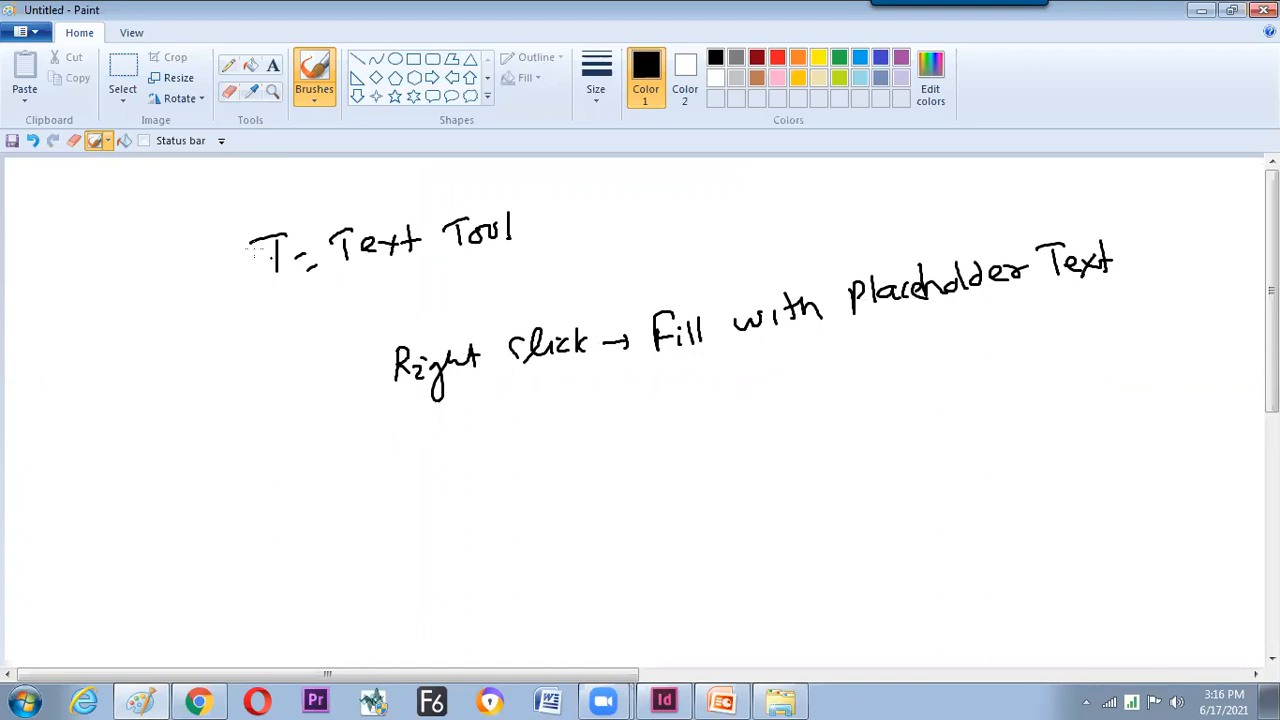
# Draw a box around "T = Text Tool" and handwrite "click & drag → Type" beside it, boxing "click & drag".
pyautogui.moveTo(222, 230)
pyautogui.mouseDown()
pyautogui.moveTo(524, 168)
pyautogui.moveTo(406, 290)
pyautogui.moveTo(228, 234)
pyautogui.mouseUp()
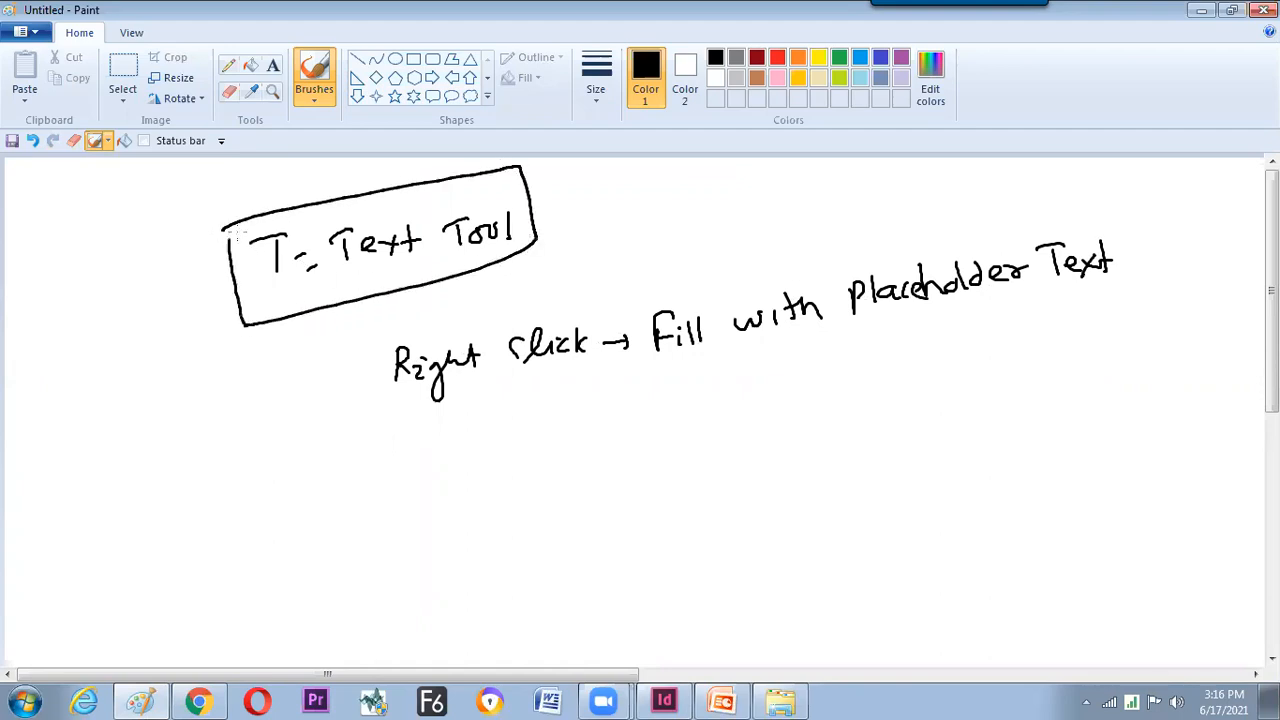
pyautogui.moveTo(638, 214)
pyautogui.mouseDown()
pyautogui.moveTo(691, 226)
pyautogui.moveTo(694, 196)
pyautogui.moveTo(766, 209)
pyautogui.moveTo(750, 187)
pyautogui.moveTo(754, 224)
pyautogui.moveTo(787, 202)
pyautogui.moveTo(801, 210)
pyautogui.moveTo(798, 179)
pyautogui.moveTo(822, 208)
pyautogui.moveTo(882, 196)
pyautogui.mouseUp()
pyautogui.hotkey('ctrl', 'z')
pyautogui.moveTo(591, 198)
pyautogui.mouseDown()
pyautogui.moveTo(601, 255)
pyautogui.moveTo(791, 237)
pyautogui.moveTo(851, 165)
pyautogui.moveTo(918, 200)
pyautogui.mouseUp()
pyautogui.moveTo(910, 192)
pyautogui.mouseDown()
pyautogui.moveTo(933, 198)
pyautogui.moveTo(941, 176)
pyautogui.moveTo(970, 202)
pyautogui.moveTo(976, 180)
pyautogui.moveTo(980, 197)
pyautogui.moveTo(1004, 180)
pyautogui.moveTo(964, 196)
pyautogui.mouseUp()
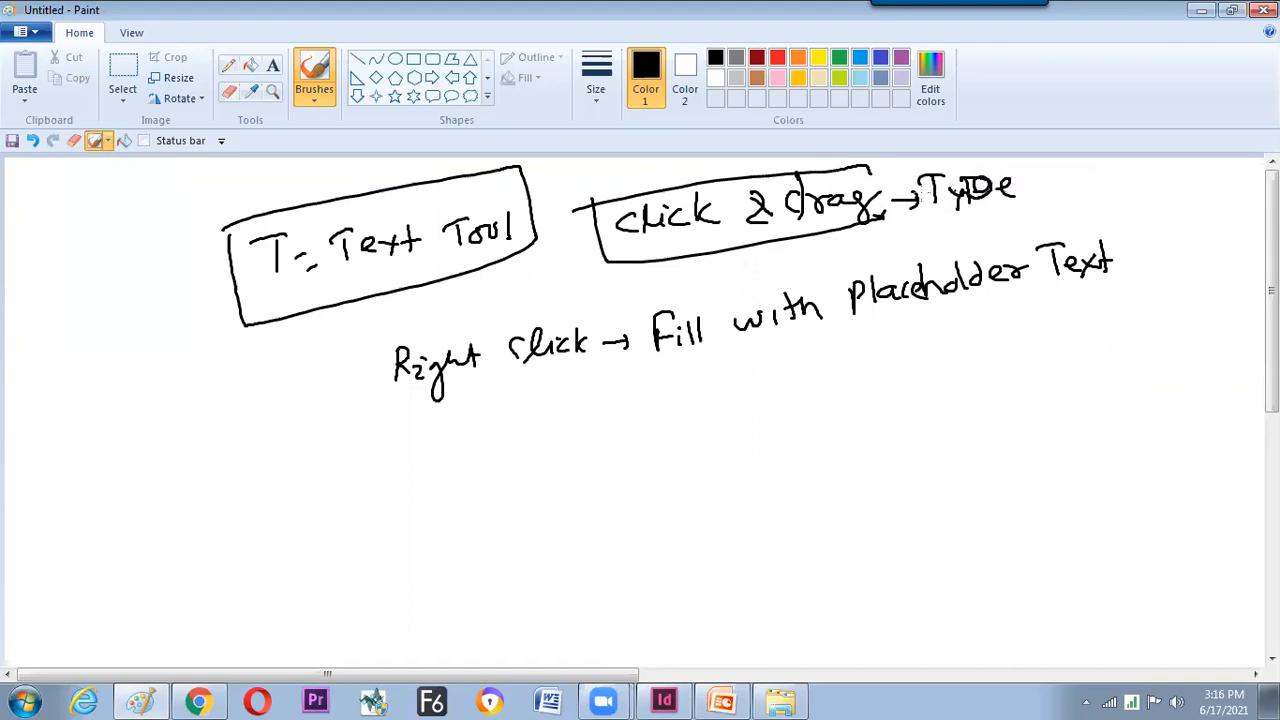
pyautogui.moveTo(869, 172); pyautogui.dragTo(868, 200)
# Mark "Right click" and "Placeholder Text" with black outlines and handwrite "dummy Text" in red underneath.
pyautogui.moveTo(390, 419); pyautogui.dragTo(575, 379)
pyautogui.moveTo(372, 341); pyautogui.dragTo(572, 295)
pyautogui.moveTo(897, 319)
pyautogui.mouseDown()
pyautogui.moveTo(1113, 277)
pyautogui.moveTo(1149, 260)
pyautogui.moveTo(1125, 211)
pyautogui.moveTo(846, 263)
pyautogui.moveTo(830, 292)
pyautogui.moveTo(843, 326)
pyautogui.moveTo(912, 352)
pyautogui.moveTo(958, 328)
pyautogui.moveTo(982, 338)
pyautogui.moveTo(982, 325)
pyautogui.moveTo(1060, 303)
pyautogui.mouseUp()
pyautogui.click(777, 57)
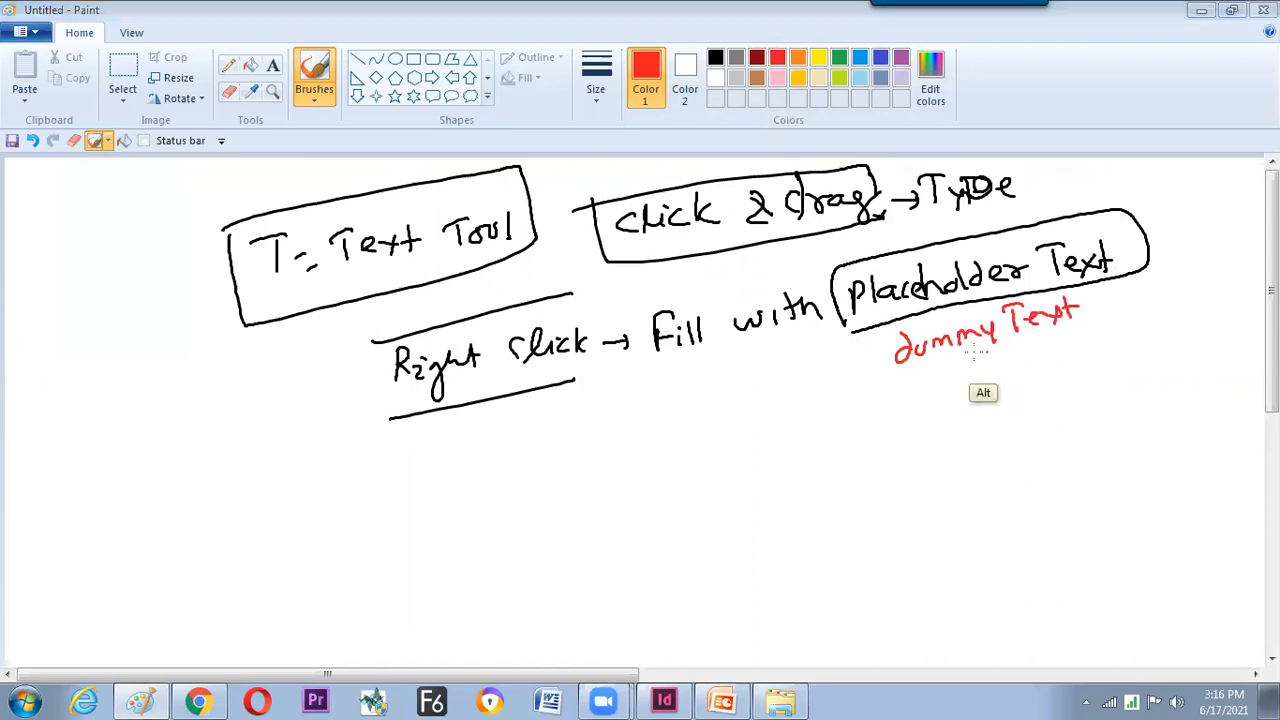
# Switch to InDesign and delete the small empty text frame from the page.
pyautogui.hotkey('alt', 'Tab')
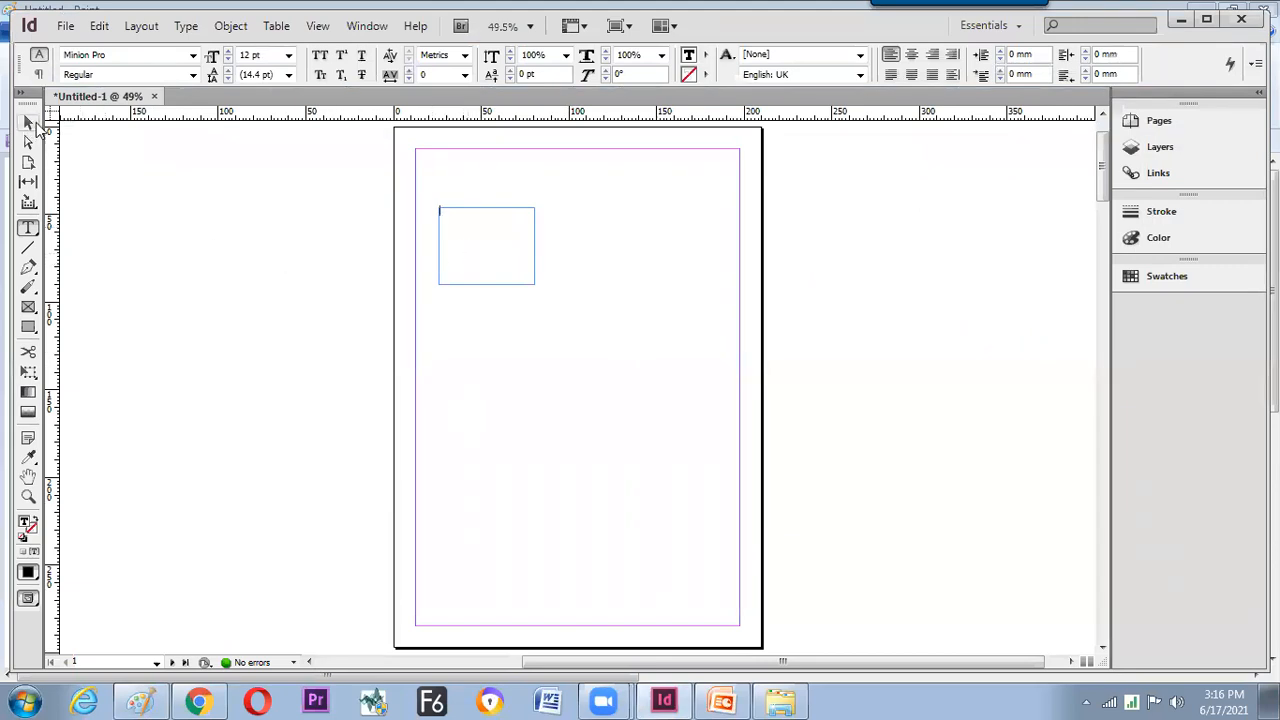
pyautogui.click(28, 122)
pyautogui.press('Delete')
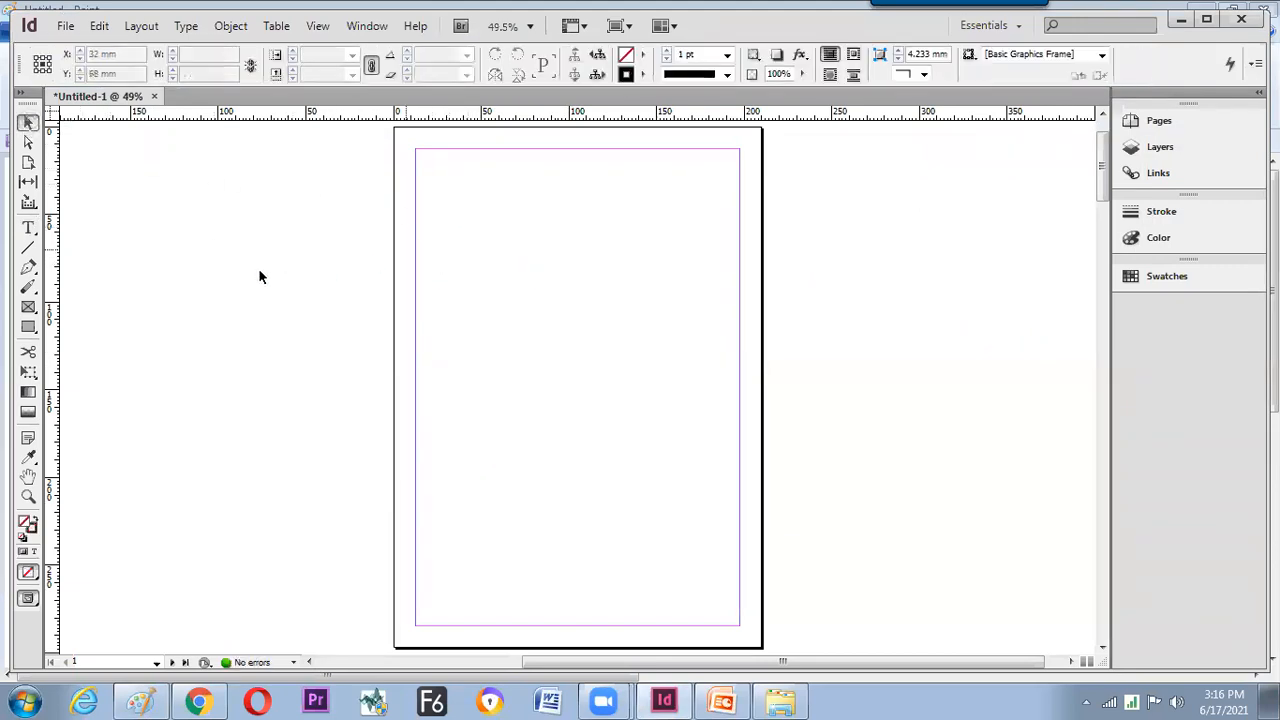
# Draw a text frame about 173 mm by 205 mm on page 1 and fill it with placeholder text.
pyautogui.click(28, 229)
pyautogui.moveTo(430, 176); pyautogui.dragTo(734, 535)
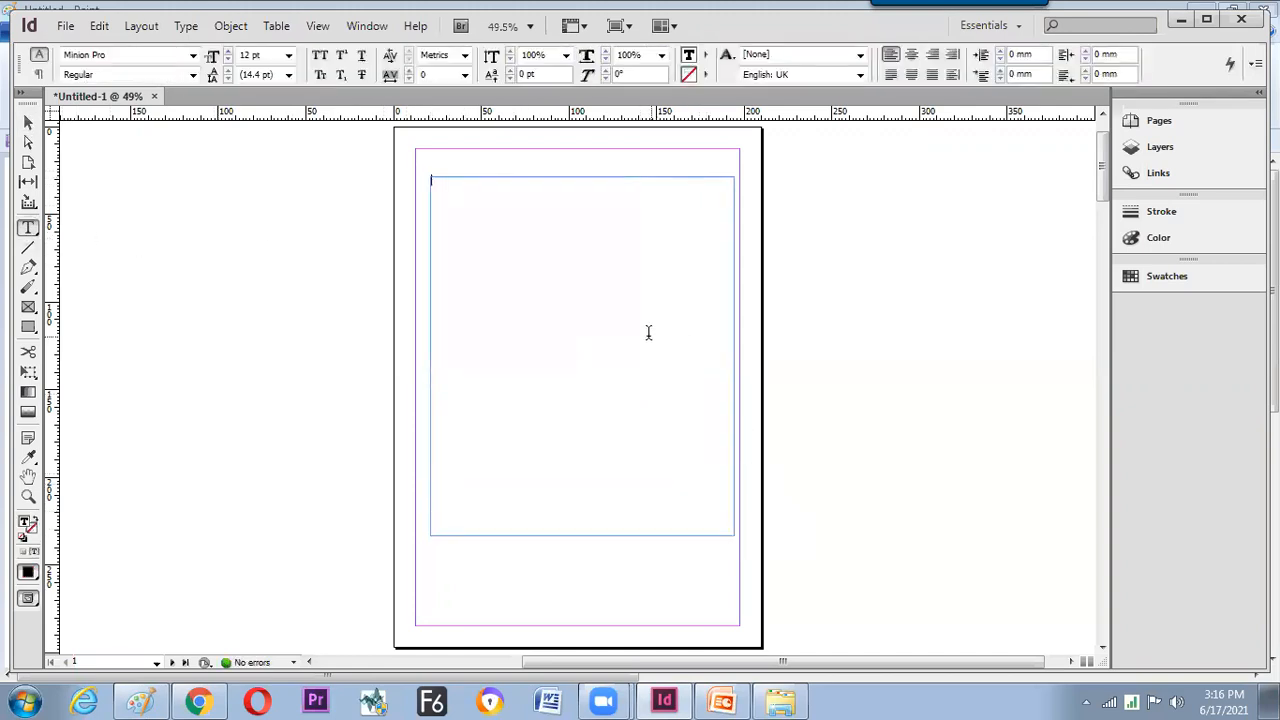
pyautogui.rightClick(596, 328)
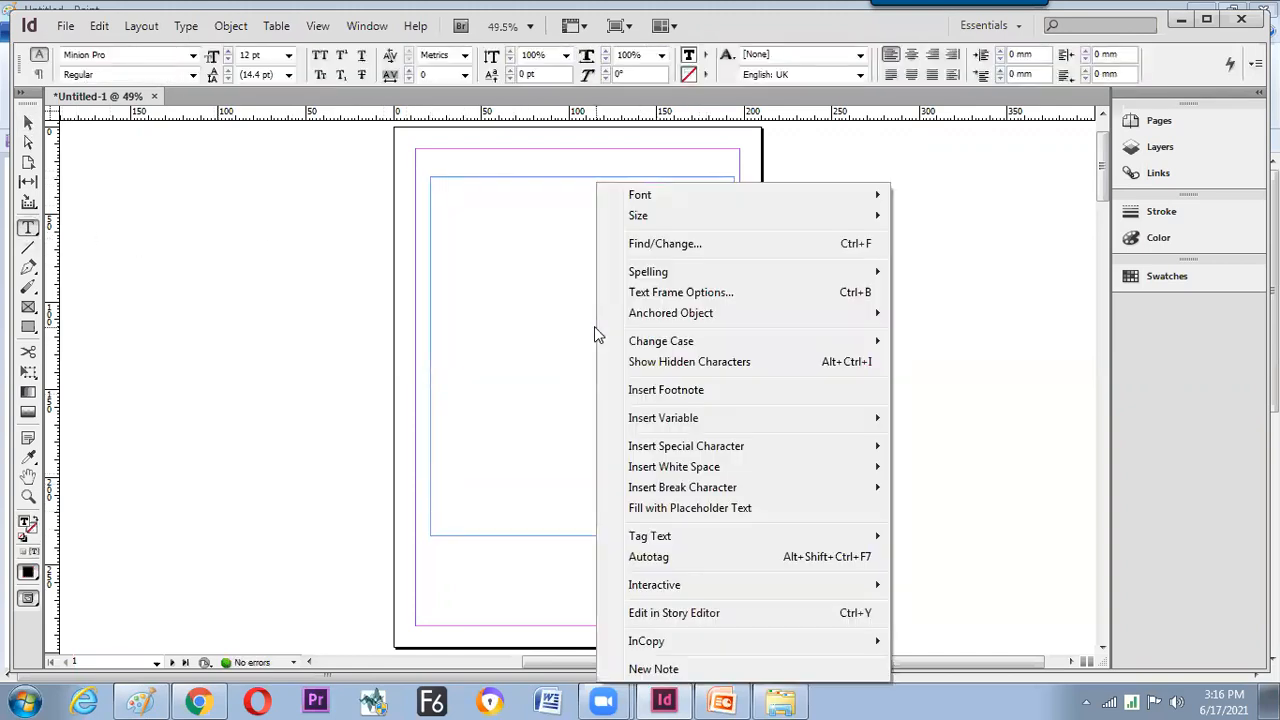
pyautogui.click(655, 511)
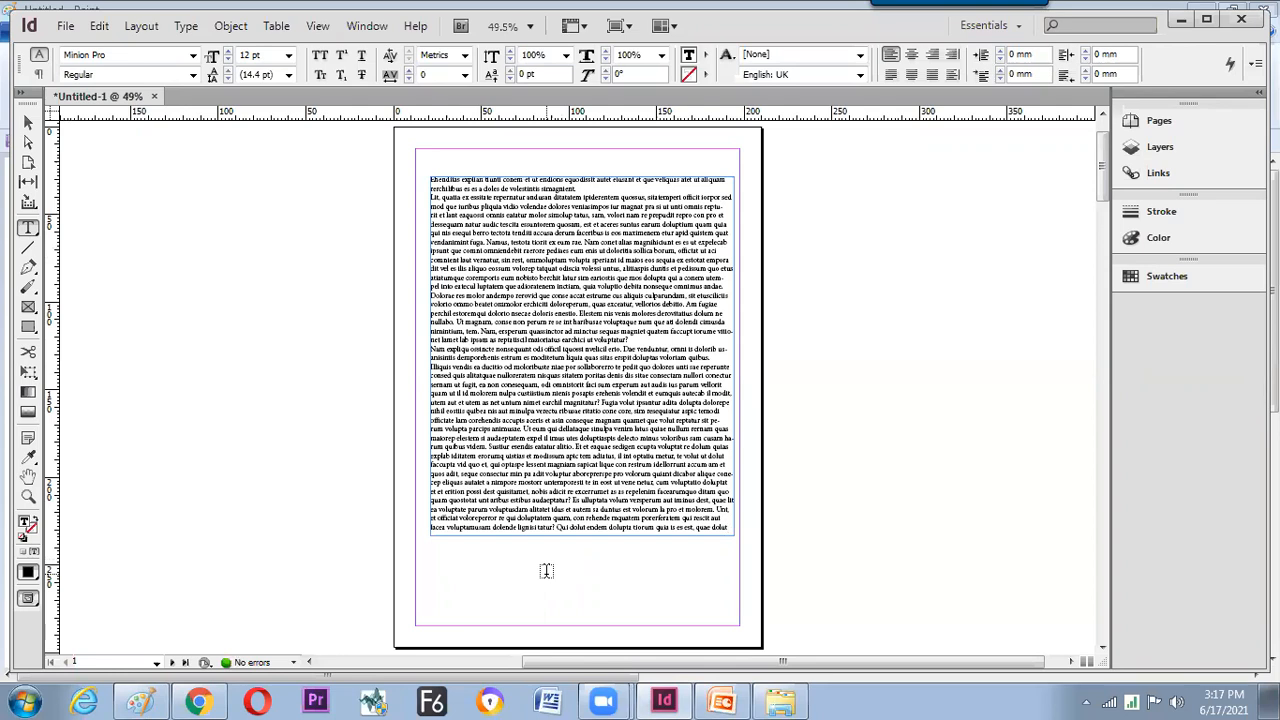
pyautogui.click(28, 121)
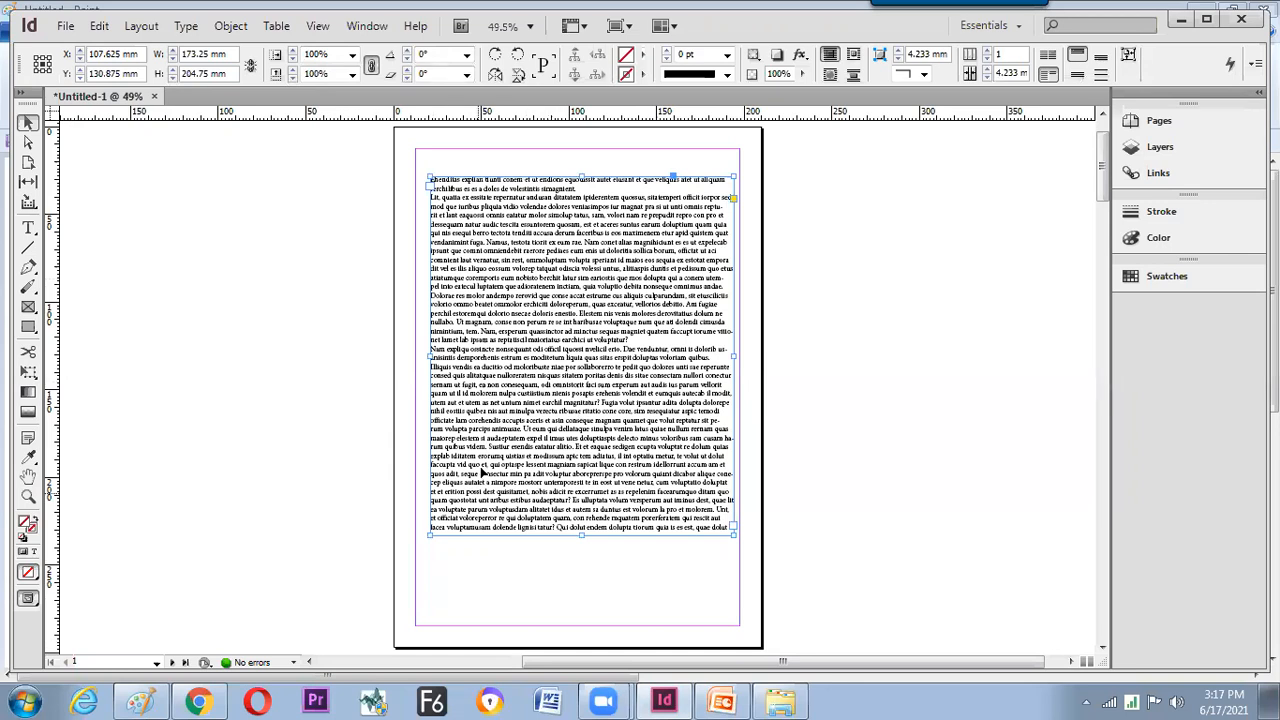
# Draw a text frame about 103 mm by 157 mm on the pasteboard beside the page and enter repeated "asdf" filler text.
pyautogui.click(28, 228)
pyautogui.moveTo(157, 200); pyautogui.dragTo(338, 475)
pyautogui.write('asdfasdfasdfasdfasdfasdfasdf')
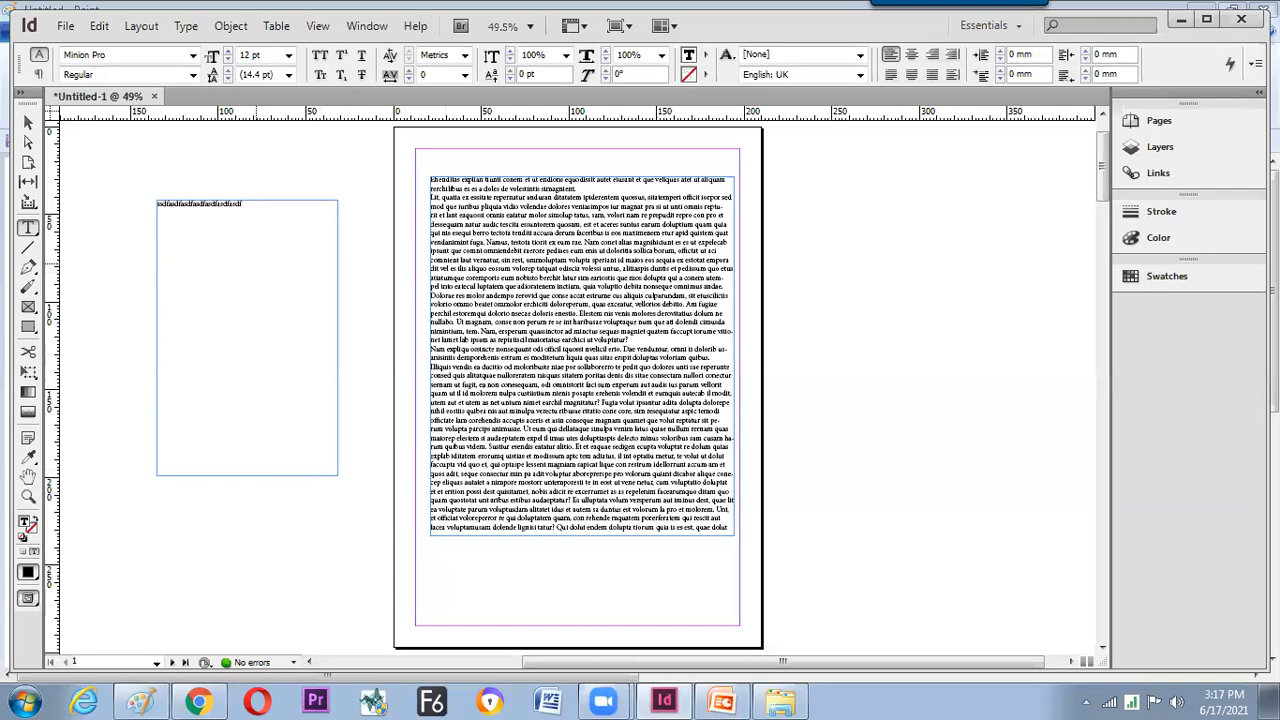
pyautogui.write('asdf')
# Copy a few lines of the page's placeholder text and paste them after the filler text in the pasteboard frame.
pyautogui.moveTo(490, 259); pyautogui.dragTo(582, 295)
pyautogui.click(268, 218)
pyautogui.hotkey('ctrl', 'v')
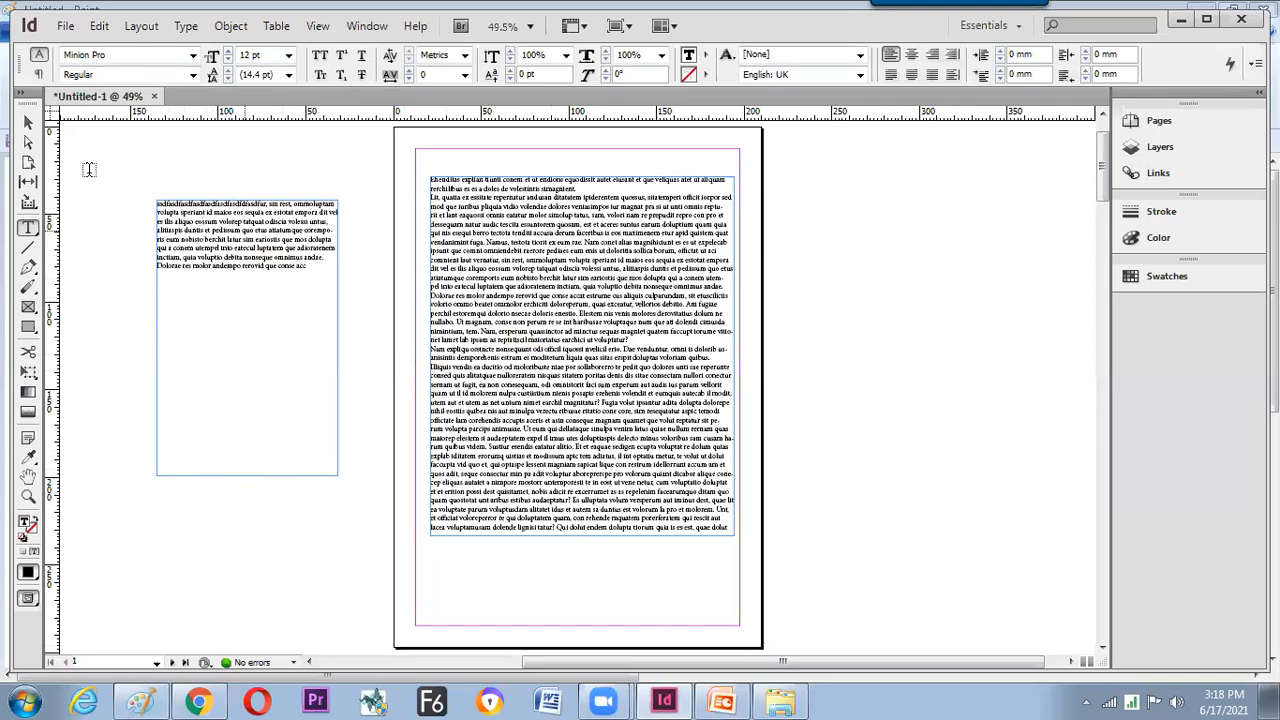
pyautogui.click(29, 123)
# Switch to Paint and handwrite "Type" and "Copy / Paste" in red, separated by vertical lines.
pyautogui.click(134, 701)
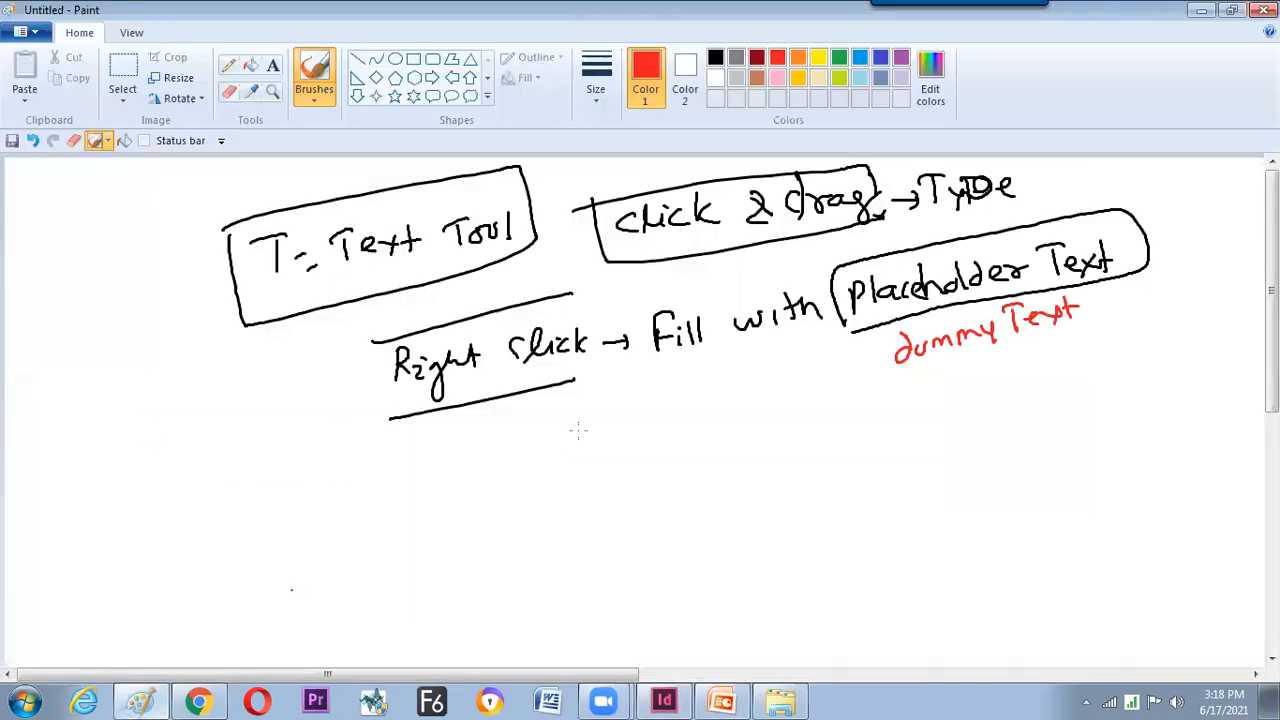
pyautogui.moveTo(395, 510)
pyautogui.mouseDown()
pyautogui.moveTo(423, 498)
pyautogui.moveTo(422, 518)
pyautogui.moveTo(466, 492)
pyautogui.mouseUp()
pyautogui.moveTo(510, 455); pyautogui.dragTo(517, 534)
pyautogui.moveTo(571, 457)
pyautogui.mouseDown()
pyautogui.moveTo(568, 477)
pyautogui.moveTo(585, 462)
pyautogui.mouseUp()
pyautogui.moveTo(597, 477); pyautogui.dragTo(636, 478)
pyautogui.moveTo(566, 507); pyautogui.dragTo(645, 483)
pyautogui.moveTo(595, 518)
pyautogui.mouseDown()
pyautogui.moveTo(600, 540)
pyautogui.moveTo(684, 502)
pyautogui.mouseUp()
pyautogui.moveTo(685, 422); pyautogui.dragTo(706, 526)
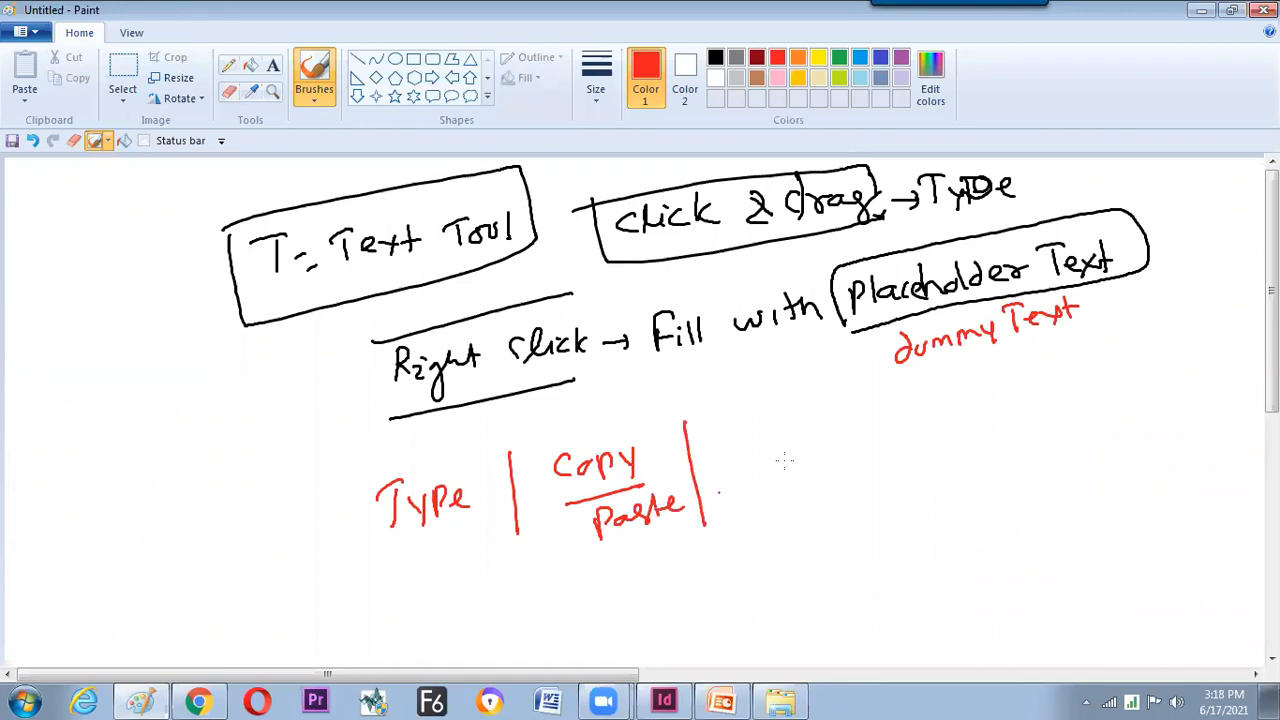
# Handwrite "take dumy Text" with a question mark as the third red entry and box the whole row.
pyautogui.moveTo(745, 455); pyautogui.dragTo(840, 448)
pyautogui.moveTo(856, 426); pyautogui.dragTo(950, 428)
pyautogui.moveTo(934, 392)
pyautogui.mouseDown()
pyautogui.moveTo(962, 388)
pyautogui.moveTo(976, 418)
pyautogui.mouseUp()
pyautogui.moveTo(966, 404)
pyautogui.mouseDown()
pyautogui.moveTo(990, 418)
pyautogui.moveTo(978, 416)
pyautogui.mouseUp()
pyautogui.moveTo(1000, 384); pyautogui.dragTo(1004, 410)
pyautogui.moveTo(992, 400); pyautogui.dragTo(1012, 398)
pyautogui.moveTo(298, 482)
pyautogui.mouseDown()
pyautogui.moveTo(717, 389)
pyautogui.moveTo(1031, 339)
pyautogui.moveTo(1037, 403)
pyautogui.moveTo(1001, 458)
pyautogui.moveTo(696, 559)
pyautogui.moveTo(383, 635)
pyautogui.moveTo(314, 500)
pyautogui.mouseUp()
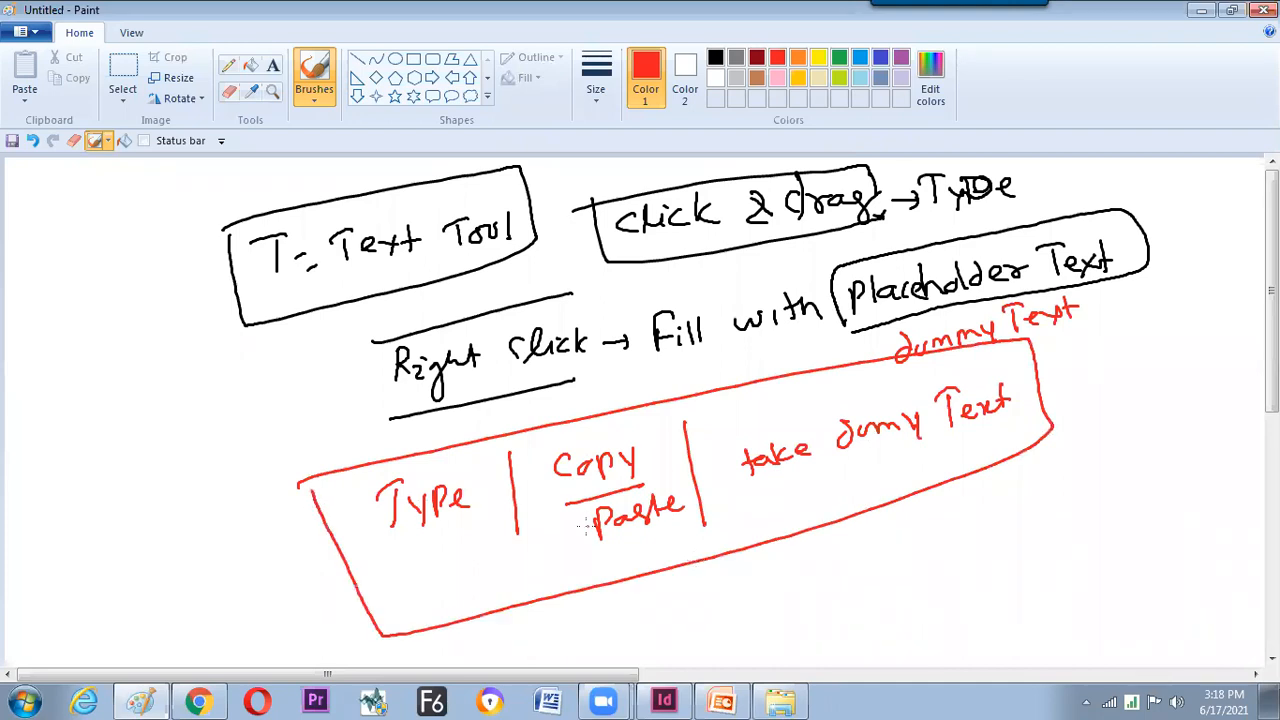
pyautogui.moveTo(843, 467); pyautogui.dragTo(850, 482)
pyautogui.click(850, 492)
# Add red tick marks to the "Copy" and "Type" entries in the Paint notes.
pyautogui.hotkey('alt', 'Tab')
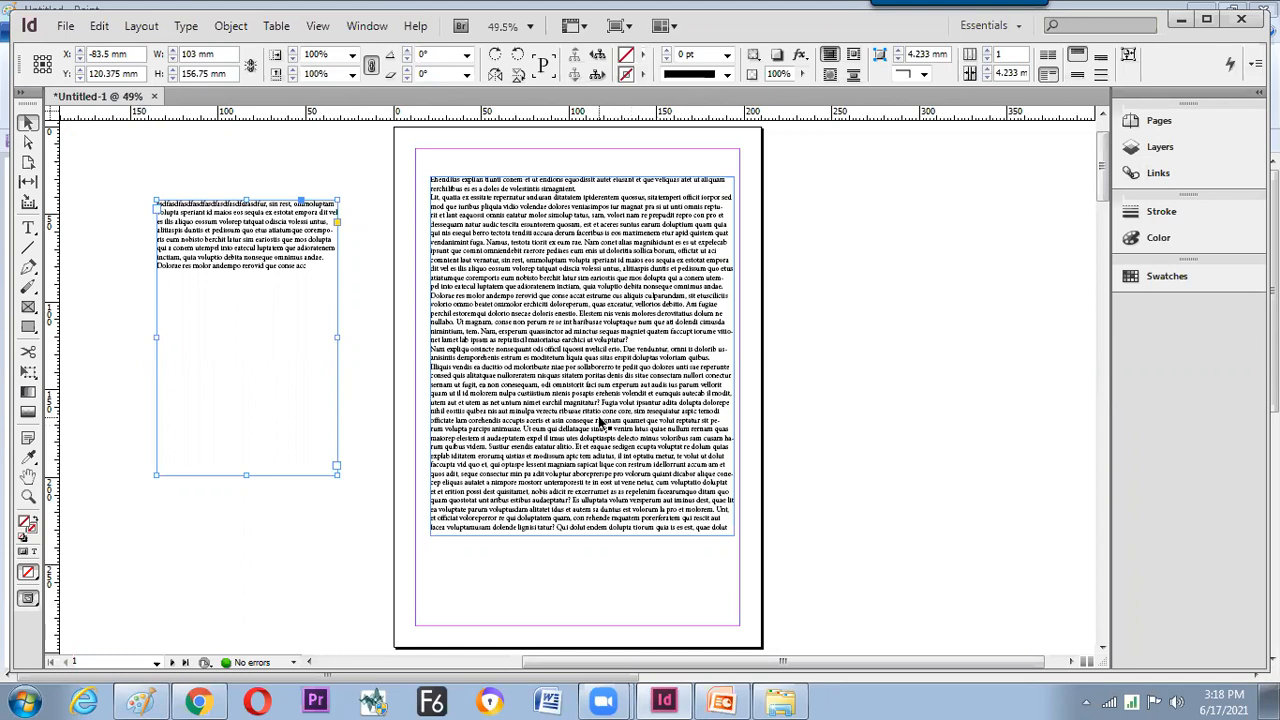
pyautogui.hotkey('alt', 'Tab')
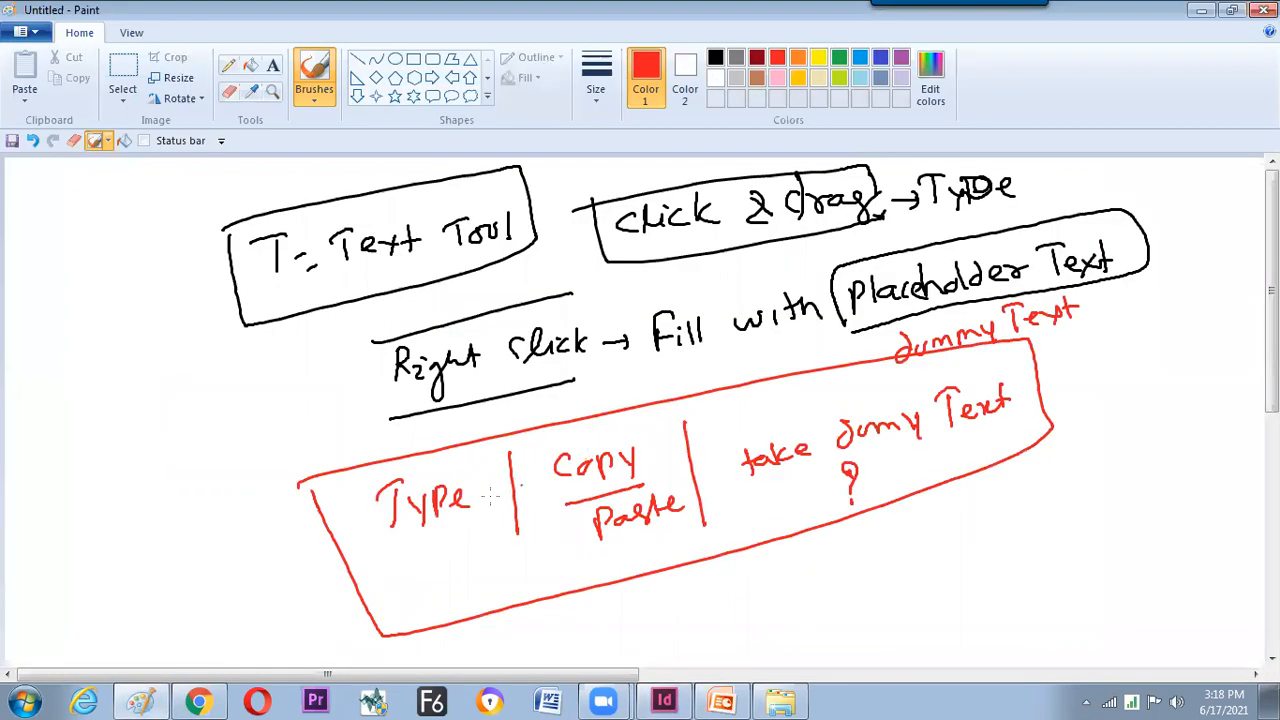
pyautogui.moveTo(546, 438); pyautogui.dragTo(562, 431)
pyautogui.moveTo(455, 532); pyautogui.dragTo(471, 519)
# Switch to InDesign and view the document at 100% zoom.
pyautogui.hotkey('alt', 'Tab')
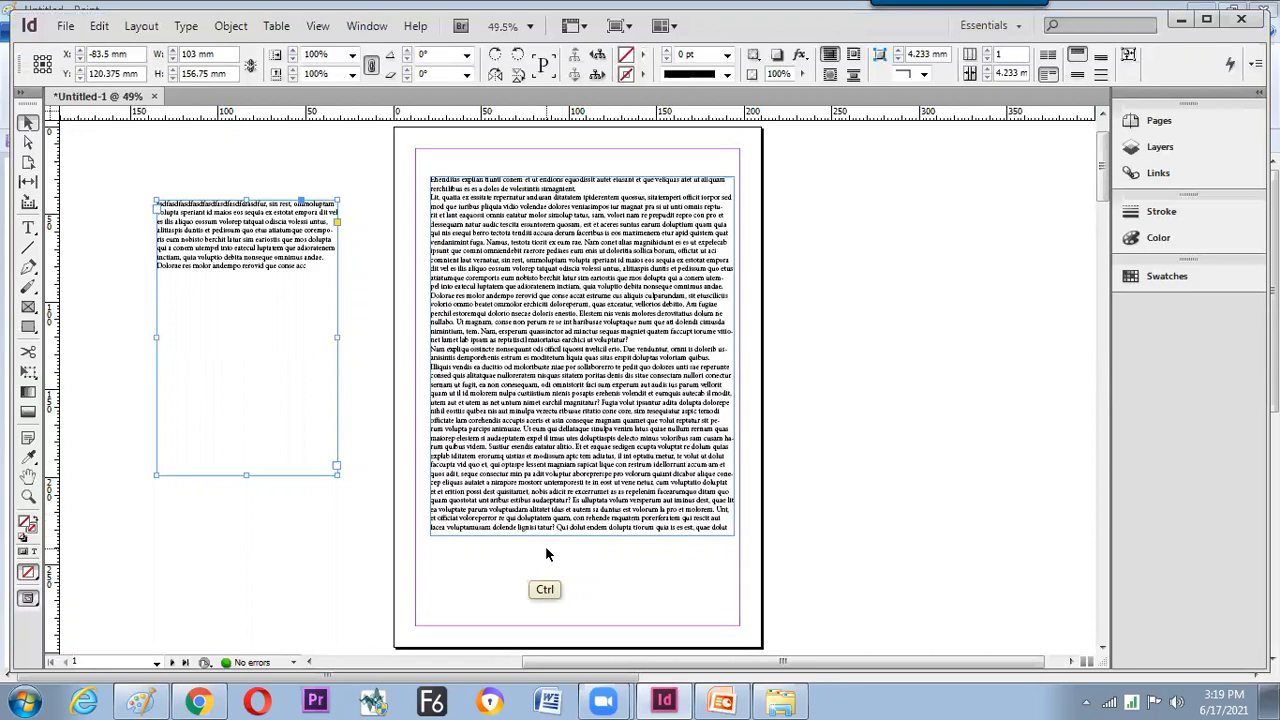
pyautogui.hotkey('ctrl', '1')
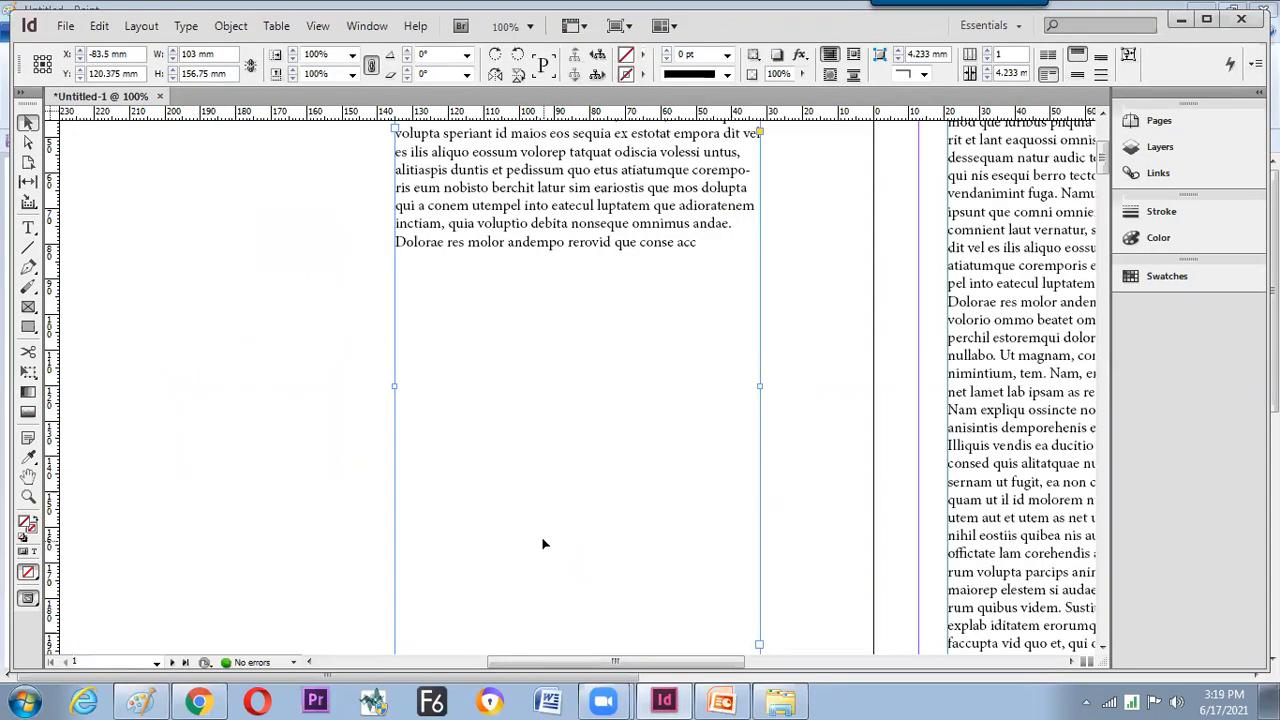
# Handwrite another red note lower on the Paint canvas, finishing back in InDesign.
pyautogui.hotkey('alt', 'Tab')
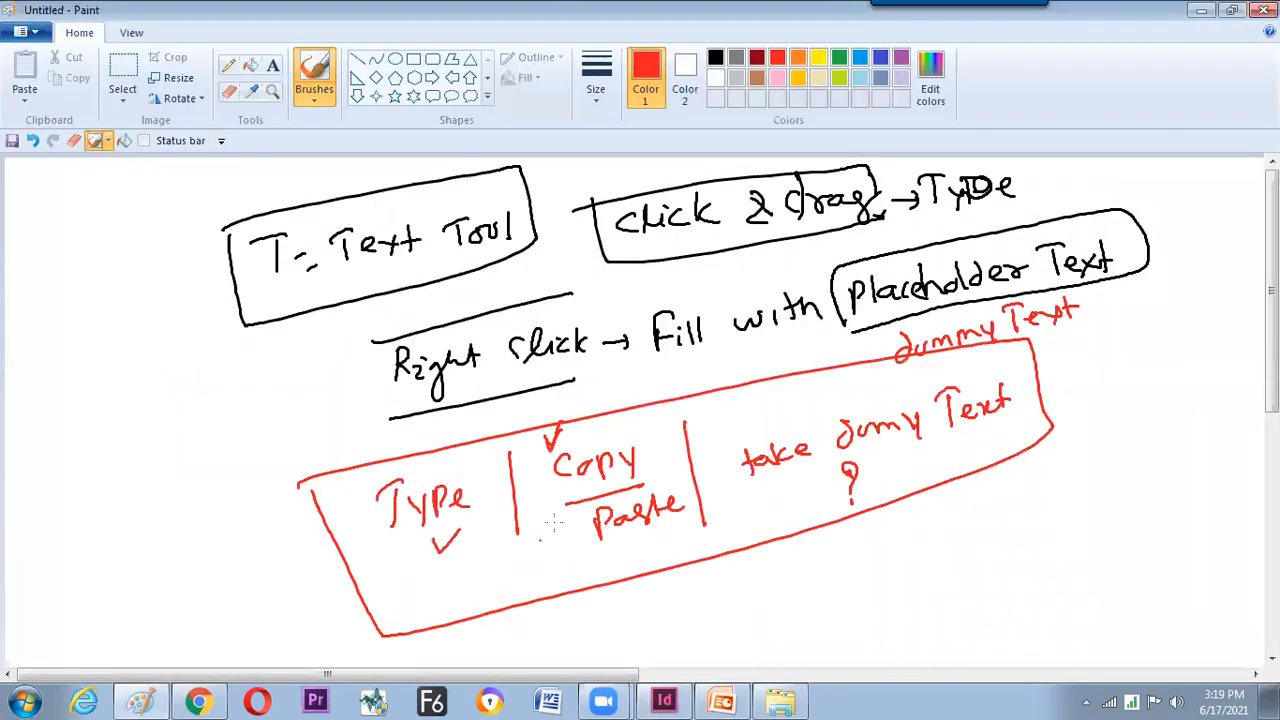
pyautogui.scroll(-3, 903, 423)
pyautogui.moveTo(663, 484)
pyautogui.mouseDown()
pyautogui.moveTo(657, 517)
pyautogui.moveTo(670, 510)
pyautogui.mouseUp()
pyautogui.moveTo(662, 494)
pyautogui.mouseDown()
pyautogui.moveTo(695, 473)
pyautogui.moveTo(697, 496)
pyautogui.moveTo(732, 478)
pyautogui.mouseUp()
pyautogui.moveTo(722, 468)
pyautogui.mouseDown()
pyautogui.moveTo(766, 459)
pyautogui.moveTo(800, 462)
pyautogui.mouseUp()
pyautogui.moveTo(816, 436)
pyautogui.mouseDown()
pyautogui.moveTo(860, 410)
pyautogui.moveTo(875, 433)
pyautogui.moveTo(899, 406)
pyautogui.moveTo(936, 410)
pyautogui.moveTo(962, 392)
pyautogui.mouseUp()
pyautogui.hotkey('alt', 'Tab')
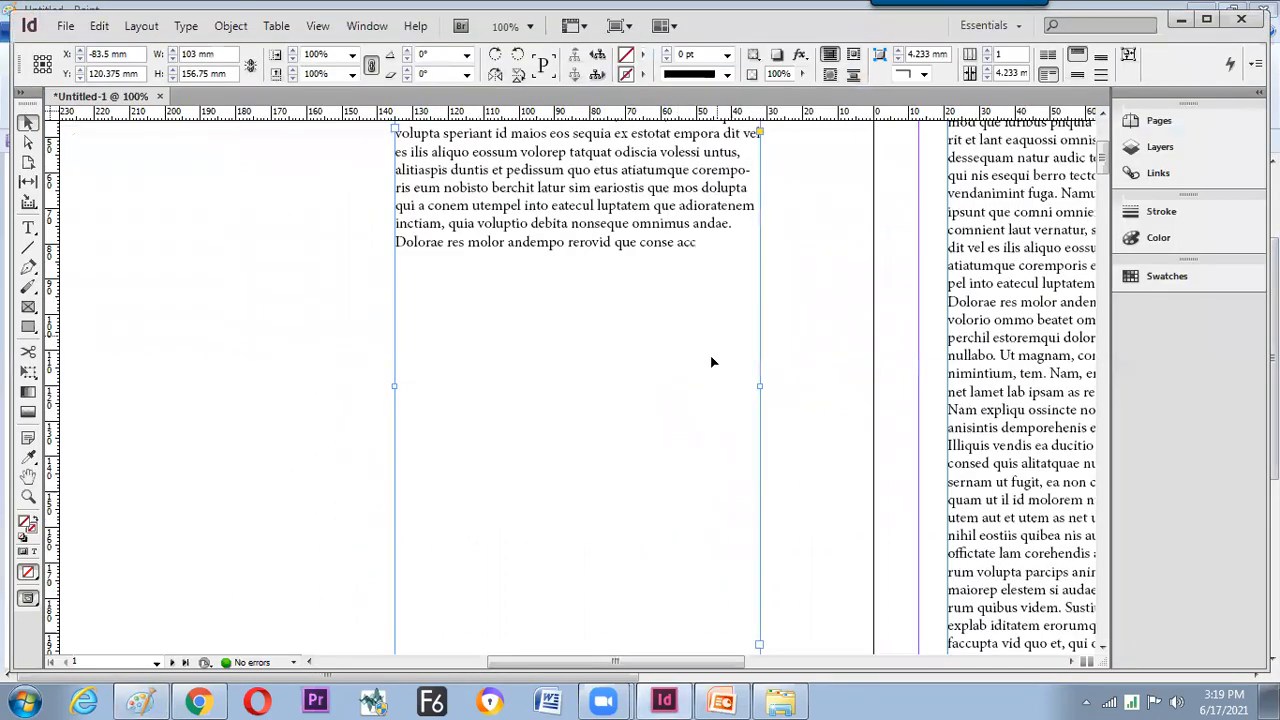
# View the page's placeholder text frame at 100% and 200% zoom, bringing the beginning of its second paragraph into view.
pyautogui.hotkey('ctrl', '1')
pyautogui.moveTo(664, 408); pyautogui.dragTo(589, 394)
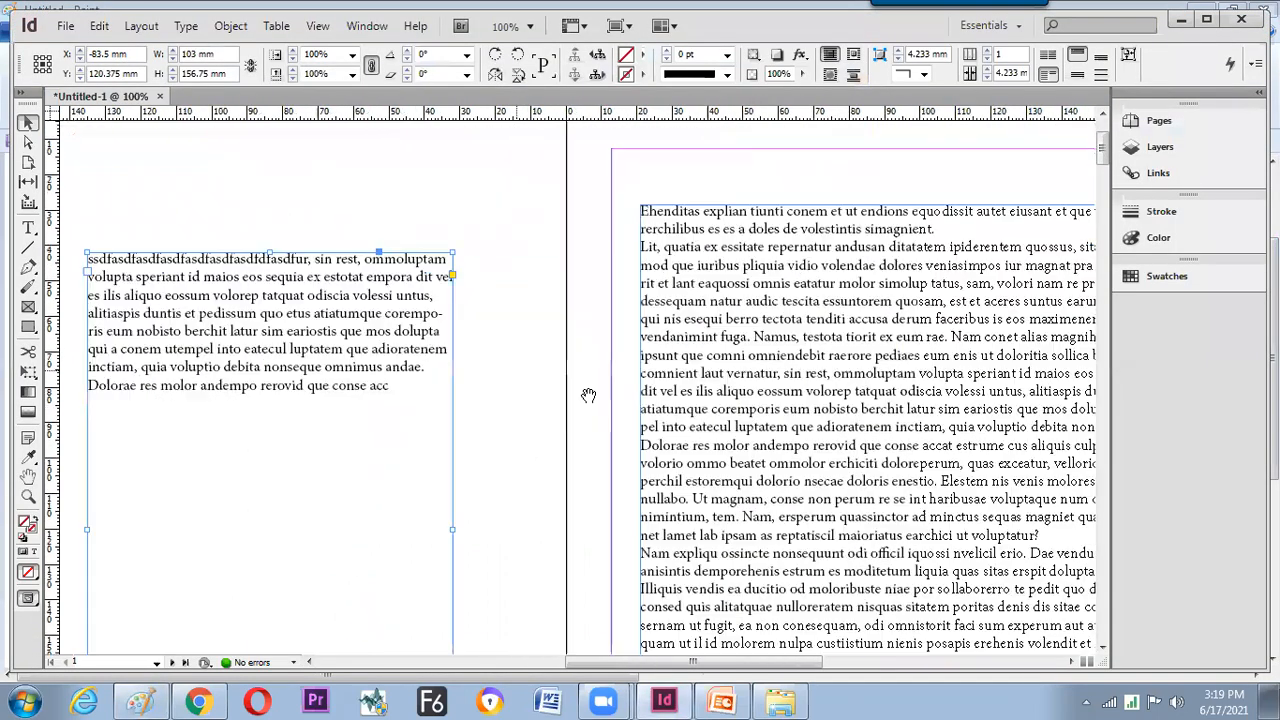
pyautogui.moveTo(668, 377); pyautogui.dragTo(572, 368)
pyautogui.click(605, 372)
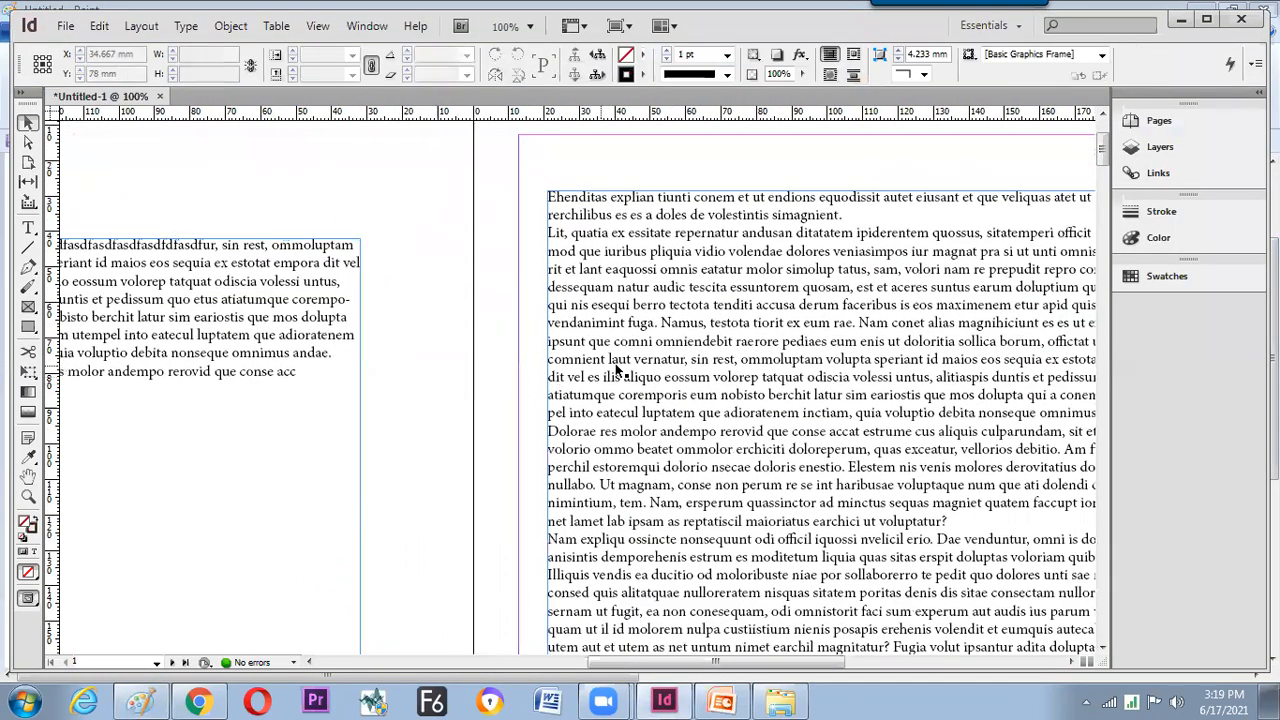
pyautogui.hotkey('ctrl', '1')
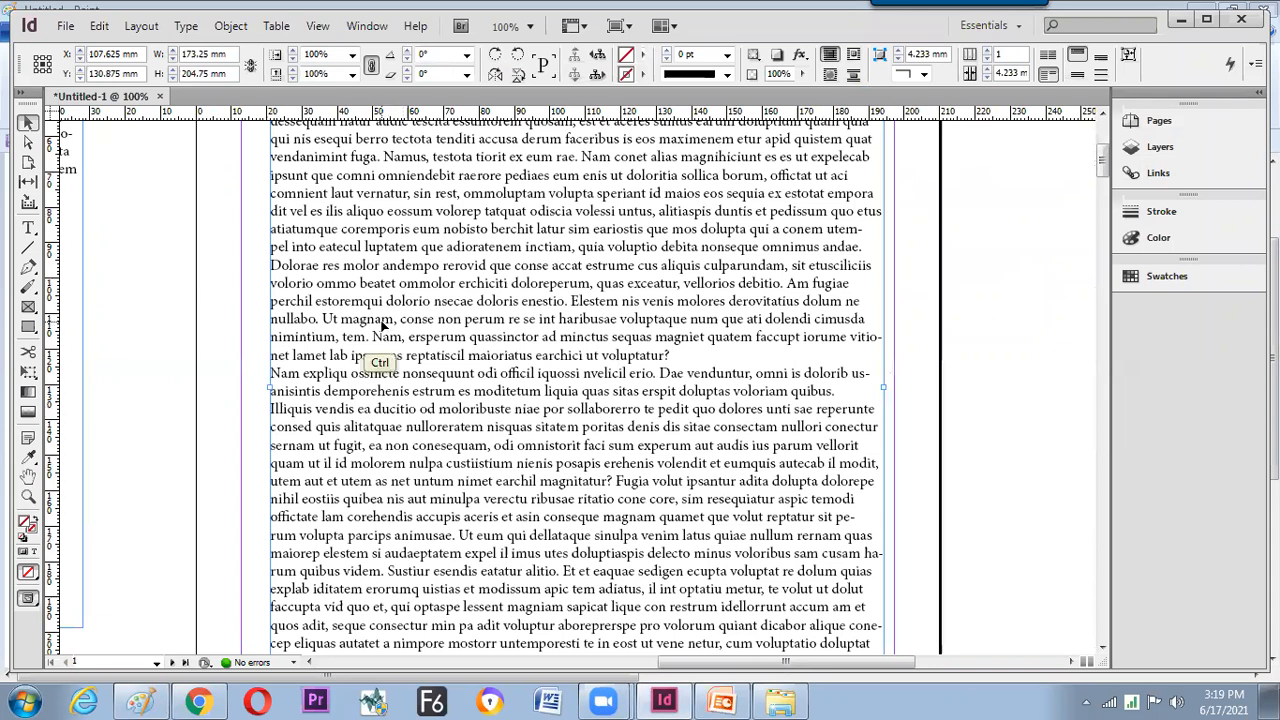
pyautogui.hotkey('ctrl', '2')
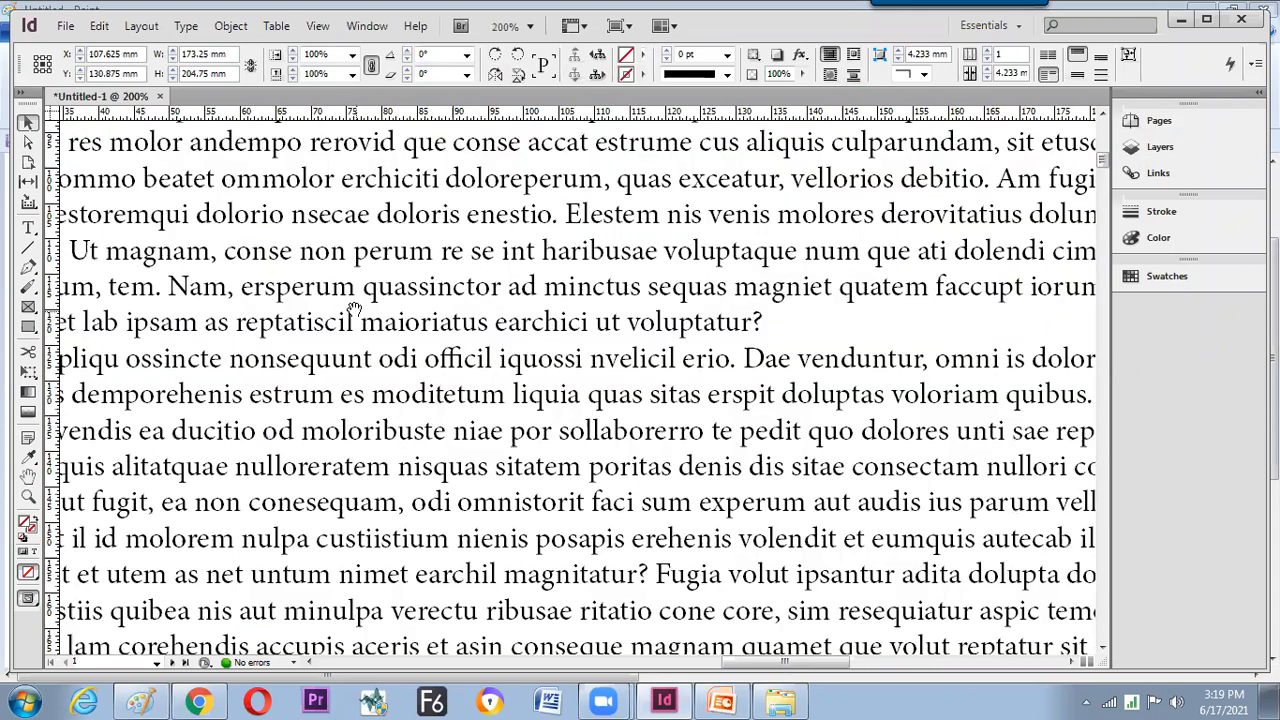
pyautogui.scroll(6, 445, 393)
pyautogui.hscroll(-3, 445, 393)
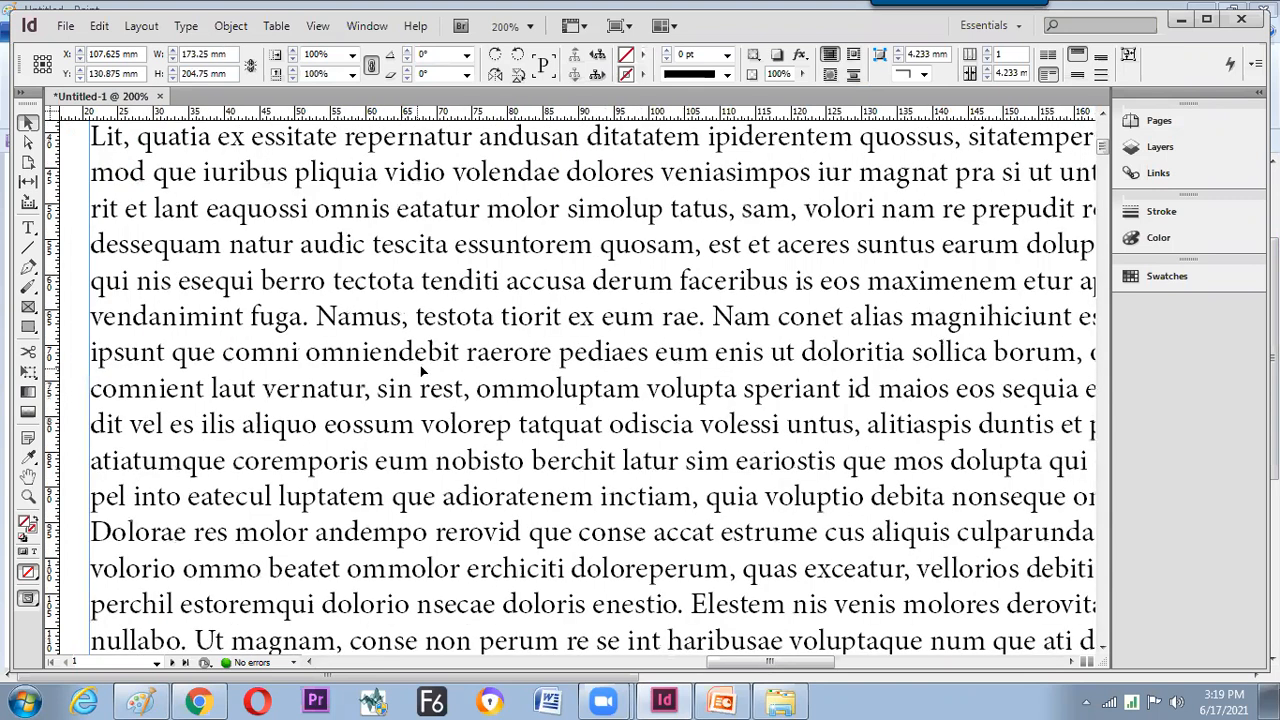
# Switch to Paint and handwrite "Ctrl+2 = 200%" with ditto marks in red below the 100% view note.
pyautogui.hotkey('alt', 'Tab')
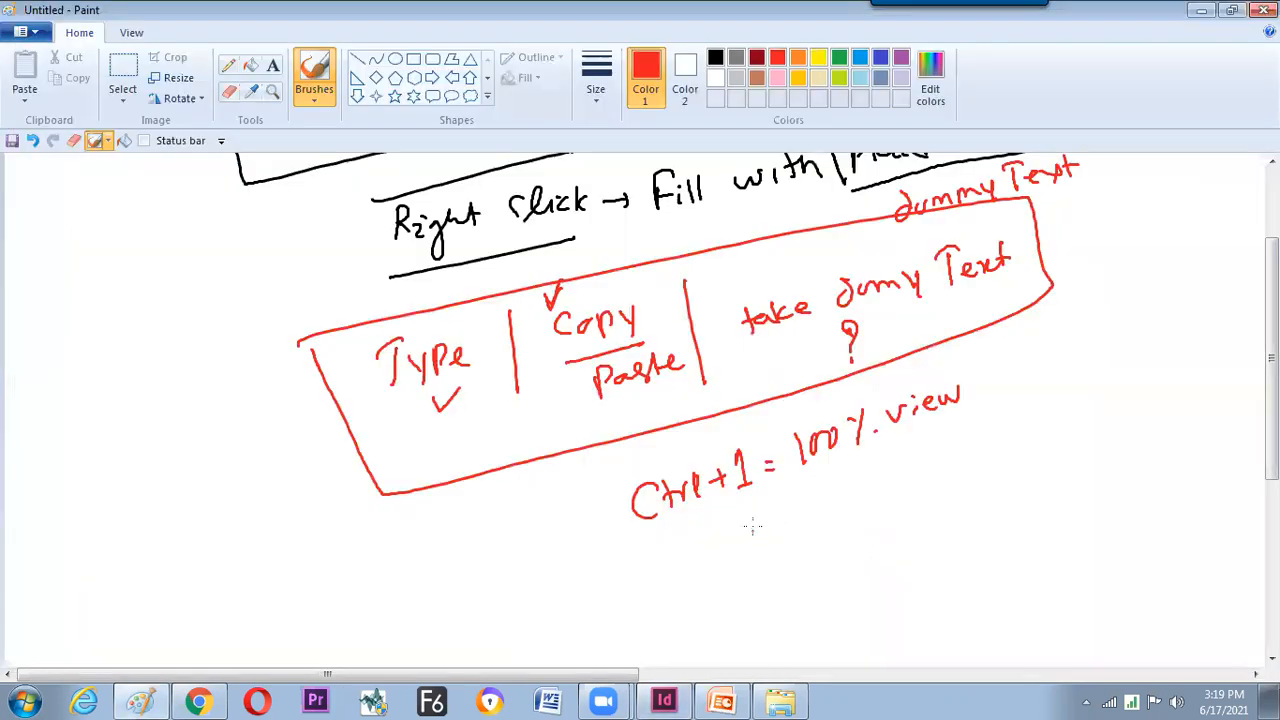
pyautogui.moveTo(760, 531); pyautogui.dragTo(766, 530)
pyautogui.moveTo(672, 541); pyautogui.dragTo(690, 563)
pyautogui.moveTo(680, 552)
pyautogui.mouseDown()
pyautogui.moveTo(712, 549)
pyautogui.moveTo(712, 525)
pyautogui.moveTo(735, 535)
pyautogui.mouseUp()
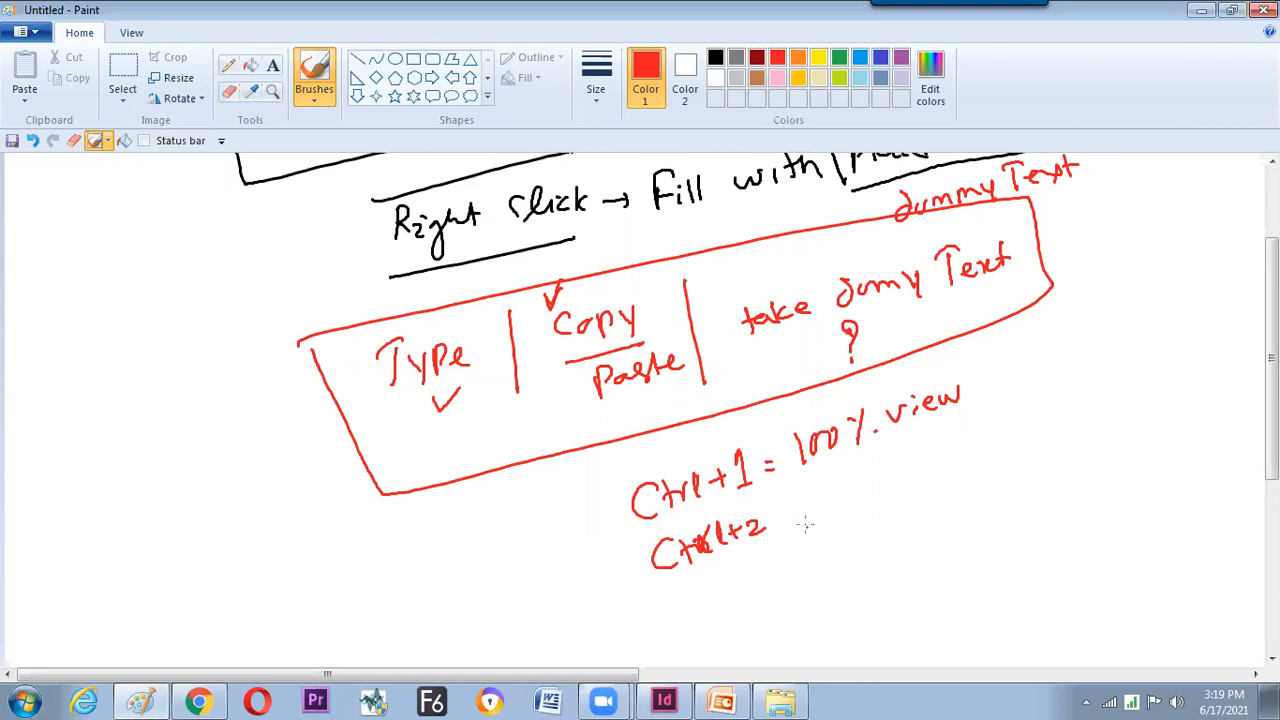
pyautogui.moveTo(786, 508); pyautogui.dragTo(798, 506)
pyautogui.moveTo(789, 516); pyautogui.dragTo(838, 488)
pyautogui.moveTo(858, 481); pyautogui.dragTo(872, 486)
pyautogui.moveTo(864, 464); pyautogui.dragTo(863, 466)
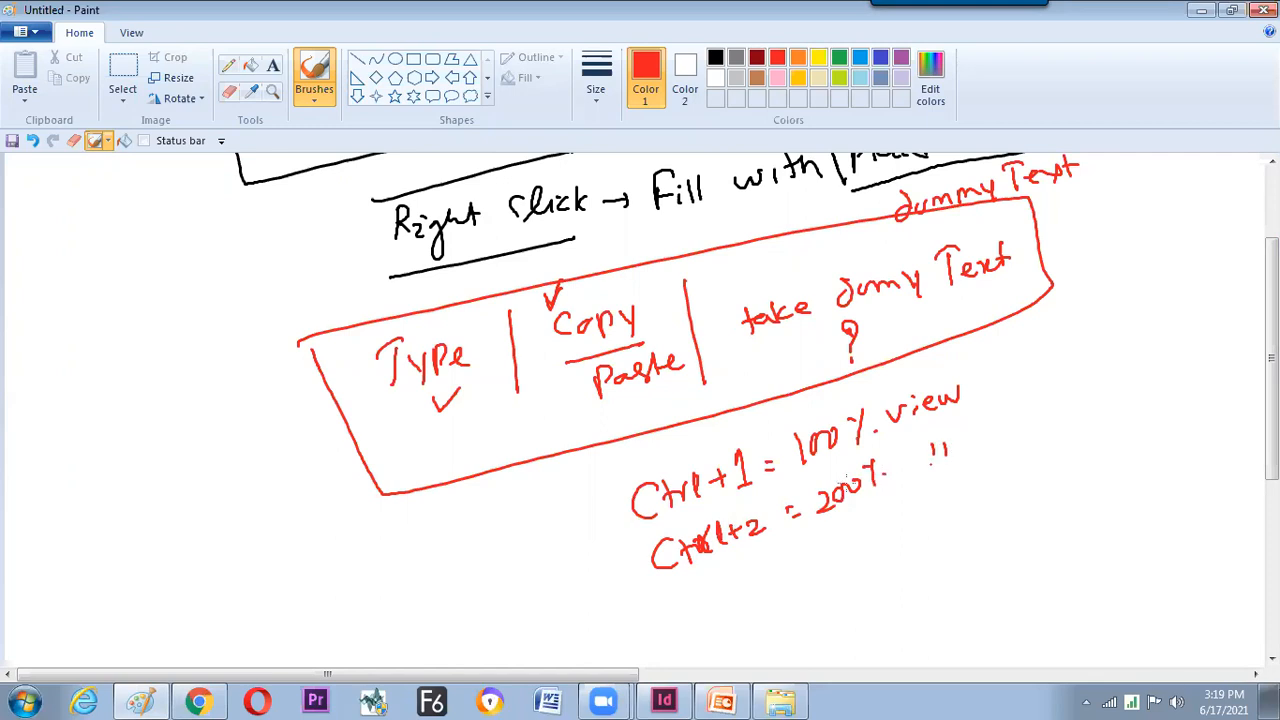
# Switch to InDesign, compare the page's text at 100% and 200% zoom, and pan to the start of the text.
pyautogui.hotkey('alt', 'Tab')
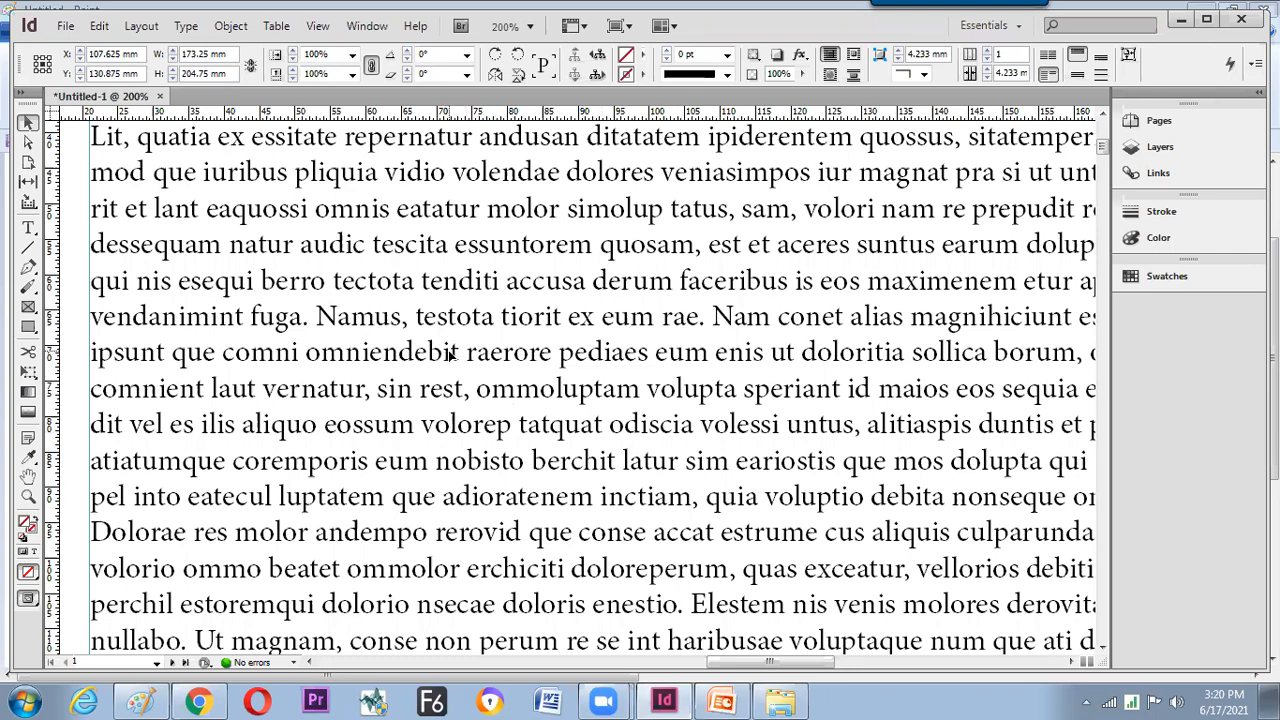
pyautogui.keyDown('ctrl'); pyautogui.scroll(-6, 450, 353); pyautogui.keyUp('ctrl')
pyautogui.keyDown('ctrl'); pyautogui.scroll(1, 446, 356); pyautogui.keyUp('ctrl')
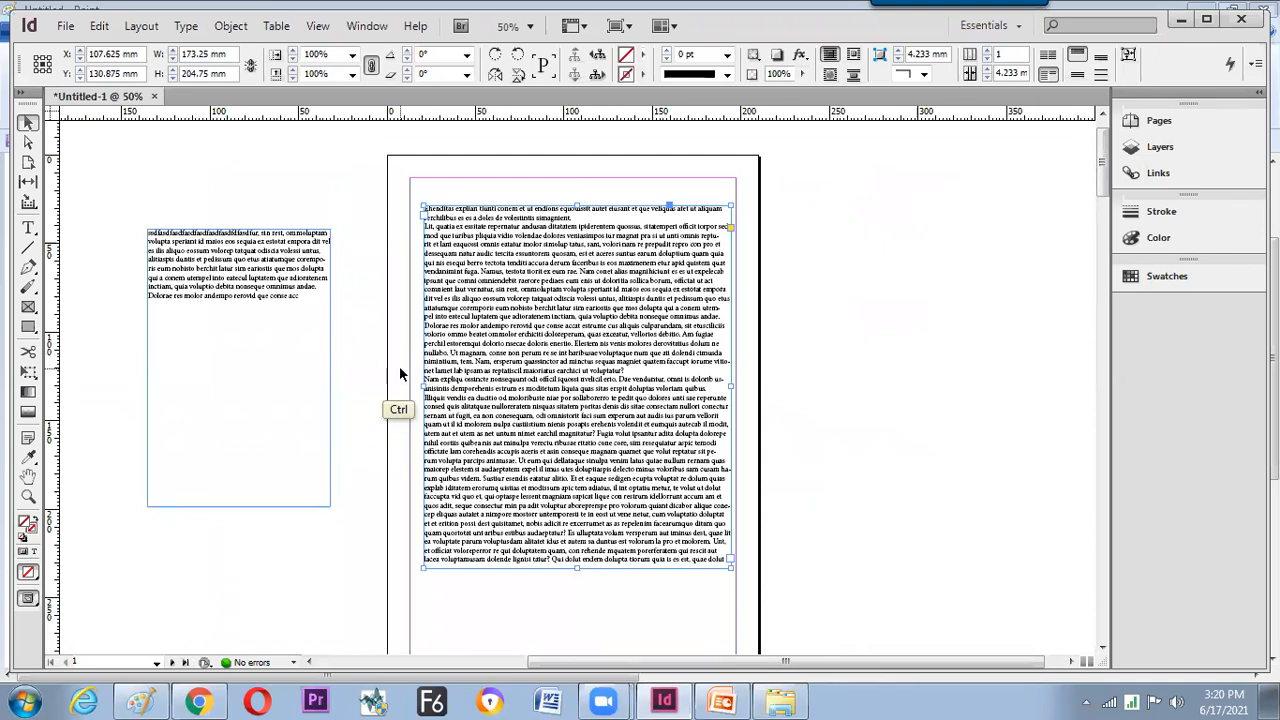
pyautogui.hotkey('ctrl', '1')
pyautogui.press('ctrl')
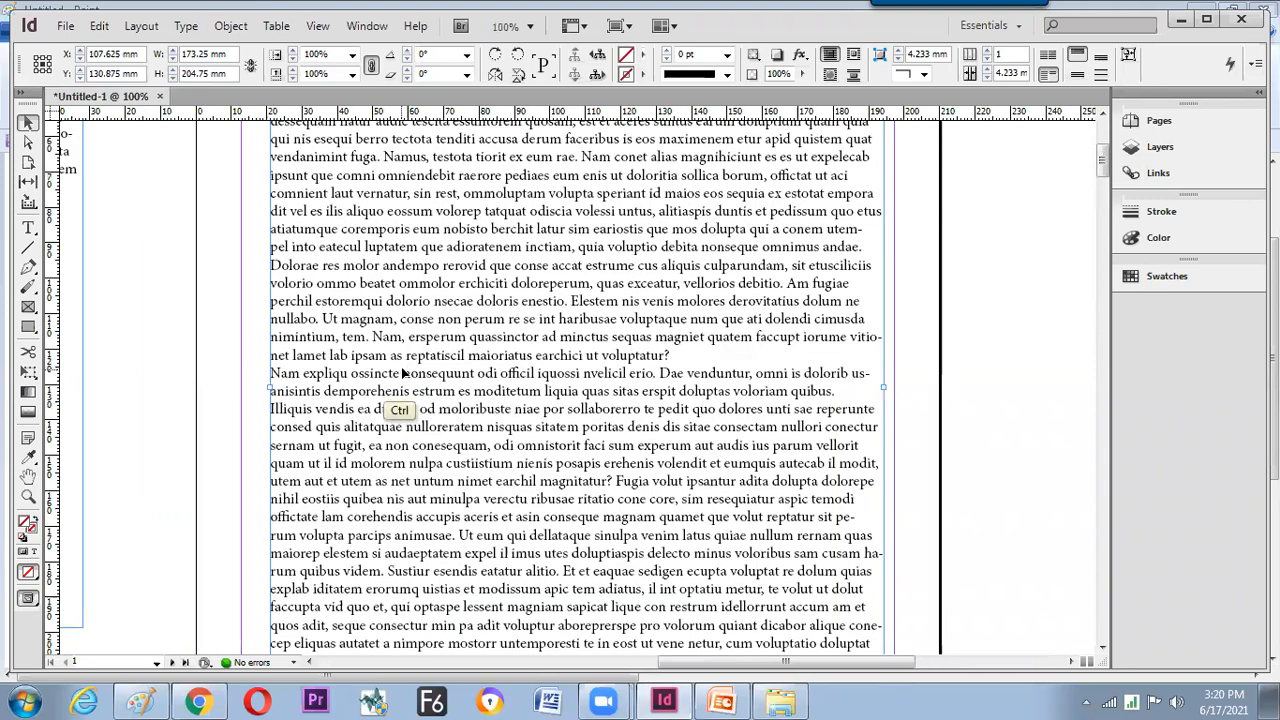
pyautogui.hotkey('ctrl', '2')
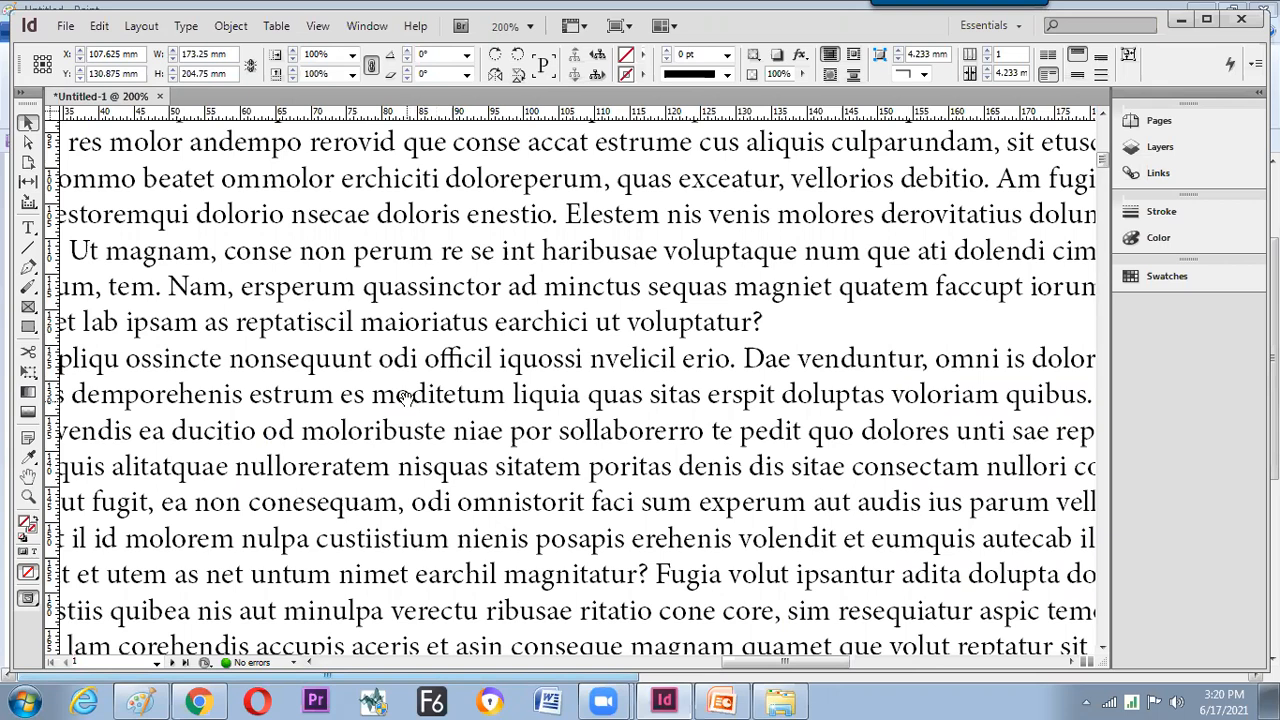
pyautogui.moveTo(318, 292); pyautogui.dragTo(589, 516)
pyautogui.moveTo(436, 285)
pyautogui.mouseDown()
pyautogui.moveTo(491, 499)
pyautogui.moveTo(468, 483)
pyautogui.mouseUp()
pyautogui.moveTo(481, 419)
pyautogui.mouseDown()
pyautogui.moveTo(447, 390)
pyautogui.moveTo(357, 356)
pyautogui.mouseUp()
pyautogui.moveTo(600, 358)
pyautogui.mouseDown()
pyautogui.moveTo(365, 358)
pyautogui.moveTo(588, 342)
pyautogui.mouseUp()
pyautogui.moveTo(422, 362); pyautogui.dragTo(457, 400)
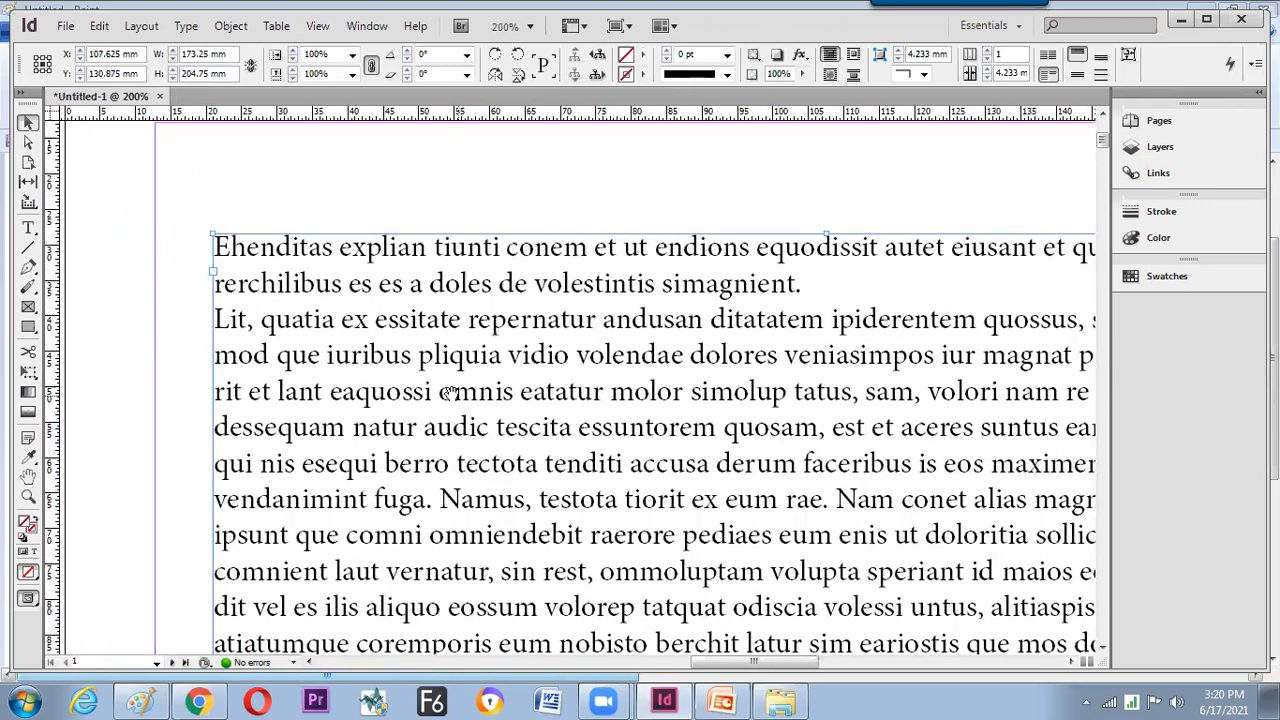
# Switch to Paint and handwrite "Hold spacebar = Pan" with a multi-direction arrow symbol in red below the zoom notes.
pyautogui.hotkey('alt', 'Tab')
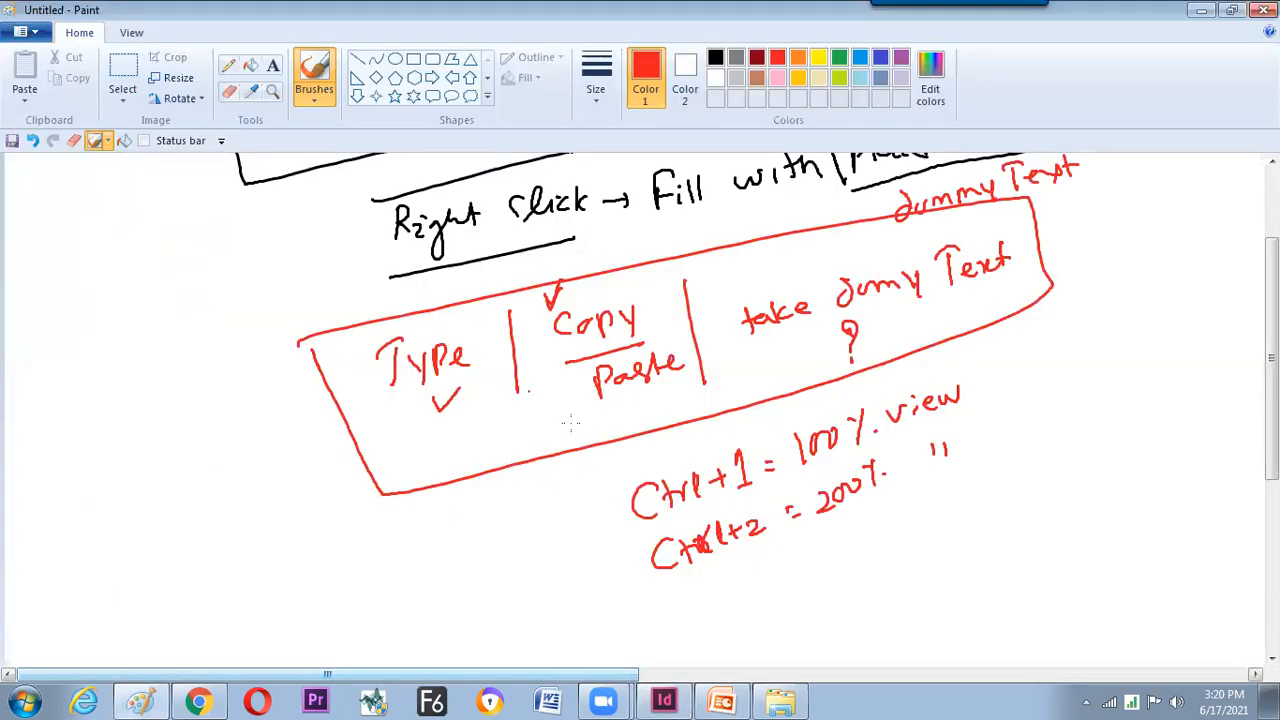
pyautogui.scroll(-3, 603, 489)
pyautogui.moveTo(602, 486); pyautogui.dragTo(606, 533)
pyautogui.moveTo(606, 516)
pyautogui.mouseDown()
pyautogui.moveTo(622, 493)
pyautogui.moveTo(626, 523)
pyautogui.mouseUp()
pyautogui.moveTo(637, 504)
pyautogui.mouseDown()
pyautogui.moveTo(718, 460)
pyautogui.moveTo(740, 492)
pyautogui.moveTo(766, 454)
pyautogui.moveTo(775, 462)
pyautogui.mouseUp()
pyautogui.moveTo(779, 455); pyautogui.dragTo(840, 430)
pyautogui.moveTo(849, 421); pyautogui.dragTo(867, 425)
pyautogui.moveTo(894, 409)
pyautogui.mouseDown()
pyautogui.moveTo(885, 394)
pyautogui.moveTo(918, 392)
pyautogui.mouseUp()
pyautogui.moveTo(922, 392); pyautogui.dragTo(930, 378)
pyautogui.moveTo(996, 350)
pyautogui.mouseDown()
pyautogui.moveTo(966, 377)
pyautogui.moveTo(985, 343)
pyautogui.moveTo(1000, 359)
pyautogui.moveTo(971, 333)
pyautogui.moveTo(998, 378)
pyautogui.mouseUp()
# Switch to InDesign, pan across the text, and compare the fit-page-in-window view with 100% zoom.
pyautogui.hotkey('alt', 'Tab')
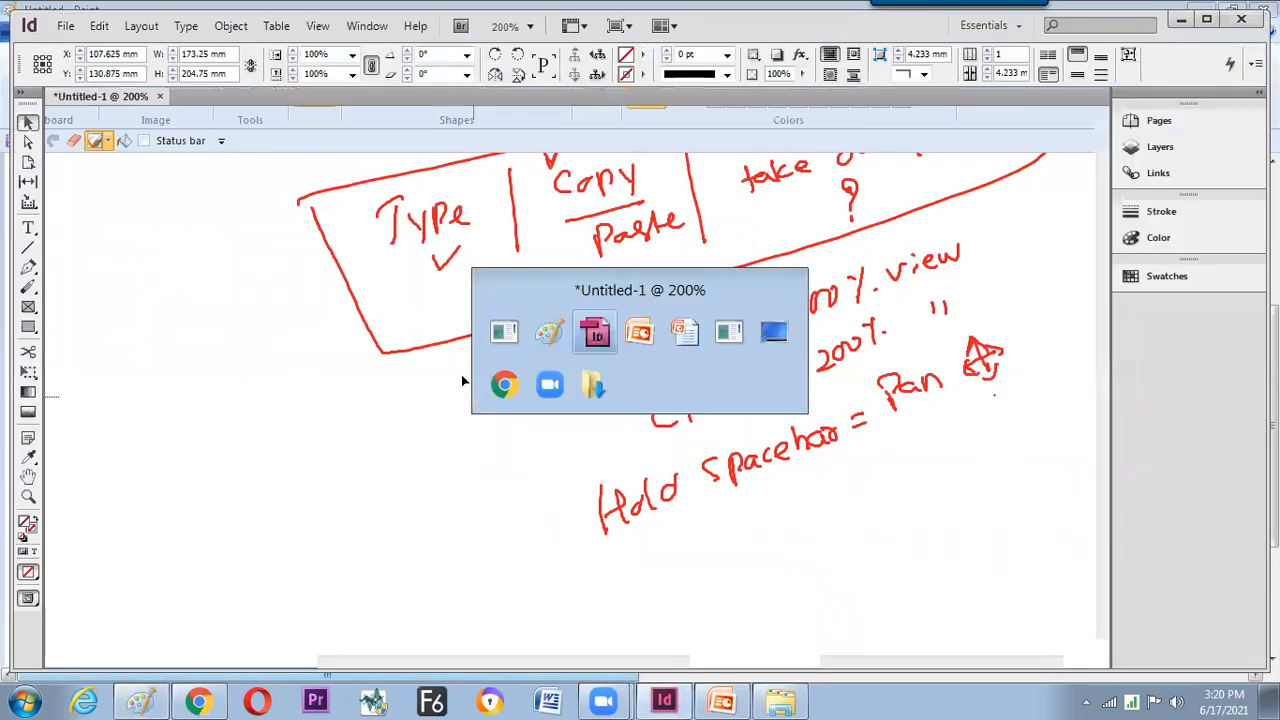
pyautogui.moveTo(406, 343); pyautogui.dragTo(338, 382)
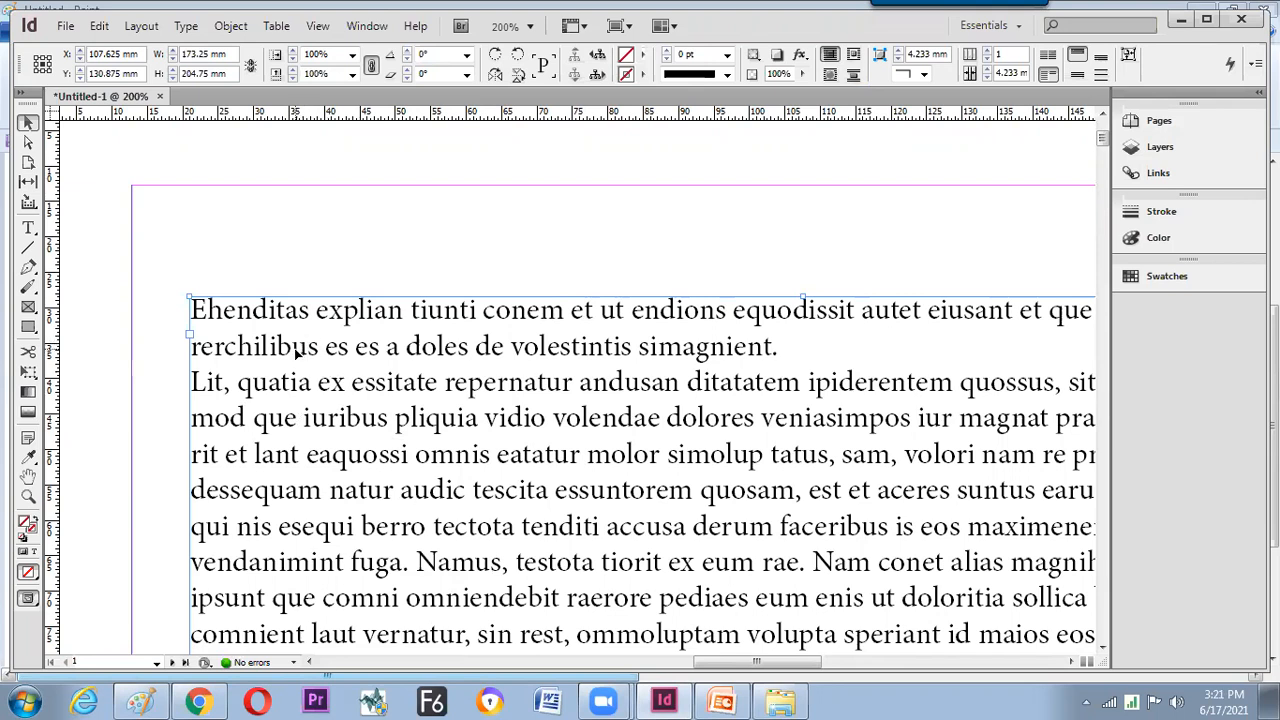
pyautogui.hotkey('ctrl', '0')
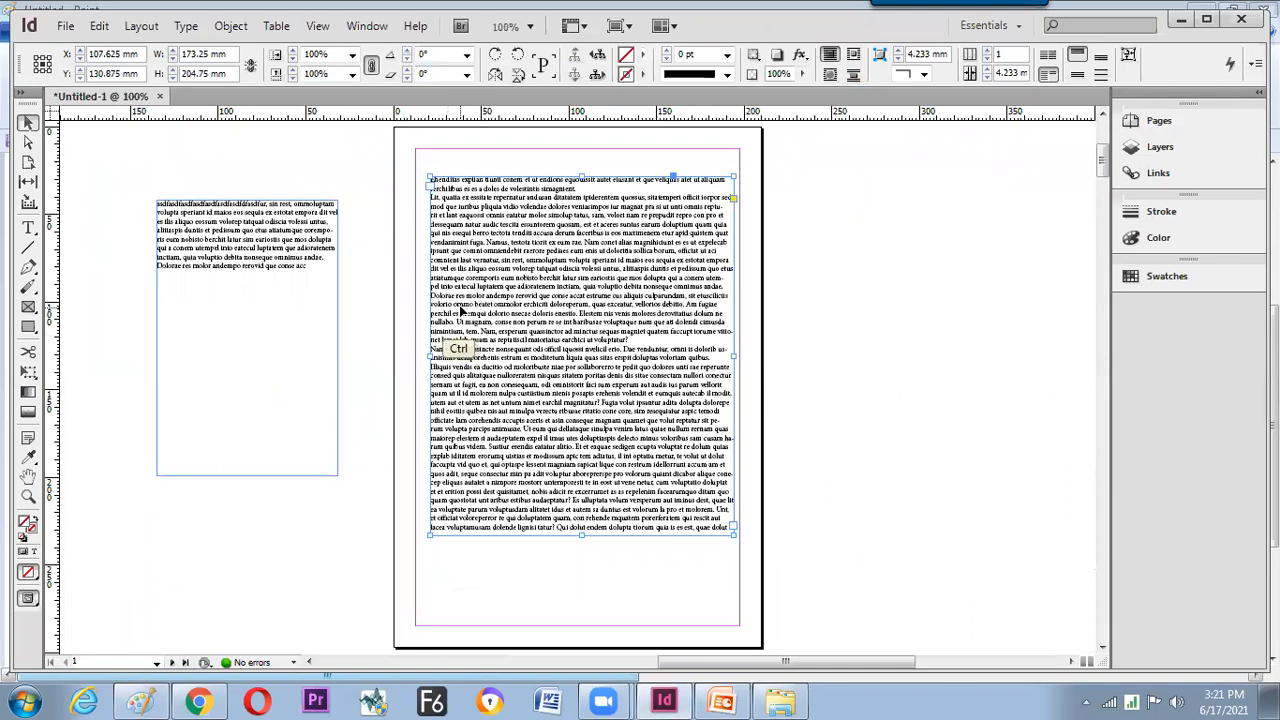
pyautogui.hotkey('ctrl', '1')
pyautogui.hotkey('ctrl', '0')
# Switch to Paint, draw a red divider beside the zoom notes, and handwrite "Ctrl+0 (zero) = fit to window".
pyautogui.hotkey('alt', 'Tab')
pyautogui.moveTo(577, 335); pyautogui.dragTo(613, 470)
pyautogui.moveTo(398, 393)
pyautogui.mouseDown()
pyautogui.moveTo(402, 430)
pyautogui.moveTo(414, 426)
pyautogui.mouseUp()
pyautogui.moveTo(426, 406); pyautogui.dragTo(446, 418)
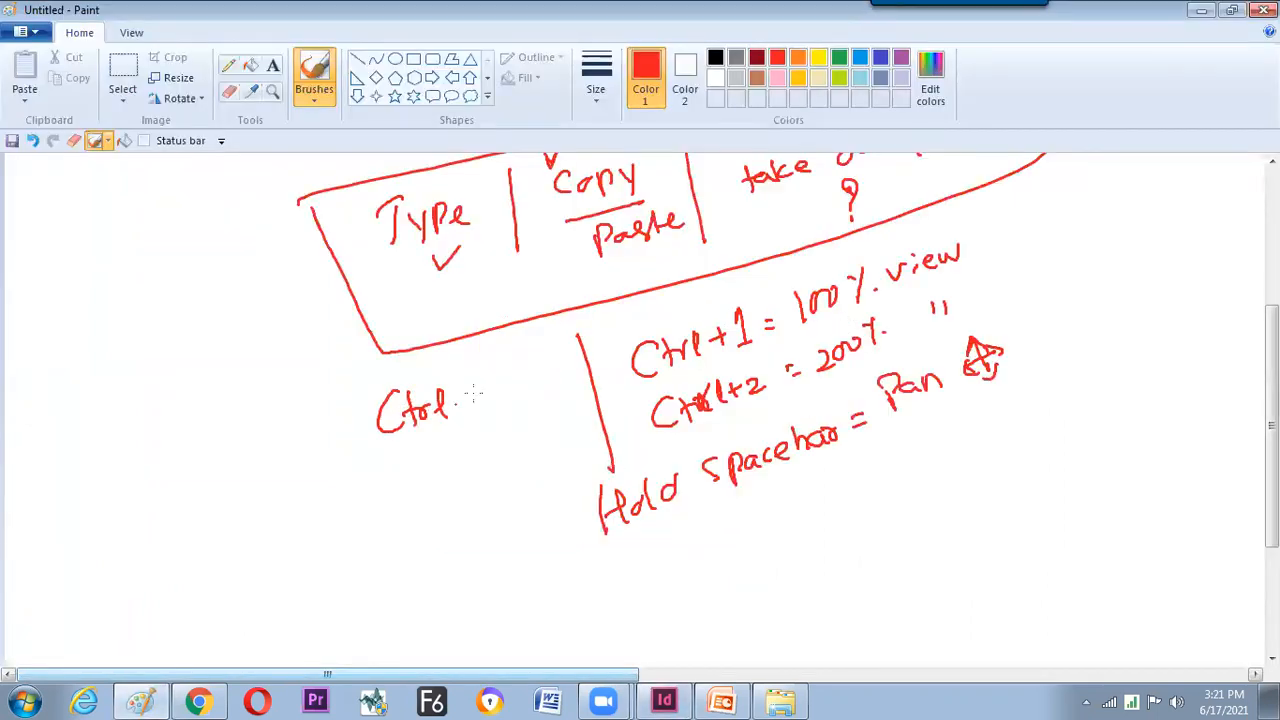
pyautogui.moveTo(497, 376); pyautogui.dragTo(490, 374)
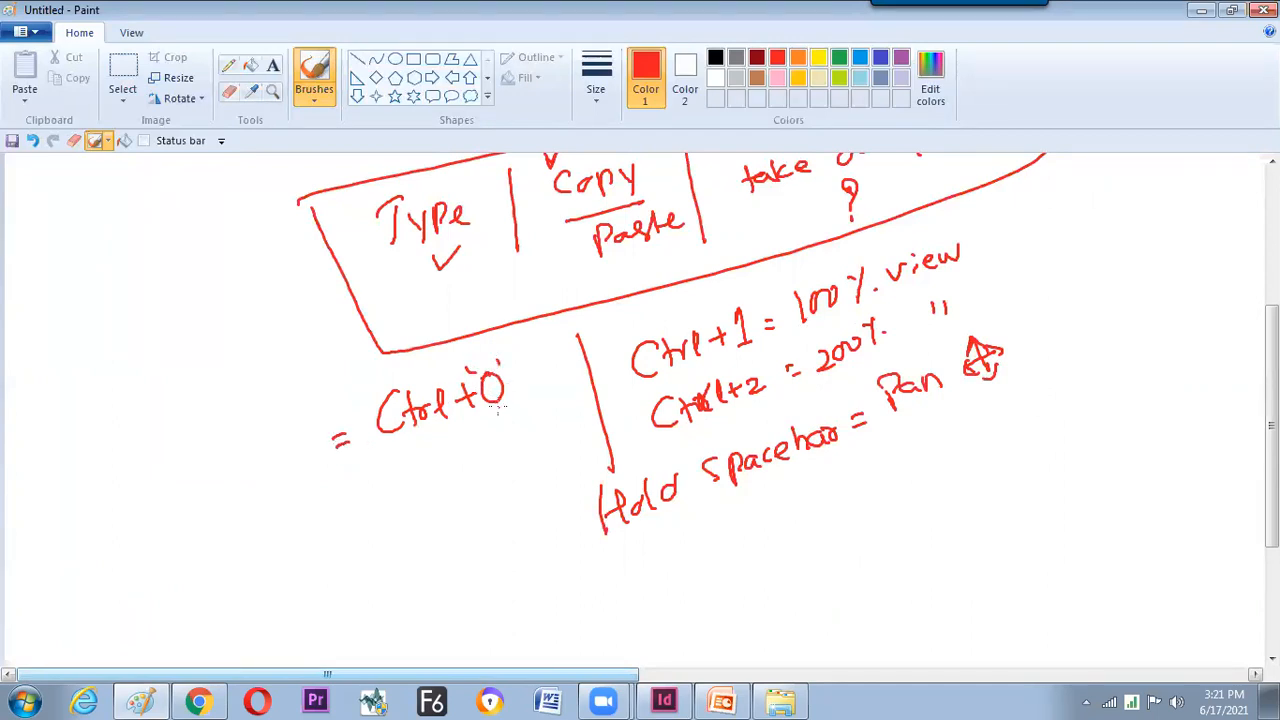
pyautogui.moveTo(492, 410)
pyautogui.mouseDown()
pyautogui.moveTo(504, 424)
pyautogui.moveTo(533, 398)
pyautogui.moveTo(486, 431)
pyautogui.mouseUp()
pyautogui.moveTo(148, 483)
pyautogui.mouseDown()
pyautogui.moveTo(178, 489)
pyautogui.moveTo(313, 436)
pyautogui.mouseUp()
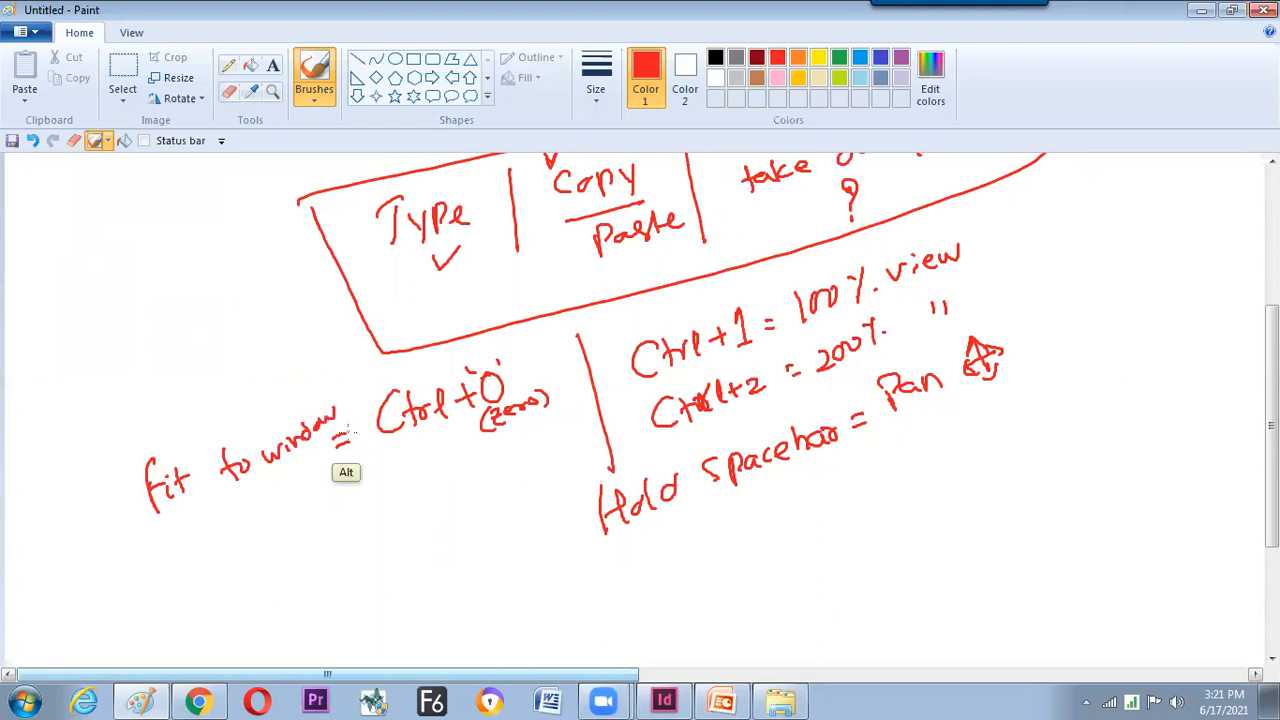
# Switch to InDesign and view the document at 200%, at 100%, and fitted to the window.
pyautogui.hotkey('alt', 'Tab')
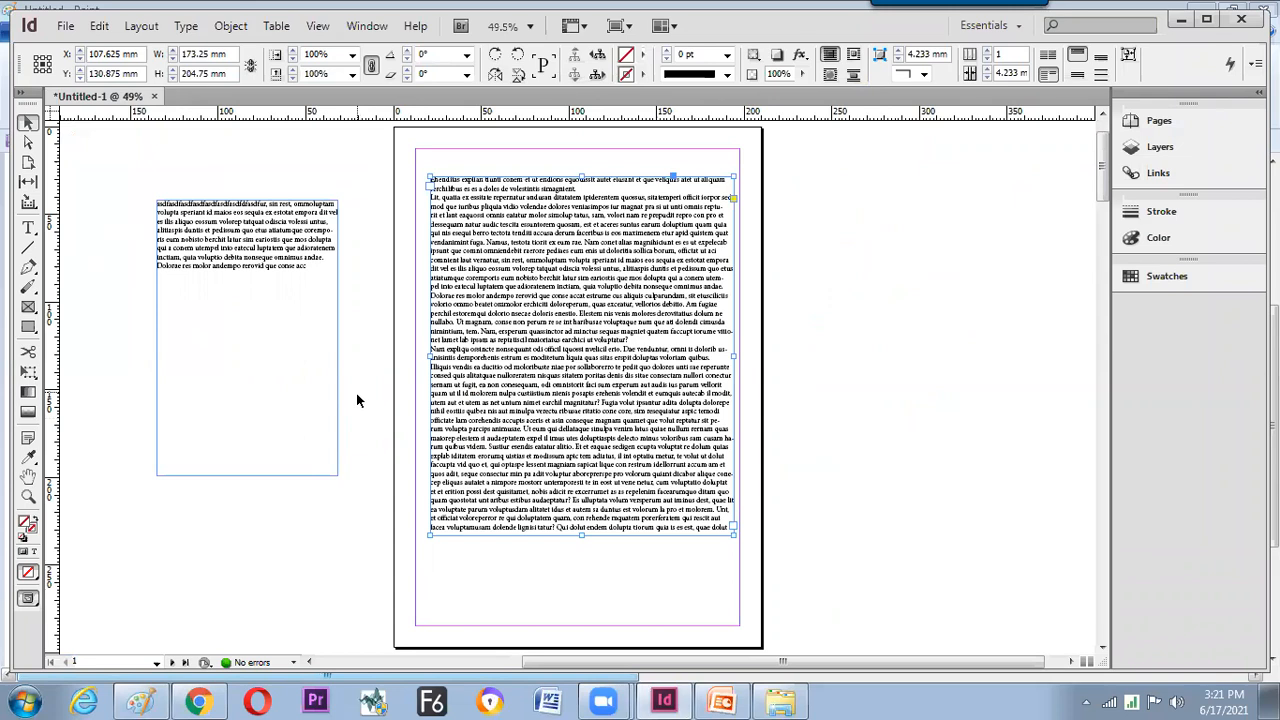
pyautogui.hotkey('ctrl', '2')
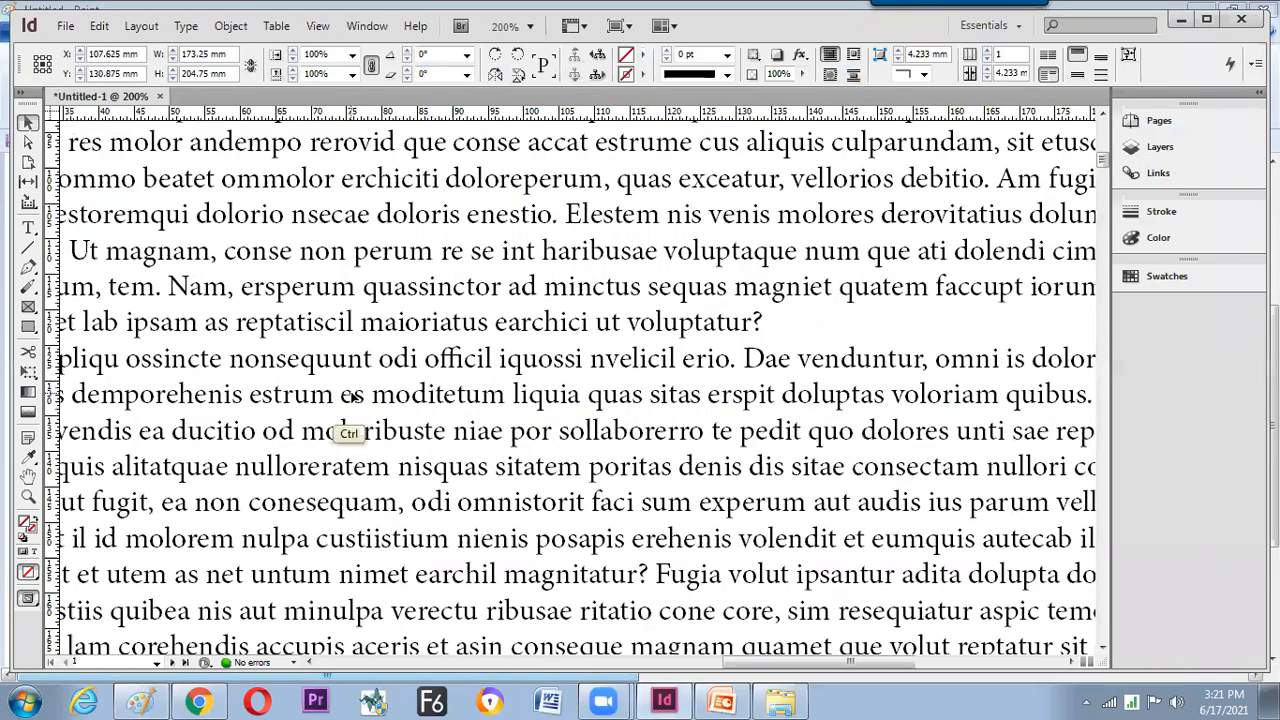
pyautogui.hotkey('ctrl', '1')
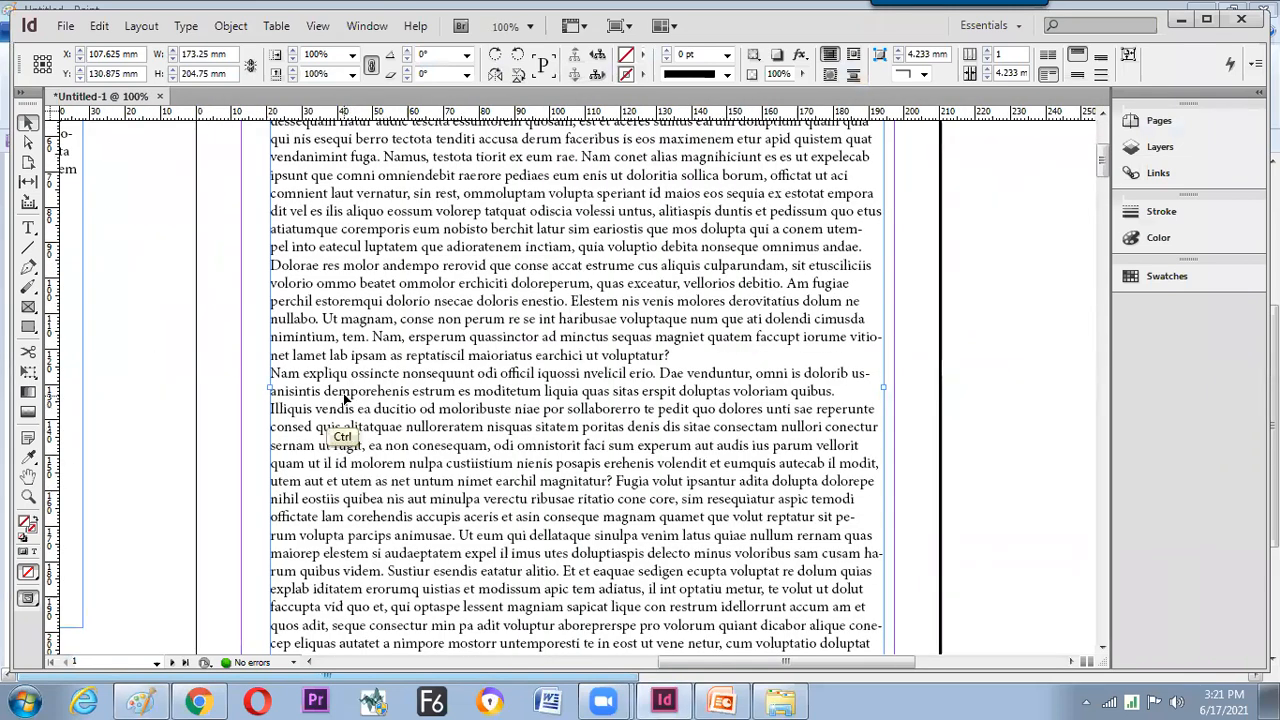
pyautogui.hotkey('ctrl', '0')
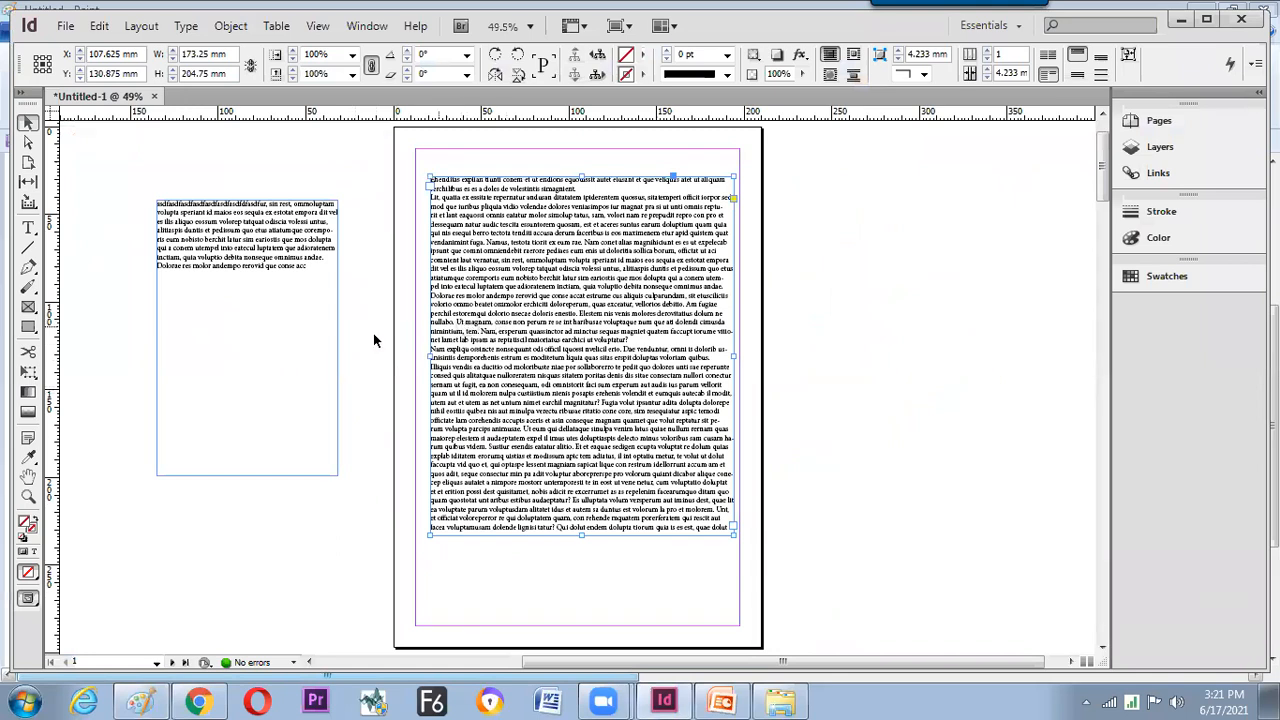
# Delete the existing text frames and draw a new one about 109.5 mm wide and 153.5 mm high inside the margins.
pyautogui.press('Delete')
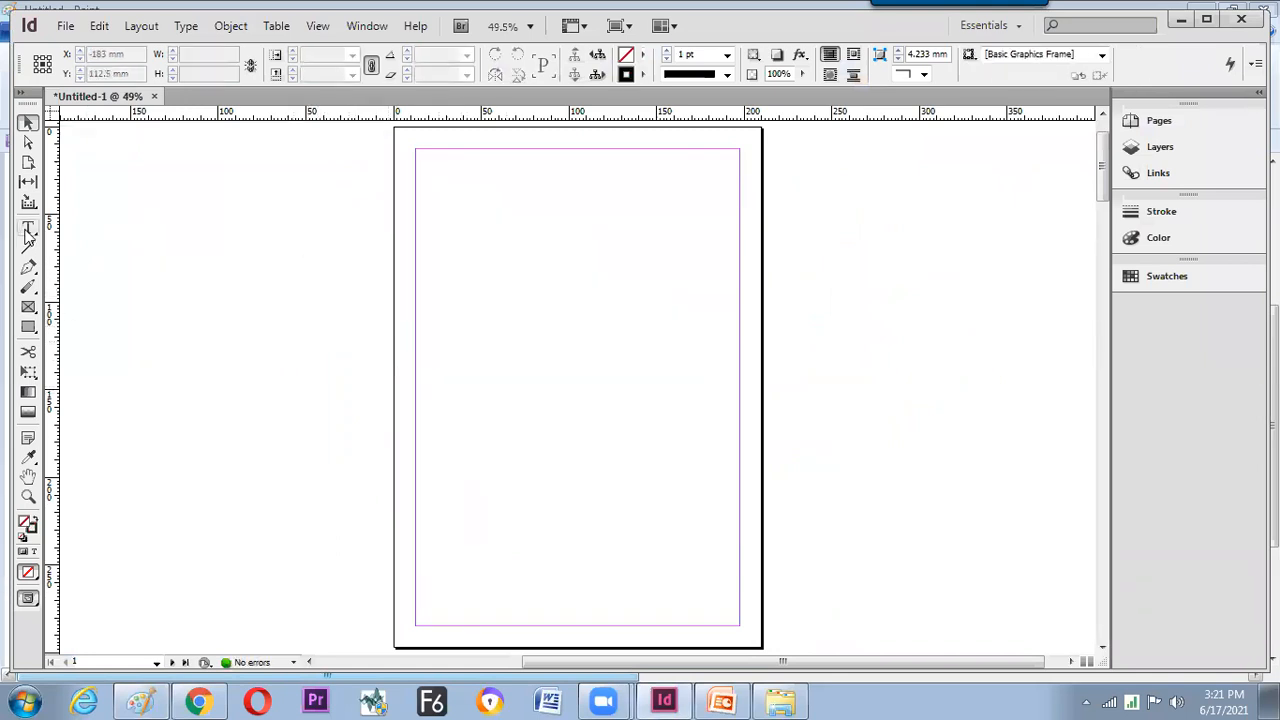
pyautogui.click(28, 228)
pyautogui.moveTo(433, 207); pyautogui.dragTo(624, 476)
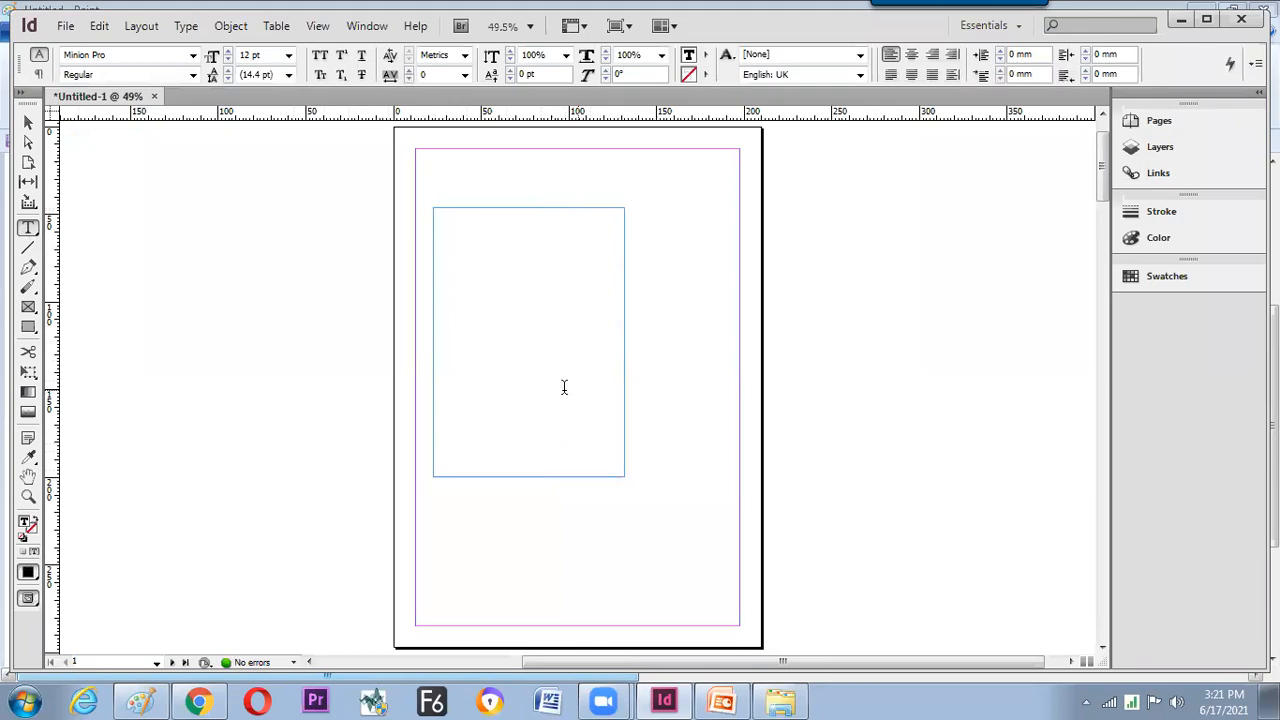
# Fill the new empty text frame with placeholder text.
pyautogui.rightClick(521, 369)
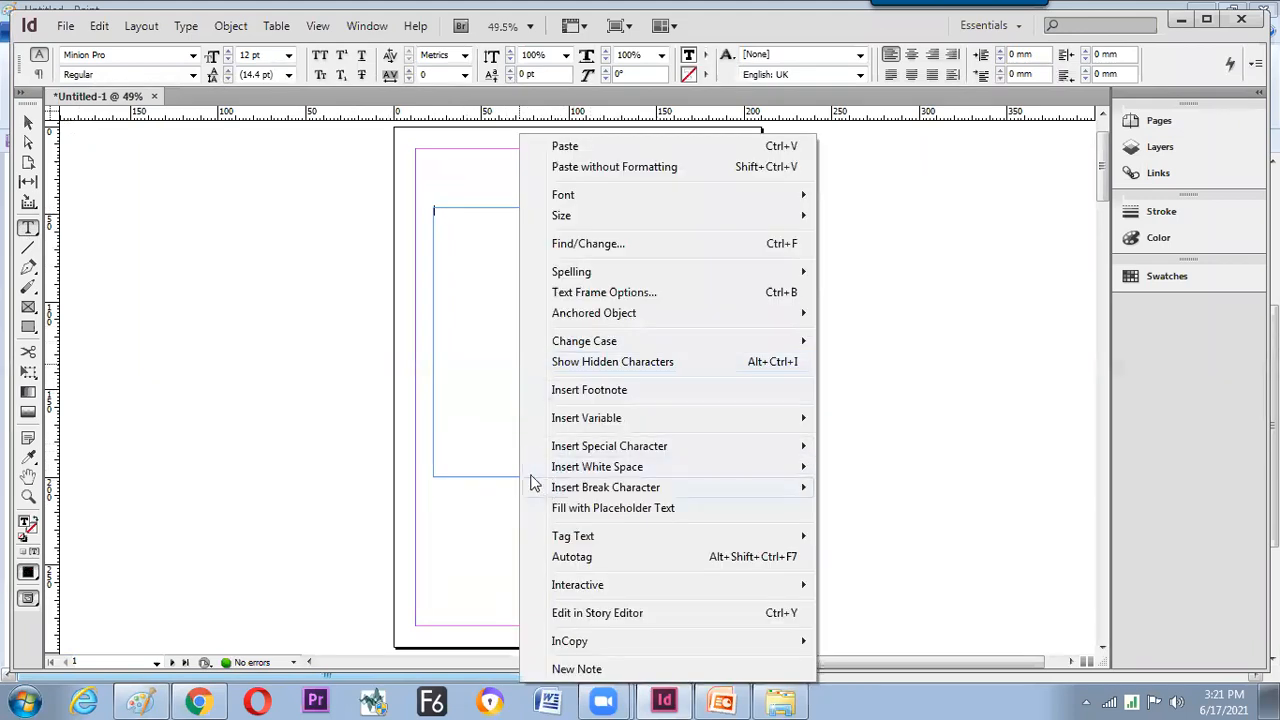
pyautogui.click(483, 393)
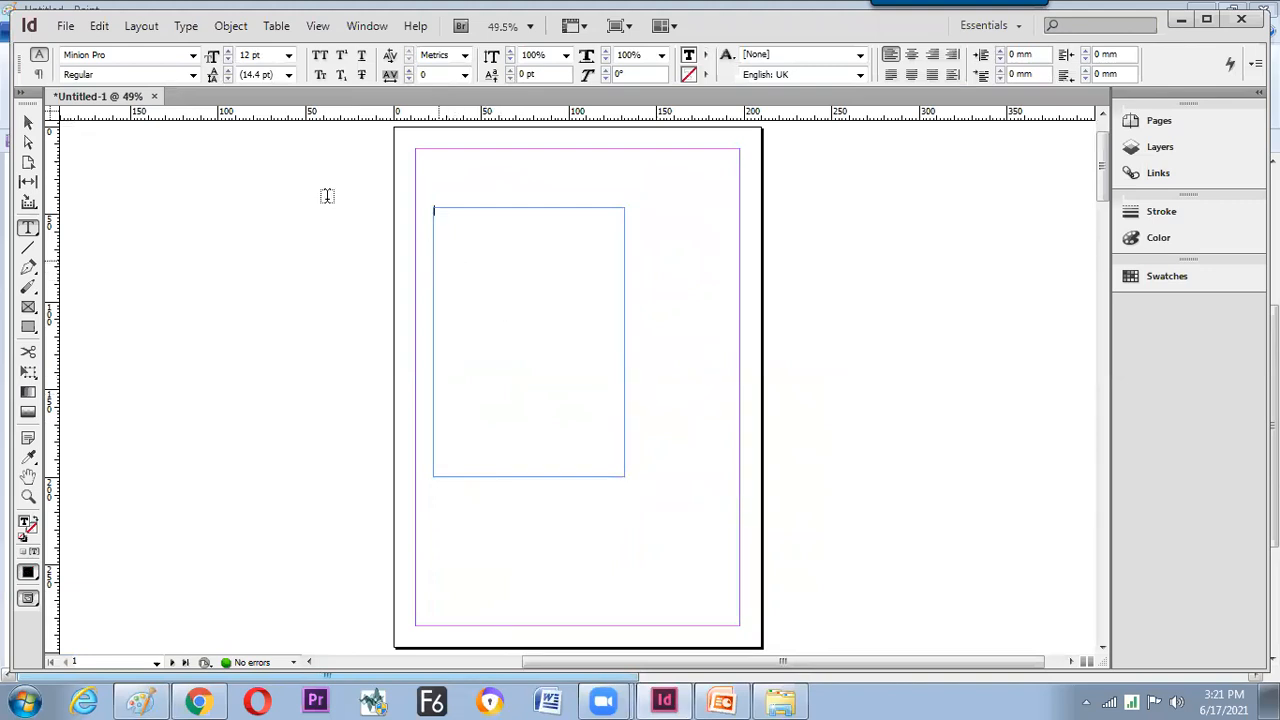
pyautogui.click(185, 28)
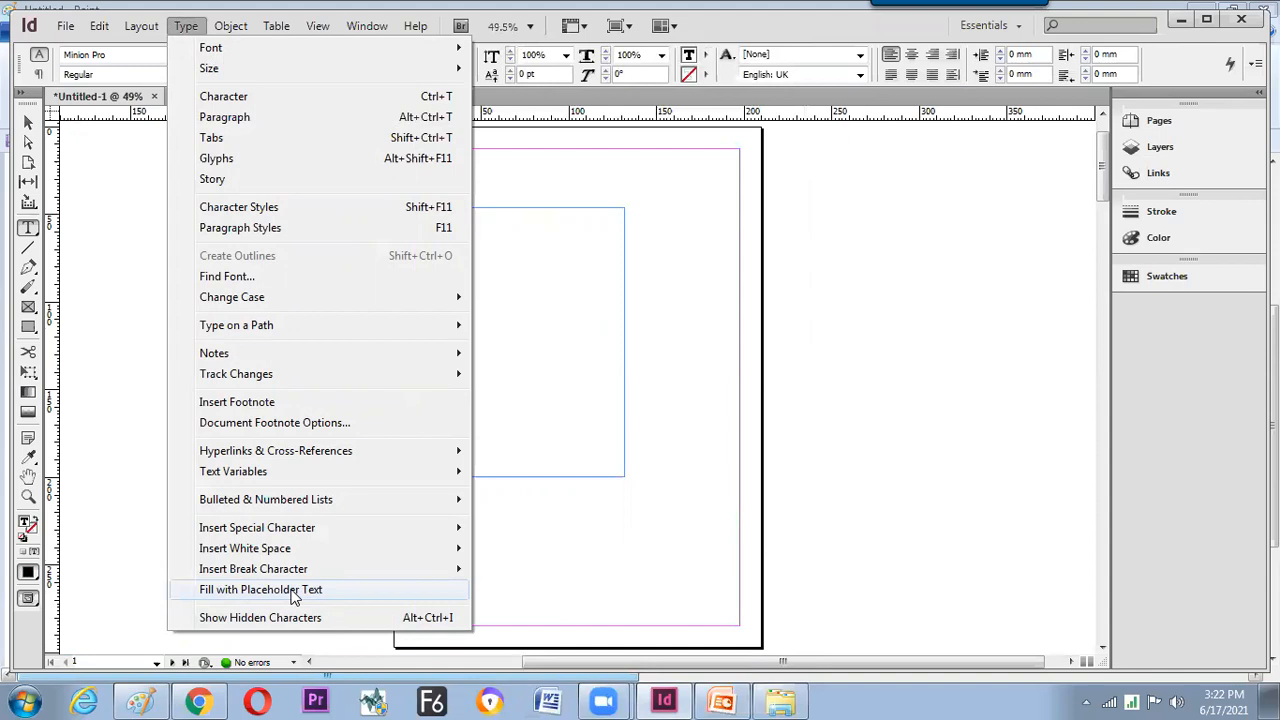
pyautogui.click(293, 590)
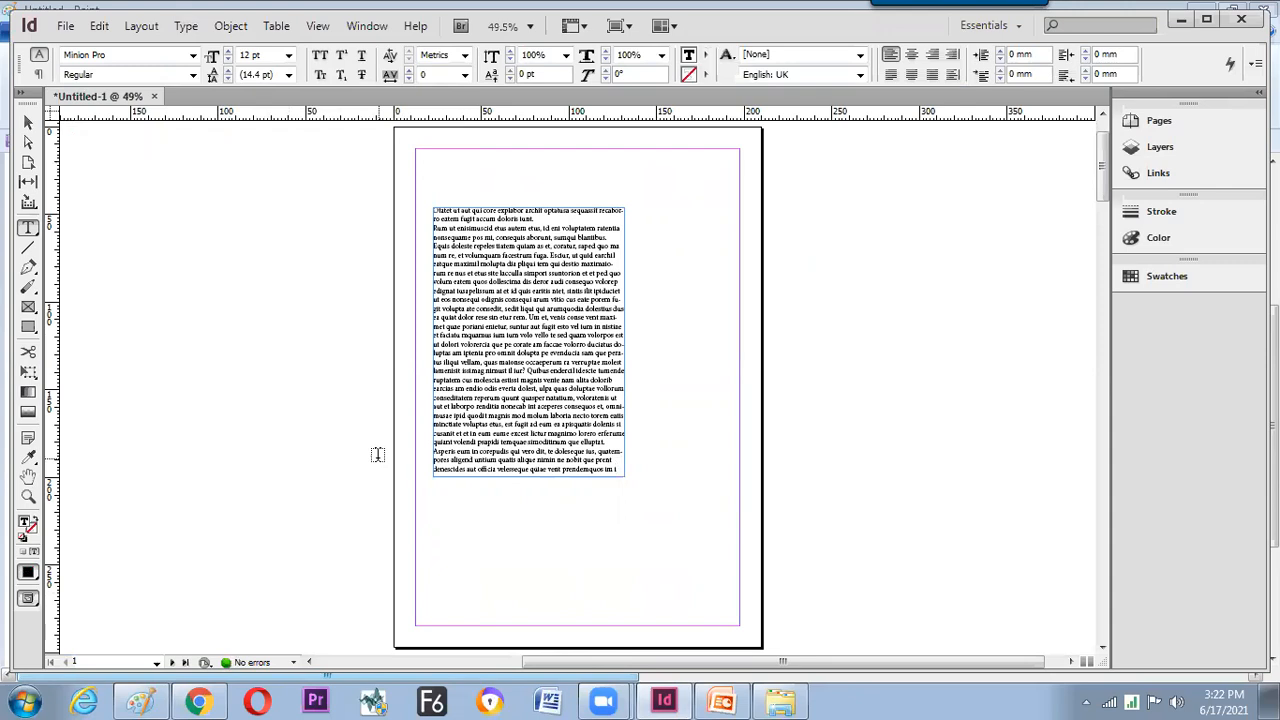
# Move the filled text frame to about X 70.25 mm, Y 112.25 mm, and shorten it from its lower edge to about 85 mm high.
pyautogui.hotkey('ctrl', '1')
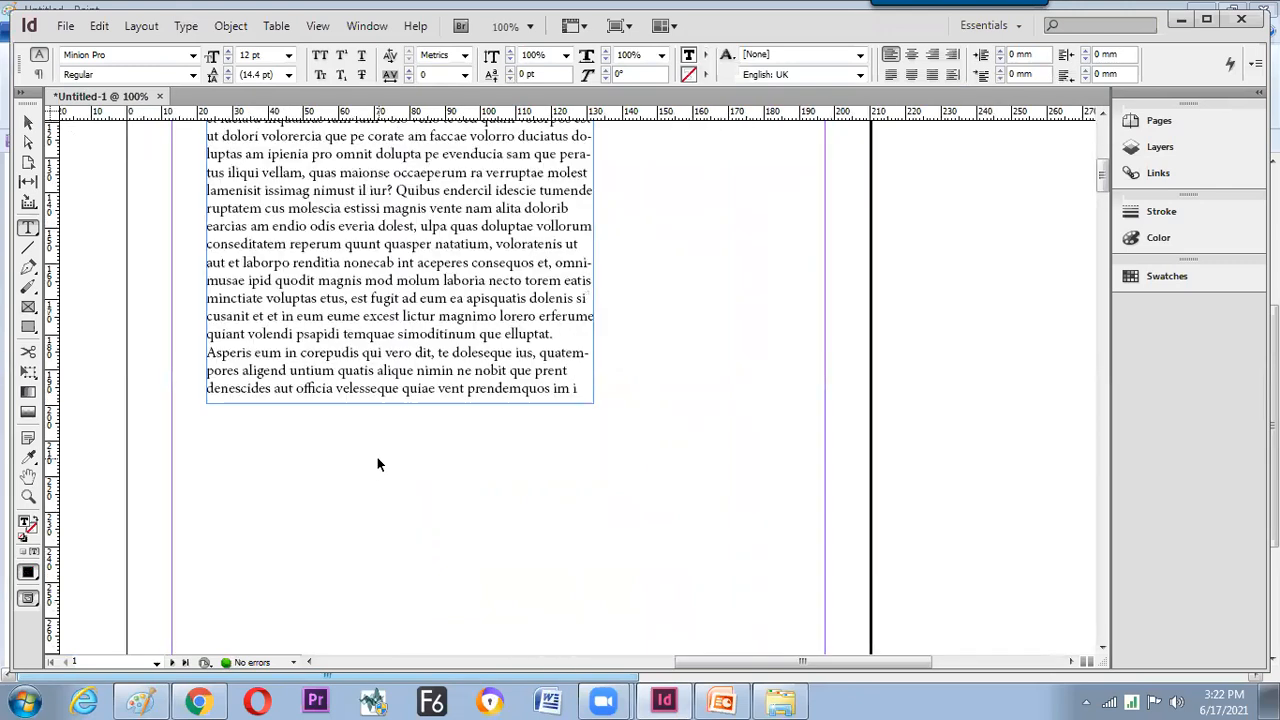
pyautogui.click(28, 122)
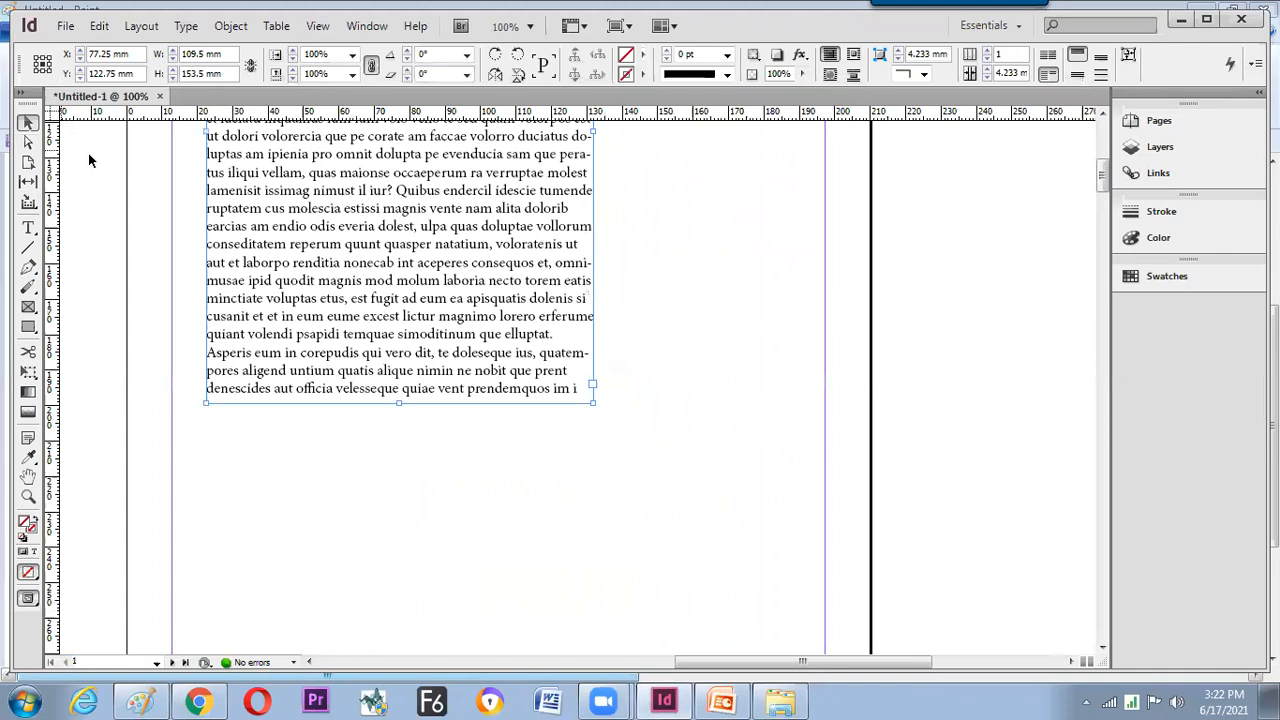
pyautogui.moveTo(442, 314); pyautogui.dragTo(495, 411)
pyautogui.hotkey('ctrl', '-')
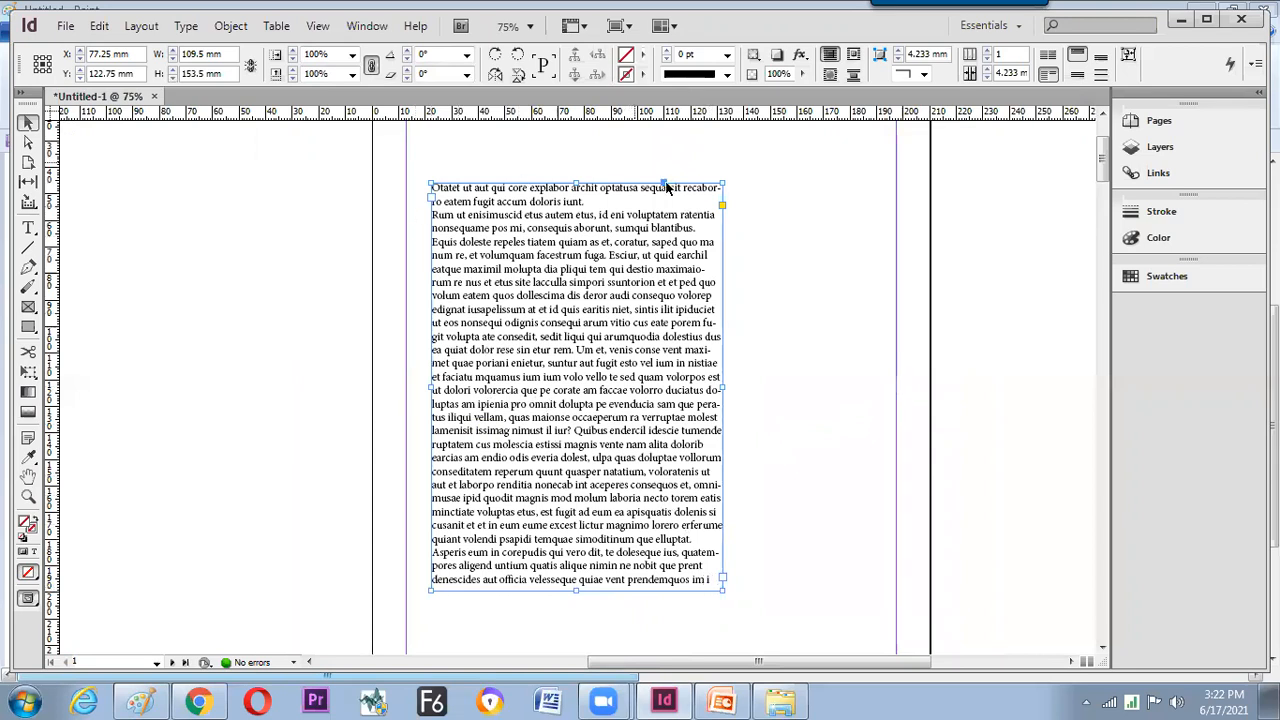
pyautogui.moveTo(618, 413); pyautogui.dragTo(592, 397)
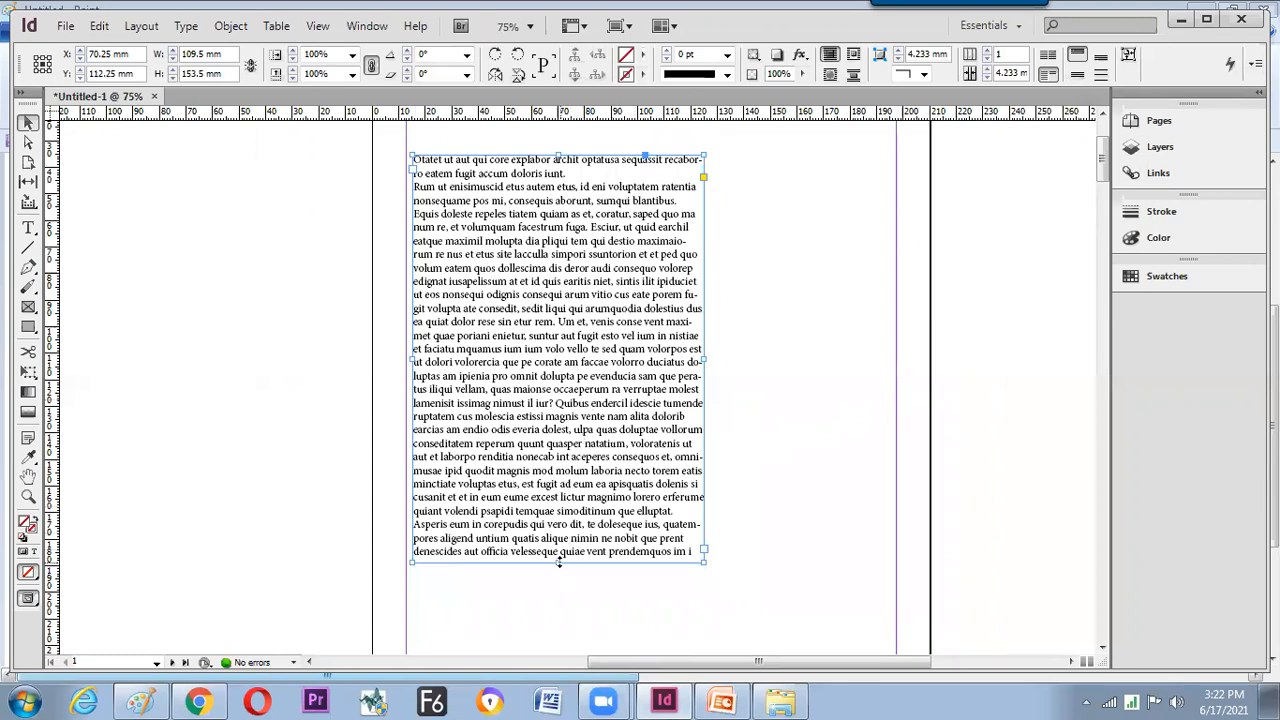
pyautogui.moveTo(558, 562); pyautogui.dragTo(555, 376)
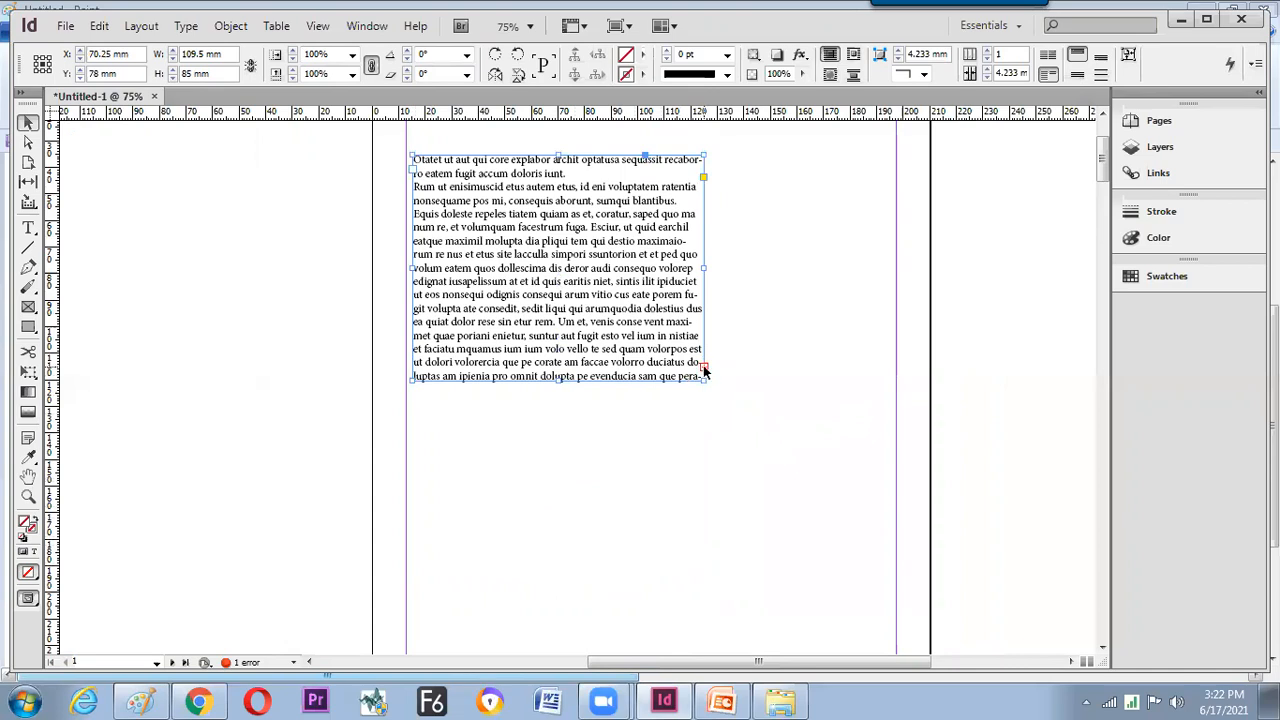
# Switch to Paint and sketch a black frame with an upward arrow and a red plus box labelled "Hidden tex (overflow Text)".
pyautogui.hotkey('alt', 'Tab')
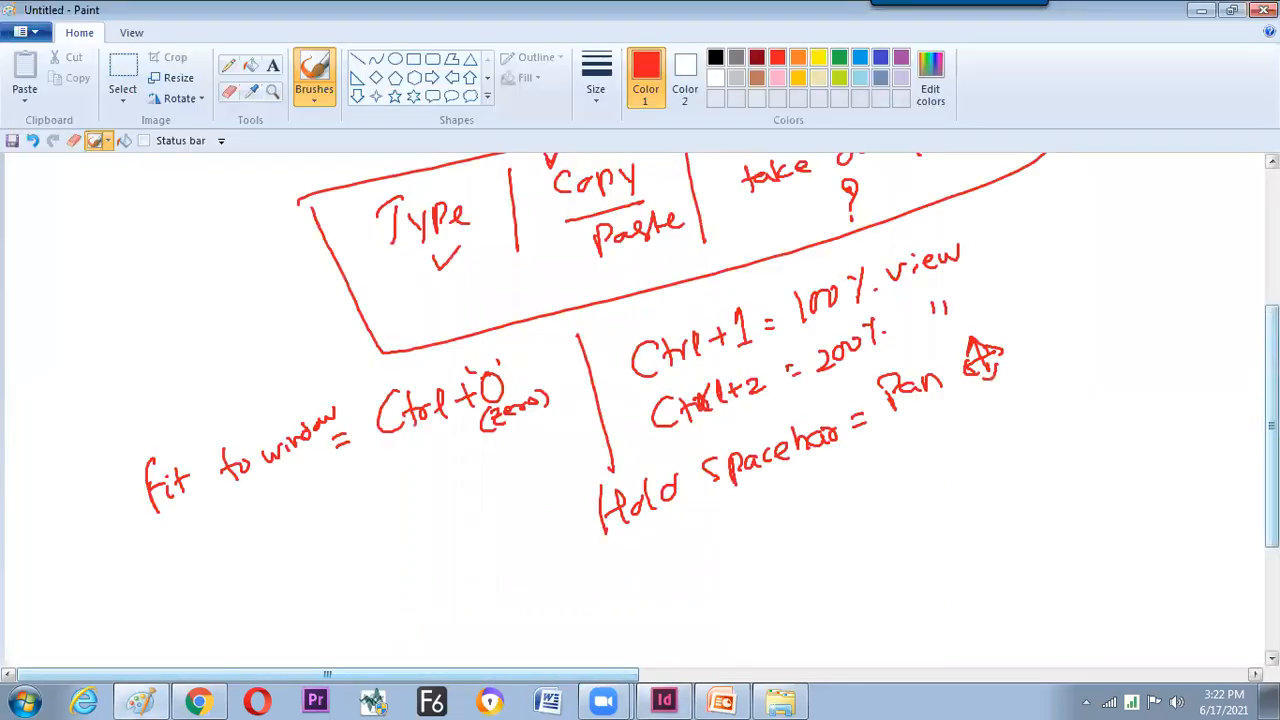
pyautogui.scroll(-3, 1028, 337)
pyautogui.click(715, 58)
pyautogui.moveTo(251, 424)
pyautogui.mouseDown()
pyautogui.moveTo(424, 494)
pyautogui.moveTo(323, 587)
pyautogui.moveTo(261, 440)
pyautogui.mouseUp()
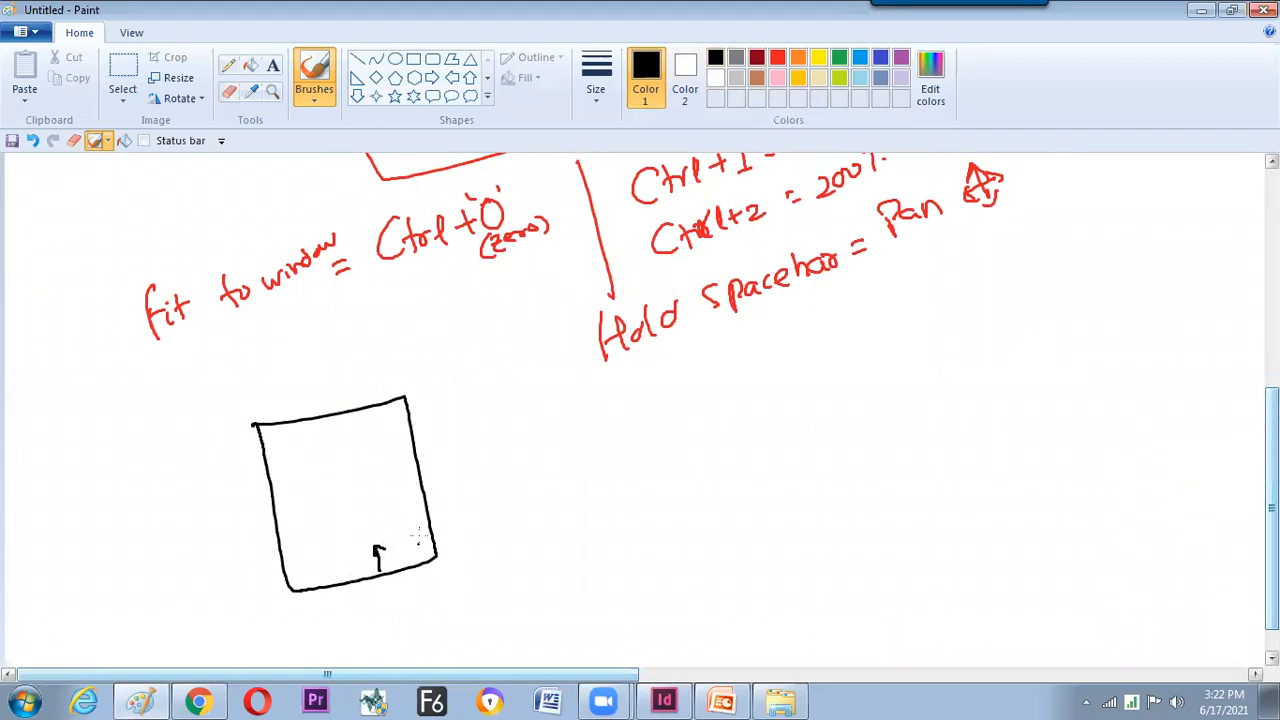
pyautogui.click(777, 58)
pyautogui.moveTo(414, 533)
pyautogui.mouseDown()
pyautogui.moveTo(443, 521)
pyautogui.moveTo(432, 541)
pyautogui.mouseUp()
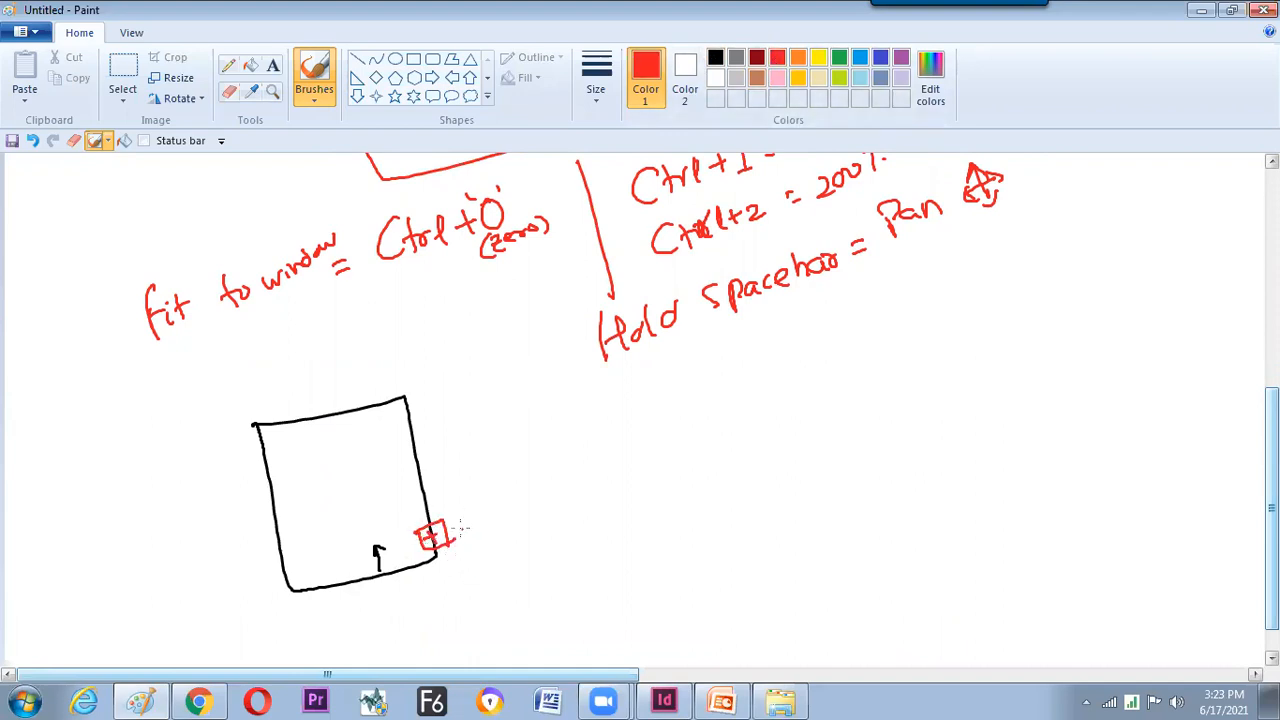
pyautogui.moveTo(460, 531)
pyautogui.mouseDown()
pyautogui.moveTo(511, 529)
pyautogui.moveTo(558, 494)
pyautogui.moveTo(554, 482)
pyautogui.moveTo(578, 493)
pyautogui.moveTo(563, 487)
pyautogui.moveTo(648, 468)
pyautogui.mouseUp()
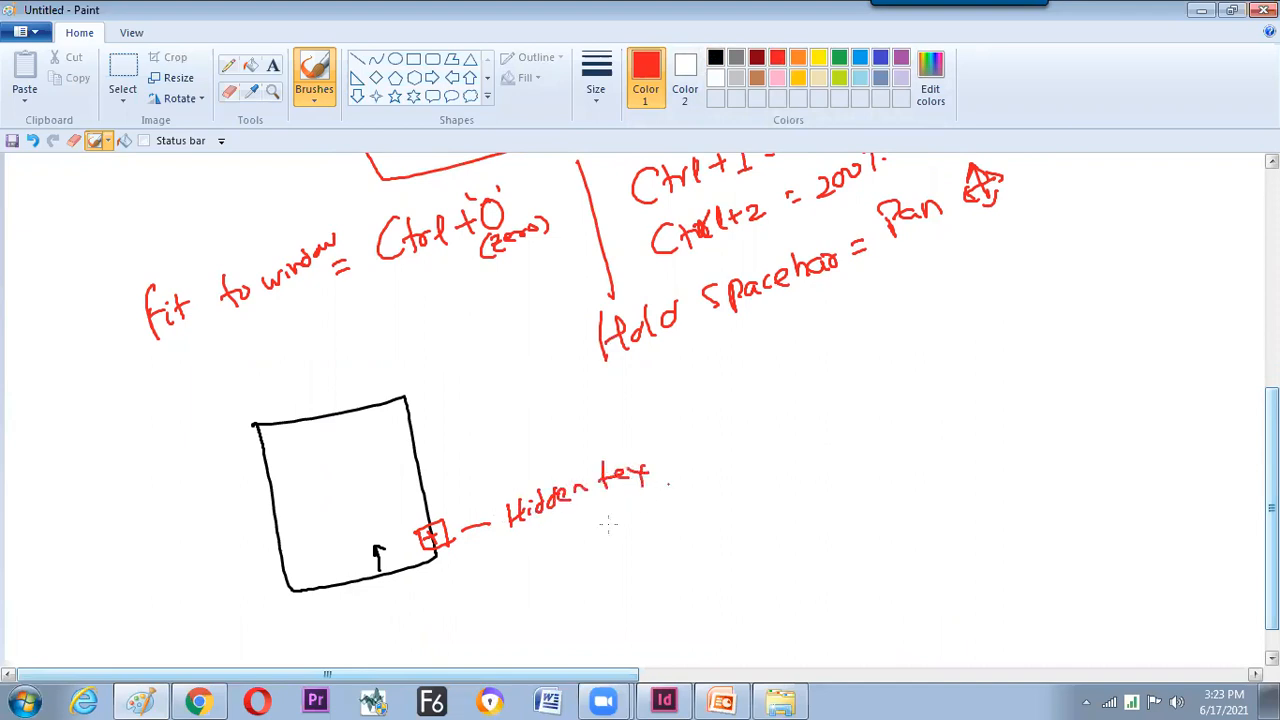
pyautogui.moveTo(592, 530)
pyautogui.mouseDown()
pyautogui.moveTo(665, 496)
pyautogui.moveTo(675, 466)
pyautogui.moveTo(714, 480)
pyautogui.moveTo(735, 450)
pyautogui.moveTo(725, 443)
pyautogui.moveTo(772, 448)
pyautogui.moveTo(786, 426)
pyautogui.moveTo(795, 462)
pyautogui.mouseUp()
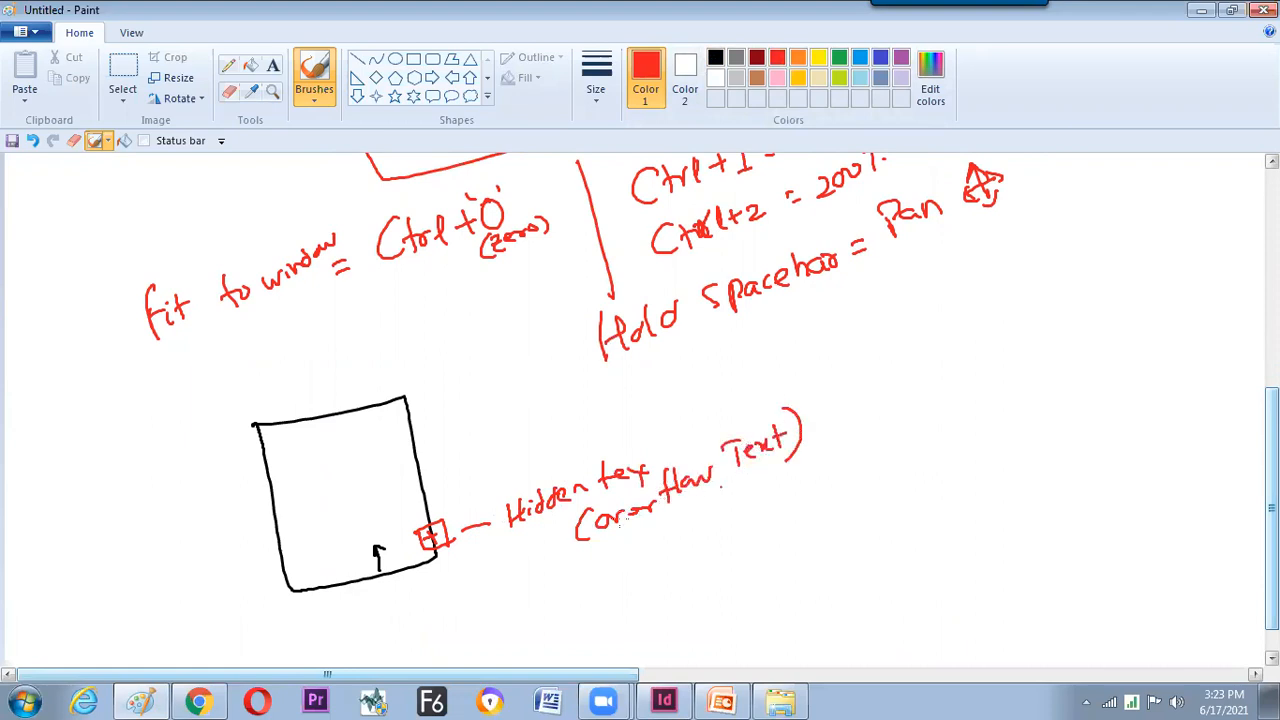
# Switch to InDesign and lengthen the text frame from its lower edge to about 154.5 mm high.
pyautogui.hotkey('alt', 'Tab')
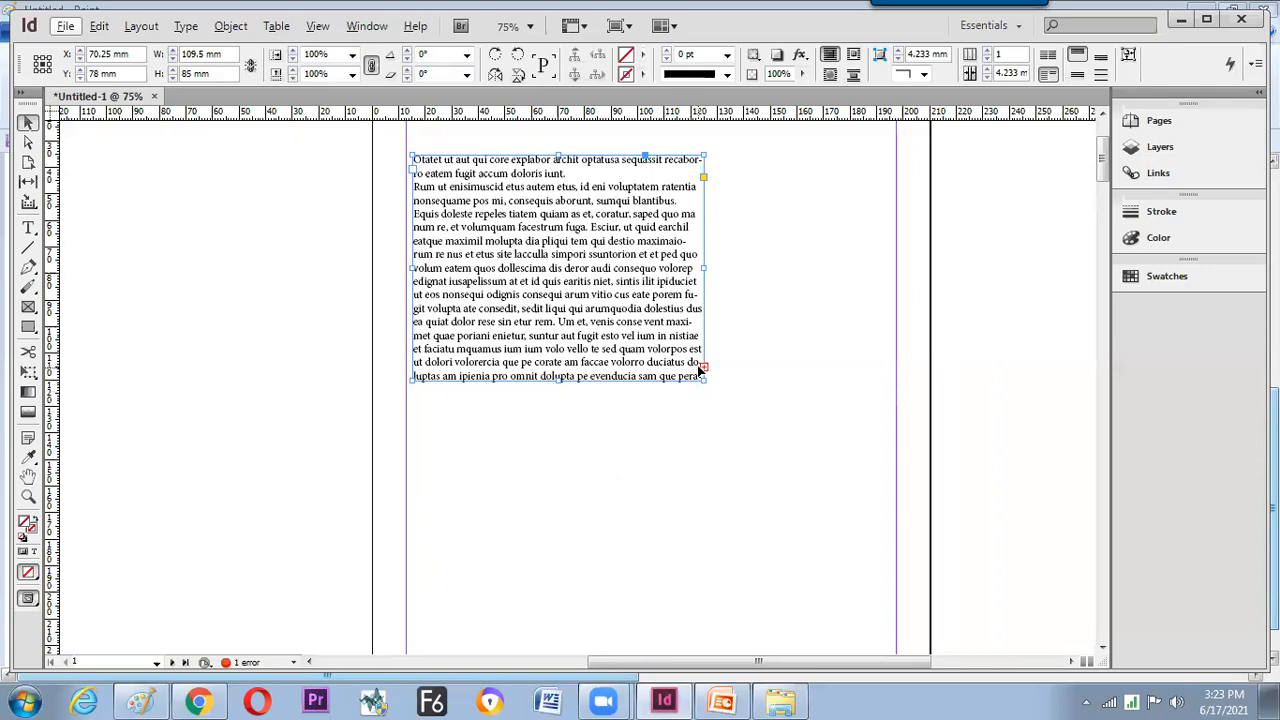
pyautogui.moveTo(559, 378); pyautogui.dragTo(593, 566)
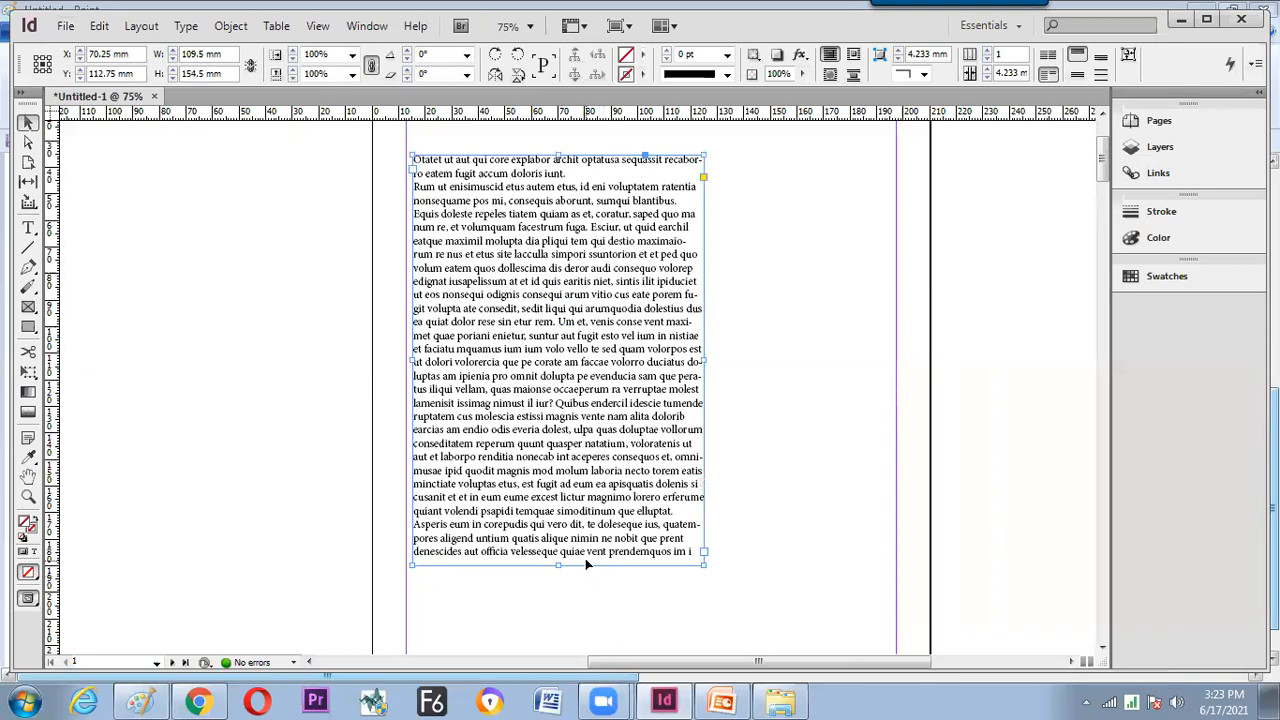
# Switch to Paint and add a red bracket beside the overflow note, writing "Solution", "drag the Text box" and a second branch arrow in black.
pyautogui.hotkey('alt', 'Tab')
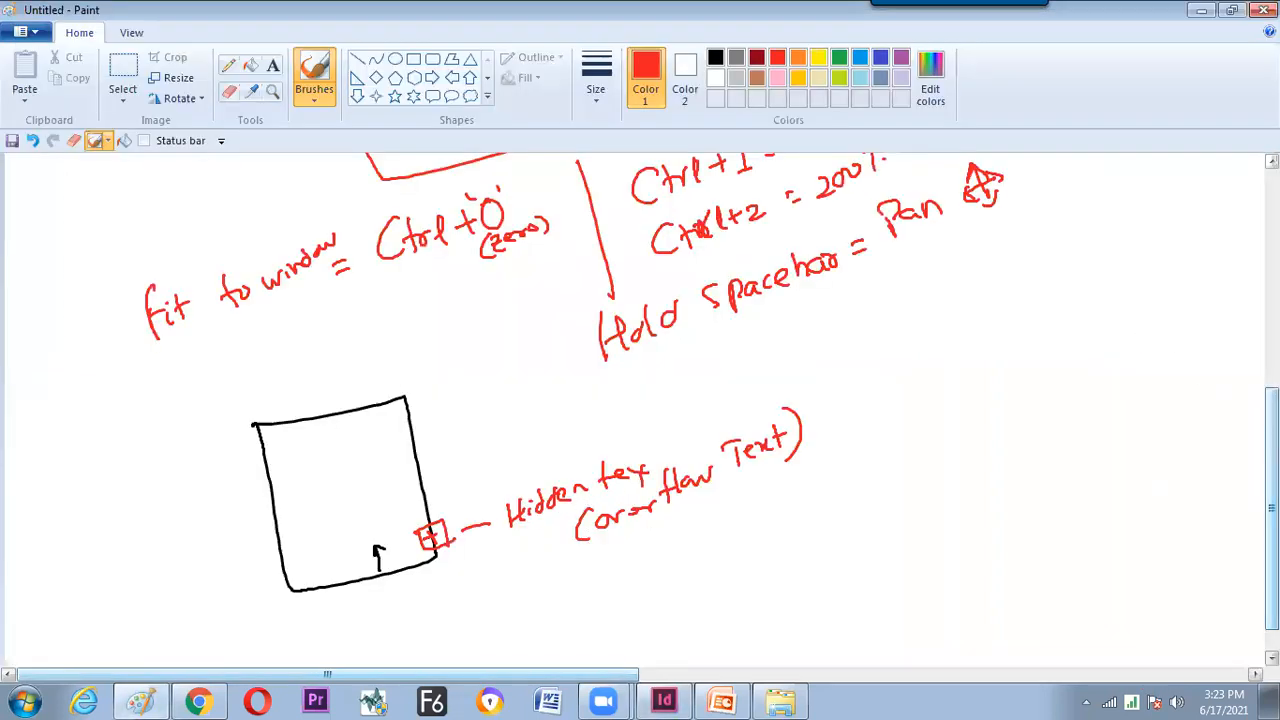
pyautogui.scroll(-1, 640, 400)
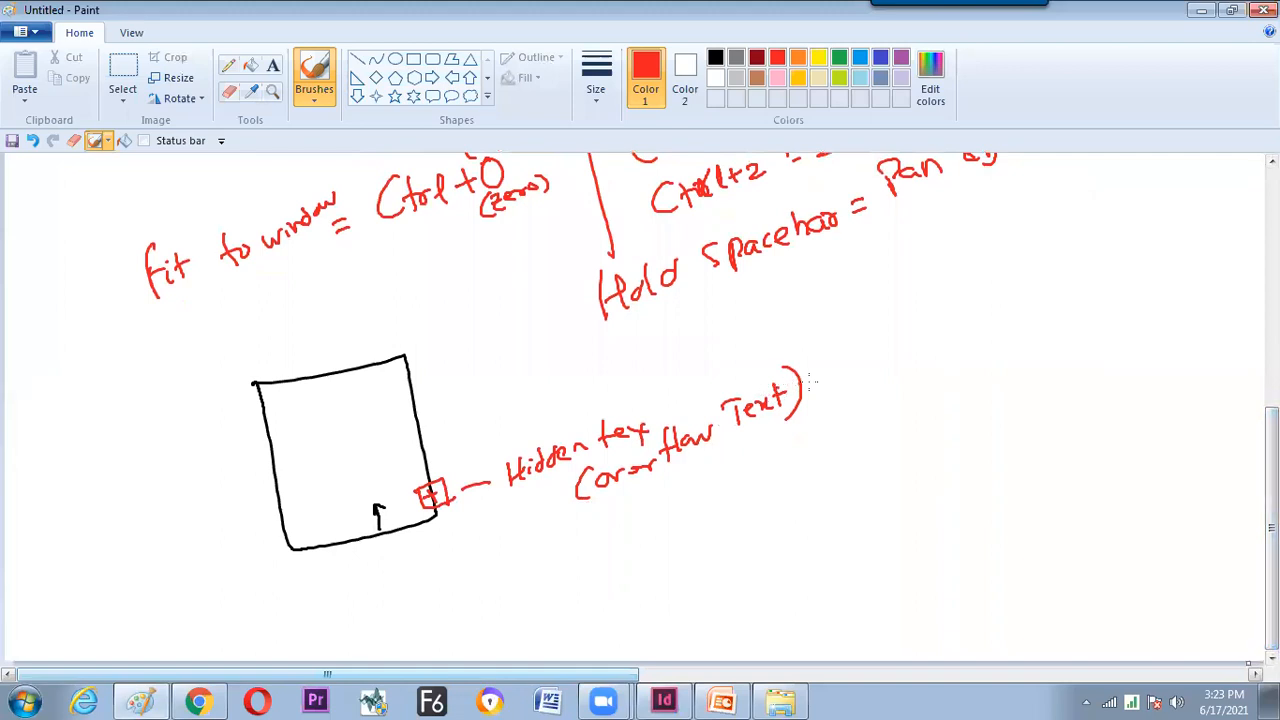
pyautogui.moveTo(812, 378); pyautogui.dragTo(865, 352)
pyautogui.moveTo(853, 300); pyautogui.dragTo(887, 432)
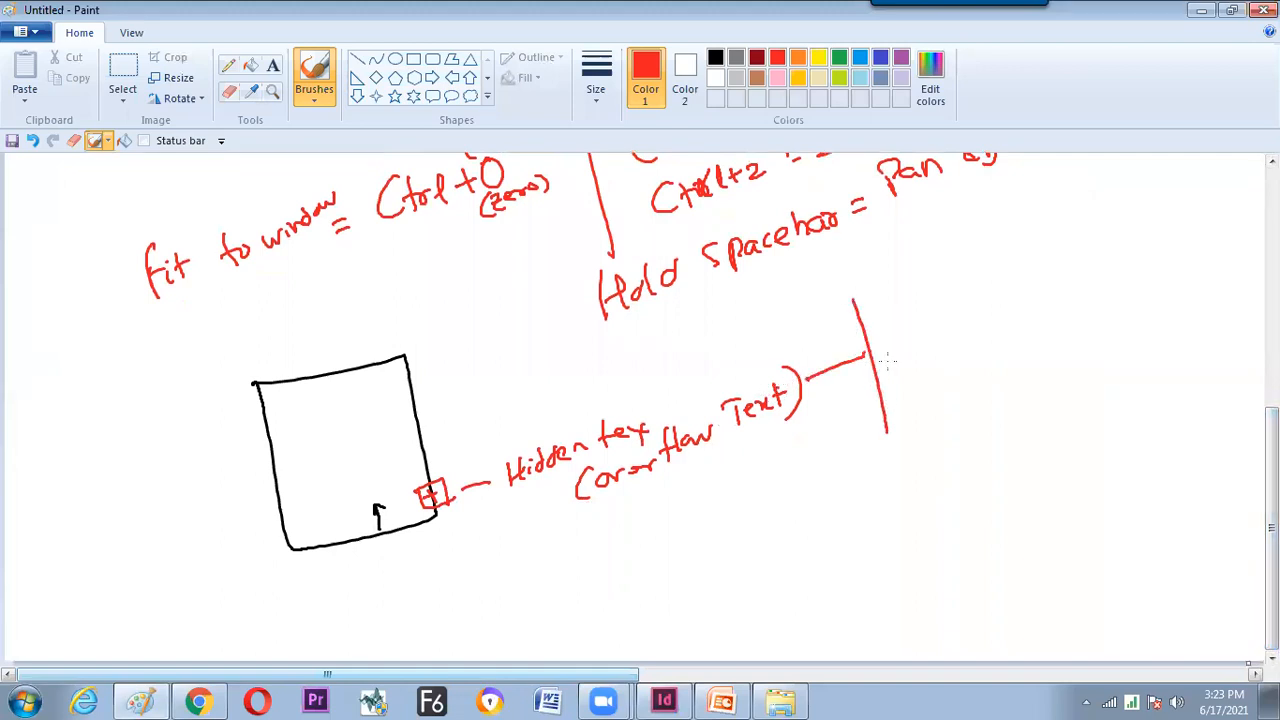
pyautogui.click(715, 57)
pyautogui.moveTo(853, 298)
pyautogui.mouseDown()
pyautogui.moveTo(957, 258)
pyautogui.moveTo(985, 275)
pyautogui.moveTo(1014, 235)
pyautogui.moveTo(1102, 218)
pyautogui.moveTo(1158, 180)
pyautogui.moveTo(1168, 200)
pyautogui.moveTo(1216, 186)
pyautogui.mouseUp()
pyautogui.moveTo(803, 328)
pyautogui.mouseDown()
pyautogui.moveTo(796, 347)
pyautogui.moveTo(831, 344)
pyautogui.mouseUp()
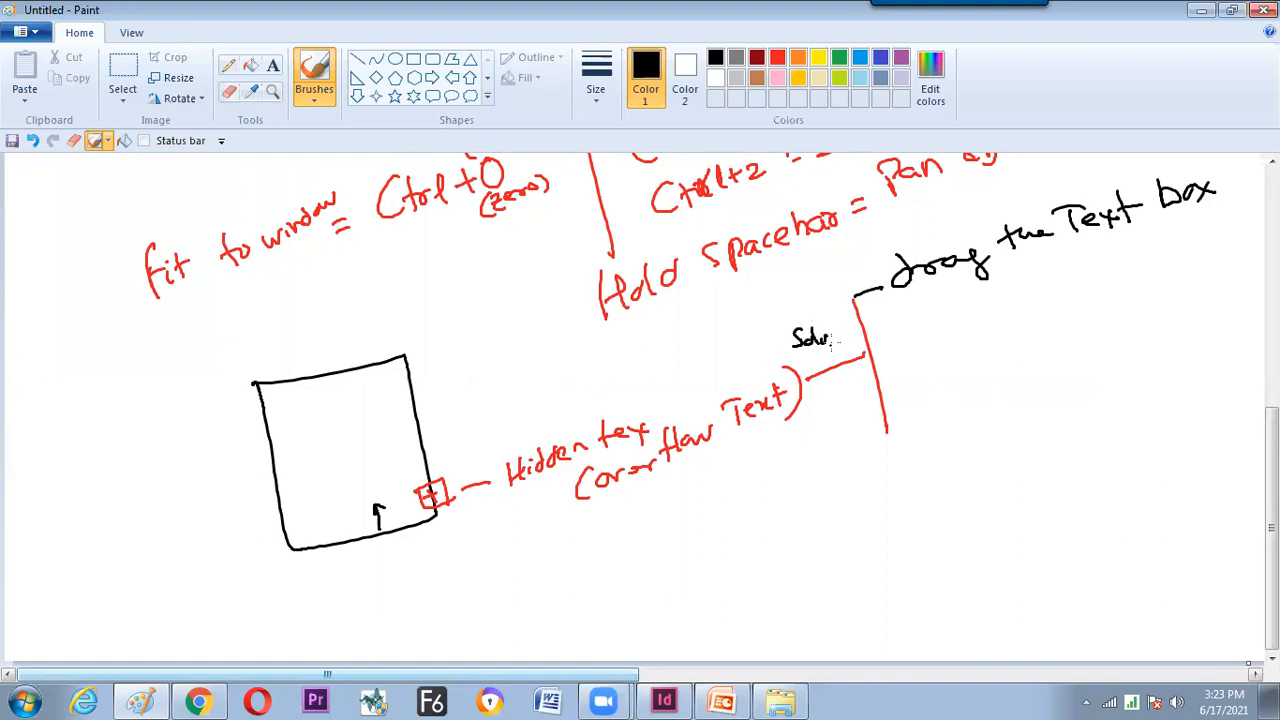
pyautogui.moveTo(880, 377); pyautogui.dragTo(903, 369)
# Switch to InDesign, shorten the text frame to about 111.5 mm high, and fit the frame to its content.
pyautogui.hotkey('alt', 'Tab')
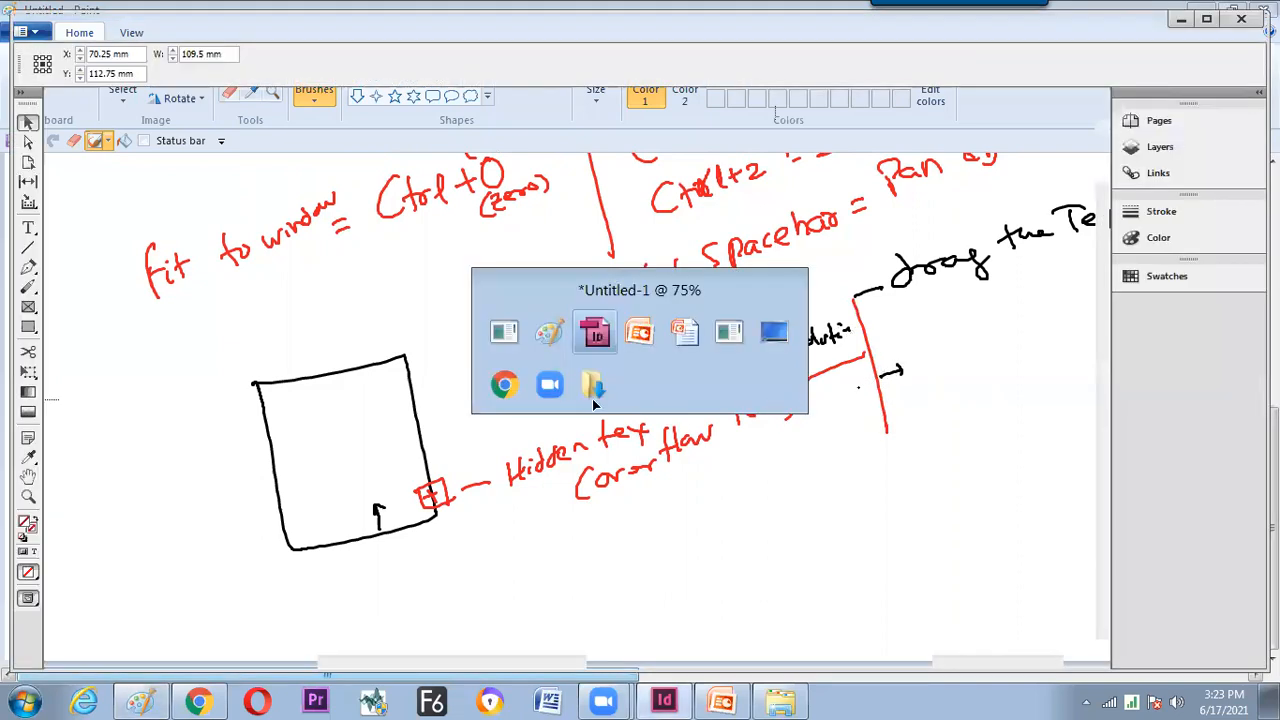
pyautogui.moveTo(557, 567); pyautogui.dragTo(562, 450)
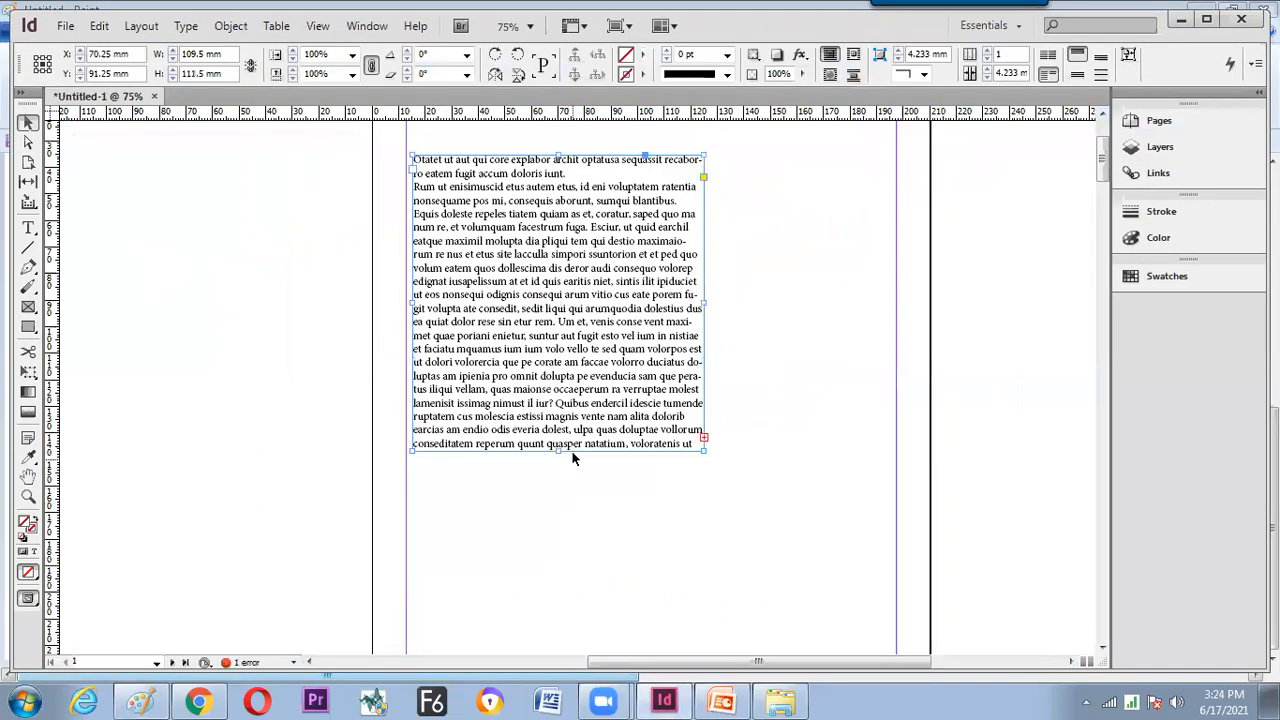
pyautogui.rightClick(570, 340)
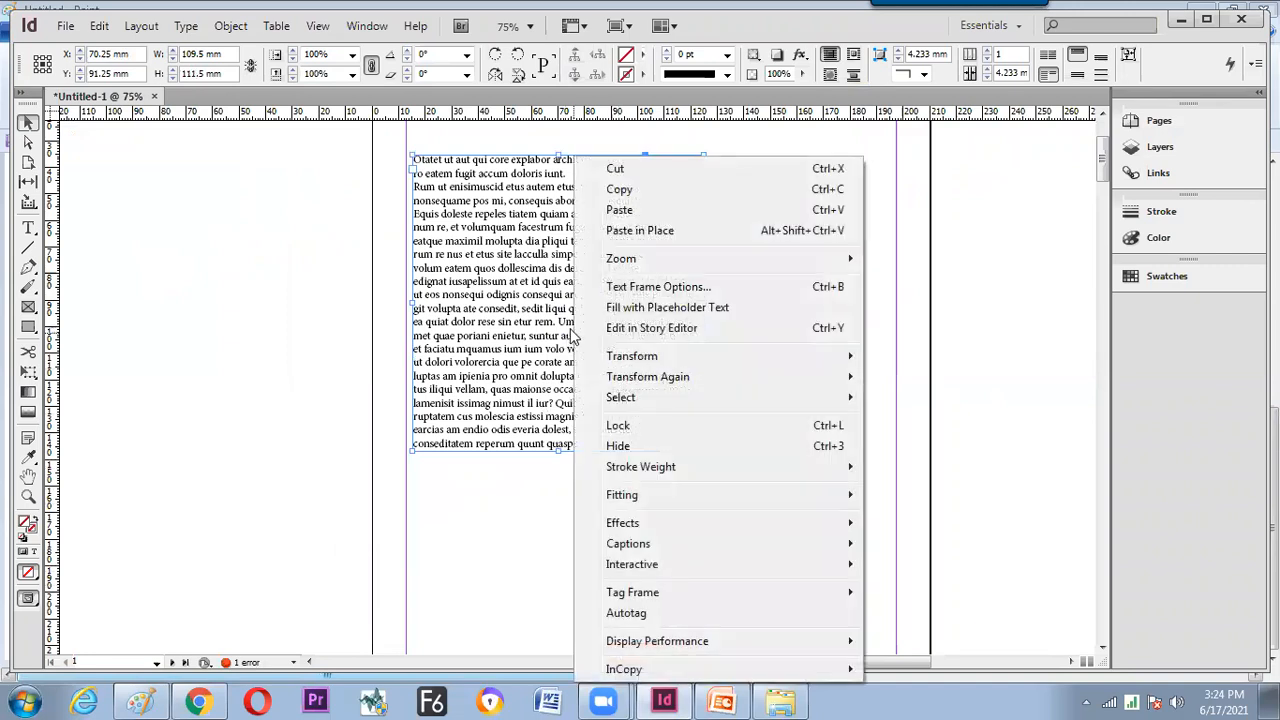
pyautogui.moveTo(618, 500)
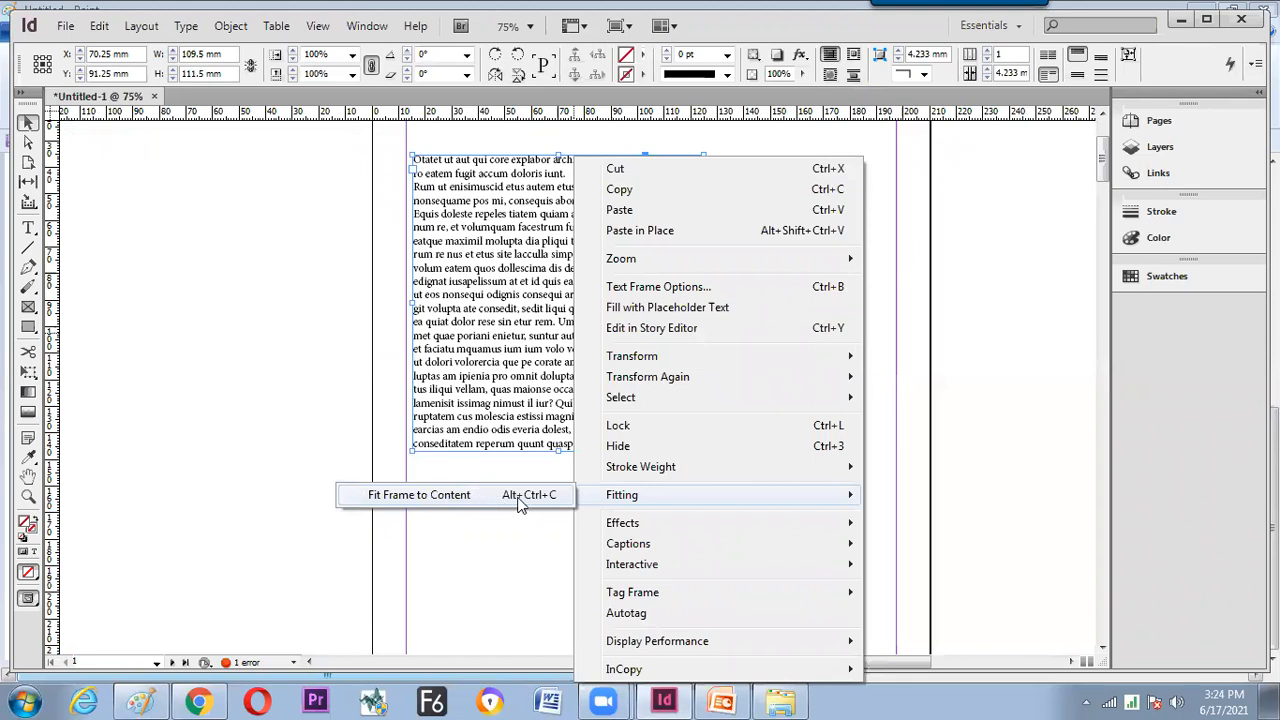
pyautogui.click(468, 504)
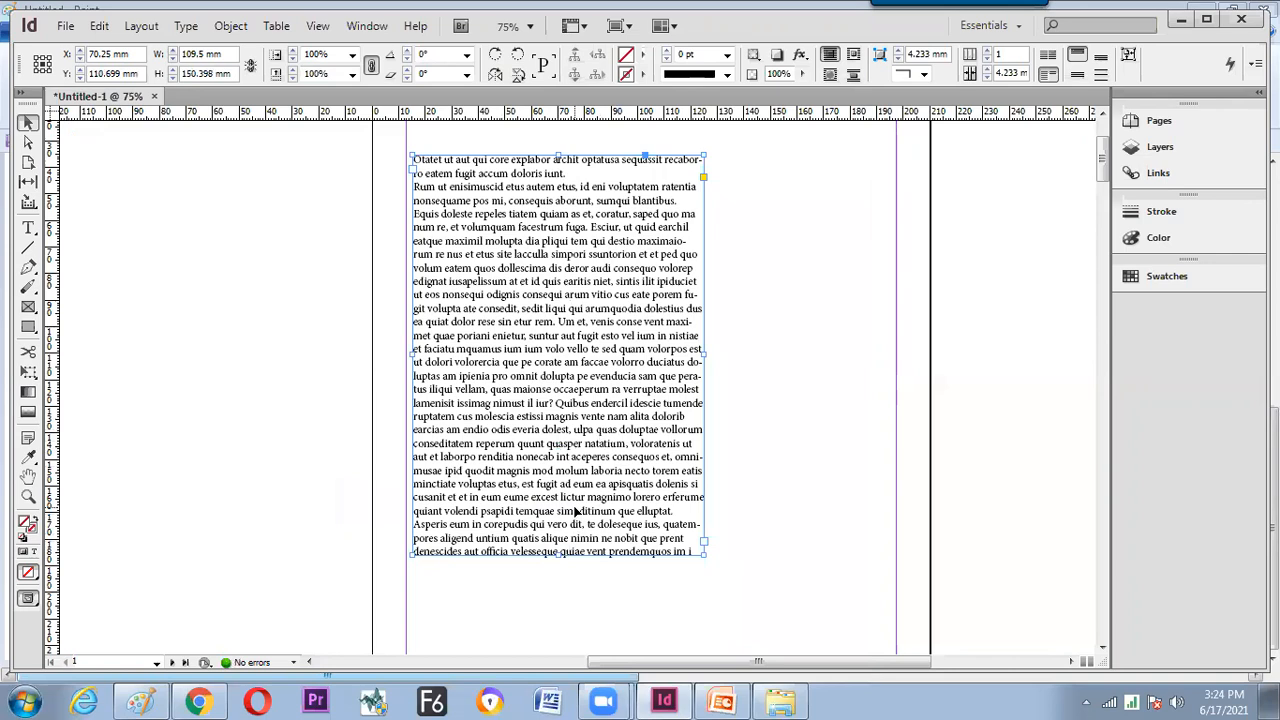
# Switch to Paint and write "Alt+Ctrl+C" at the second branch and an underlined "R.C" with an arrow at the third.
pyautogui.hotkey('alt', 'Tab')
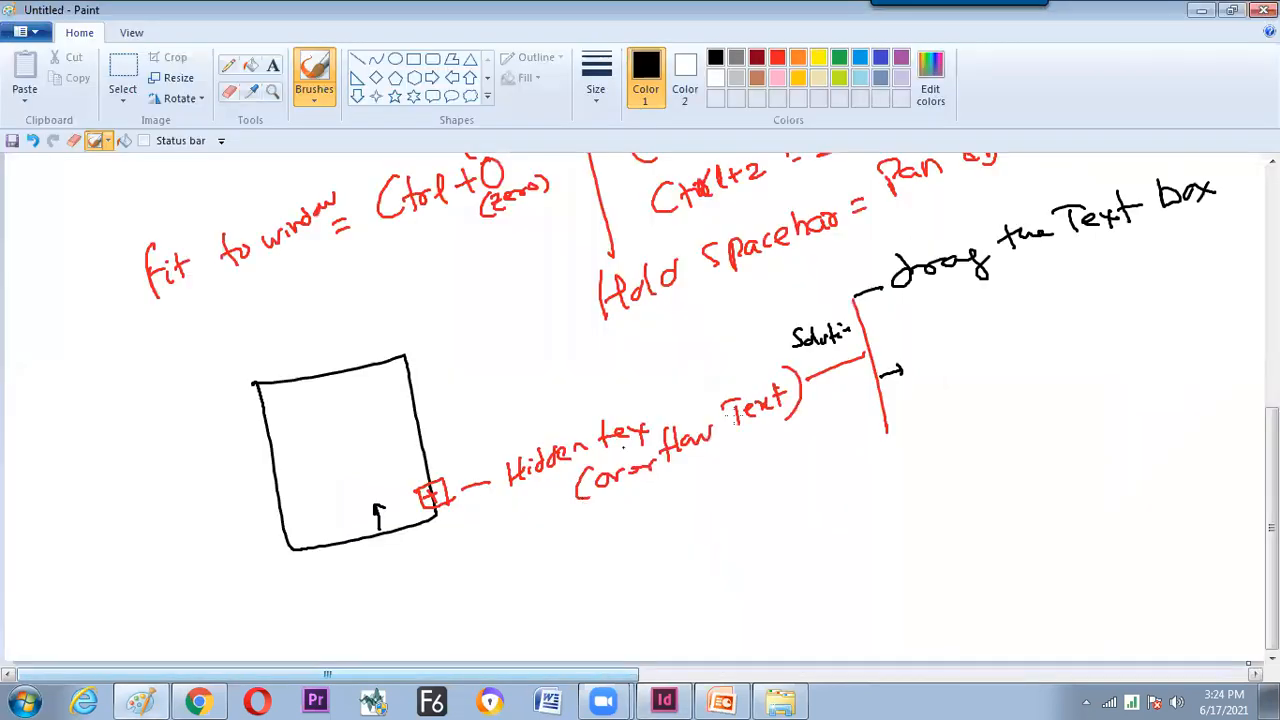
pyautogui.moveTo(928, 352)
pyautogui.mouseDown()
pyautogui.moveTo(966, 346)
pyautogui.moveTo(983, 321)
pyautogui.moveTo(1012, 331)
pyautogui.moveTo(1027, 306)
pyautogui.moveTo(1074, 306)
pyautogui.mouseUp()
pyautogui.moveTo(1100, 282); pyautogui.dragTo(1092, 299)
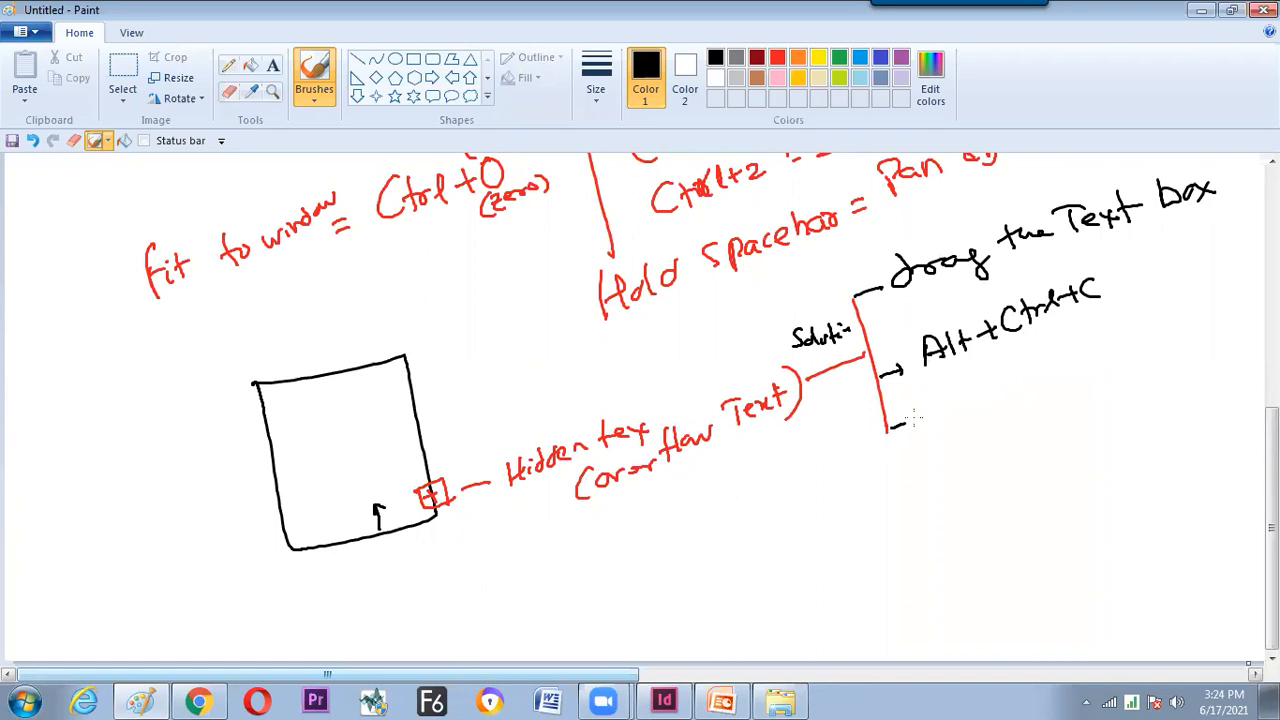
pyautogui.moveTo(935, 396)
pyautogui.mouseDown()
pyautogui.moveTo(951, 425)
pyautogui.moveTo(1013, 384)
pyautogui.mouseUp()
pyautogui.moveTo(1004, 376); pyautogui.dragTo(1006, 391)
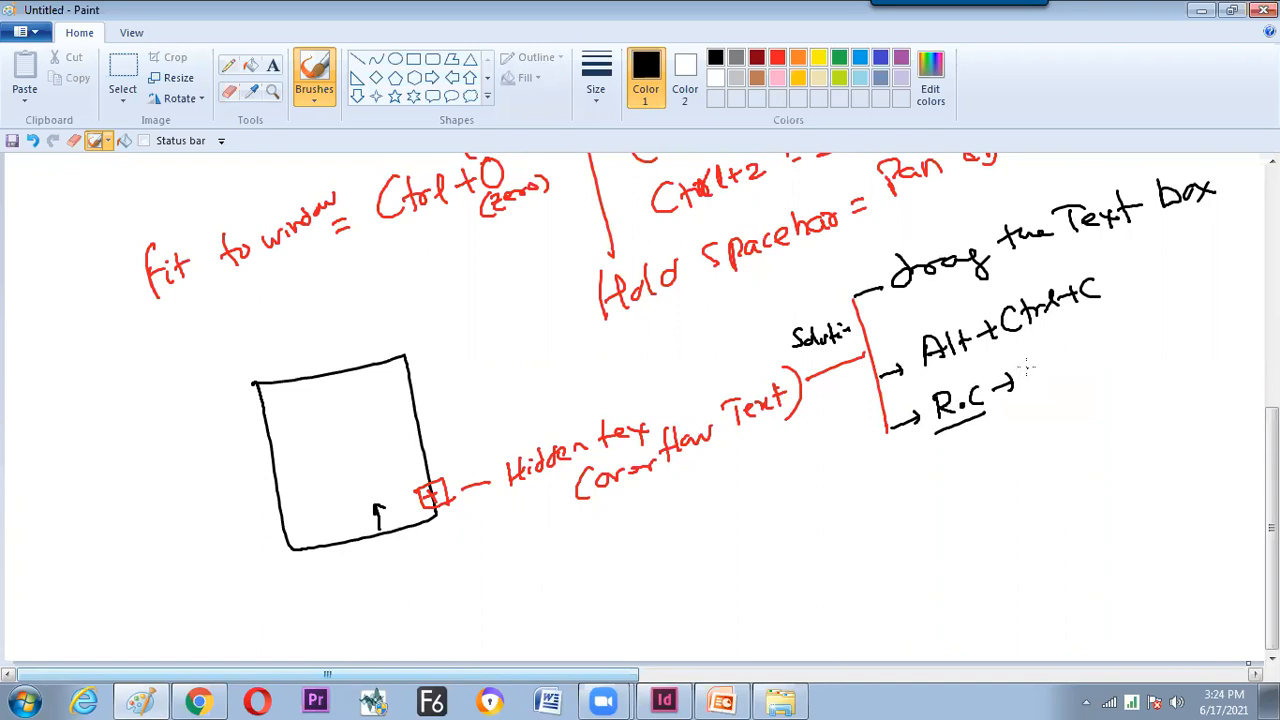
# Switch to InDesign, shorten the text frame to about 109 mm high, and display its Fitting options.
pyautogui.hotkey('alt', 'Tab')
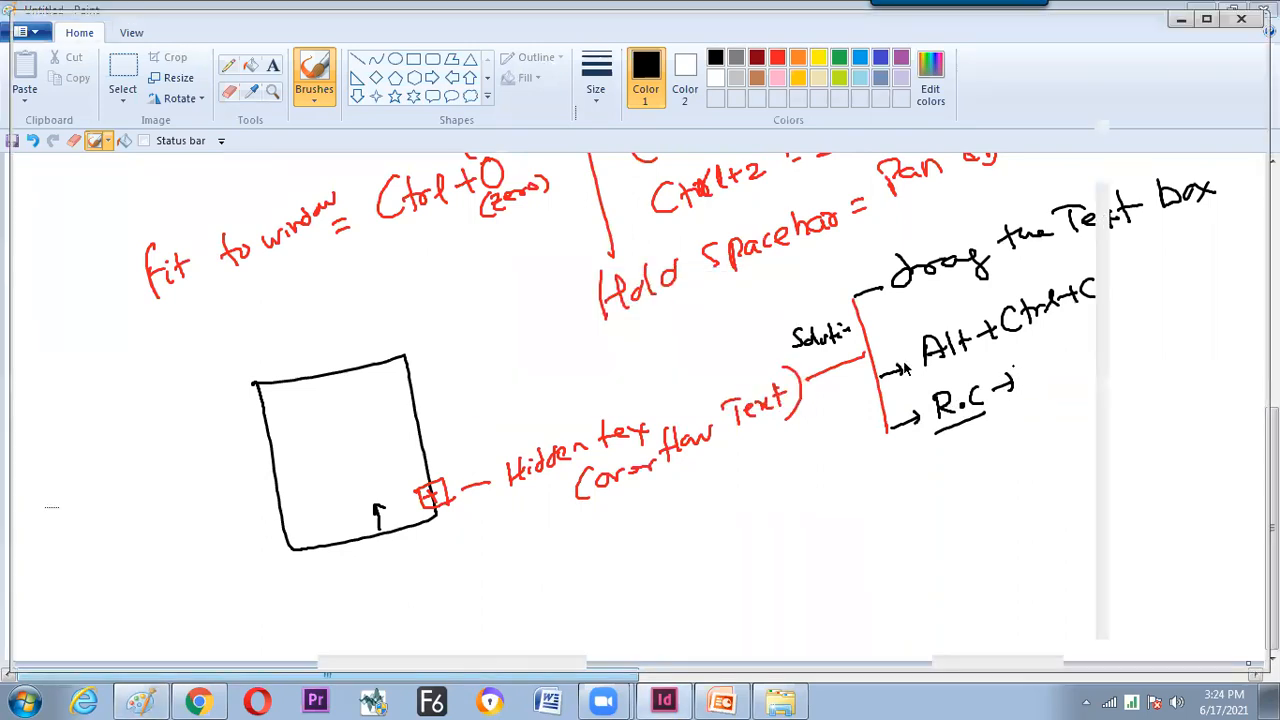
pyautogui.moveTo(557, 553); pyautogui.dragTo(560, 443)
pyautogui.rightClick(581, 345)
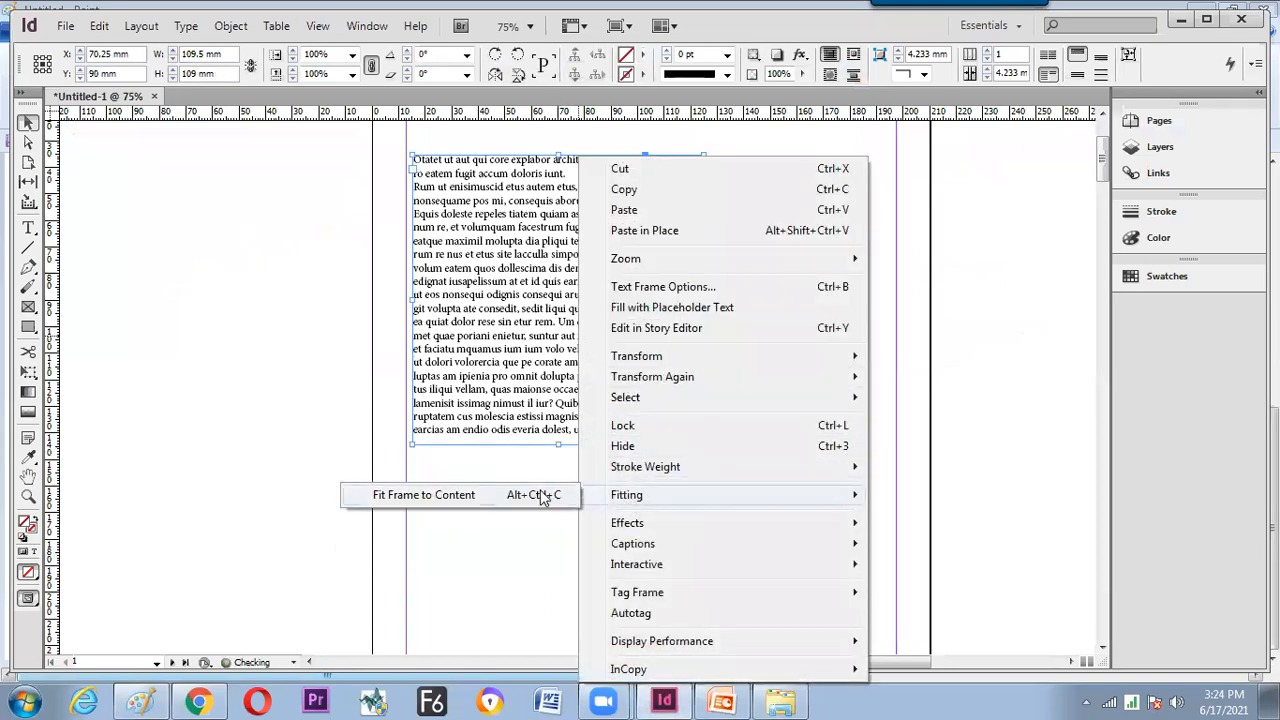
# Switch to Paint, complete the "R.C" note with "Fitting" and "Fit frame to Content", and extend the bracket downward.
pyautogui.hotkey('alt', 'Tab')
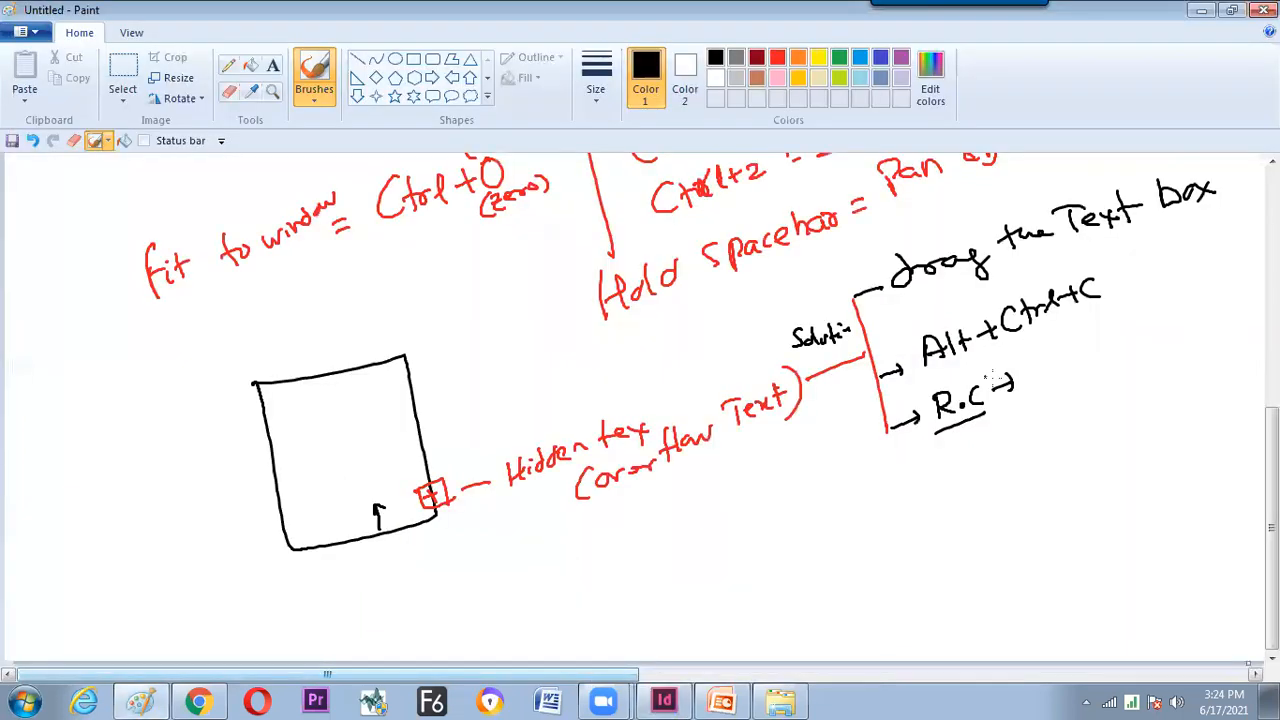
pyautogui.moveTo(1022, 350); pyautogui.dragTo(1038, 346)
pyautogui.moveTo(1024, 364); pyautogui.dragTo(1054, 372)
pyautogui.moveTo(1048, 358)
pyautogui.mouseDown()
pyautogui.moveTo(1112, 349)
pyautogui.moveTo(1121, 332)
pyautogui.moveTo(1125, 354)
pyautogui.moveTo(1047, 382)
pyautogui.moveTo(1017, 418)
pyautogui.moveTo(1070, 405)
pyautogui.moveTo(1073, 392)
pyautogui.moveTo(1083, 404)
pyautogui.moveTo(1113, 374)
pyautogui.moveTo(1173, 352)
pyautogui.moveTo(1106, 410)
pyautogui.mouseUp()
pyautogui.moveTo(1180, 386)
pyautogui.mouseDown()
pyautogui.moveTo(1112, 410)
pyautogui.moveTo(1084, 456)
pyautogui.mouseUp()
pyautogui.moveTo(1072, 448); pyautogui.dragTo(1102, 452)
pyautogui.moveTo(1128, 432)
pyautogui.mouseDown()
pyautogui.moveTo(1112, 452)
pyautogui.moveTo(1168, 436)
pyautogui.mouseUp()
pyautogui.moveTo(1160, 426); pyautogui.dragTo(1196, 426)
pyautogui.moveTo(1192, 410); pyautogui.dragTo(1208, 406)
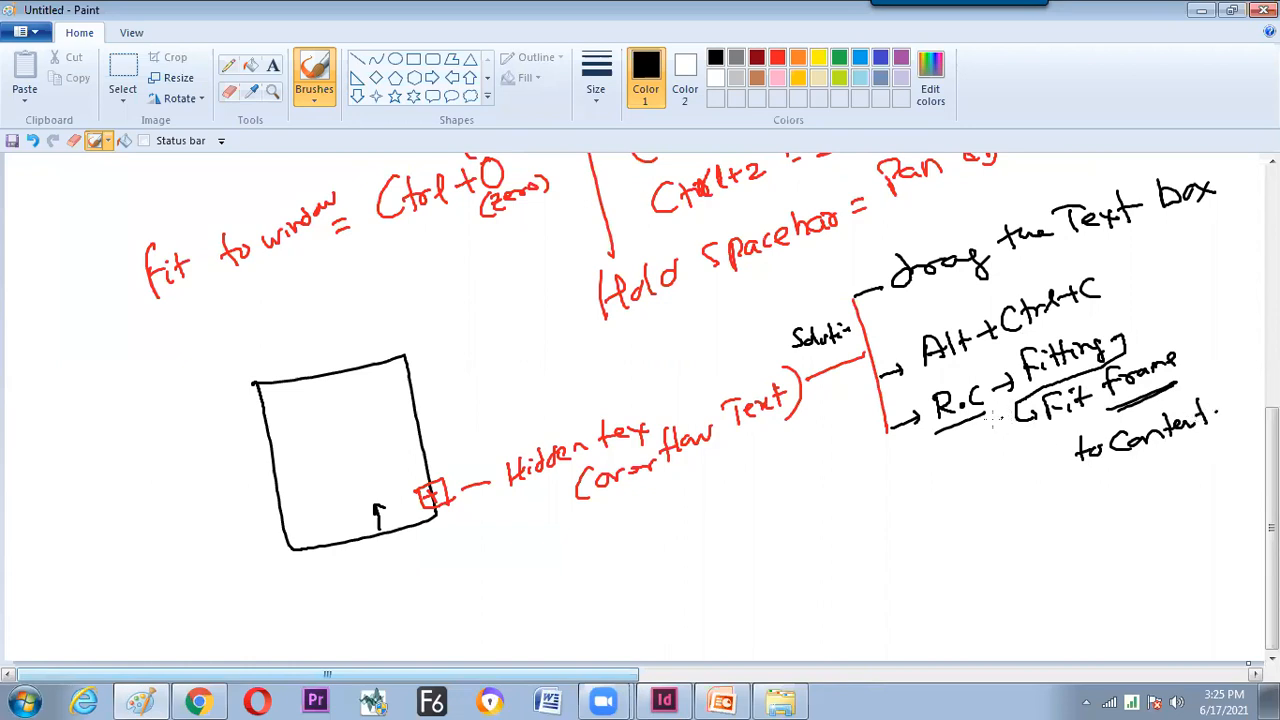
pyautogui.moveTo(886, 438); pyautogui.dragTo(902, 558)
# Switch to InDesign, select the overset text frame, and fit the frame to its content.
pyautogui.hotkey('alt', 'Tab')
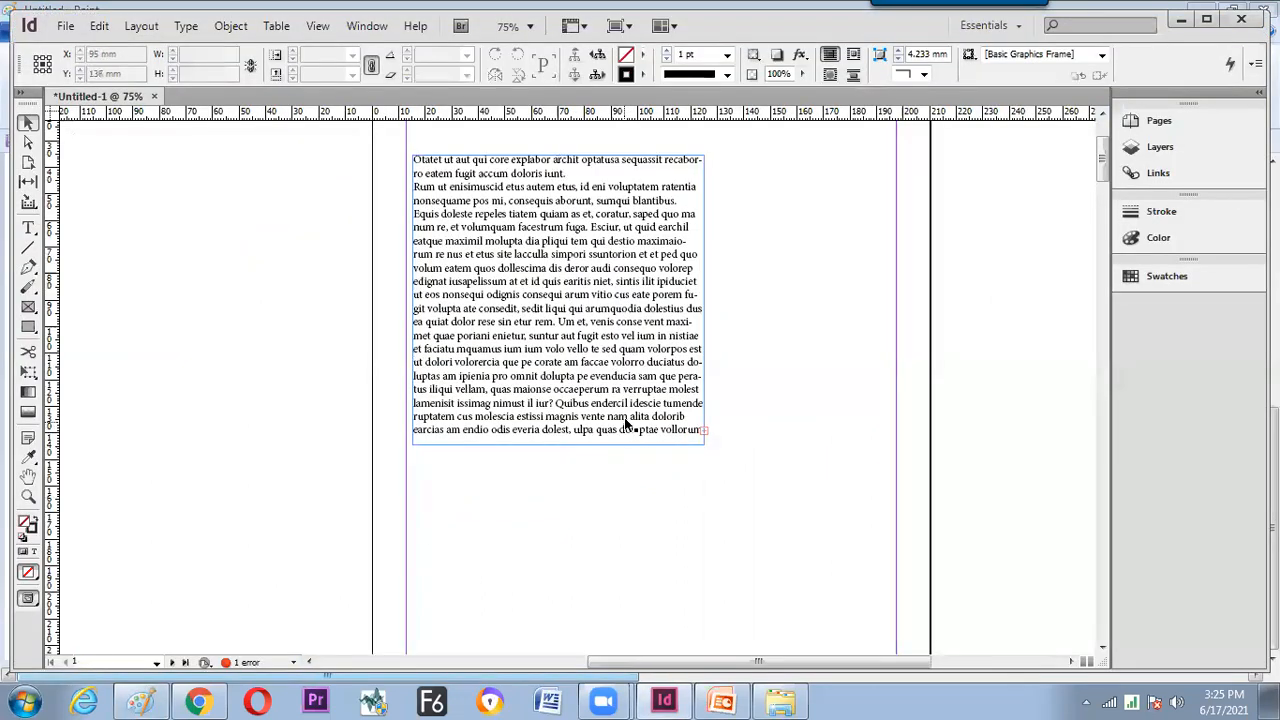
pyautogui.click(230, 27)
pyautogui.moveTo(351, 345)
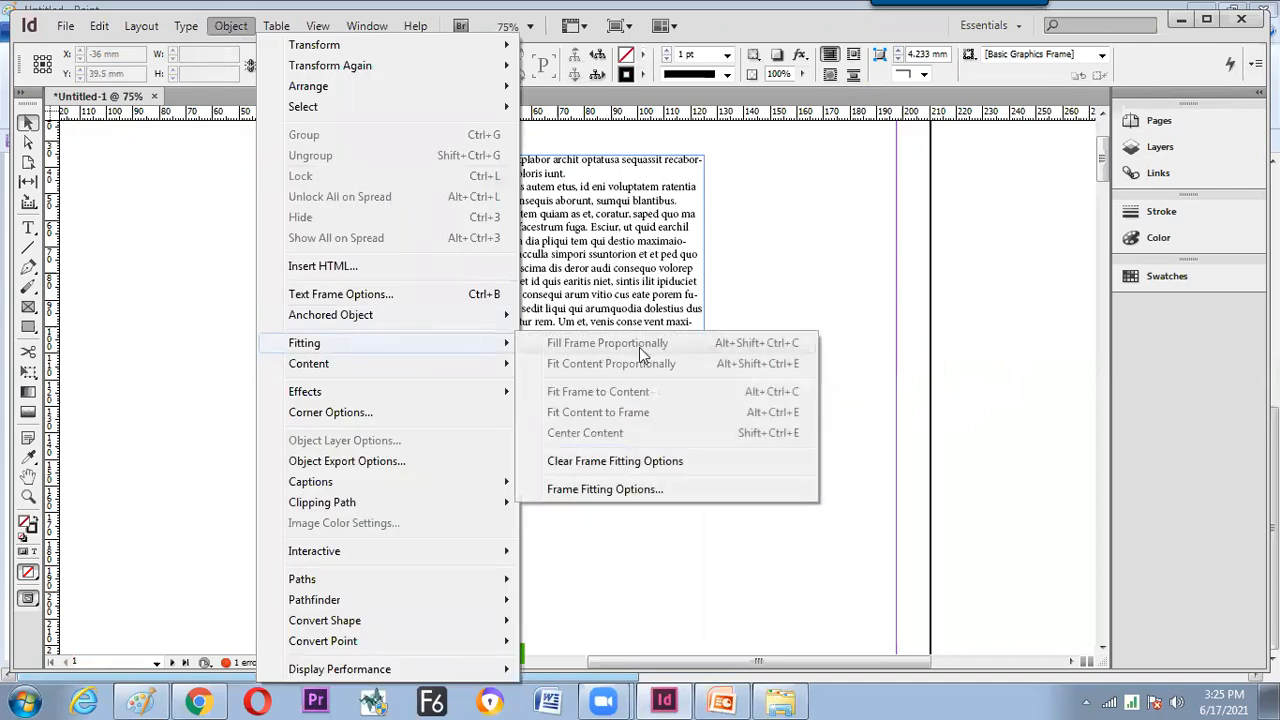
pyautogui.click(620, 290)
pyautogui.click(229, 25)
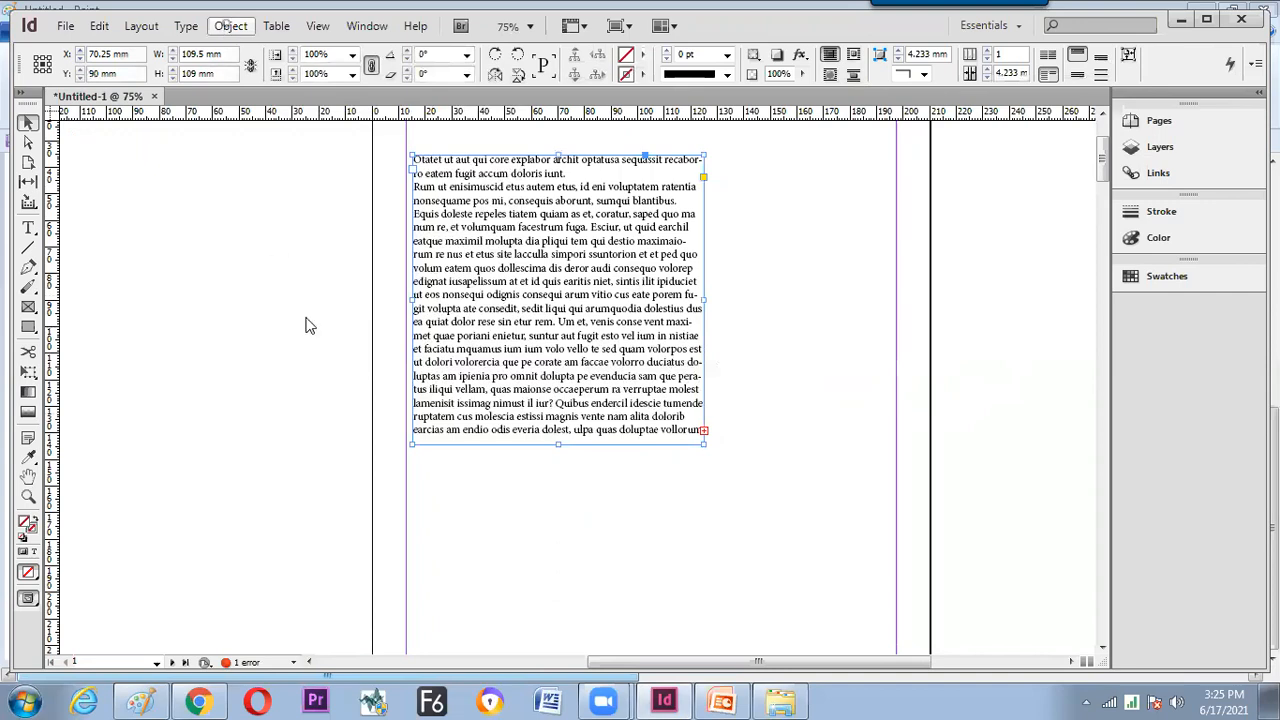
pyautogui.moveTo(320, 350)
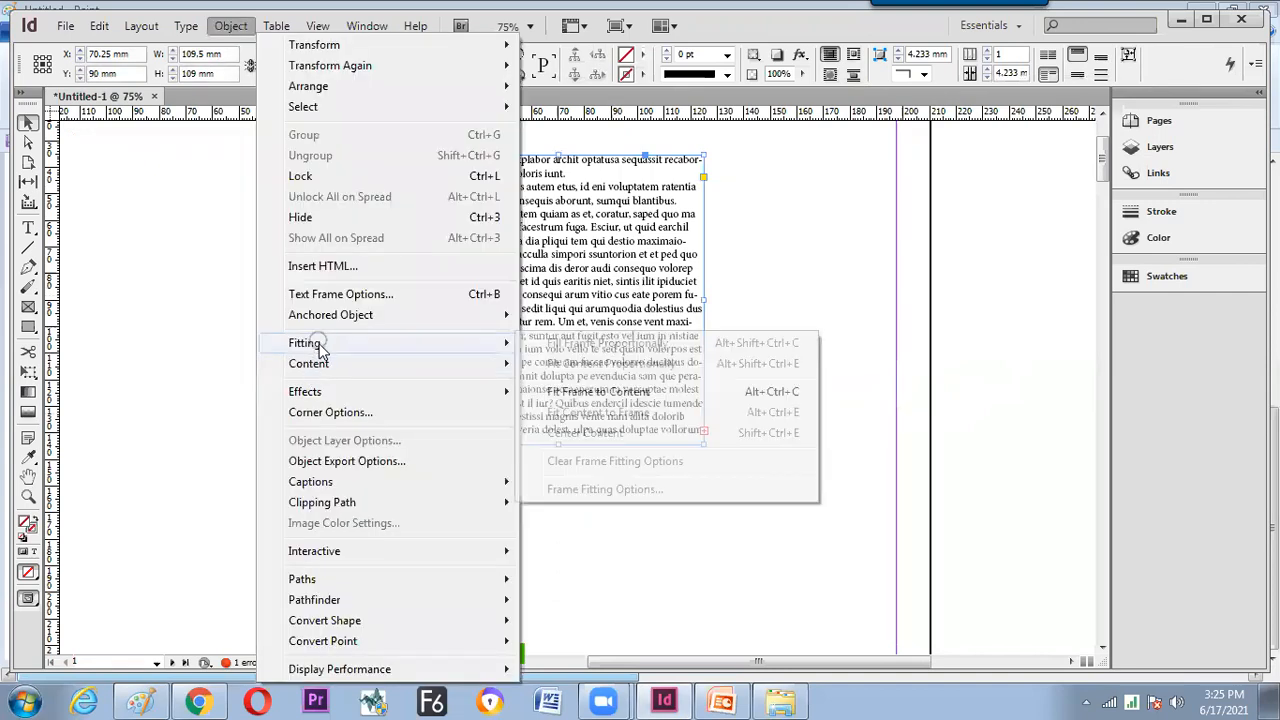
pyautogui.click(711, 396)
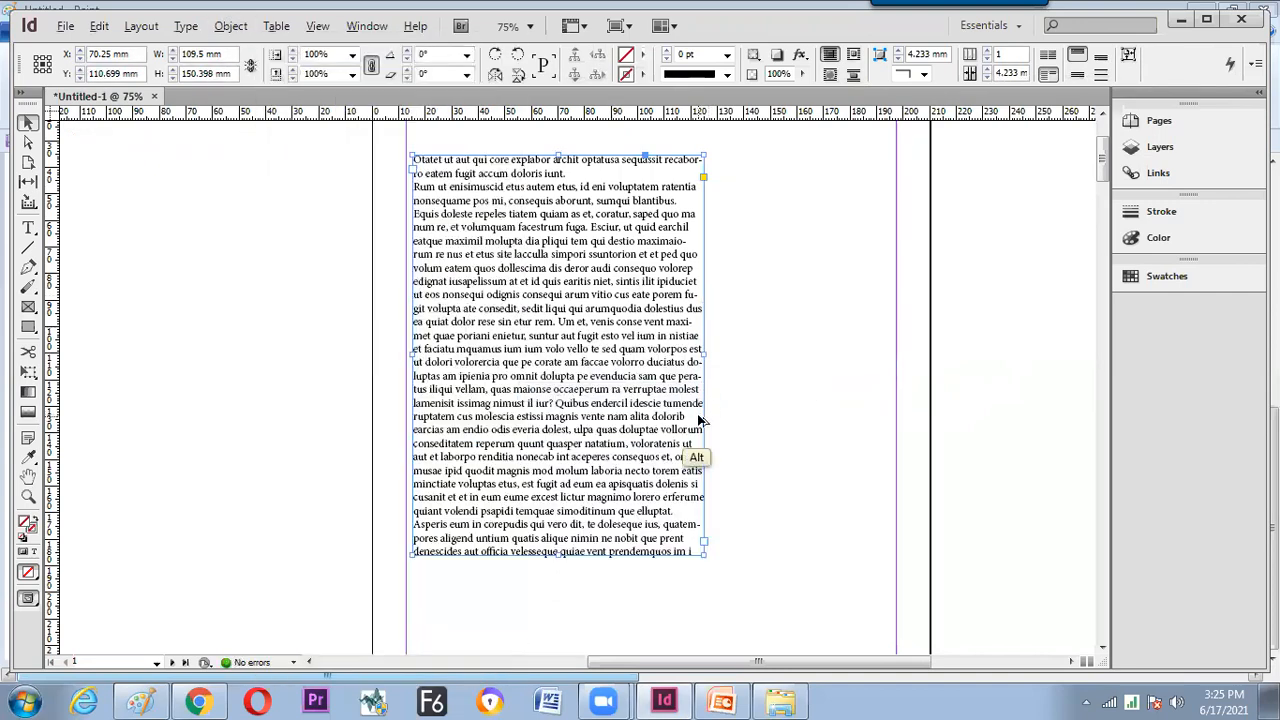
# Switch to Paint and write "Object - Fitting - Fit frame" beside a new arrow at the bracket's lower end.
pyautogui.hotkey('alt', 'Tab')
pyautogui.moveTo(925, 560); pyautogui.dragTo(908, 567)
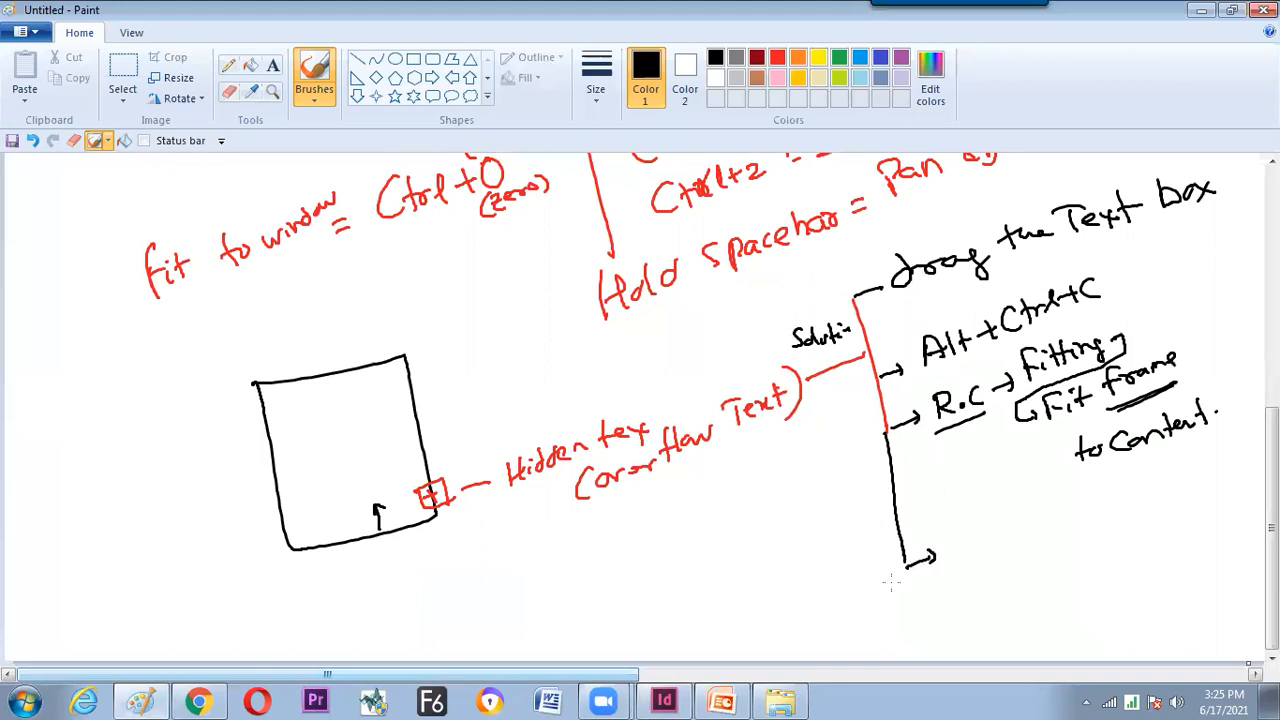
pyautogui.hscroll(4, 300, 677)
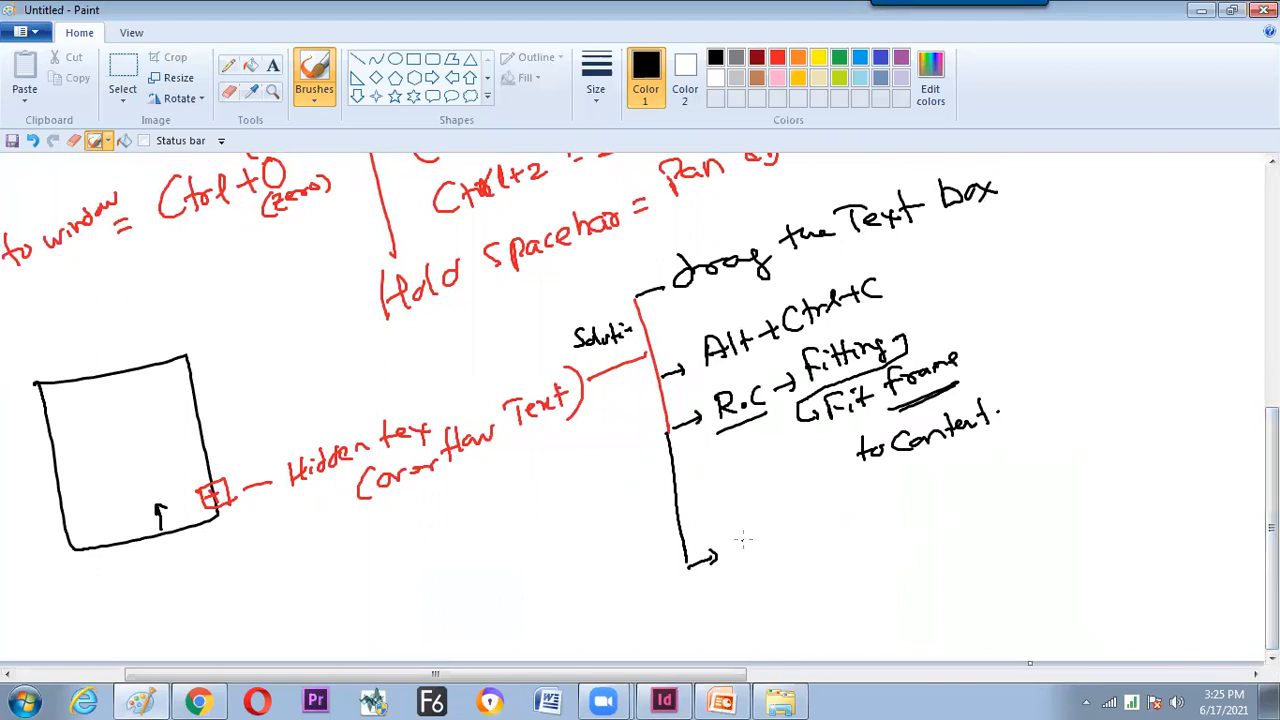
pyautogui.moveTo(743, 537)
pyautogui.mouseDown()
pyautogui.moveTo(730, 556)
pyautogui.moveTo(750, 530)
pyautogui.mouseUp()
pyautogui.moveTo(758, 528)
pyautogui.mouseDown()
pyautogui.moveTo(877, 503)
pyautogui.moveTo(895, 474)
pyautogui.moveTo(923, 490)
pyautogui.moveTo(926, 477)
pyautogui.moveTo(1011, 466)
pyautogui.mouseUp()
pyautogui.moveTo(1040, 424)
pyautogui.mouseDown()
pyautogui.moveTo(1042, 450)
pyautogui.moveTo(1090, 400)
pyautogui.mouseUp()
pyautogui.moveTo(1072, 420); pyautogui.dragTo(1090, 420)
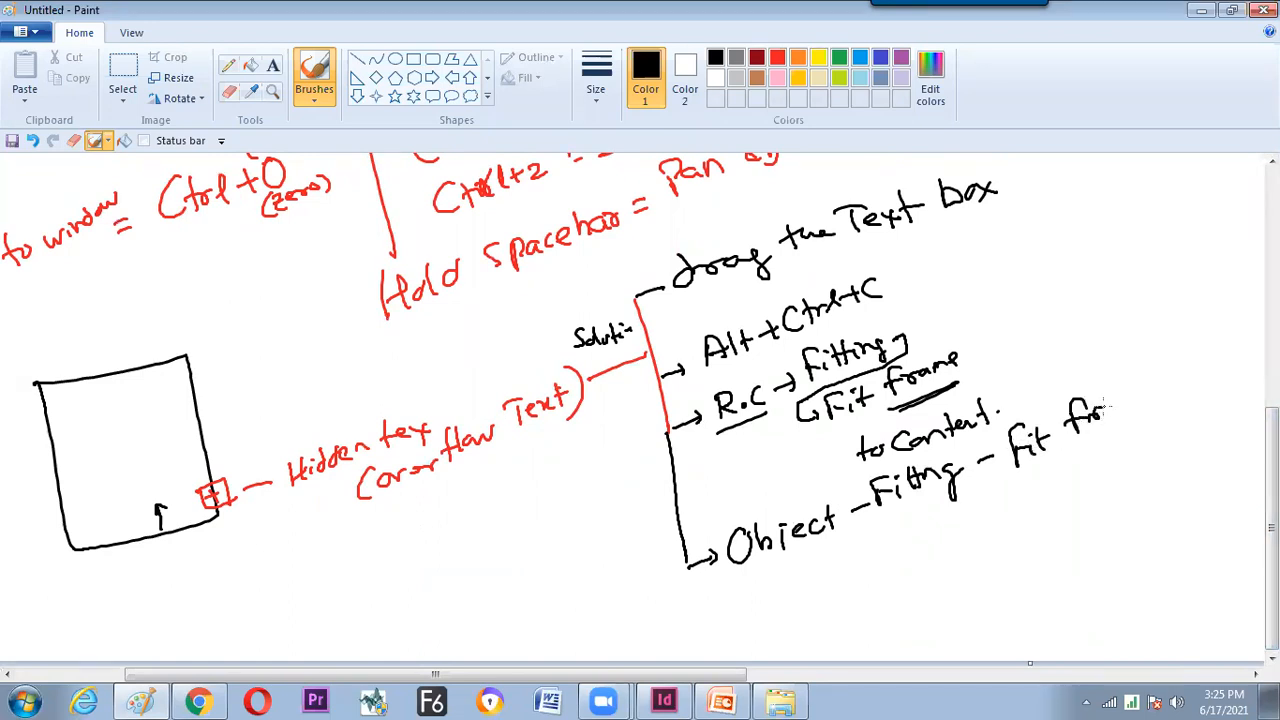
pyautogui.moveTo(1110, 412); pyautogui.dragTo(1152, 394)
pyautogui.moveTo(1160, 388); pyautogui.dragTo(1170, 380)
pyautogui.moveTo(1122, 432)
pyautogui.mouseDown()
pyautogui.moveTo(1120, 448)
pyautogui.moveTo(1198, 406)
pyautogui.mouseUp()
# Switch to InDesign, shorten the text frame to about 107.5 mm high, and set all of its text to 9 pt.
pyautogui.hotkey('alt', 'Tab')
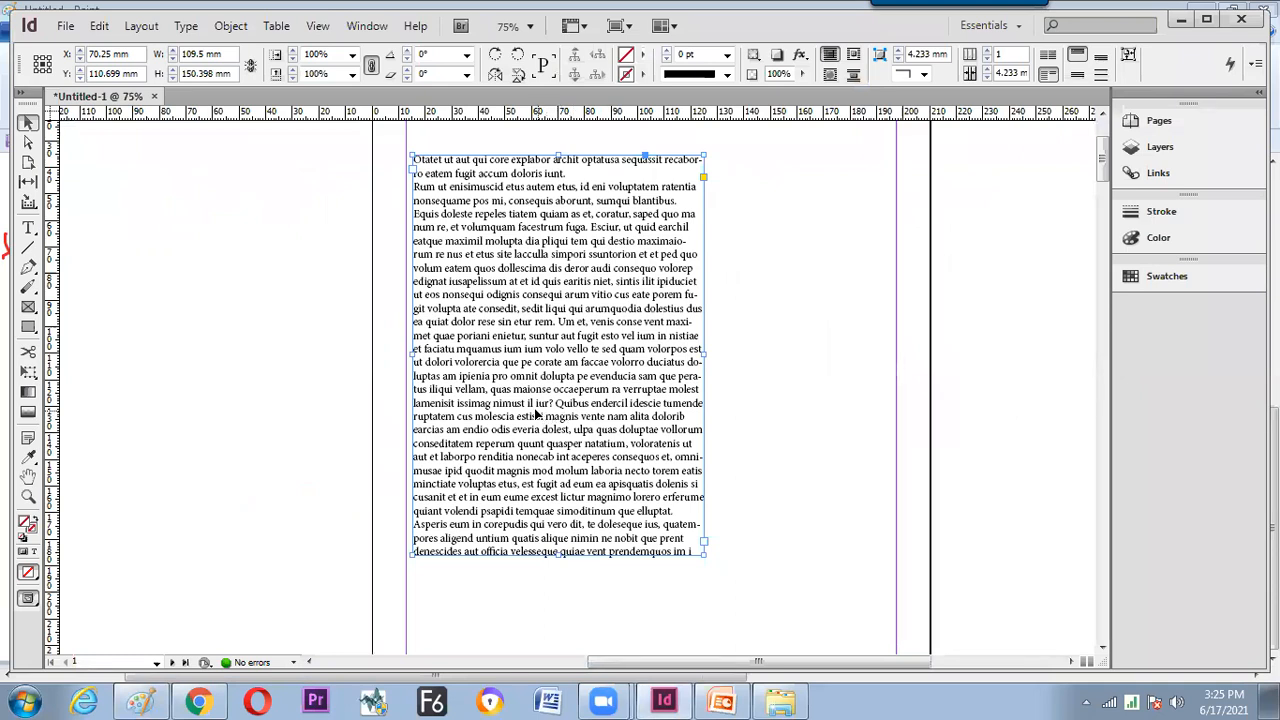
pyautogui.moveTo(560, 555); pyautogui.dragTo(560, 437)
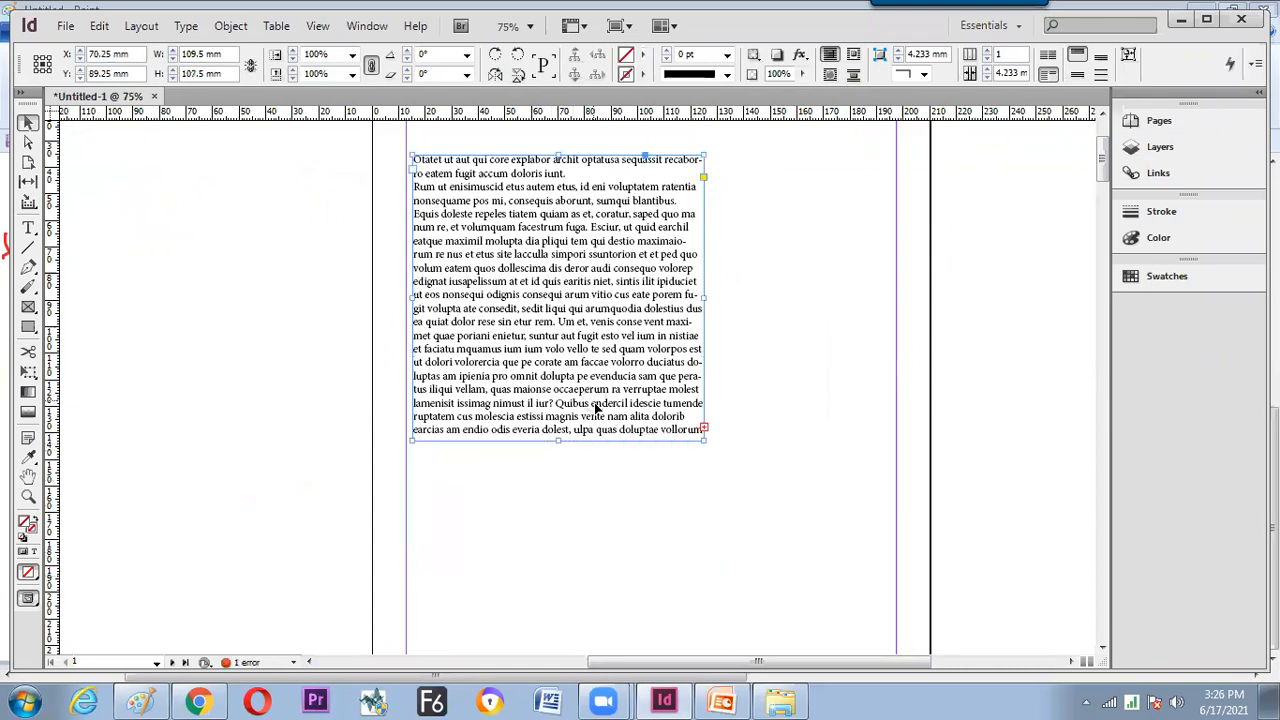
pyautogui.doubleClick(595, 405)
pyautogui.hotkey('ctrl', 'a')
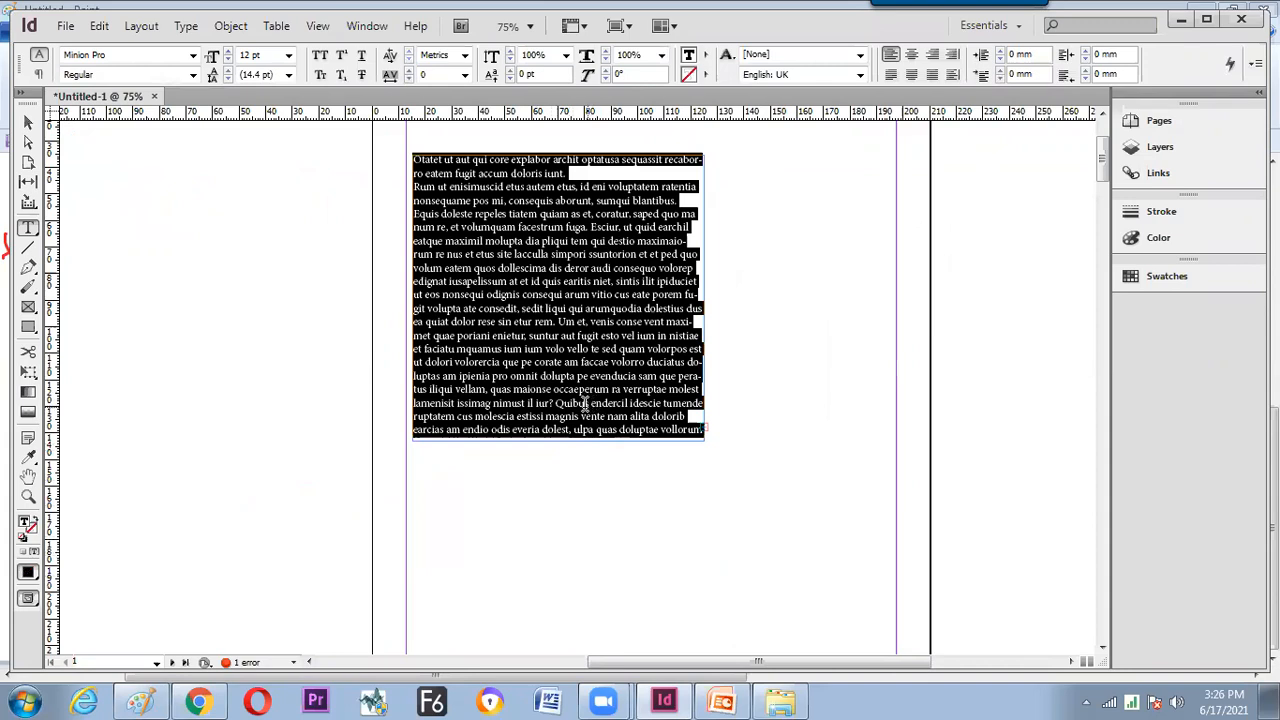
pyautogui.click(228, 61)
pyautogui.click(228, 61)
pyautogui.click(228, 61)
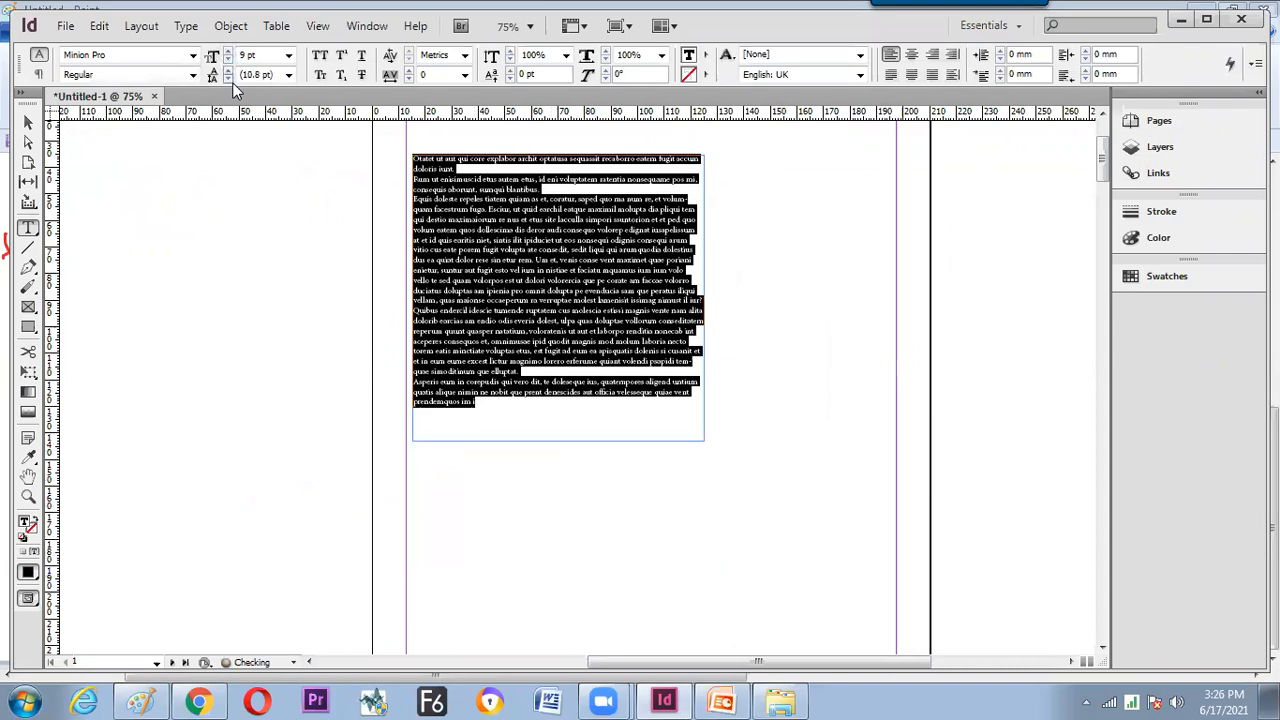
# Deselect the 9 pt text and examine the frame at 200% and 100% zoom.
pyautogui.click(212, 206)
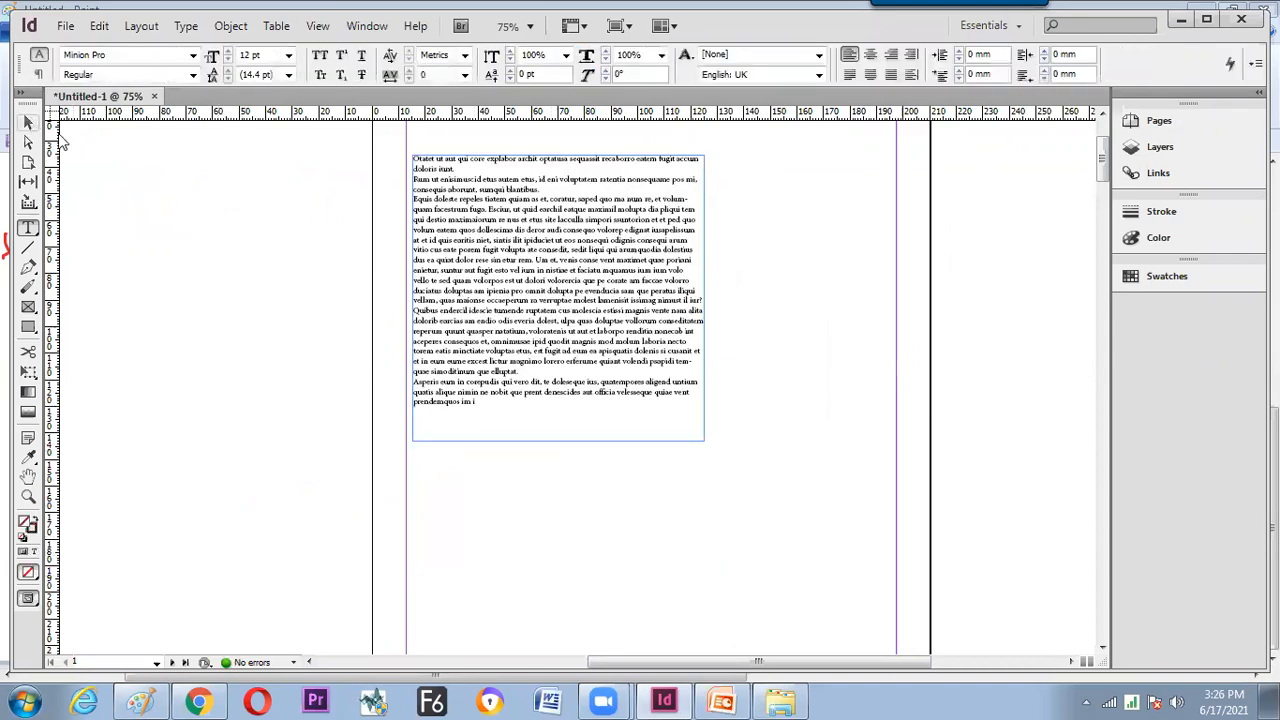
pyautogui.hotkey('ctrl', '2')
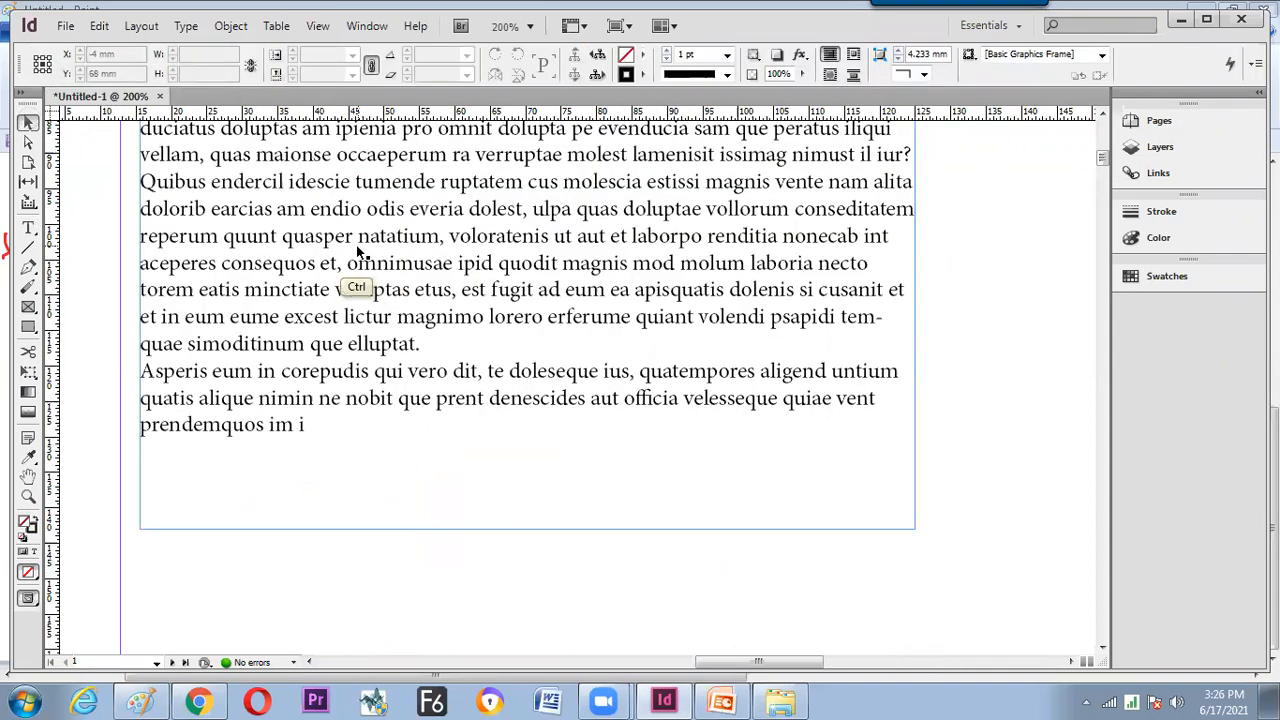
pyautogui.hotkey('ctrl', '1')
pyautogui.hotkey('ctrl', '2')
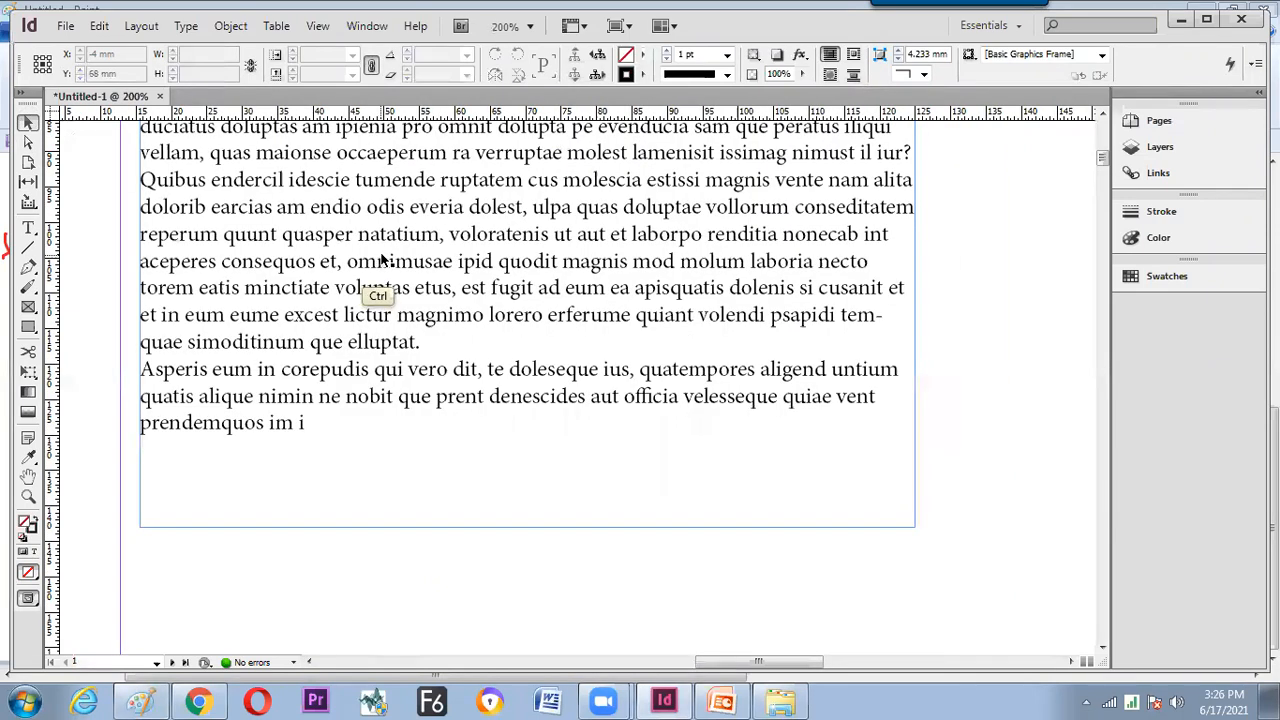
pyautogui.hotkey('ctrl', '1')
# Switch to Paint, extend the bracket downward with another arrow, and write "Resize the Text" beside it in black.
pyautogui.hotkey('alt', 'Tab')
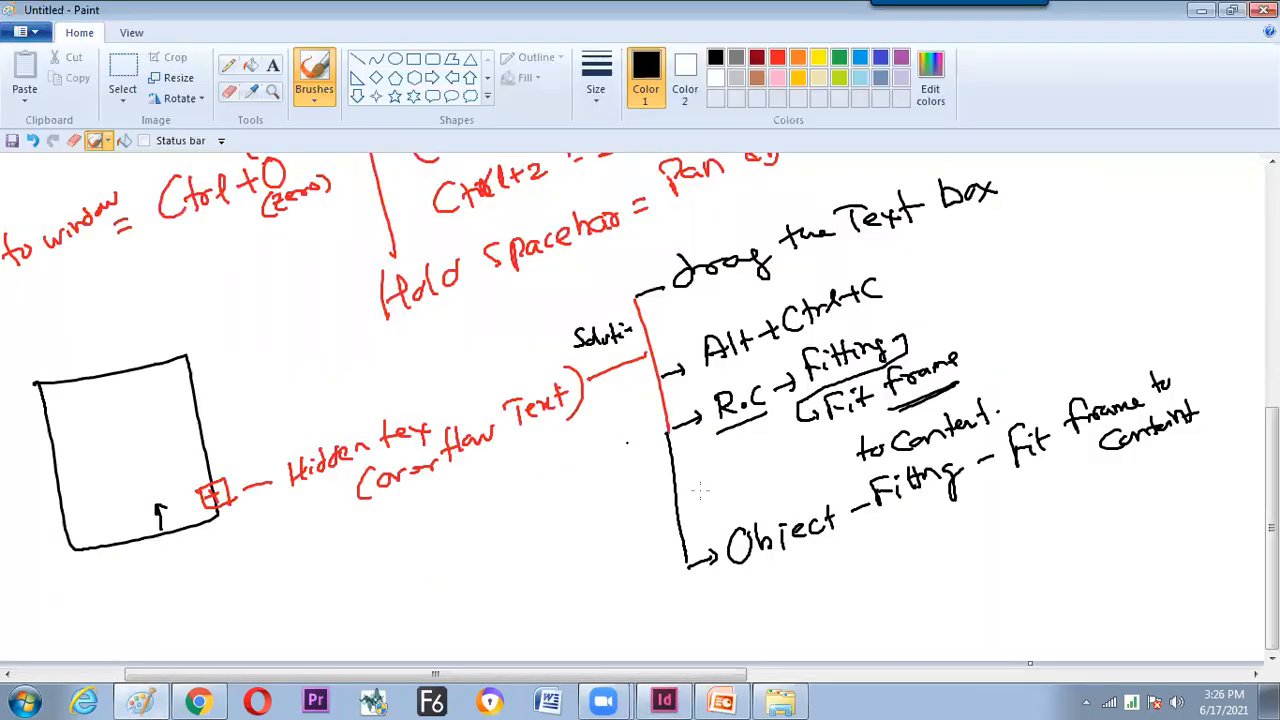
pyautogui.moveTo(686, 568)
pyautogui.mouseDown()
pyautogui.moveTo(749, 605)
pyautogui.moveTo(842, 565)
pyautogui.moveTo(852, 577)
pyautogui.moveTo(872, 548)
pyautogui.moveTo(916, 527)
pyautogui.moveTo(956, 533)
pyautogui.moveTo(986, 510)
pyautogui.moveTo(969, 505)
pyautogui.moveTo(1014, 522)
pyautogui.mouseUp()
pyautogui.hotkey('ctrl', 'z')
pyautogui.moveTo(1012, 502)
pyautogui.mouseDown()
pyautogui.moveTo(1024, 514)
pyautogui.moveTo(1012, 516)
pyautogui.mouseUp()
pyautogui.moveTo(1034, 486); pyautogui.dragTo(1038, 512)
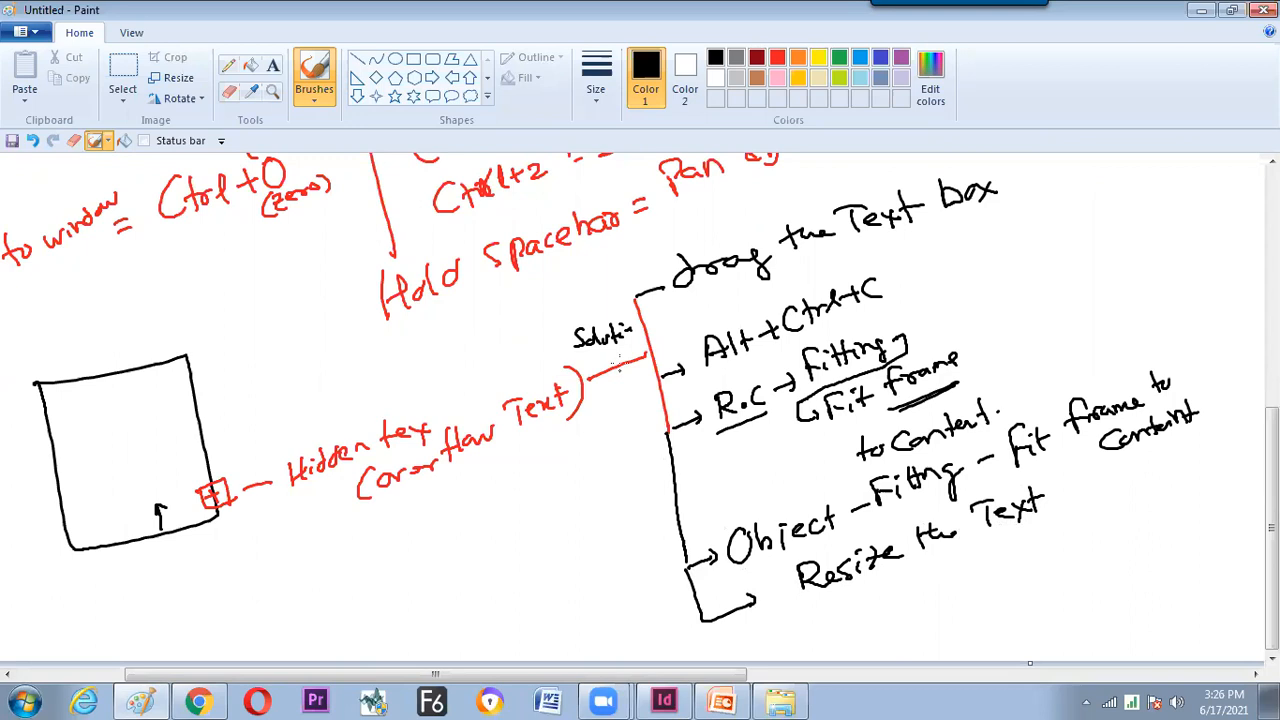
# Number the solution notes 1 to 5 in green and add a green arrow from the bracket to a circled 6.
pyautogui.click(777, 57)
pyautogui.click(839, 57)
pyautogui.moveTo(1052, 224); pyautogui.dragTo(1070, 235)
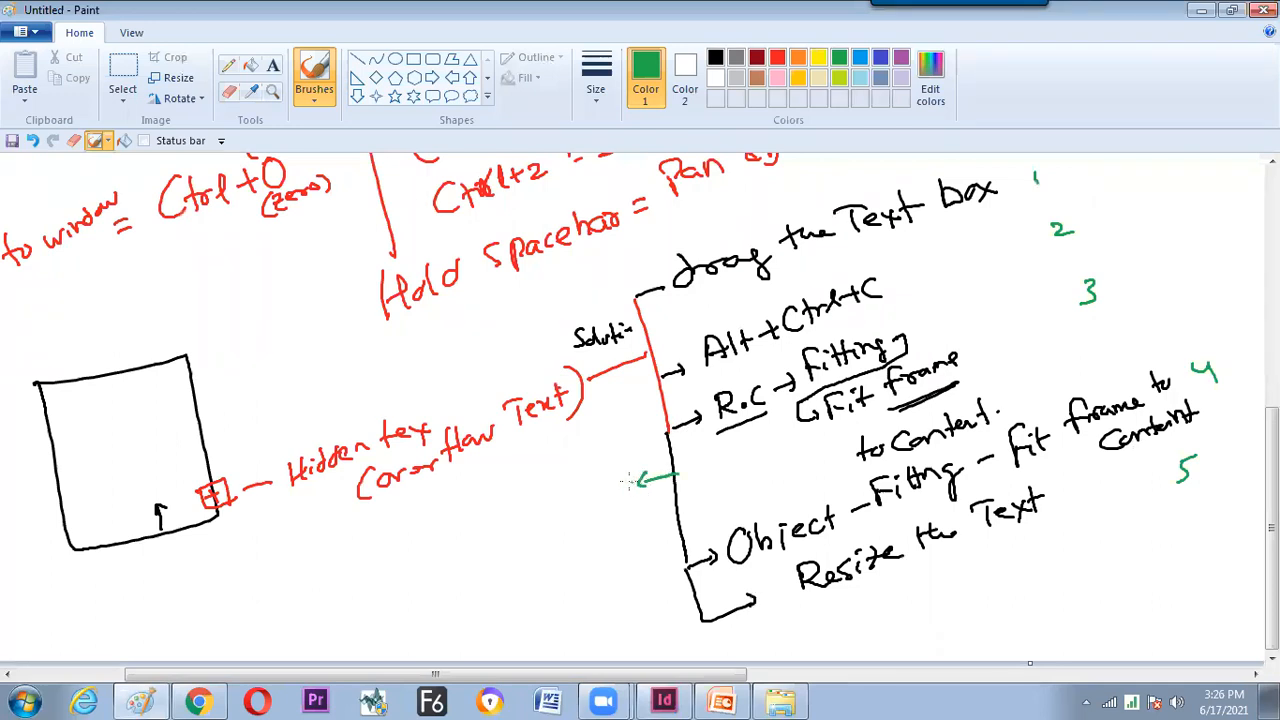
pyautogui.moveTo(614, 477)
pyautogui.mouseDown()
pyautogui.moveTo(588, 502)
pyautogui.moveTo(618, 516)
pyautogui.moveTo(624, 478)
pyautogui.mouseUp()
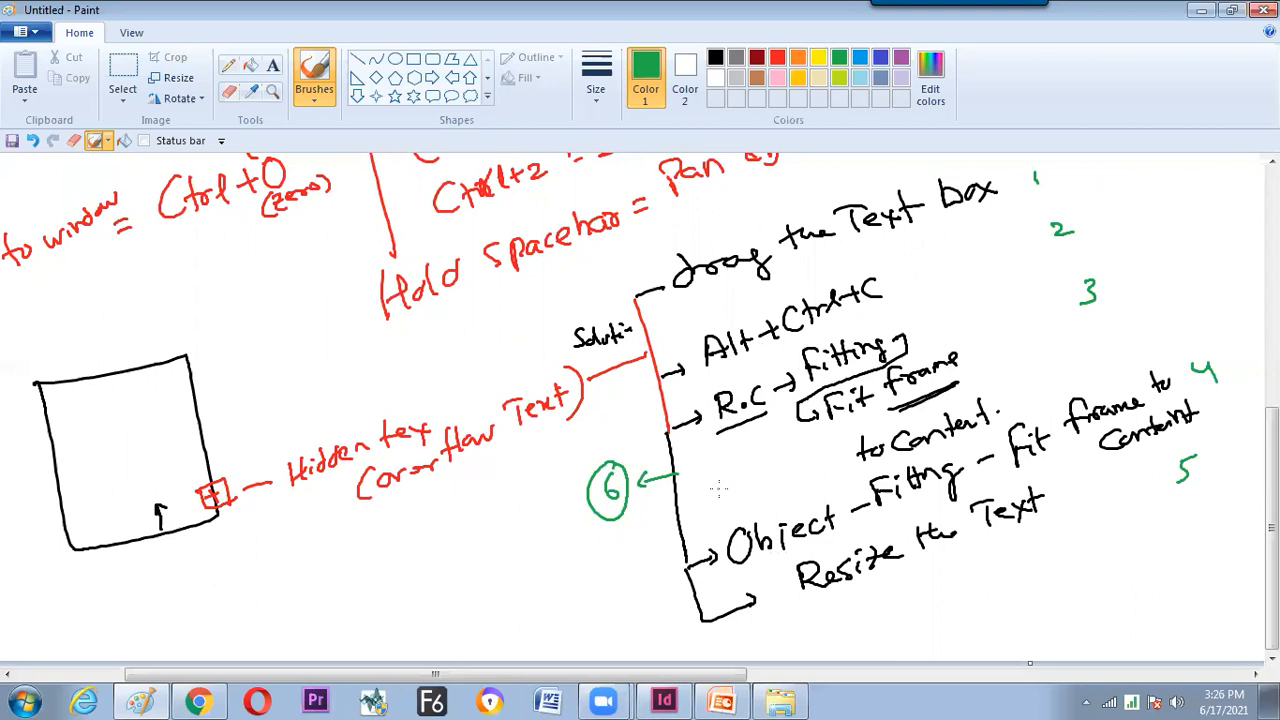
# Switch to InDesign, enlarge the text frame to about 126.8 × 130.5 mm, and set all of its text to 12 pt.
pyautogui.hotkey('alt', 'Tab')
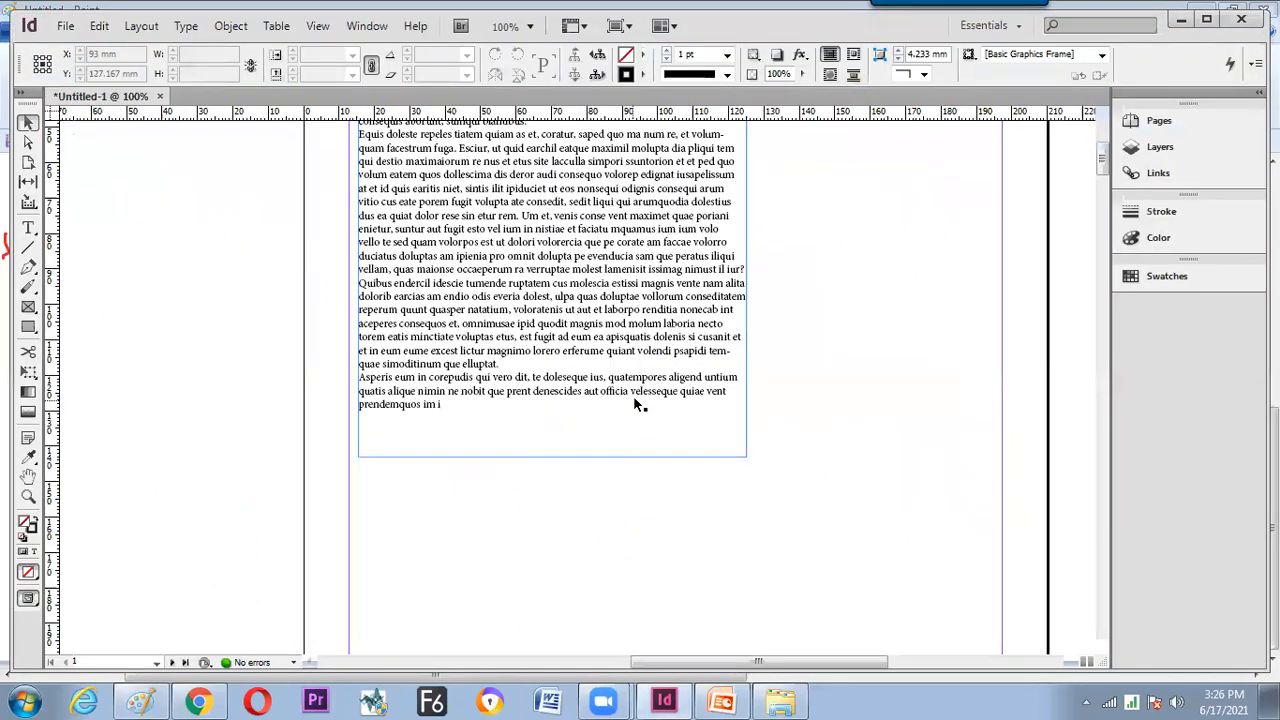
pyautogui.moveTo(745, 456); pyautogui.dragTo(806, 537)
pyautogui.doubleClick(688, 334)
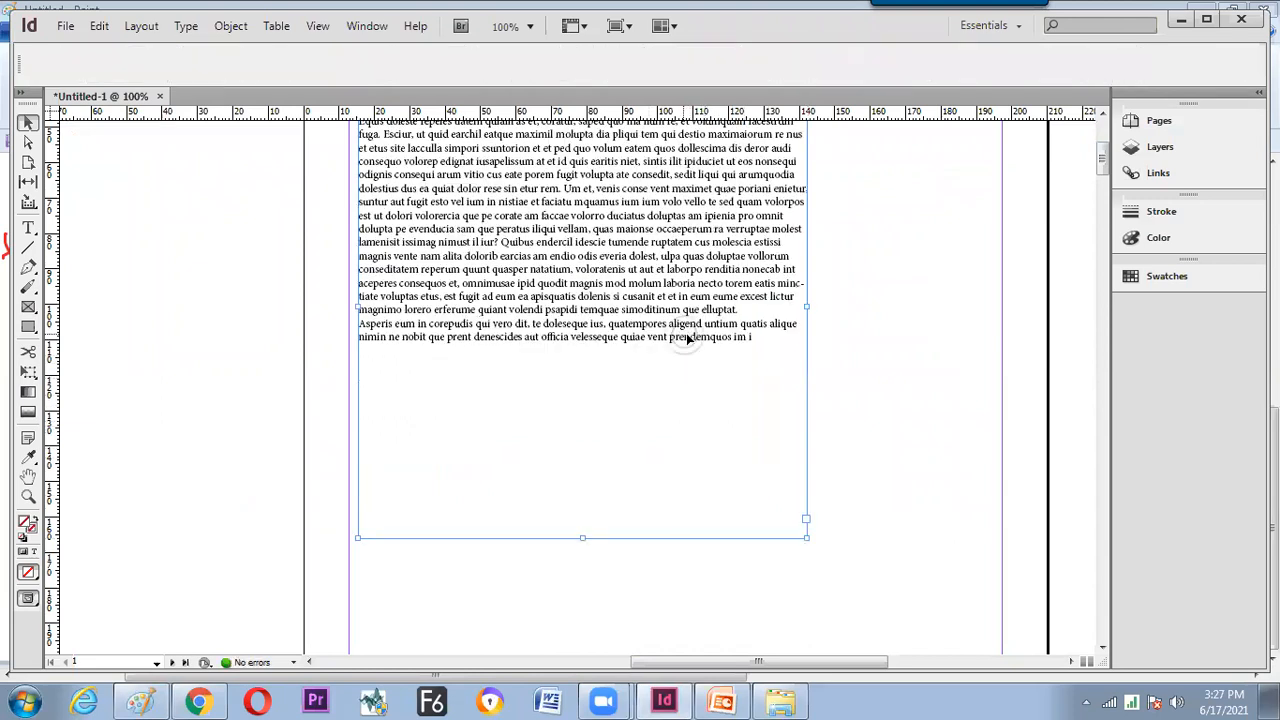
pyautogui.hotkey('ctrl', 'a')
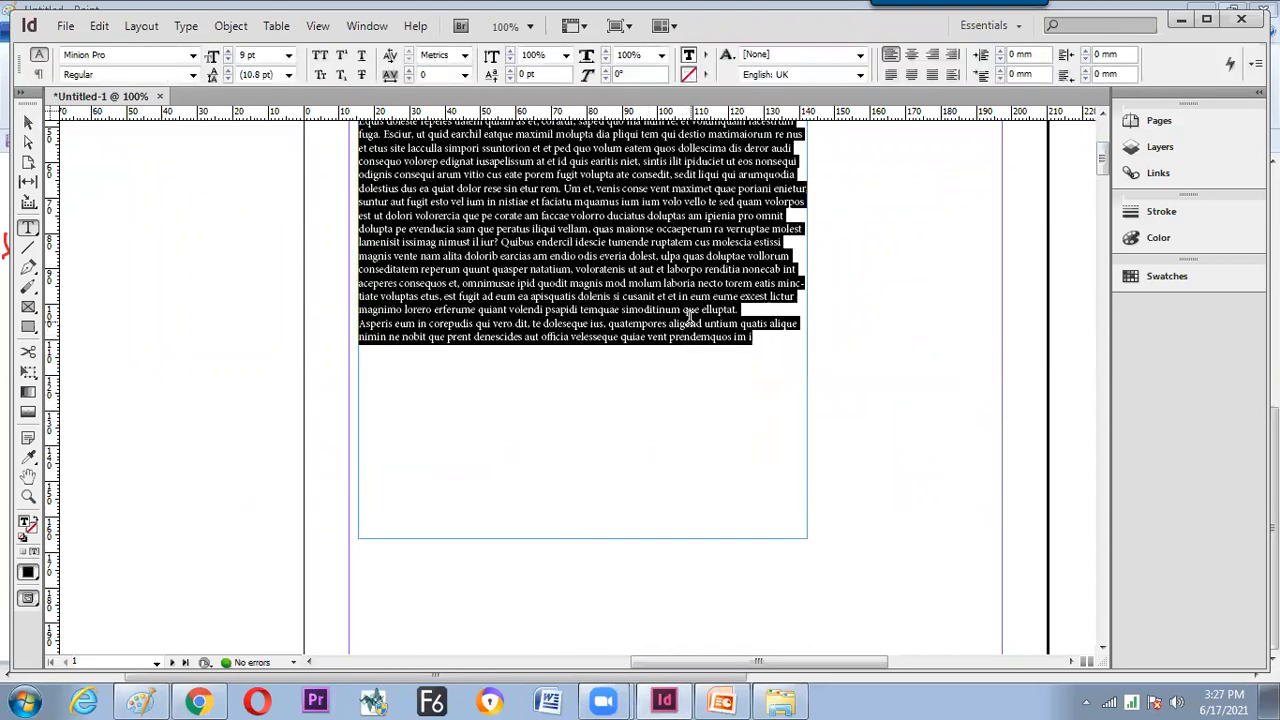
pyautogui.click(228, 51)
pyautogui.click(228, 52)
pyautogui.click(228, 52)
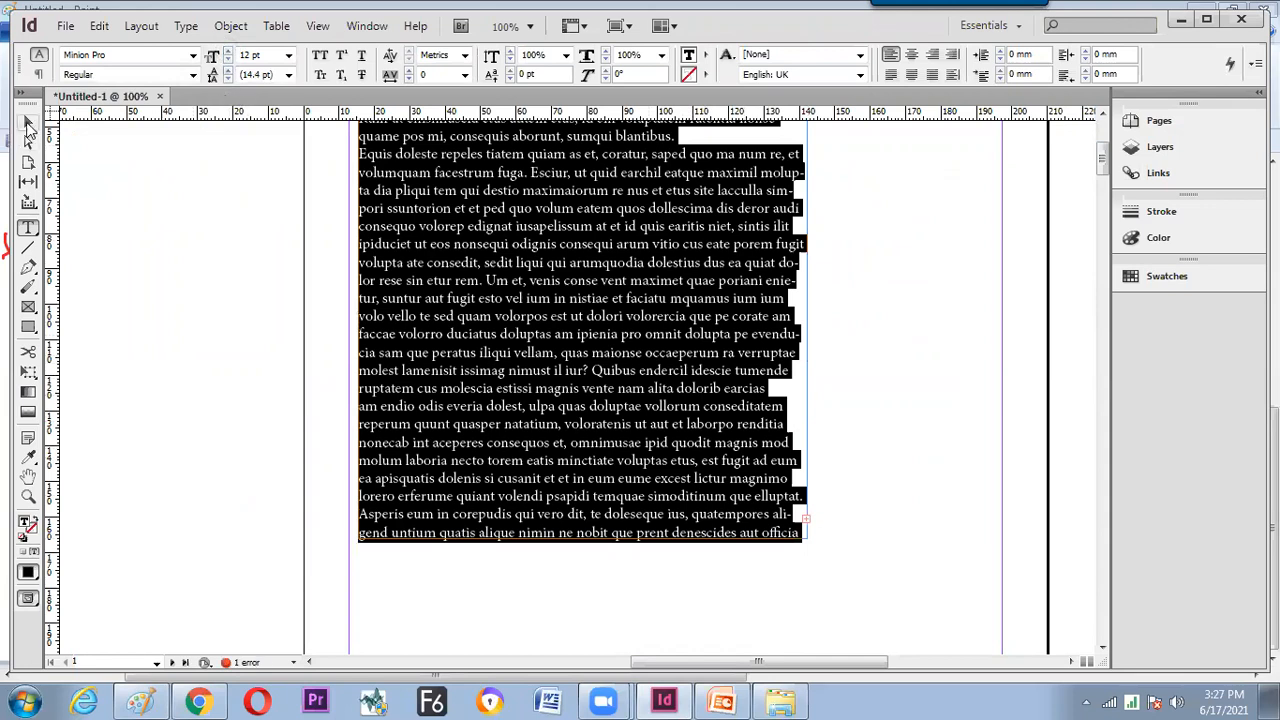
# Fit the text frame to its content and shorten it from its lower edge to about 53.5 mm high.
pyautogui.click(28, 122)
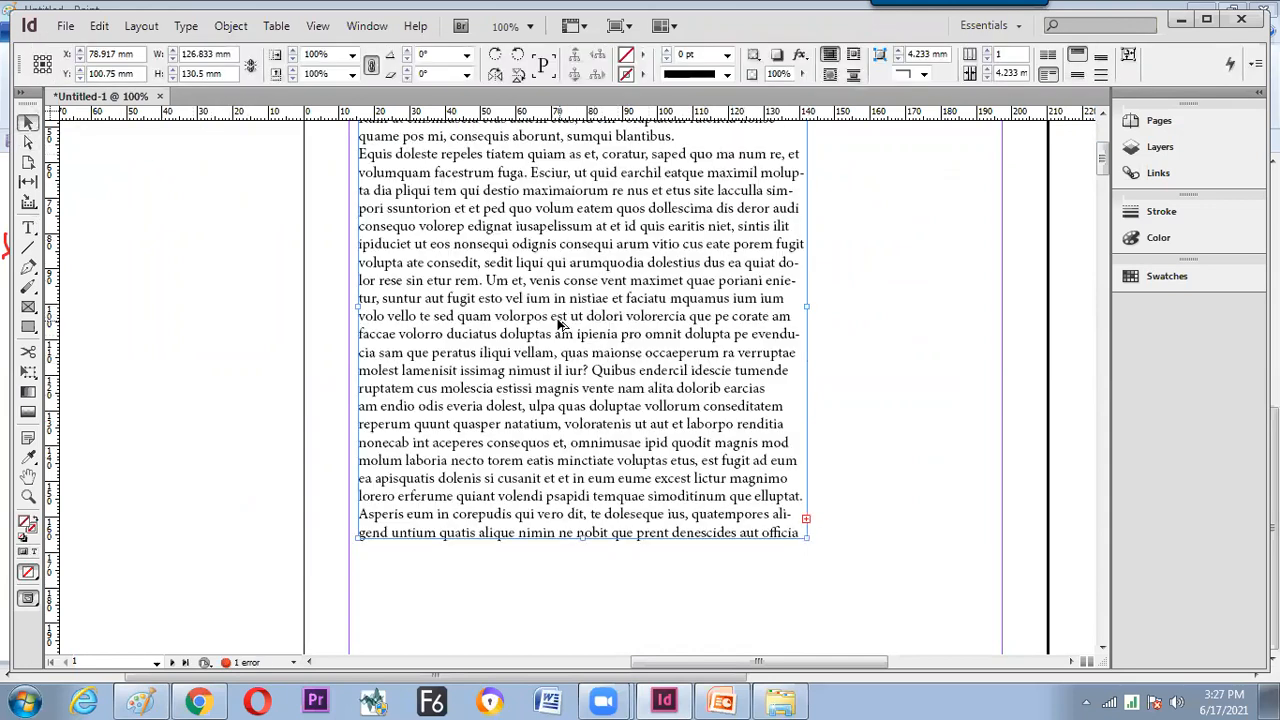
pyautogui.hotkey('ctrl', 'alt', 'c')
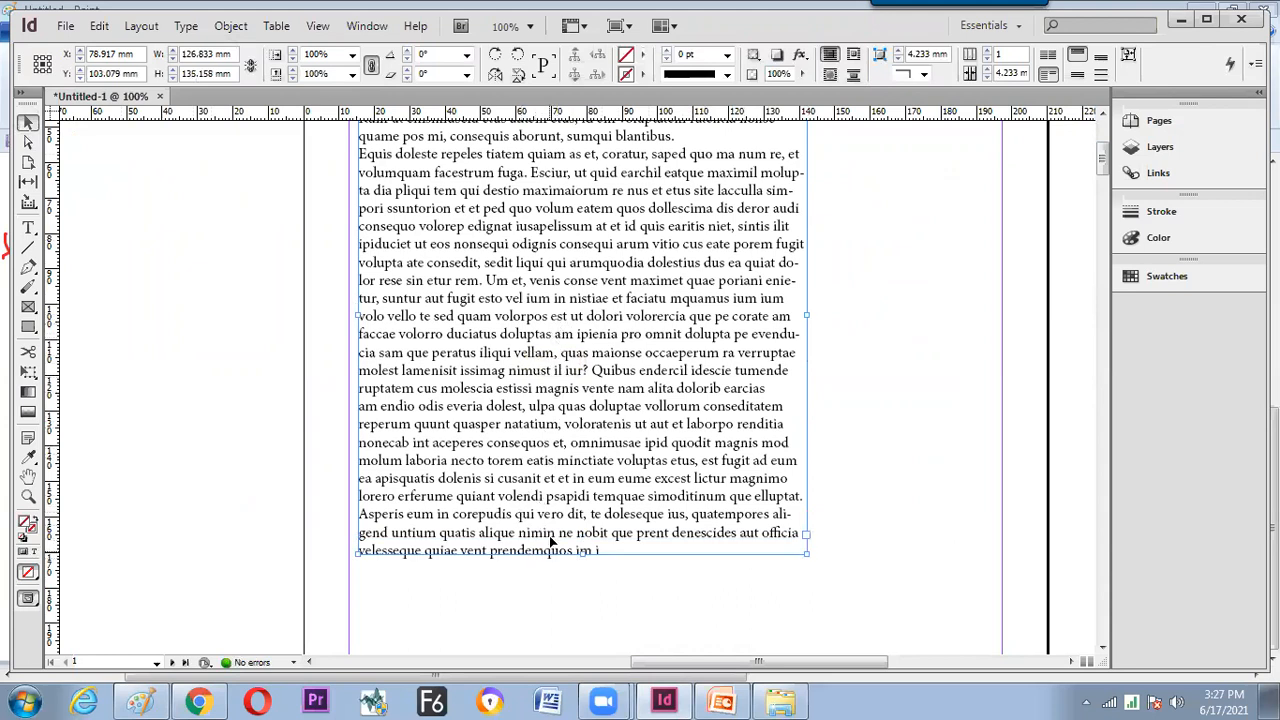
pyautogui.moveTo(581, 553); pyautogui.dragTo(582, 265)
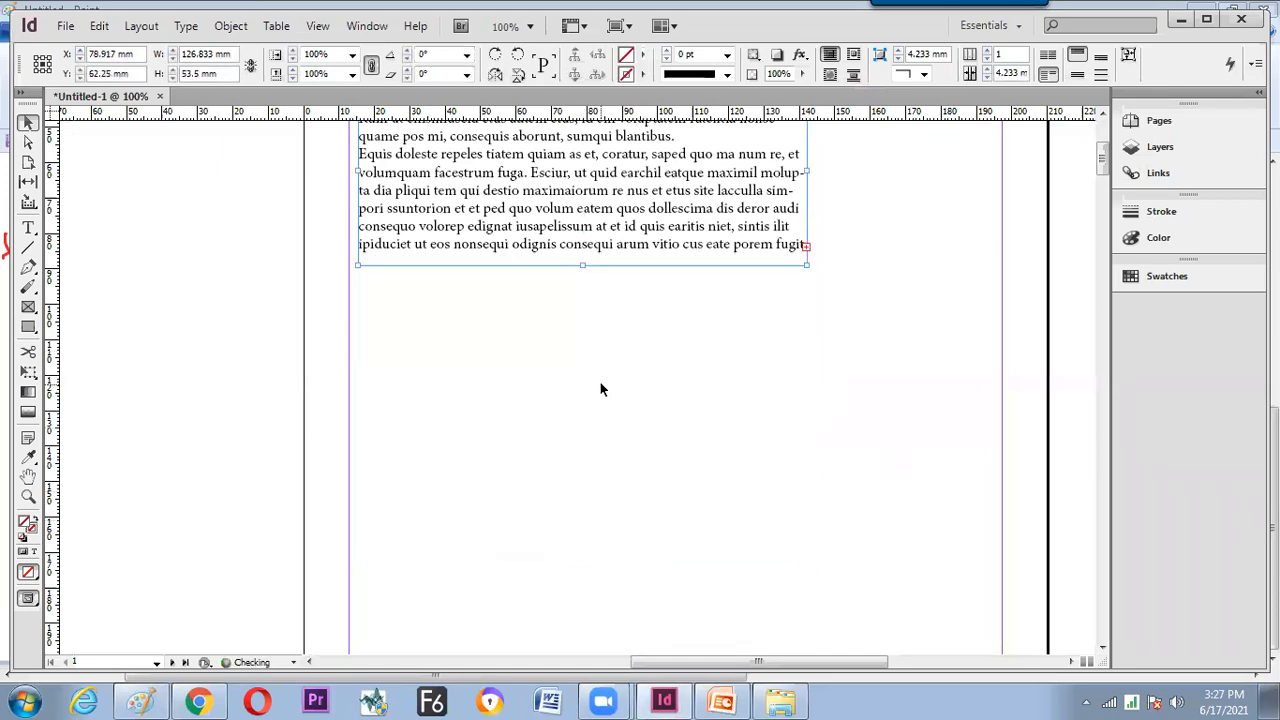
# Load the overset text and flow it into a new linked frame about 110 × 159 mm on page 3.
pyautogui.click(807, 246)
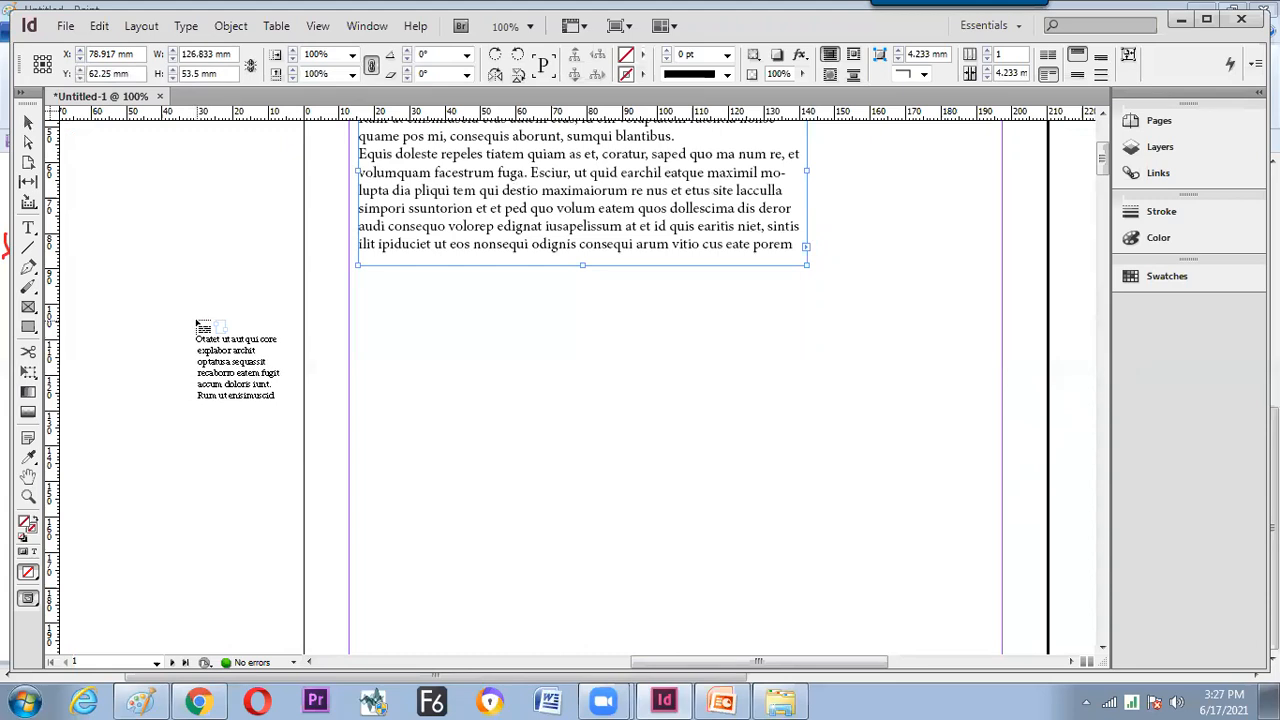
pyautogui.moveTo(1103, 162); pyautogui.dragTo(1101, 210)
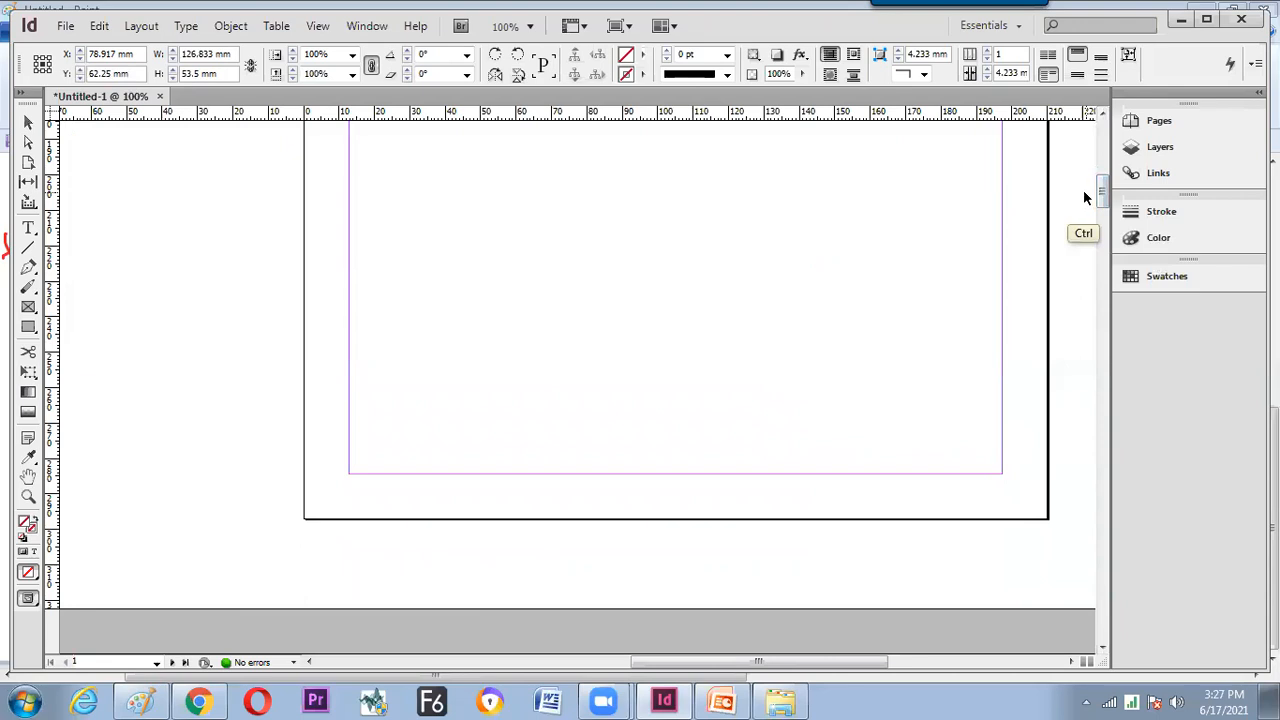
pyautogui.keyDown('ctrl'); pyautogui.scroll(-5, 1082, 195); pyautogui.keyUp('ctrl')
pyautogui.hotkey('ctrl', '=')
pyautogui.hotkey('ctrl', '-')
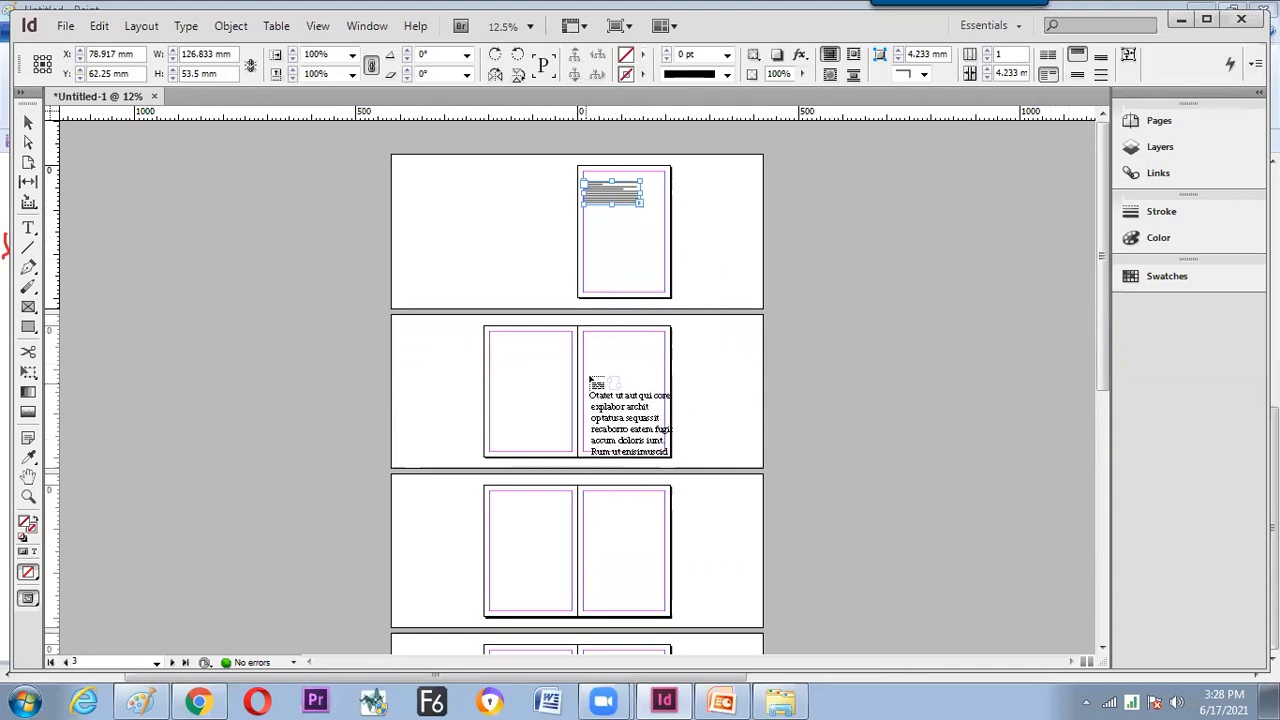
pyautogui.moveTo(594, 365); pyautogui.dragTo(645, 433)
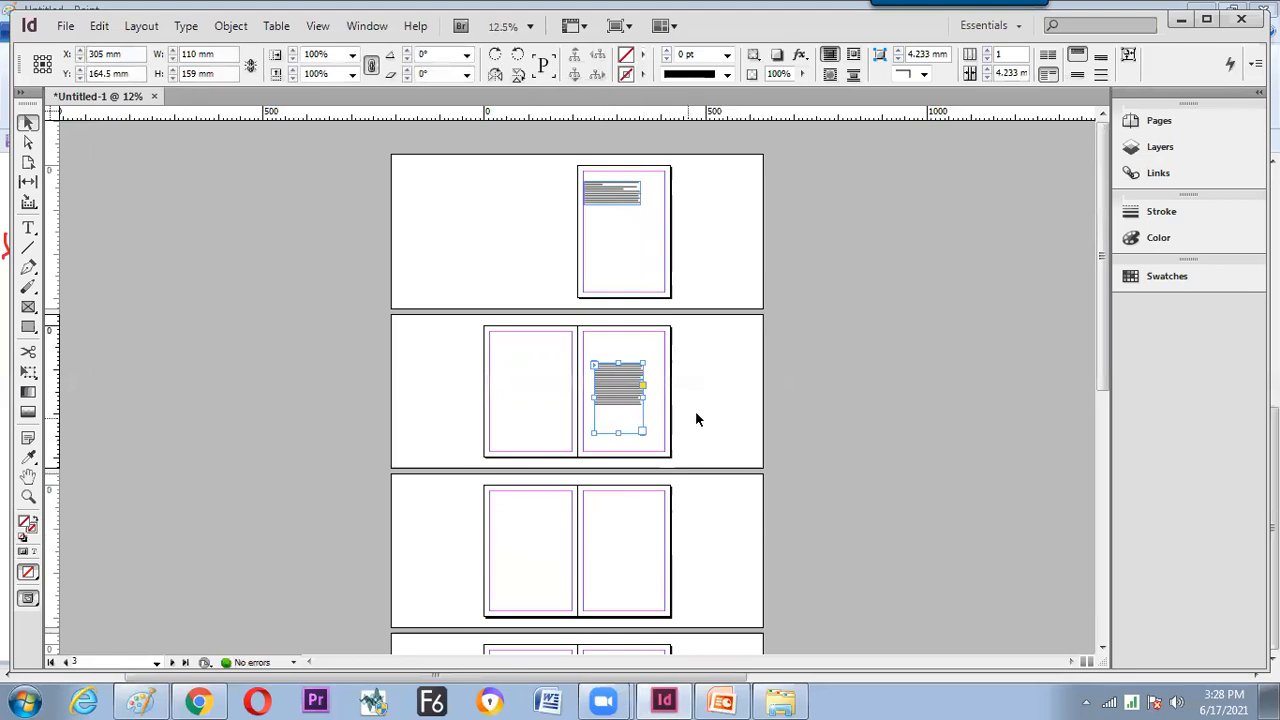
pyautogui.click(680, 416)
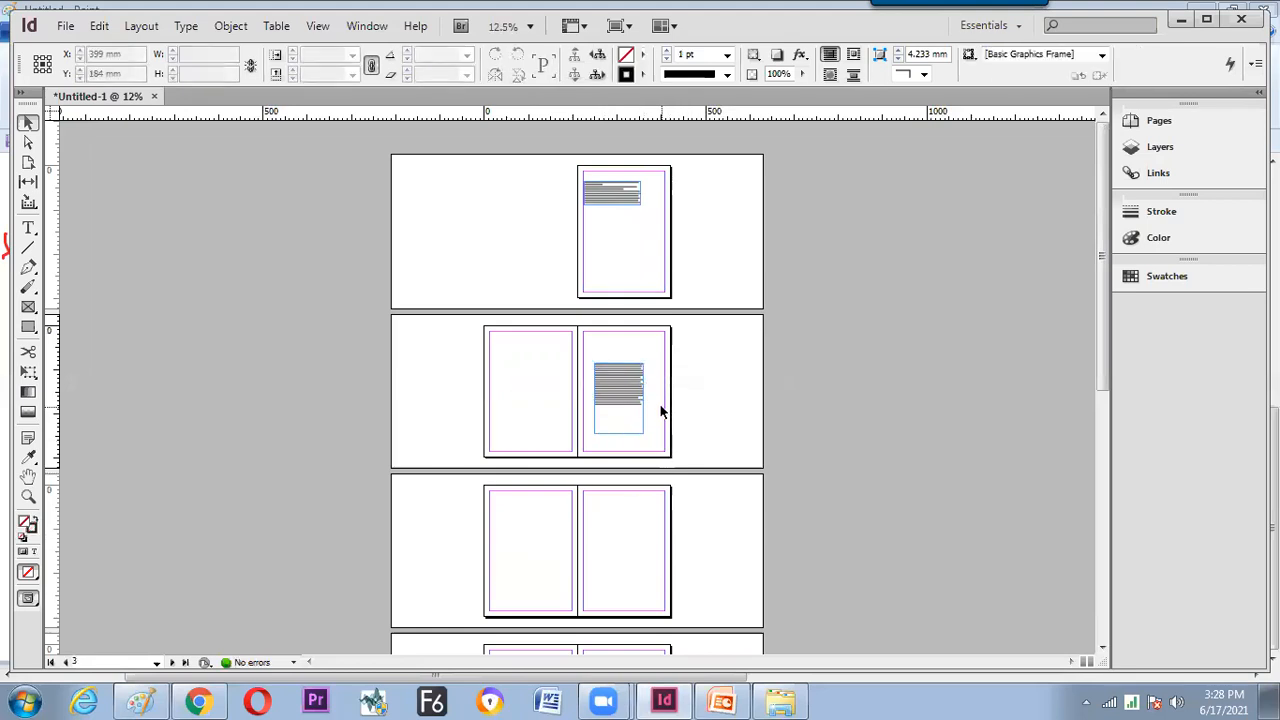
# Examine how the text continues from the page 1 frame into the linked frame on page 3.
pyautogui.hotkey('ctrl', '2')
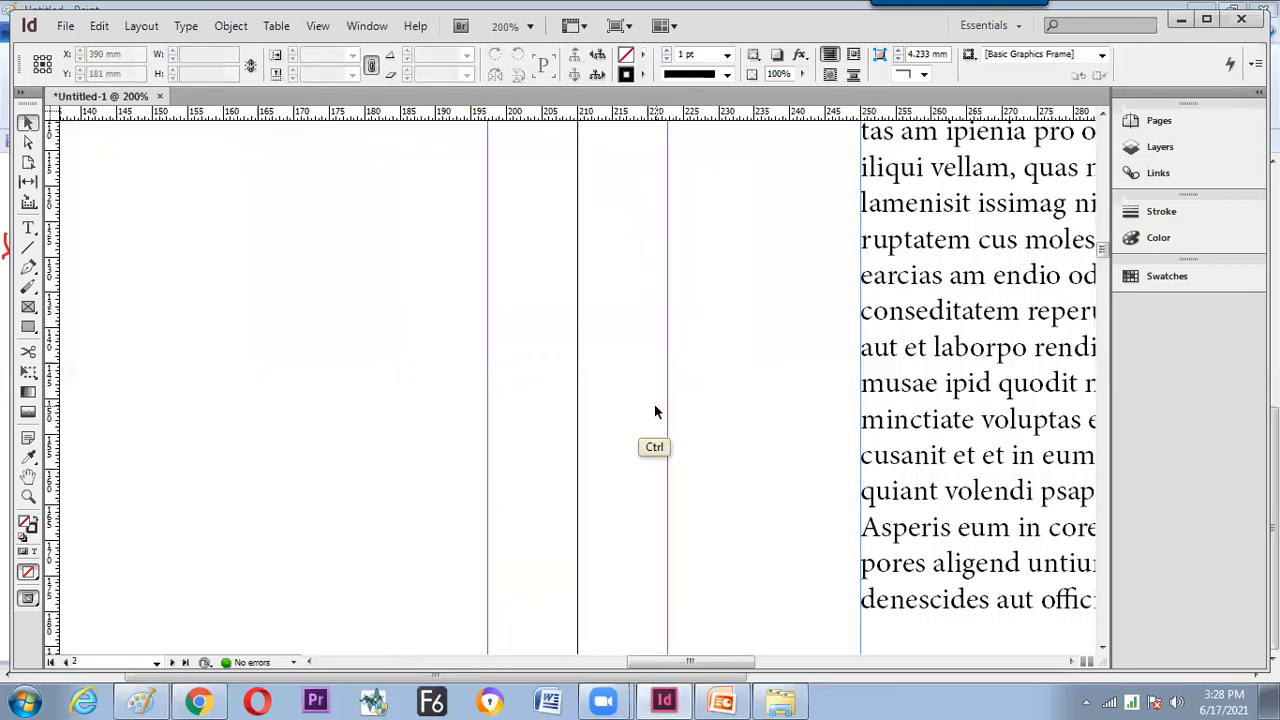
pyautogui.moveTo(781, 296); pyautogui.dragTo(520, 437)
pyautogui.hotkey('ctrl', '1')
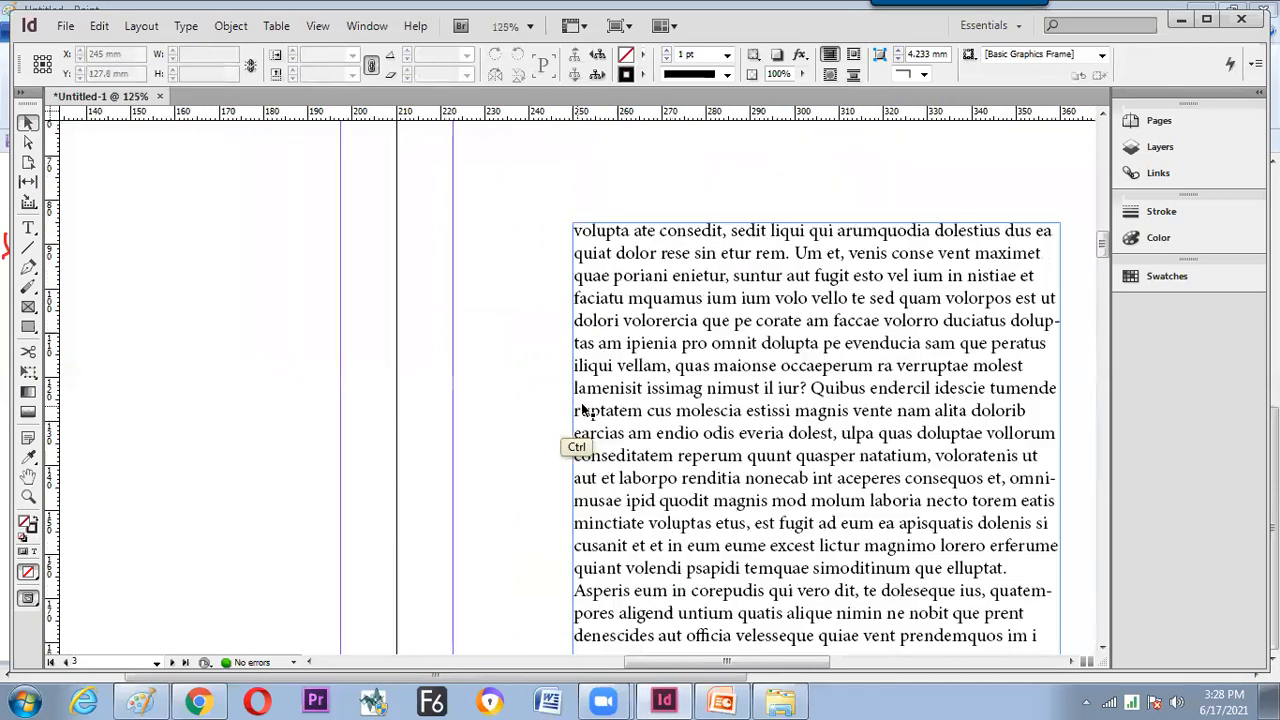
pyautogui.hotkey('ctrl', '-')
pyautogui.hotkey('ctrl', '-')
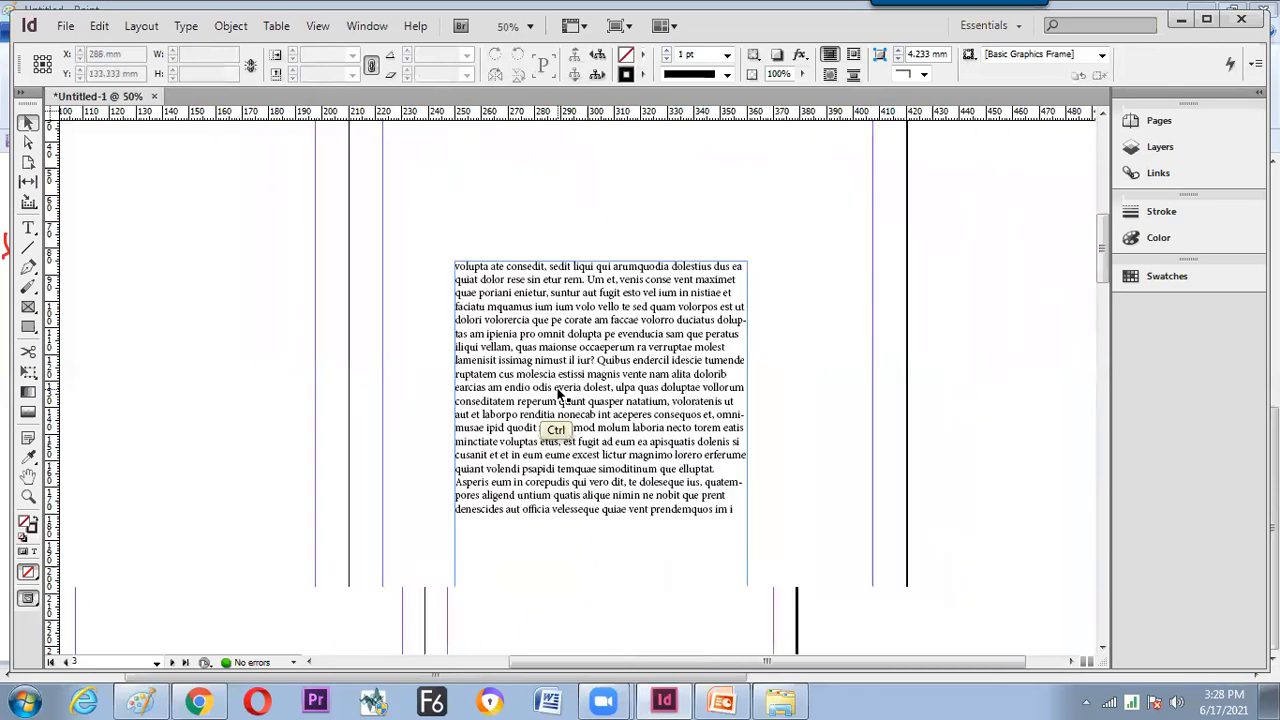
pyautogui.moveTo(585, 575); pyautogui.dragTo(568, 364)
pyautogui.moveTo(560, 500); pyautogui.dragTo(568, 300)
pyautogui.moveTo(557, 458); pyautogui.dragTo(598, 582)
pyautogui.moveTo(564, 281); pyautogui.dragTo(581, 573)
pyautogui.moveTo(588, 320); pyautogui.dragTo(591, 540)
pyautogui.moveTo(585, 371); pyautogui.dragTo(530, 514)
pyautogui.hotkey('ctrl', '-')
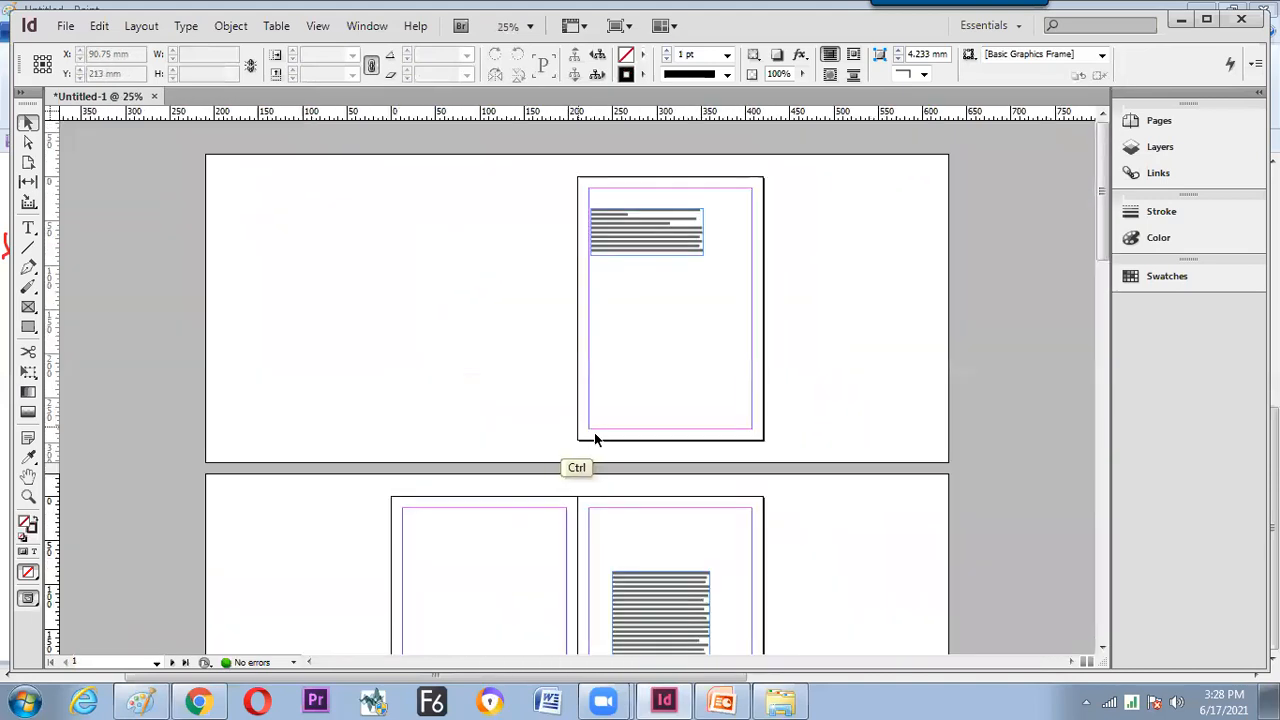
# Move the page 1 text frame slightly down and right, to about X 87.4 mm, Y 101.25 mm.
pyautogui.moveTo(663, 240); pyautogui.dragTo(669, 274)
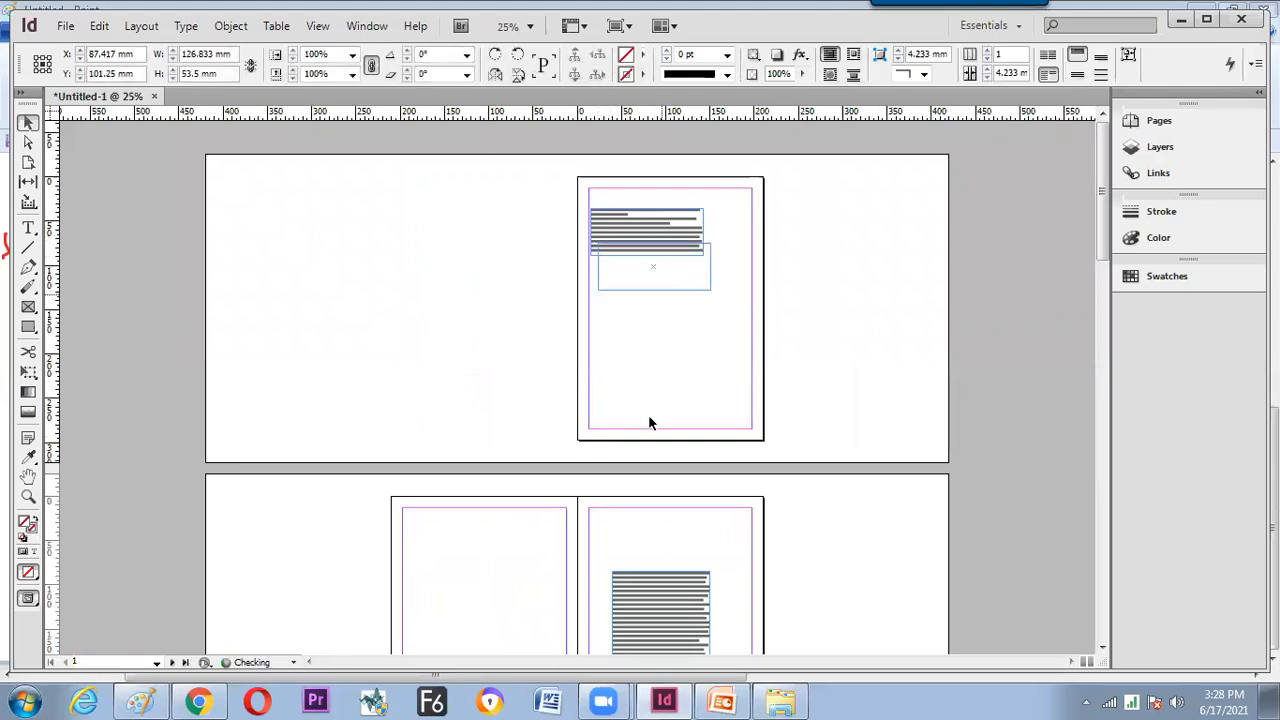
pyautogui.hotkey('ctrl', '=')
pyautogui.moveTo(632, 506); pyautogui.dragTo(647, 268)
pyautogui.moveTo(630, 372); pyautogui.dragTo(555, 329)
pyautogui.hotkey('ctrl', '-')
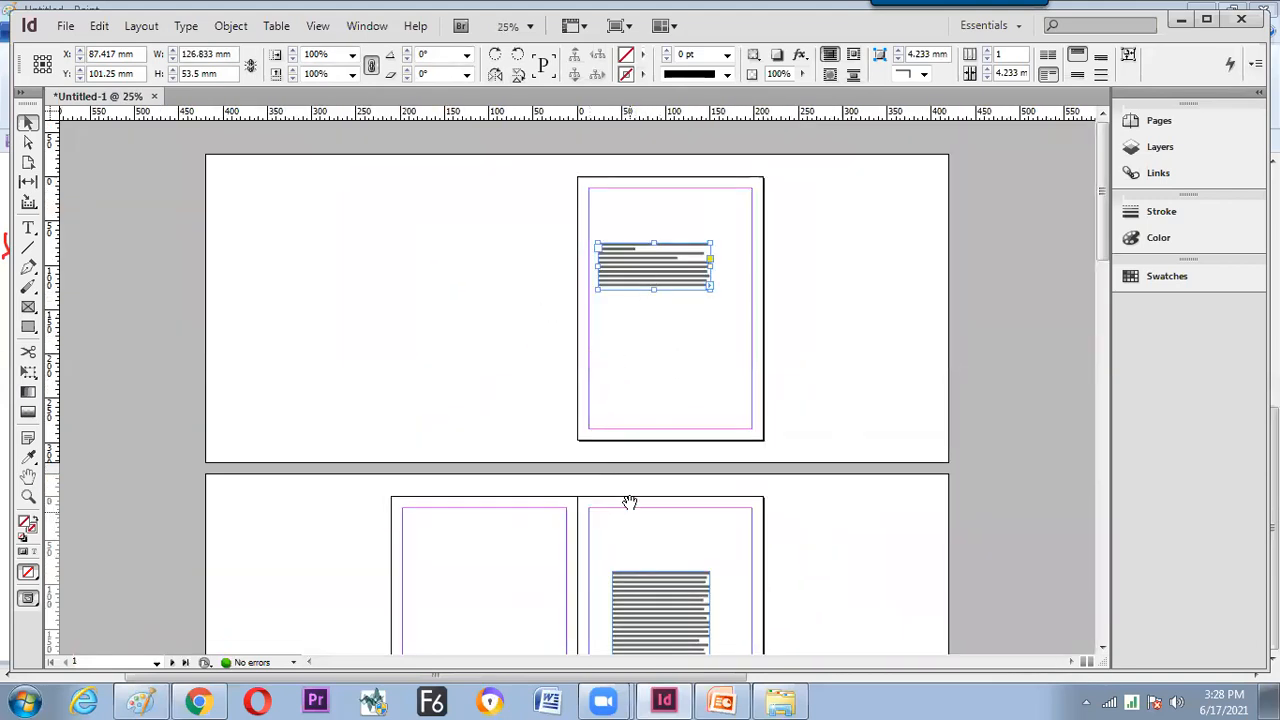
pyautogui.moveTo(629, 502); pyautogui.dragTo(589, 455)
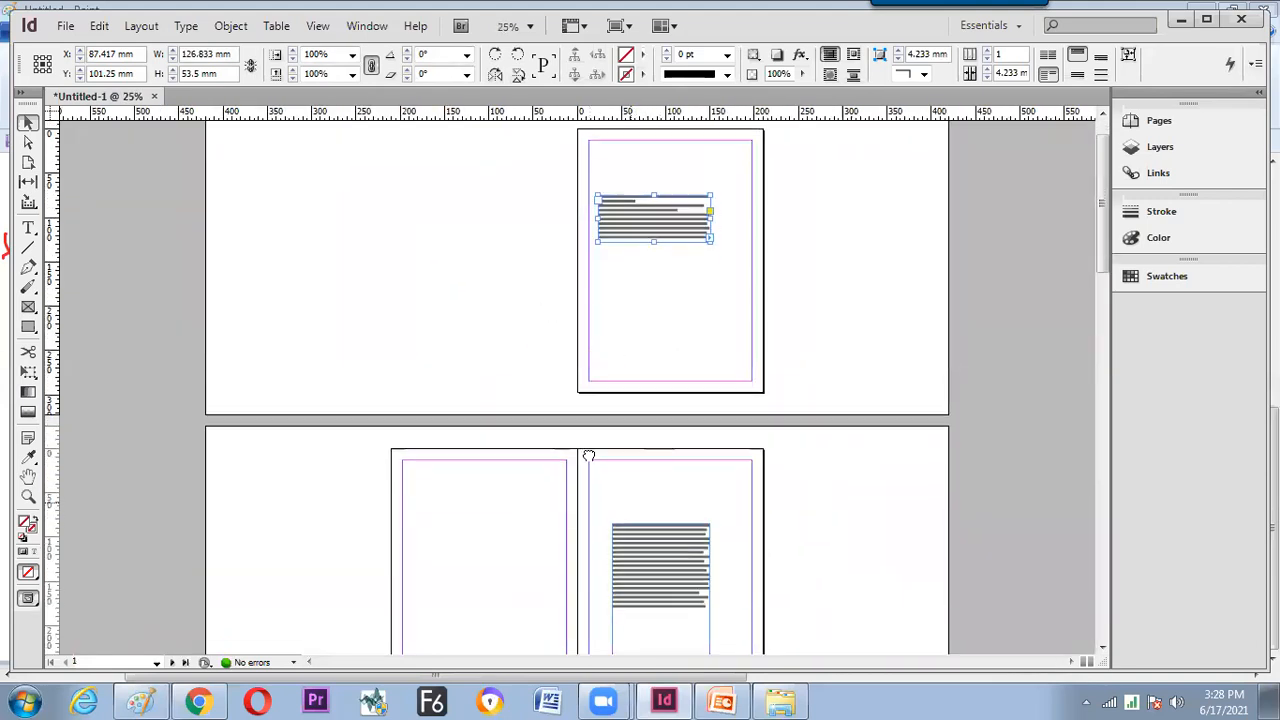
# Replace all text in the two linked frames with "adfa dfadfj asdf kafasdkf".
pyautogui.doubleClick(668, 226)
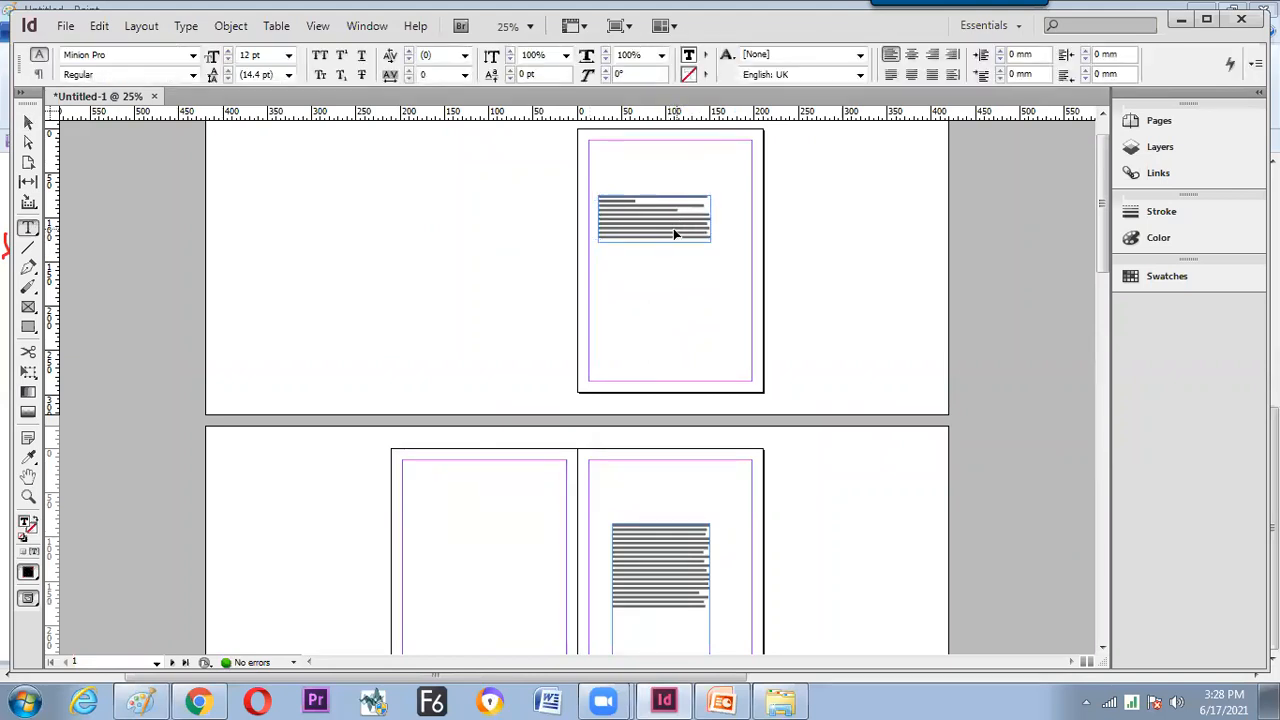
pyautogui.hotkey('ctrl', 'a')
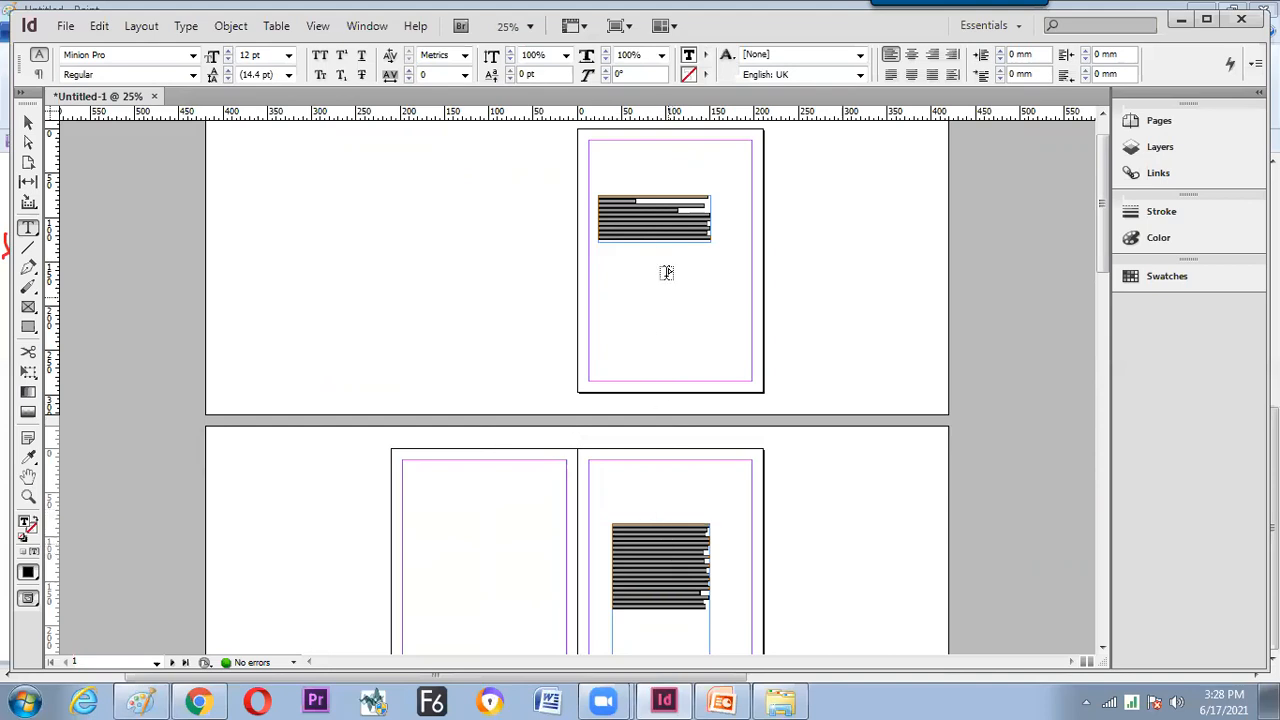
pyautogui.press('BackSpace')
pyautogui.write('H')
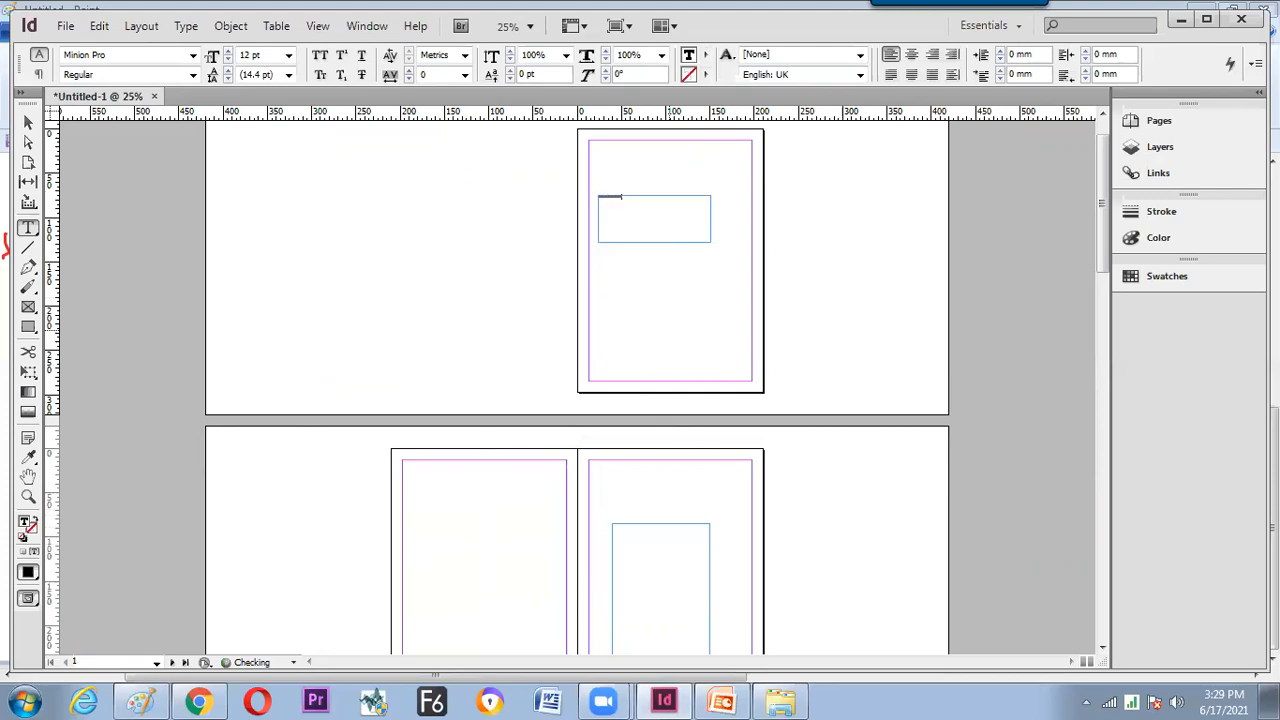
# Copy the sample text and paste it repeatedly until it fills the page 1 frame and flows into the page 3 frame.
pyautogui.hotkey('ctrl', 'a')
pyautogui.hotkey('ctrl', 'c')
pyautogui.hotkey('ctrl', 'v')
pyautogui.hotkey('ctrl', 'v')
pyautogui.hotkey('ctrl', 'v')
pyautogui.hotkey('ctrl', 'v')
pyautogui.hotkey('ctrl', 'v')
pyautogui.hotkey('ctrl', 'v')
pyautogui.hotkey('ctrl', 'v')
pyautogui.hotkey('ctrl', 'v')
pyautogui.hotkey('ctrl', 'v')
pyautogui.hotkey('ctrl', 'v')
pyautogui.hotkey('ctrl', 'v')
pyautogui.hotkey('ctrl', 'v')
pyautogui.hotkey('ctrl', 'v')
pyautogui.hotkey('ctrl', 'v')
pyautogui.hotkey('ctrl', 'v')
pyautogui.hotkey('ctrl', 'v')
pyautogui.hotkey('ctrl', 'v')
pyautogui.hotkey('ctrl', 'v')
pyautogui.hotkey('ctrl', 'v')
pyautogui.hotkey('ctrl', 'v')
pyautogui.hotkey('ctrl', 'v')
pyautogui.hotkey('ctrl', 'v')
pyautogui.hotkey('ctrl', 'v')
pyautogui.hotkey('ctrl', 'v')
pyautogui.hotkey('ctrl', 'v')
pyautogui.hotkey('ctrl', 'v')
pyautogui.hotkey('ctrl', 'v')
pyautogui.hotkey('ctrl', 'v')
pyautogui.hotkey('ctrl', 'v')
pyautogui.hotkey('ctrl', 'v')
pyautogui.hotkey('ctrl', 'v')
pyautogui.hotkey('ctrl', 'v')
pyautogui.hotkey('ctrl', 'v')
pyautogui.hotkey('ctrl', 'v')
pyautogui.hotkey('ctrl', 'v')
pyautogui.hotkey('ctrl', 'v')
pyautogui.hotkey('ctrl', 'v')
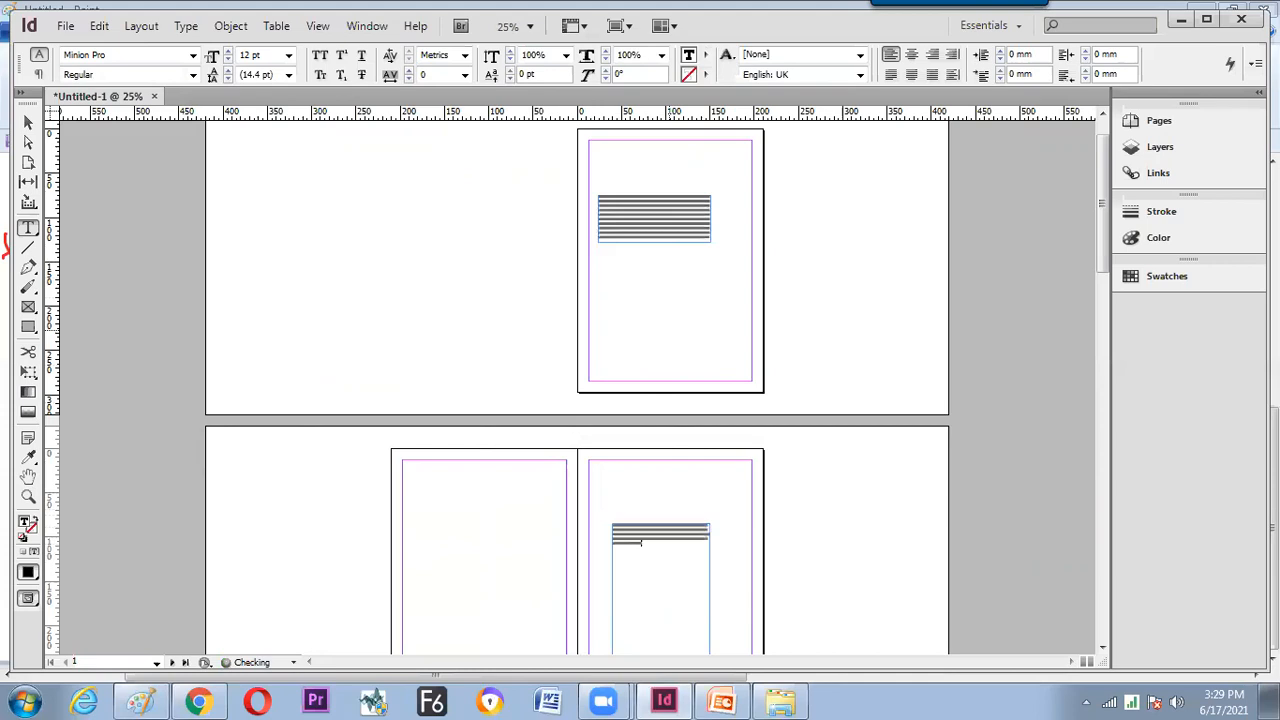
pyautogui.hotkey('ctrl', 'v')
pyautogui.hotkey('ctrl', 'v')
pyautogui.hotkey('ctrl', 'v')
pyautogui.hotkey('ctrl', 'v')
pyautogui.hotkey('ctrl', 'v')
pyautogui.hotkey('ctrl', 'v')
pyautogui.hotkey('ctrl', 'v')
pyautogui.hotkey('ctrl', 'v')
pyautogui.hotkey('ctrl', 'v')
pyautogui.hotkey('ctrl', 'v')
pyautogui.hotkey('ctrl', 'v')
pyautogui.hotkey('ctrl', 'v')
pyautogui.hotkey('ctrl', 'v')
pyautogui.hotkey('ctrl', 'v')
pyautogui.hotkey('ctrl', 'v')
pyautogui.hotkey('ctrl', 'v')
pyautogui.hotkey('ctrl', 'v')
pyautogui.hotkey('ctrl', 'v')
pyautogui.hotkey('ctrl', 'v')
pyautogui.hotkey('ctrl', 'v')
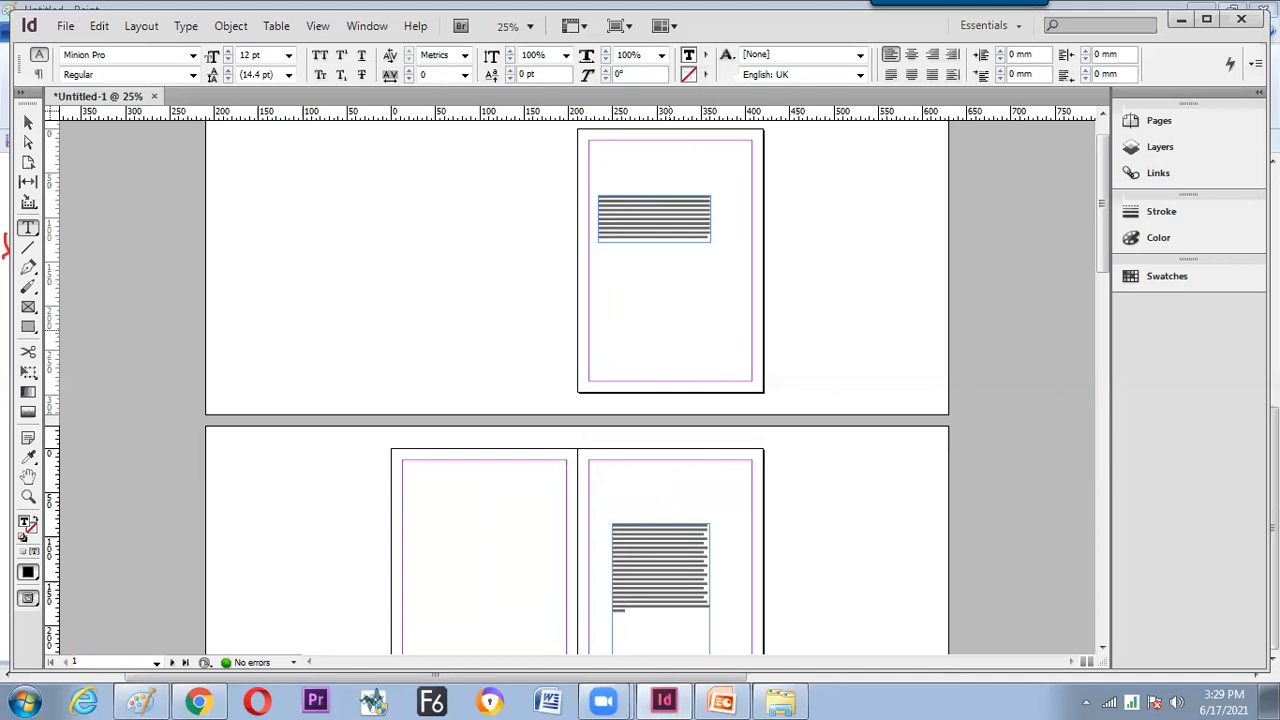
# Select the page 1 text frame and examine its repeated sample text at 100% zoom.
pyautogui.click(28, 121)
pyautogui.click(601, 328)
pyautogui.hotkey('ctrl', '=')
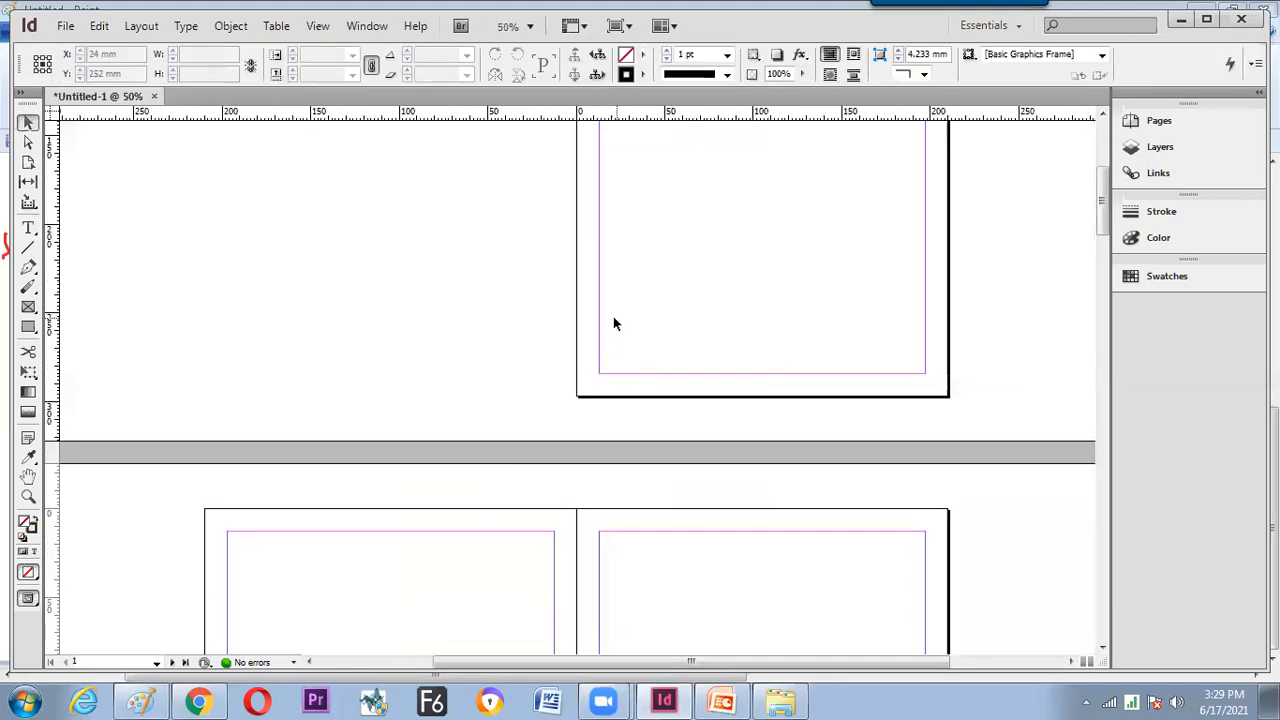
pyautogui.hotkey('ctrl', '2')
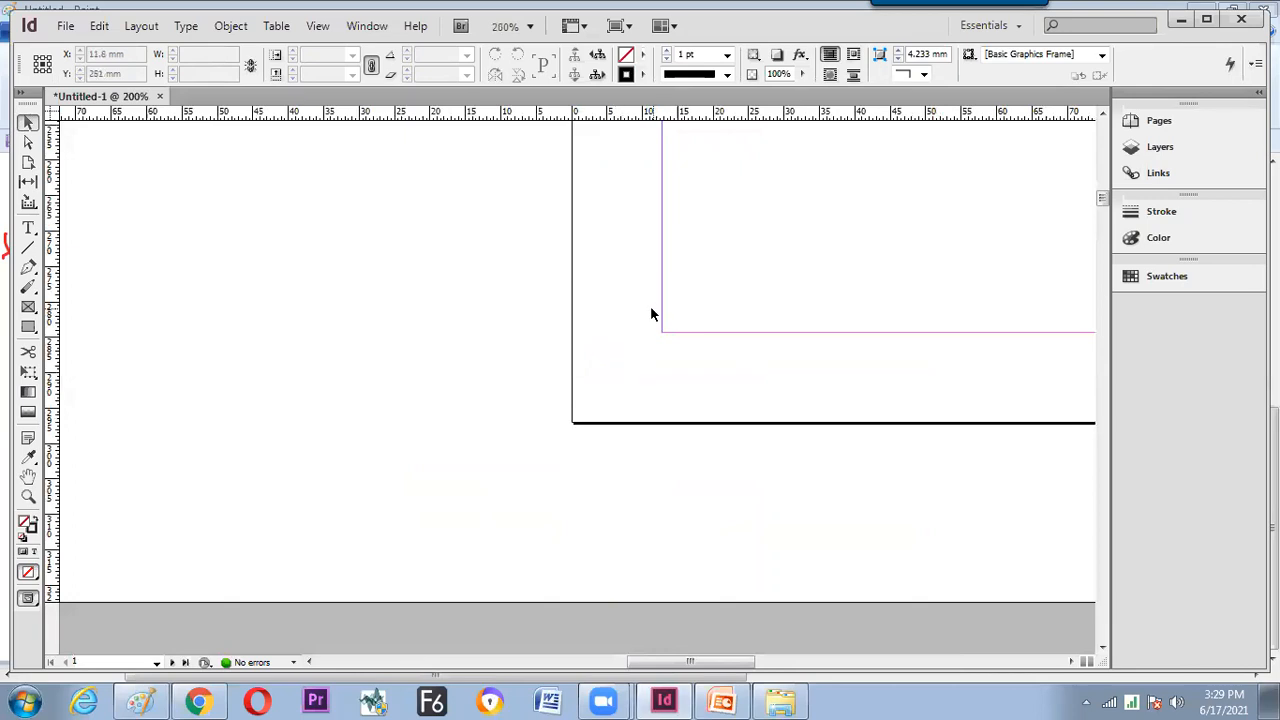
pyautogui.hotkey('ctrl', '1')
pyautogui.press('space')
pyautogui.moveTo(749, 243); pyautogui.dragTo(488, 520)
pyautogui.moveTo(715, 299); pyautogui.dragTo(506, 543)
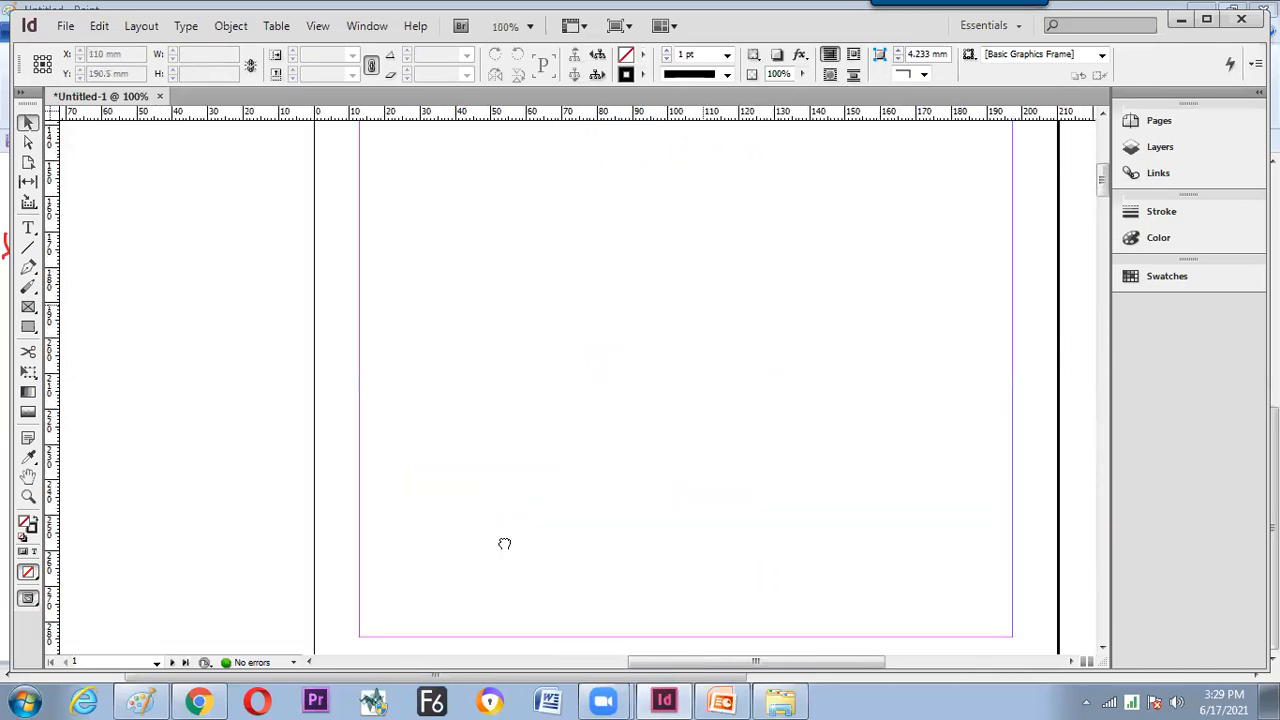
pyautogui.moveTo(652, 423); pyautogui.dragTo(666, 498)
pyautogui.click(619, 360)
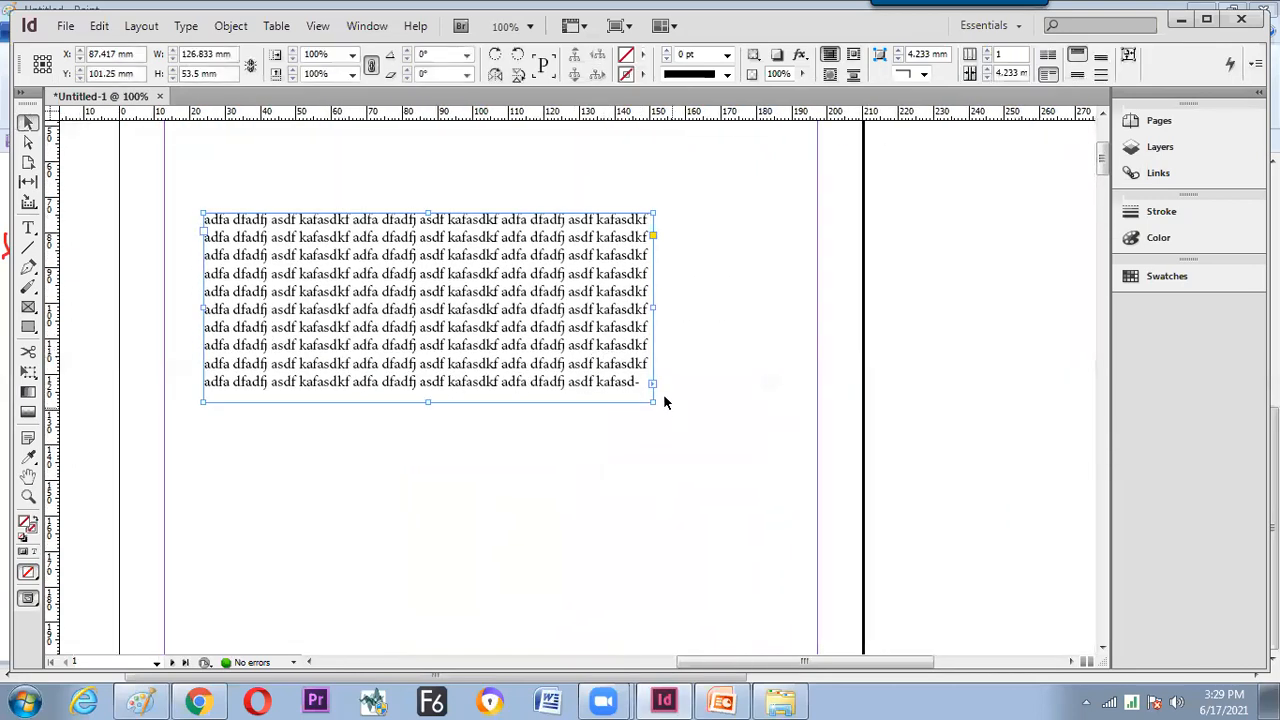
# Examine the lower edge and out port of the page 1 text frame up close, and its linked frame on page 3.
pyautogui.hotkey('ctrl', '=')
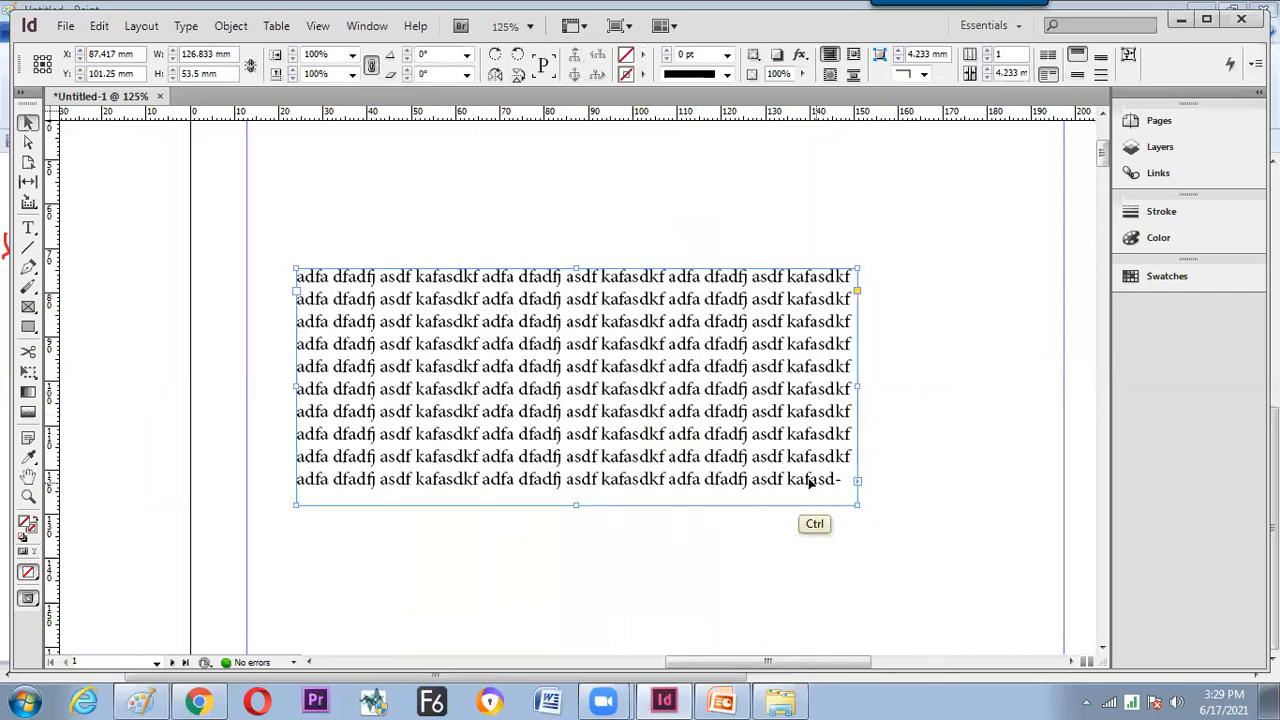
pyautogui.hotkey('ctrl', '=')
pyautogui.press('space')
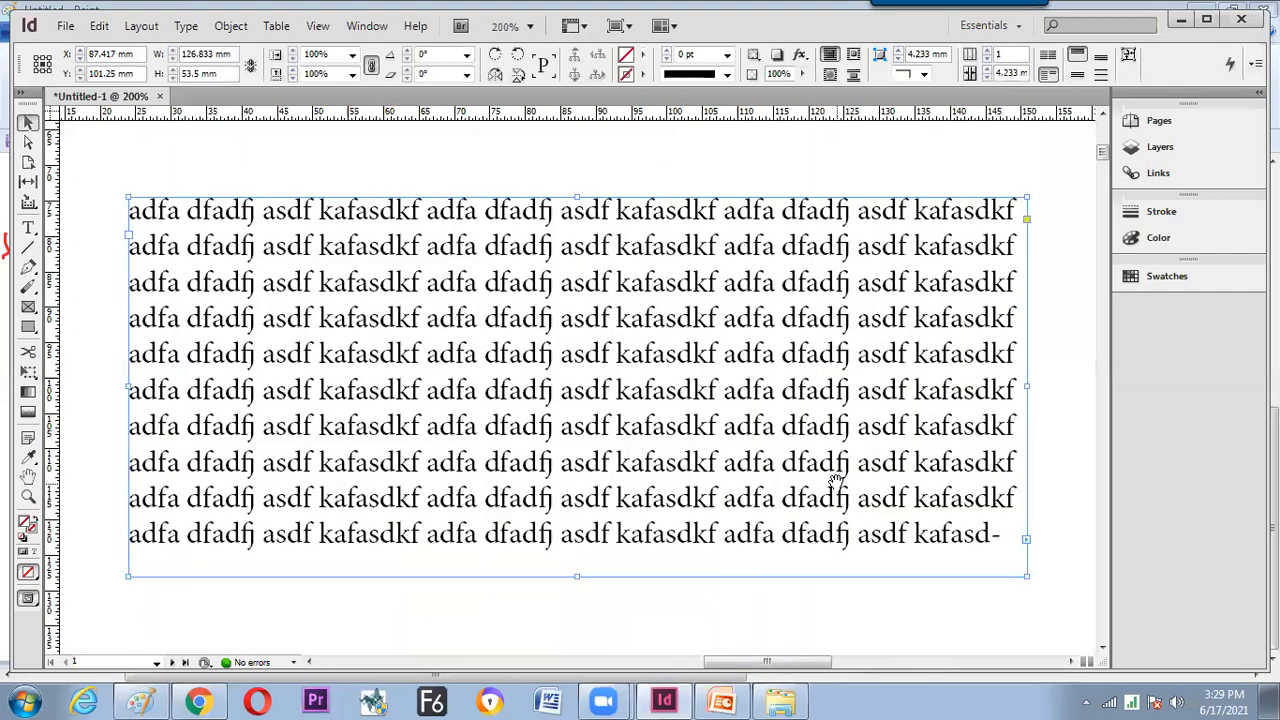
pyautogui.moveTo(837, 485); pyautogui.dragTo(586, 429)
pyautogui.hotkey('ctrl', '=')
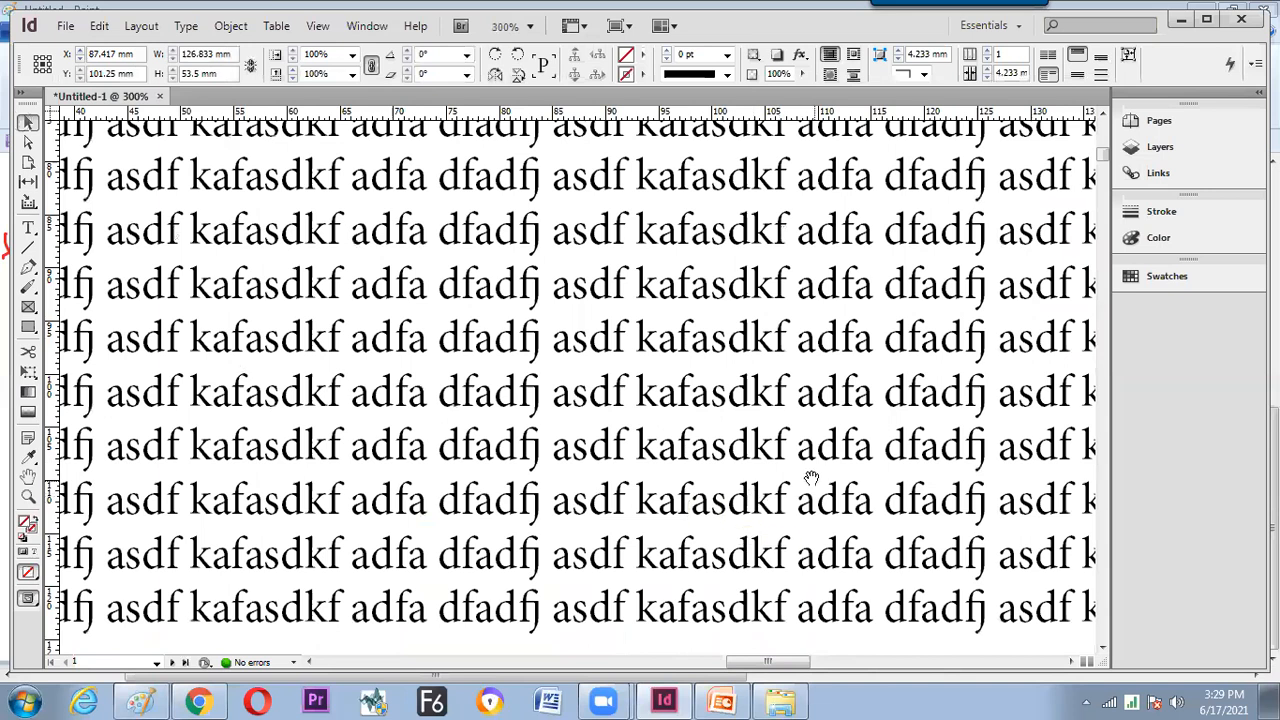
pyautogui.moveTo(809, 480); pyautogui.dragTo(540, 416)
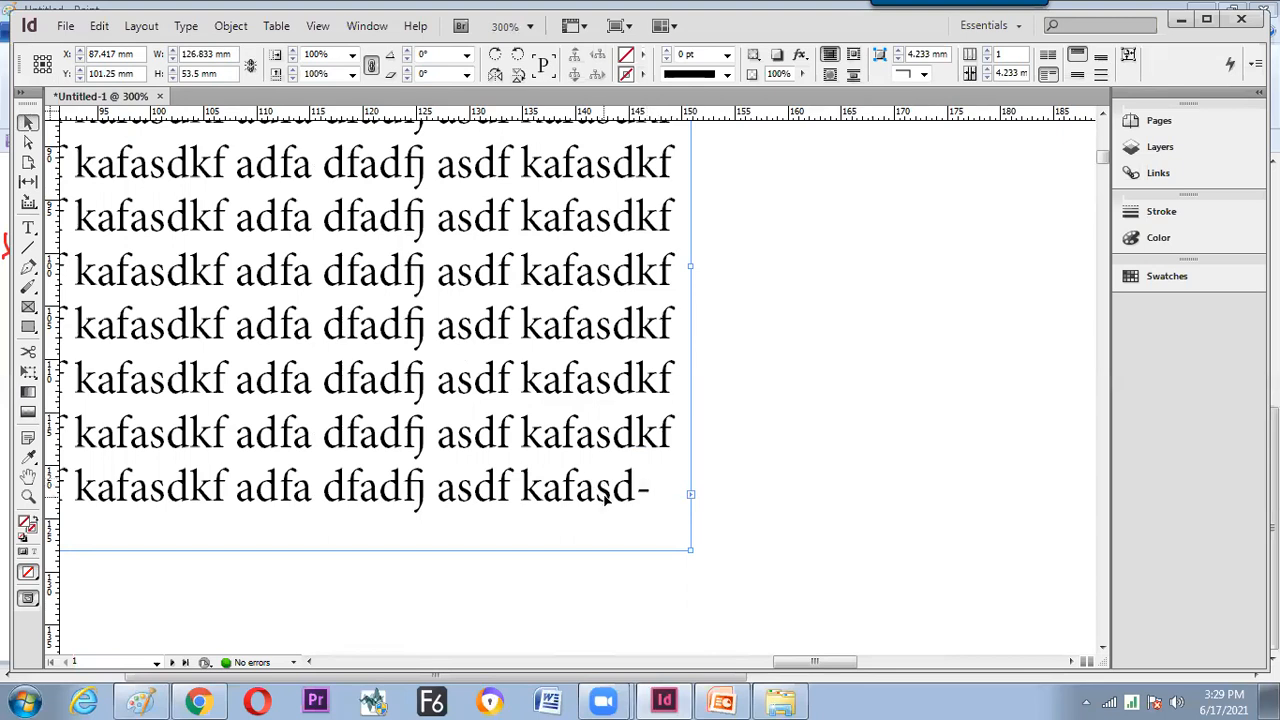
pyautogui.hotkey('ctrl', '0')
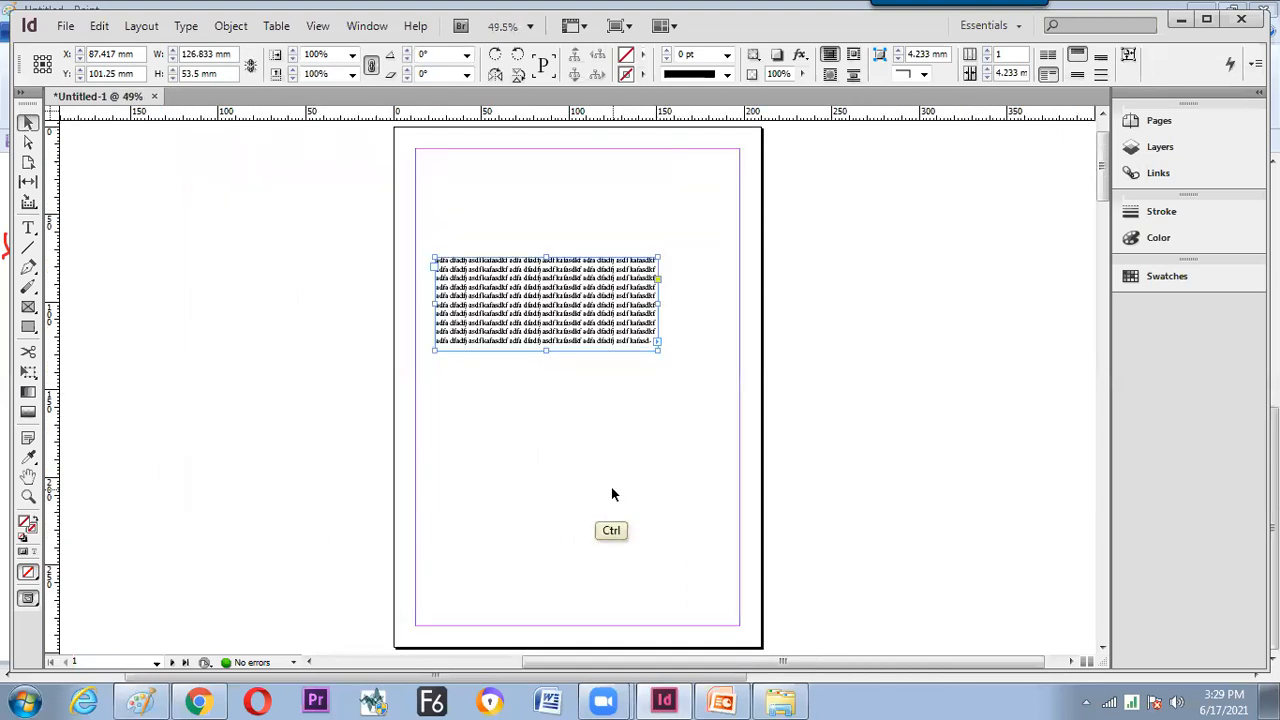
pyautogui.hotkey('ctrl', '-')
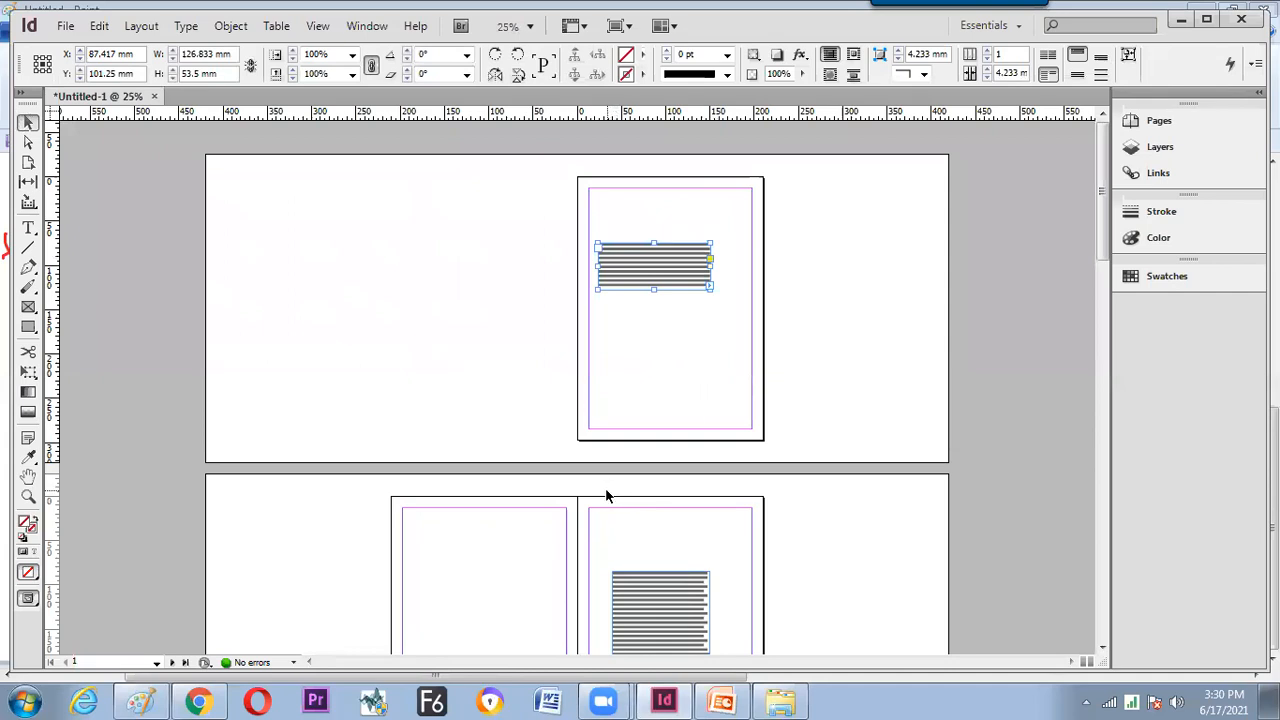
# In Paint, handwrite "Click & move to other place & click" in green under item 6 and link it by arrow to the overflow mark.
pyautogui.hotkey('alt', 'Tab')
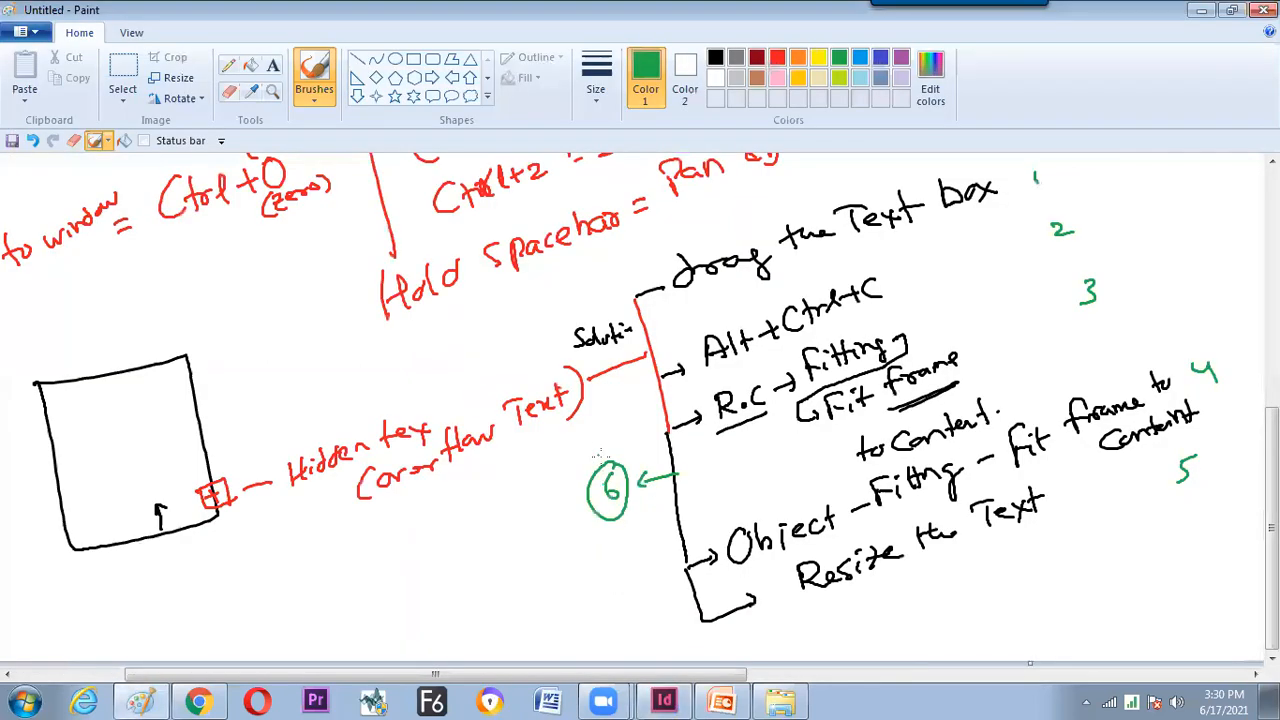
pyautogui.moveTo(341, 580)
pyautogui.mouseDown()
pyautogui.moveTo(340, 604)
pyautogui.moveTo(368, 572)
pyautogui.moveTo(388, 586)
pyautogui.mouseUp()
pyautogui.moveTo(395, 548); pyautogui.dragTo(394, 580)
pyautogui.moveTo(408, 556); pyautogui.dragTo(461, 552)
pyautogui.moveTo(437, 598)
pyautogui.mouseDown()
pyautogui.moveTo(496, 575)
pyautogui.moveTo(532, 540)
pyautogui.moveTo(518, 598)
pyautogui.moveTo(588, 574)
pyautogui.moveTo(604, 548)
pyautogui.moveTo(636, 546)
pyautogui.mouseUp()
pyautogui.moveTo(590, 592)
pyautogui.mouseDown()
pyautogui.moveTo(616, 622)
pyautogui.moveTo(644, 614)
pyautogui.mouseUp()
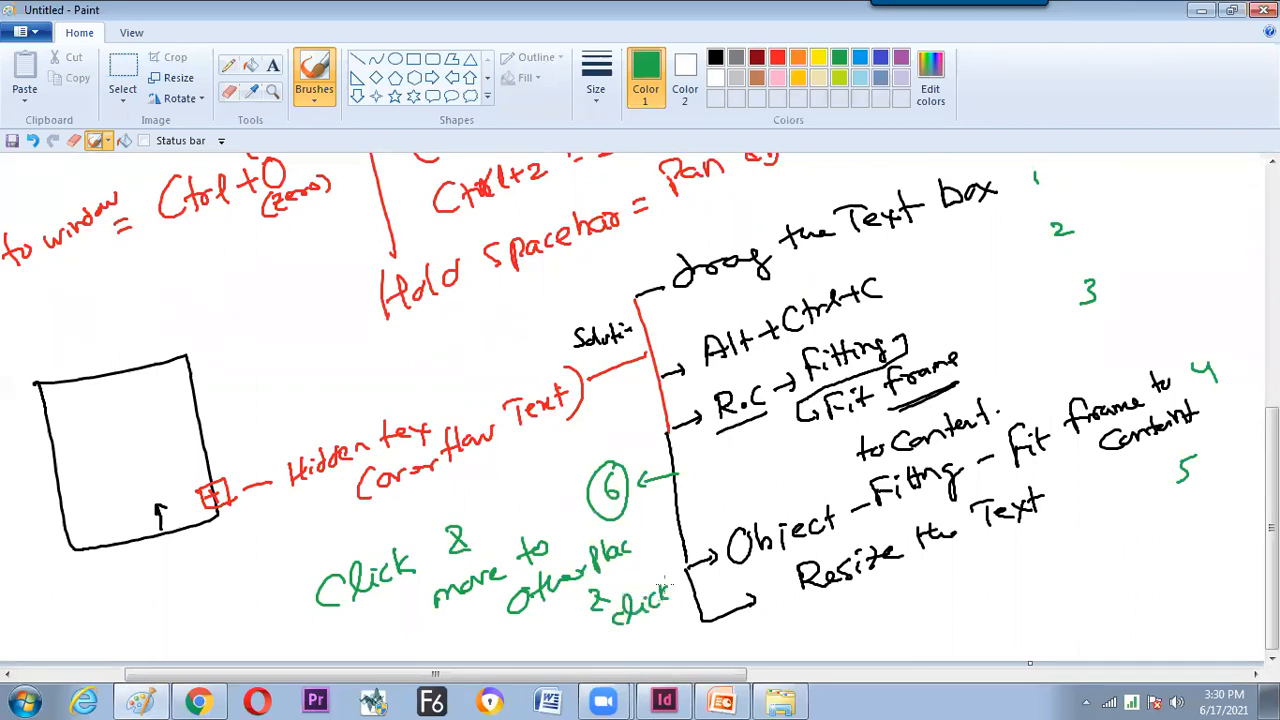
pyautogui.moveTo(230, 496); pyautogui.dragTo(312, 588)
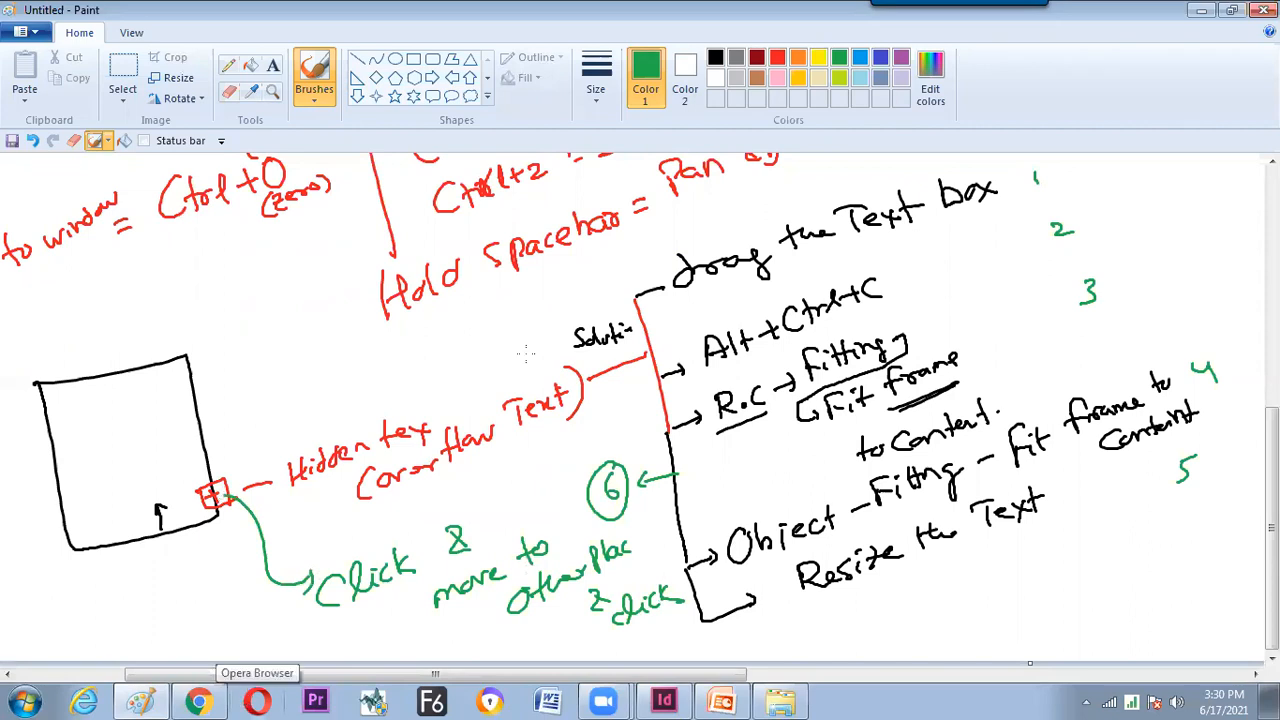
# Return to InDesign and inspect the page 1 text frame at 100% zoom.
pyautogui.hotkey('alt', 'Tab')
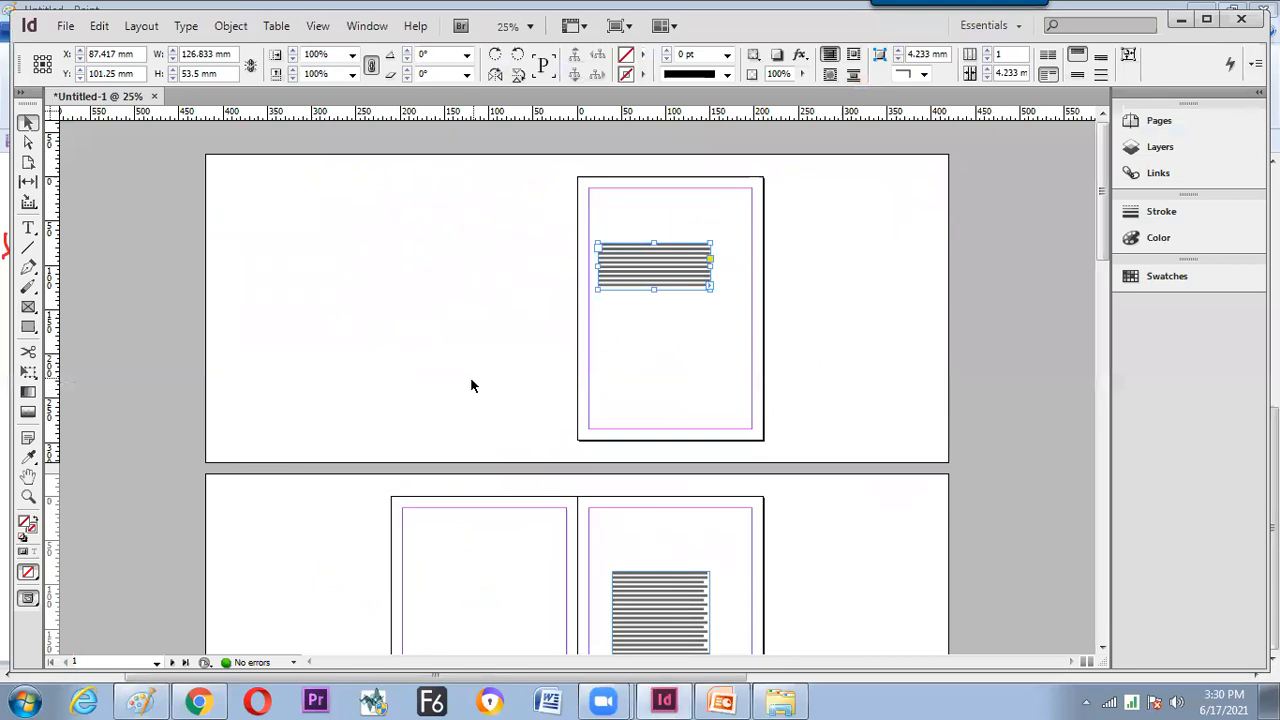
pyautogui.hotkey('ctrl', '=')
pyautogui.hotkey('ctrl', '=')
pyautogui.hotkey('ctrl', '=')
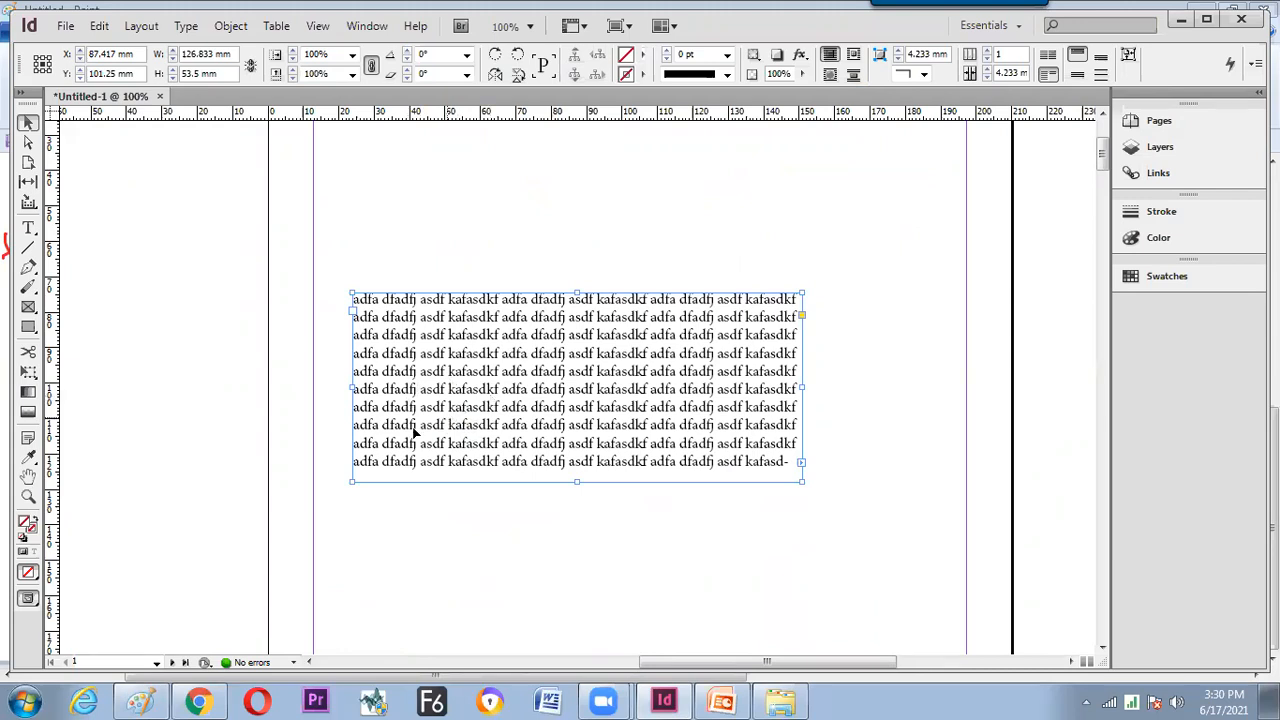
# Switch to Paint and handwrite "Overflow Text" in green in a blank area beside the existing notes.
pyautogui.hotkey('alt', 'Tab')
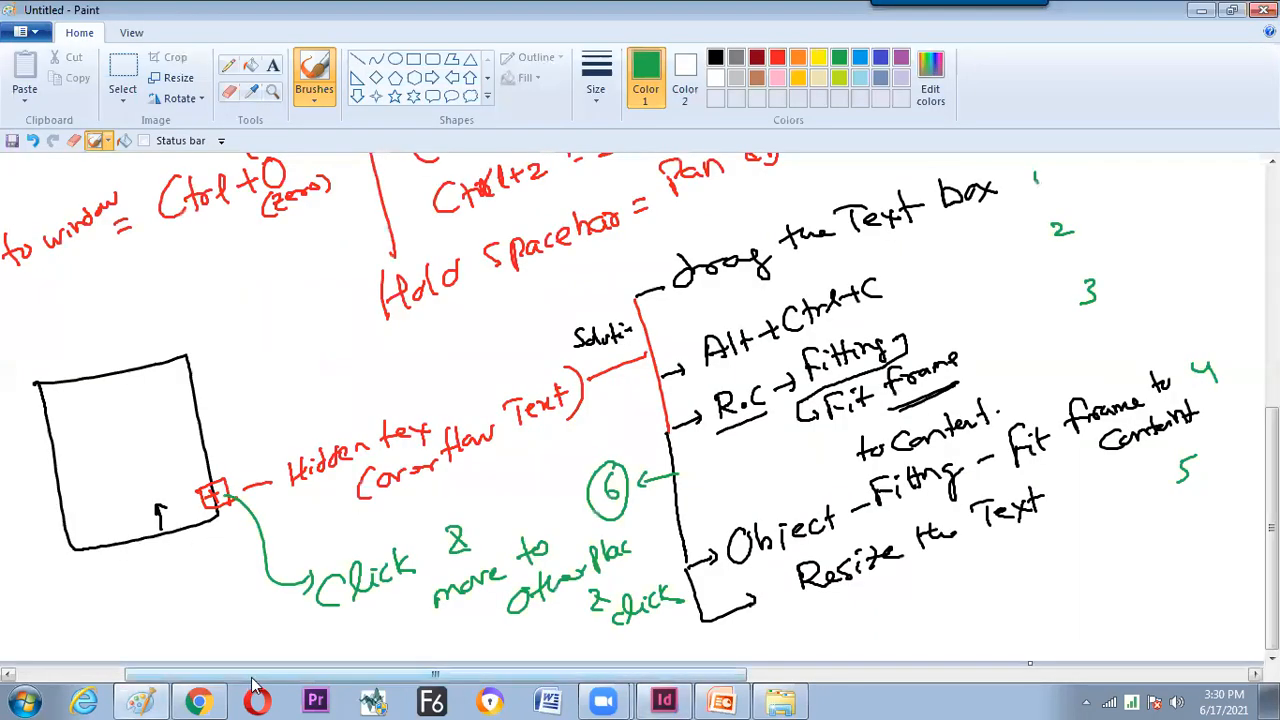
pyautogui.moveTo(252, 676); pyautogui.dragTo(638, 676)
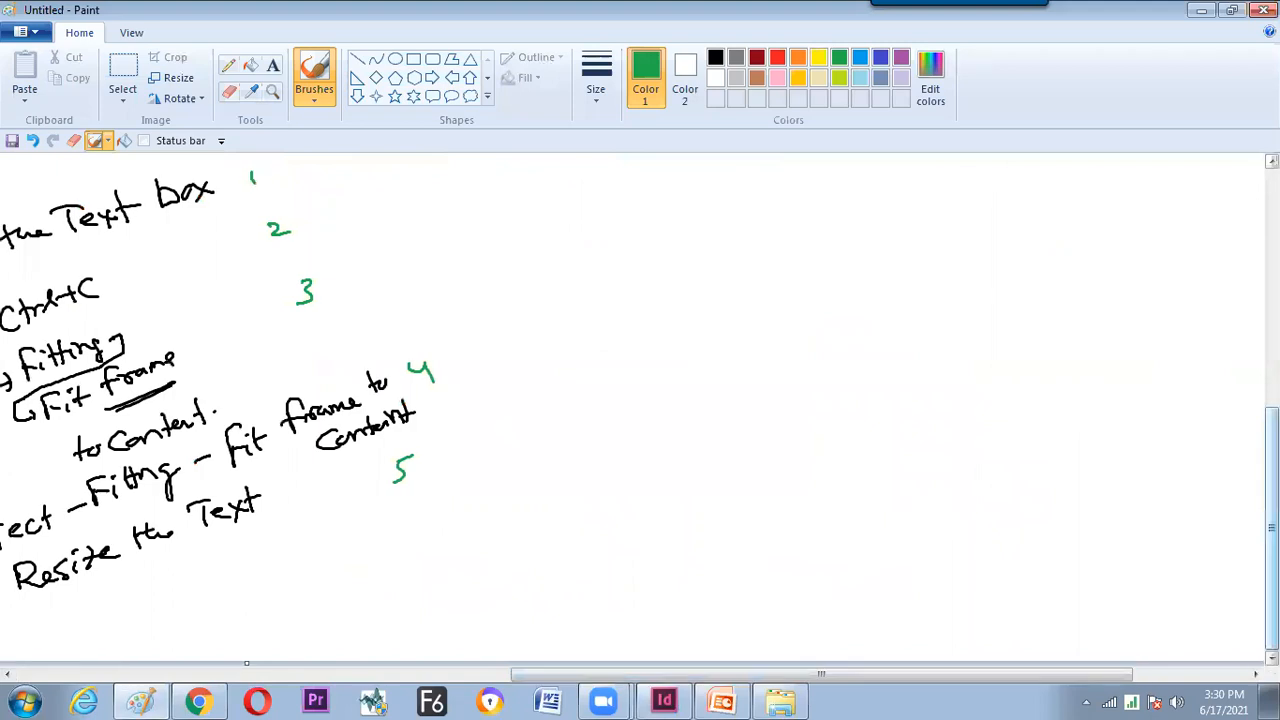
pyautogui.scroll(5, 732, 455)
pyautogui.scroll(1, 280, 273)
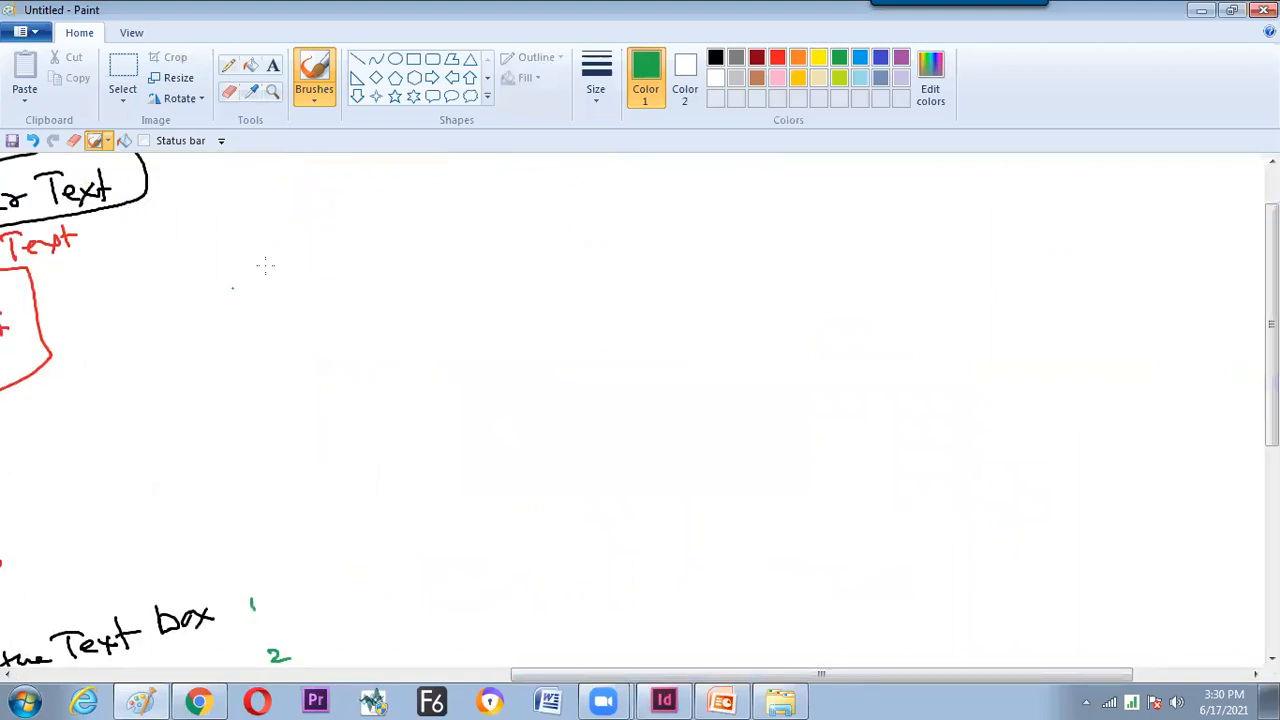
pyautogui.moveTo(327, 238)
pyautogui.mouseDown()
pyautogui.moveTo(406, 219)
pyautogui.moveTo(412, 237)
pyautogui.moveTo(396, 232)
pyautogui.moveTo(419, 217)
pyautogui.moveTo(419, 244)
pyautogui.moveTo(463, 223)
pyautogui.mouseUp()
pyautogui.moveTo(483, 212)
pyautogui.mouseDown()
pyautogui.moveTo(486, 232)
pyautogui.moveTo(497, 208)
pyautogui.mouseUp()
pyautogui.moveTo(497, 221); pyautogui.dragTo(531, 222)
pyautogui.moveTo(528, 211)
pyautogui.mouseDown()
pyautogui.moveTo(514, 232)
pyautogui.moveTo(541, 234)
pyautogui.mouseUp()
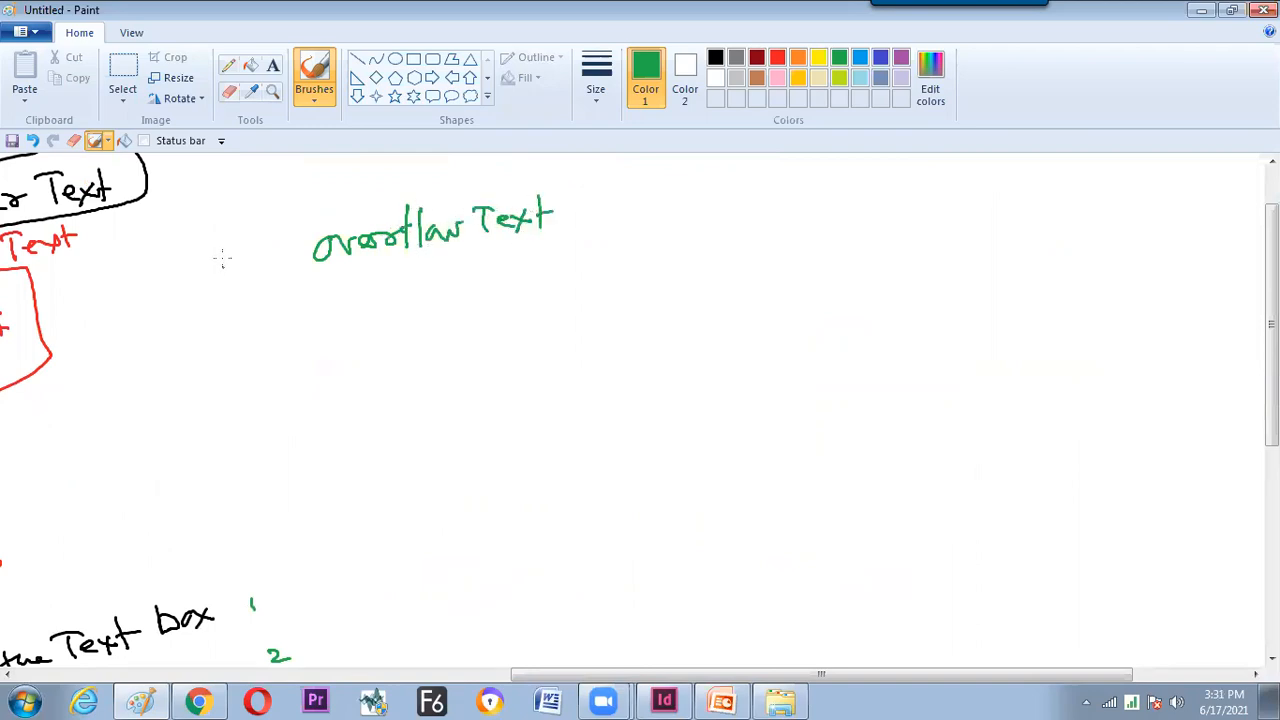
# Handwrite "Fit frame to Content" below the Overflow Text line and mark the list lines with arrowheads.
pyautogui.moveTo(246, 331); pyautogui.dragTo(243, 349)
pyautogui.moveTo(333, 298); pyautogui.dragTo(332, 326)
pyautogui.moveTo(331, 296); pyautogui.dragTo(364, 312)
pyautogui.moveTo(356, 302); pyautogui.dragTo(530, 280)
pyautogui.moveTo(518, 268); pyautogui.dragTo(550, 268)
pyautogui.moveTo(592, 234)
pyautogui.mouseDown()
pyautogui.moveTo(594, 260)
pyautogui.moveTo(658, 232)
pyautogui.mouseUp()
pyautogui.moveTo(662, 218); pyautogui.dragTo(666, 238)
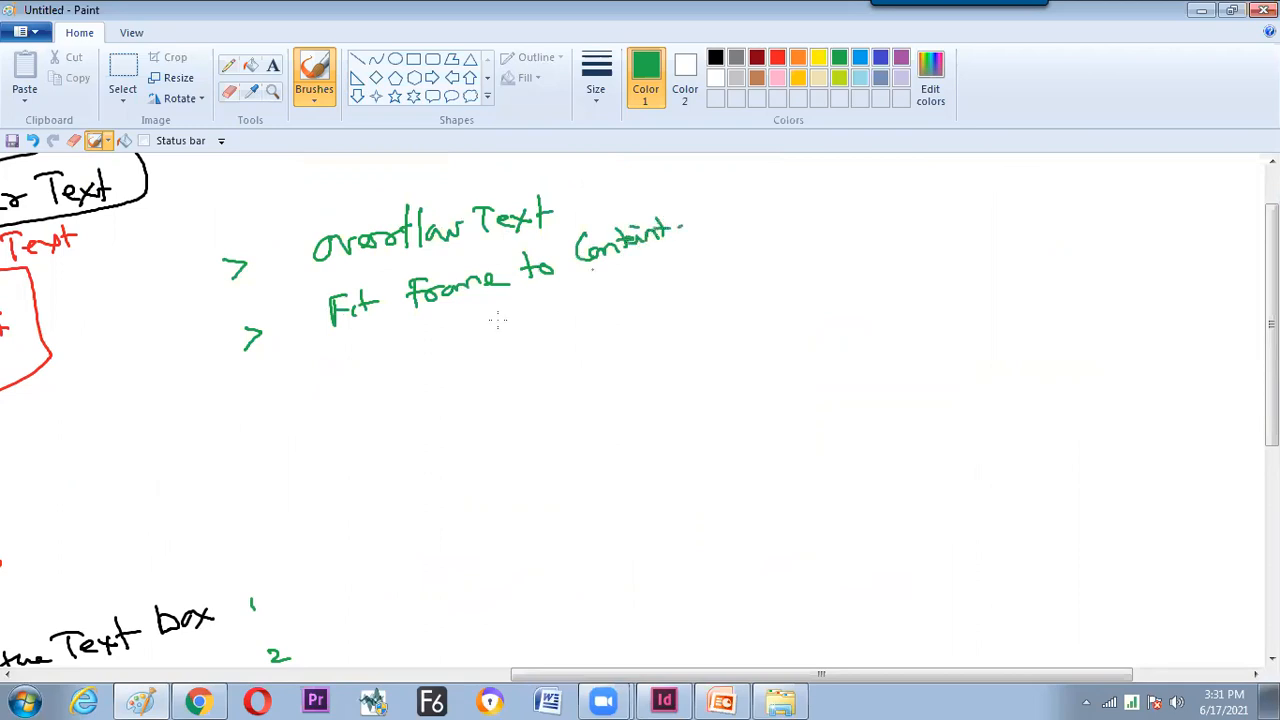
# Add a third arrowhead and handwrite "Fill Placeholder Text" as the next line of the list.
pyautogui.moveTo(268, 401); pyautogui.dragTo(265, 418)
pyautogui.moveTo(336, 368); pyautogui.dragTo(352, 362)
pyautogui.moveTo(338, 377); pyautogui.dragTo(364, 390)
pyautogui.moveTo(377, 352)
pyautogui.mouseDown()
pyautogui.moveTo(377, 388)
pyautogui.moveTo(393, 378)
pyautogui.mouseUp()
pyautogui.moveTo(458, 340); pyautogui.dragTo(469, 363)
pyautogui.moveTo(458, 330); pyautogui.dragTo(486, 349)
pyautogui.moveTo(502, 328); pyautogui.dragTo(523, 333)
pyautogui.moveTo(528, 324); pyautogui.dragTo(544, 325)
pyautogui.moveTo(545, 303); pyautogui.dragTo(578, 314)
pyautogui.moveTo(584, 284)
pyautogui.mouseDown()
pyautogui.moveTo(586, 316)
pyautogui.moveTo(600, 302)
pyautogui.mouseUp()
pyautogui.moveTo(607, 283)
pyautogui.mouseDown()
pyautogui.moveTo(607, 302)
pyautogui.moveTo(624, 286)
pyautogui.mouseUp()
pyautogui.moveTo(628, 294); pyautogui.dragTo(664, 280)
pyautogui.moveTo(650, 262)
pyautogui.mouseDown()
pyautogui.moveTo(678, 250)
pyautogui.moveTo(694, 262)
pyautogui.mouseUp()
pyautogui.moveTo(684, 256); pyautogui.dragTo(714, 278)
pyautogui.moveTo(706, 262); pyautogui.dragTo(720, 258)
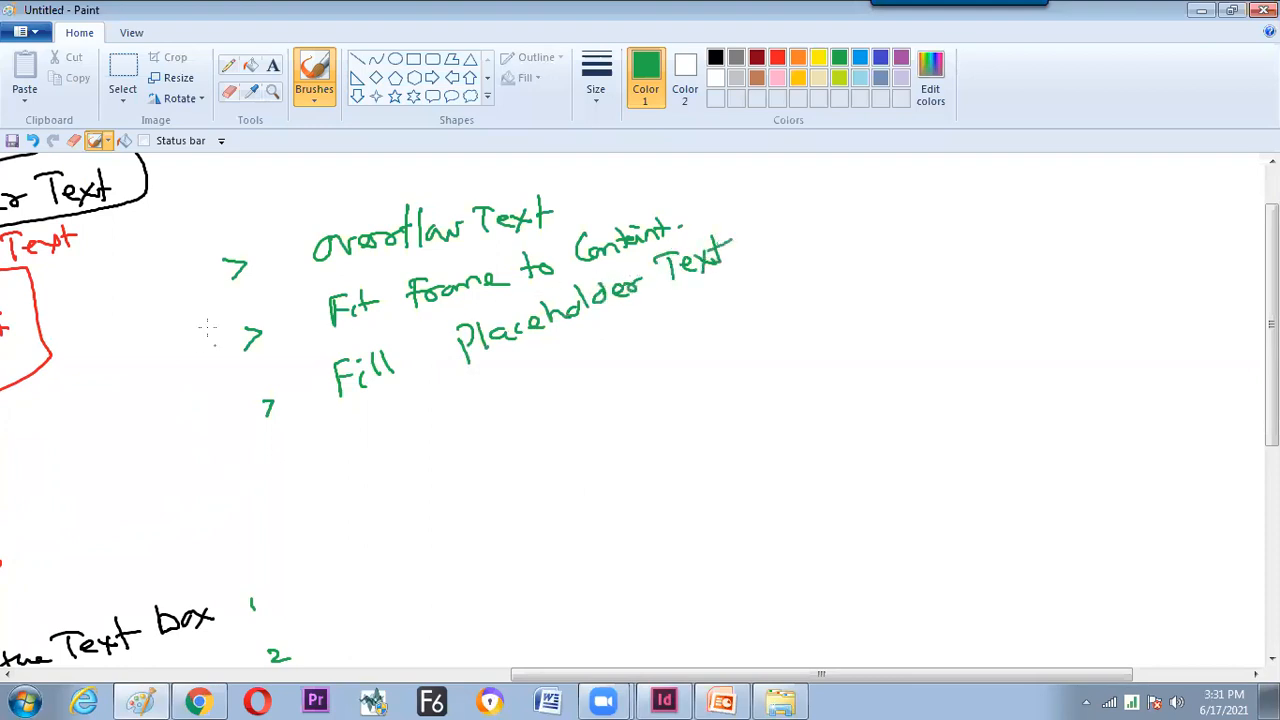
# Complete the three arrows beside the list lines and write a circled "R.C" next to the list.
pyautogui.moveTo(204, 280); pyautogui.dragTo(240, 264)
pyautogui.moveTo(258, 337); pyautogui.dragTo(208, 349)
pyautogui.moveTo(237, 420); pyautogui.dragTo(272, 405)
pyautogui.moveTo(801, 220); pyautogui.dragTo(797, 238)
pyautogui.moveTo(795, 222)
pyautogui.mouseDown()
pyautogui.moveTo(815, 237)
pyautogui.moveTo(842, 232)
pyautogui.mouseUp()
pyautogui.click(821, 232)
pyautogui.moveTo(842, 198)
pyautogui.mouseDown()
pyautogui.moveTo(832, 255)
pyautogui.moveTo(815, 198)
pyautogui.mouseUp()
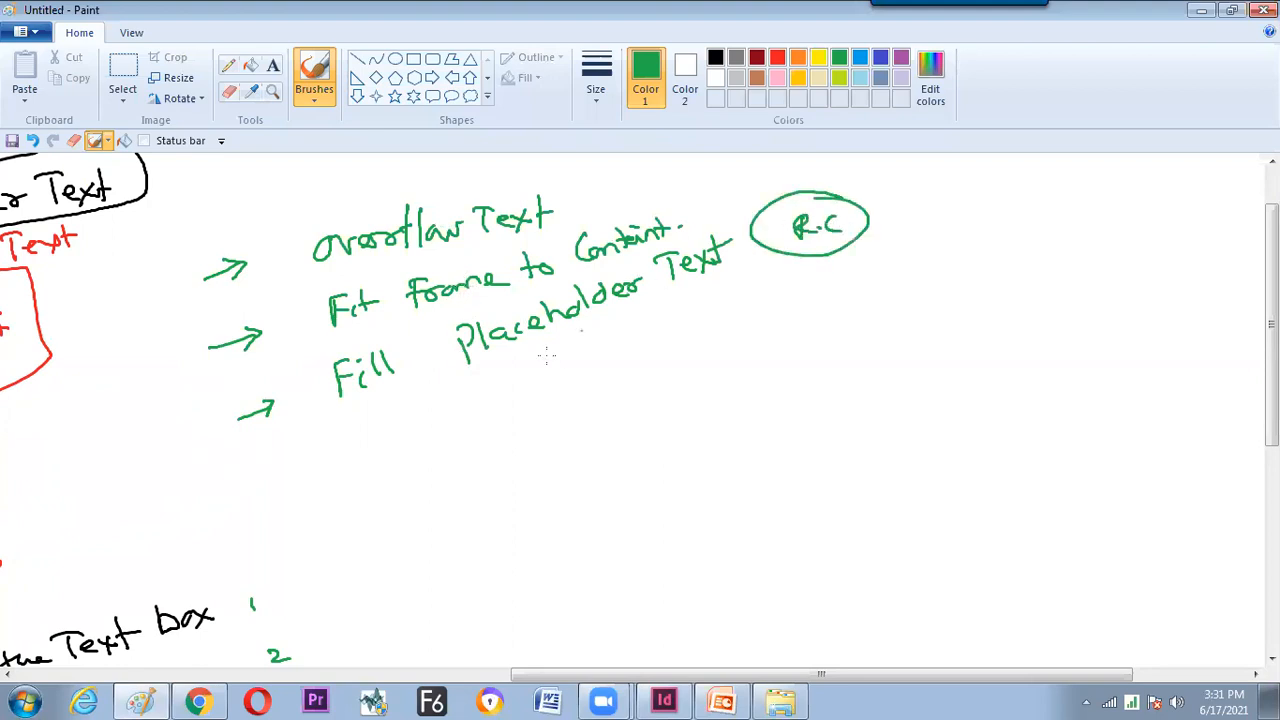
# Handwrite "(click & move)" in parentheses after the Overflow Text line.
pyautogui.moveTo(598, 181)
pyautogui.mouseDown()
pyautogui.moveTo(592, 203)
pyautogui.moveTo(612, 200)
pyautogui.mouseUp()
pyautogui.moveTo(618, 186); pyautogui.dragTo(645, 190)
pyautogui.moveTo(653, 176)
pyautogui.mouseDown()
pyautogui.moveTo(650, 188)
pyautogui.moveTo(784, 172)
pyautogui.mouseUp()
pyautogui.moveTo(786, 166); pyautogui.dragTo(808, 176)
pyautogui.moveTo(580, 176); pyautogui.dragTo(570, 212)
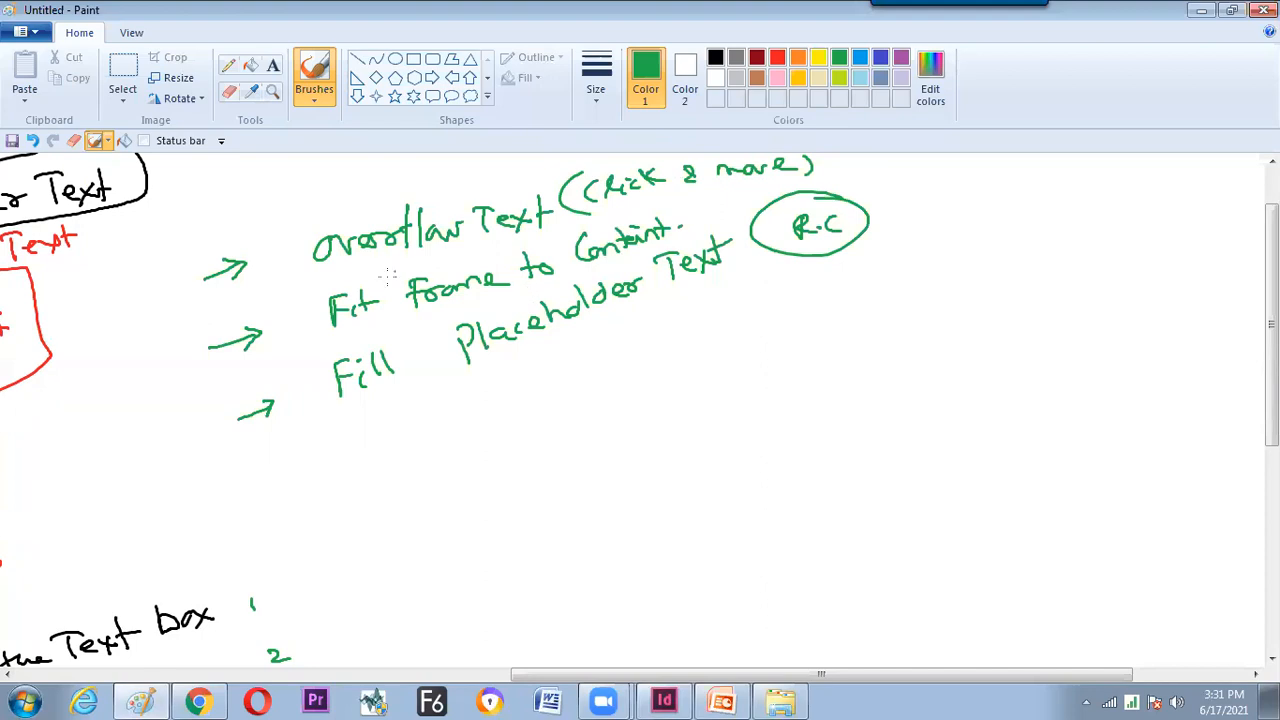
# Switch to InDesign and cut the text frame with the repeated sample text from page 1.
pyautogui.hotkey('alt', 'Tab')
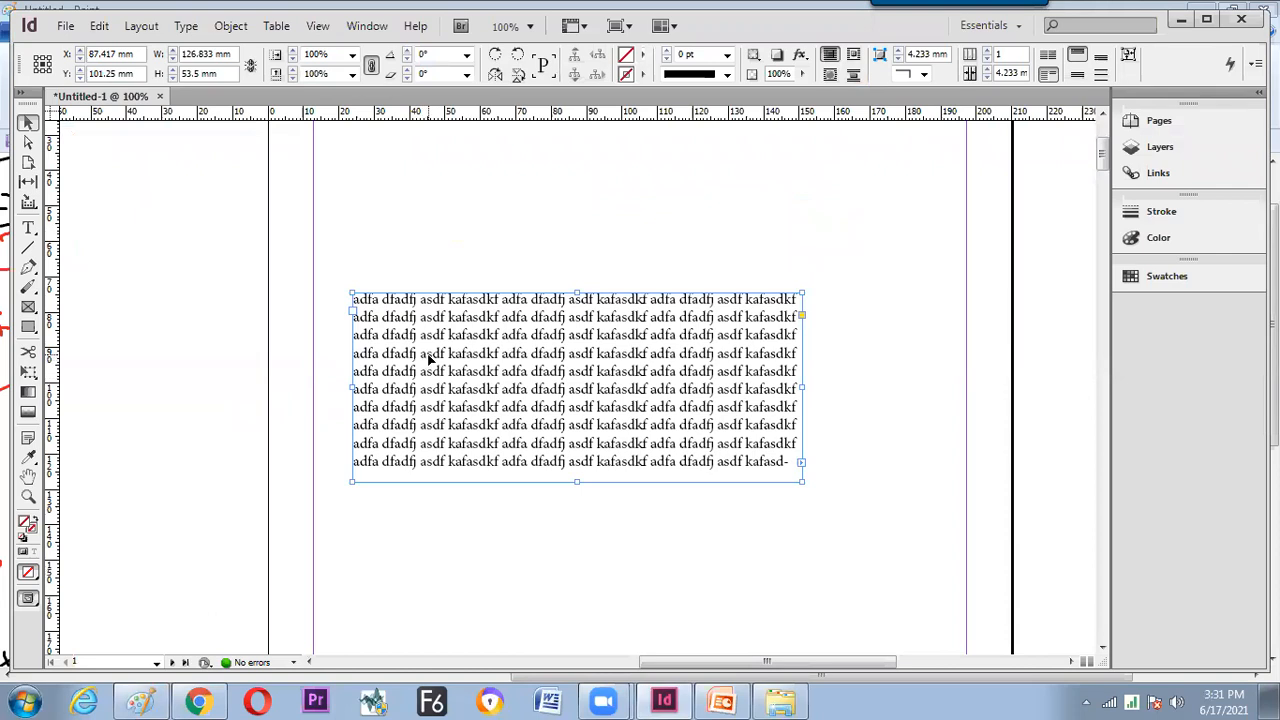
pyautogui.doubleClick(422, 358)
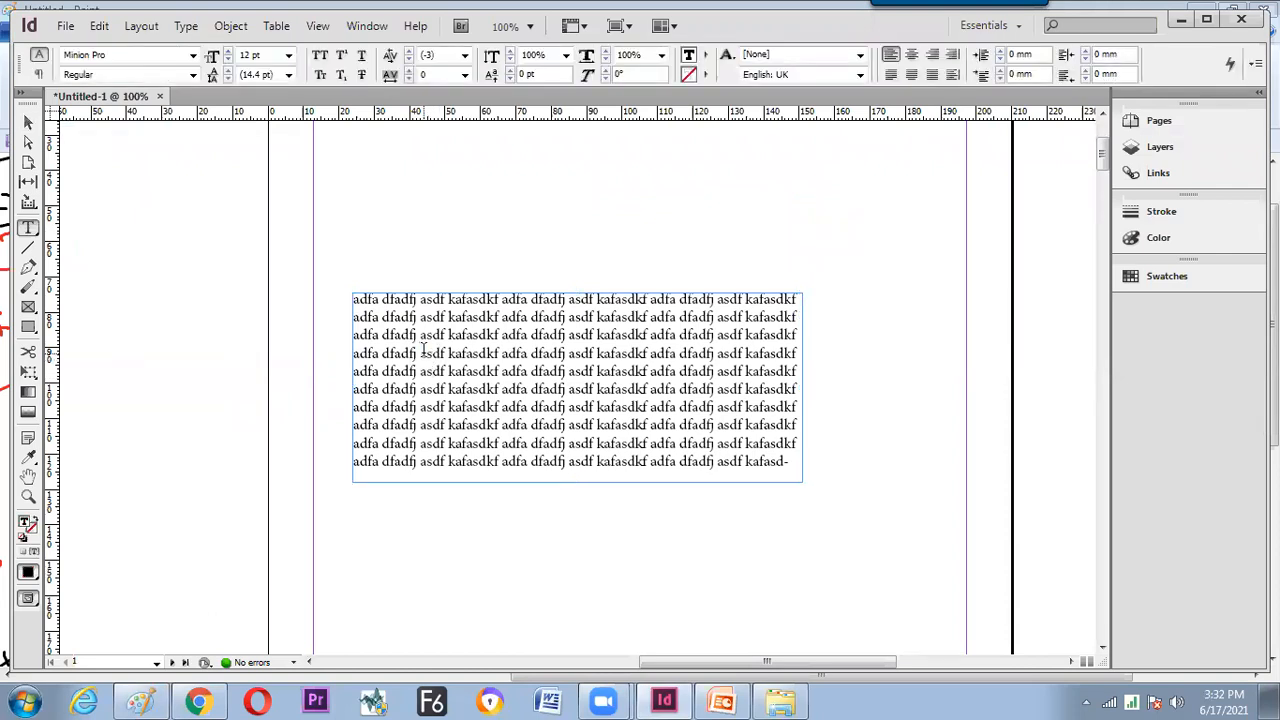
pyautogui.click(26, 122)
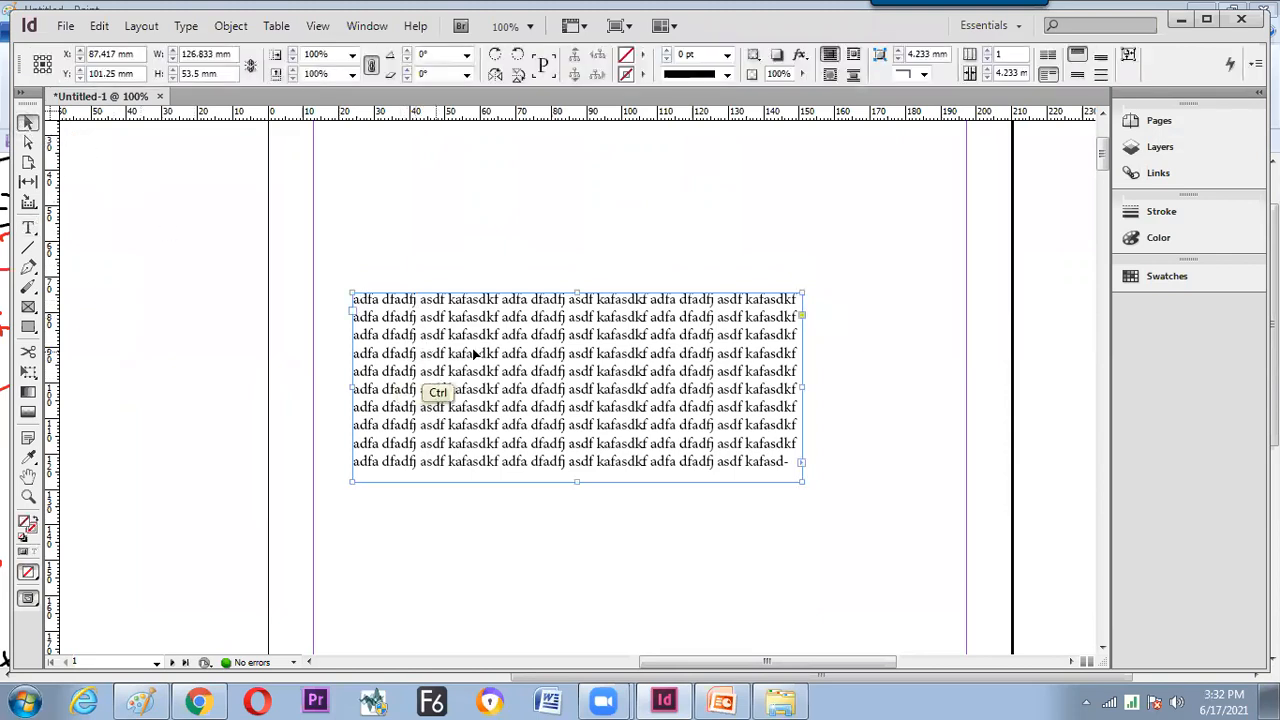
pyautogui.hotkey('ctrl', 'x')
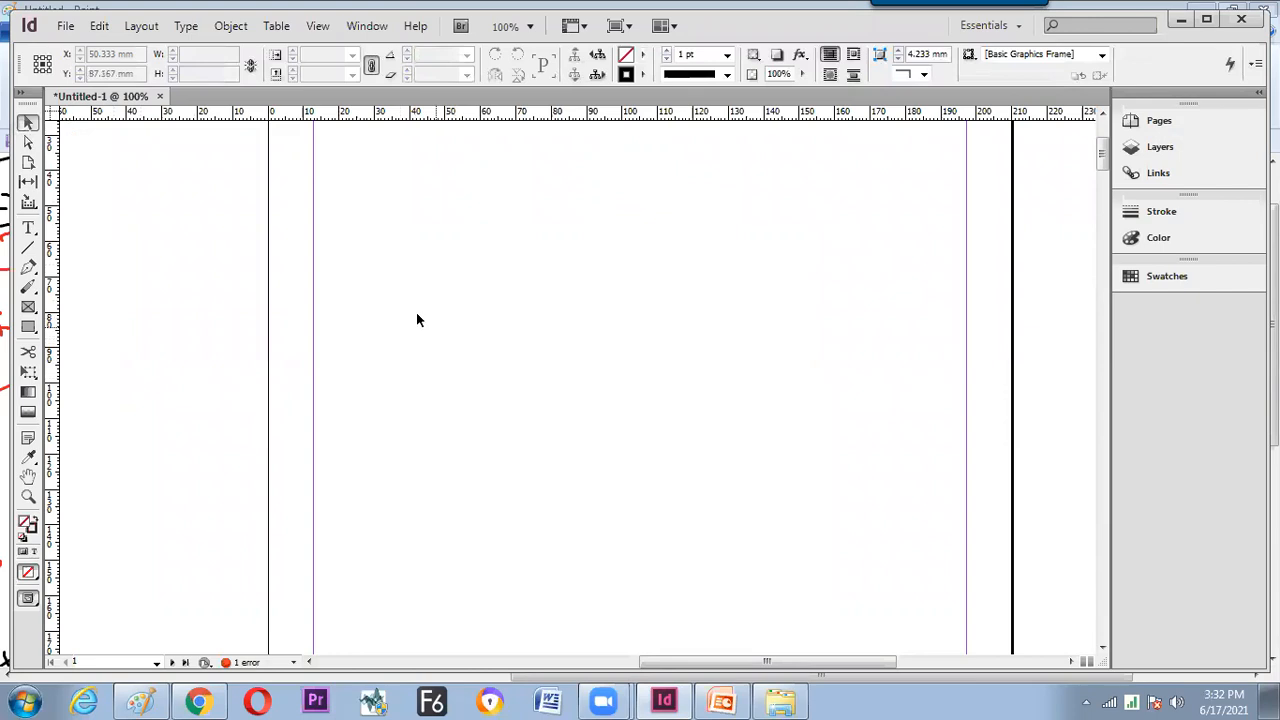
# Draw a text frame about 61.7 × 75.8 mm on page 1, fill it with placeholder text and shift it slightly down and left.
pyautogui.click(28, 228)
pyautogui.moveTo(406, 189); pyautogui.dragTo(624, 457)
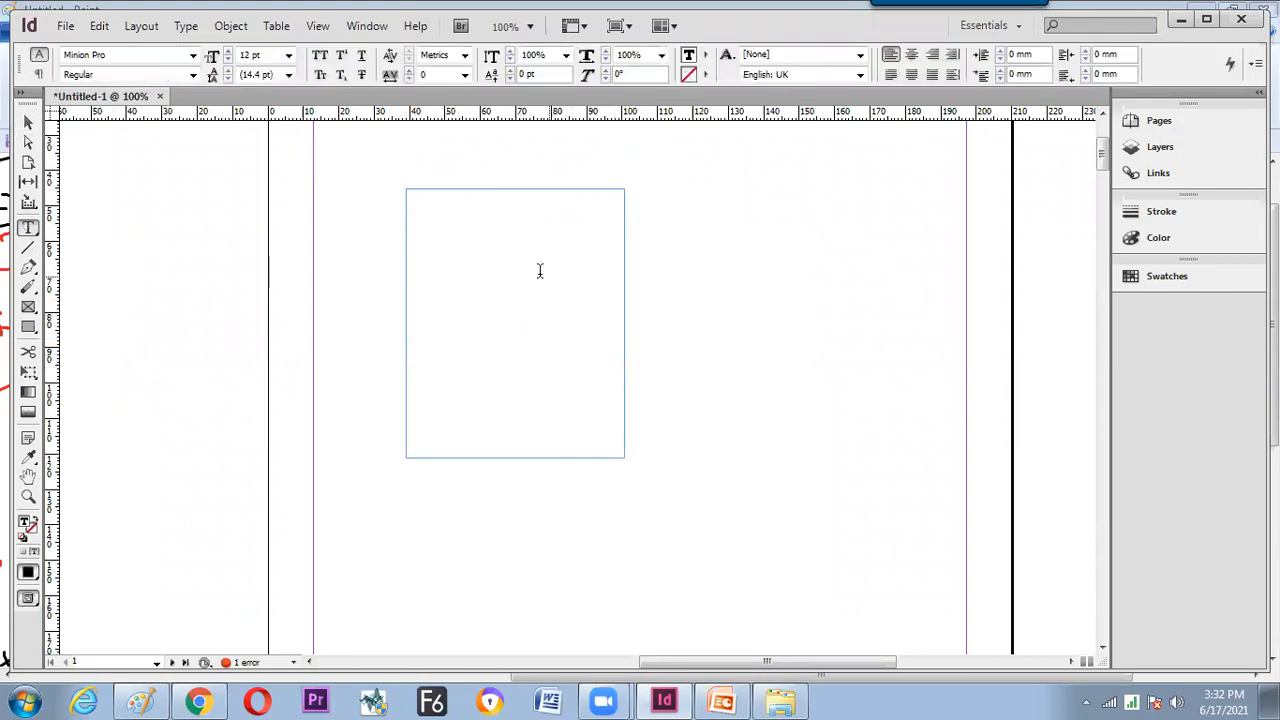
pyautogui.rightClick(499, 295)
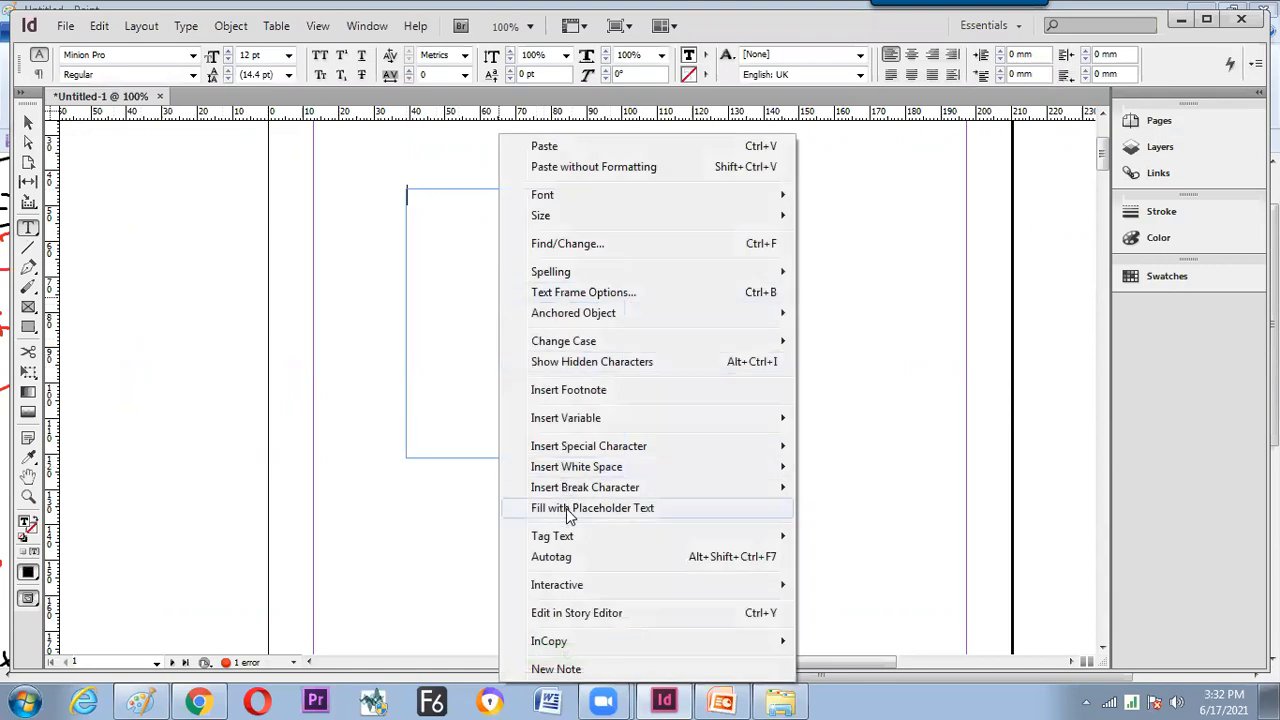
pyautogui.click(569, 510)
pyautogui.click(28, 121)
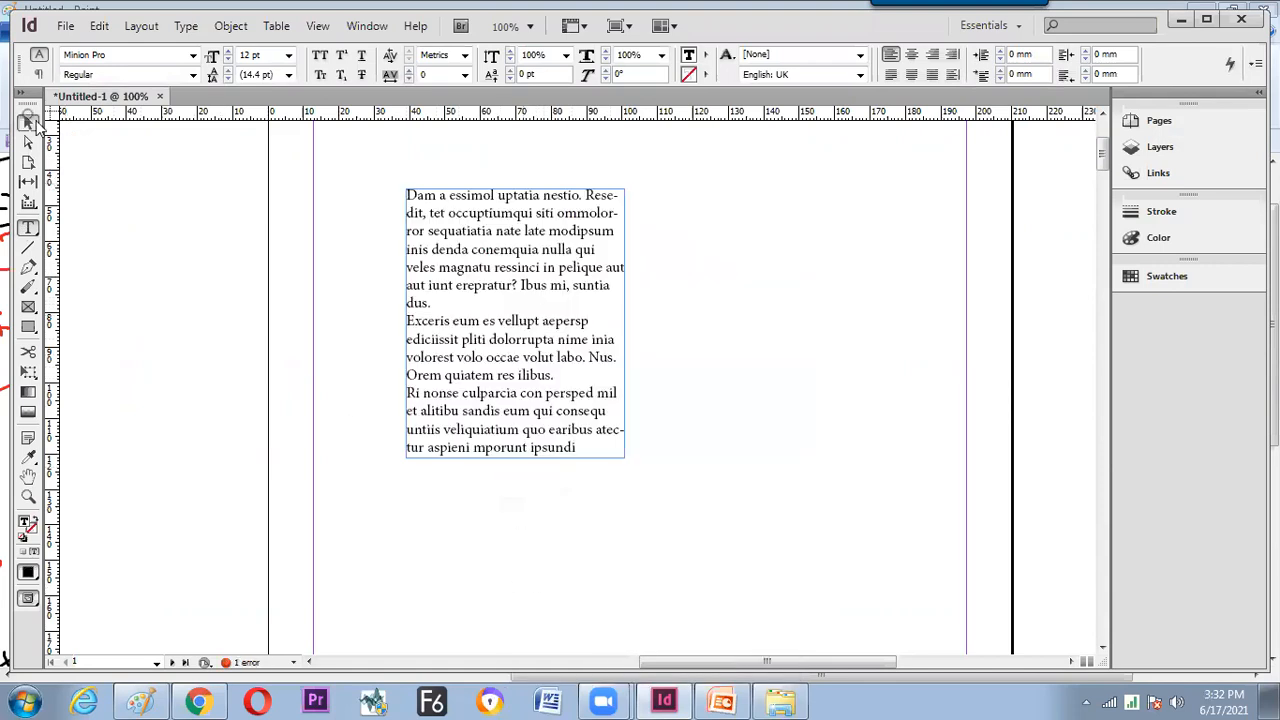
pyautogui.moveTo(504, 276)
pyautogui.mouseDown()
pyautogui.moveTo(536, 281)
pyautogui.moveTo(487, 285)
pyautogui.mouseUp()
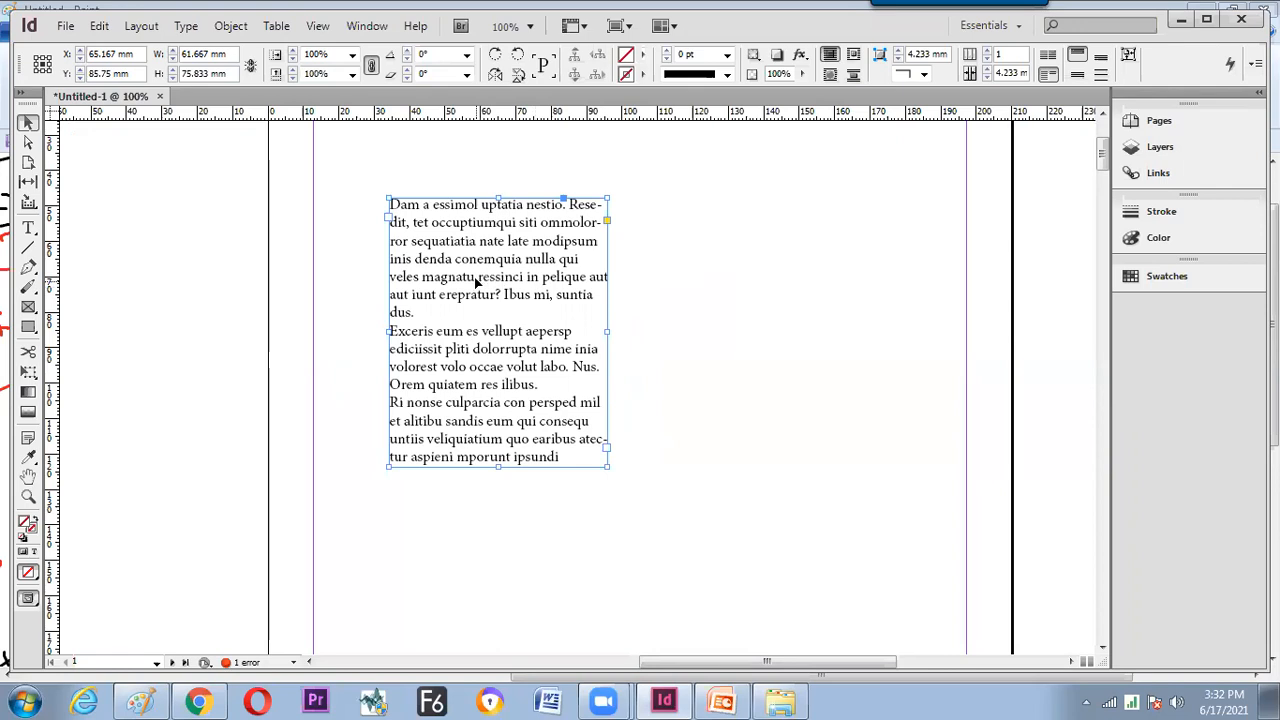
# Highlight the first paragraph and the following paragraphs of the placeholder text in turn to examine them.
pyautogui.doubleClick(456, 241)
pyautogui.moveTo(412, 241); pyautogui.dragTo(479, 242)
pyautogui.click(461, 300)
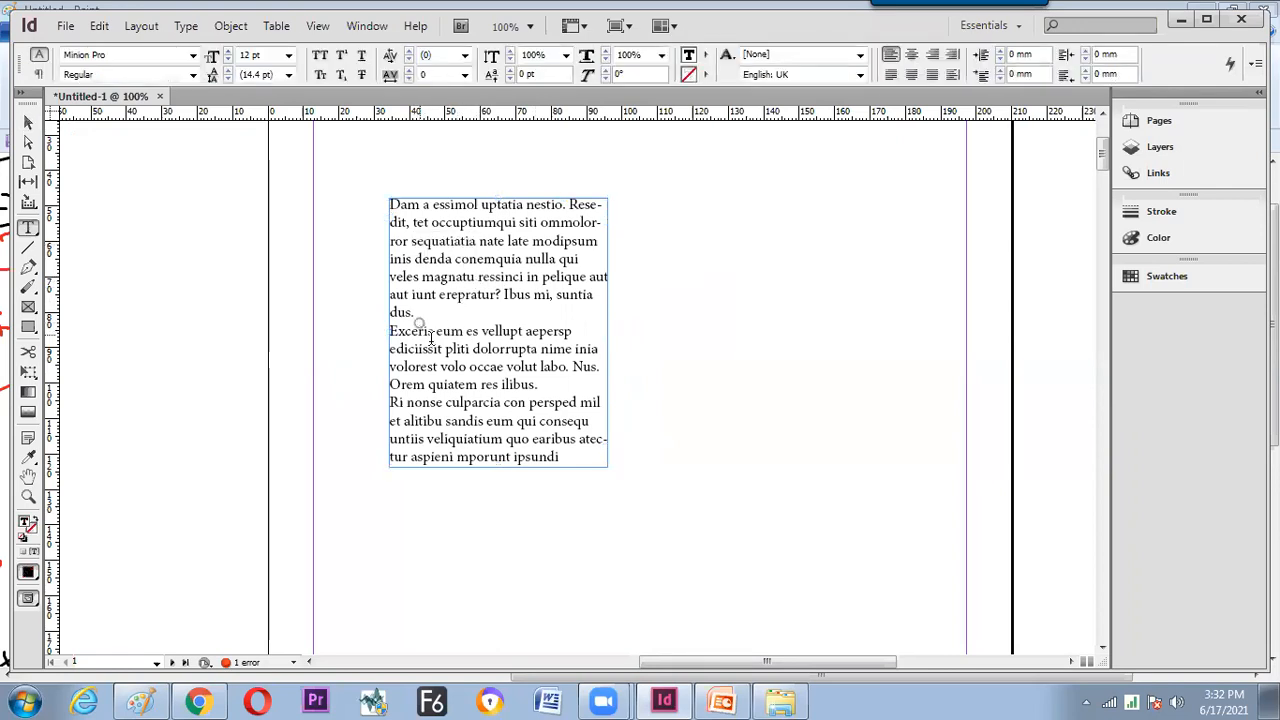
pyautogui.moveTo(414, 316); pyautogui.dragTo(363, 194)
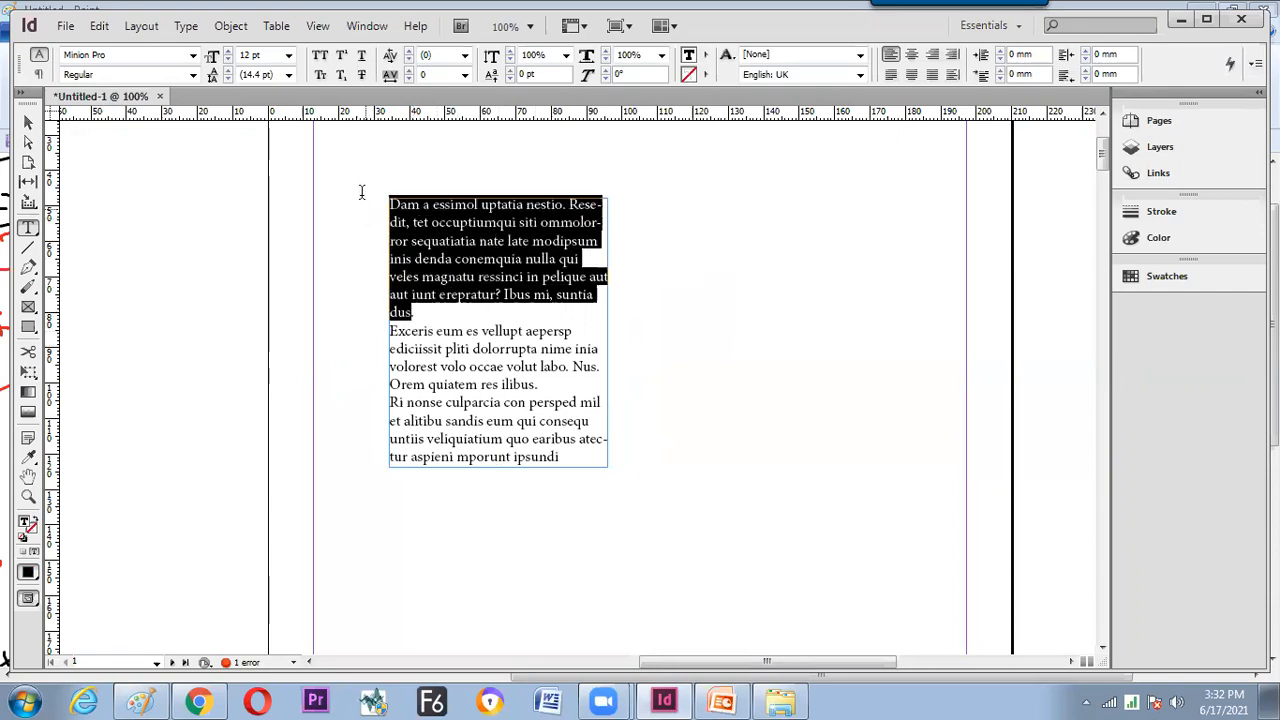
pyautogui.click(433, 325)
pyautogui.moveTo(391, 330); pyautogui.dragTo(457, 440)
pyautogui.click(461, 300)
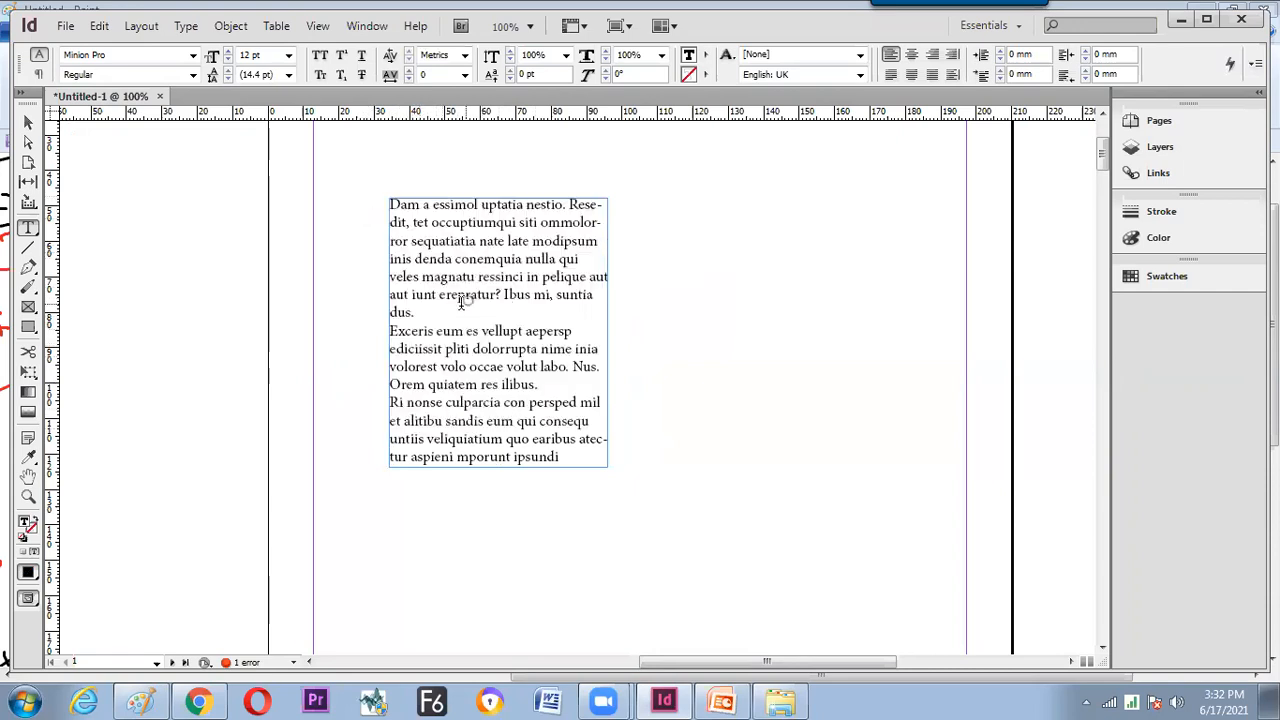
# Move the placeholder text frame to about X 68.8 mm, Y 84.9 mm.
pyautogui.click(28, 122)
pyautogui.moveTo(413, 227); pyautogui.dragTo(404, 232)
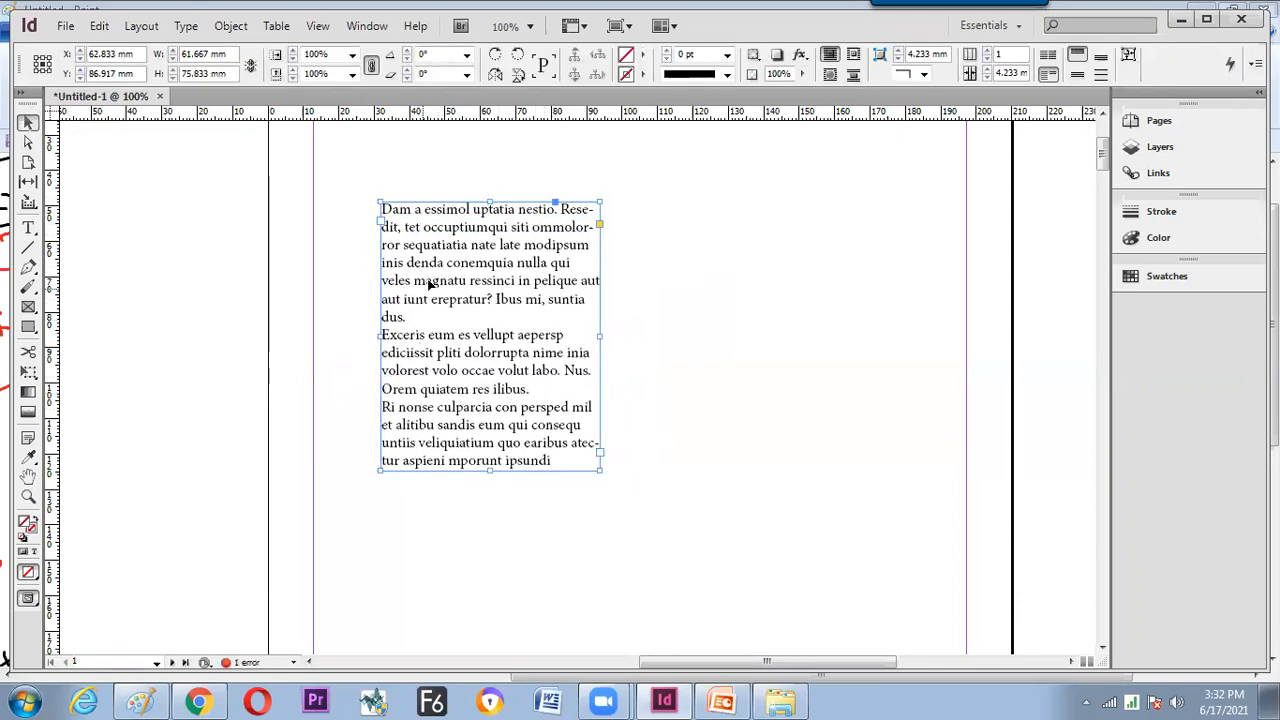
pyautogui.moveTo(435, 262); pyautogui.dragTo(456, 254)
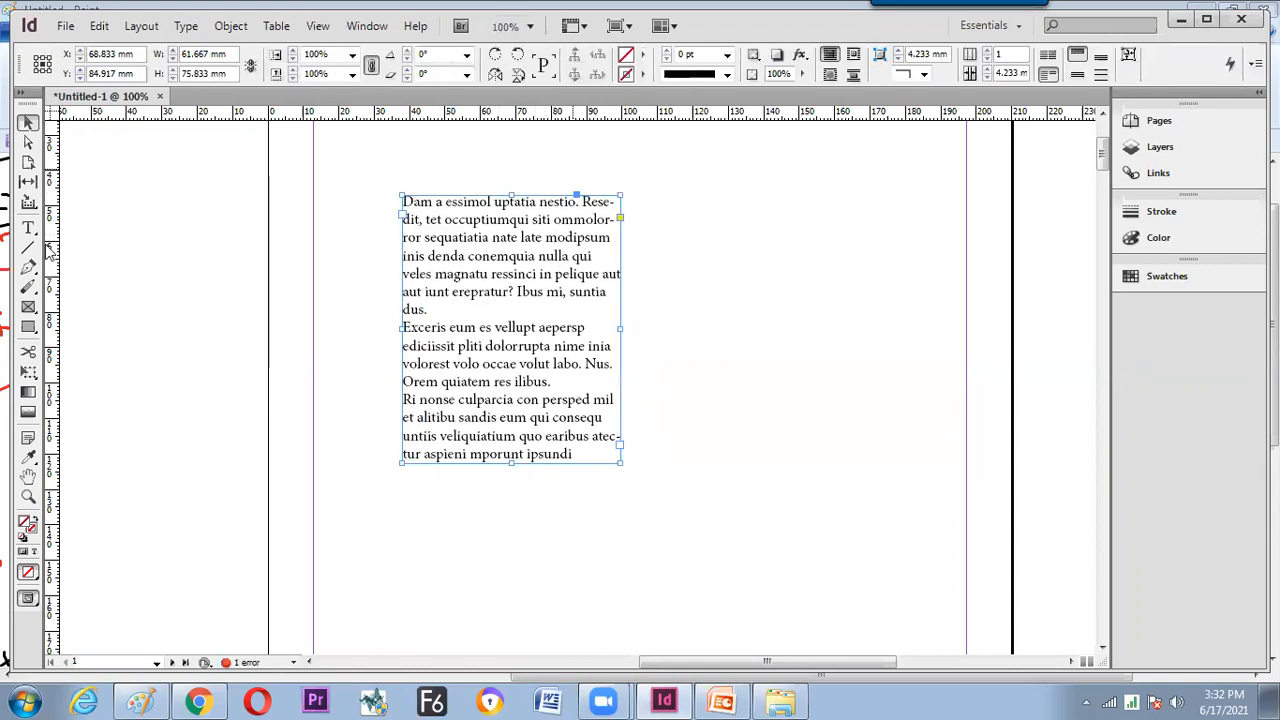
# Draw a rectangle about 30.7 × 37.5 mm on the pasteboard beside page 1, and select the placeholder text frame.
pyautogui.click(28, 328)
pyautogui.moveTo(146, 243); pyautogui.dragTo(256, 376)
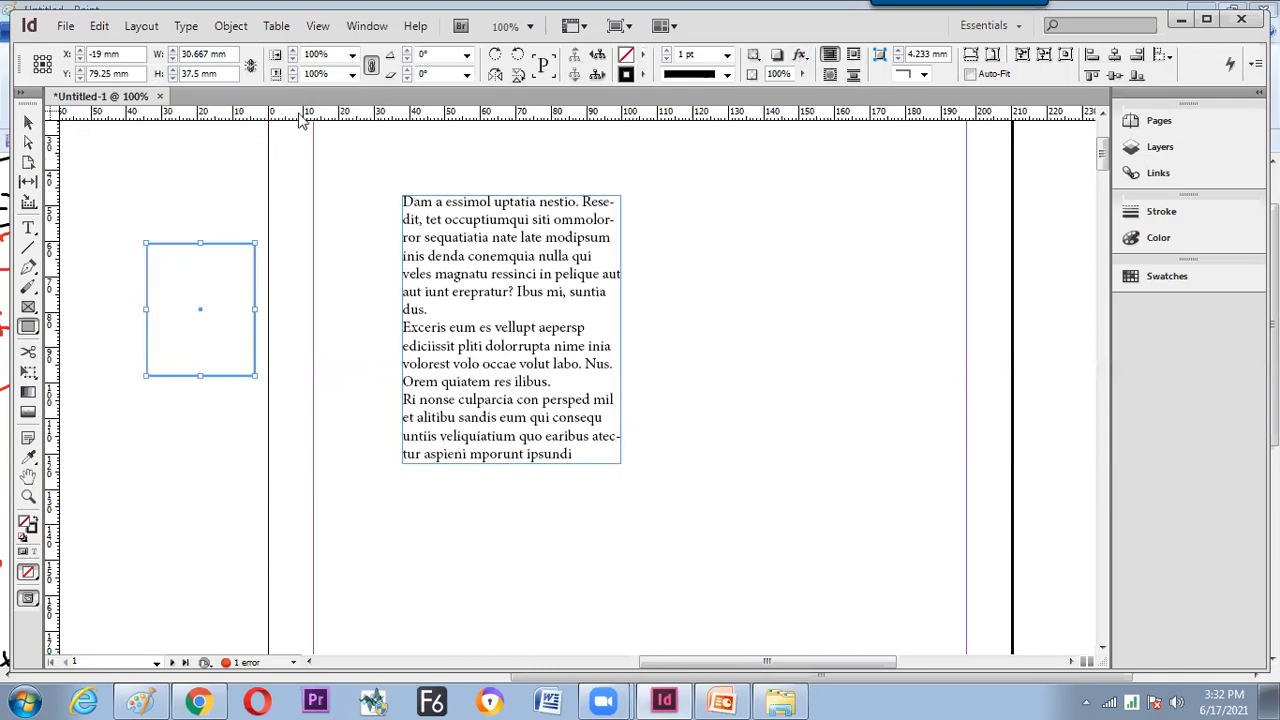
pyautogui.hotkey('ctrl', 'shift', 'a')
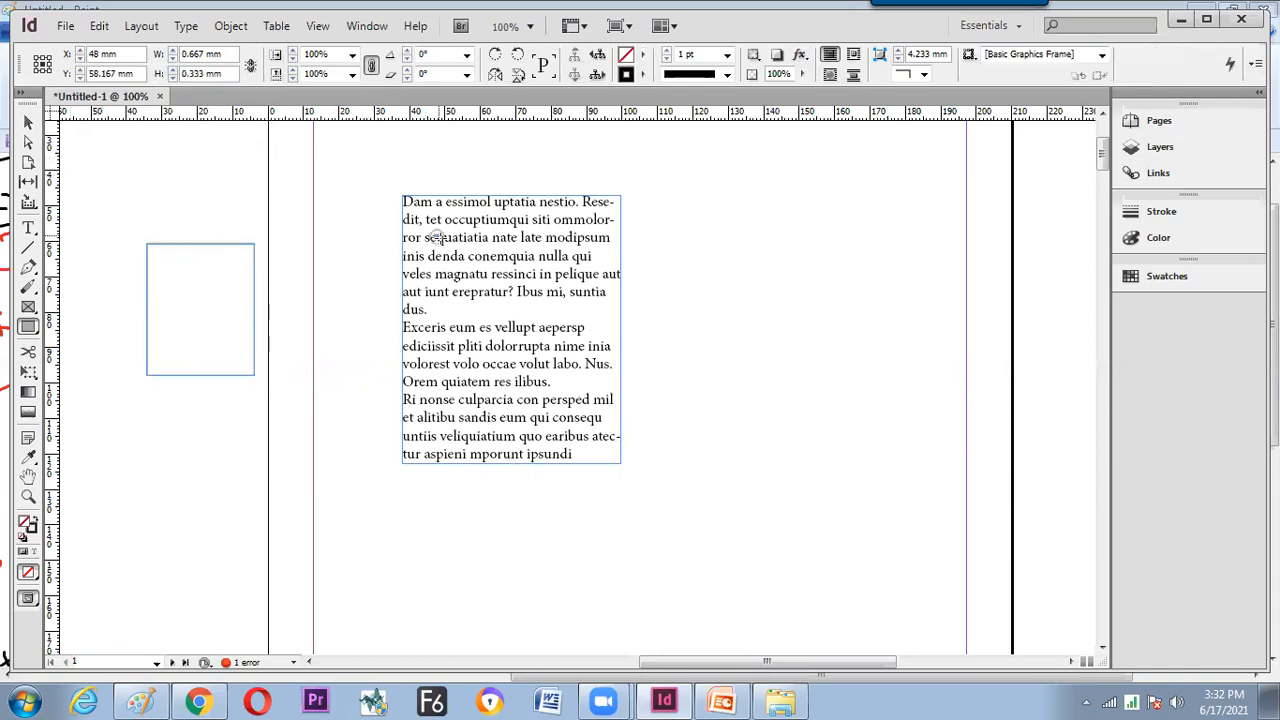
pyautogui.press('v')
pyautogui.click(476, 234)
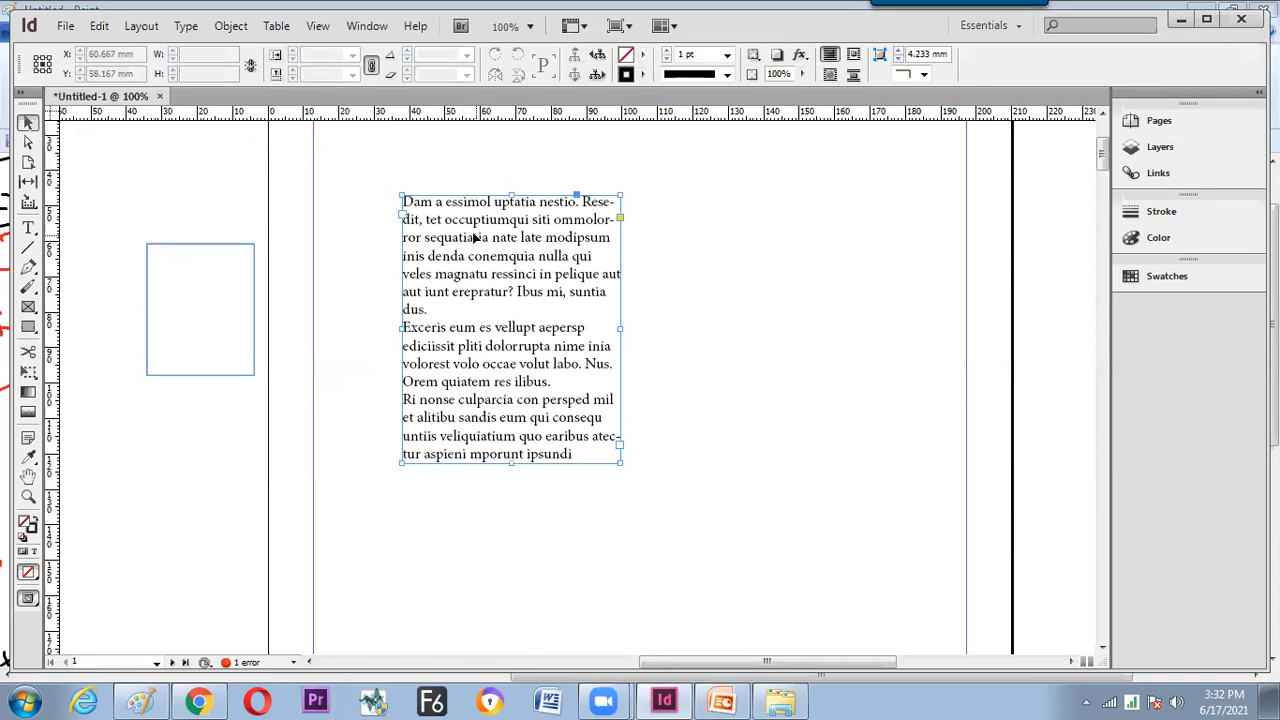
# Move the placeholder text frame against the left margin and place a copy beside it at about X 117.8 mm, Y 78.1 mm.
pyautogui.moveTo(471, 230); pyautogui.dragTo(395, 214)
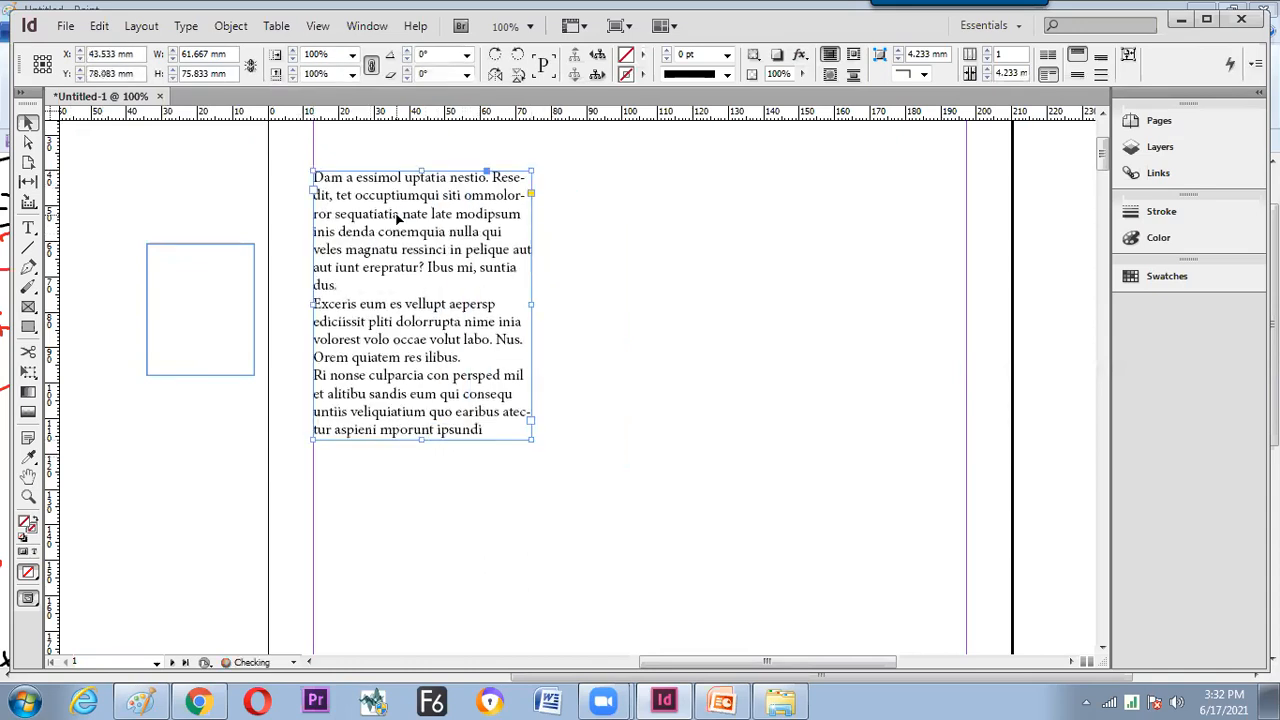
pyautogui.moveTo(390, 262); pyautogui.dragTo(652, 219)
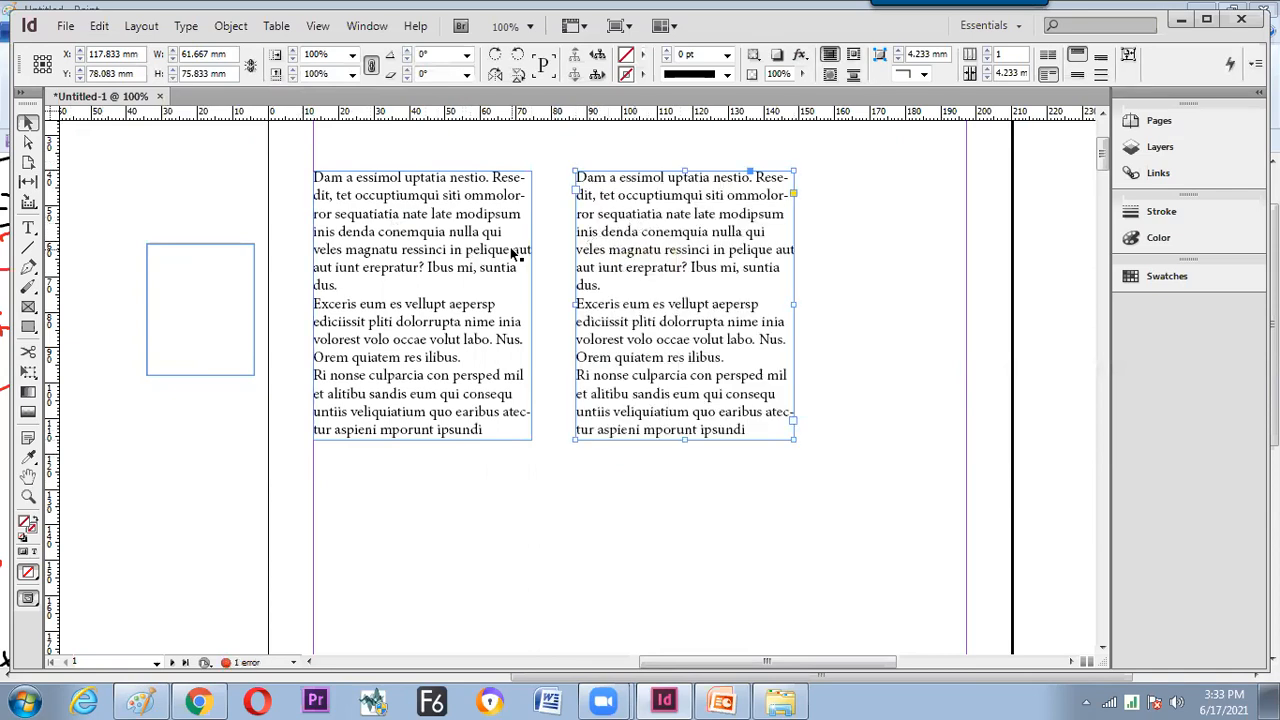
pyautogui.click(480, 230)
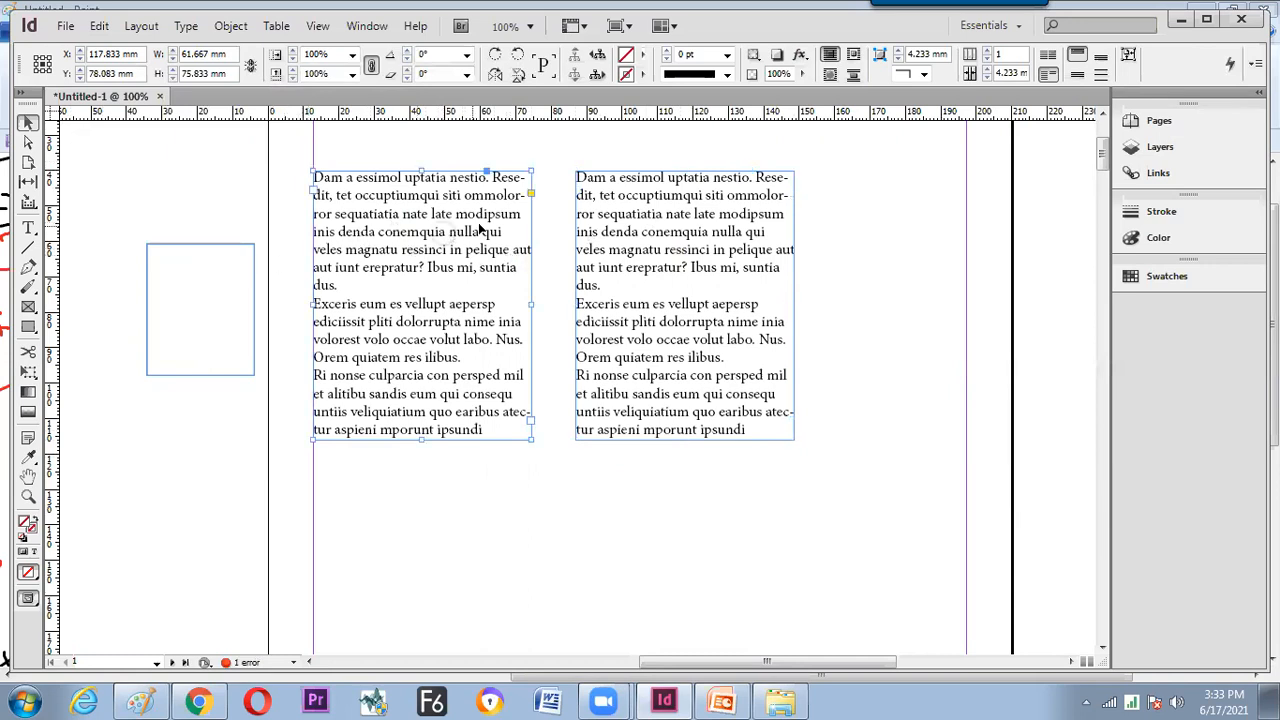
# Set the copied text frame to 2 columns and enlarge it to about 74.7 × 85.3 mm.
pyautogui.click(615, 216)
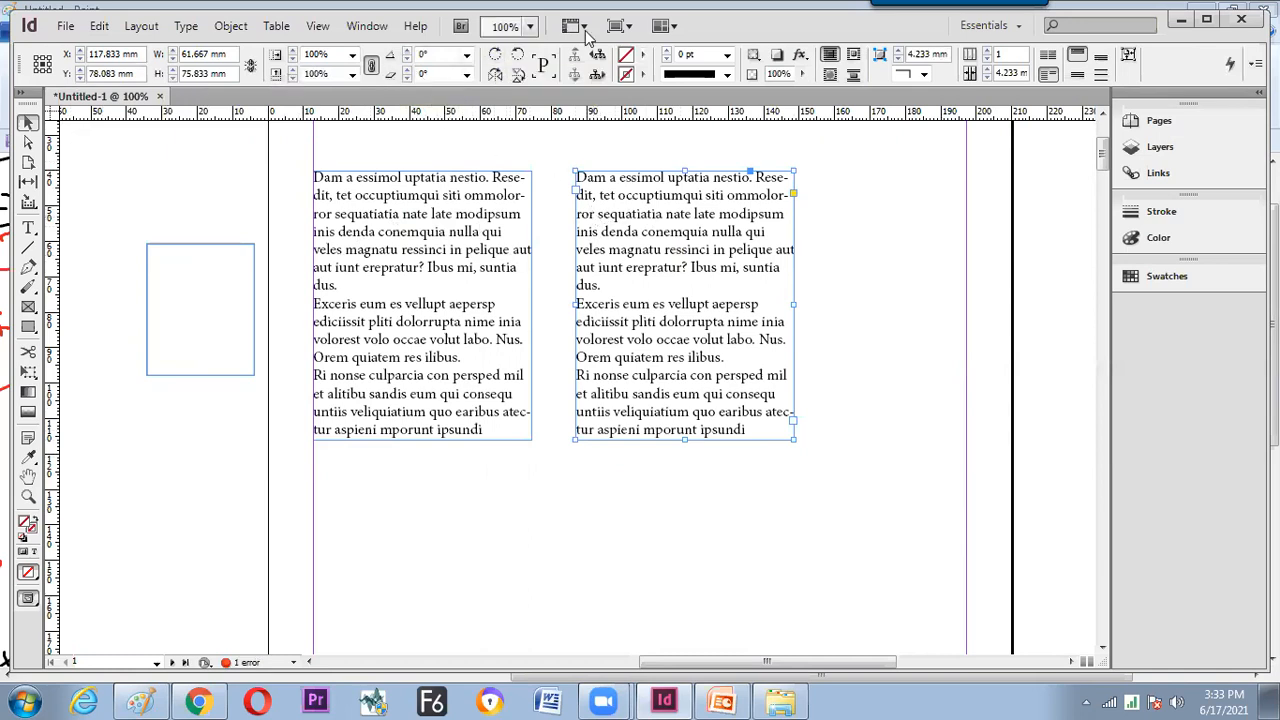
pyautogui.click(988, 54)
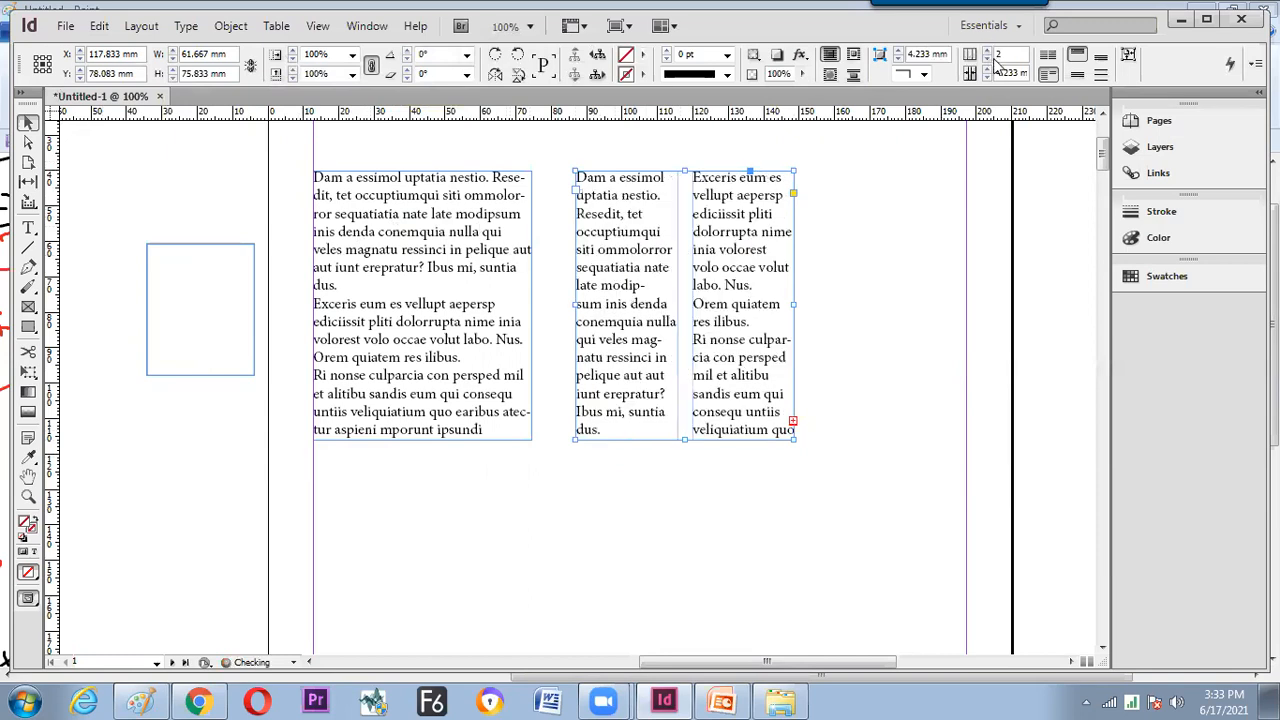
pyautogui.moveTo(794, 438); pyautogui.dragTo(840, 472)
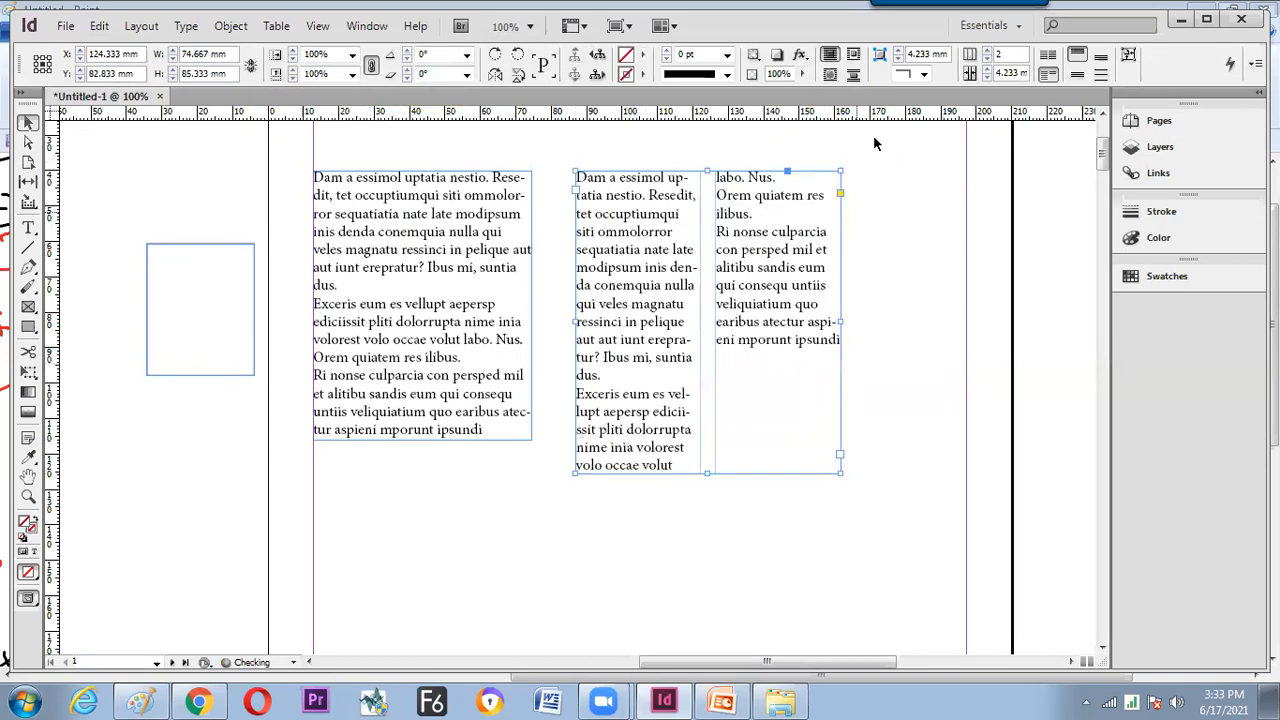
pyautogui.click(987, 51)
pyautogui.click(987, 59)
pyautogui.click(878, 272)
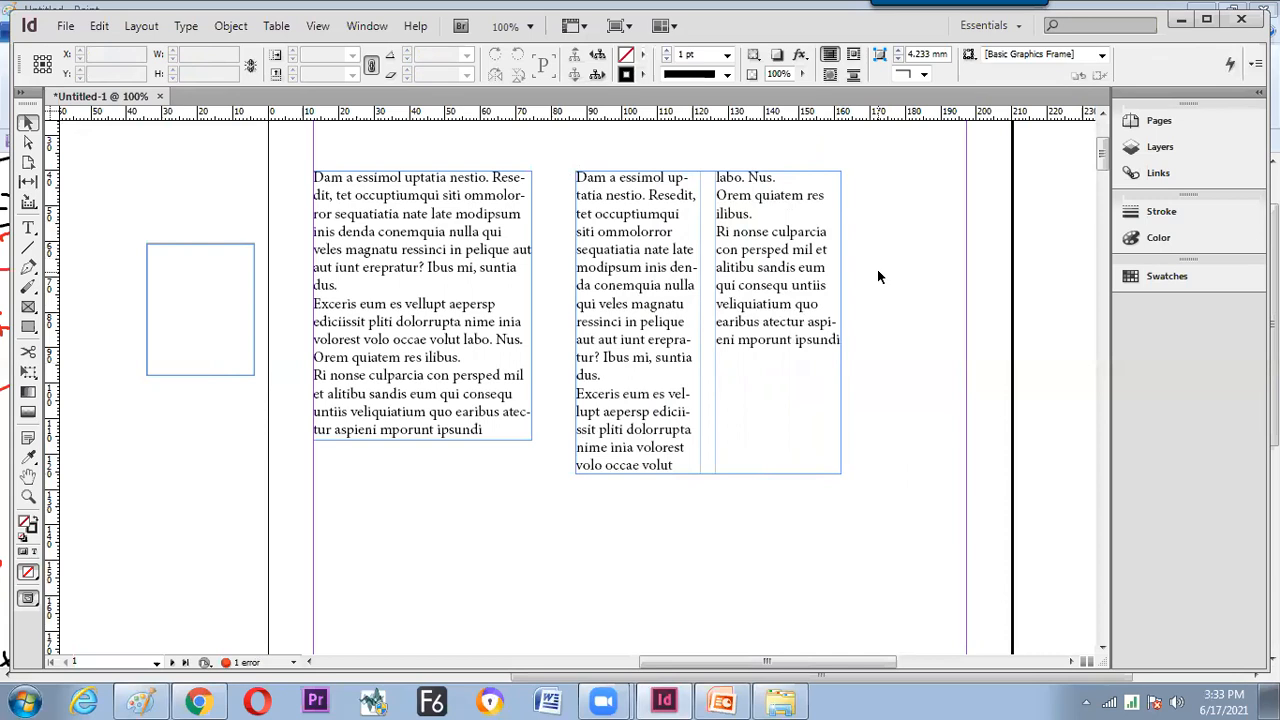
# Compare the options offered for the two-column frame as an object with those offered while editing its text.
pyautogui.click(790, 300)
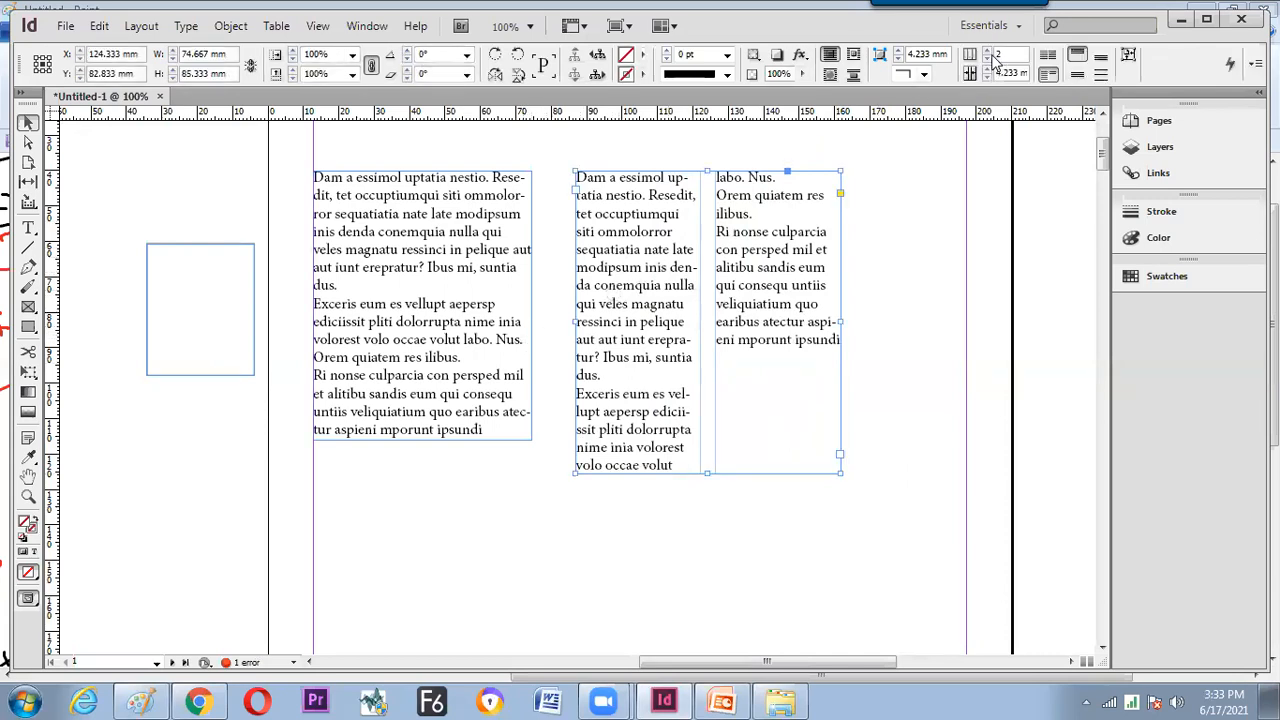
pyautogui.doubleClick(646, 267)
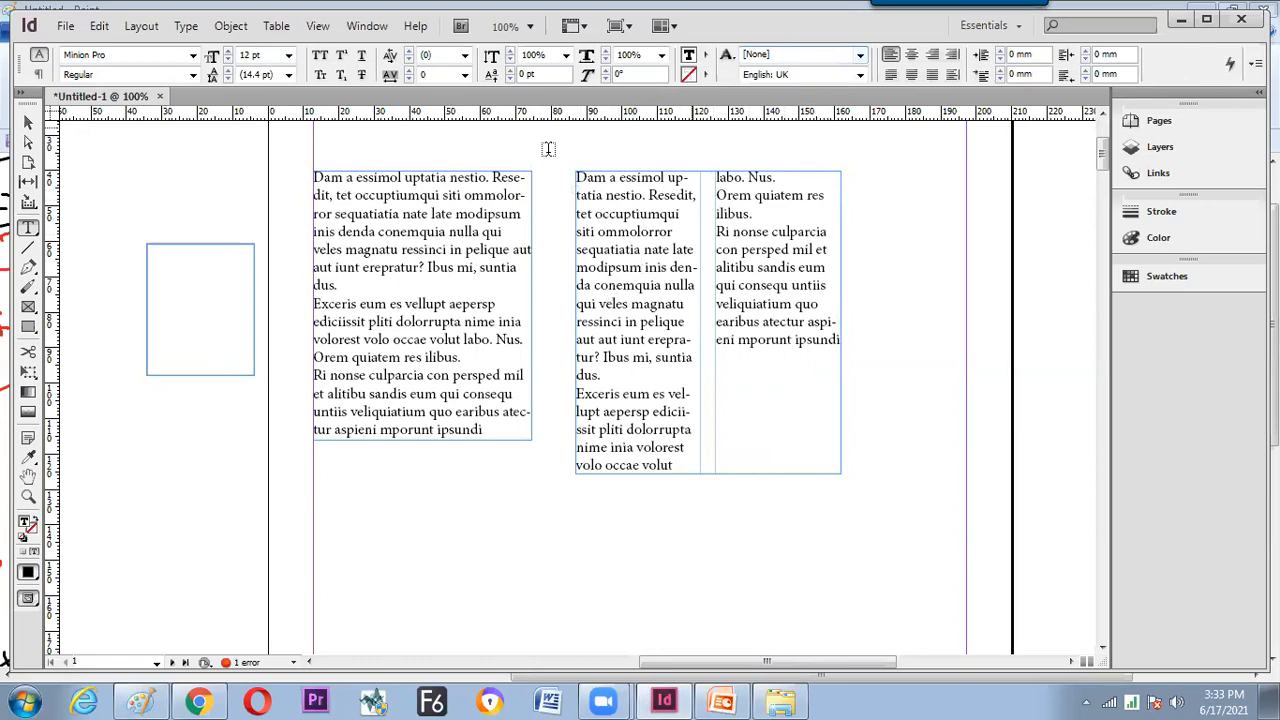
pyautogui.click(28, 122)
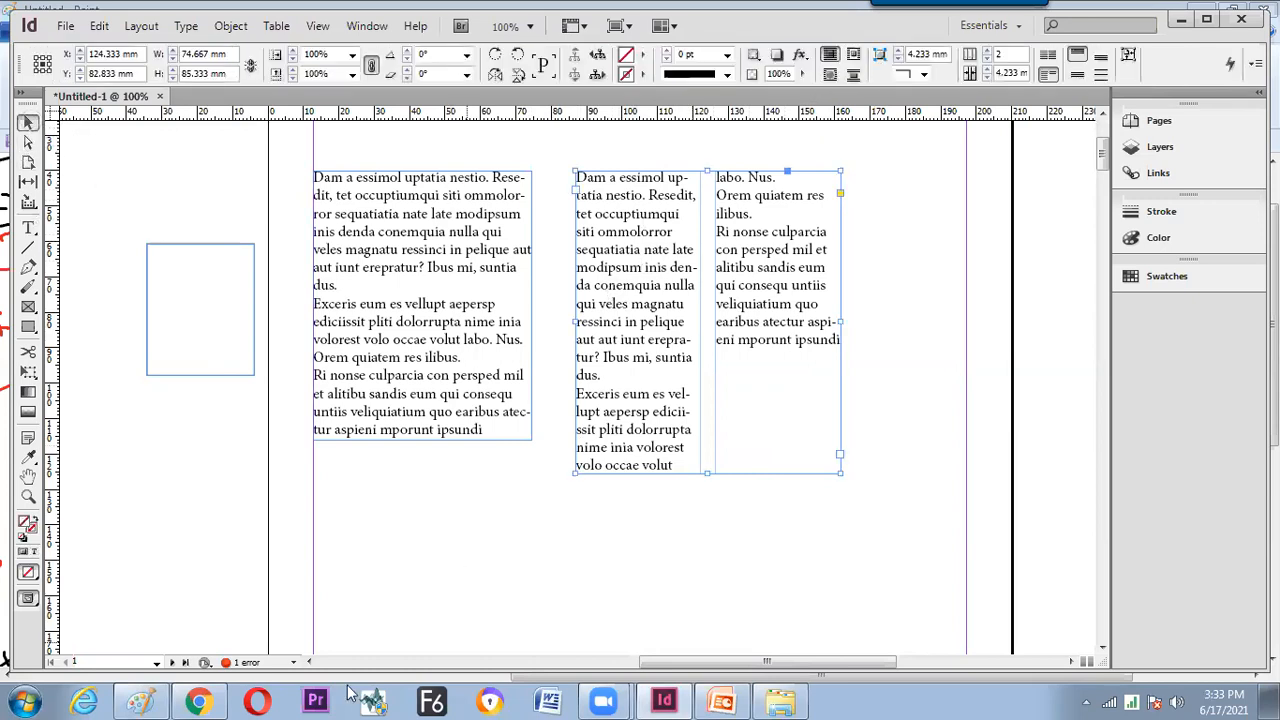
# Switch to Paint and handwrite "Text" in green inside a circle below the placeholder text note.
pyautogui.click(141, 700)
pyautogui.moveTo(722, 377); pyautogui.dragTo(724, 390)
pyautogui.moveTo(698, 360); pyautogui.dragTo(732, 350)
pyautogui.moveTo(734, 368); pyautogui.dragTo(772, 380)
pyautogui.moveTo(772, 355)
pyautogui.mouseDown()
pyautogui.moveTo(758, 380)
pyautogui.moveTo(782, 370)
pyautogui.mouseUp()
pyautogui.moveTo(774, 350)
pyautogui.mouseDown()
pyautogui.moveTo(734, 323)
pyautogui.moveTo(696, 404)
pyautogui.moveTo(794, 369)
pyautogui.moveTo(788, 334)
pyautogui.mouseUp()
# Draw a green branch from the circled word down to a handwritten label "Text FRAME".
pyautogui.moveTo(686, 400); pyautogui.dragTo(624, 442)
pyautogui.moveTo(540, 470)
pyautogui.mouseDown()
pyautogui.moveTo(541, 498)
pyautogui.moveTo(556, 464)
pyautogui.mouseUp()
pyautogui.moveTo(556, 480)
pyautogui.mouseDown()
pyautogui.moveTo(562, 470)
pyautogui.moveTo(570, 488)
pyautogui.mouseUp()
pyautogui.moveTo(572, 468)
pyautogui.mouseDown()
pyautogui.moveTo(590, 484)
pyautogui.moveTo(578, 488)
pyautogui.moveTo(598, 478)
pyautogui.mouseUp()
pyautogui.moveTo(590, 462)
pyautogui.mouseDown()
pyautogui.moveTo(608, 458)
pyautogui.moveTo(590, 512)
pyautogui.moveTo(604, 482)
pyautogui.mouseUp()
pyautogui.moveTo(590, 496); pyautogui.dragTo(608, 508)
pyautogui.moveTo(620, 478)
pyautogui.mouseDown()
pyautogui.moveTo(620, 500)
pyautogui.moveTo(630, 474)
pyautogui.mouseUp()
pyautogui.moveTo(630, 474)
pyautogui.mouseDown()
pyautogui.moveTo(638, 492)
pyautogui.moveTo(648, 466)
pyautogui.mouseUp()
pyautogui.moveTo(648, 466)
pyautogui.mouseDown()
pyautogui.moveTo(660, 478)
pyautogui.moveTo(680, 454)
pyautogui.mouseUp()
# Draw a second green branch from the circle to a handwritten label "Charter property".
pyautogui.moveTo(769, 402)
pyautogui.mouseDown()
pyautogui.moveTo(784, 484)
pyautogui.moveTo(810, 493)
pyautogui.mouseUp()
pyautogui.moveTo(826, 457); pyautogui.dragTo(826, 482)
pyautogui.moveTo(827, 474); pyautogui.dragTo(868, 481)
pyautogui.moveTo(872, 482); pyautogui.dragTo(904, 440)
pyautogui.moveTo(900, 460); pyautogui.dragTo(922, 448)
pyautogui.moveTo(870, 482); pyautogui.dragTo(872, 516)
pyautogui.moveTo(868, 486); pyautogui.dragTo(900, 478)
pyautogui.moveTo(896, 490)
pyautogui.mouseDown()
pyautogui.moveTo(950, 462)
pyautogui.moveTo(952, 488)
pyautogui.mouseUp()
# Draw a long green branch from the circle to a handwritten label "Paragraph Property".
pyautogui.moveTo(808, 373)
pyautogui.mouseDown()
pyautogui.moveTo(1048, 391)
pyautogui.moveTo(1048, 425)
pyautogui.moveTo(1132, 413)
pyautogui.moveTo(1109, 408)
pyautogui.moveTo(1114, 444)
pyautogui.moveTo(1146, 402)
pyautogui.moveTo(1169, 403)
pyautogui.moveTo(1174, 377)
pyautogui.moveTo(1202, 398)
pyautogui.mouseUp()
pyautogui.moveTo(1138, 430); pyautogui.dragTo(1139, 452)
pyautogui.moveTo(1138, 420)
pyautogui.mouseDown()
pyautogui.moveTo(1176, 442)
pyautogui.moveTo(1222, 418)
pyautogui.mouseUp()
# Underline each of the three branch labels in red and undo the stray mark below the first one.
pyautogui.scroll(-3, 971, 280)
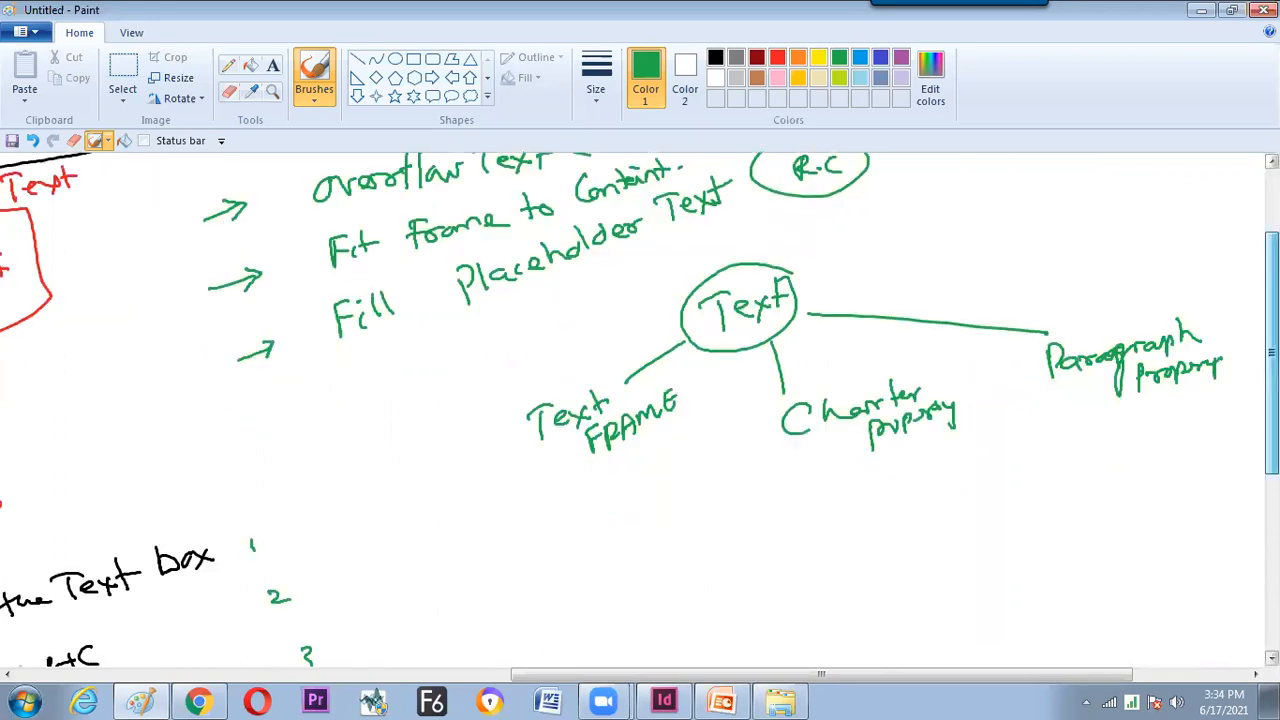
pyautogui.click(779, 58)
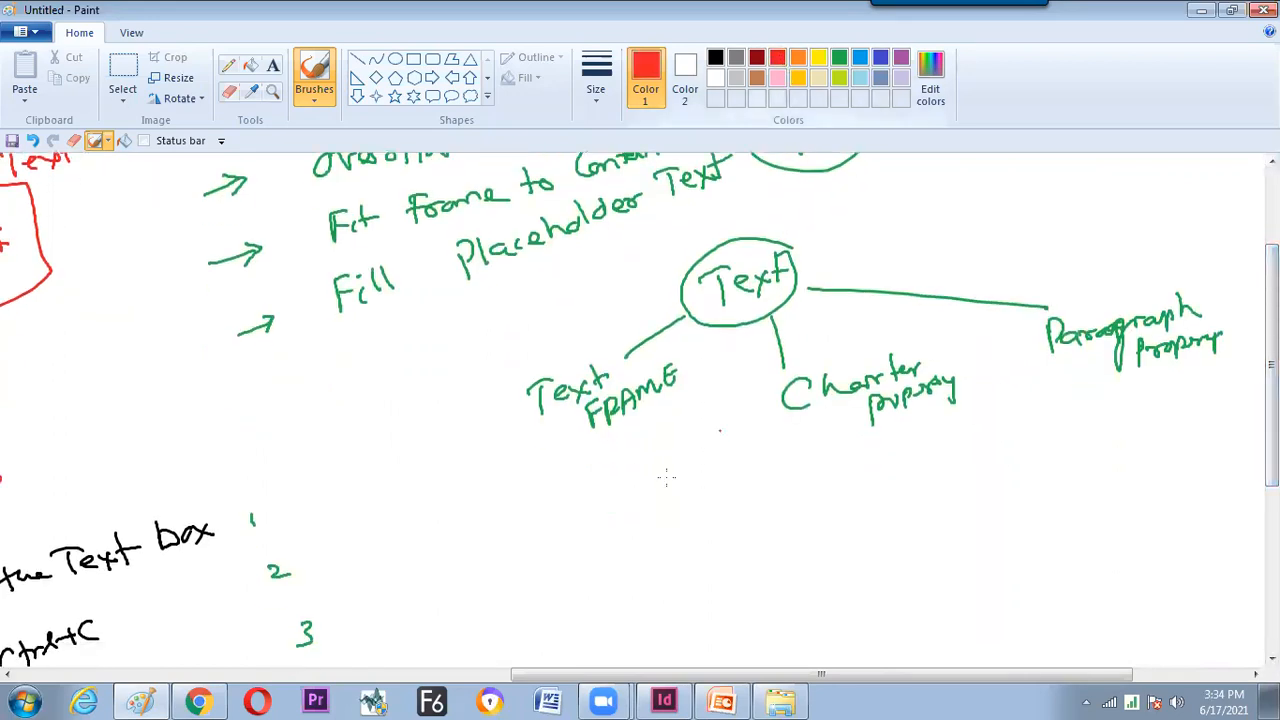
pyautogui.moveTo(493, 464); pyautogui.dragTo(628, 456)
pyautogui.moveTo(809, 448); pyautogui.dragTo(961, 432)
pyautogui.moveTo(1059, 407); pyautogui.dragTo(1198, 403)
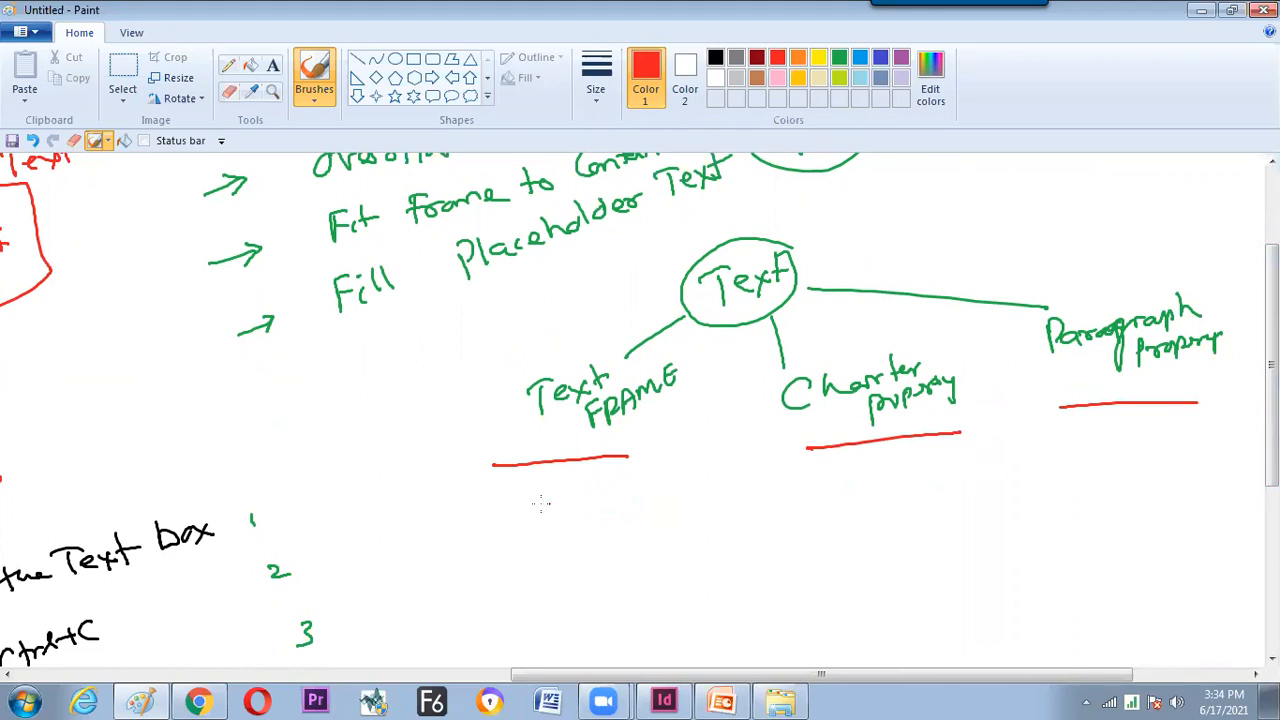
pyautogui.moveTo(542, 491); pyautogui.dragTo(546, 490)
pyautogui.hotkey('ctrl', 'z')
# Draw two blue vertical divider lines separating the three branch columns.
pyautogui.click(860, 58)
pyautogui.moveTo(716, 443); pyautogui.dragTo(744, 574)
pyautogui.moveTo(996, 388); pyautogui.dragTo(1018, 512)
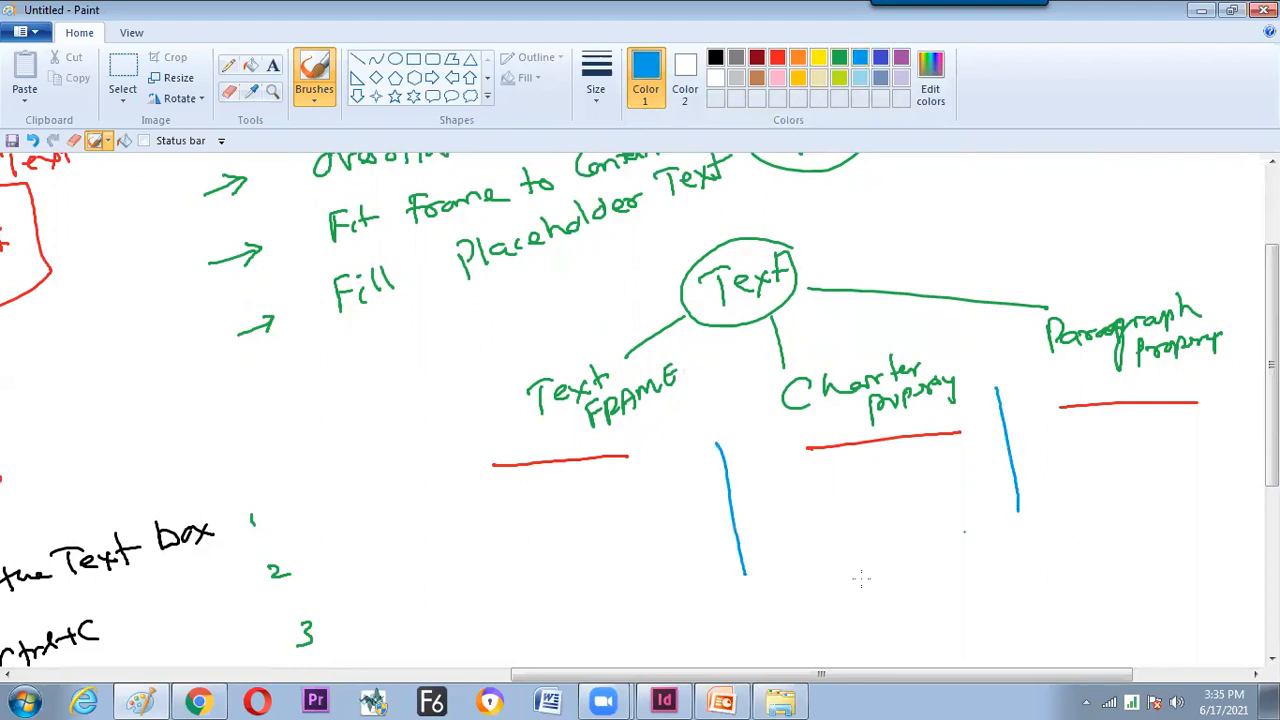
# Handwrite a circled 1 and "No. Column" in blue beneath the Text FRAME label.
pyautogui.moveTo(743, 677); pyautogui.dragTo(798, 677)
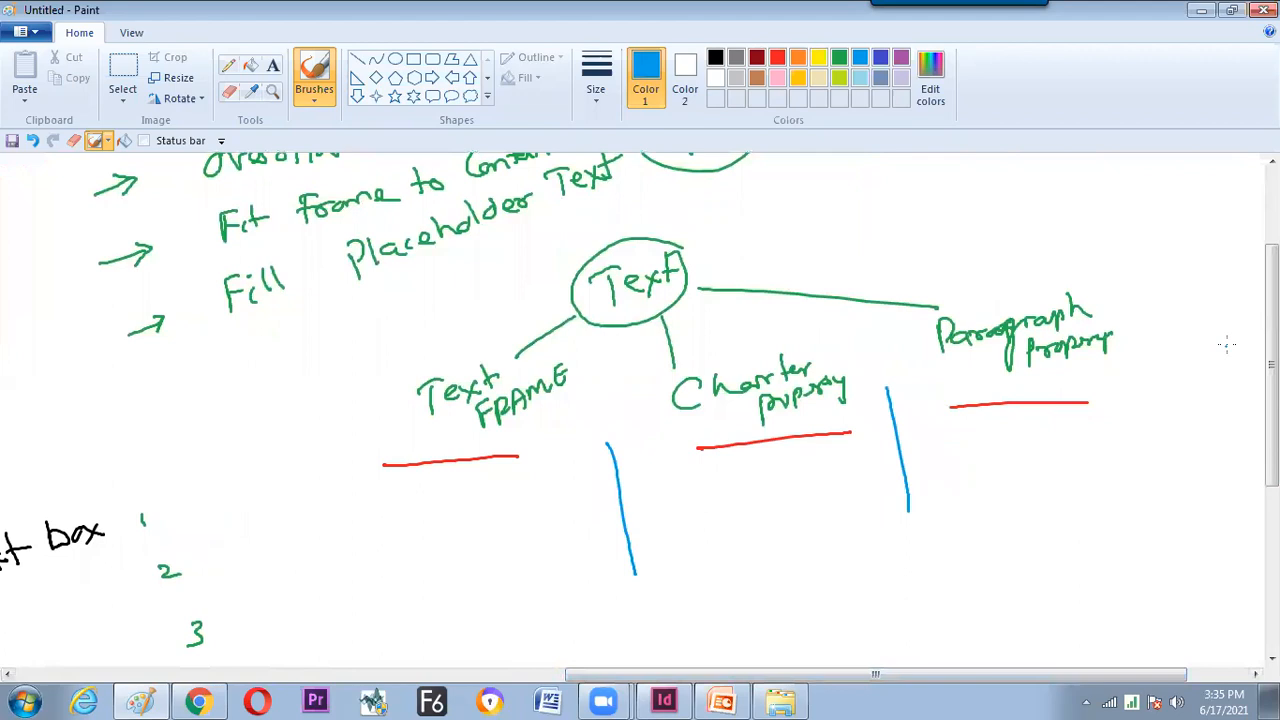
pyautogui.moveTo(1268, 364); pyautogui.dragTo(1270, 401)
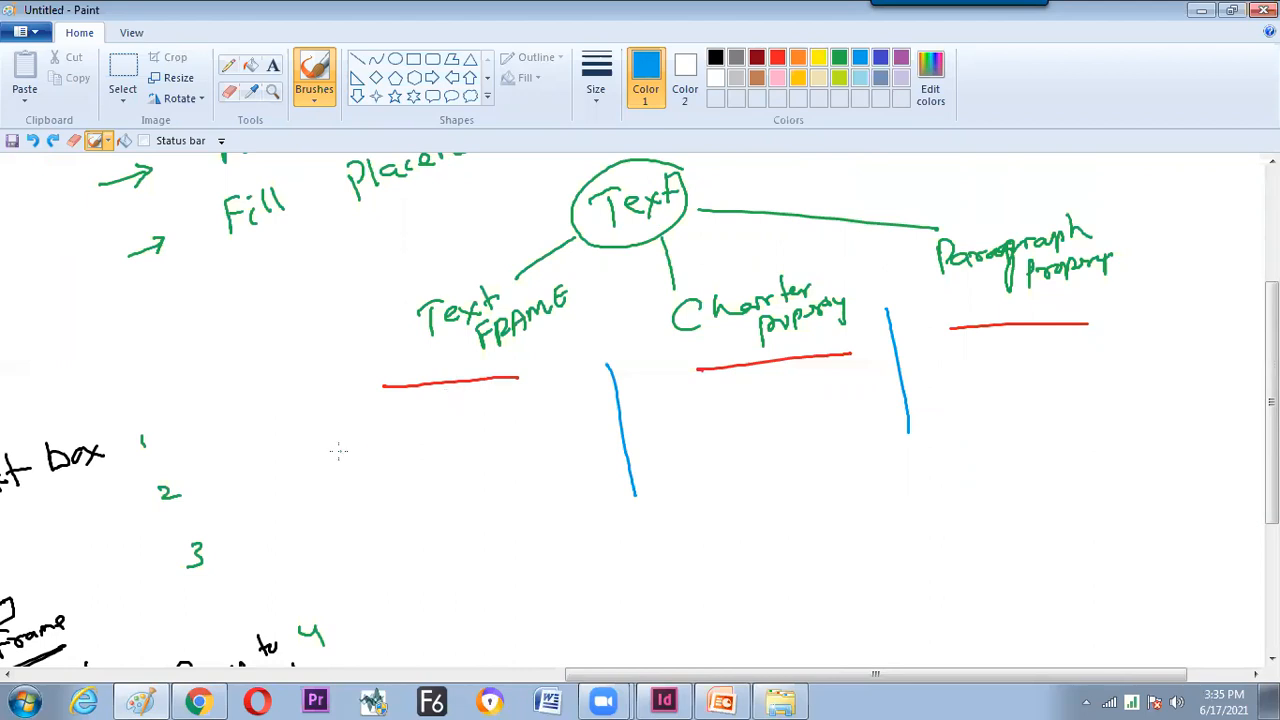
pyautogui.moveTo(319, 446); pyautogui.dragTo(320, 467)
pyautogui.moveTo(324, 438)
pyautogui.mouseDown()
pyautogui.moveTo(311, 469)
pyautogui.moveTo(322, 440)
pyautogui.moveTo(475, 429)
pyautogui.moveTo(485, 441)
pyautogui.moveTo(549, 434)
pyautogui.mouseUp()
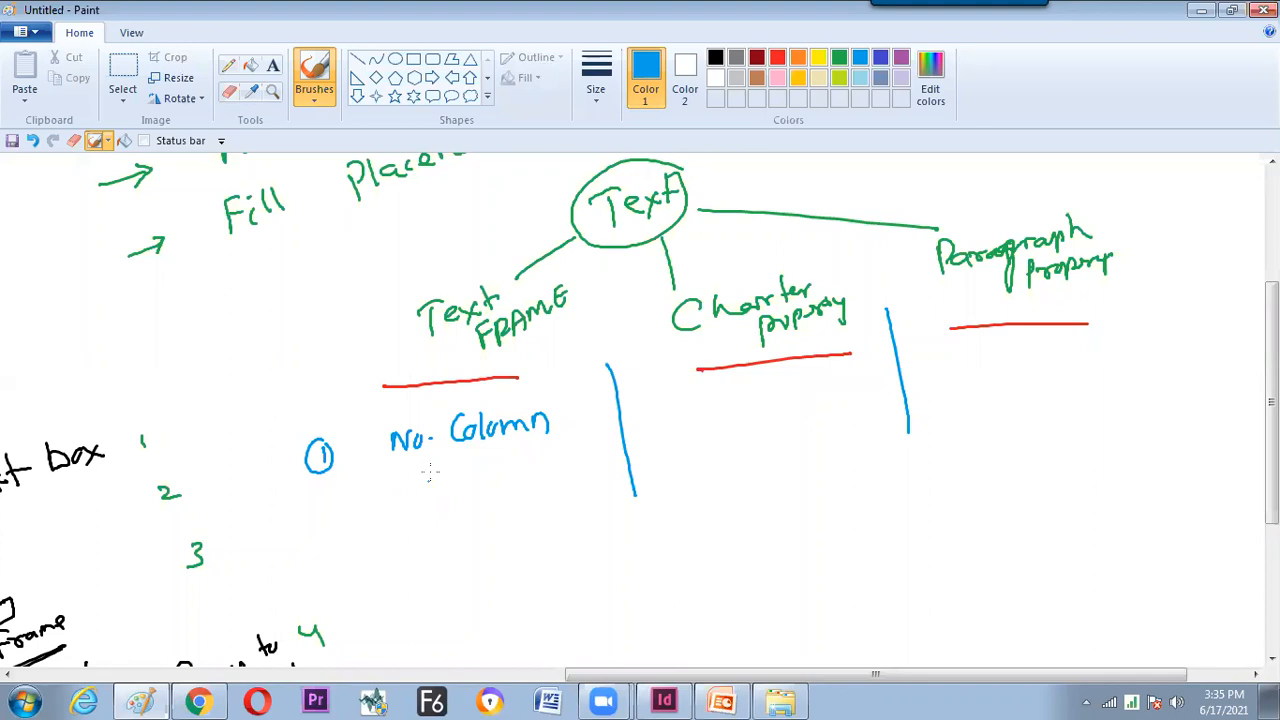
pyautogui.moveTo(297, 421); pyautogui.dragTo(342, 412)
# Switch to InDesign and delete both placeholder text frames from page 1.
pyautogui.hotkey('alt', 'Tab')
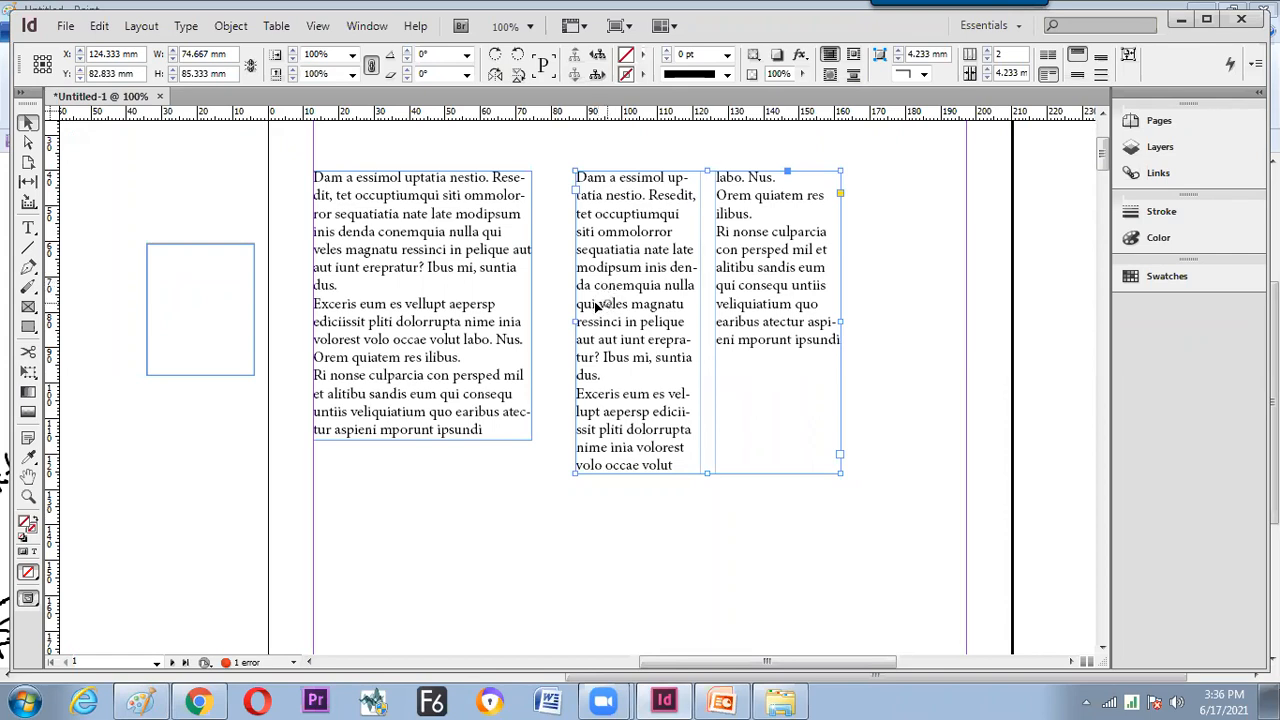
pyautogui.click(498, 335)
pyautogui.press('Delete')
pyautogui.click(610, 318)
pyautogui.press('Delete')
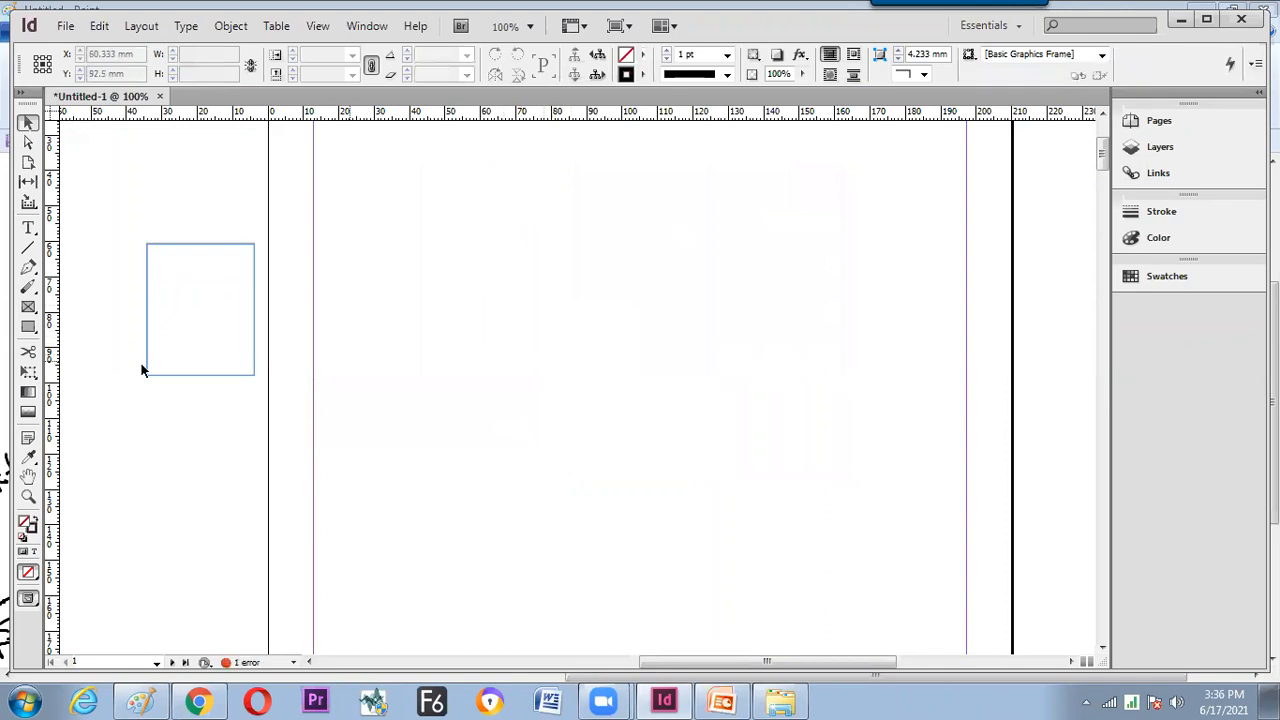
# Draw a wide text frame about 178.3 × 40.2 mm across page 1, fill it with placeholder text and shift it slightly.
pyautogui.click(28, 228)
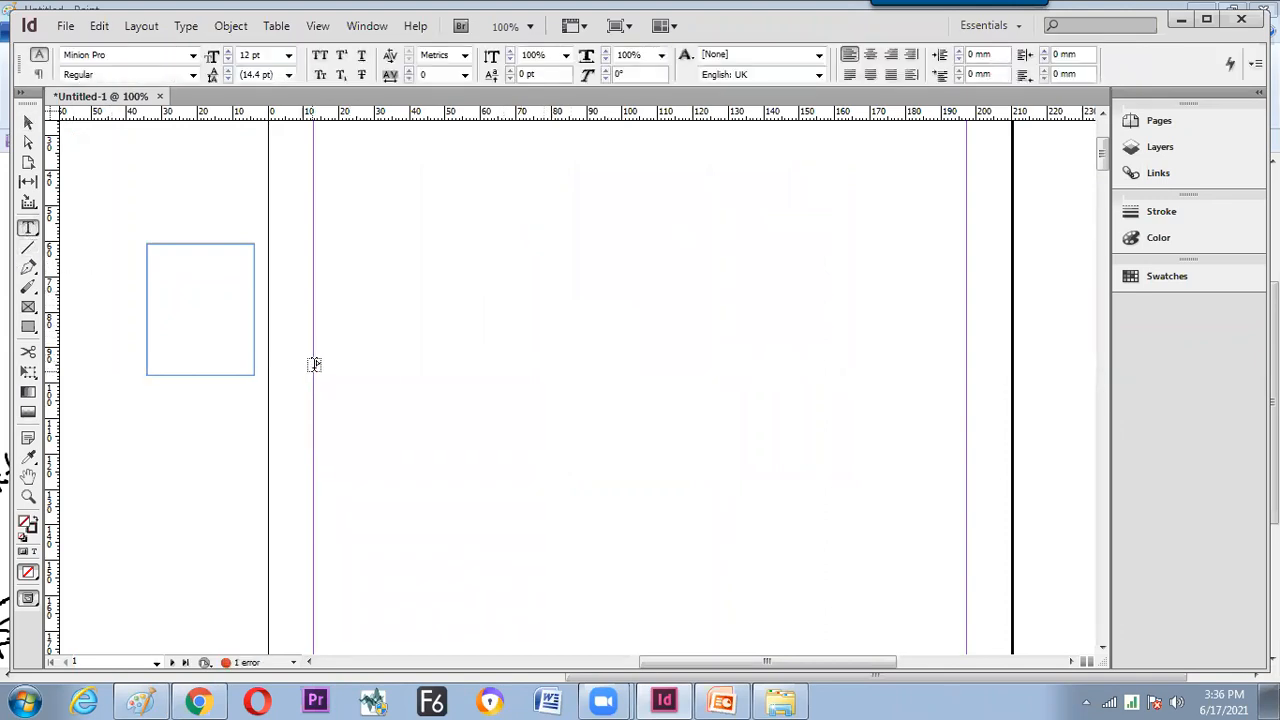
pyautogui.moveTo(320, 365); pyautogui.dragTo(949, 505)
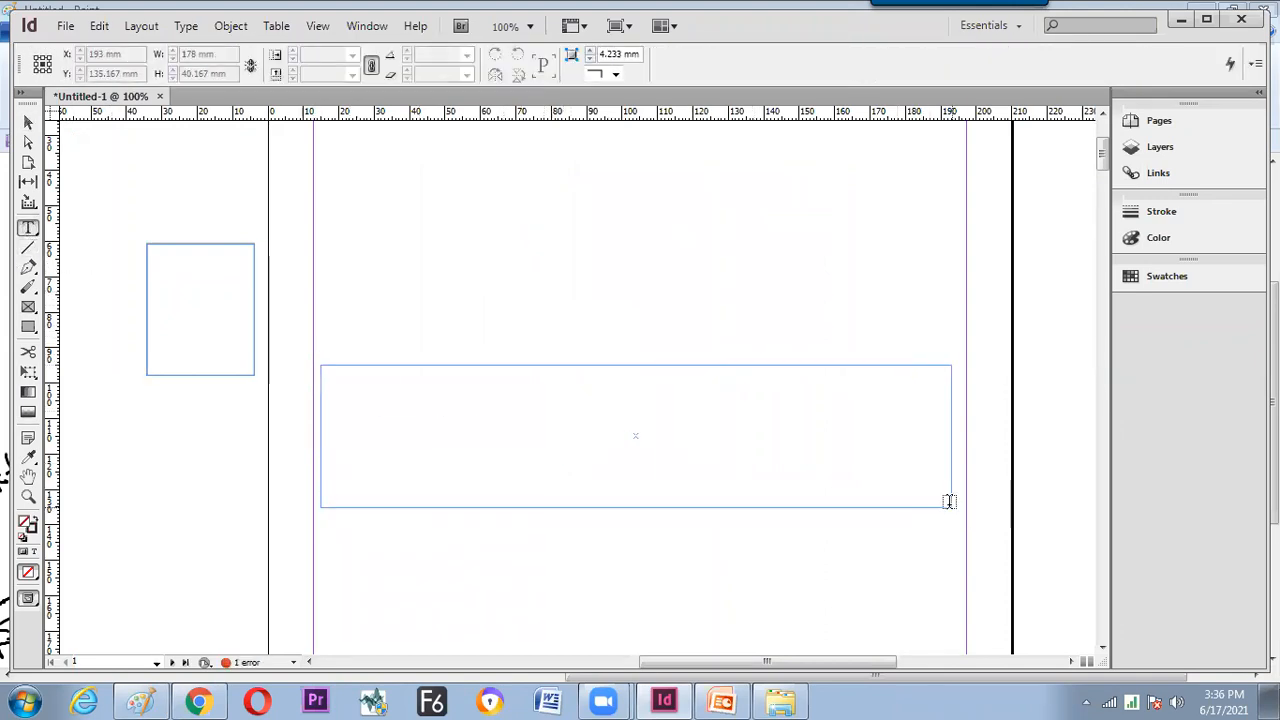
pyautogui.rightClick(793, 432)
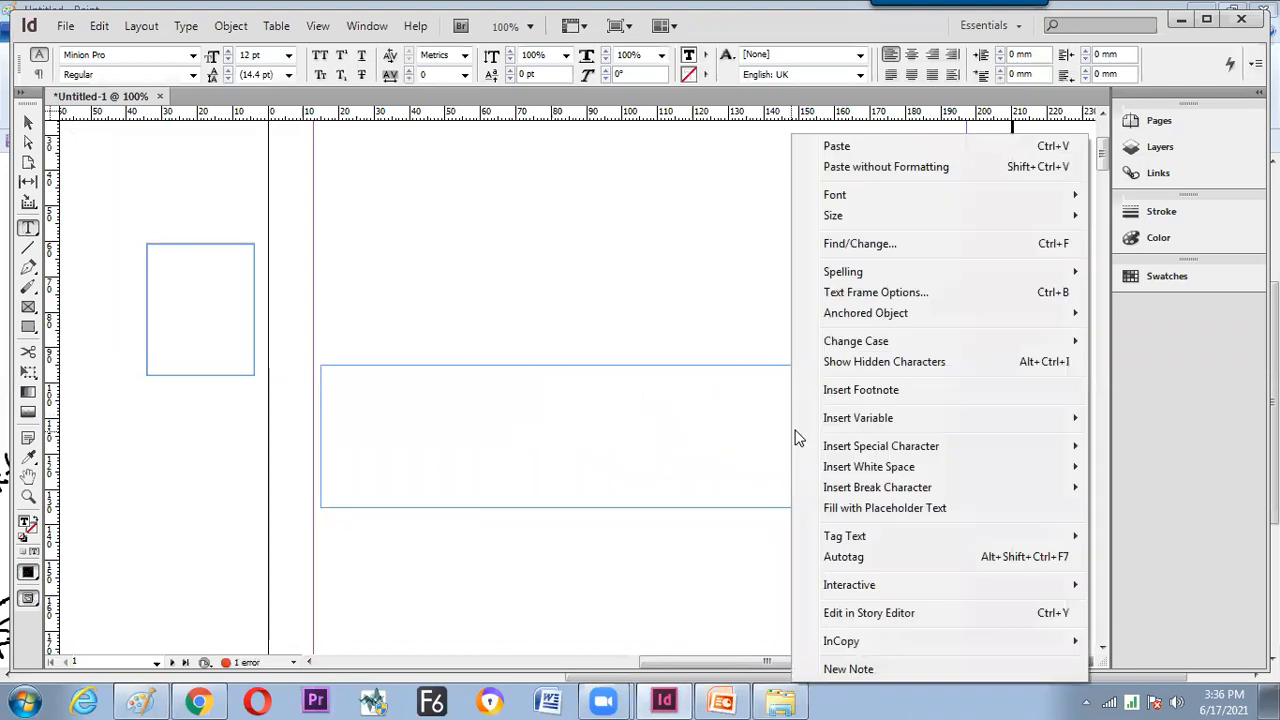
pyautogui.click(850, 507)
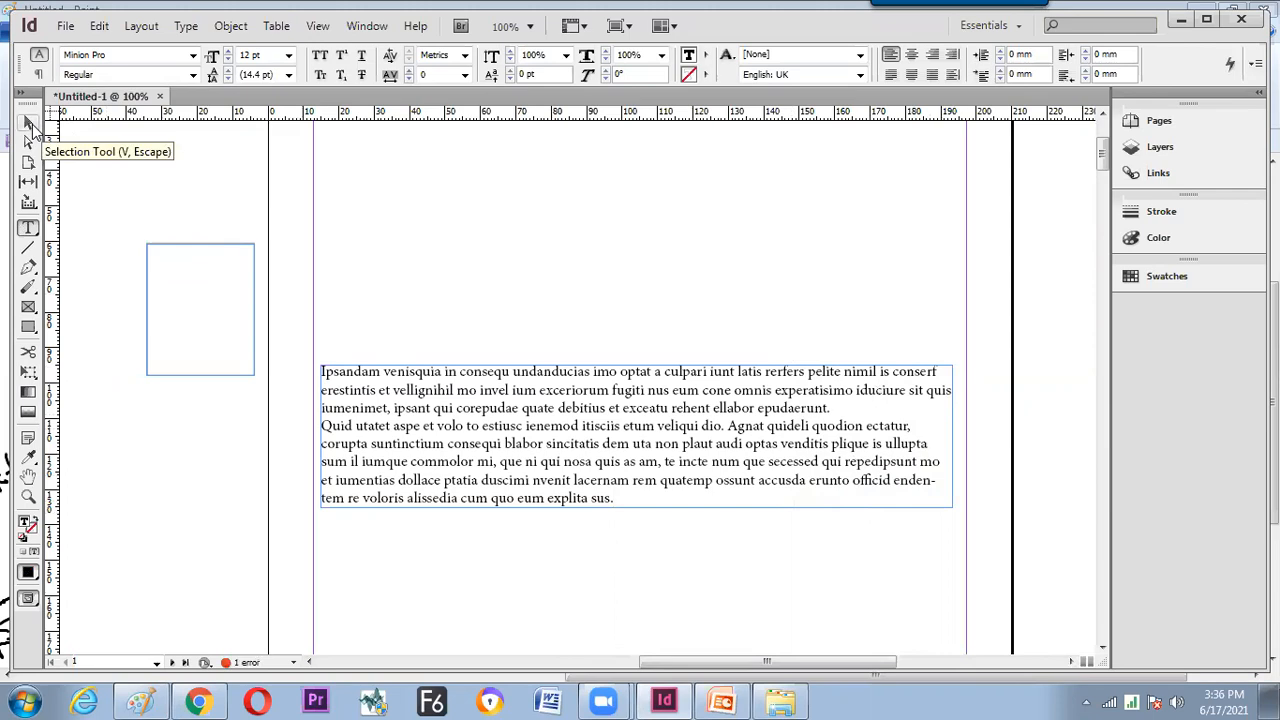
pyautogui.click(29, 122)
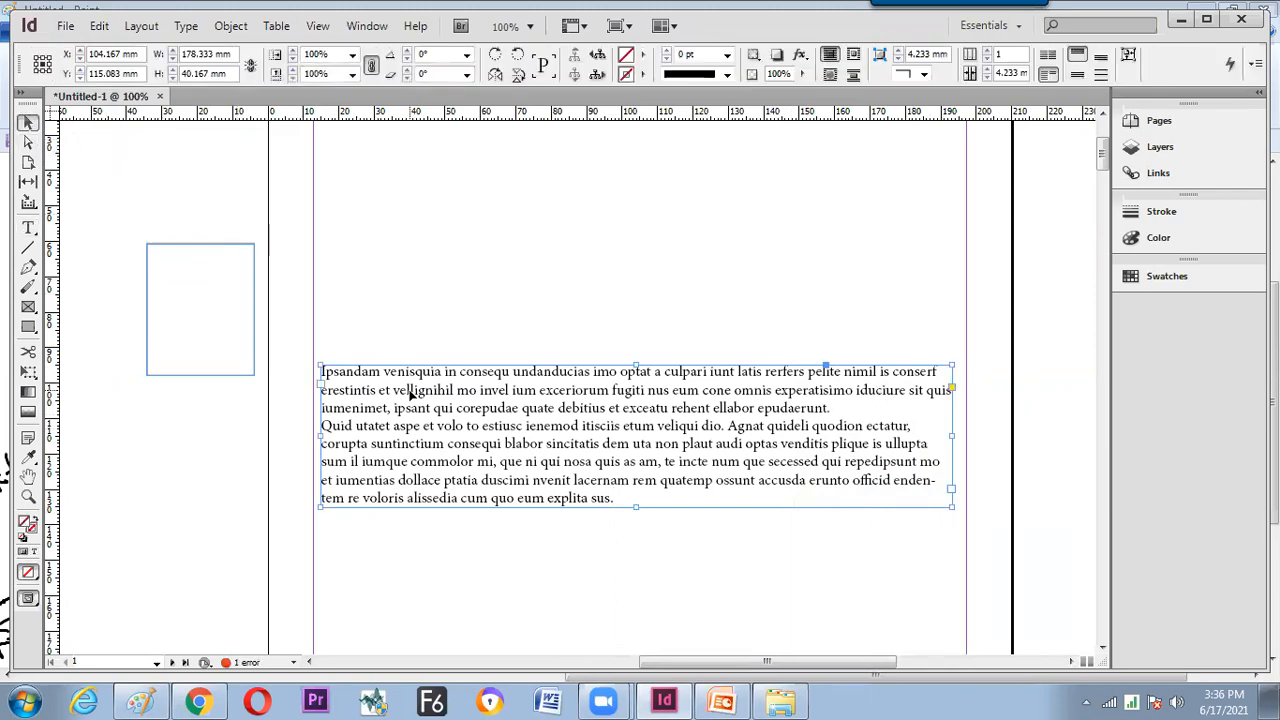
pyautogui.moveTo(410, 398); pyautogui.dragTo(408, 402)
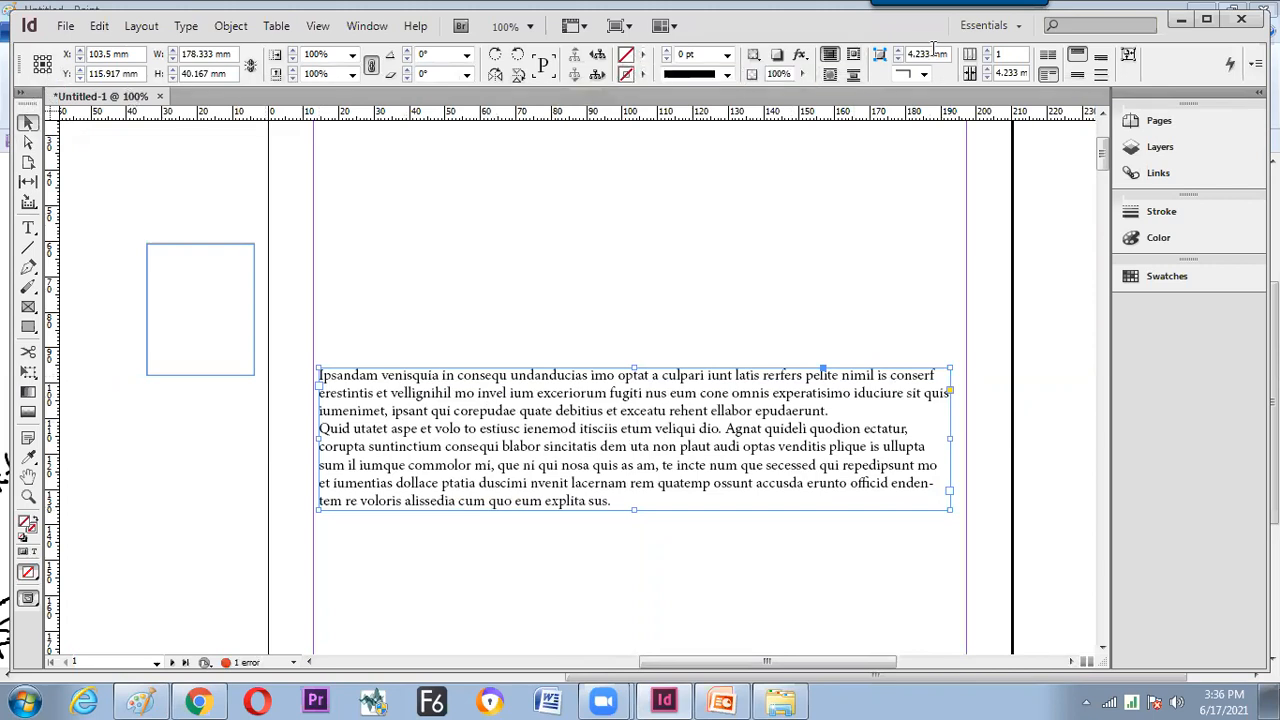
# Set the wide text frame to 4 columns.
pyautogui.click(988, 52)
pyautogui.click(989, 53)
pyautogui.click(989, 53)
pyautogui.click(632, 353)
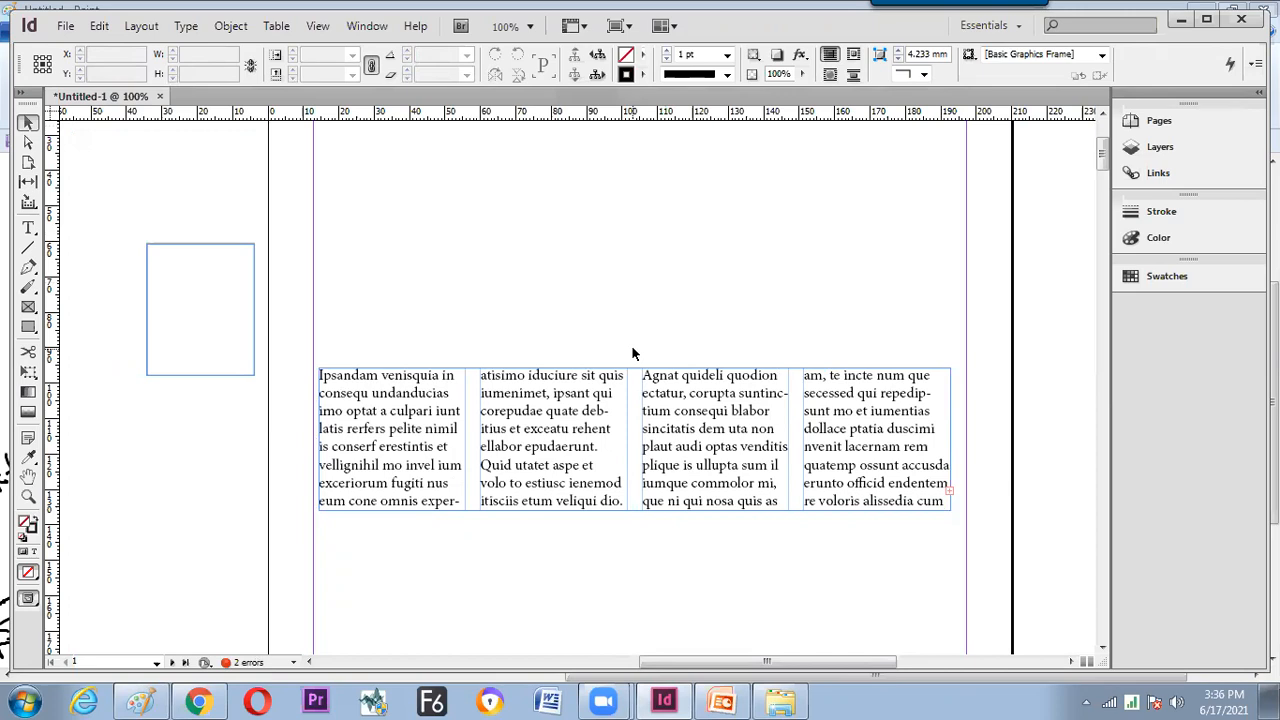
# Move the four-column frame up to about X 105 mm, Y 93.1 mm and fit the frame to its content.
pyautogui.moveTo(593, 470); pyautogui.dragTo(593, 399)
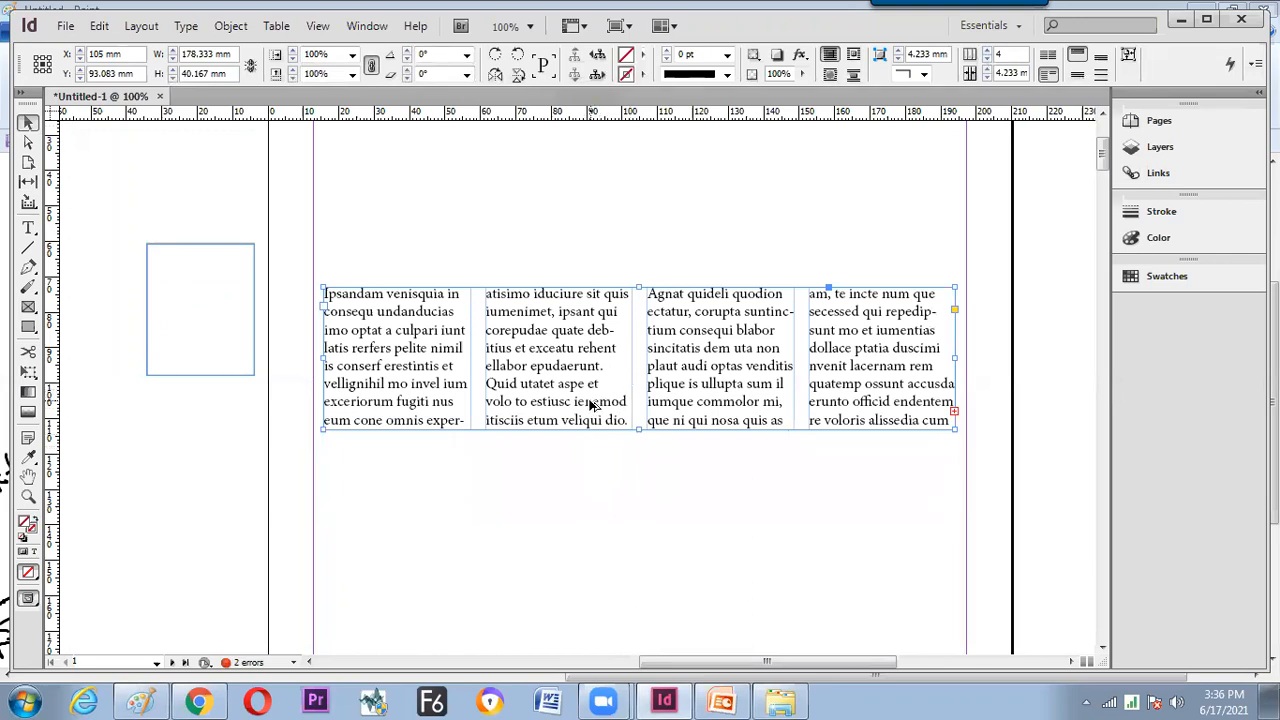
pyautogui.hotkey('ctrl', 'alt', 'c')
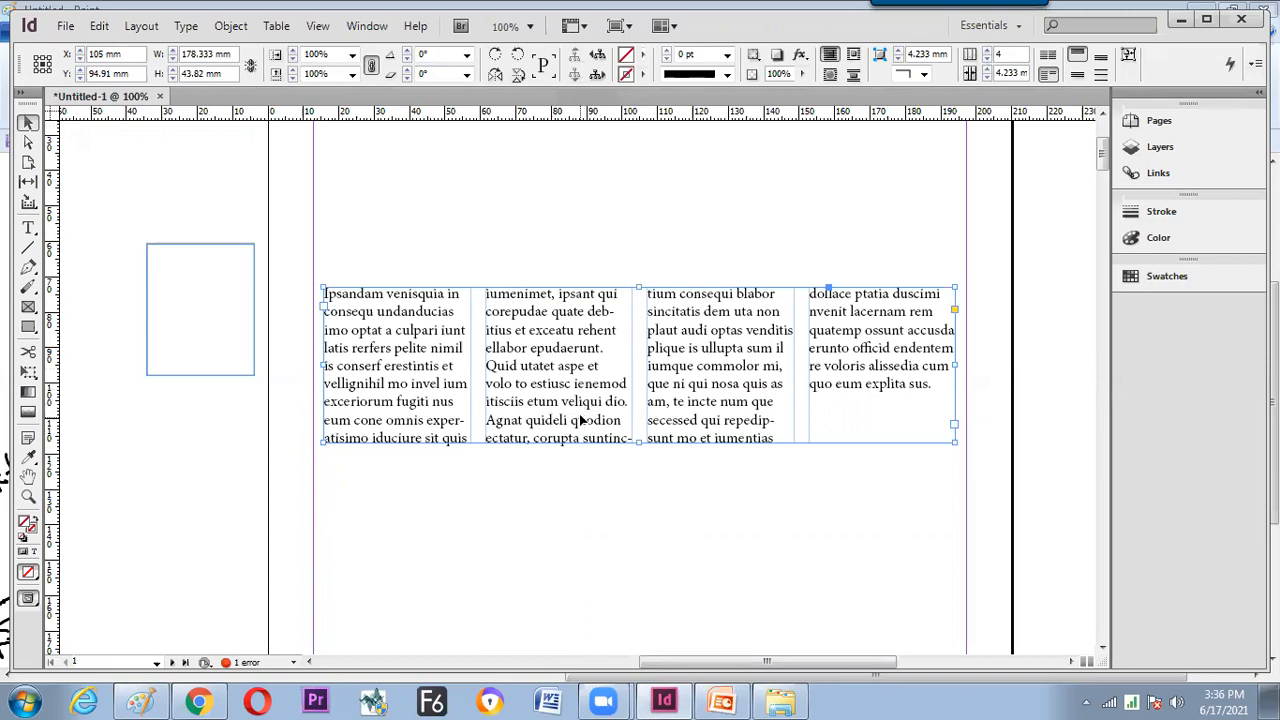
pyautogui.click(550, 487)
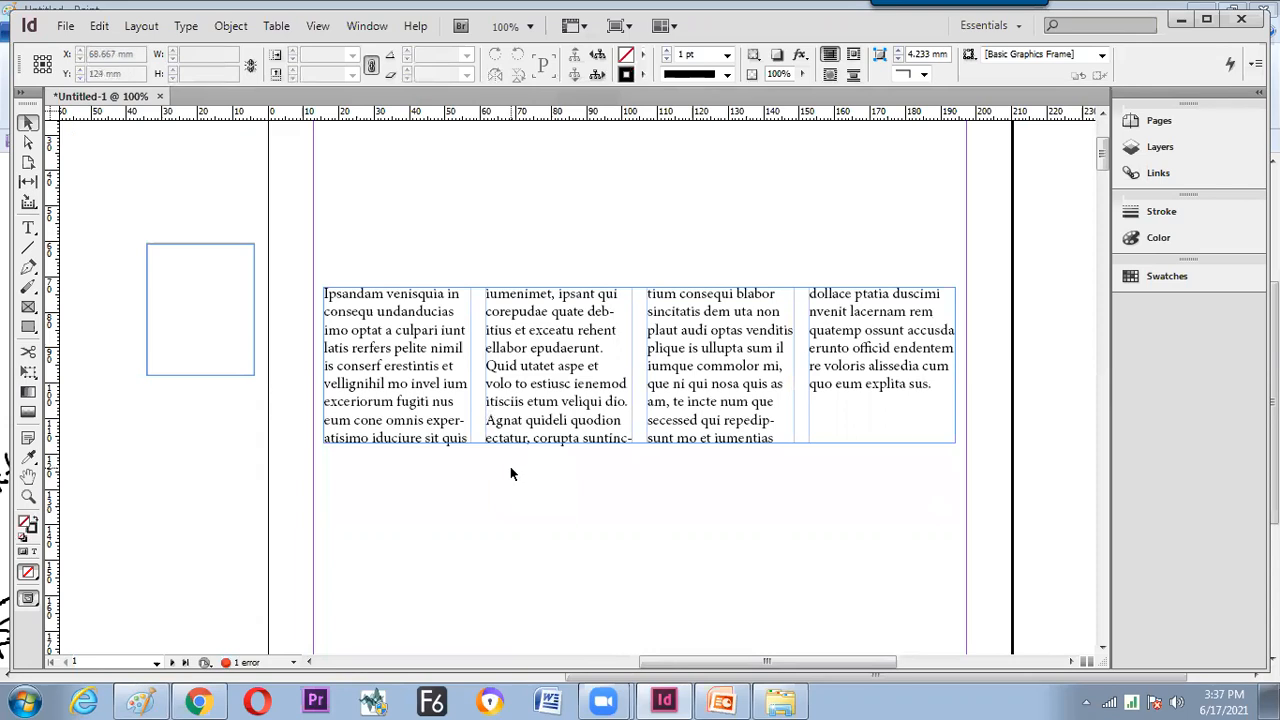
# Switch to Chrome and search for "news paper" images in a new tab.
pyautogui.click(198, 702)
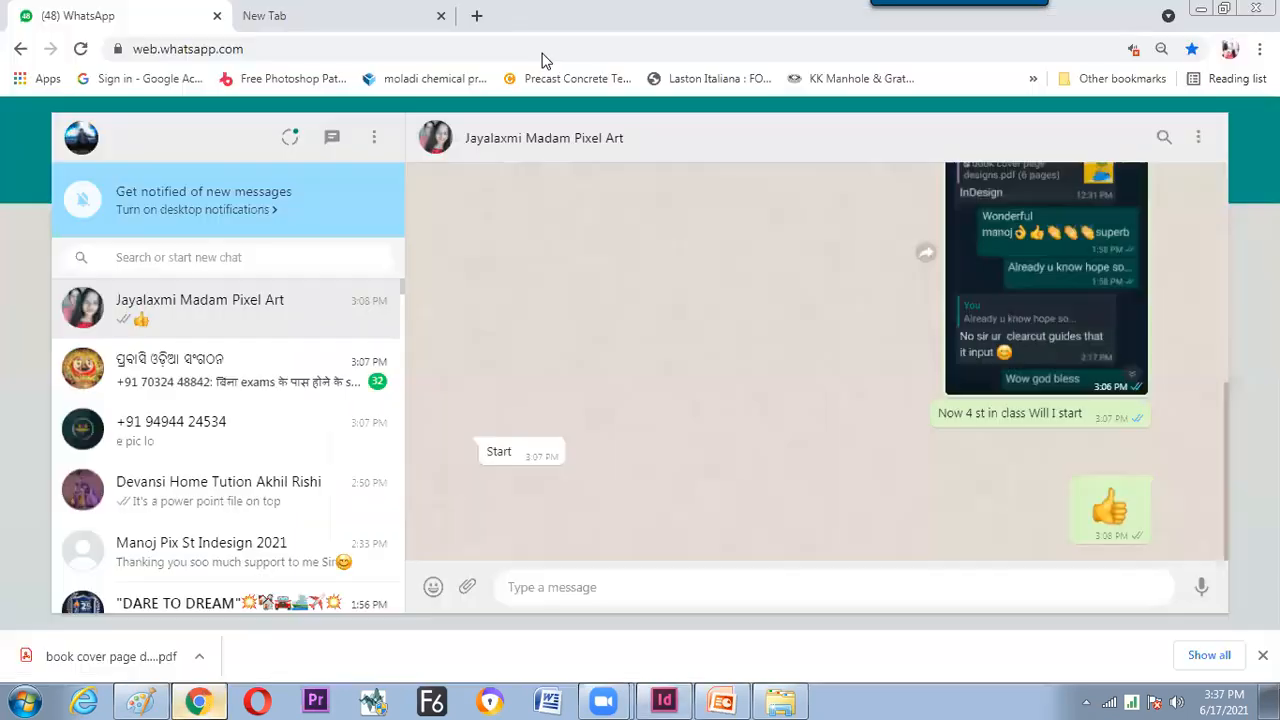
pyautogui.click(476, 17)
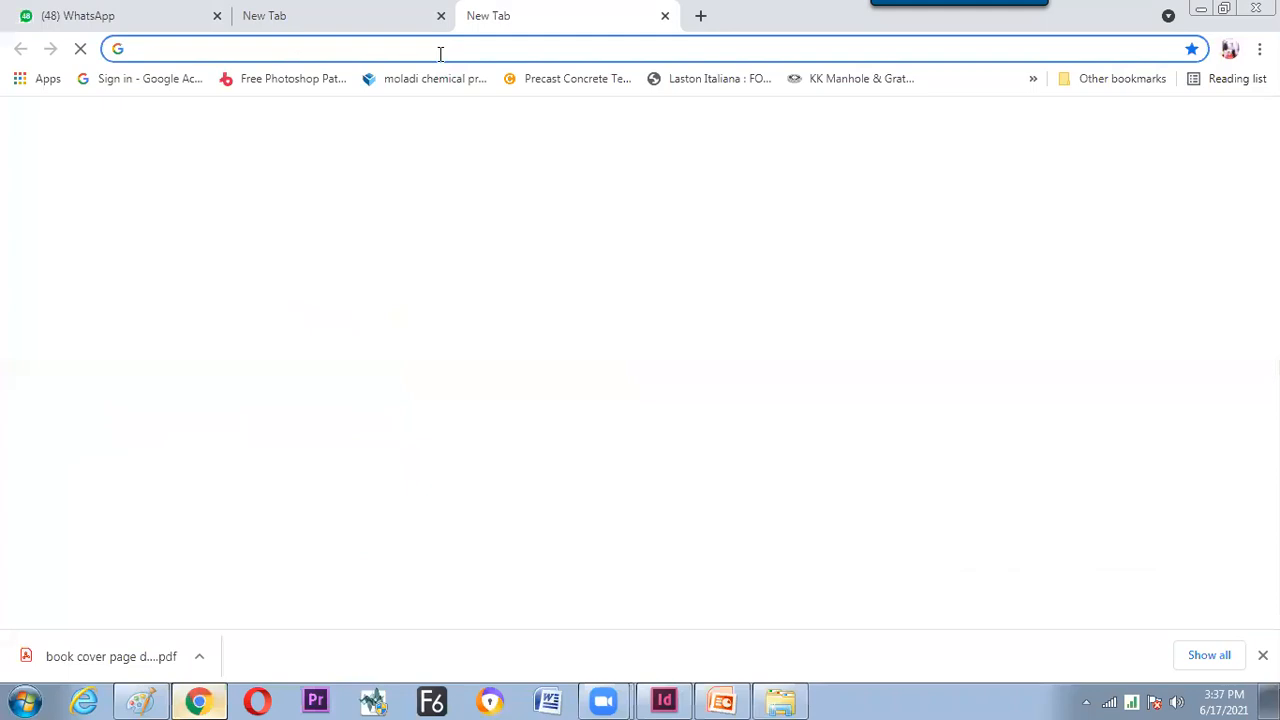
pyautogui.click(441, 50)
pyautogui.write('a')
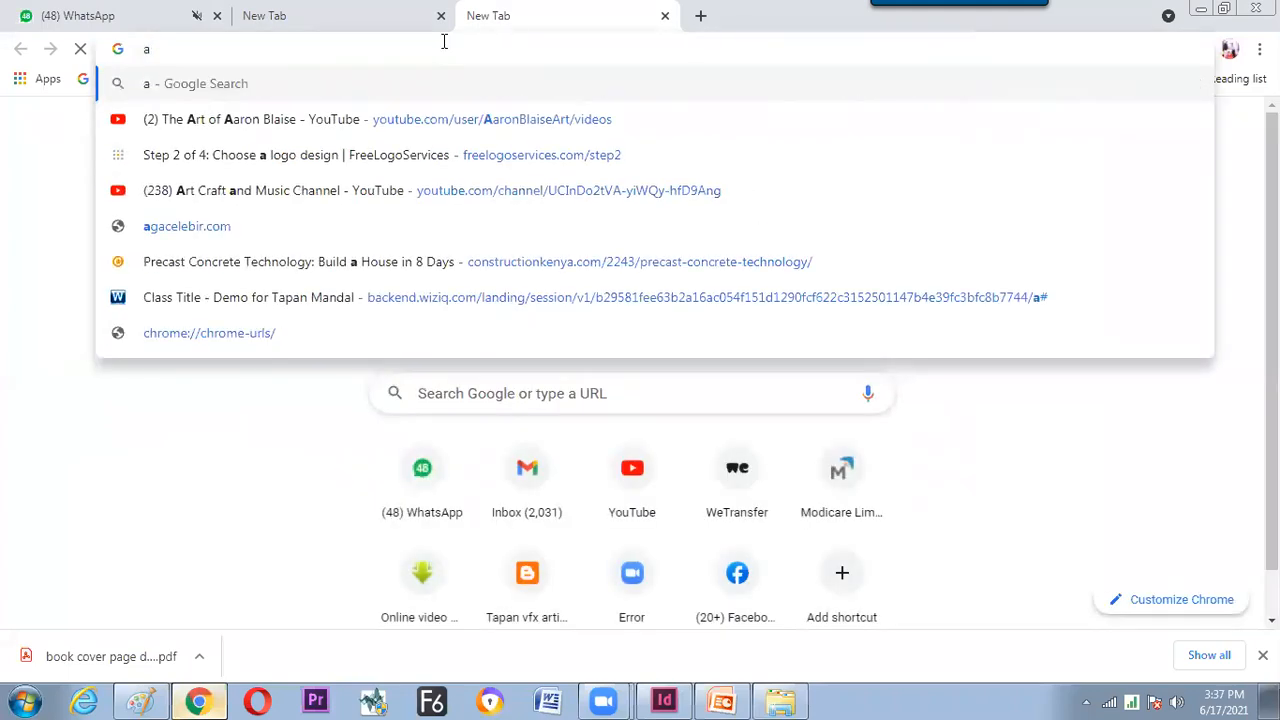
pyautogui.press('BackSpace')
pyautogui.write('new')
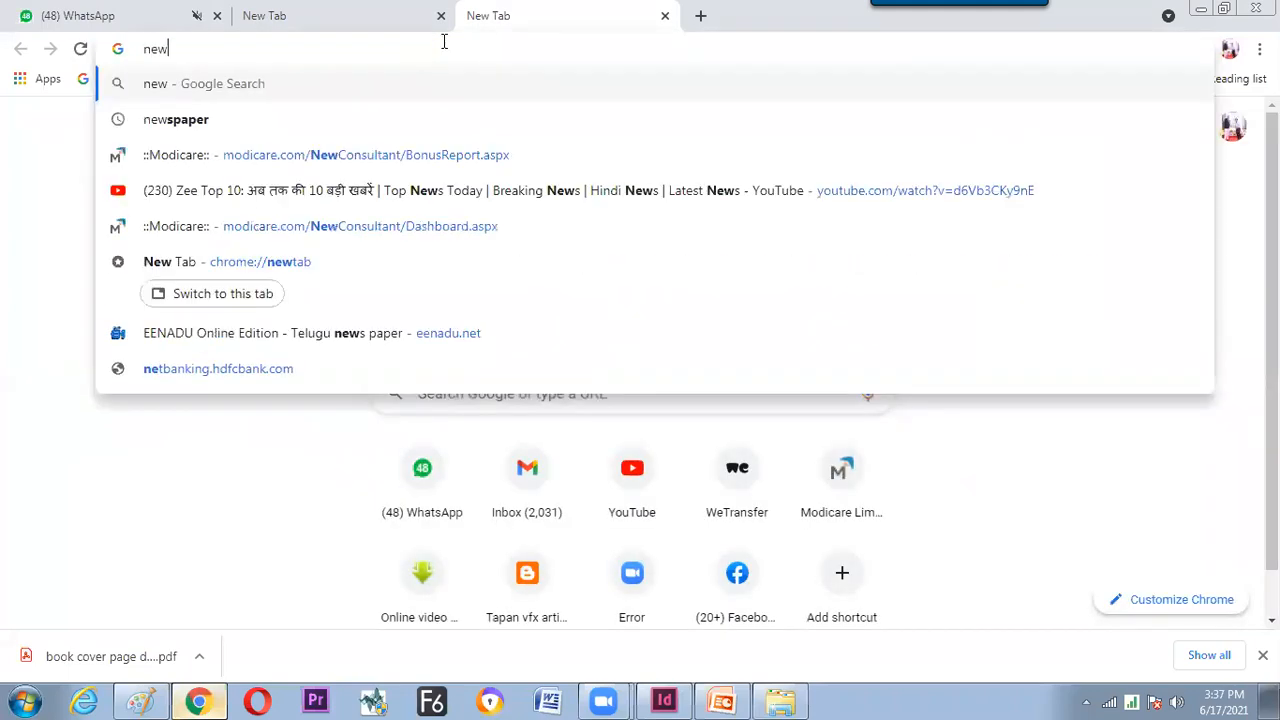
pyautogui.write('s pp')
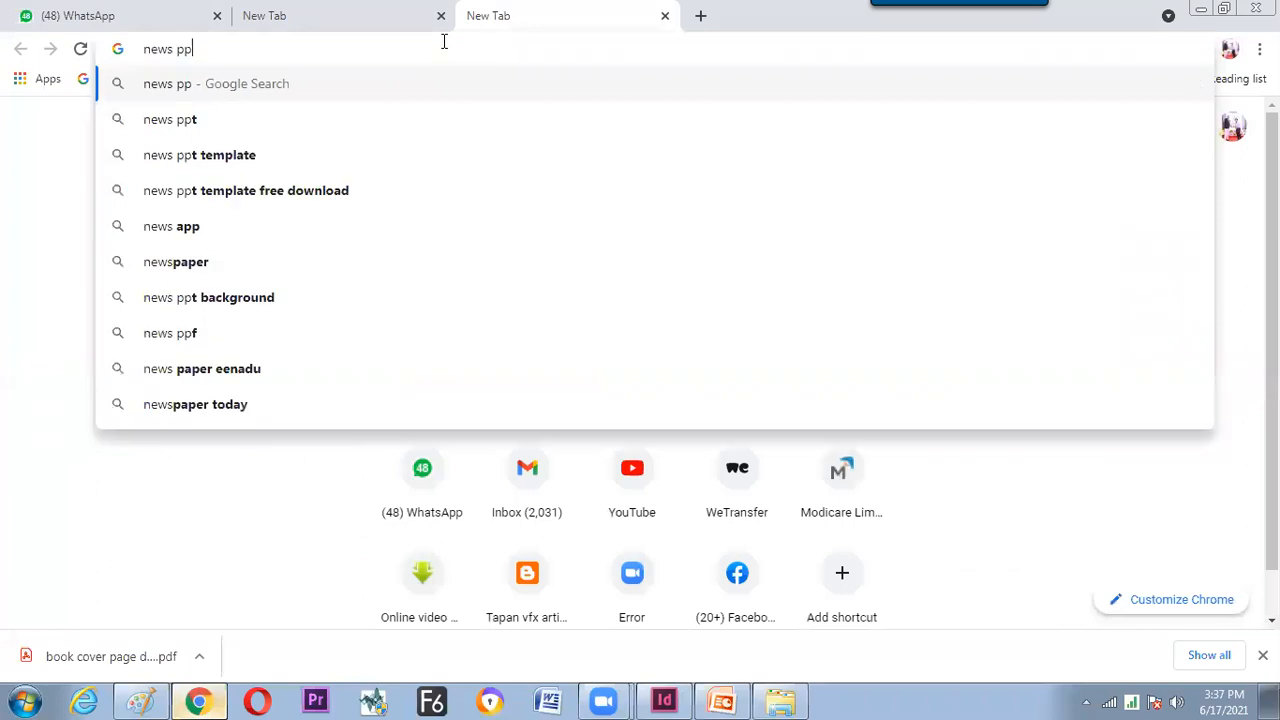
pyautogui.press('BackSpace')
pyautogui.write('ap')
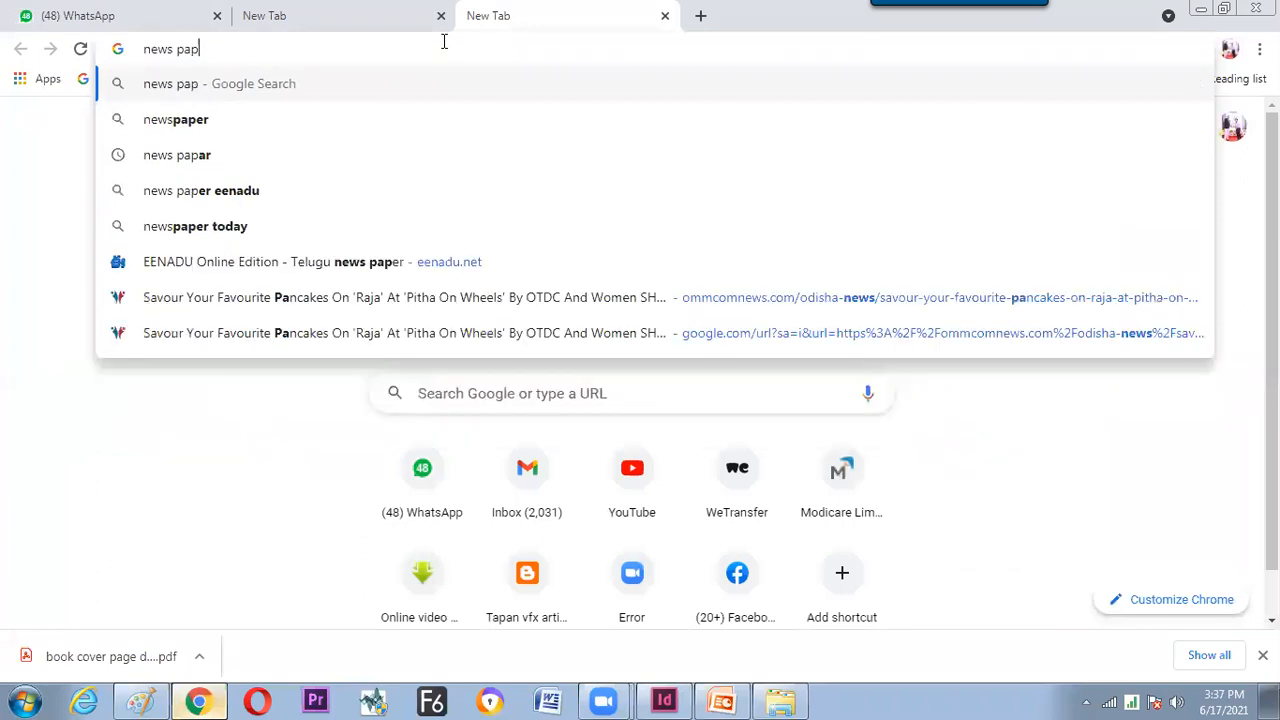
pyautogui.write('er')
pyautogui.press('Return')
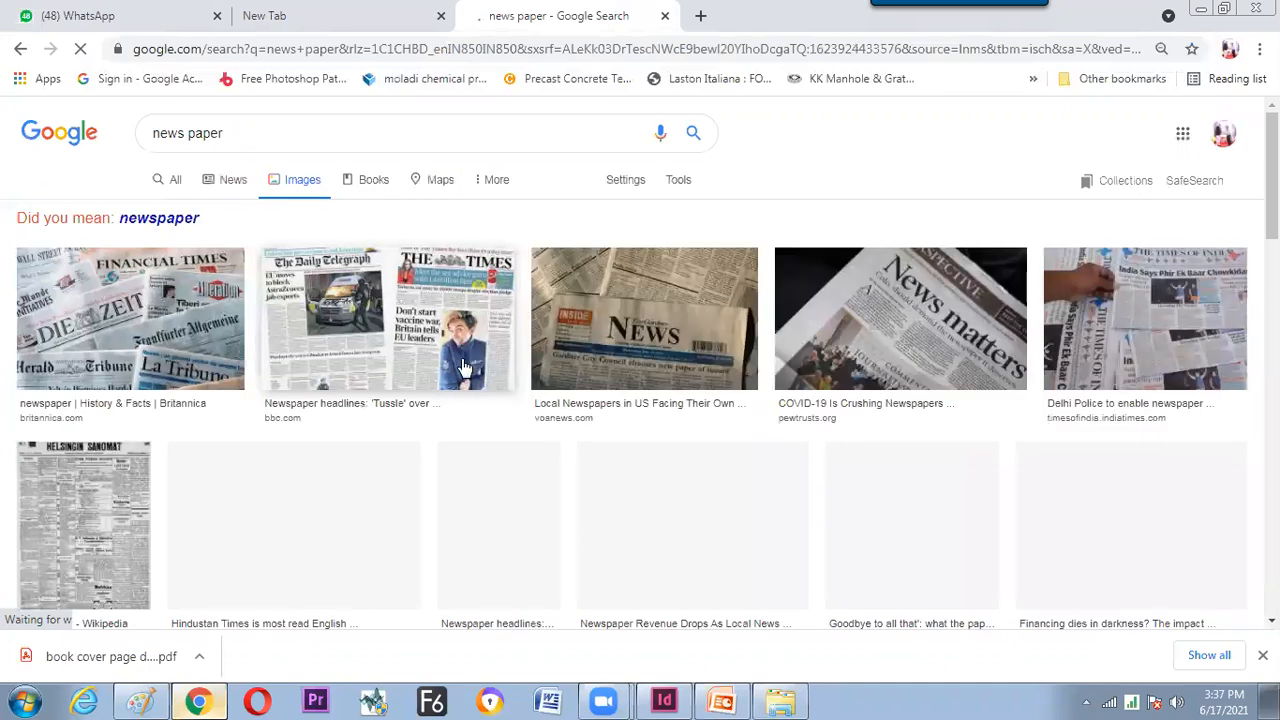
# Browse the newspaper image results and open the Times of India front page from ndtv.com.
pyautogui.scroll(-1, 640, 400)
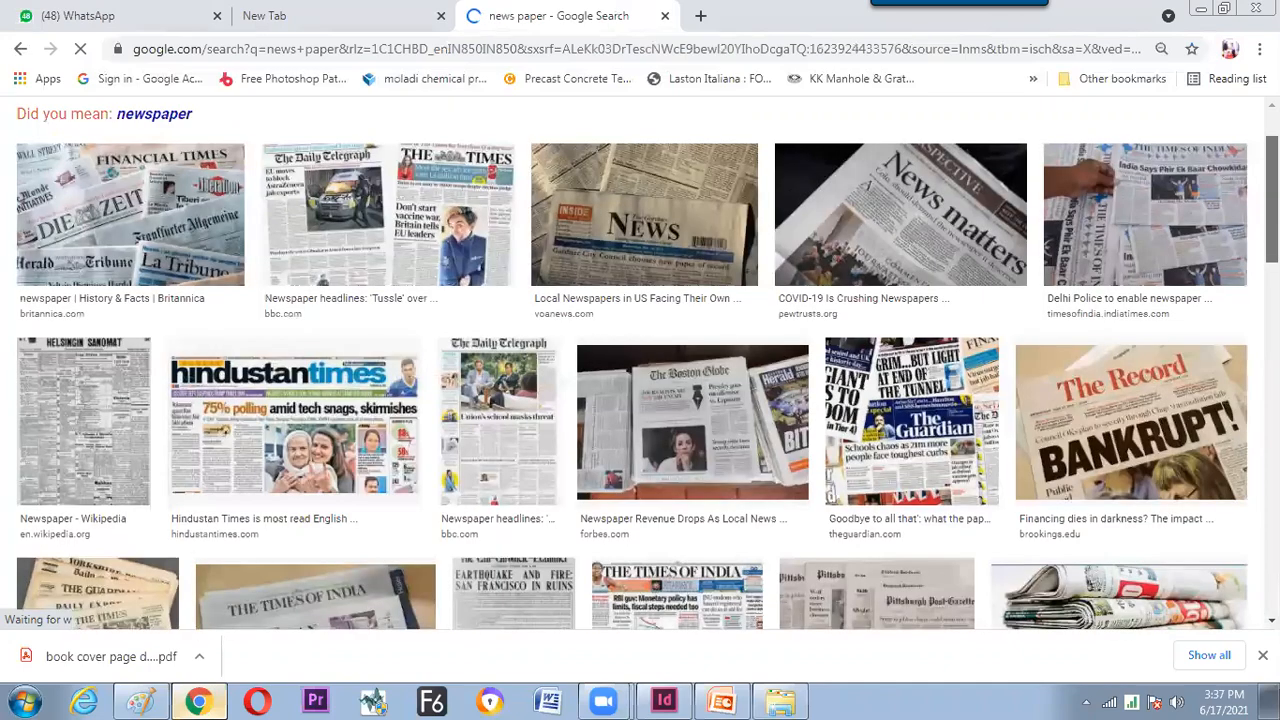
pyautogui.scroll(-2, 640, 400)
pyautogui.scroll(-1, 706, 370)
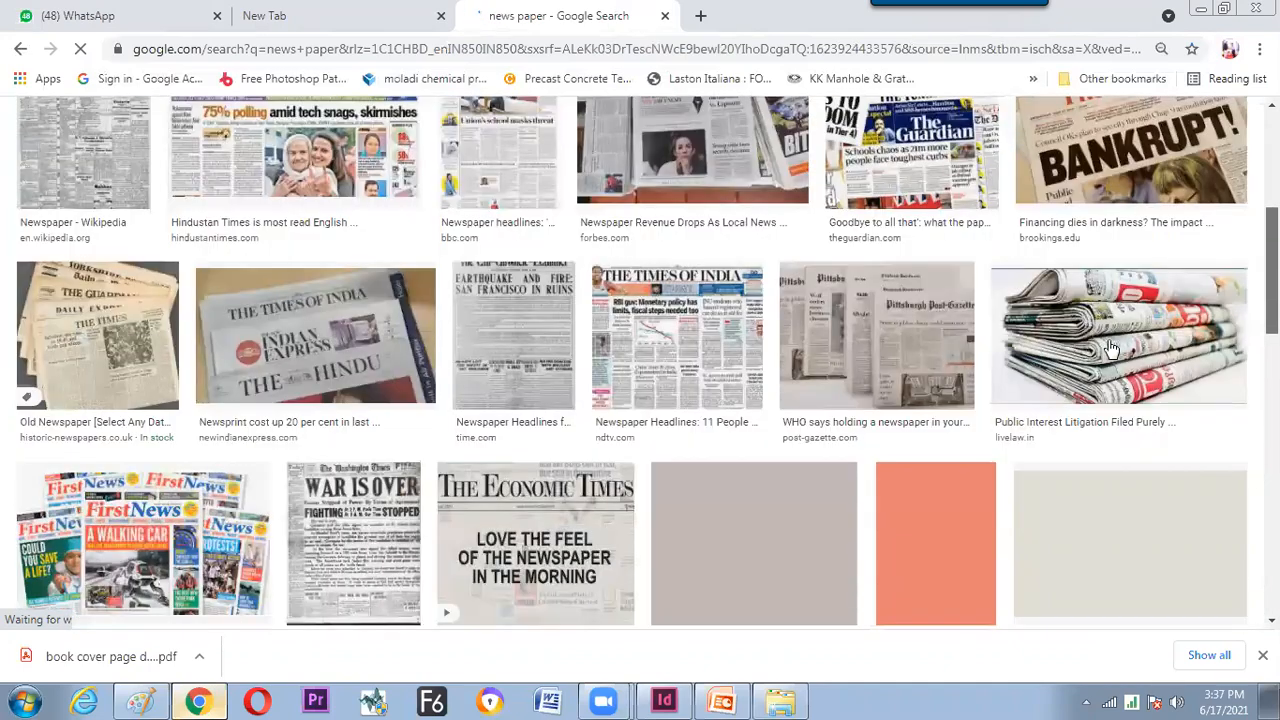
pyautogui.click(706, 370)
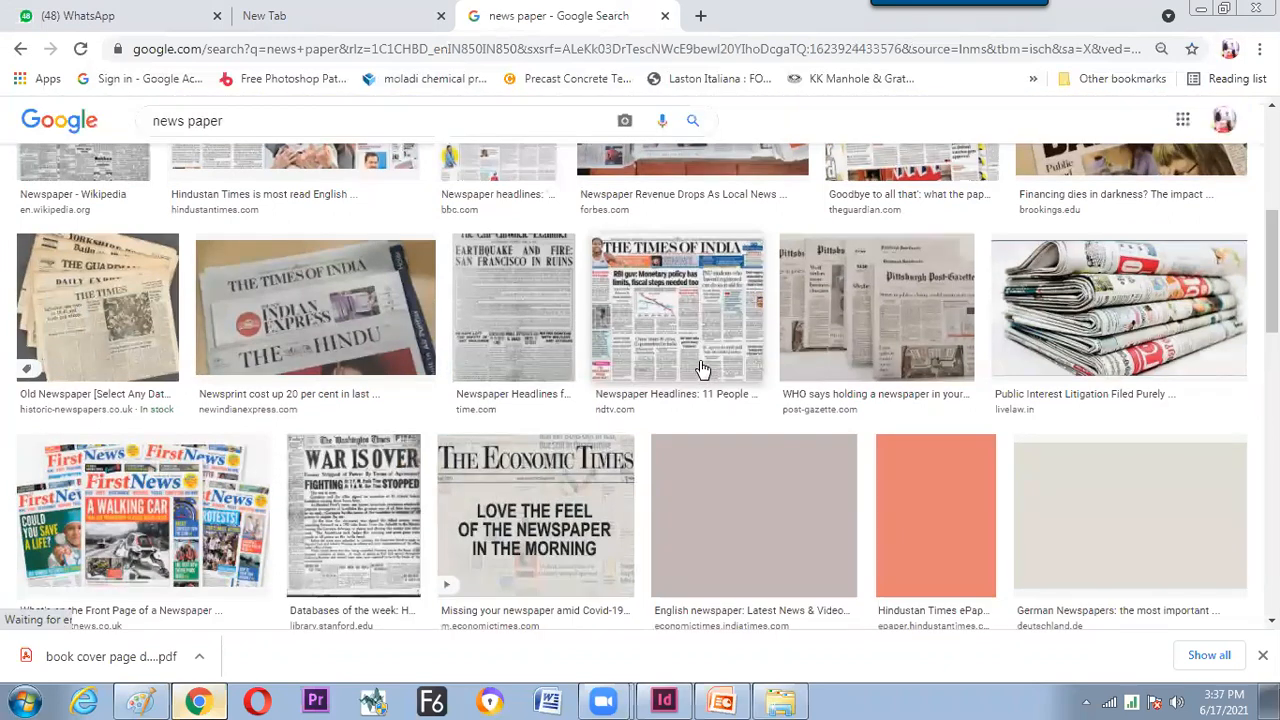
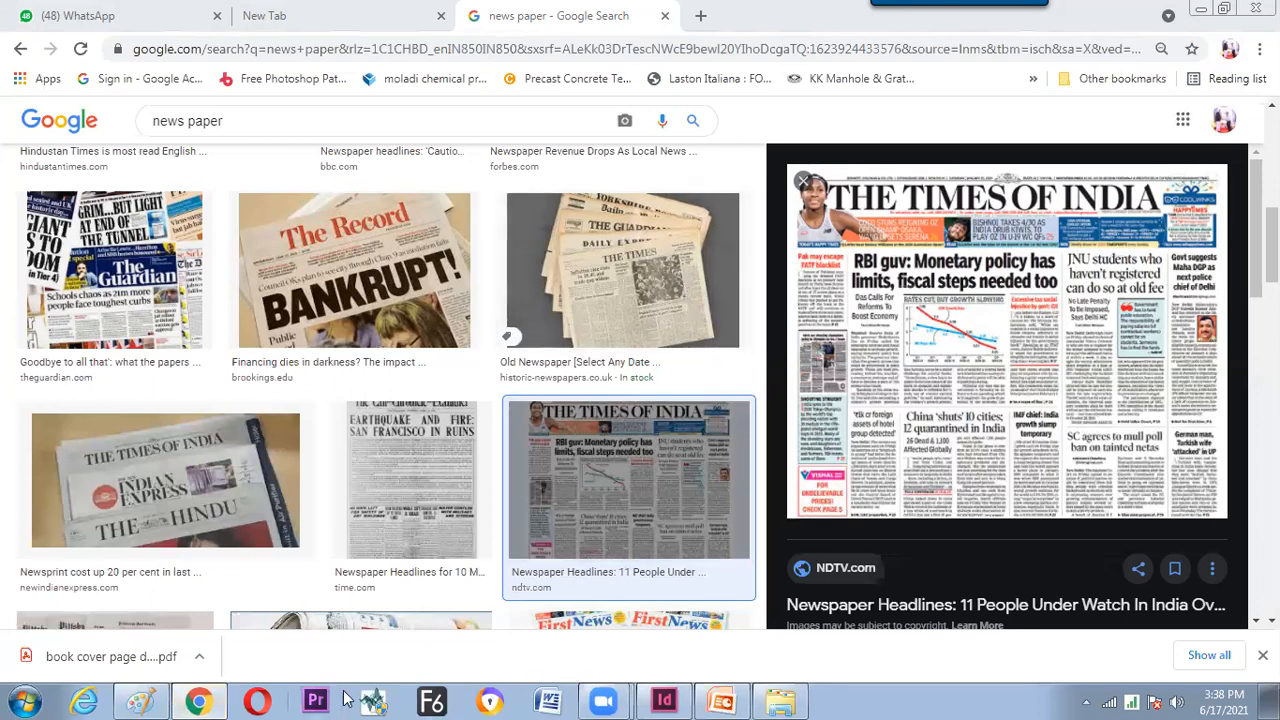
# Switch to InDesign and create a new one-page A4 document in landscape orientation, 297 × 210 mm.
pyautogui.click(666, 699)
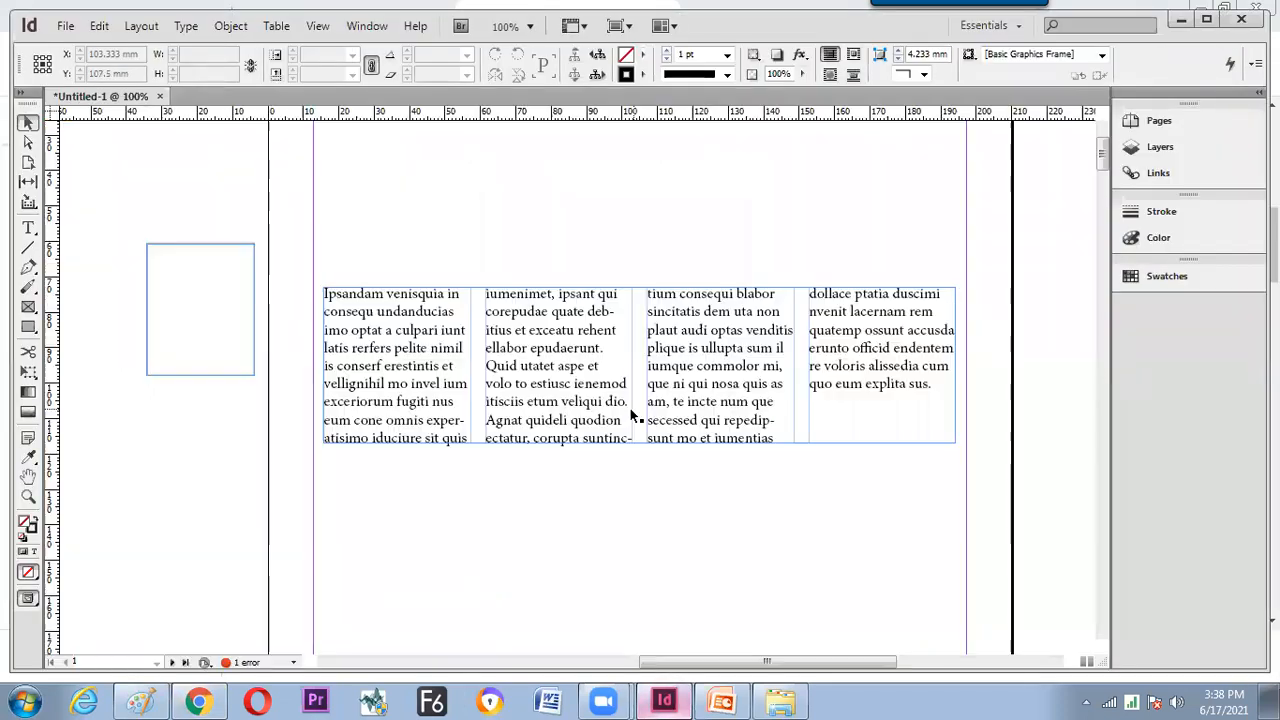
pyautogui.click(428, 382)
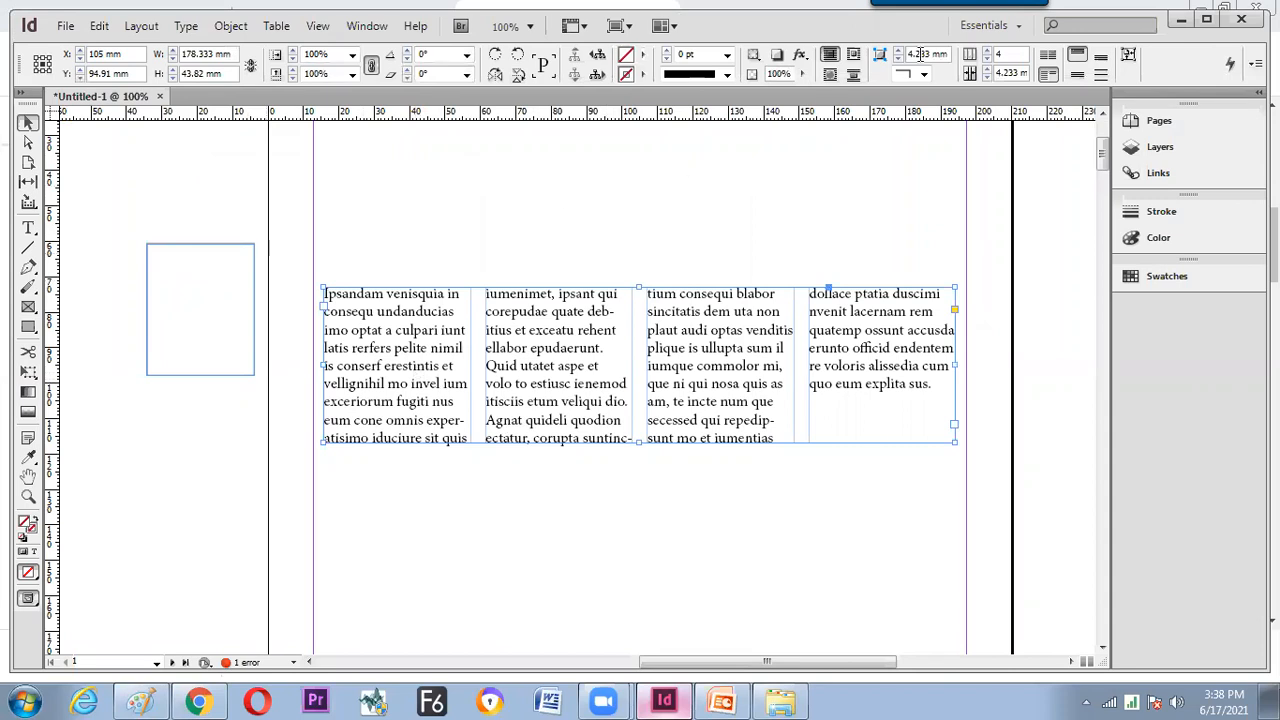
pyautogui.click(542, 242)
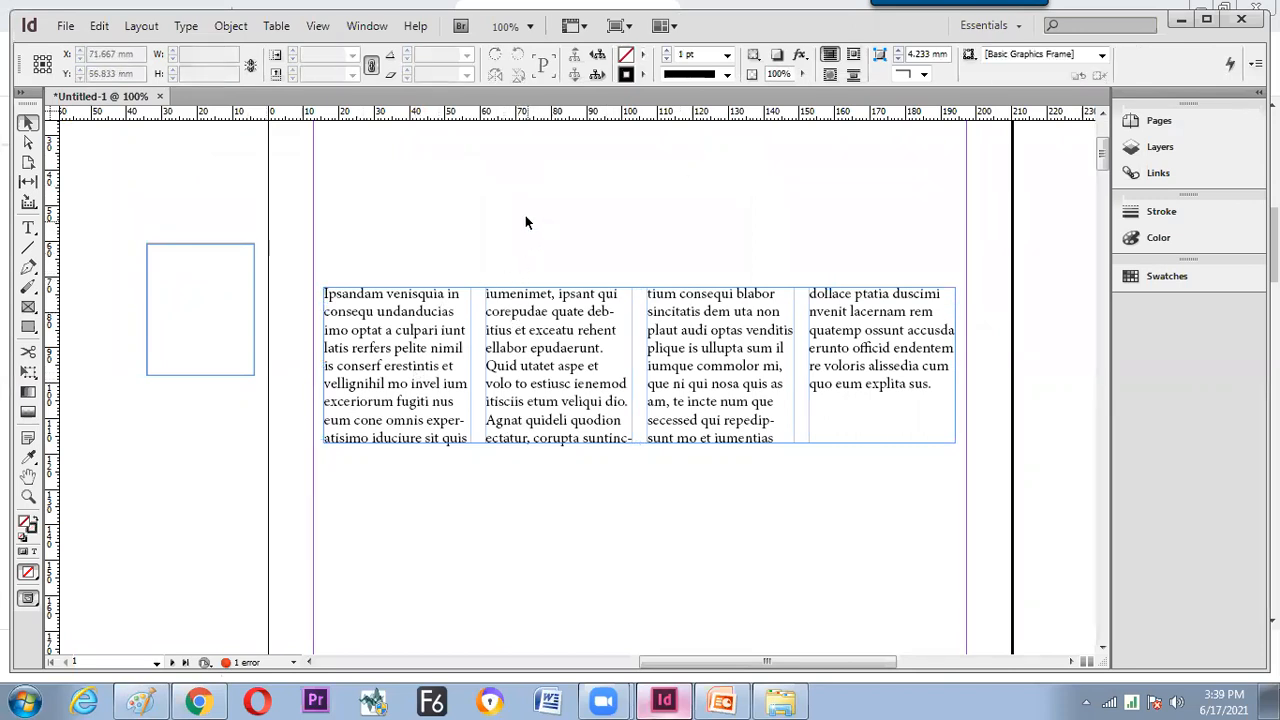
pyautogui.hotkey('ctrl', 'n')
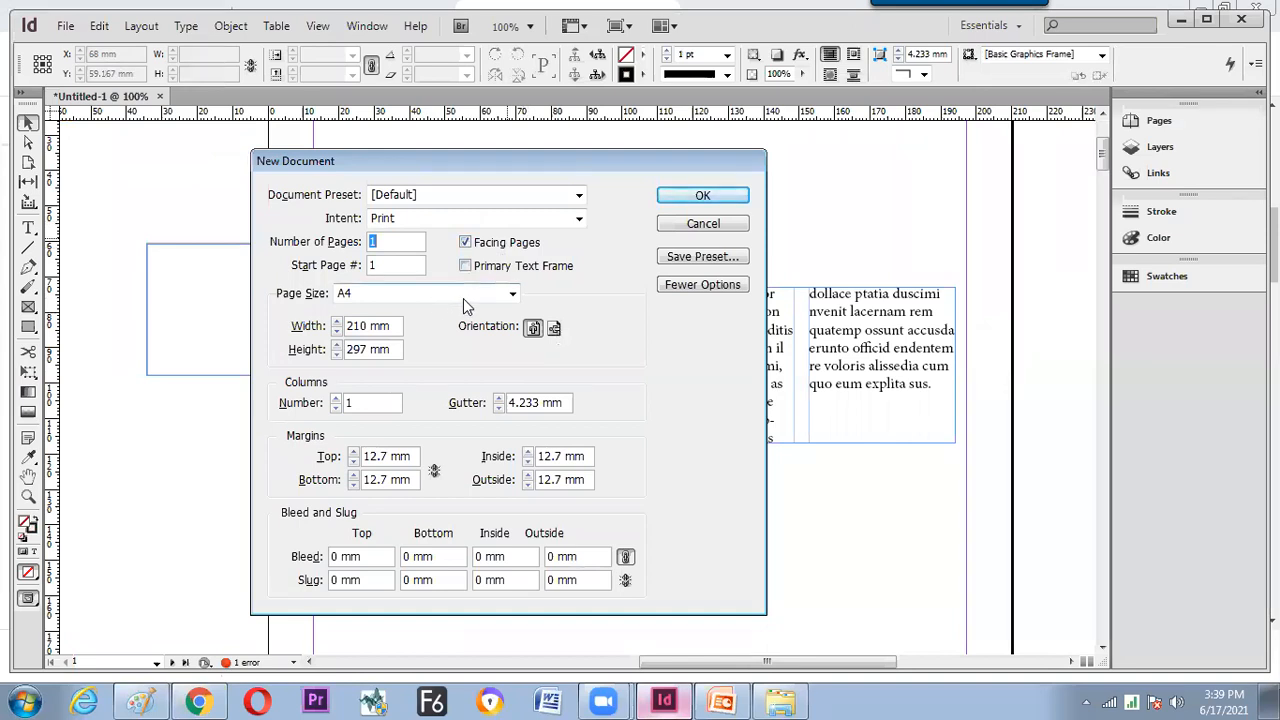
pyautogui.click(554, 330)
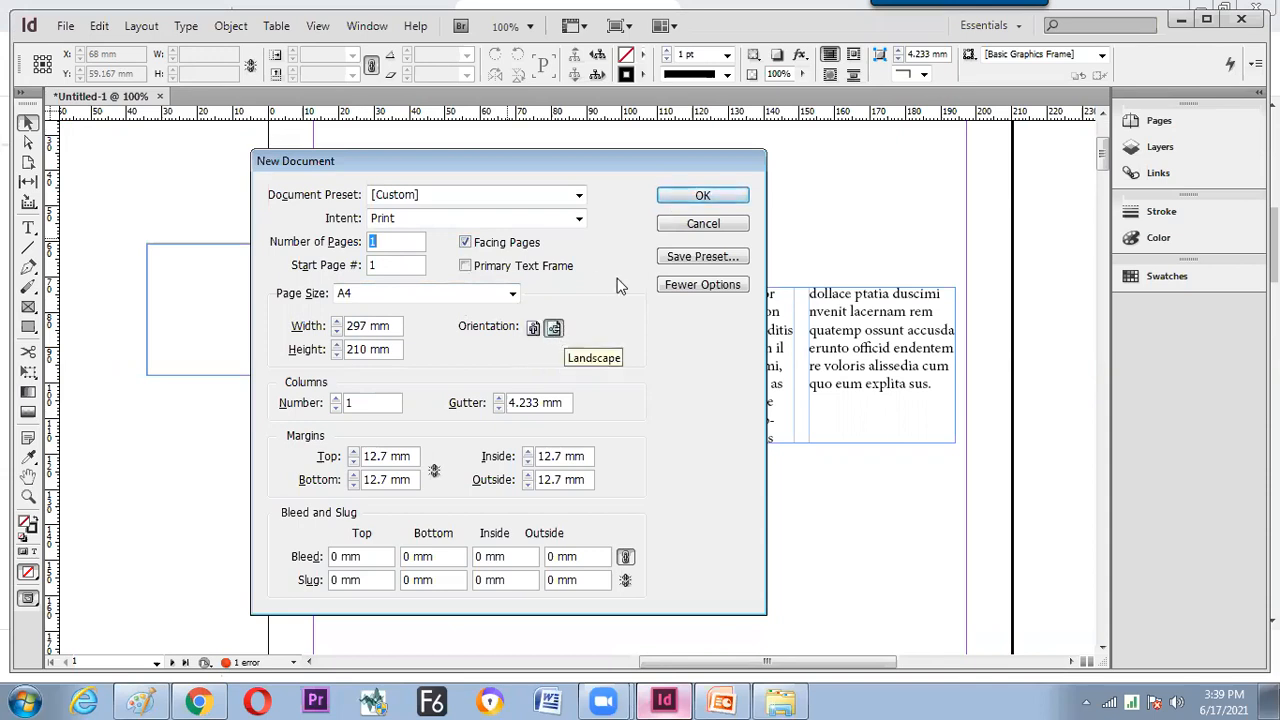
pyautogui.click(693, 200)
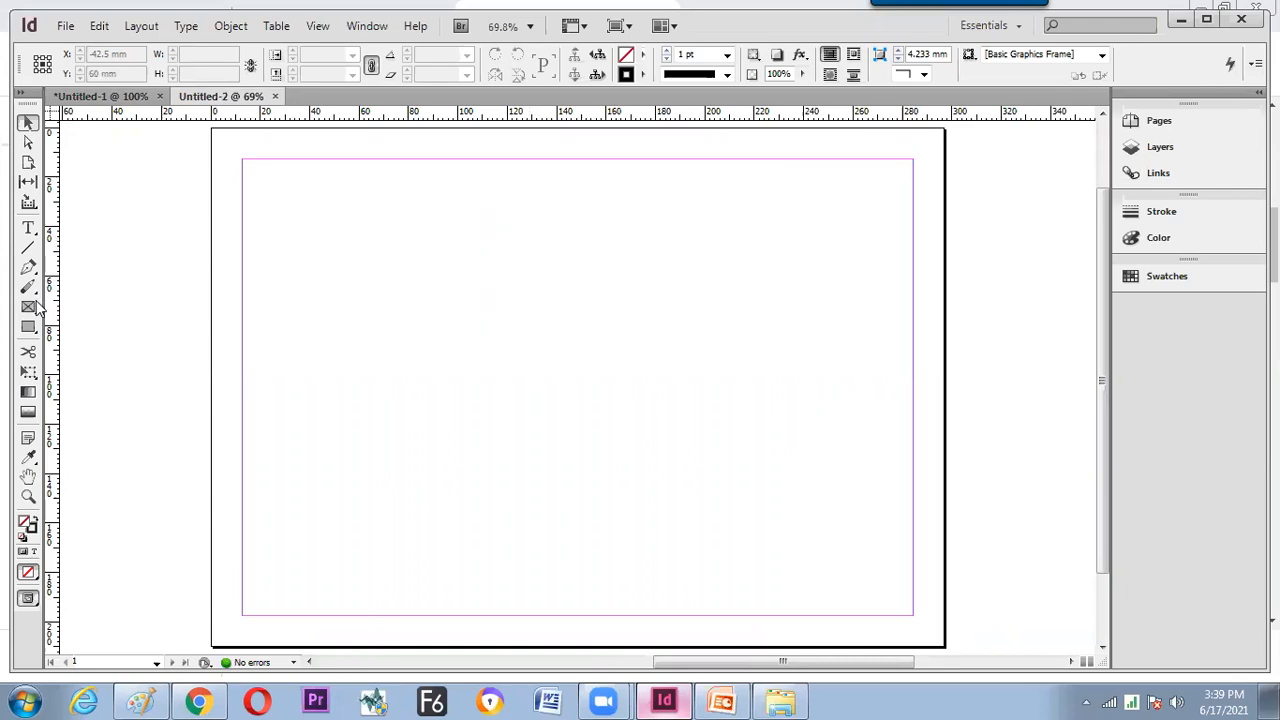
# Draw a text frame about 297 × 78.5 mm across the full page width and fill it with placeholder text.
pyautogui.click(28, 228)
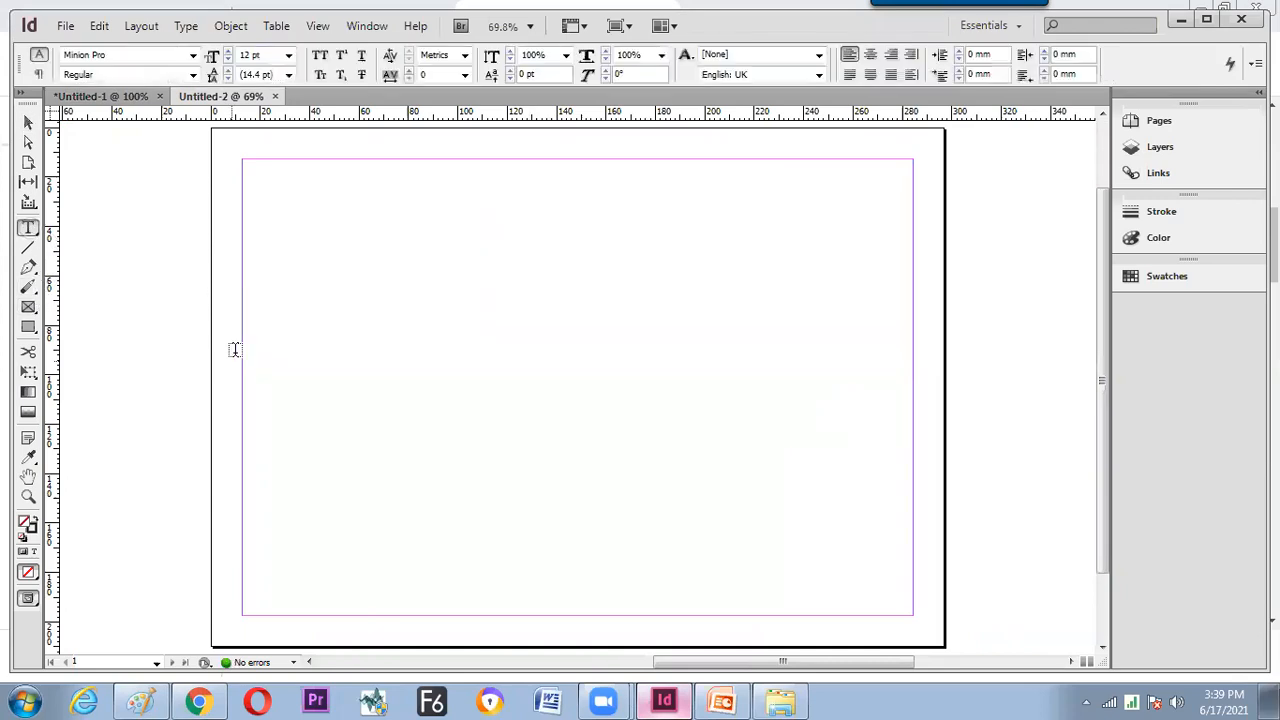
pyautogui.moveTo(212, 350); pyautogui.dragTo(943, 547)
pyautogui.rightClick(620, 451)
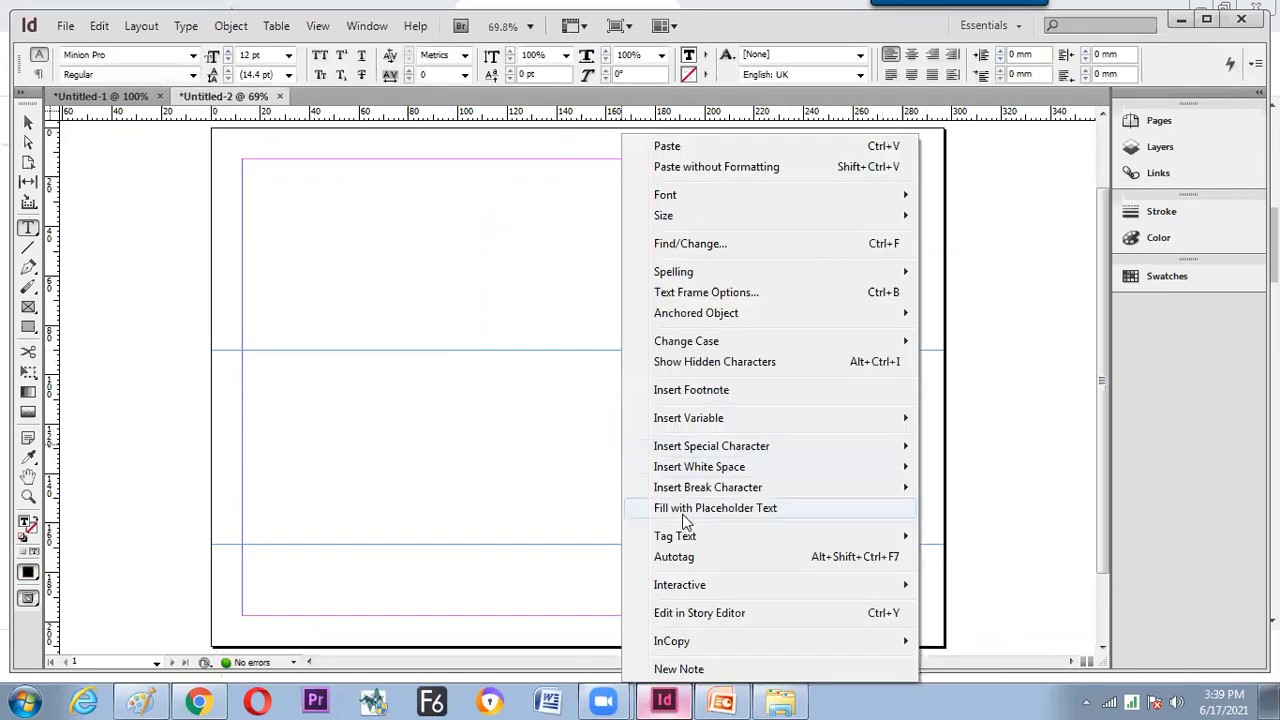
pyautogui.click(682, 513)
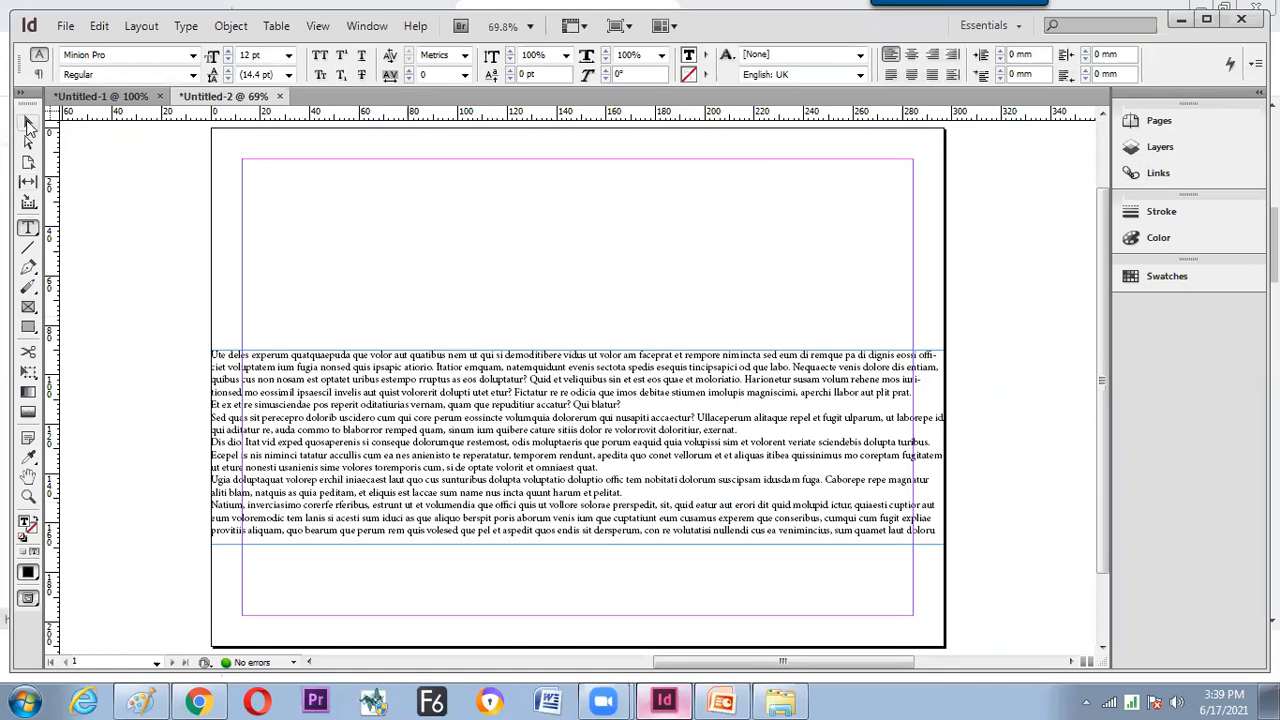
# Divide the placeholder text frame into 8 columns.
pyautogui.click(28, 123)
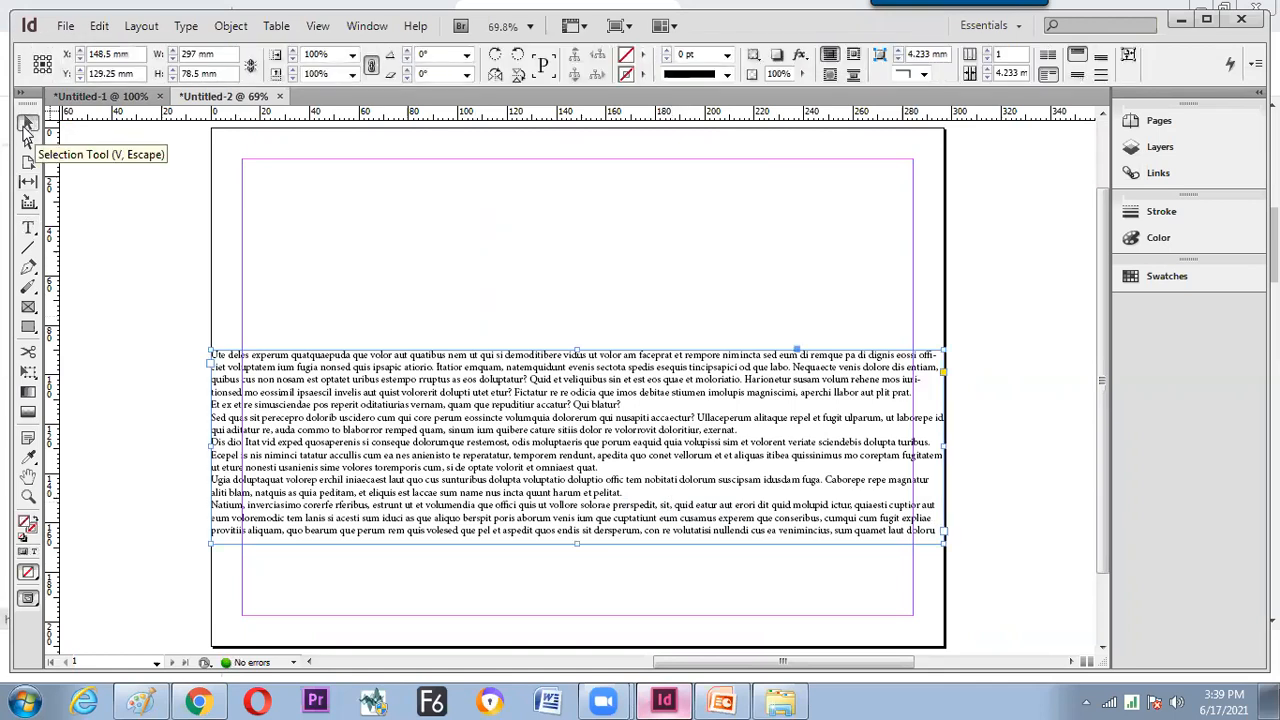
pyautogui.doubleClick(1006, 55)
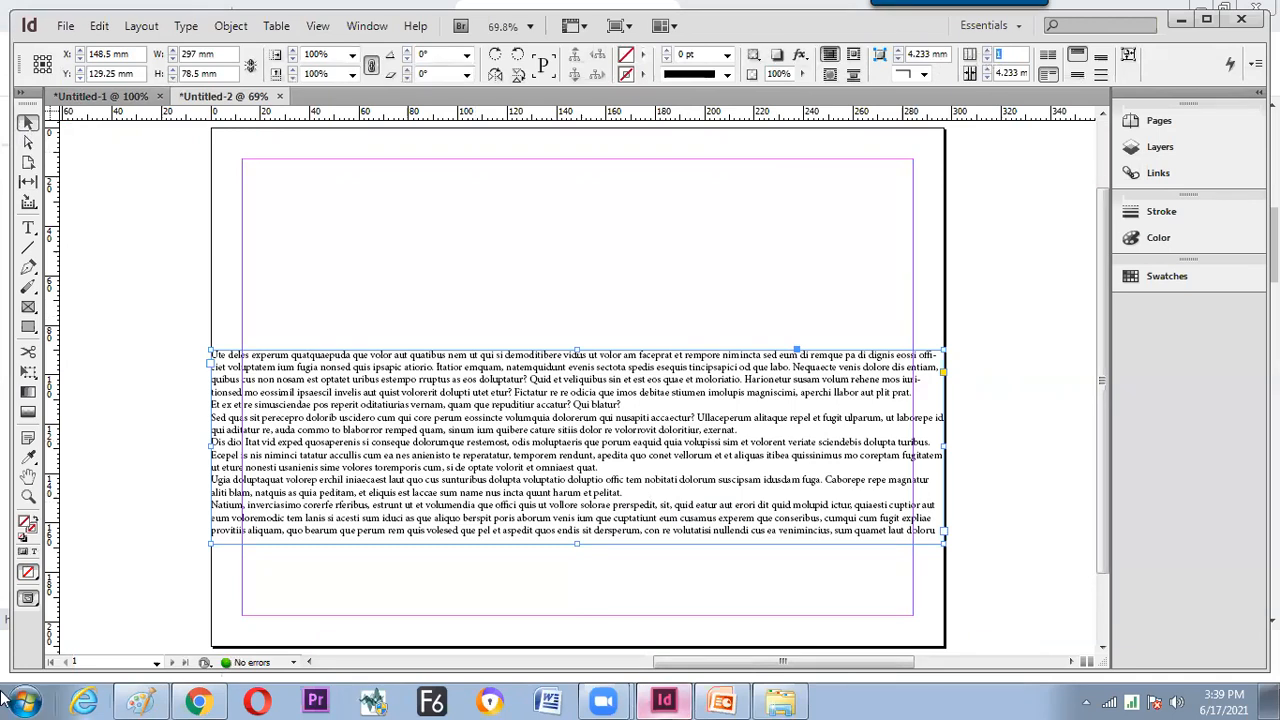
pyautogui.write('8')
pyautogui.press('Return')
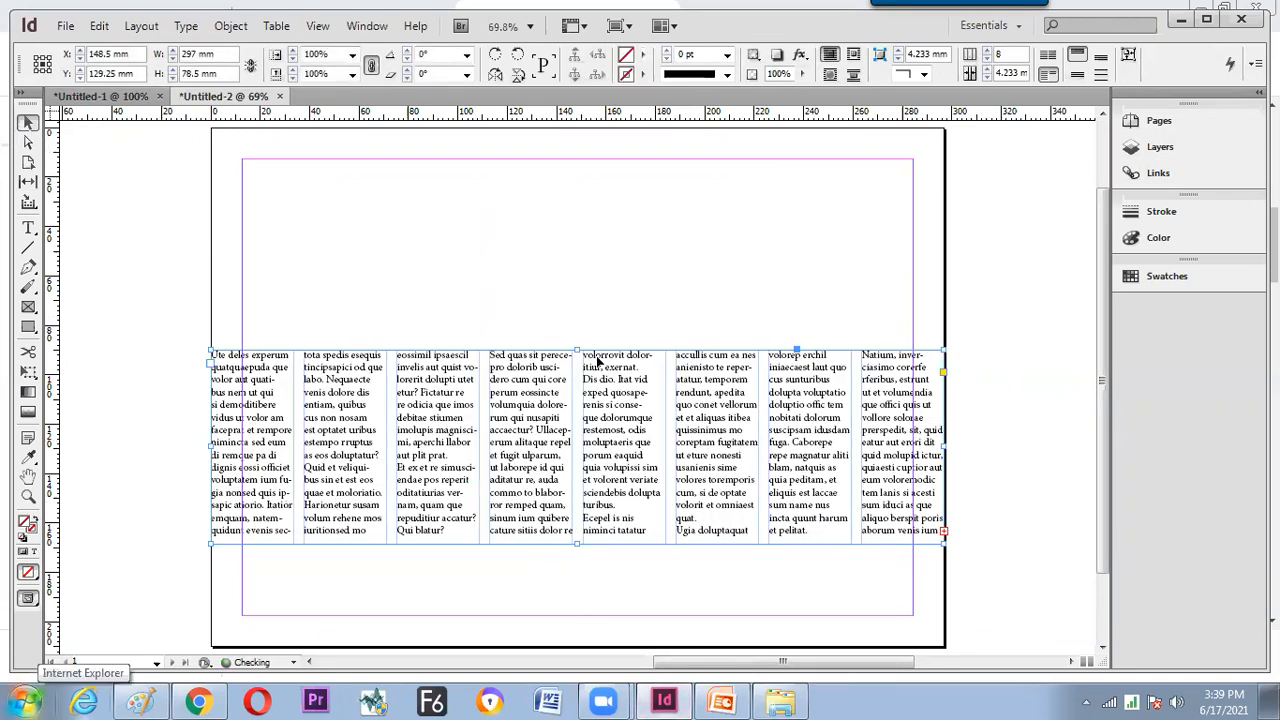
pyautogui.click(573, 304)
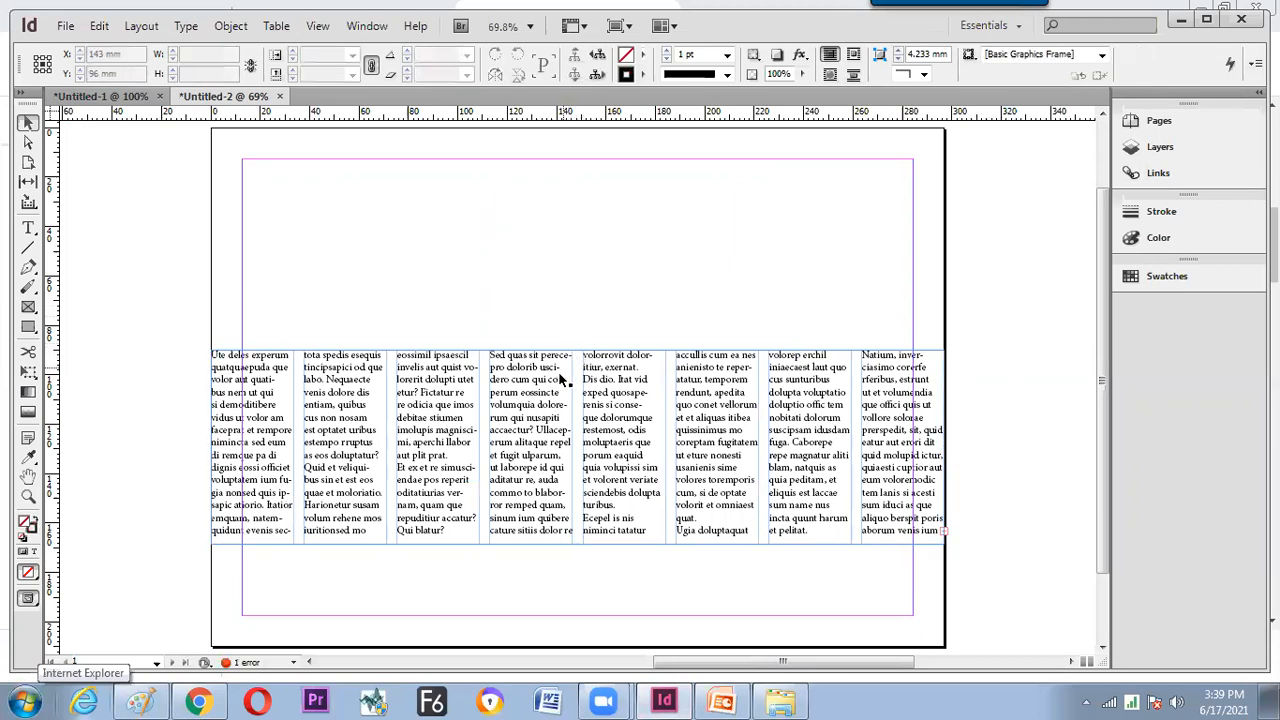
# Fit the eight-column text frame to its content.
pyautogui.click(547, 404)
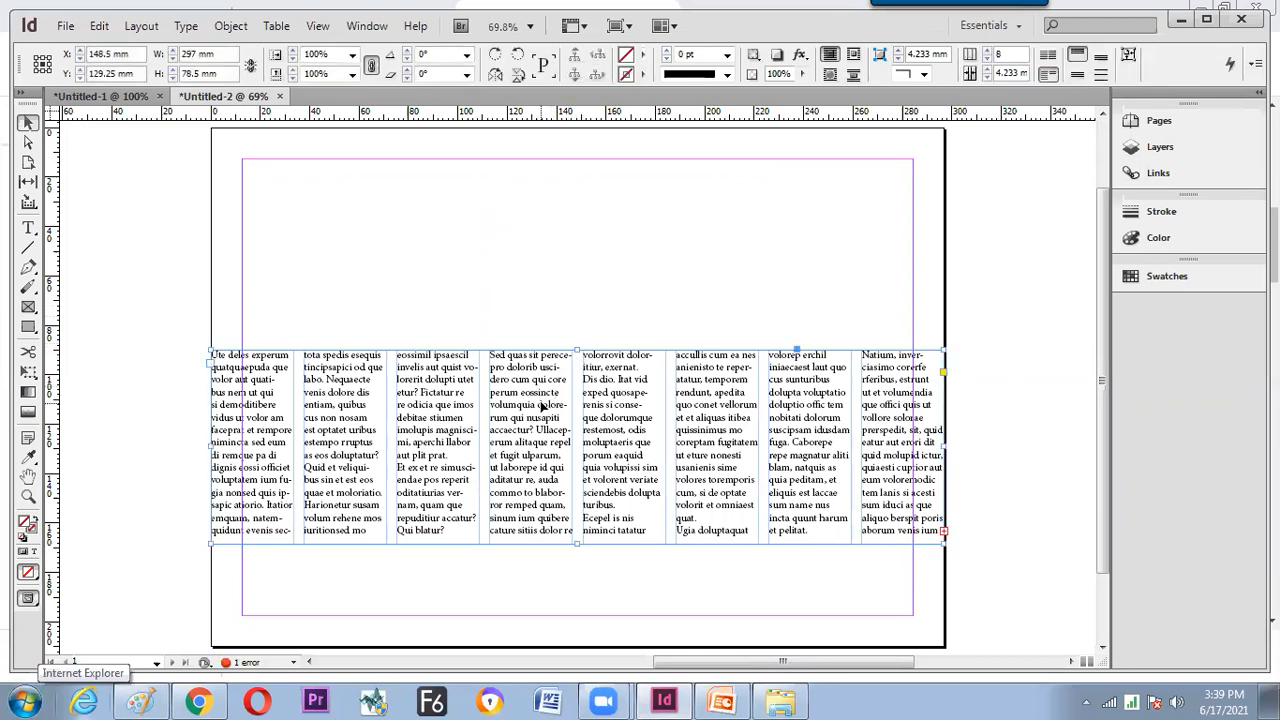
pyautogui.hotkey('ctrl', 'alt', 'c')
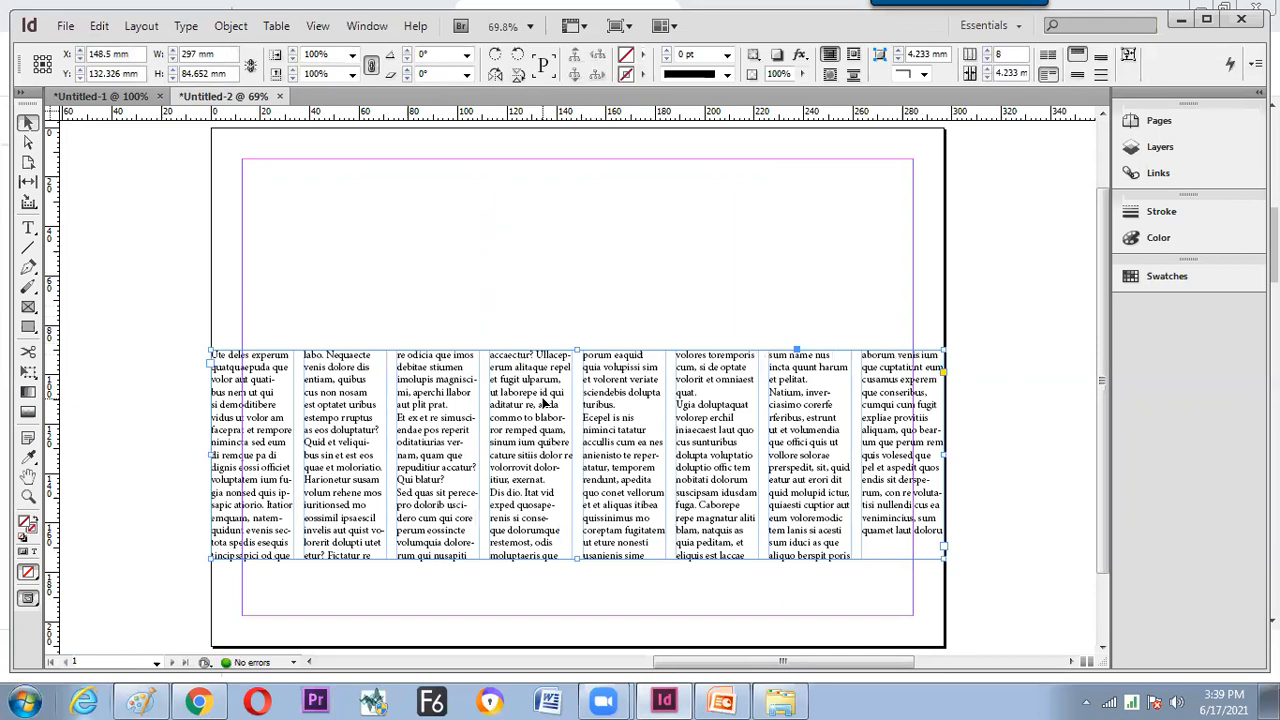
pyautogui.click(559, 316)
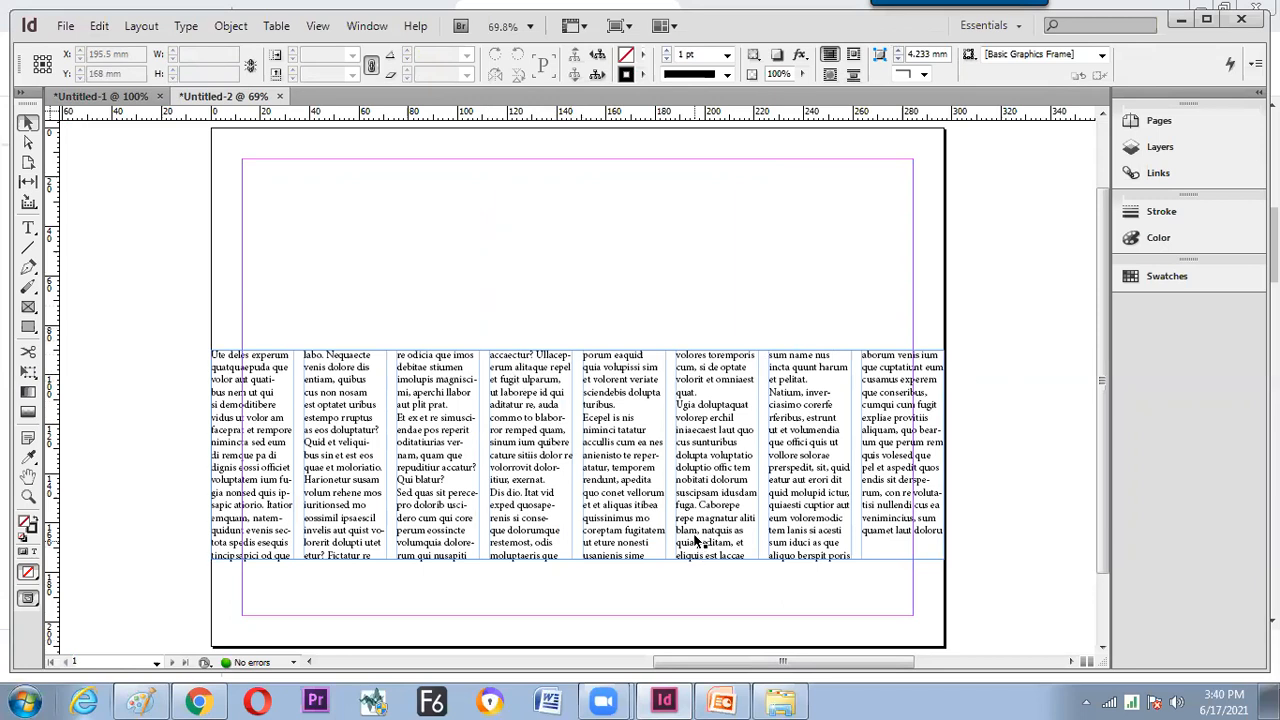
pyautogui.click(752, 510)
pyautogui.click(28, 228)
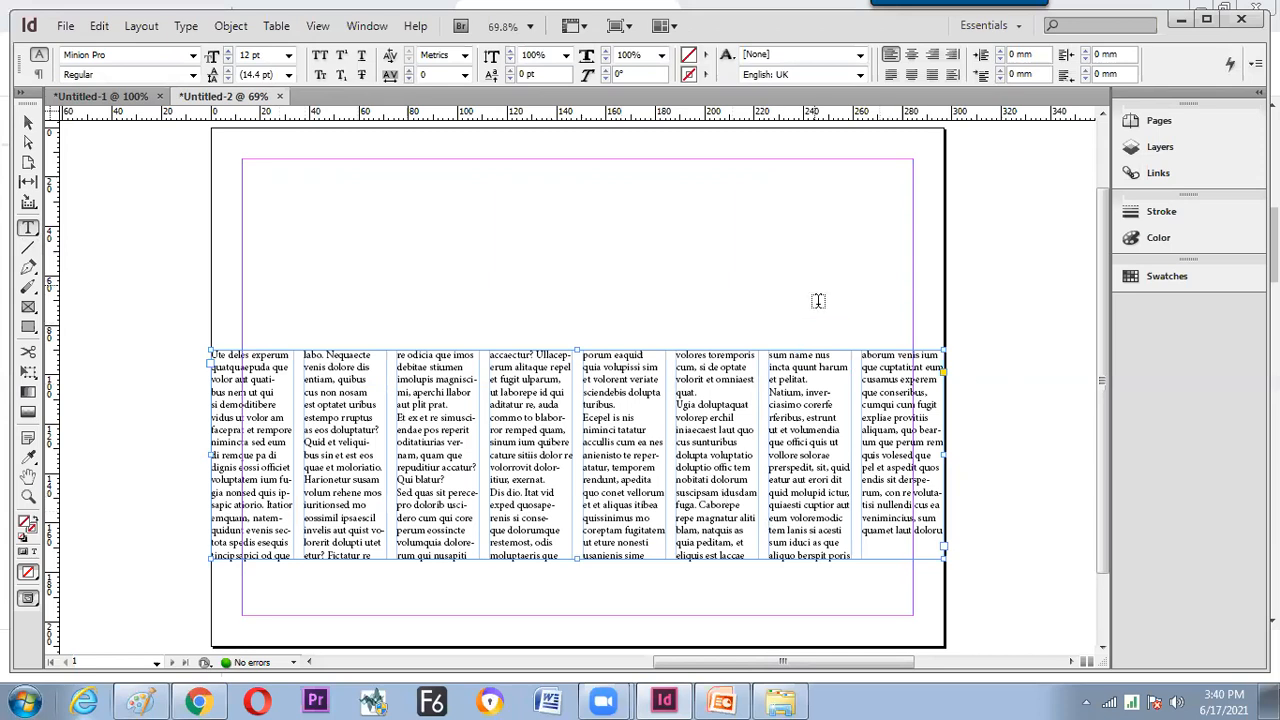
pyautogui.click(28, 121)
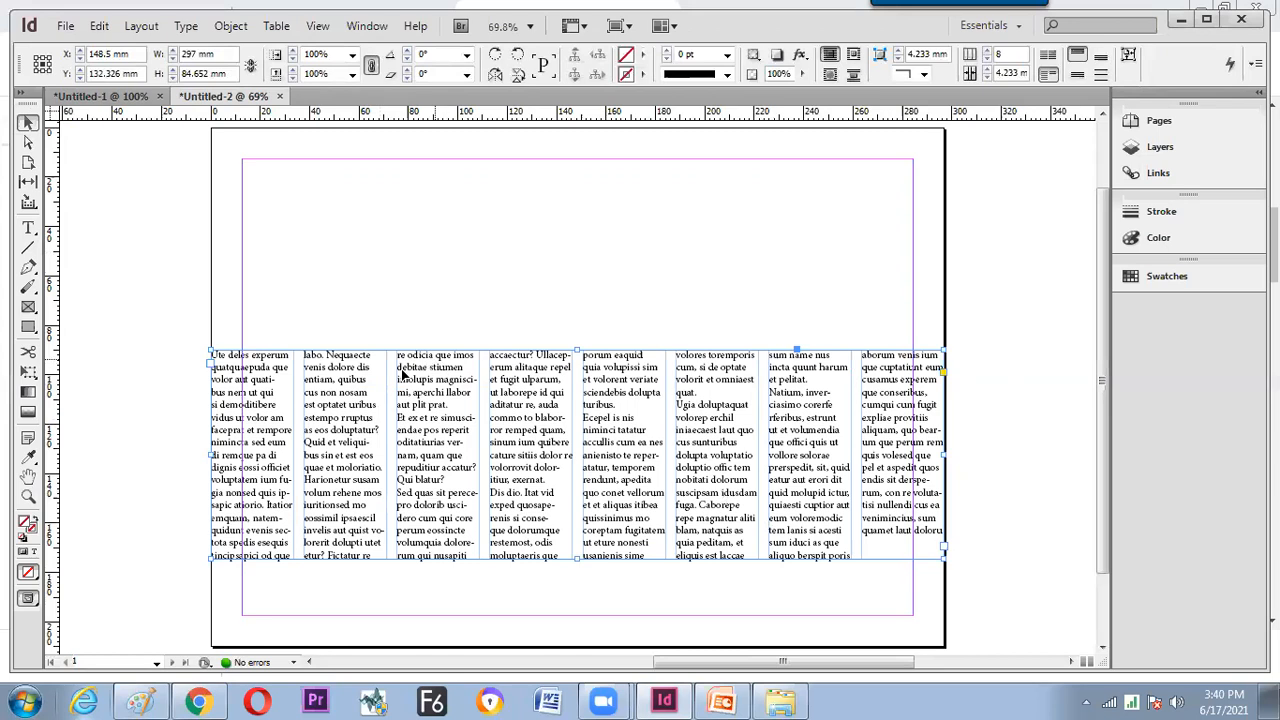
# Replace the first column's text after "Ute" through the sixth line so the opening line reads "Ute dfsdfsdfm".
pyautogui.press('ctrl')
pyautogui.hotkey('ctrl', '1')
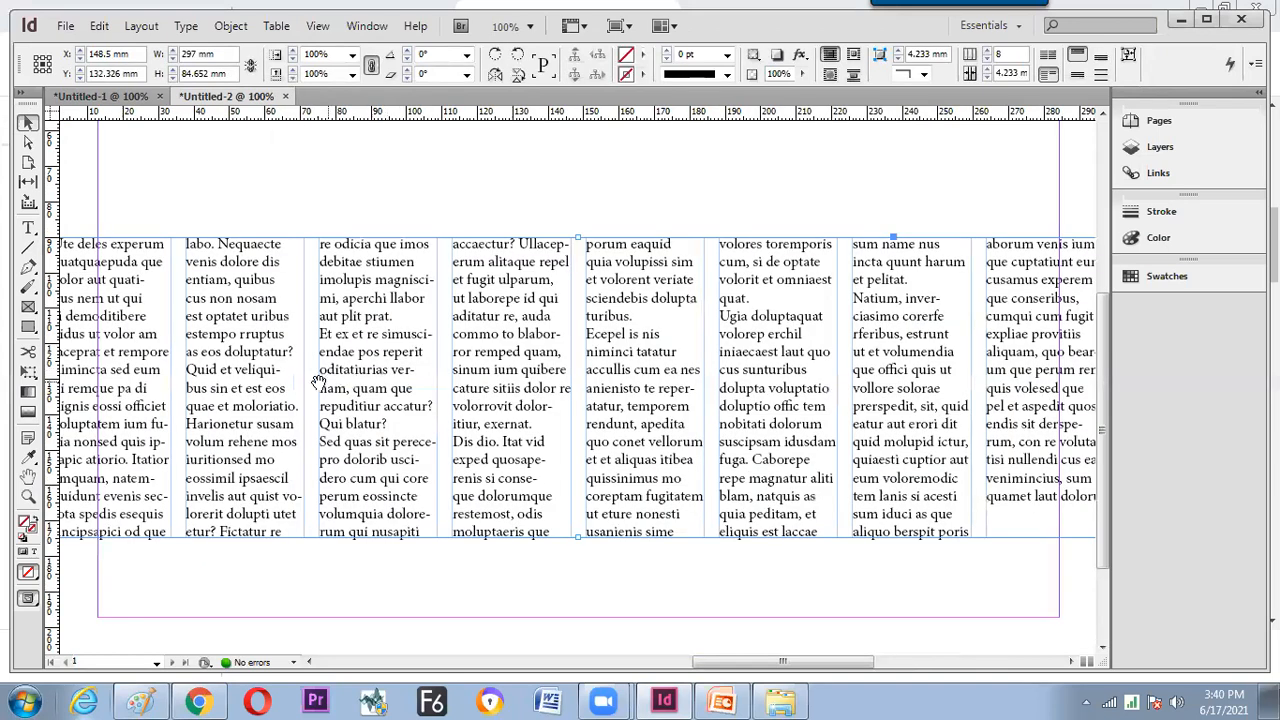
pyautogui.hscroll(-3, 432, 388)
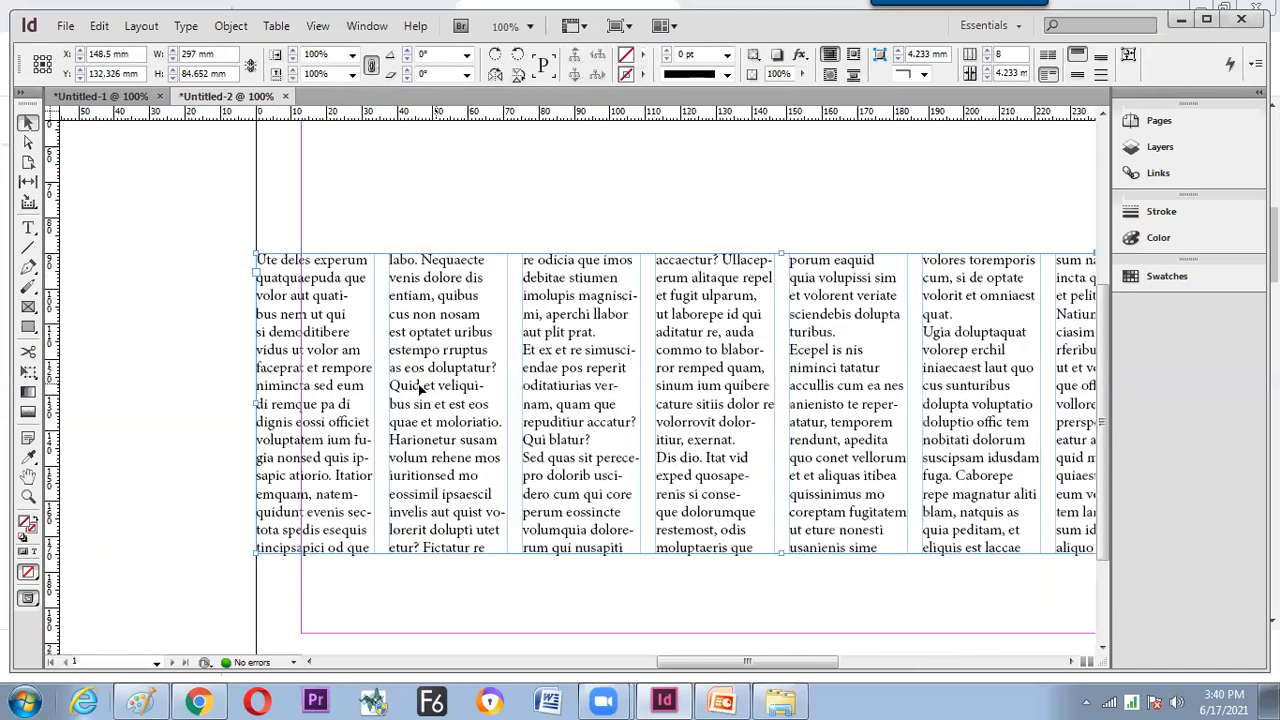
pyautogui.hotkey('ctrl', '=')
pyautogui.hscroll(-2, 432, 395)
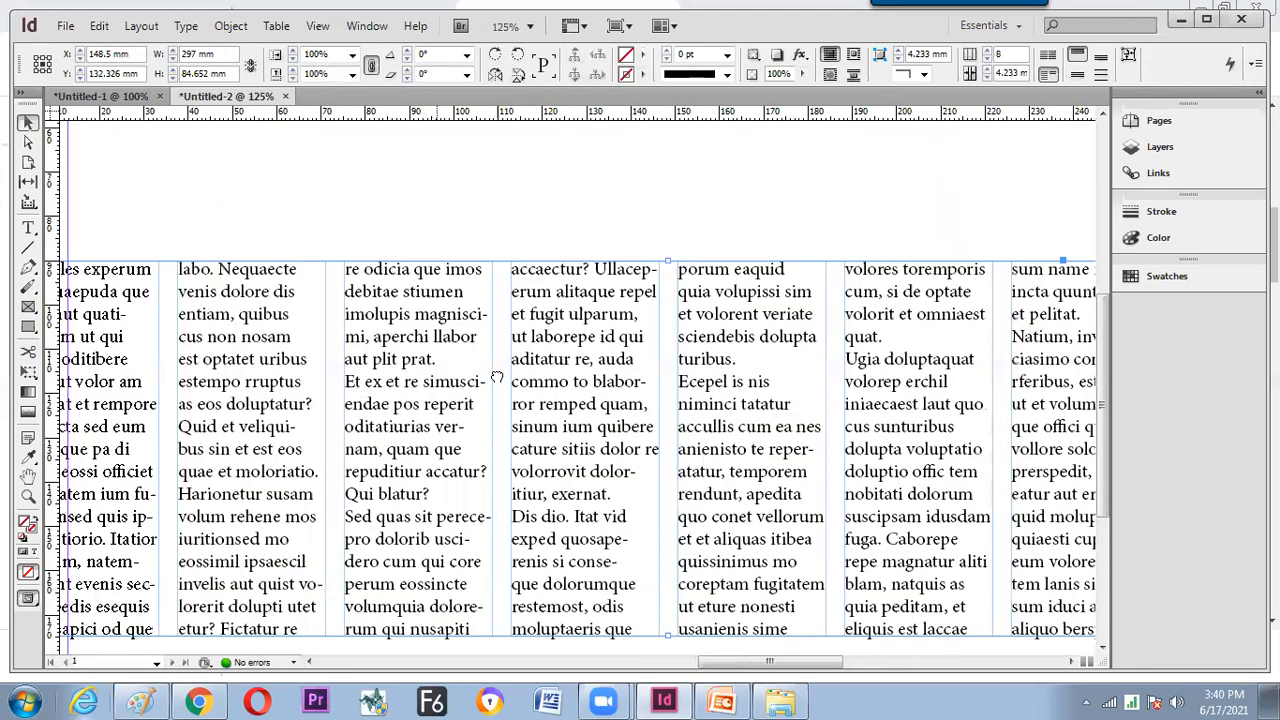
pyautogui.hscroll(-2, 276, 300)
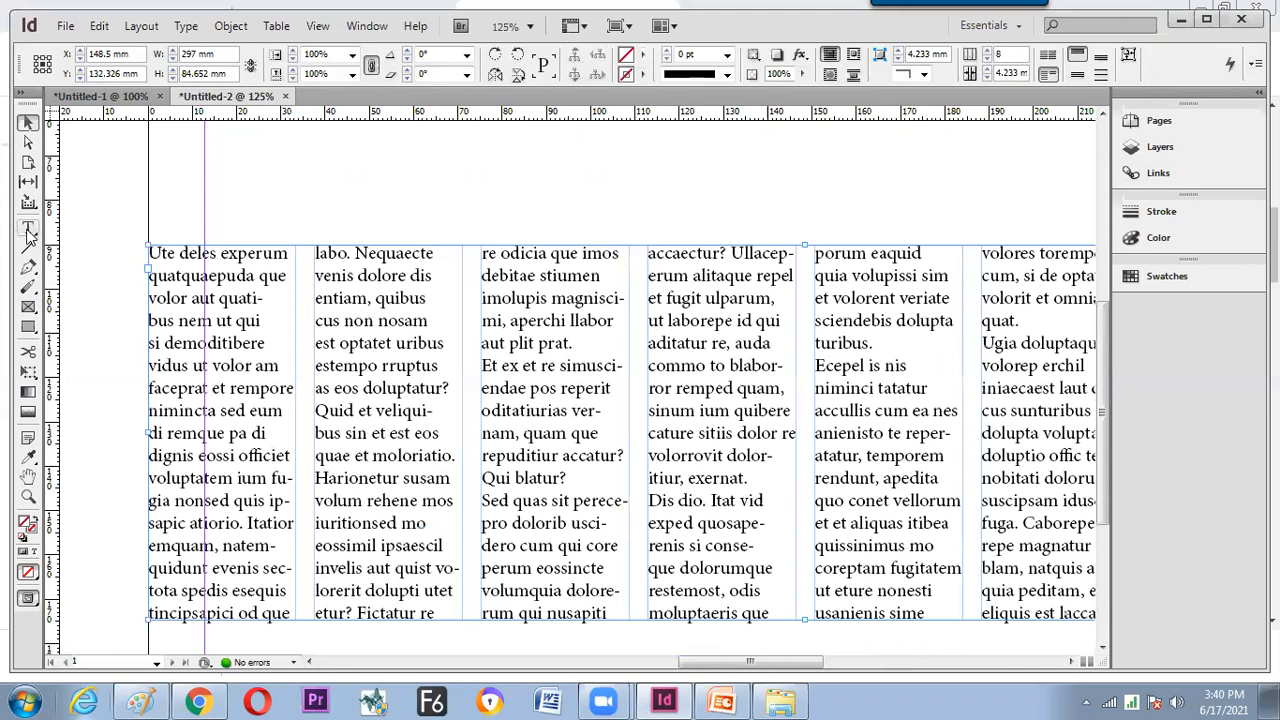
pyautogui.click(29, 230)
pyautogui.click(150, 258)
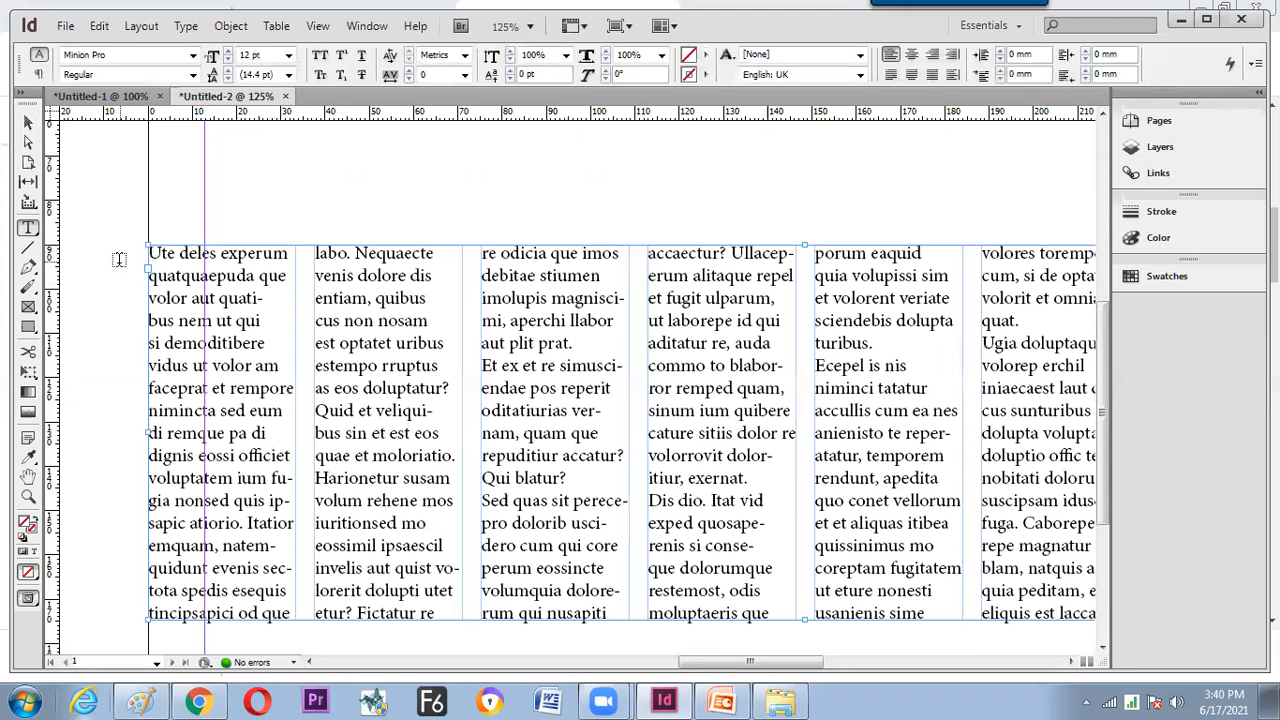
pyautogui.click(167, 254)
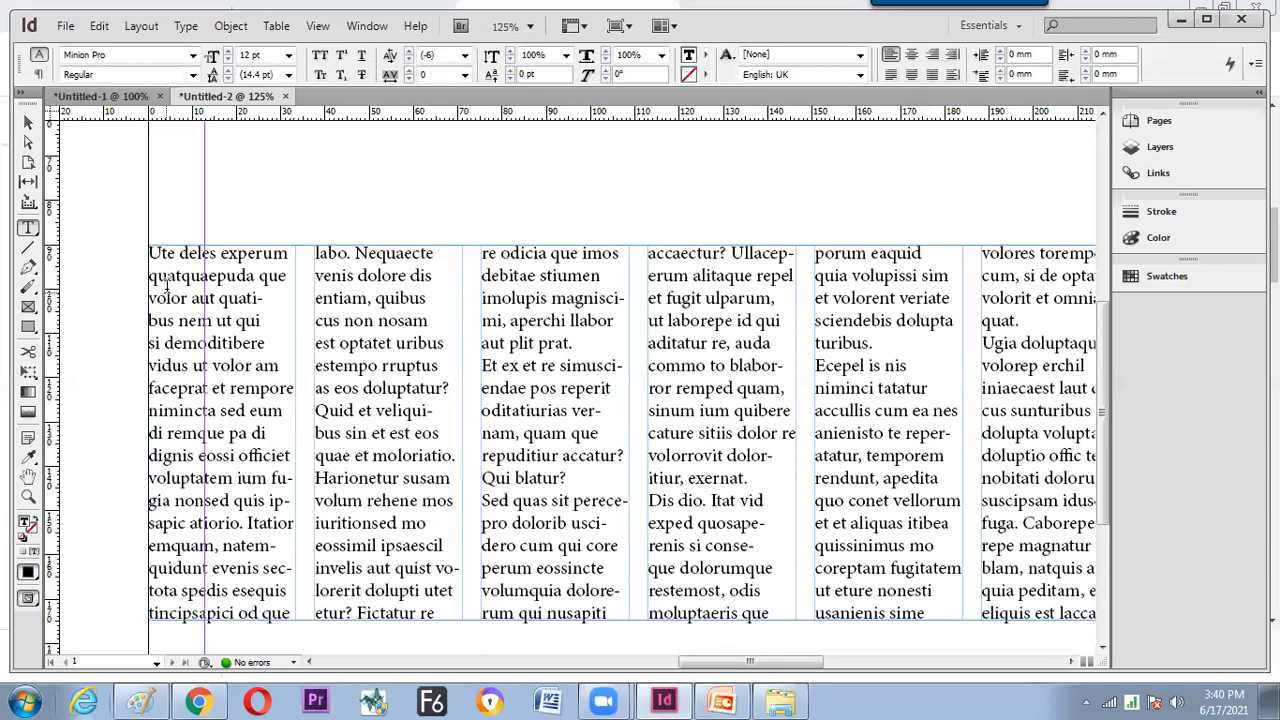
pyautogui.click(181, 255)
pyautogui.moveTo(181, 254); pyautogui.dragTo(234, 366)
pyautogui.write('dfsdfsdfm')
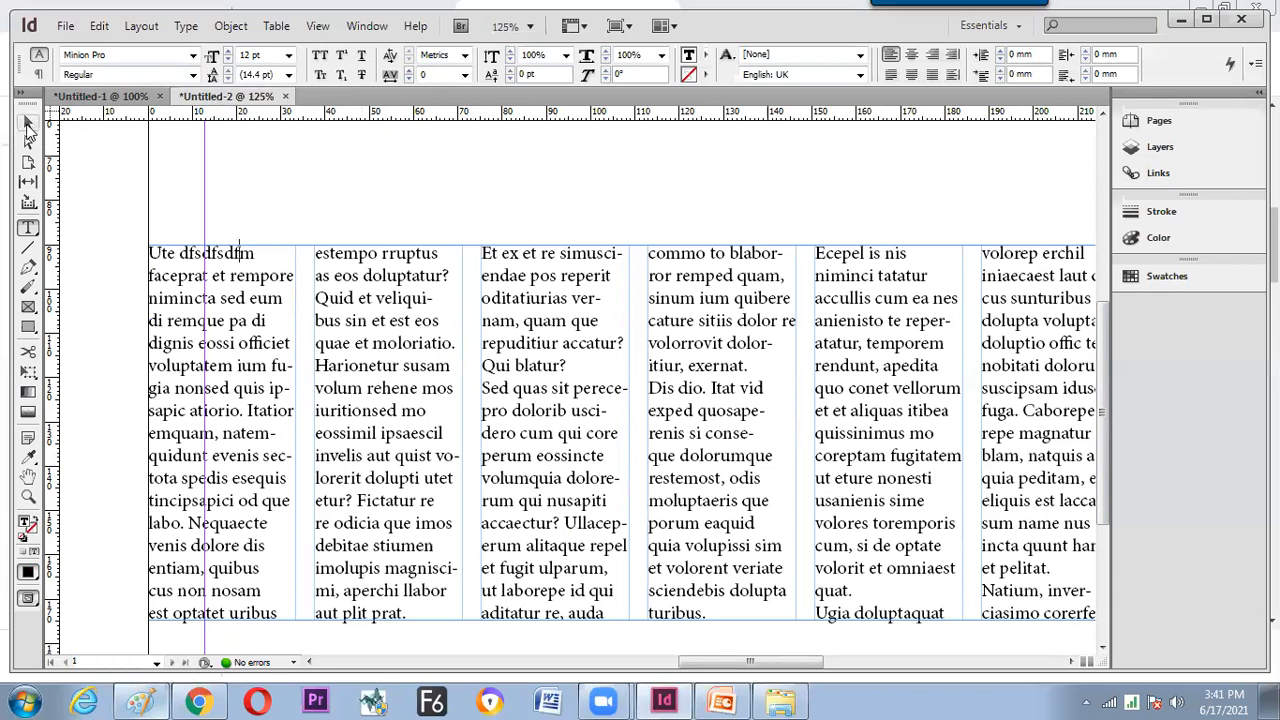
pyautogui.press('Escape')
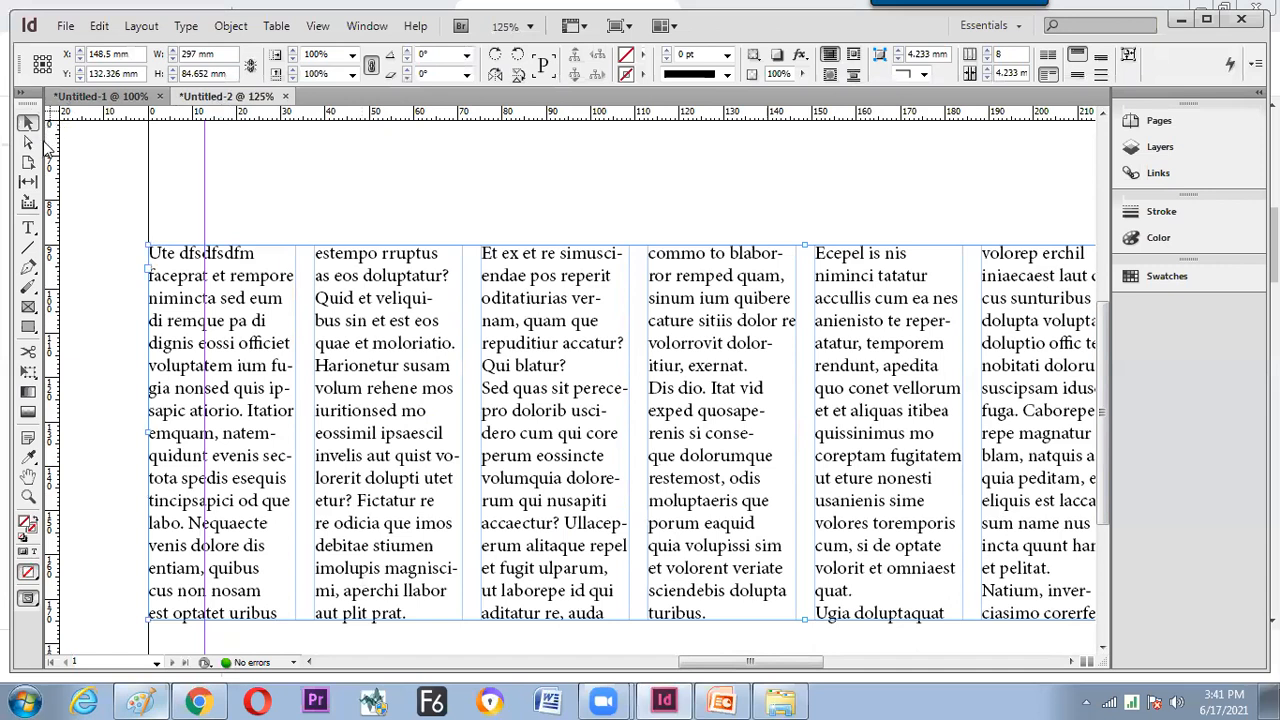
# Examine the Type tool's character and paragraph formatting controls, alternating between the two sets to compare their options.
pyautogui.click(27, 142)
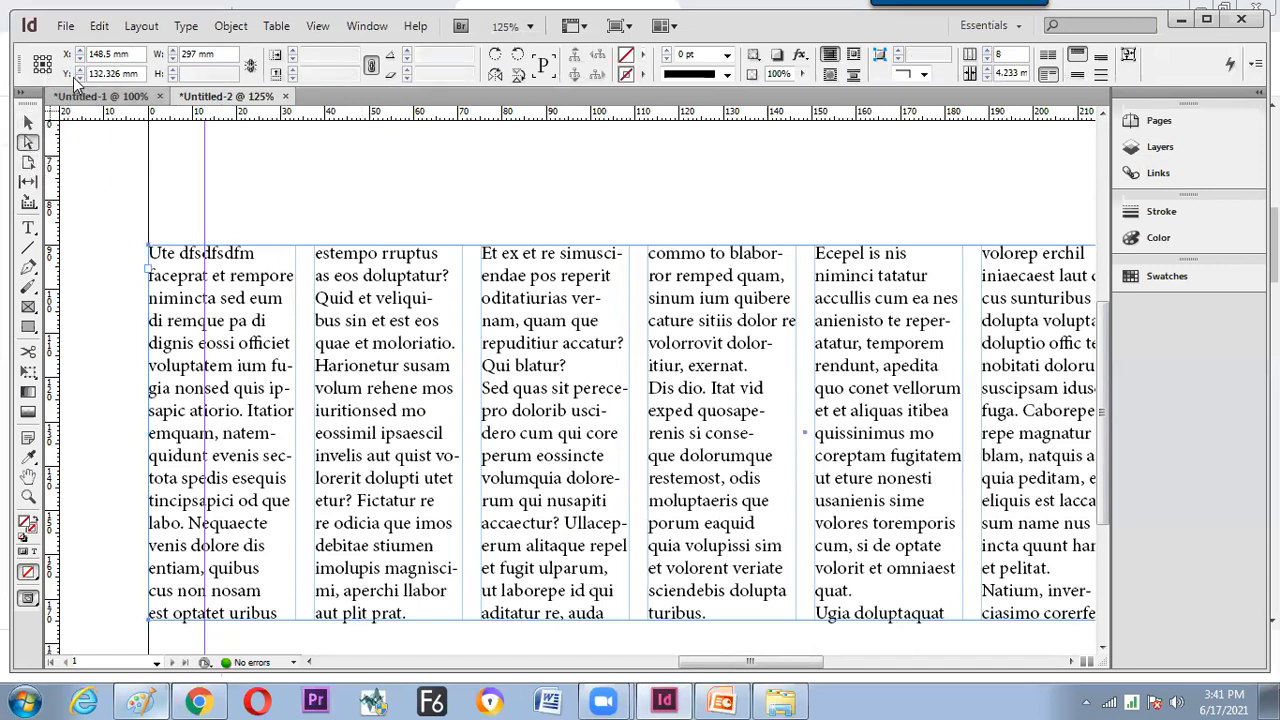
pyautogui.click(29, 229)
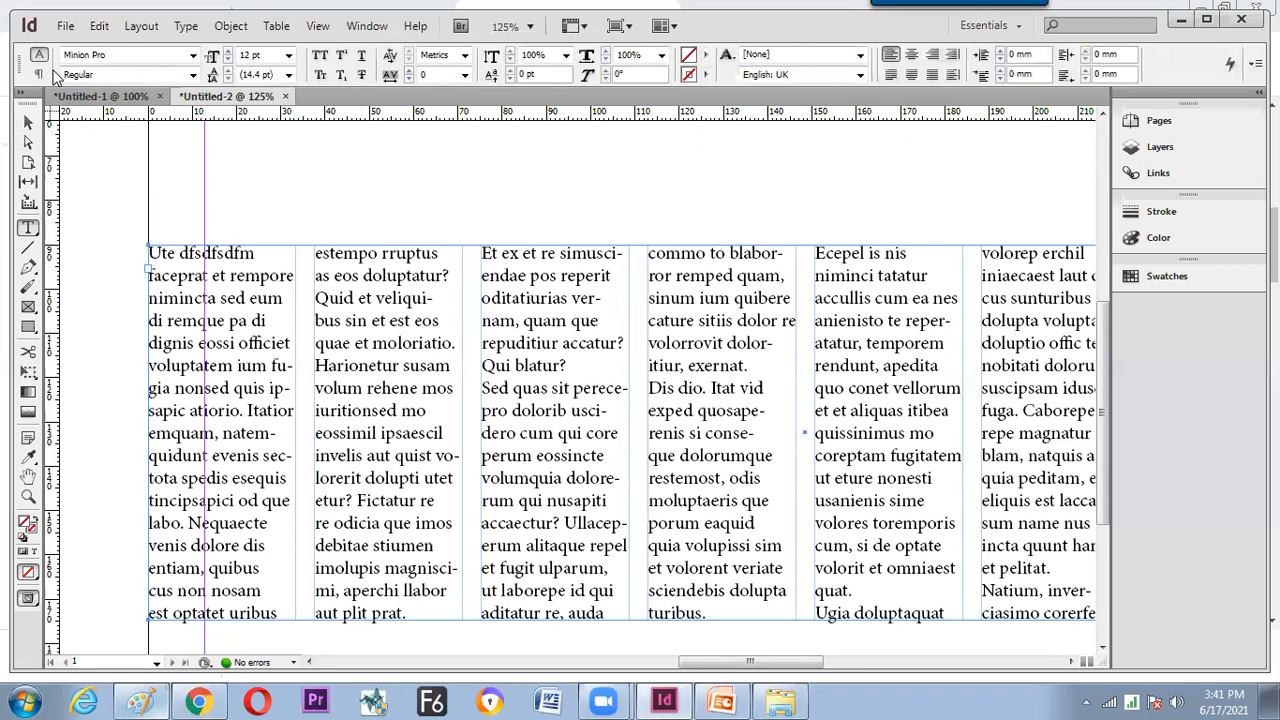
pyautogui.click(39, 75)
pyautogui.click(39, 57)
pyautogui.click(39, 76)
pyautogui.click(39, 57)
pyautogui.click(39, 76)
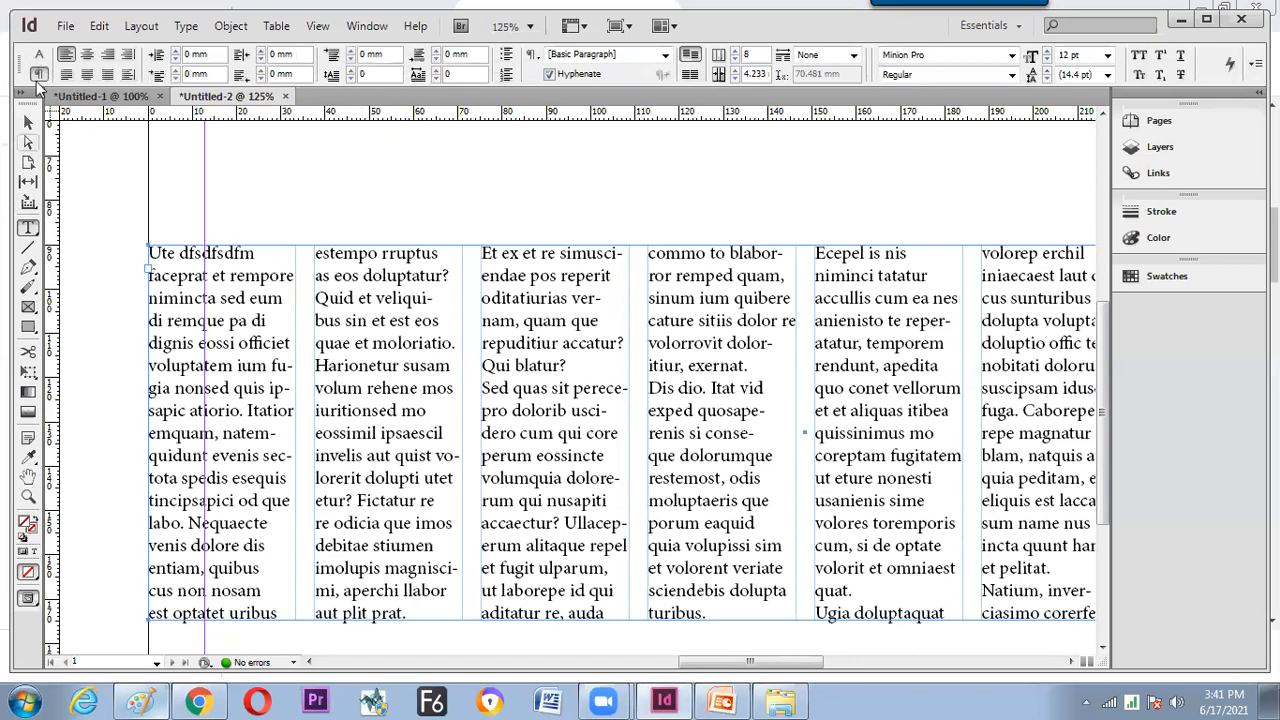
pyautogui.click(38, 57)
pyautogui.click(39, 76)
pyautogui.click(38, 57)
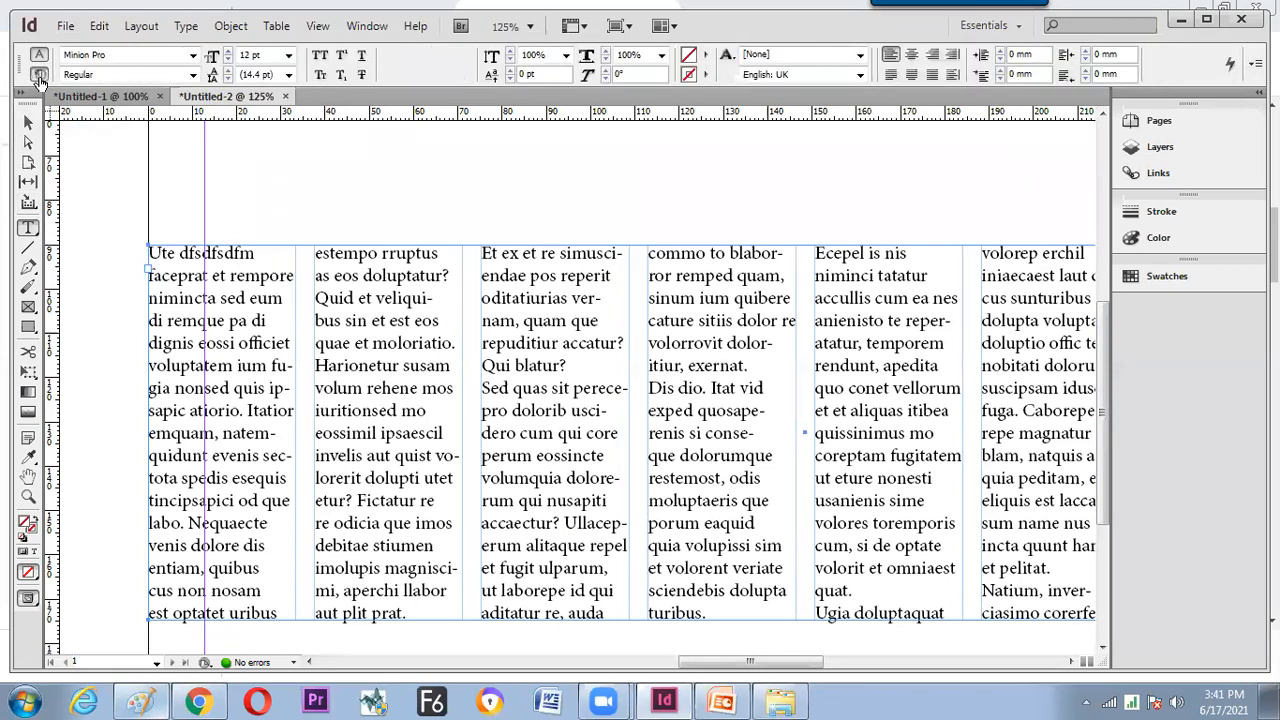
pyautogui.click(39, 76)
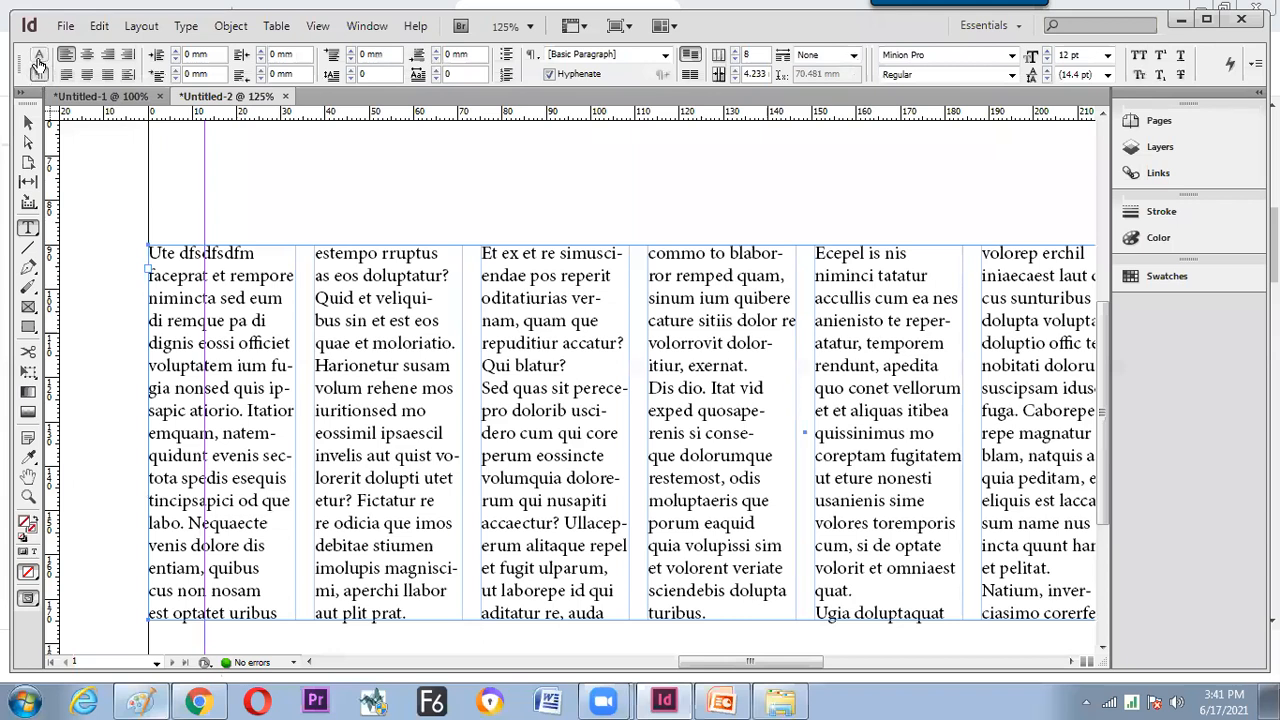
pyautogui.click(39, 58)
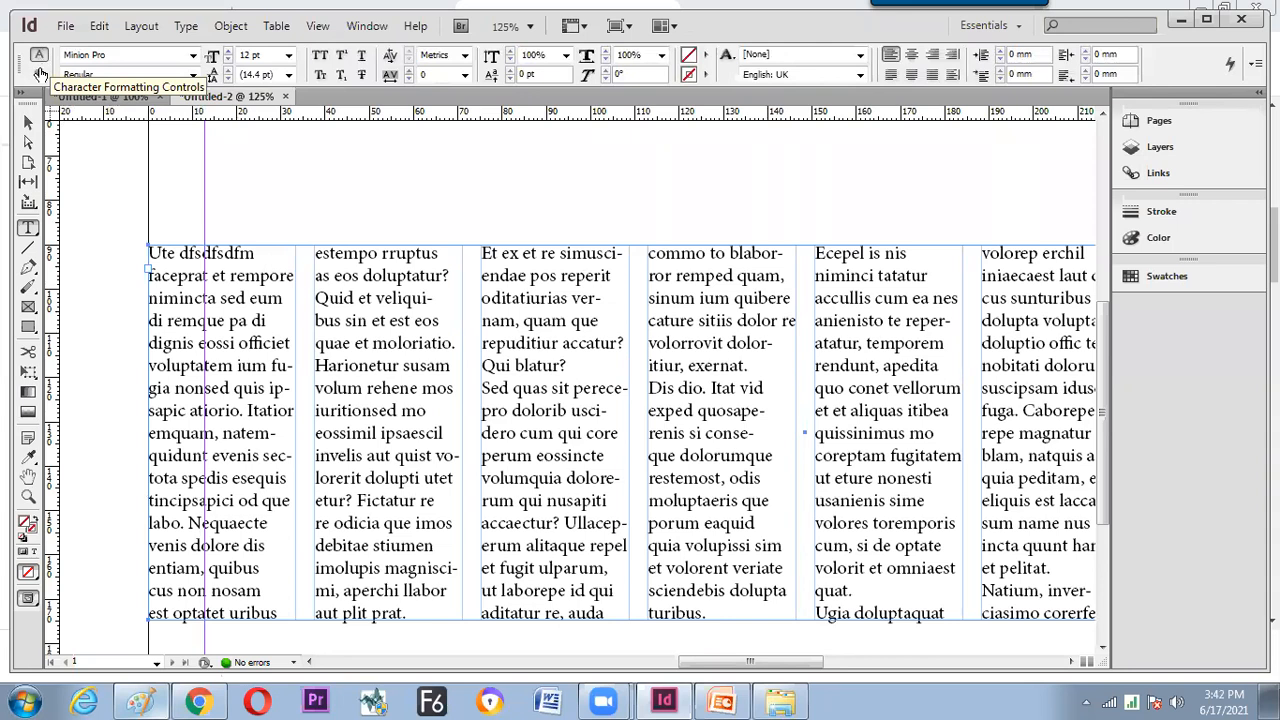
pyautogui.click(38, 74)
pyautogui.click(38, 56)
pyautogui.click(38, 74)
pyautogui.click(39, 58)
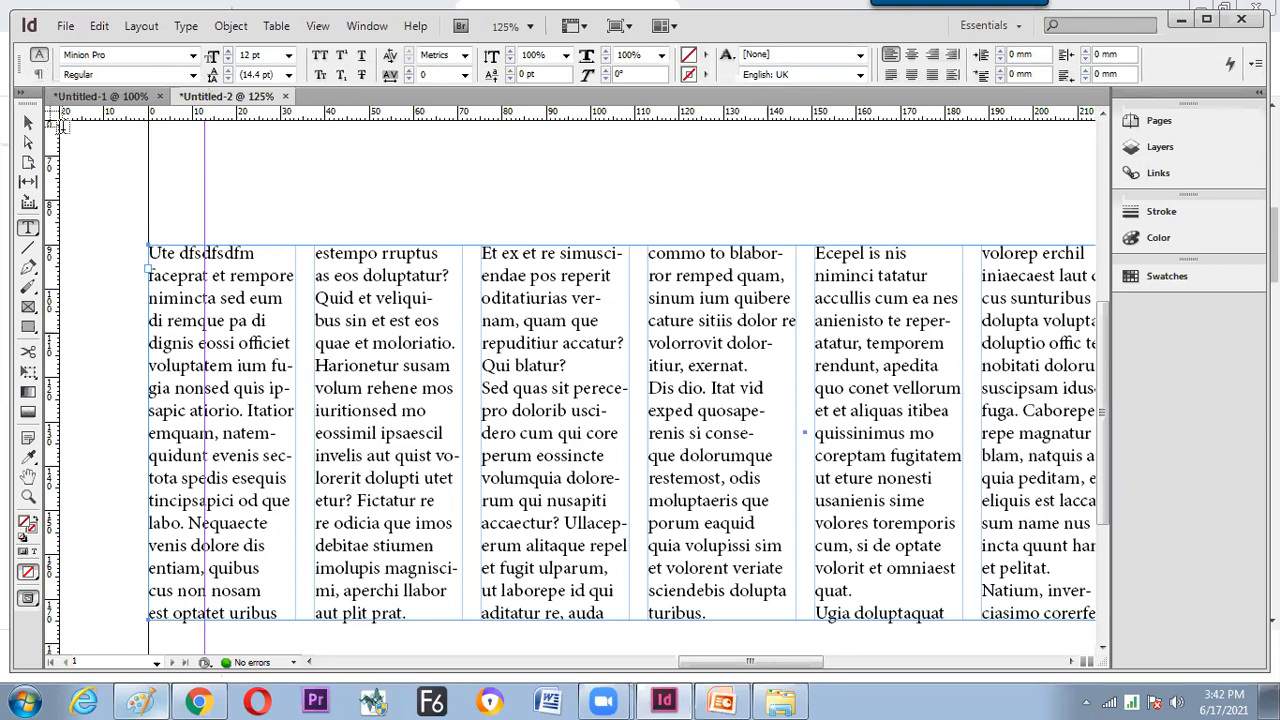
# Start a new paragraph at "Itatior" in the first column, leaving a blank line above it.
pyautogui.moveTo(180, 255); pyautogui.dragTo(250, 258)
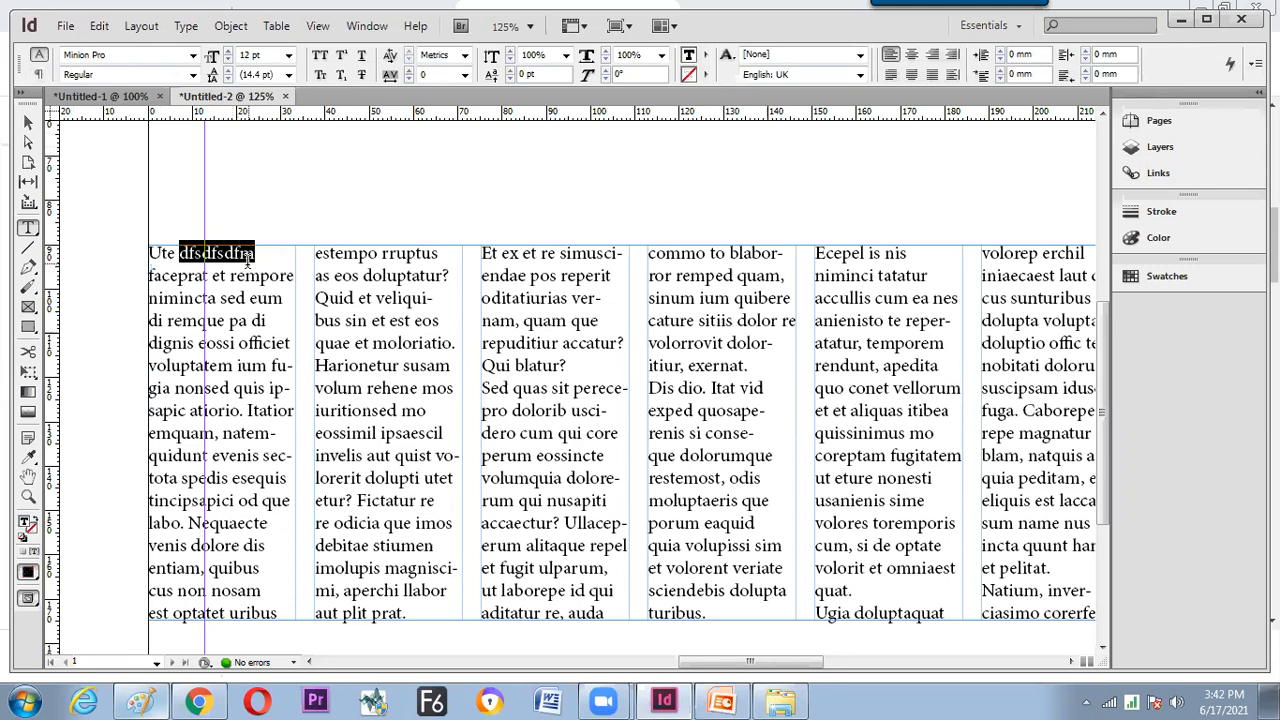
pyautogui.click(247, 410)
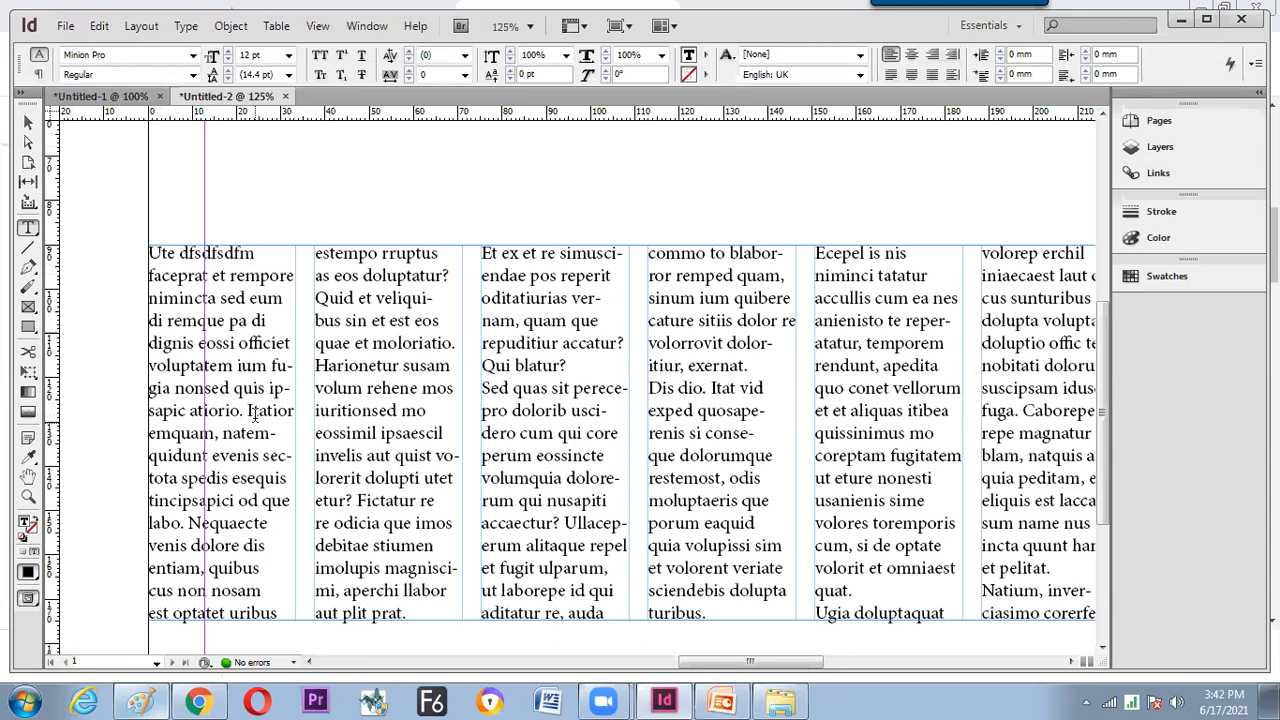
pyautogui.press('Return')
pyautogui.press('Return')
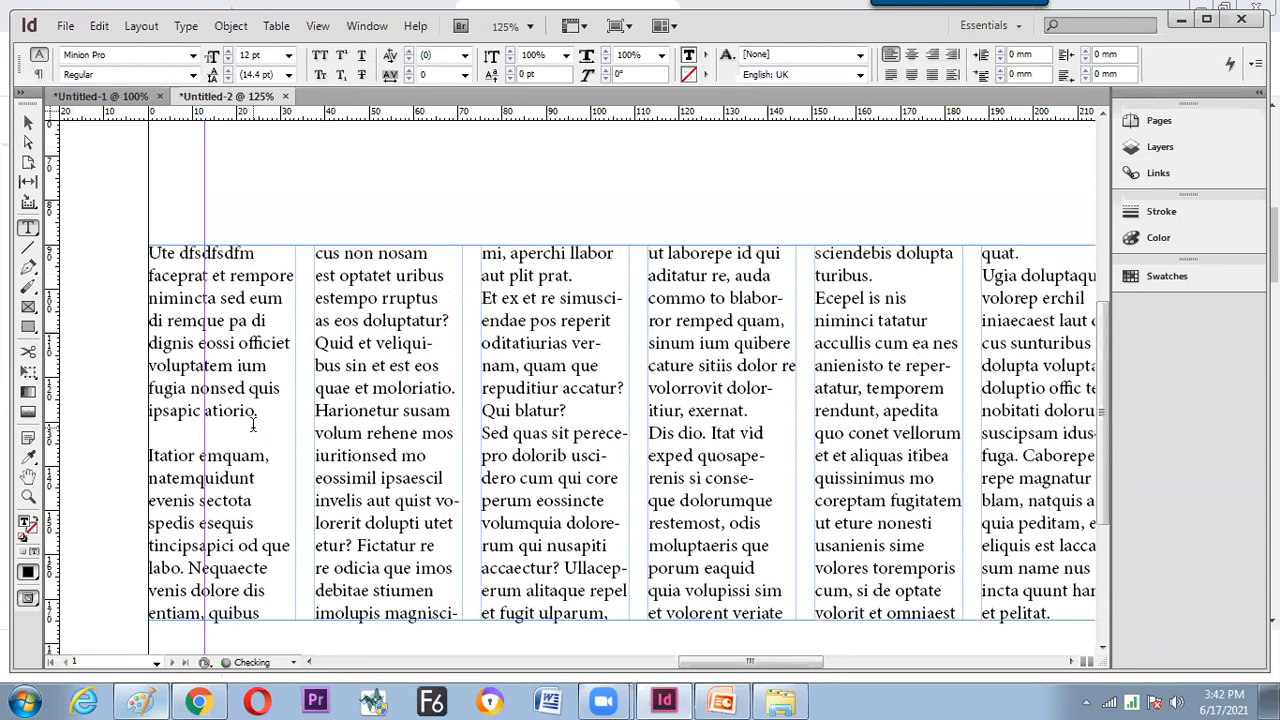
pyautogui.click(252, 417)
pyautogui.moveTo(262, 413); pyautogui.dragTo(152, 252)
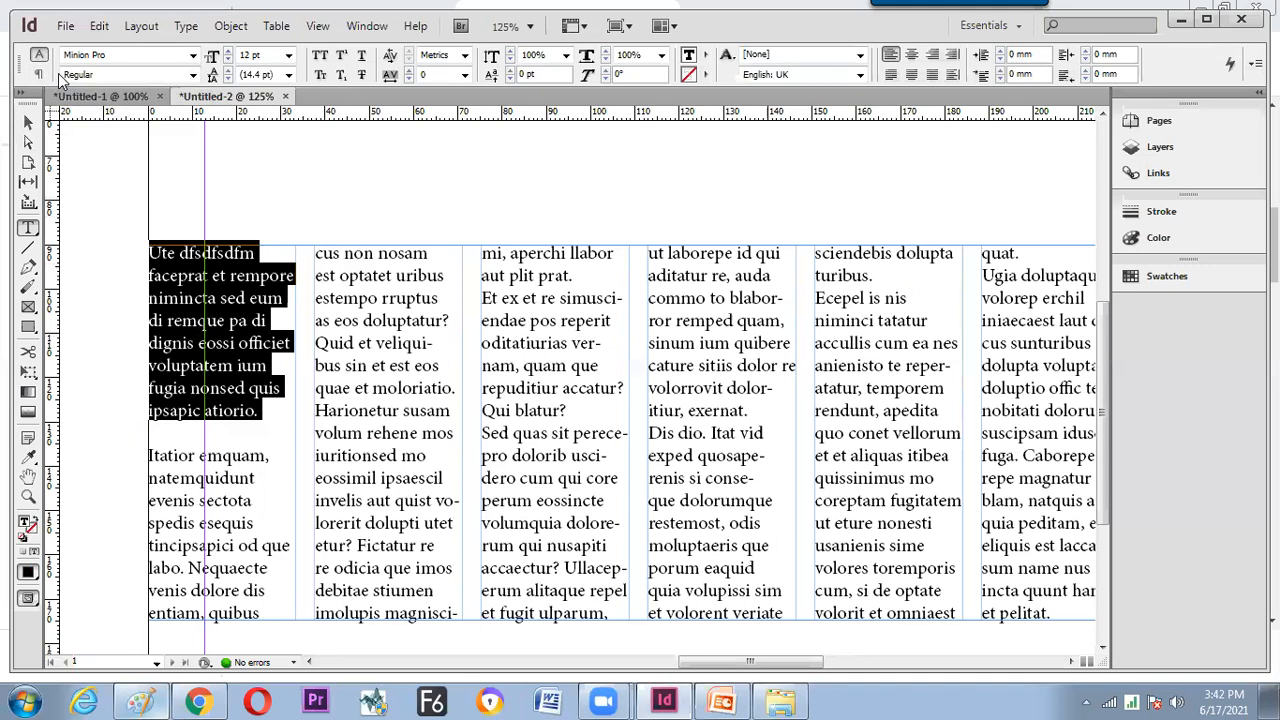
pyautogui.click(200, 297)
pyautogui.click(200, 300)
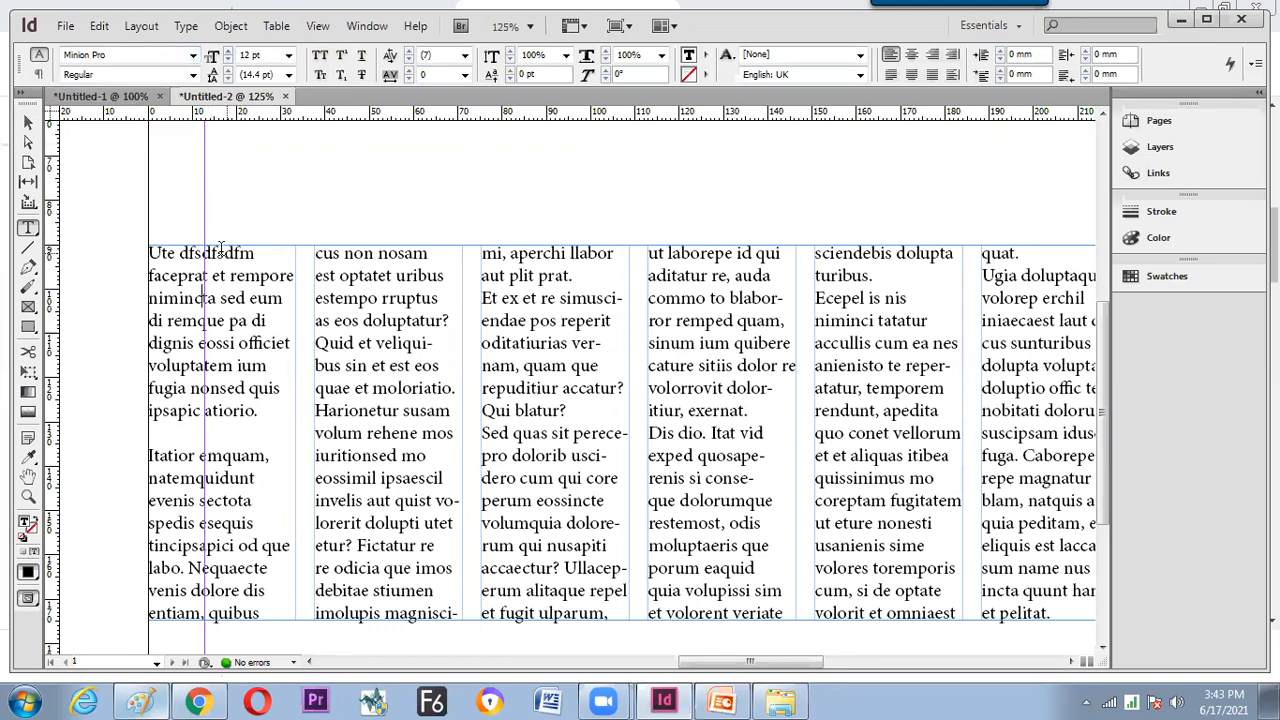
# Set the font size of "dfsdfsdfm" in the first column's opening line to 19 pt.
pyautogui.moveTo(256, 253); pyautogui.dragTo(227, 250)
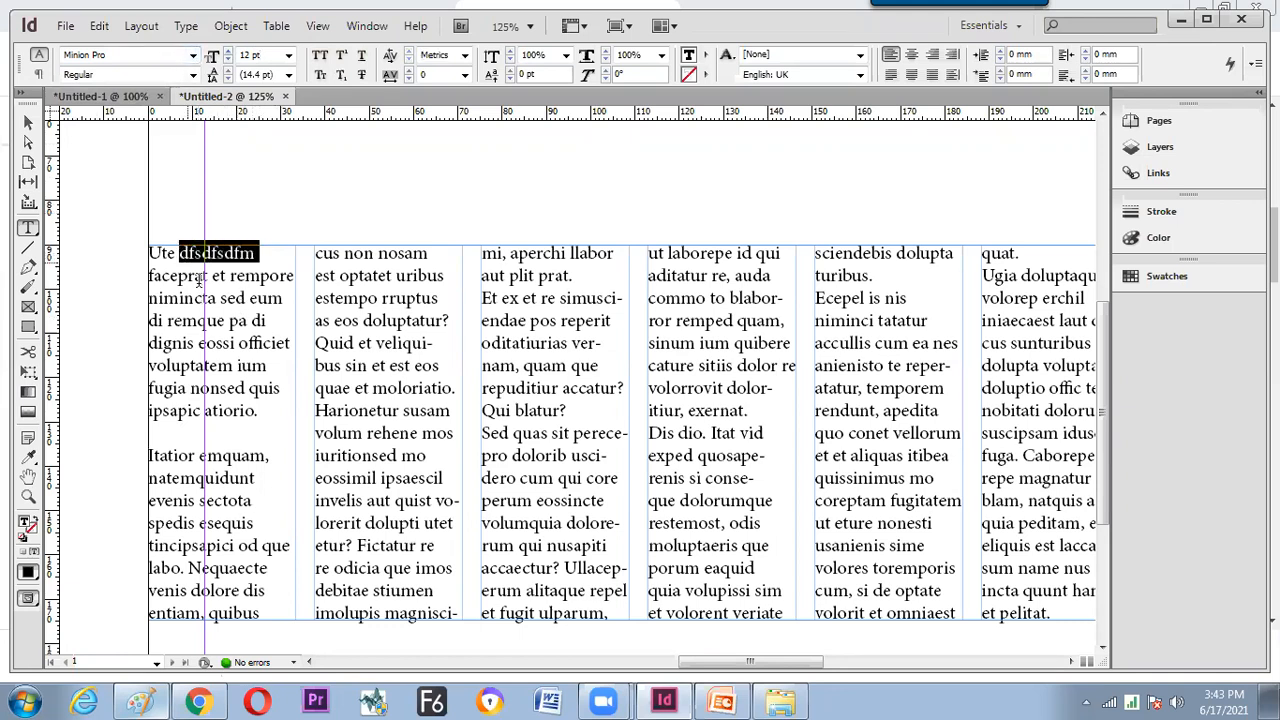
pyautogui.click(229, 50)
pyautogui.click(229, 51)
pyautogui.click(229, 51)
pyautogui.click(229, 51)
pyautogui.click(229, 51)
pyautogui.click(229, 51)
pyautogui.click(229, 51)
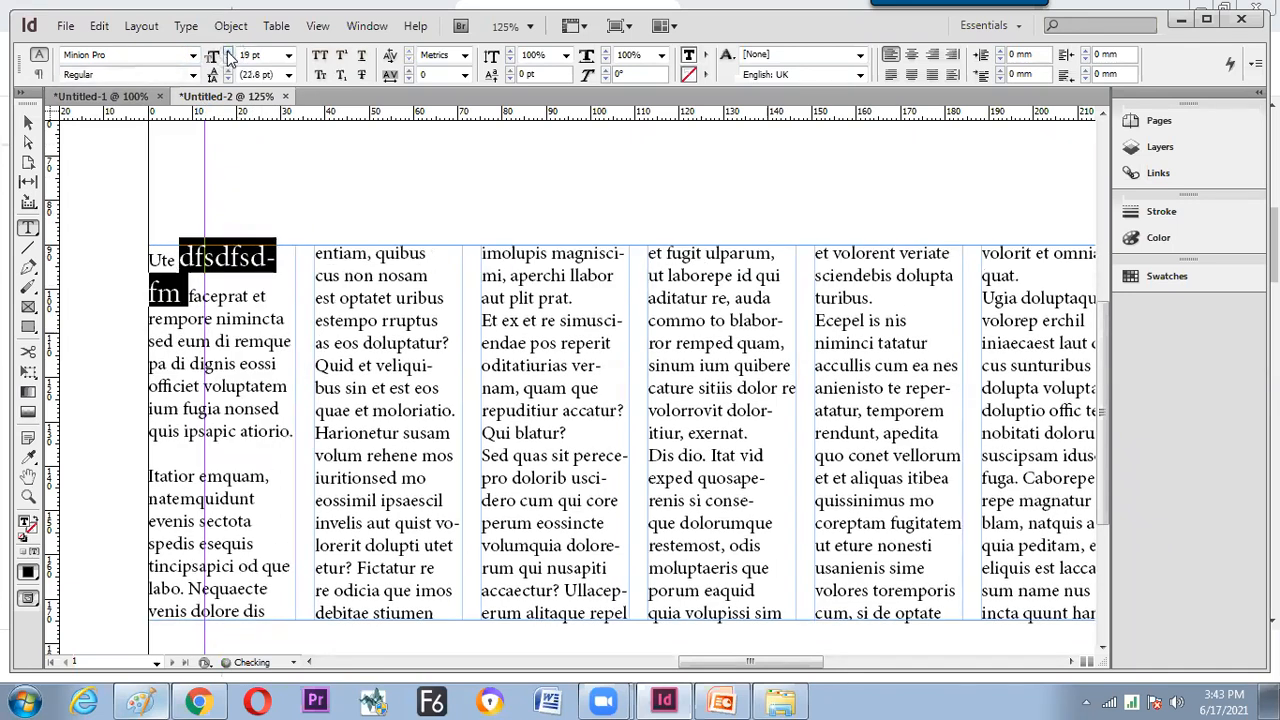
pyautogui.click(229, 51)
pyautogui.click(229, 51)
pyautogui.click(229, 60)
pyautogui.click(229, 60)
# Try the Algerian font on the enlarged word and open its list of font styles.
pyautogui.click(193, 55)
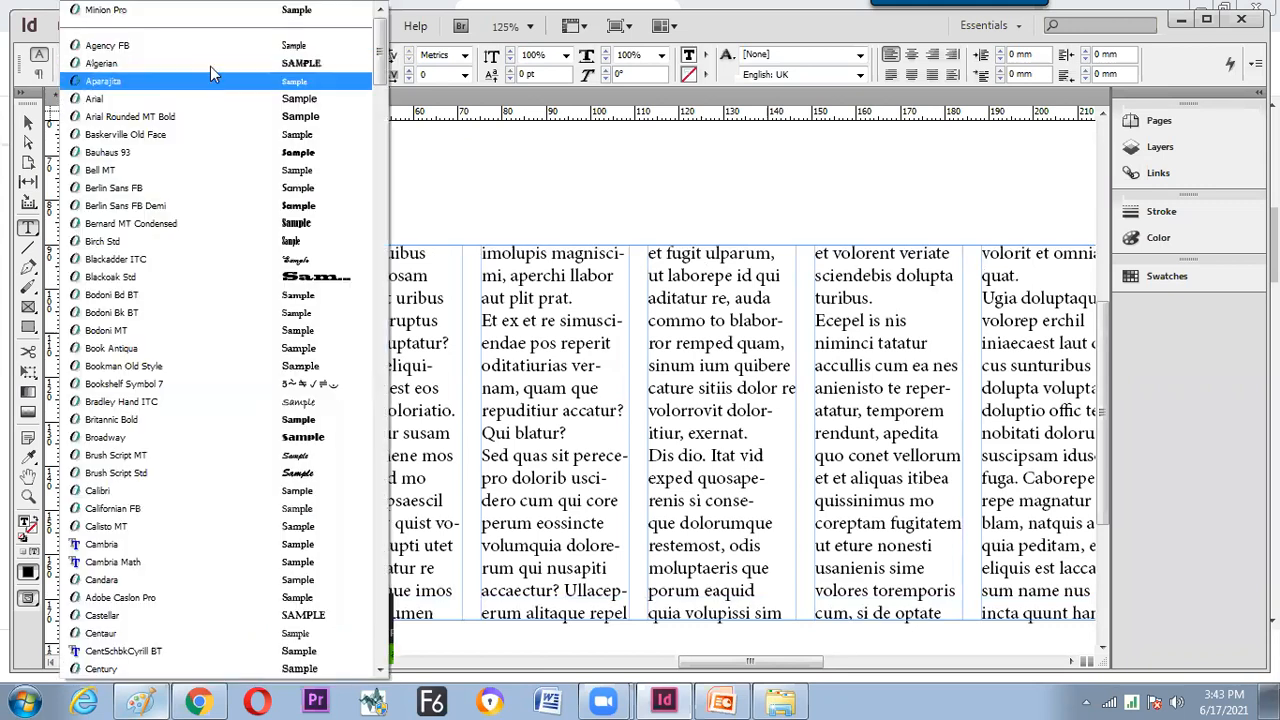
pyautogui.click(210, 63)
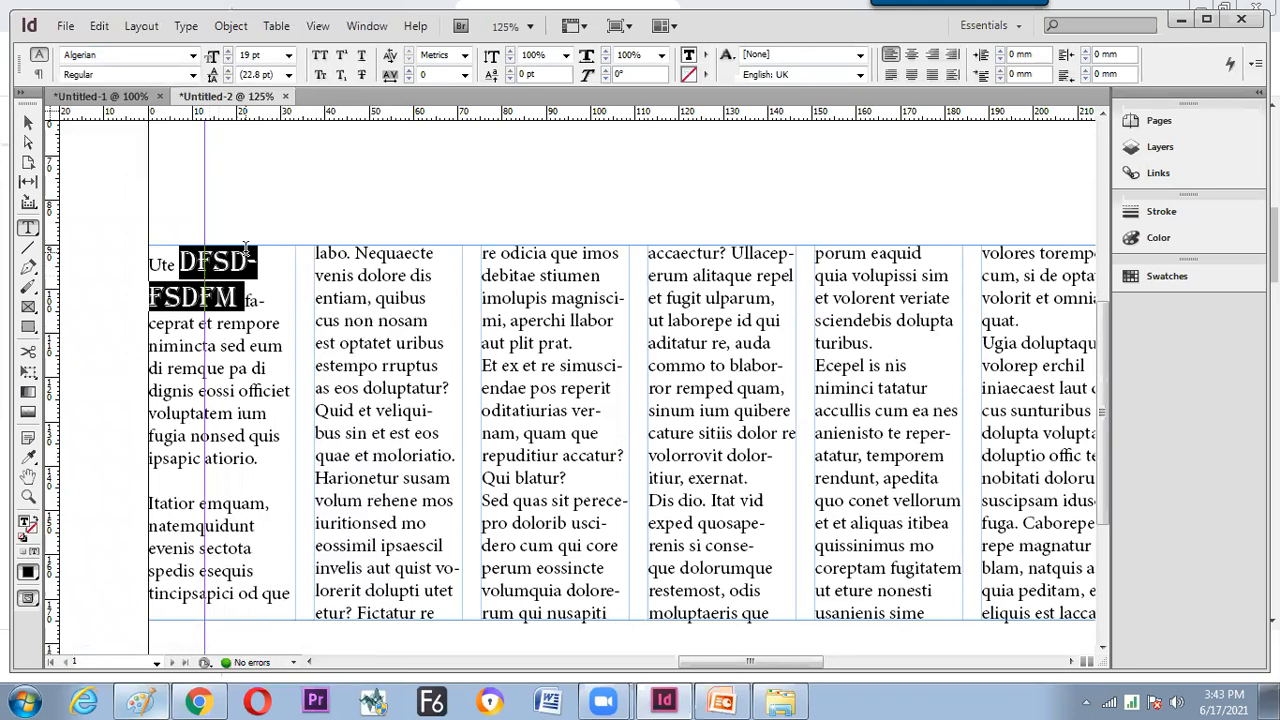
pyautogui.click(192, 75)
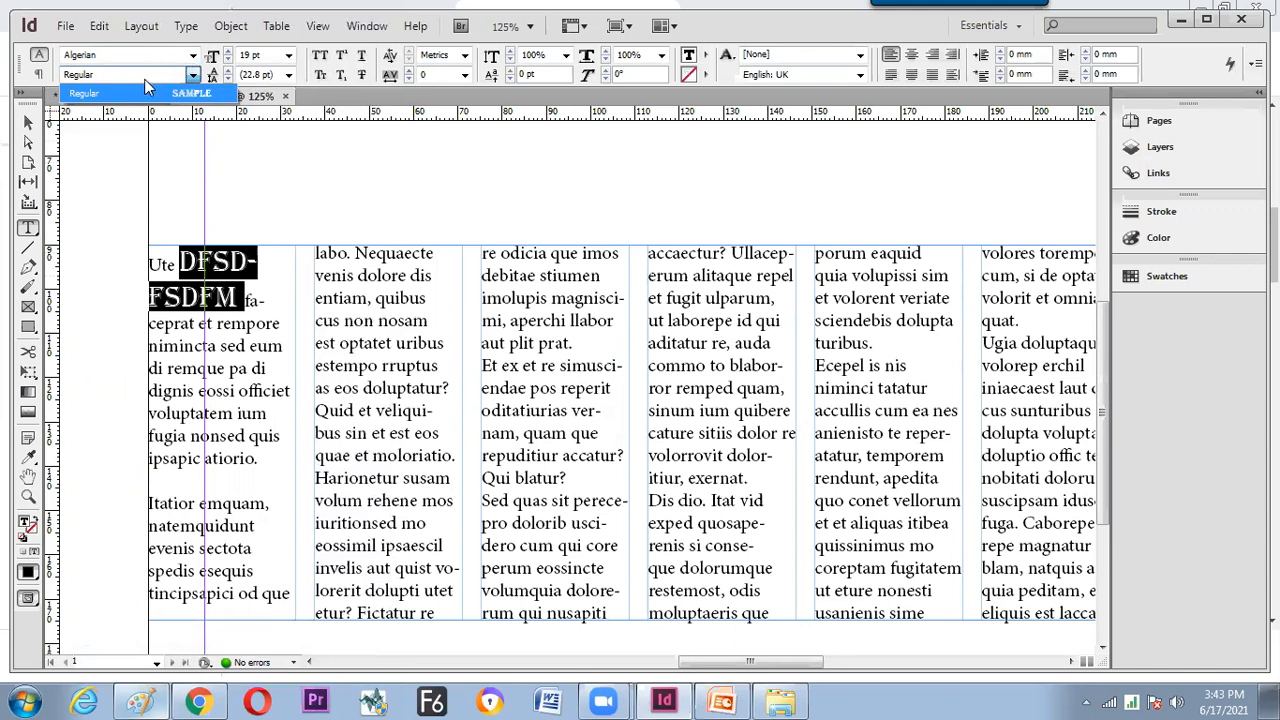
# Change the enlarged word's font family to Arial and its font style to Black.
pyautogui.click(157, 57)
pyautogui.moveTo(138, 57); pyautogui.dragTo(8, 65)
pyautogui.write('a')
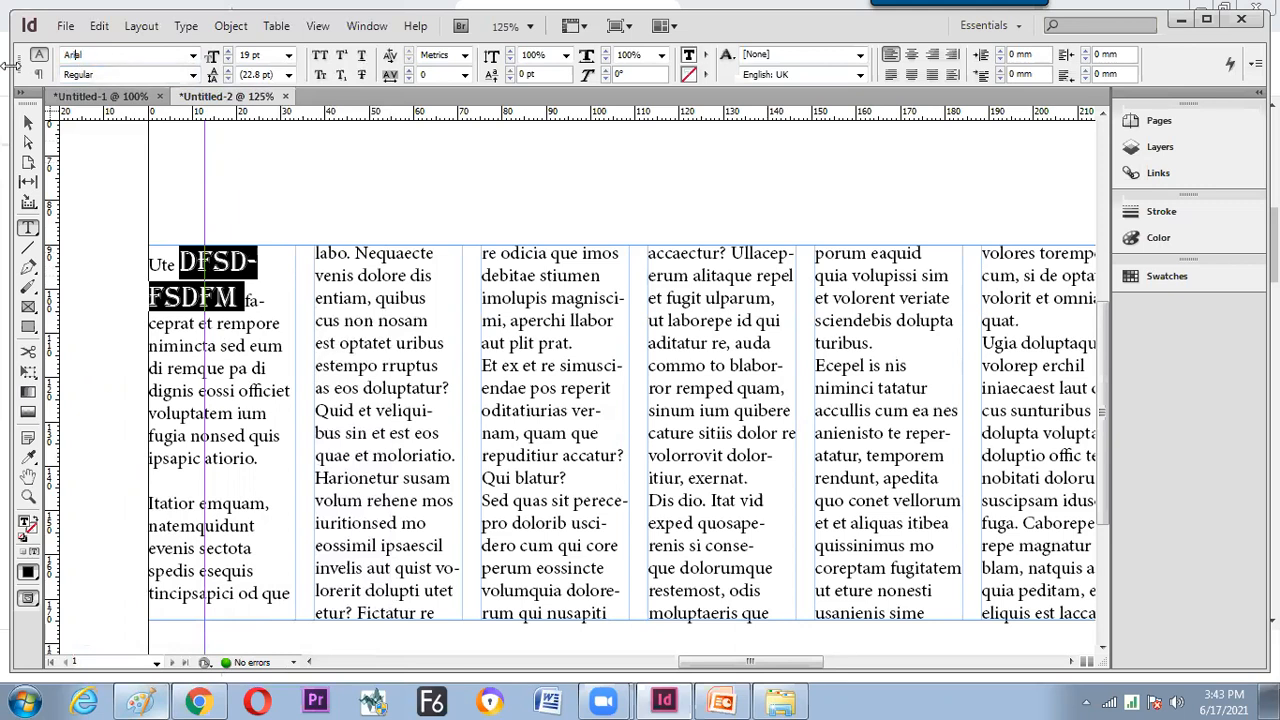
pyautogui.click(193, 75)
pyautogui.click(183, 88)
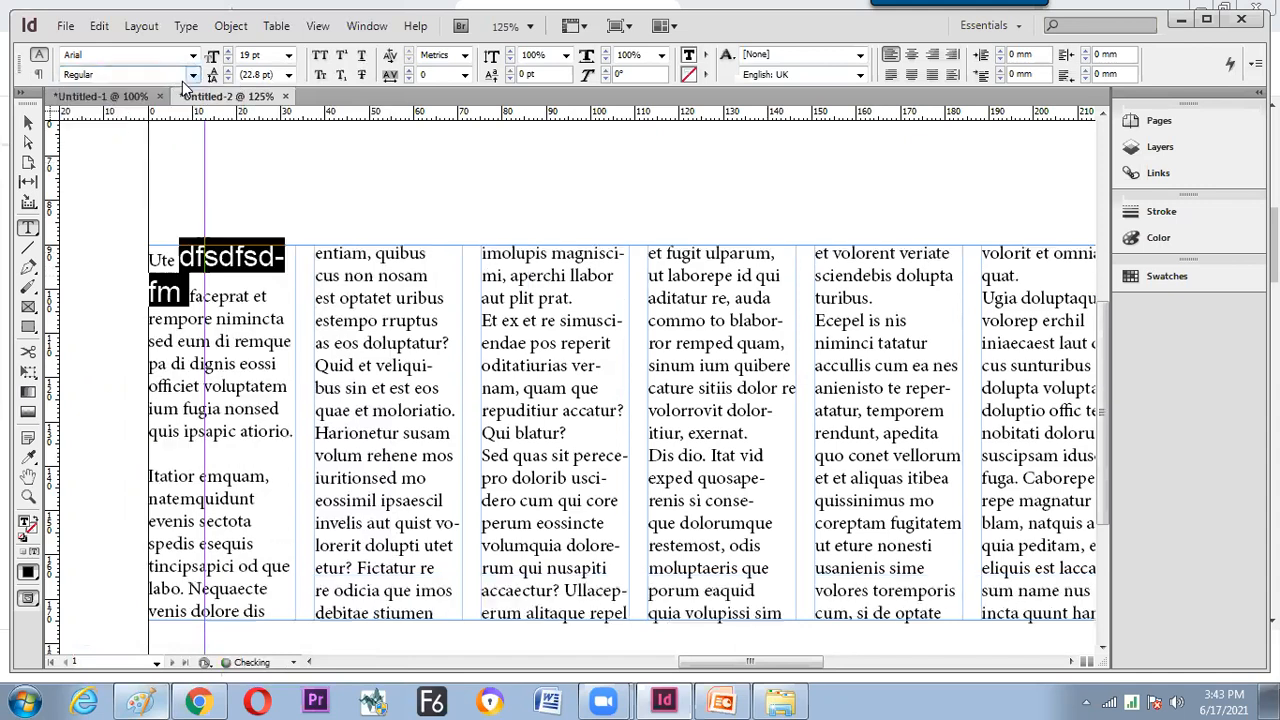
pyautogui.click(193, 75)
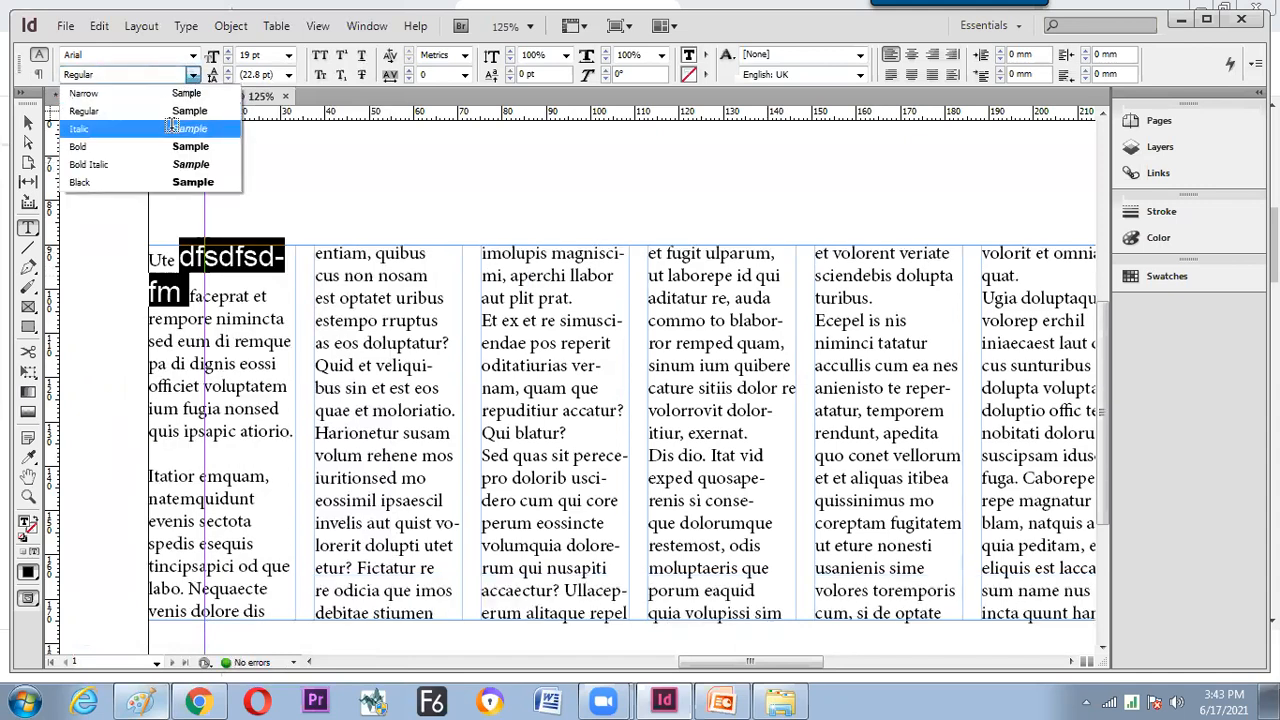
pyautogui.click(166, 181)
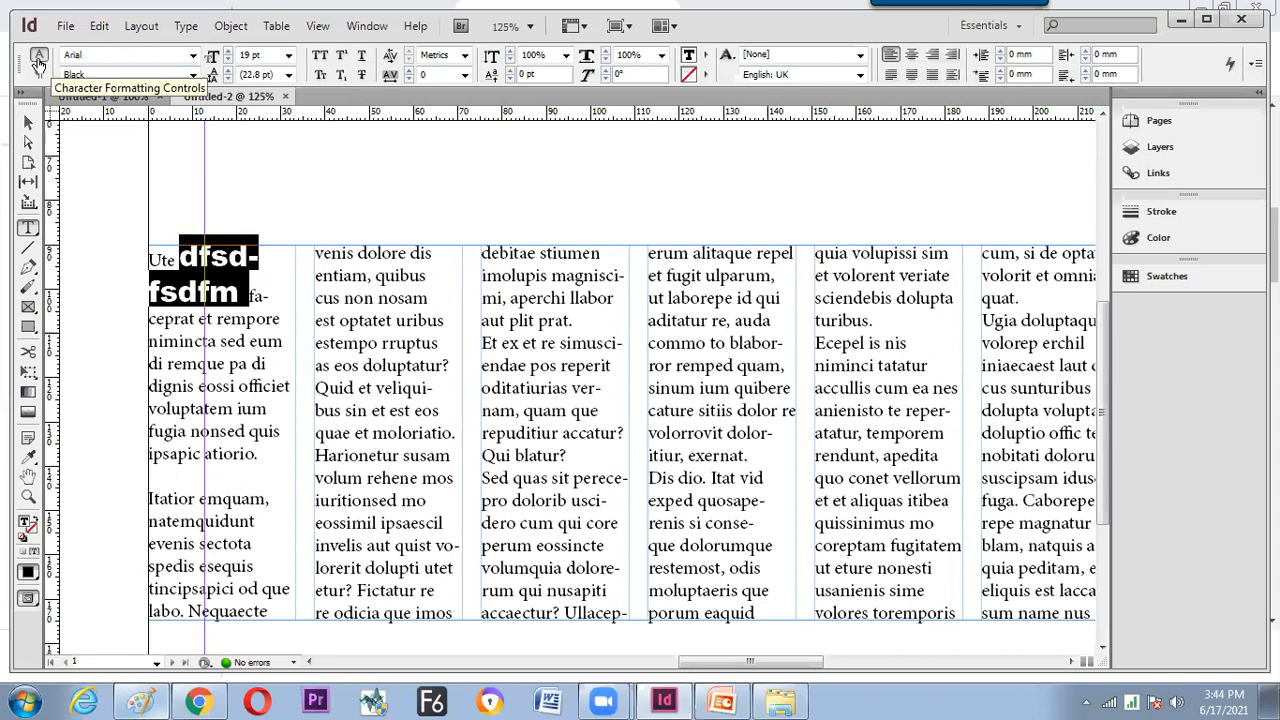
# Try 9 pt leading on the enlarged word and set its leading to 24 pt.
pyautogui.click(228, 52)
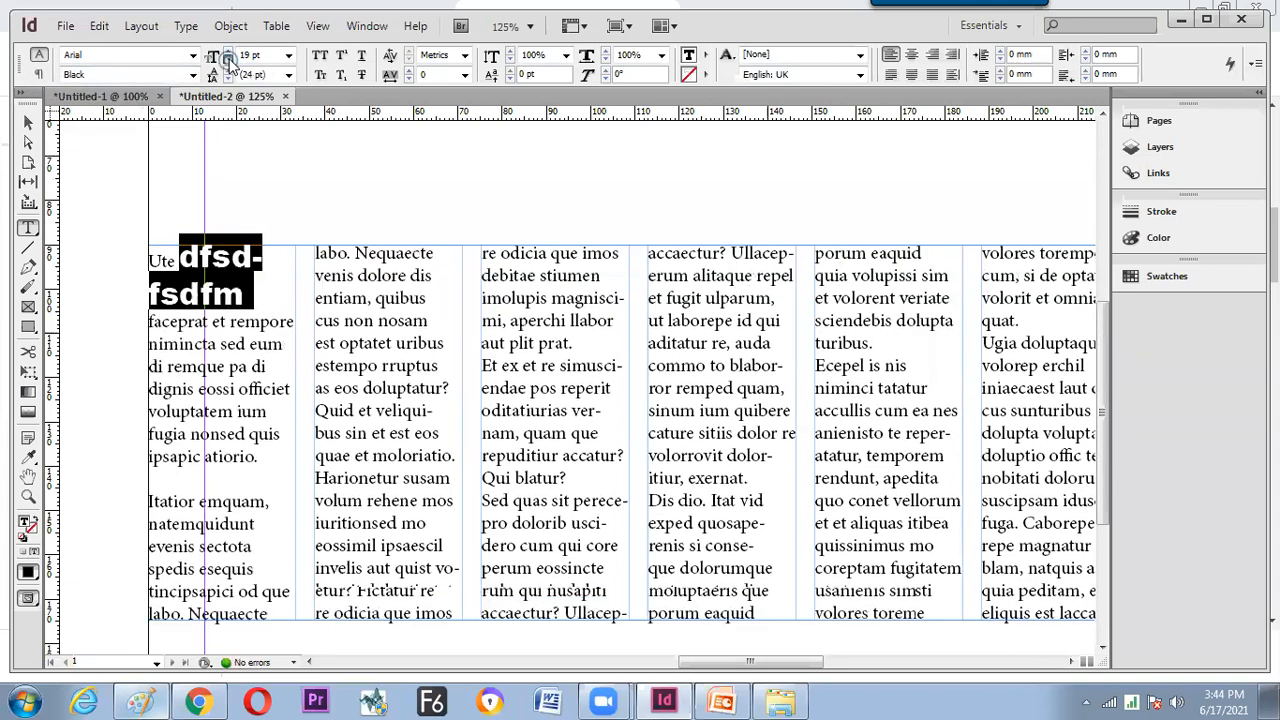
pyautogui.click(289, 75)
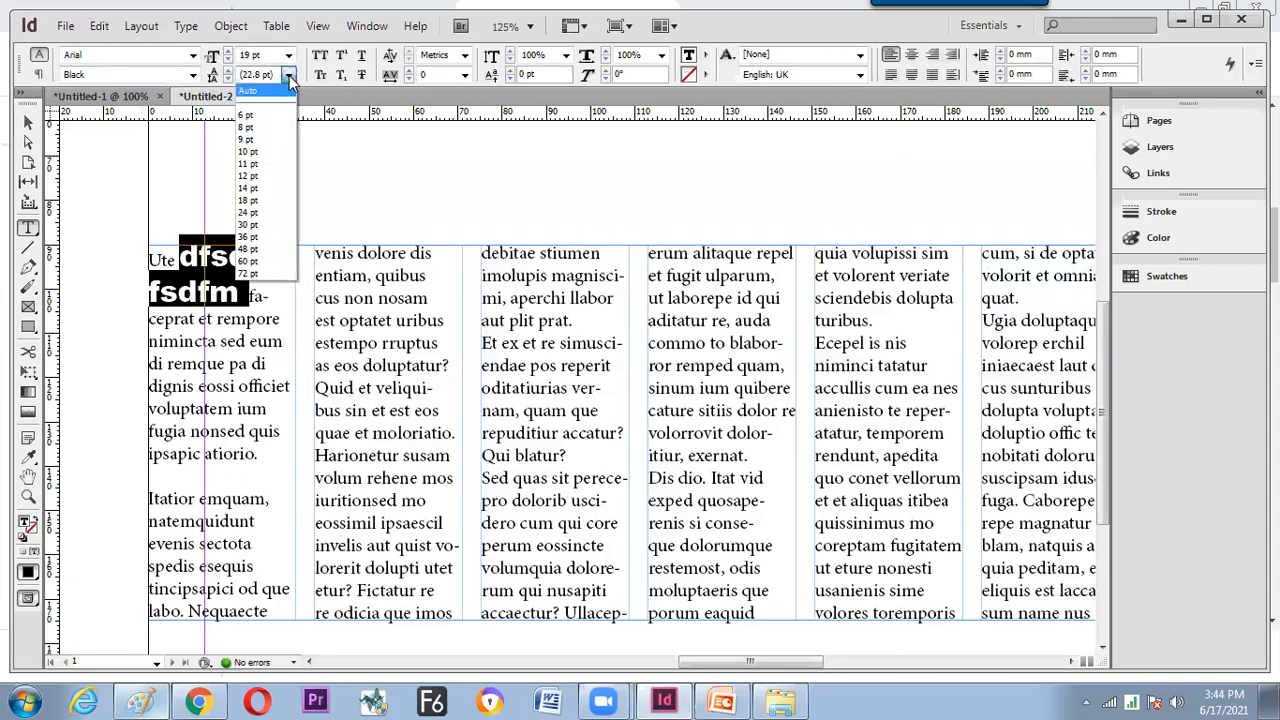
pyautogui.click(266, 139)
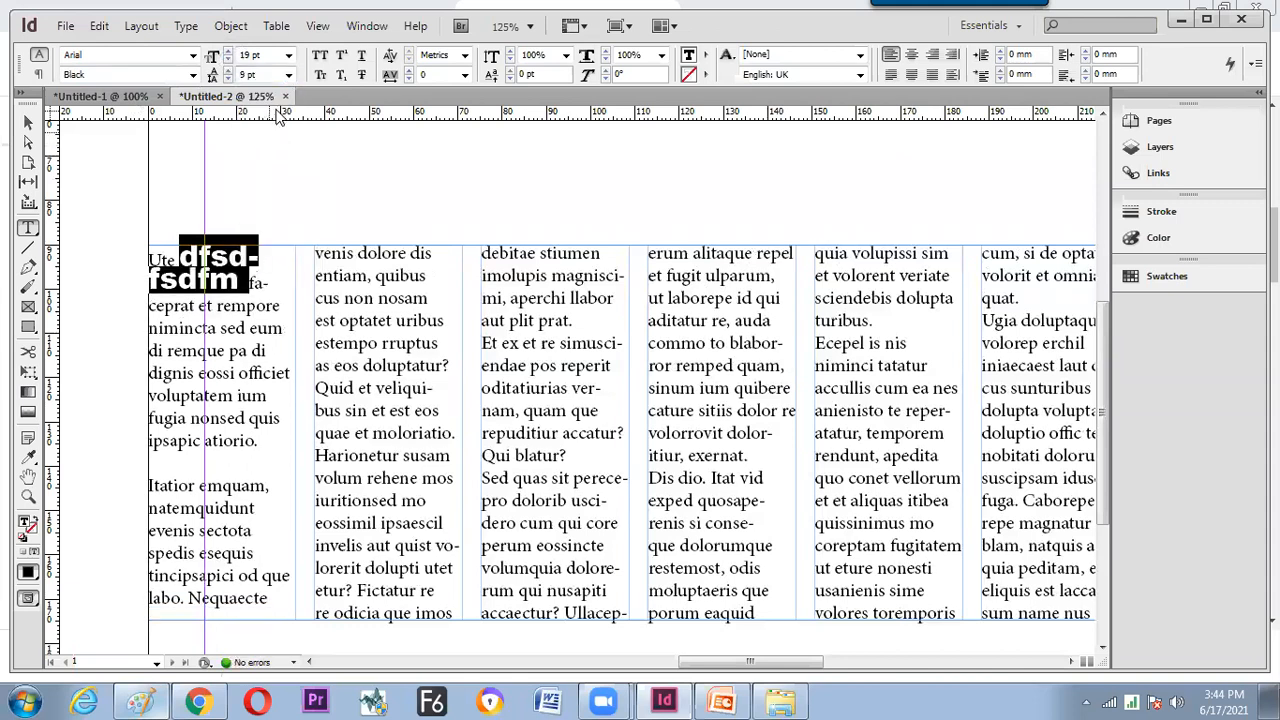
pyautogui.click(288, 76)
pyautogui.click(262, 186)
pyautogui.click(289, 75)
pyautogui.click(264, 206)
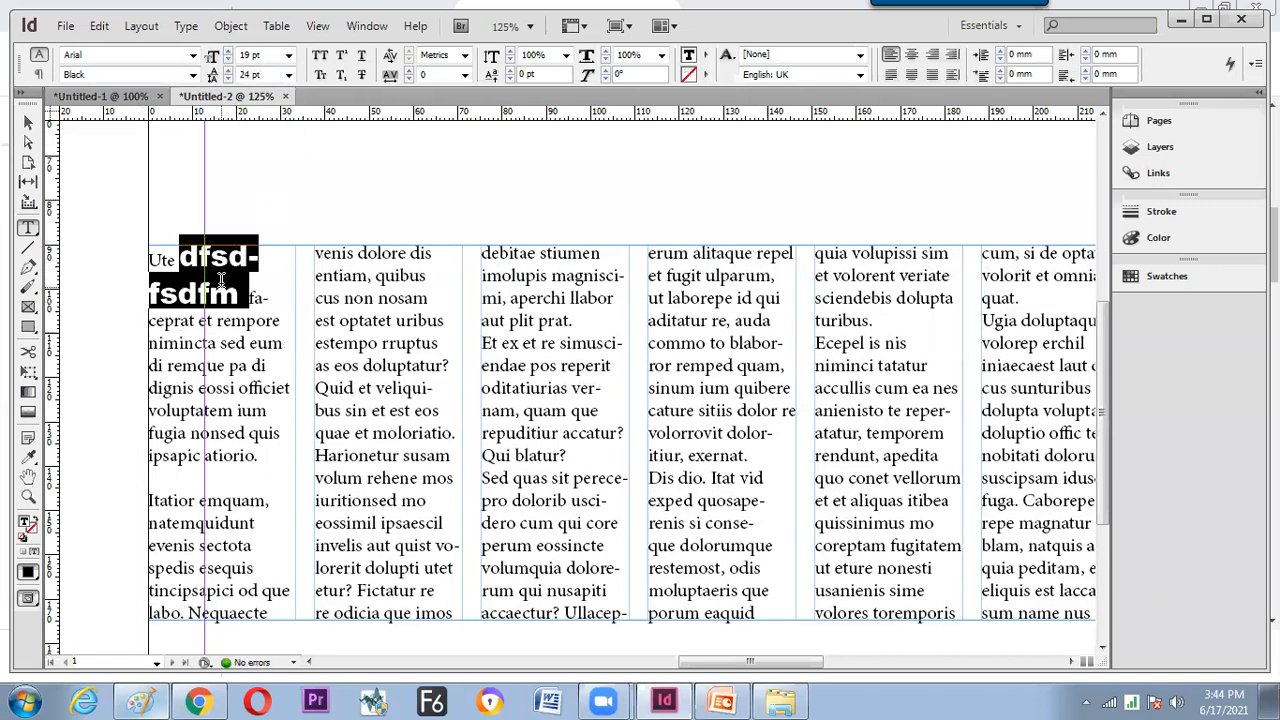
# Raise the enlarged word's leading stepwise to 30 pt and bring it back to 24 pt to compare the line spacing.
pyautogui.click(227, 72)
pyautogui.click(227, 72)
pyautogui.click(228, 72)
pyautogui.click(228, 72)
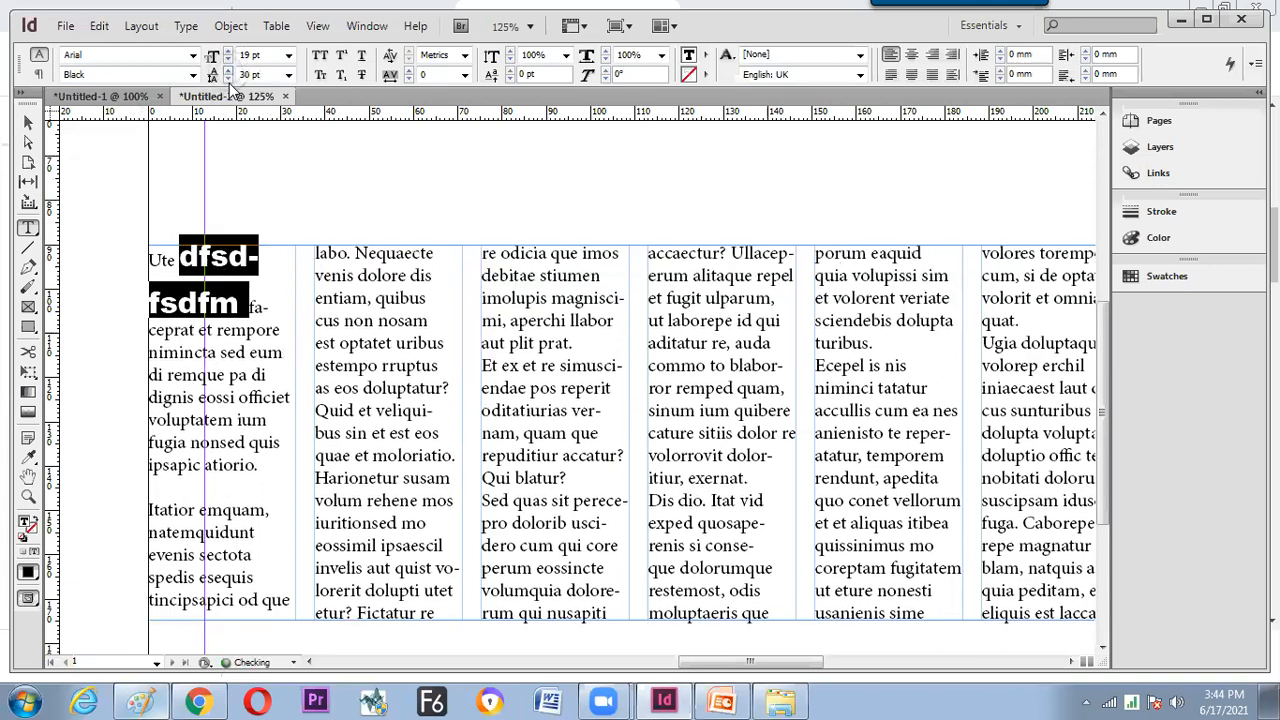
pyautogui.click(228, 79)
pyautogui.click(228, 79)
pyautogui.click(228, 79)
pyautogui.click(228, 79)
pyautogui.click(228, 79)
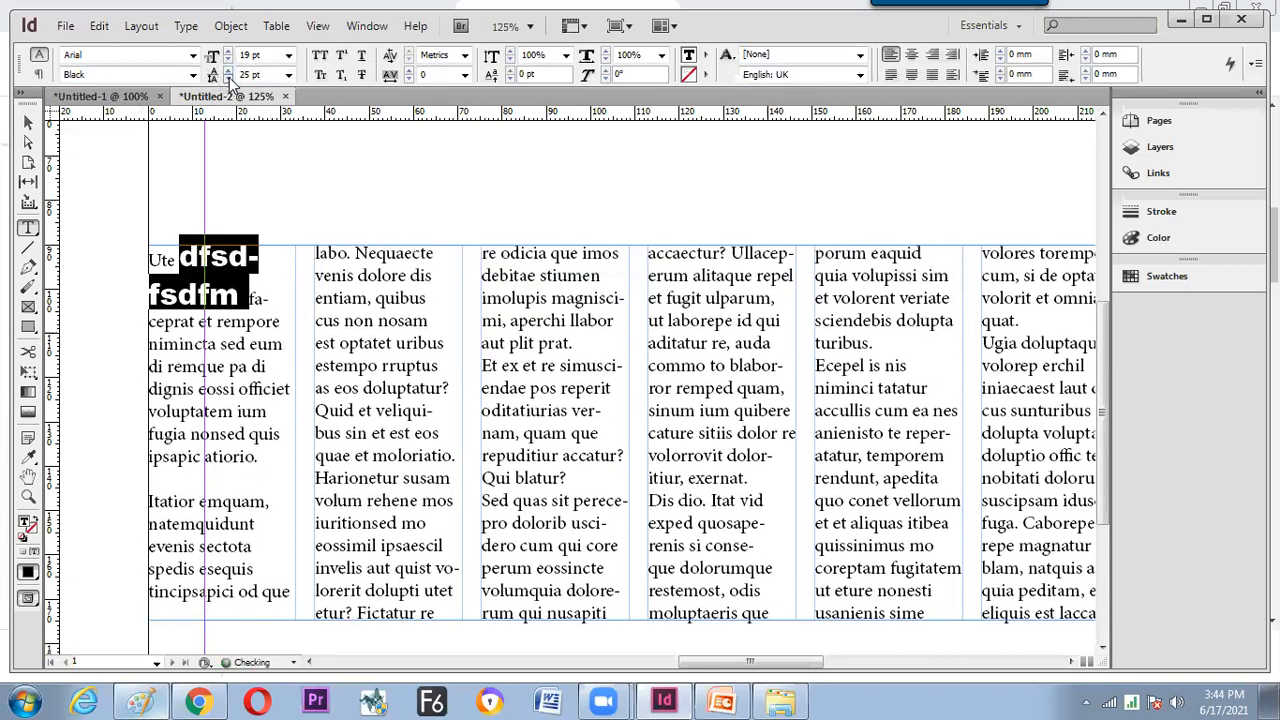
pyautogui.click(228, 79)
pyautogui.click(228, 79)
pyautogui.click(228, 71)
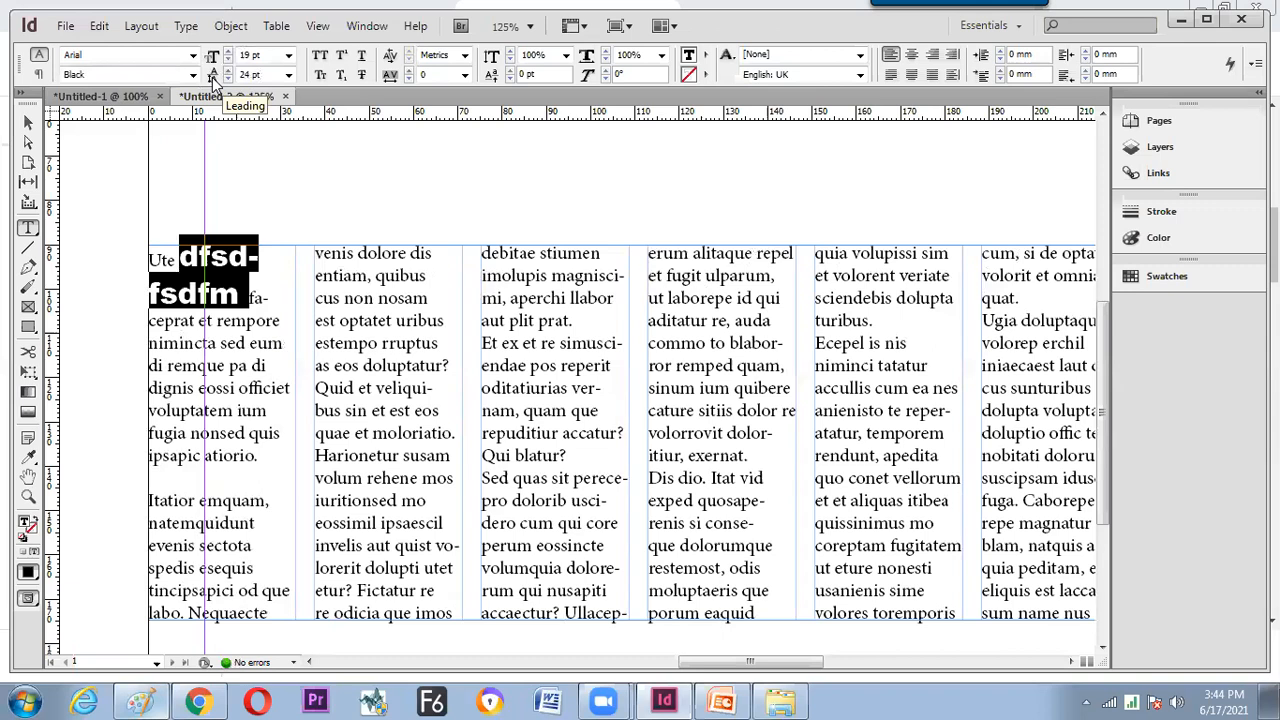
# Switch to Paint and handwrite "family", "style", "size" and "Leading" in blue beneath the character property heading.
pyautogui.hotkey('alt', 'Tab')
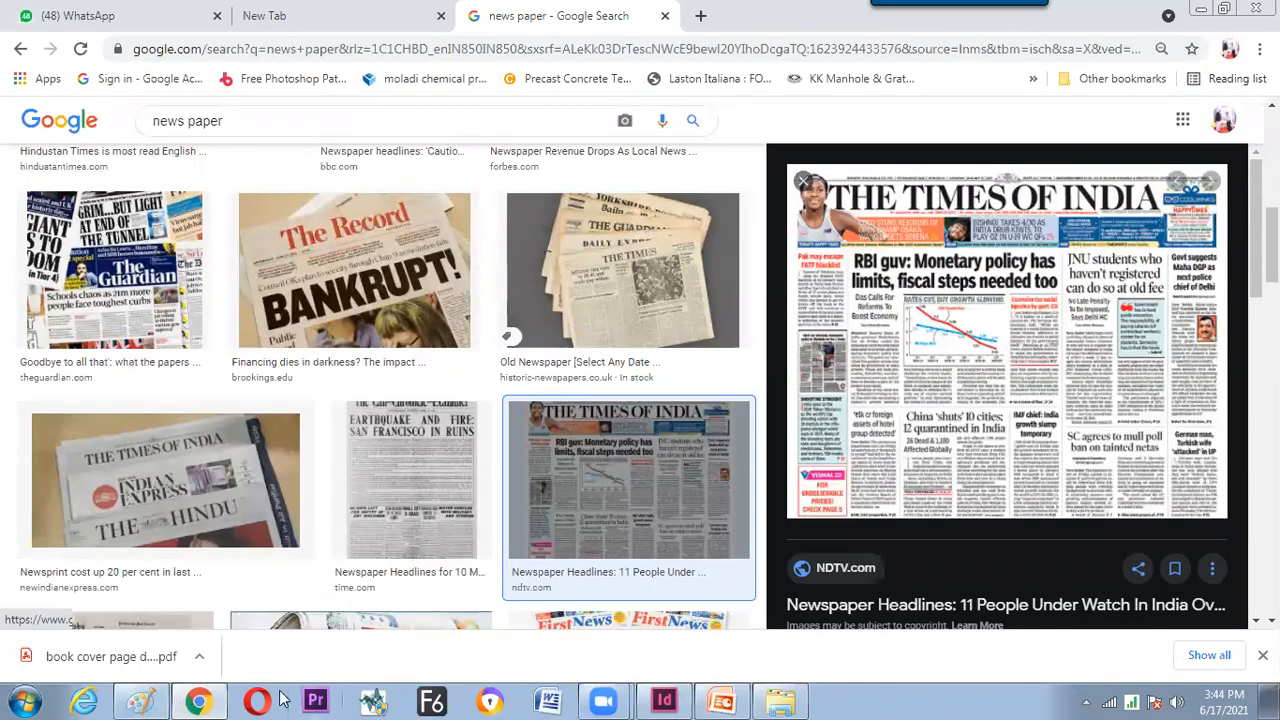
pyautogui.click(164, 700)
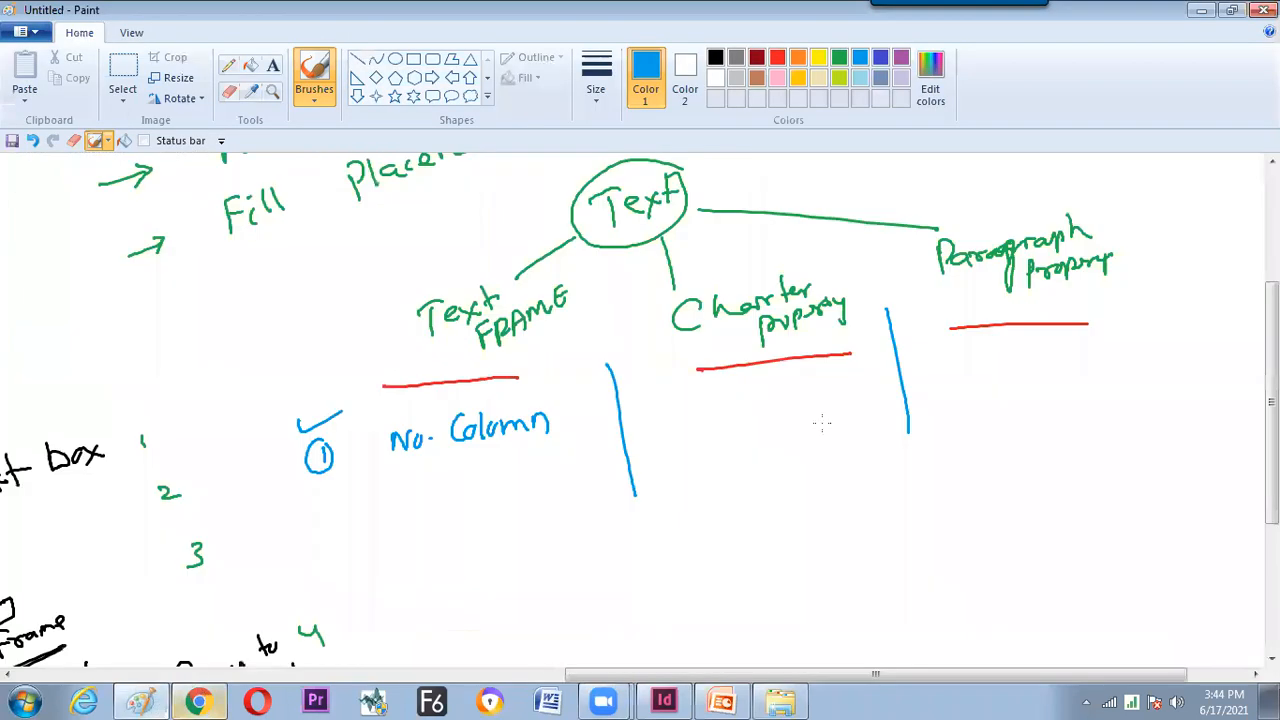
pyautogui.moveTo(700, 399)
pyautogui.mouseDown()
pyautogui.moveTo(682, 426)
pyautogui.moveTo(718, 431)
pyautogui.mouseUp()
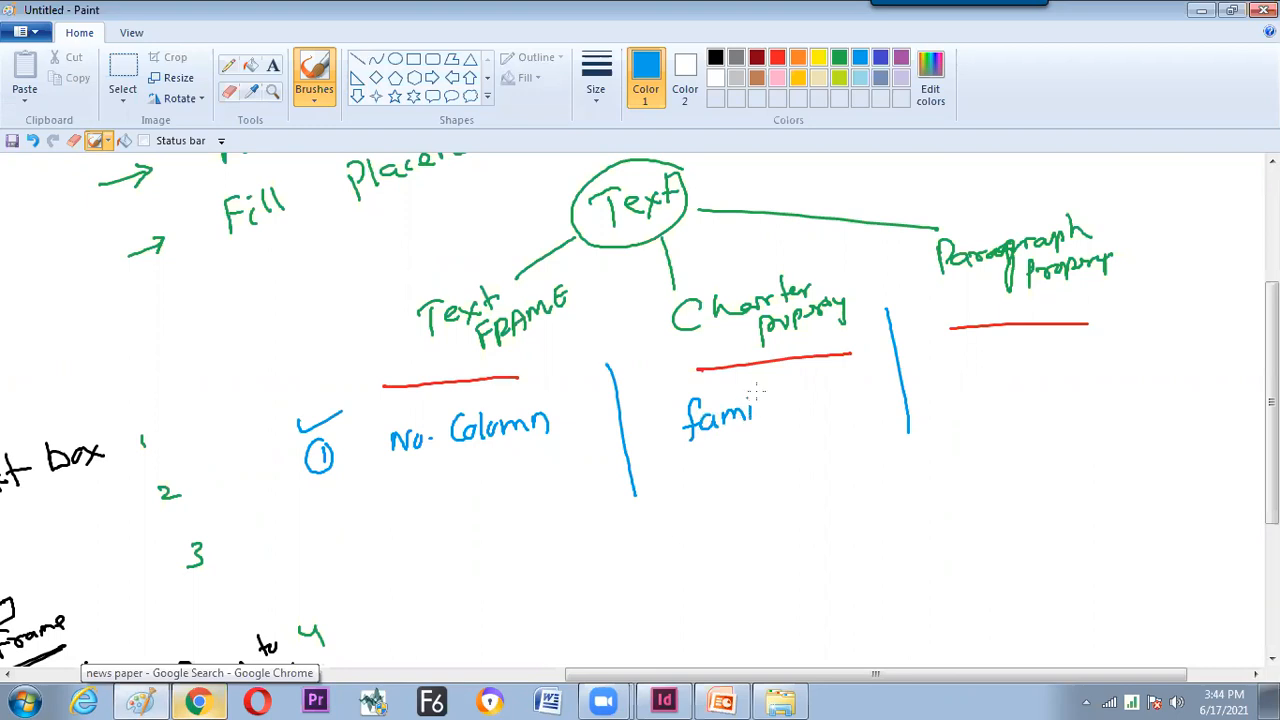
pyautogui.moveTo(729, 442)
pyautogui.mouseDown()
pyautogui.moveTo(763, 447)
pyautogui.moveTo(770, 433)
pyautogui.moveTo(731, 493)
pyautogui.moveTo(752, 493)
pyautogui.moveTo(756, 473)
pyautogui.moveTo(792, 481)
pyautogui.mouseUp()
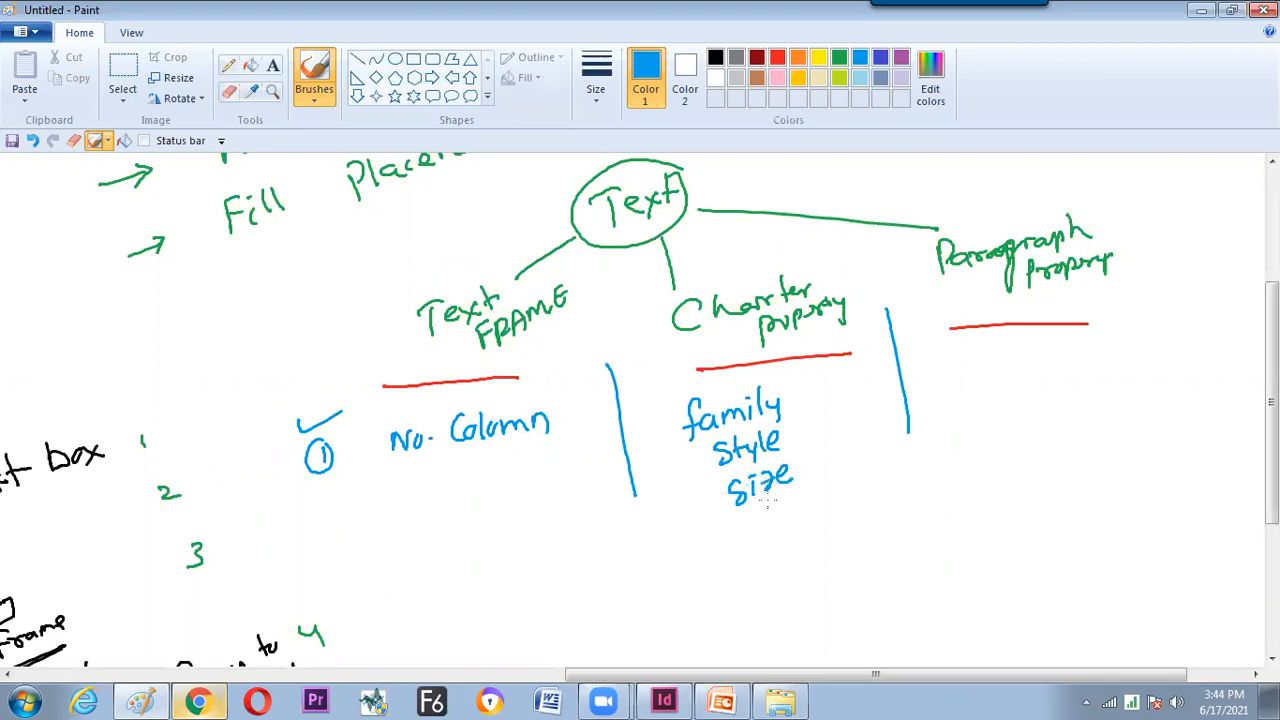
pyautogui.moveTo(762, 528)
pyautogui.mouseDown()
pyautogui.moveTo(840, 488)
pyautogui.moveTo(850, 512)
pyautogui.mouseUp()
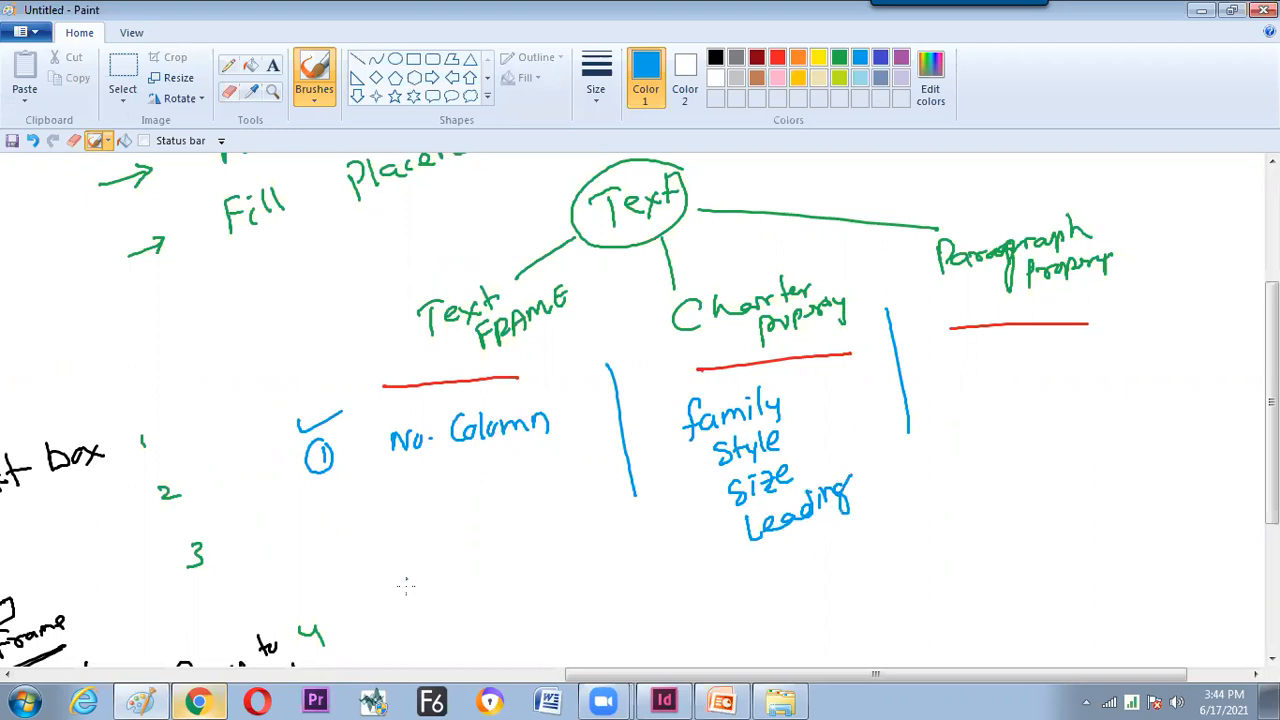
# Sketch two pairs of slanted lines with a double-headed arrow between them beside "Leading" to illustrate line spacing.
pyautogui.moveTo(859, 468); pyautogui.dragTo(898, 448)
pyautogui.moveTo(873, 497); pyautogui.dragTo(913, 478)
pyautogui.moveTo(876, 510); pyautogui.dragTo(920, 488)
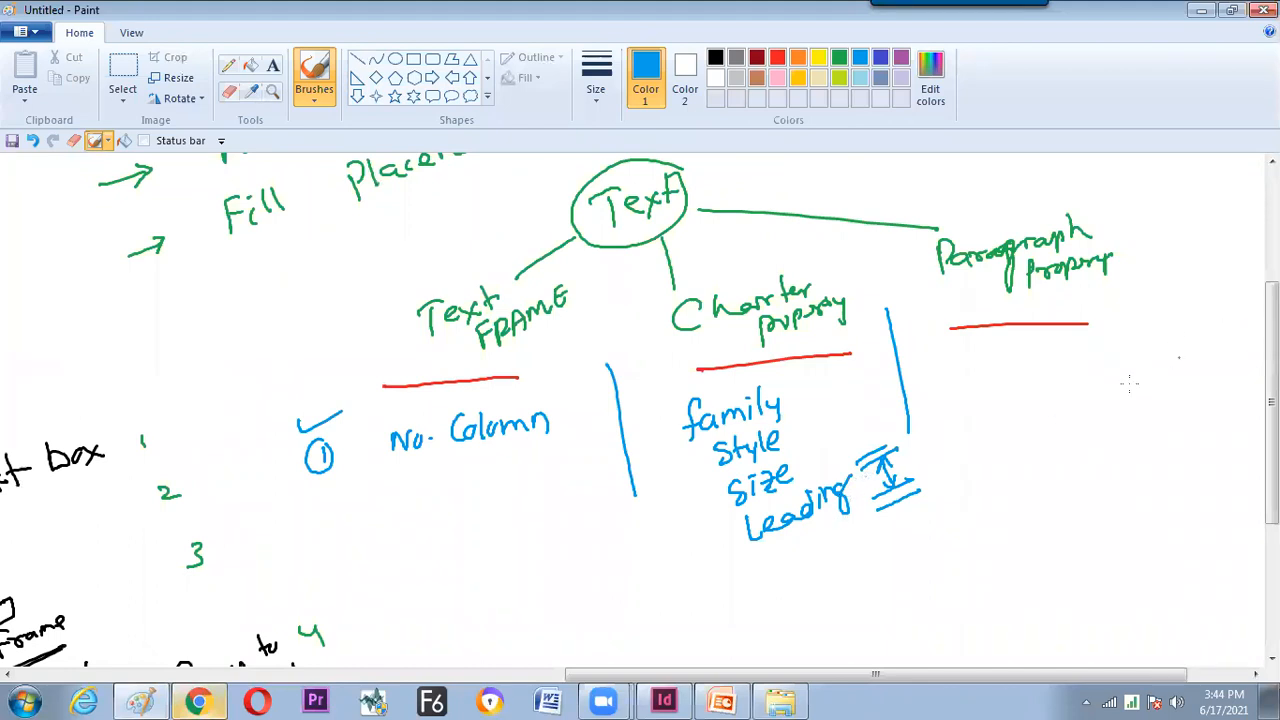
# Return to InDesign and try All Caps, Underline and Small Caps on the enlarged word, switching each one off again.
pyautogui.hotkey('alt', 'Tab')
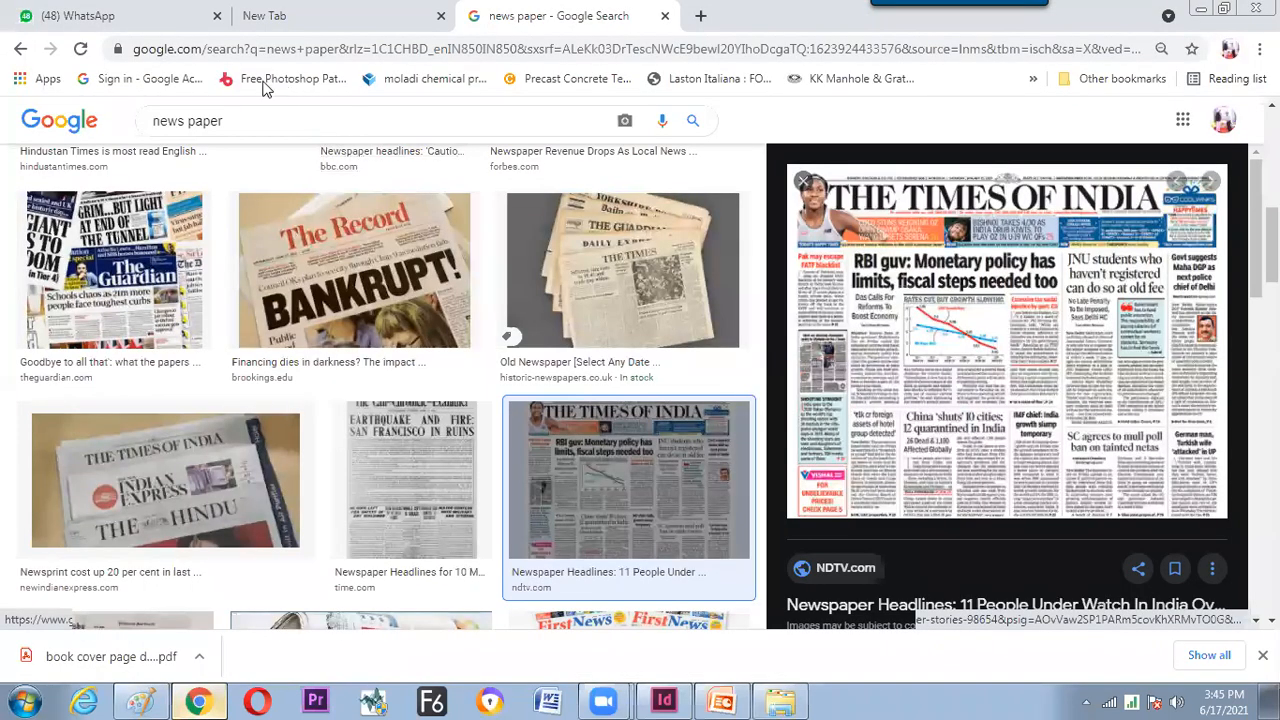
pyautogui.hotkey('alt', 'Tab')
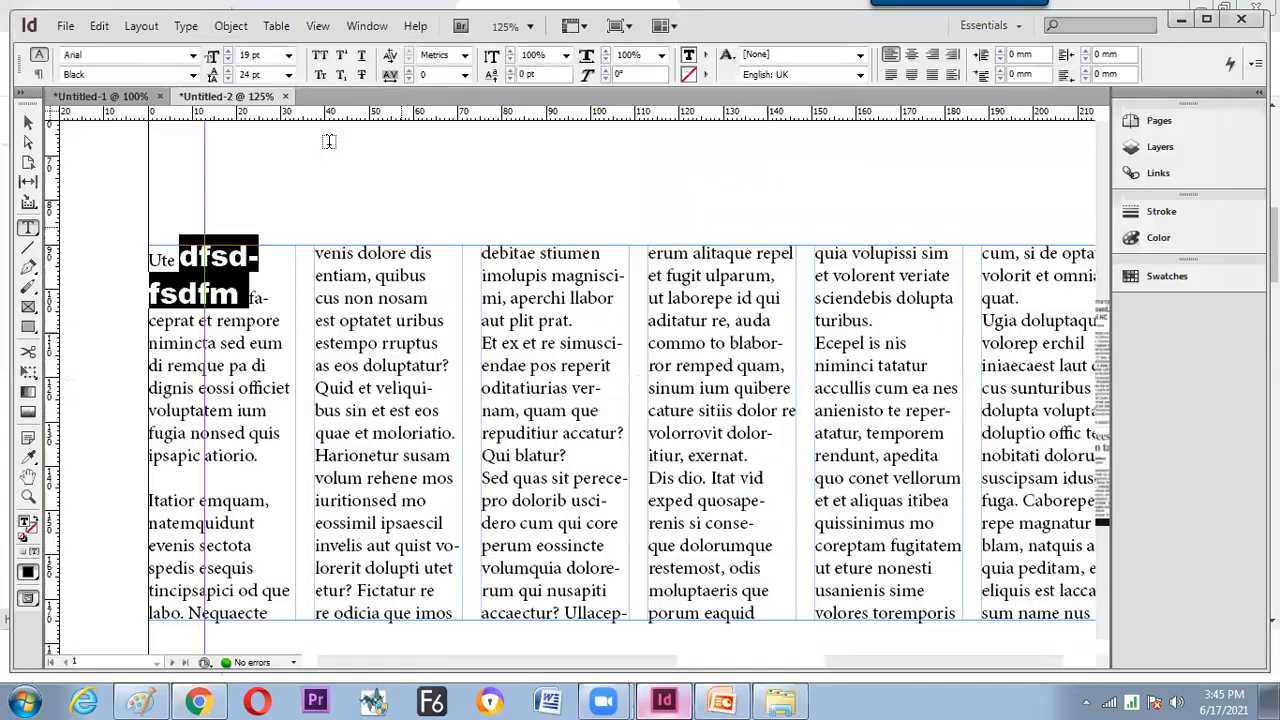
pyautogui.click(320, 62)
pyautogui.click(321, 63)
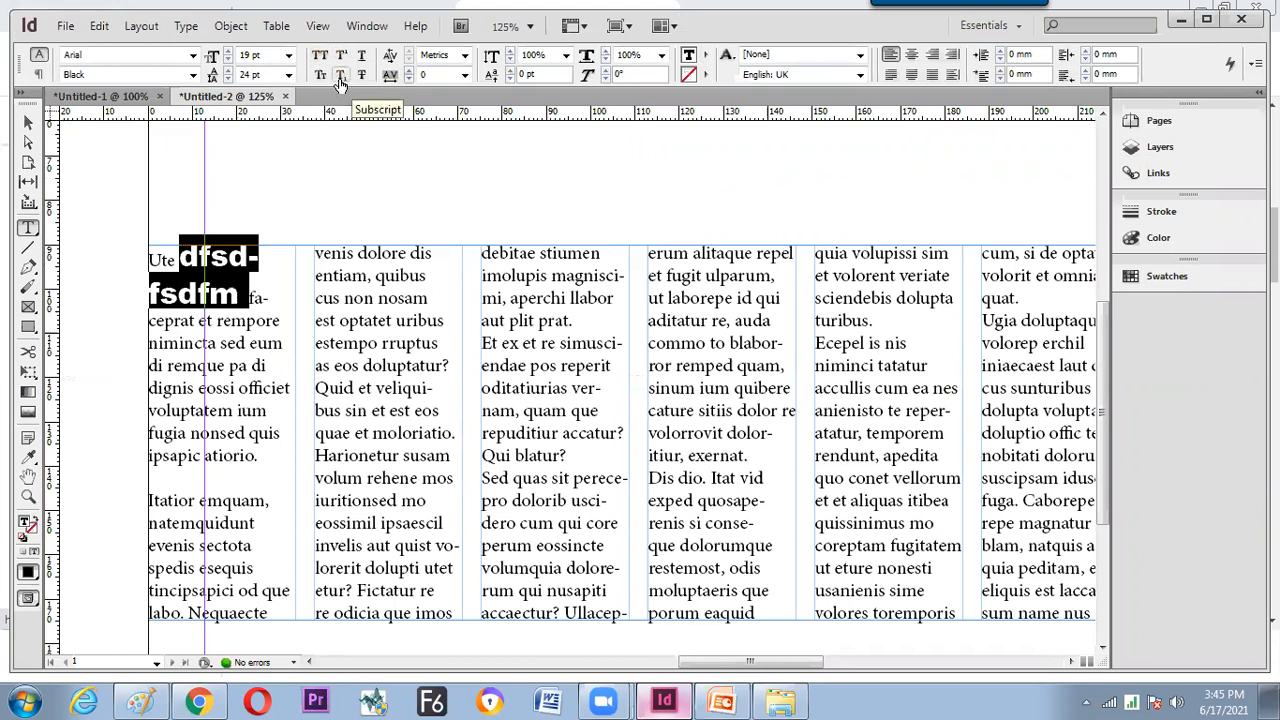
pyautogui.click(360, 58)
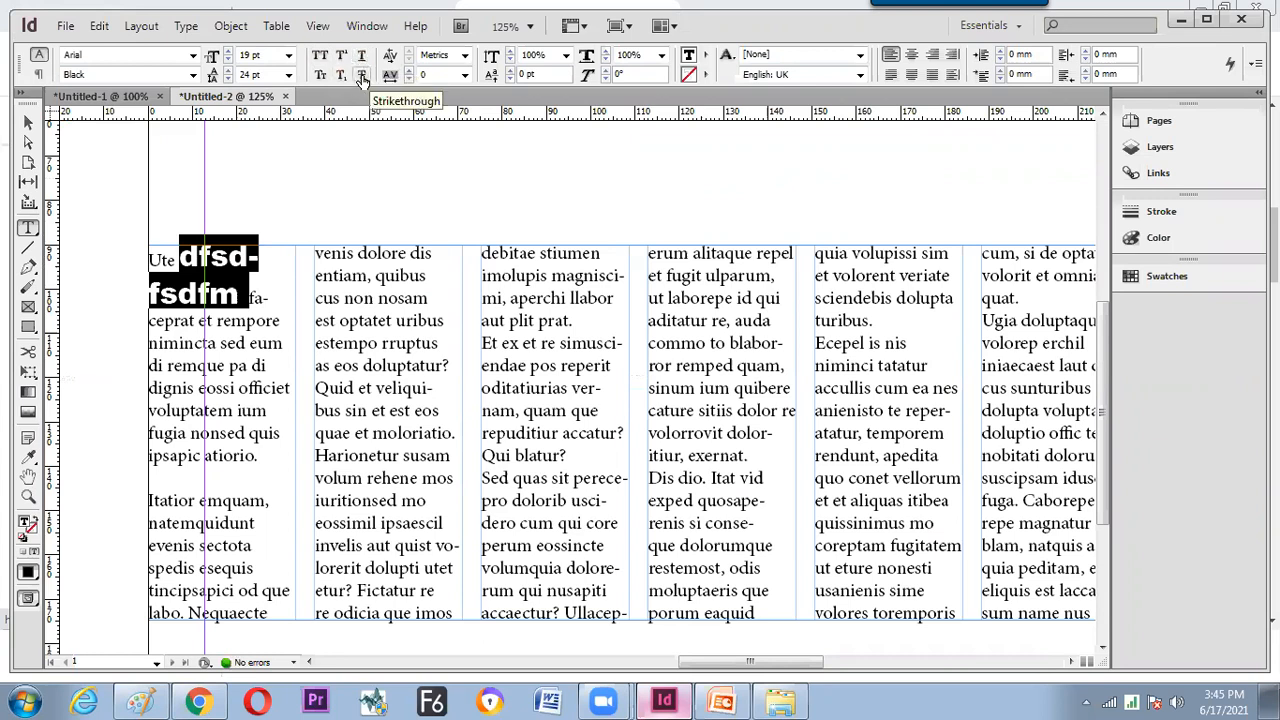
pyautogui.click(321, 75)
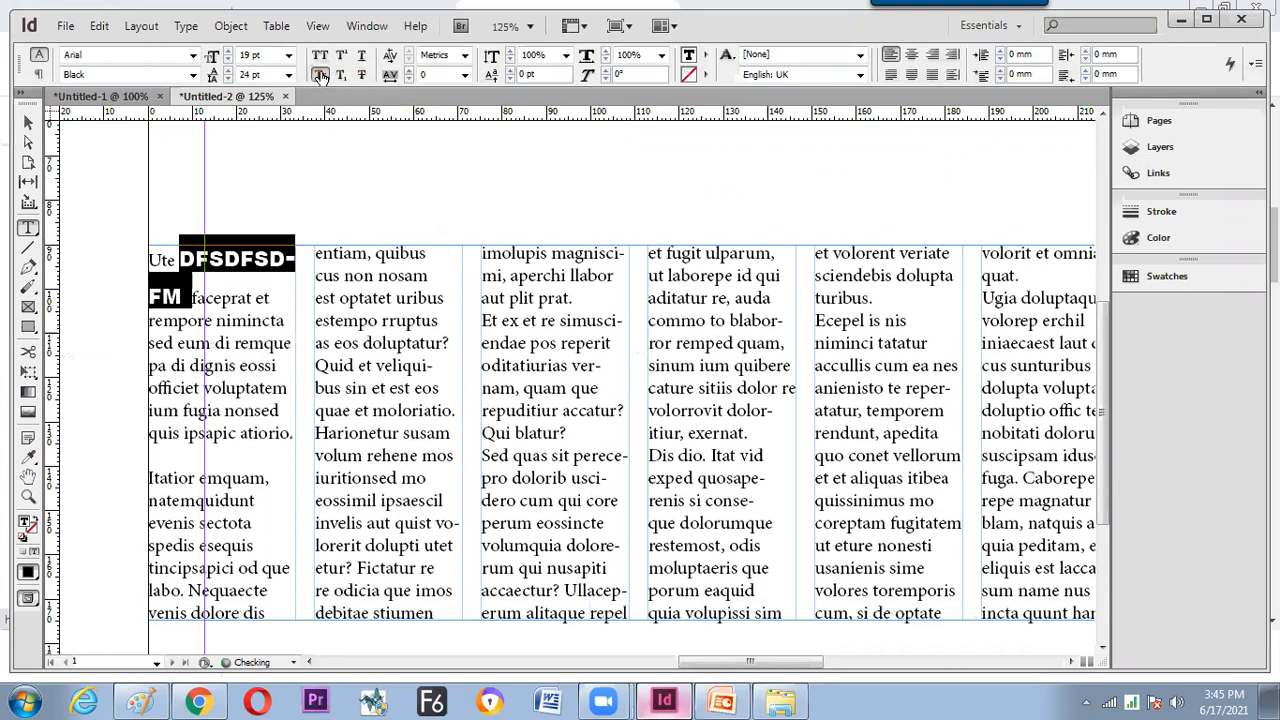
pyautogui.click(320, 74)
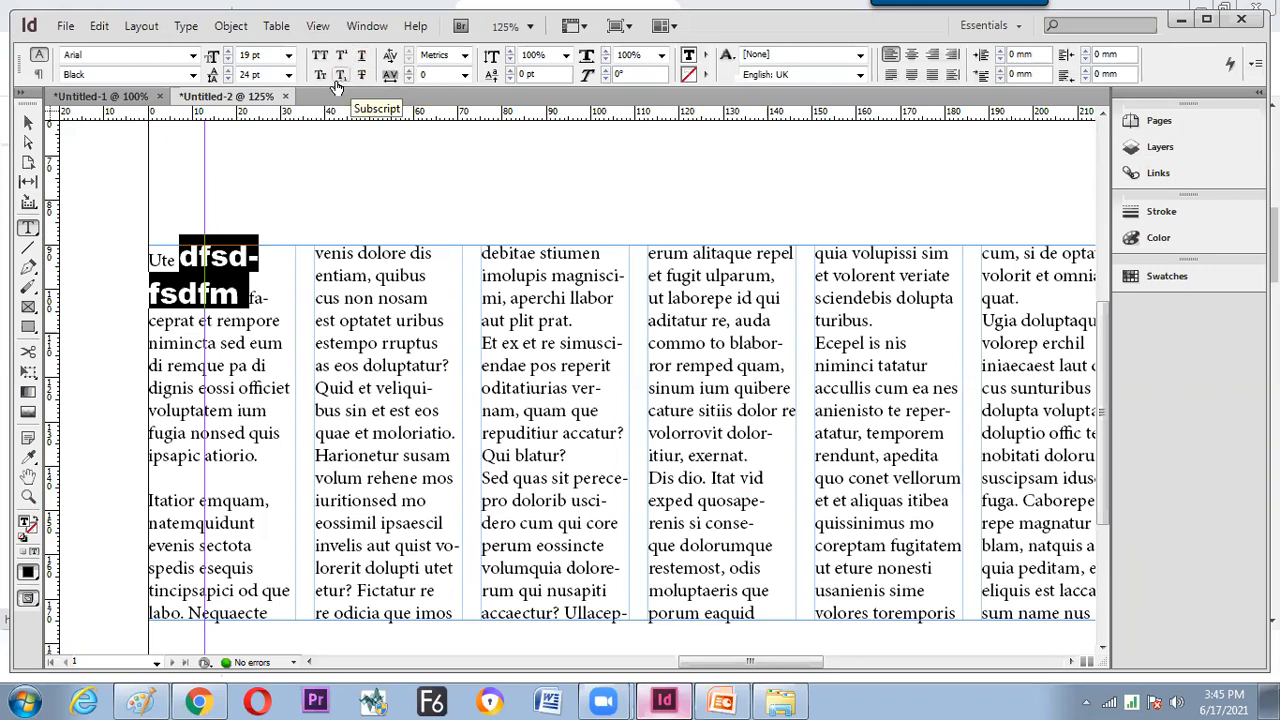
# Try a tracking of 50 on the enlarged word and set its tracking to 100.
pyautogui.click(465, 76)
pyautogui.click(447, 235)
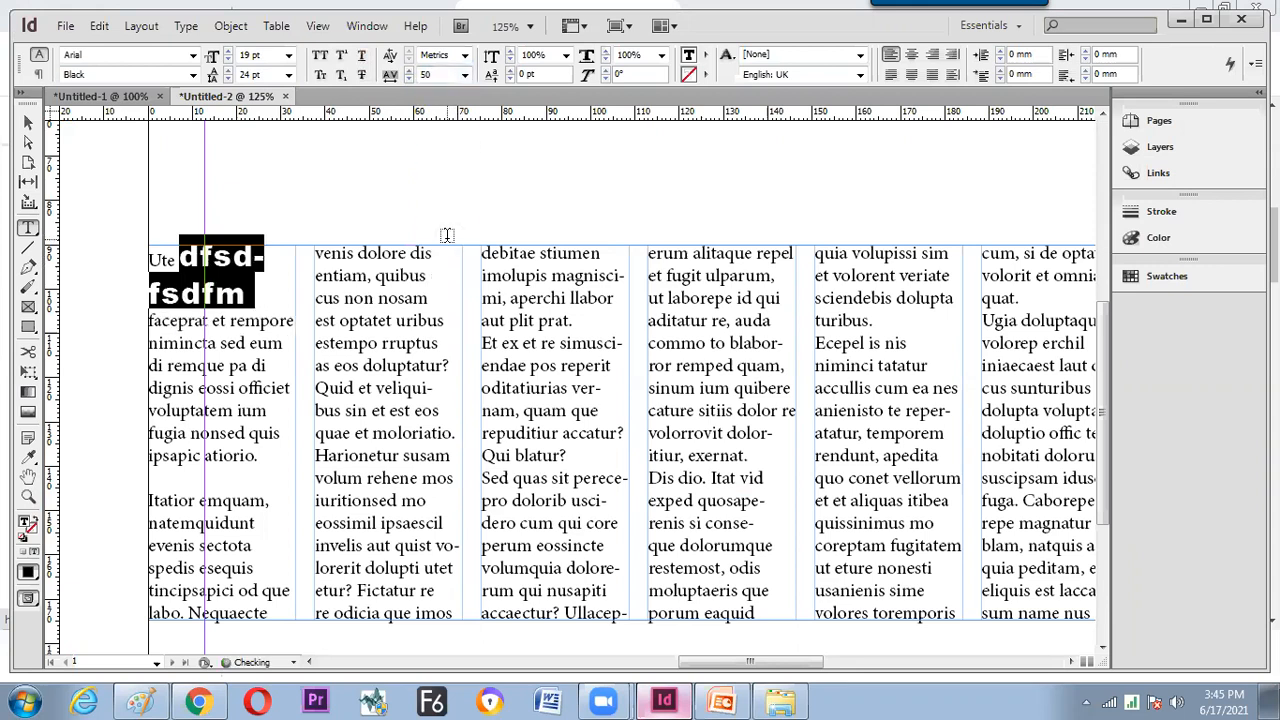
pyautogui.click(465, 76)
pyautogui.click(444, 256)
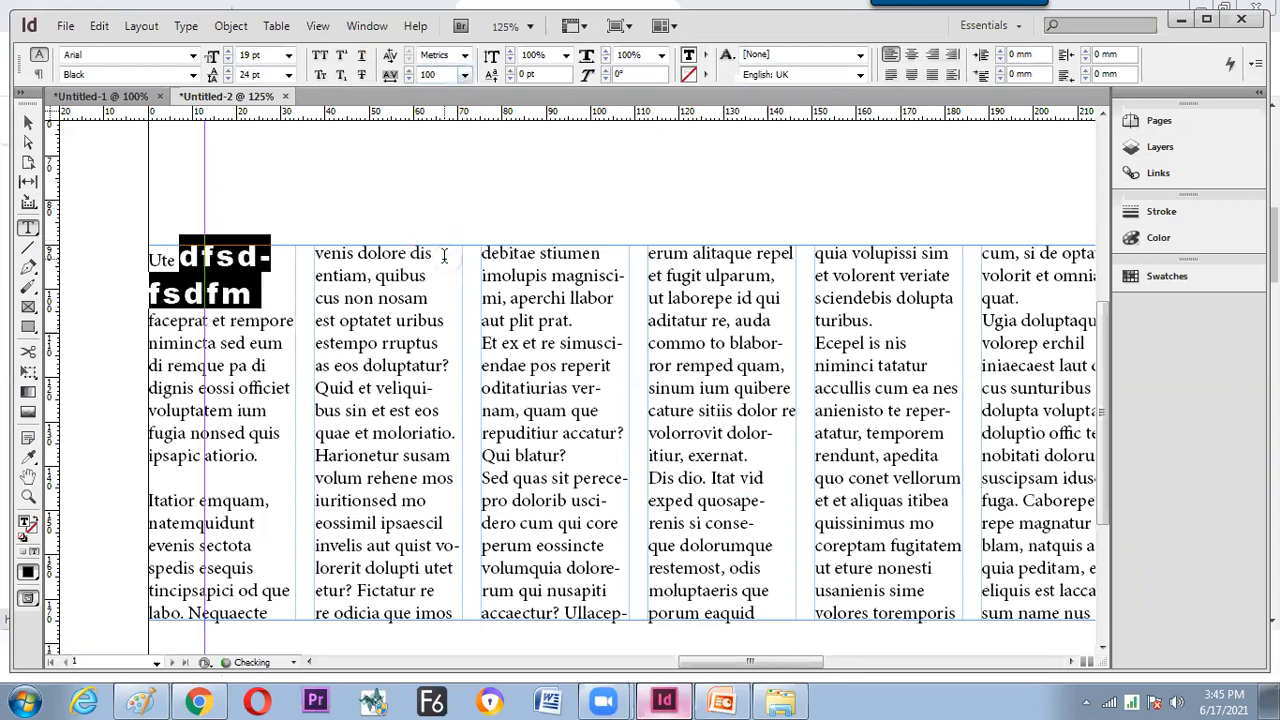
# Set the tracking of the enlarged word to 75 and deselect it.
pyautogui.click(465, 76)
pyautogui.click(452, 245)
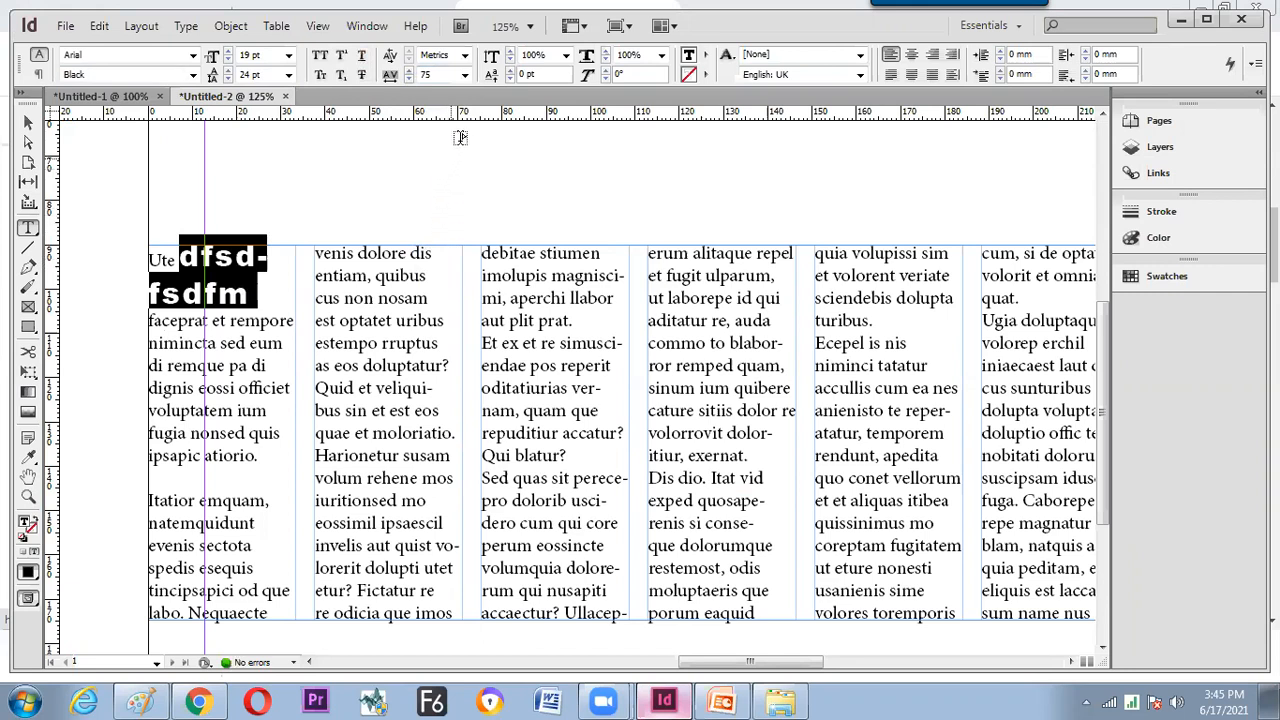
pyautogui.click(216, 291)
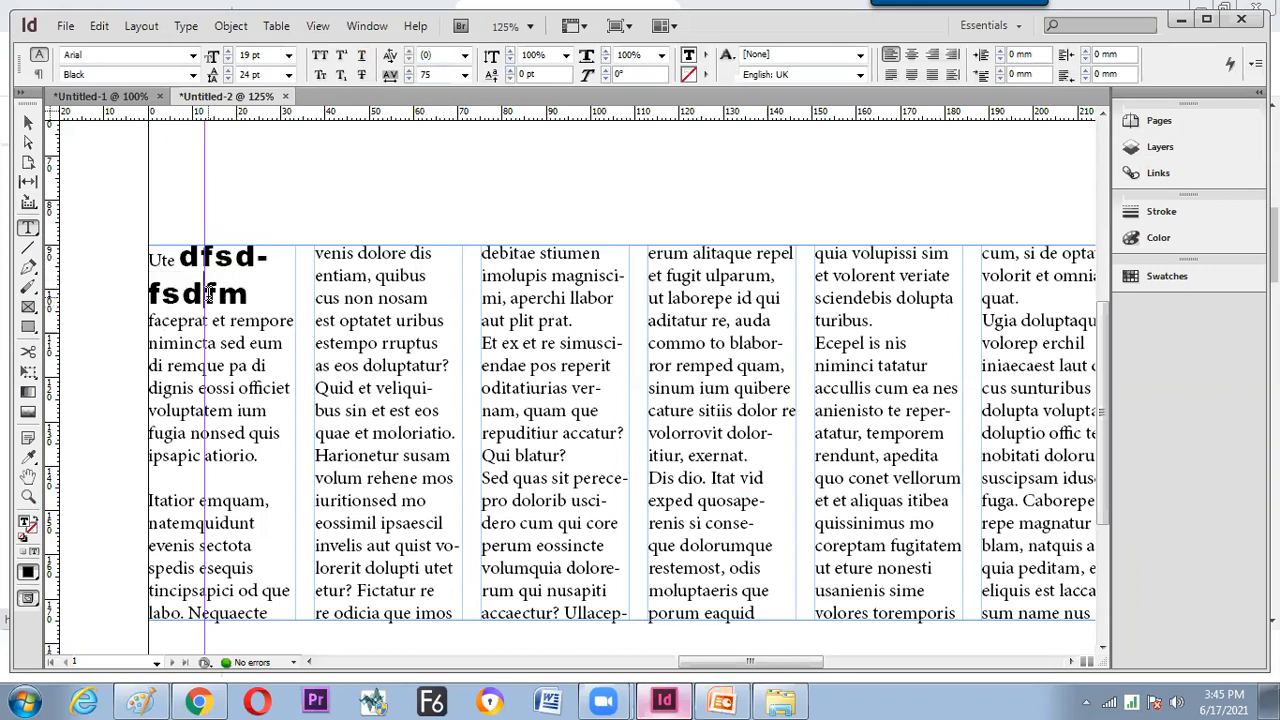
# Try a raised baseline shift on the letter "f" in the enlarged word's second line and return it to 0 pt.
pyautogui.moveTo(204, 292); pyautogui.dragTo(217, 292)
pyautogui.click(510, 70)
pyautogui.click(510, 70)
pyautogui.click(510, 70)
pyautogui.click(510, 70)
pyautogui.click(510, 70)
pyautogui.click(510, 79)
pyautogui.click(510, 79)
pyautogui.click(510, 79)
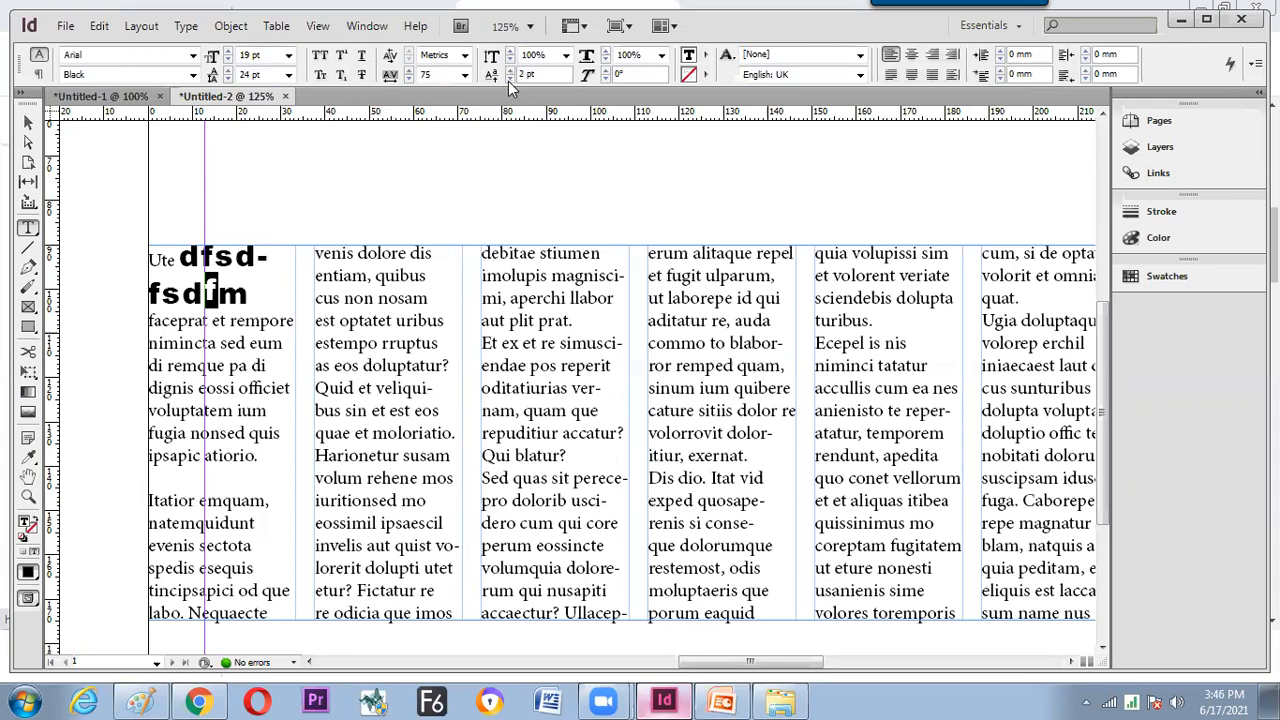
pyautogui.click(509, 80)
pyautogui.click(508, 81)
# Fill the letter "f" before the final "m" with the magenta swatch C=0 M=100 Y=0 K=0.
pyautogui.click(704, 55)
pyautogui.click(745, 188)
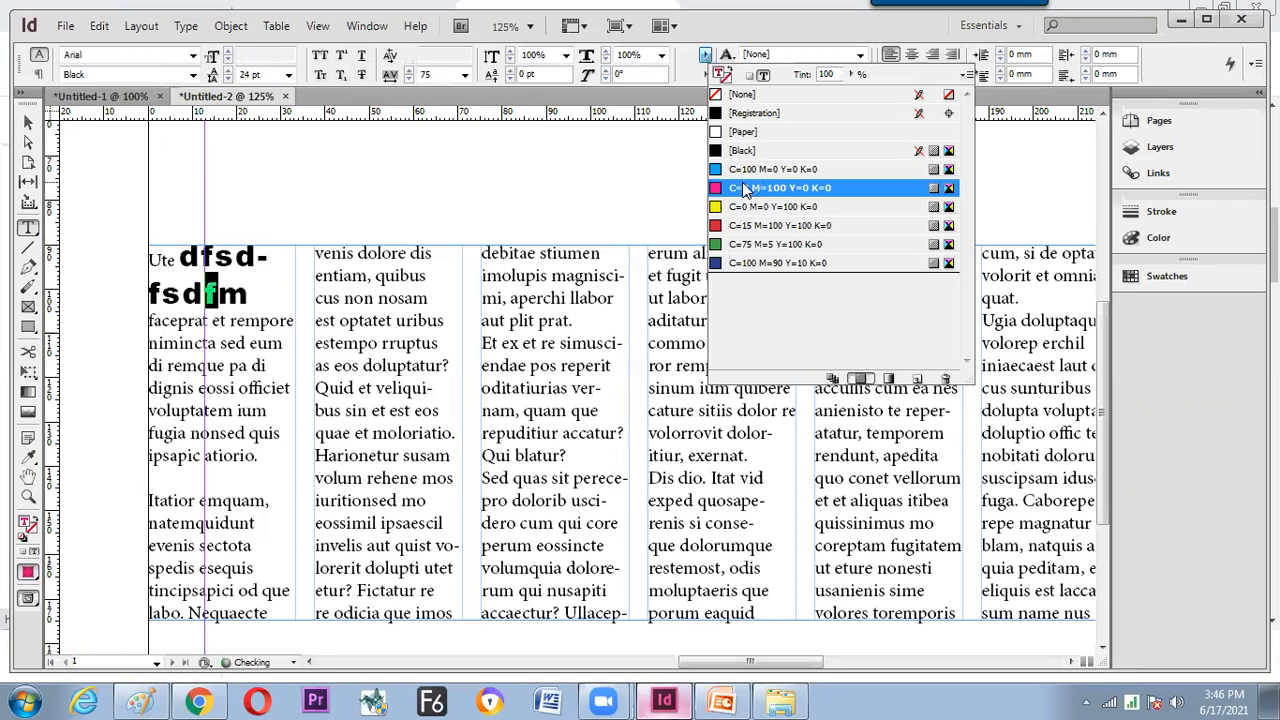
pyautogui.click(236, 294)
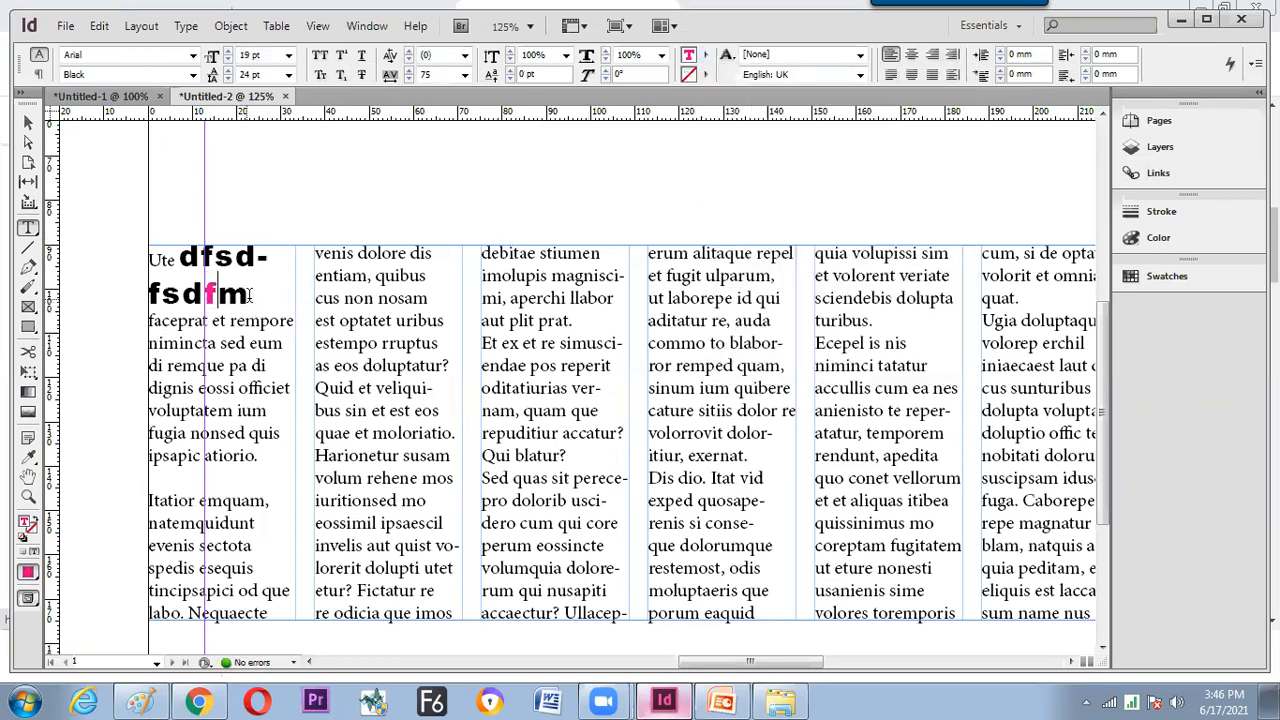
# Colour the final letter "m" with a new swatch set to PANTONE 872 C from the PANTONE+ Metallic Coated library.
pyautogui.moveTo(221, 297); pyautogui.dragTo(246, 299)
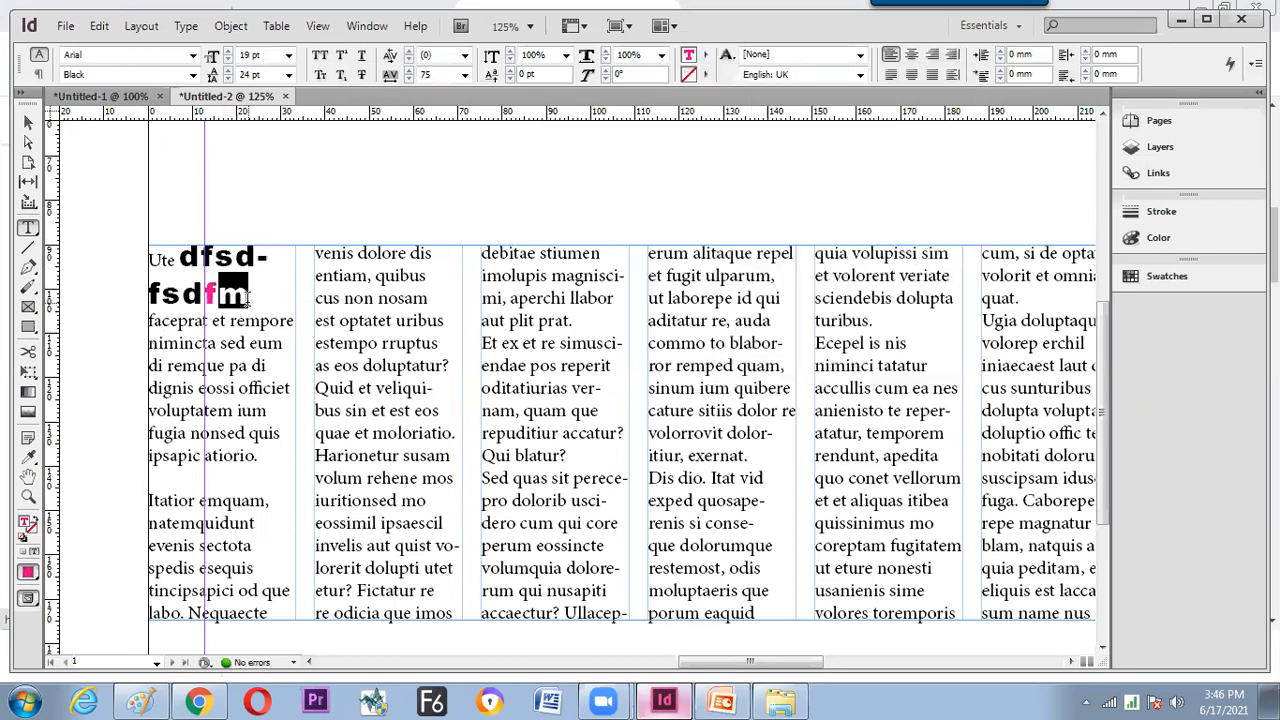
pyautogui.click(704, 55)
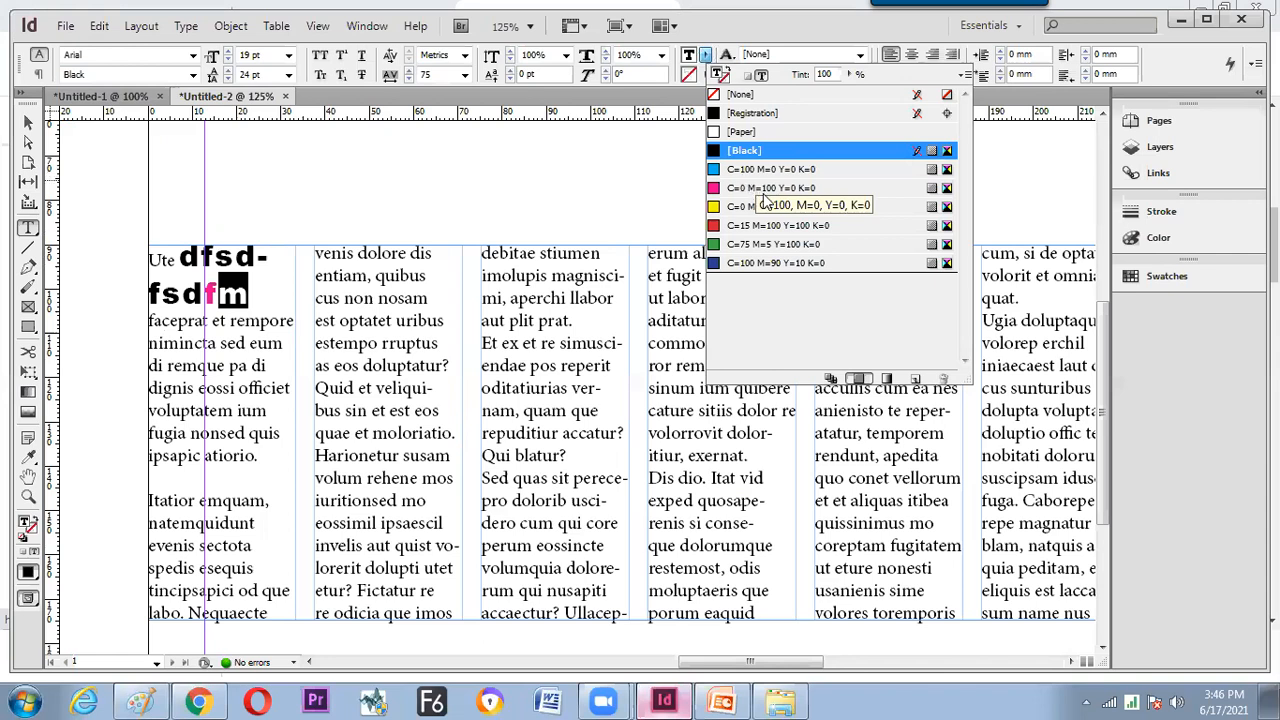
pyautogui.click(917, 380)
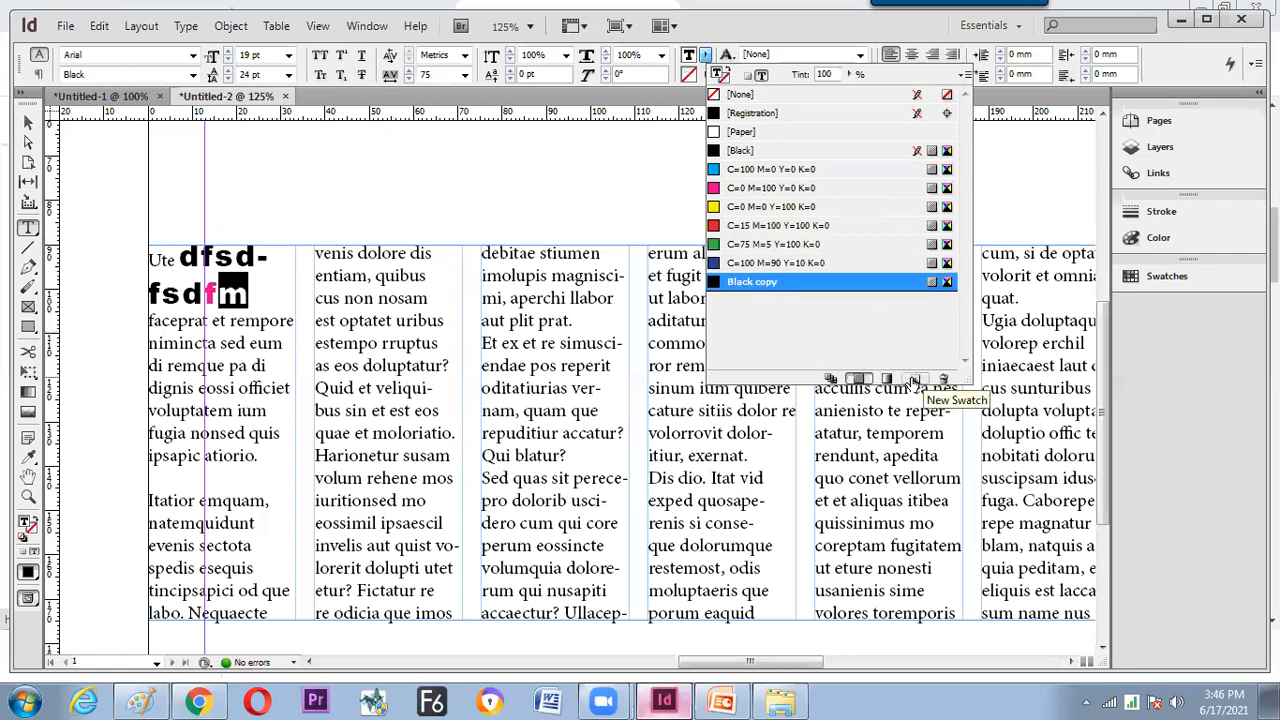
pyautogui.doubleClick(714, 284)
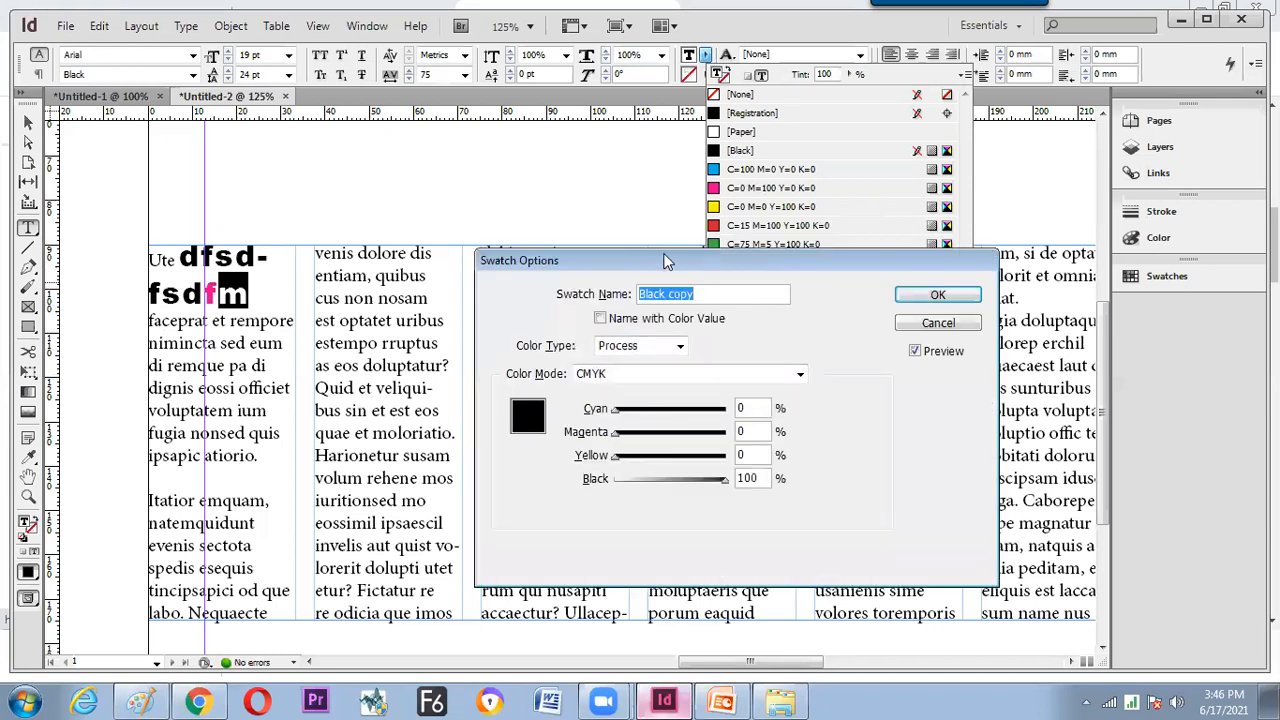
pyautogui.moveTo(668, 261); pyautogui.dragTo(517, 225)
pyautogui.click(540, 340)
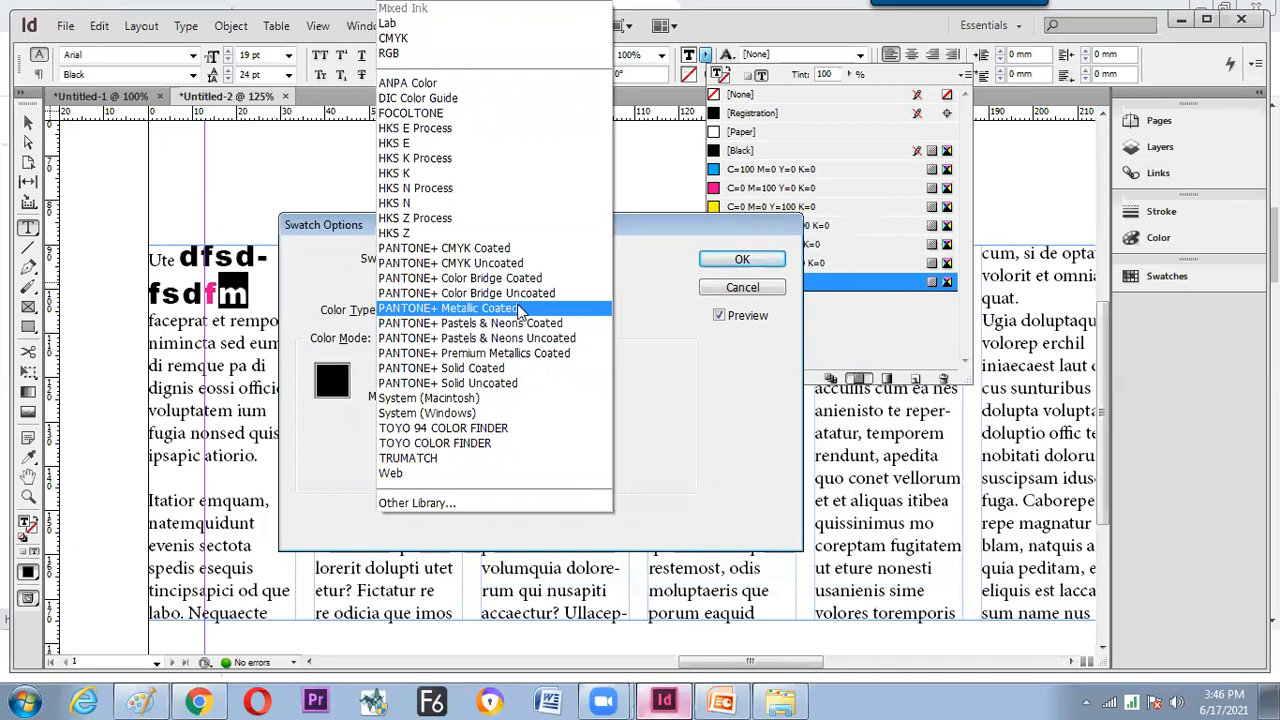
pyautogui.click(519, 312)
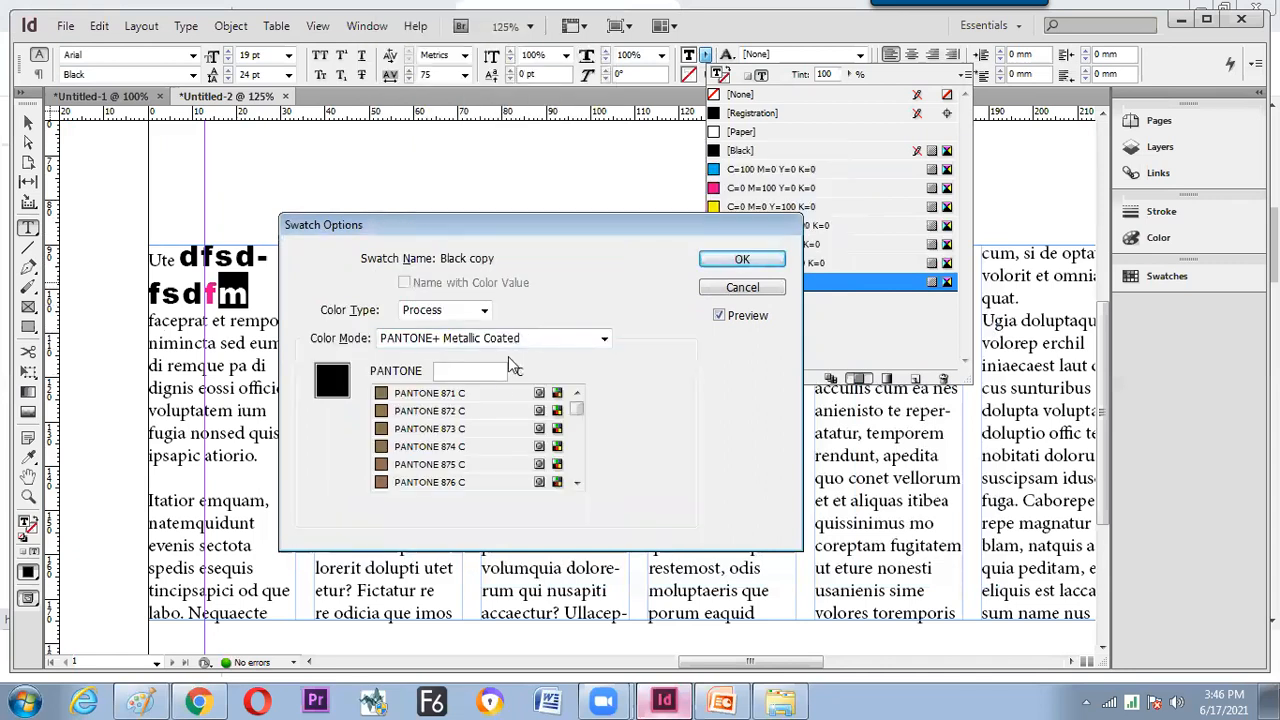
pyautogui.click(457, 411)
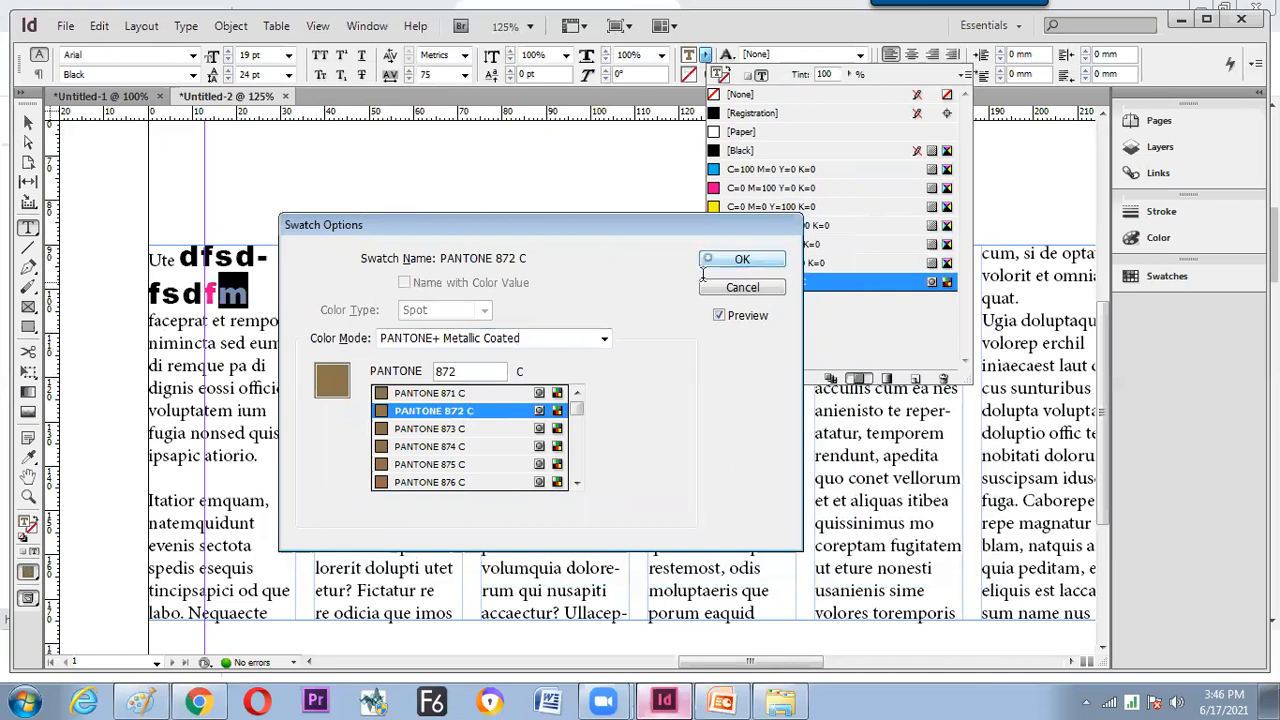
pyautogui.click(740, 261)
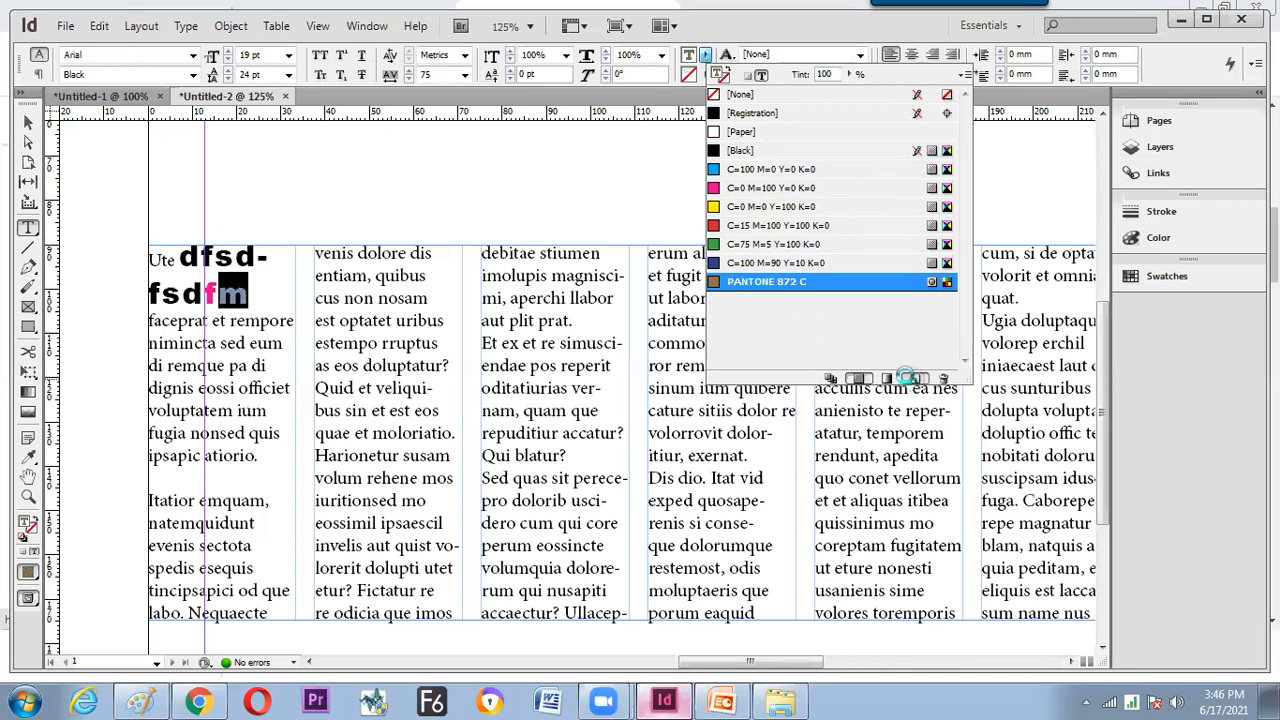
# Create another swatch for the letter "m" from PANTONE 872 C, in RGB mode with red 229, green 0 and blue 0.
pyautogui.click(914, 379)
pyautogui.click(643, 421)
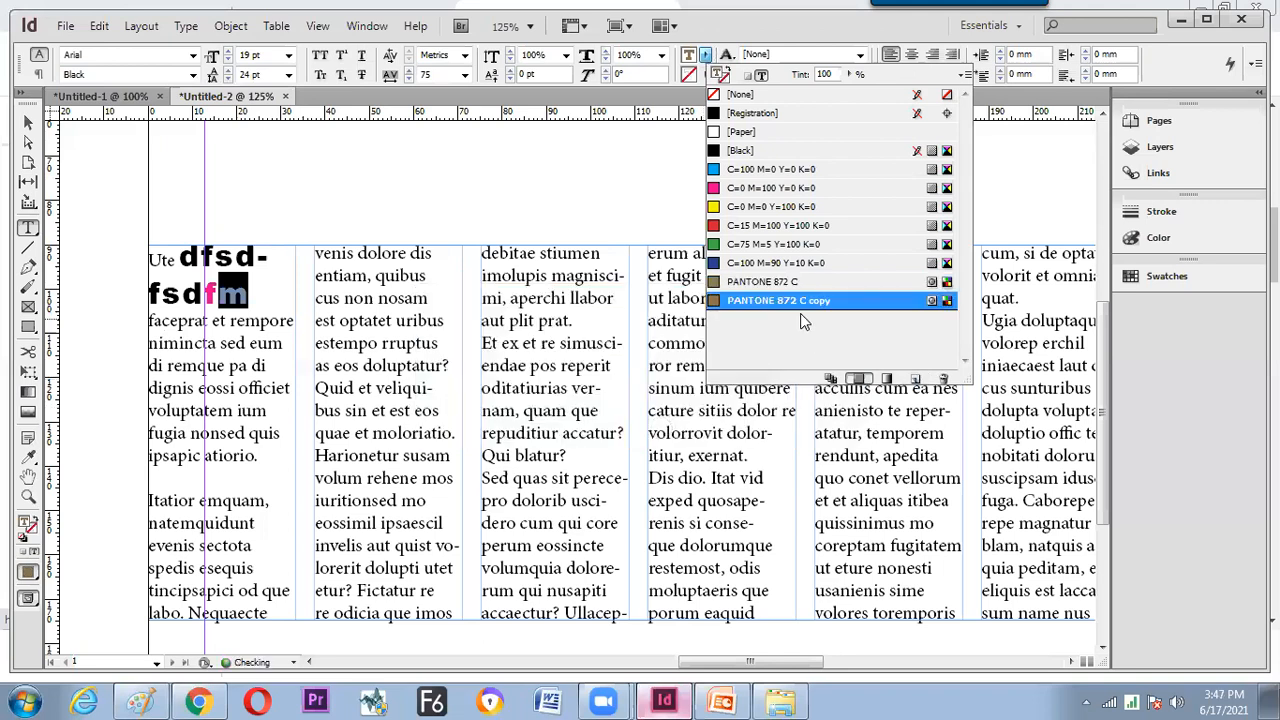
pyautogui.doubleClick(819, 305)
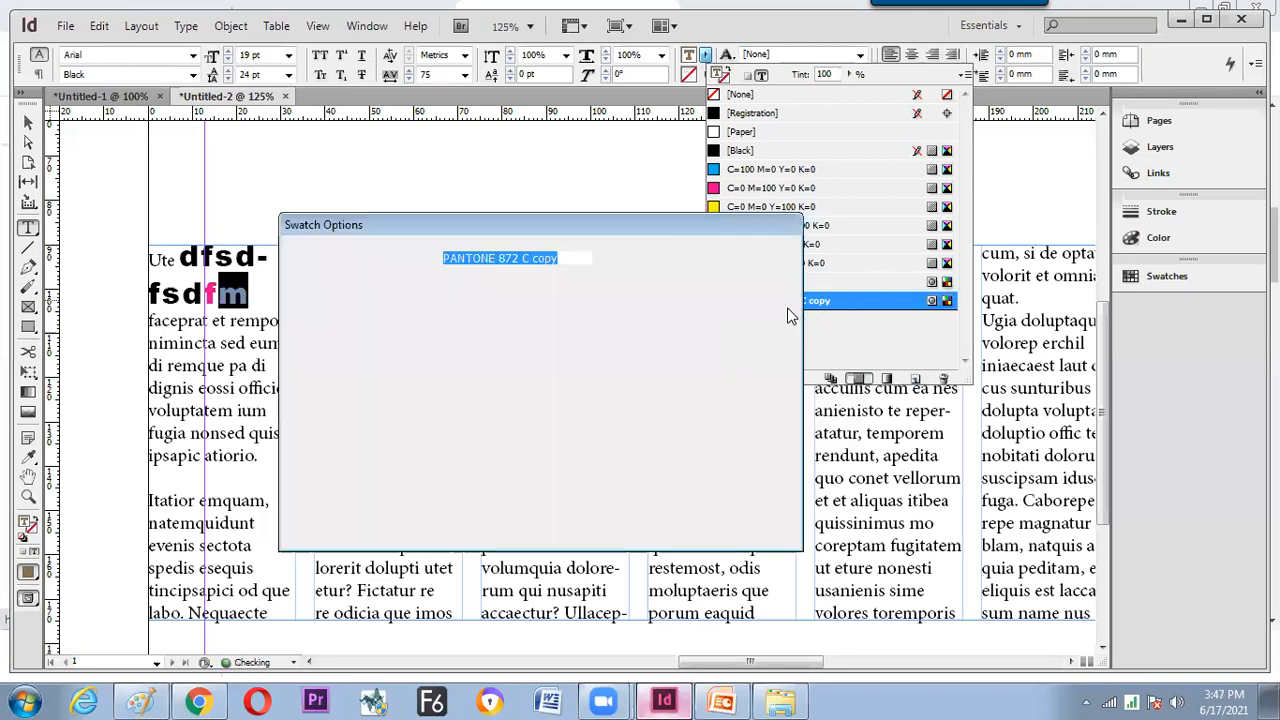
pyautogui.click(530, 341)
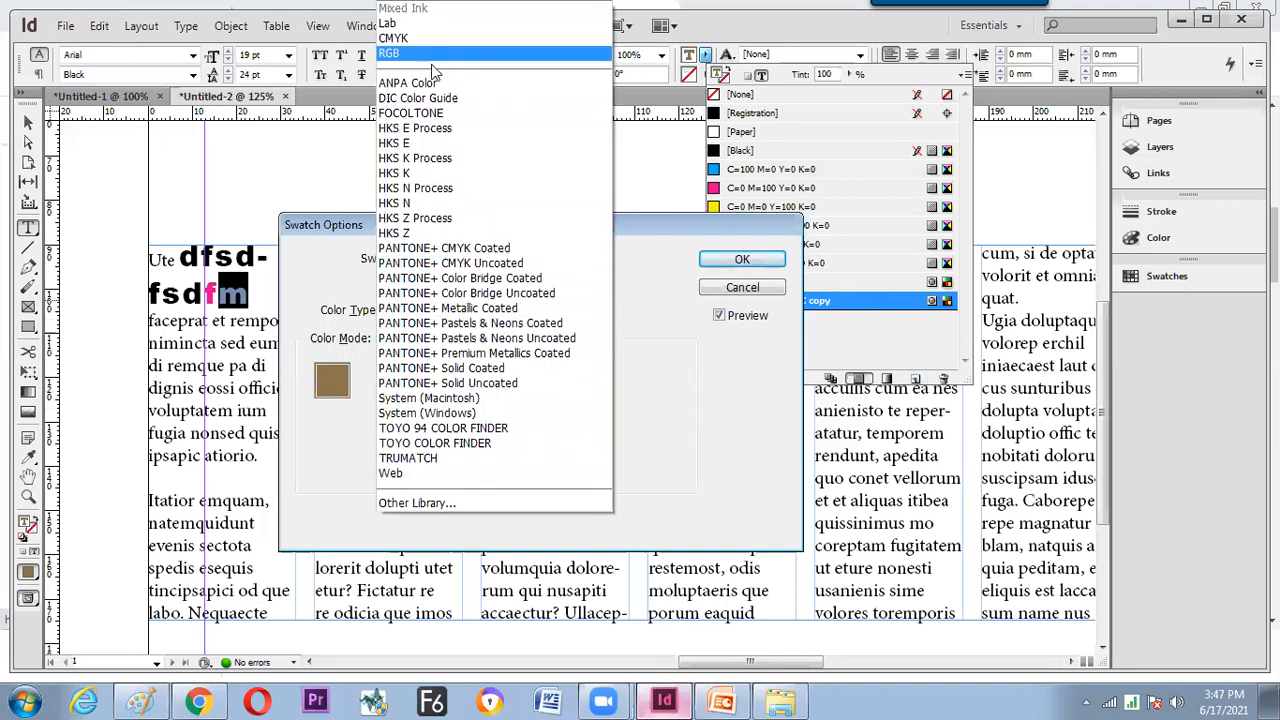
pyautogui.click(437, 57)
pyautogui.moveTo(560, 232); pyautogui.dragTo(529, 293)
pyautogui.moveTo(449, 446); pyautogui.dragTo(386, 480)
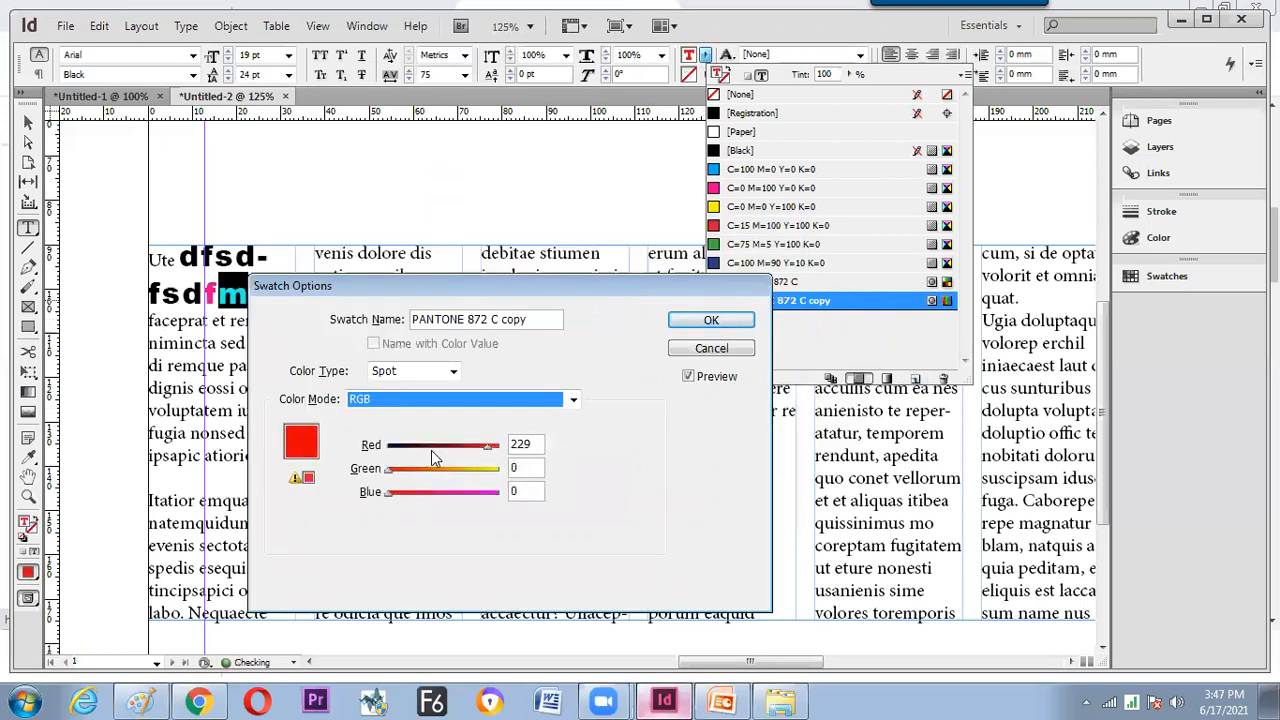
pyautogui.click(695, 324)
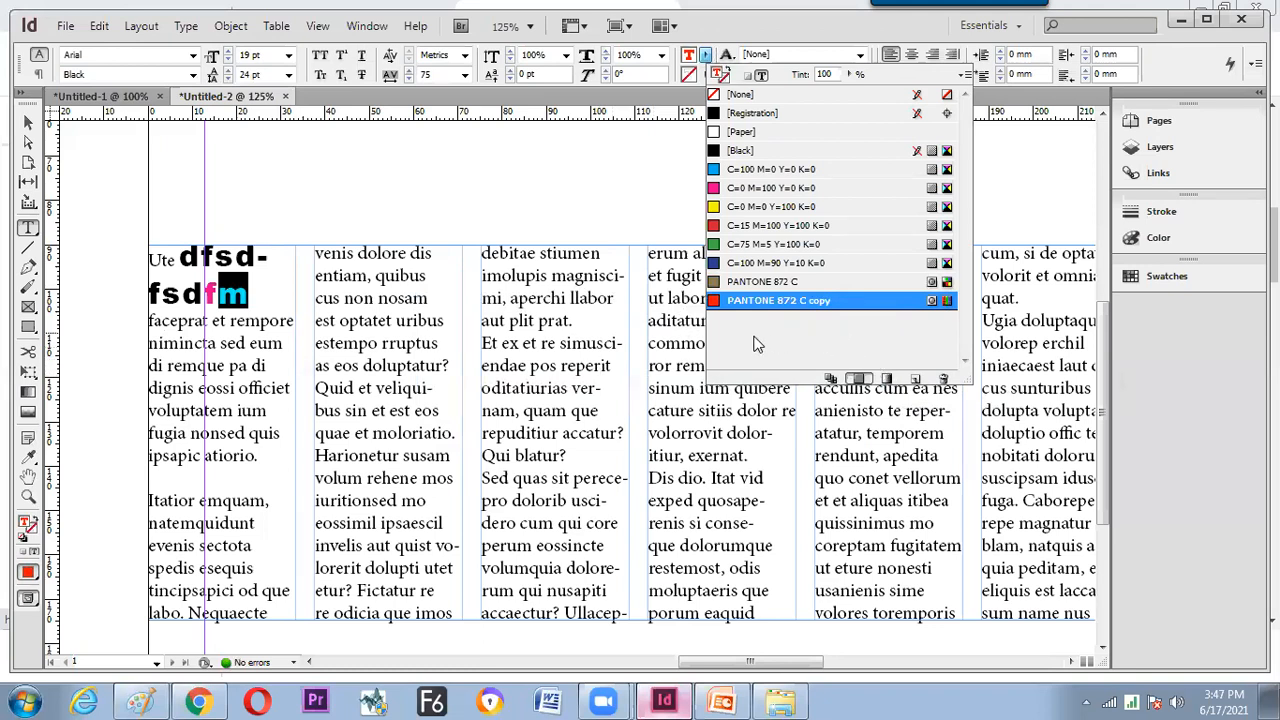
pyautogui.click(546, 343)
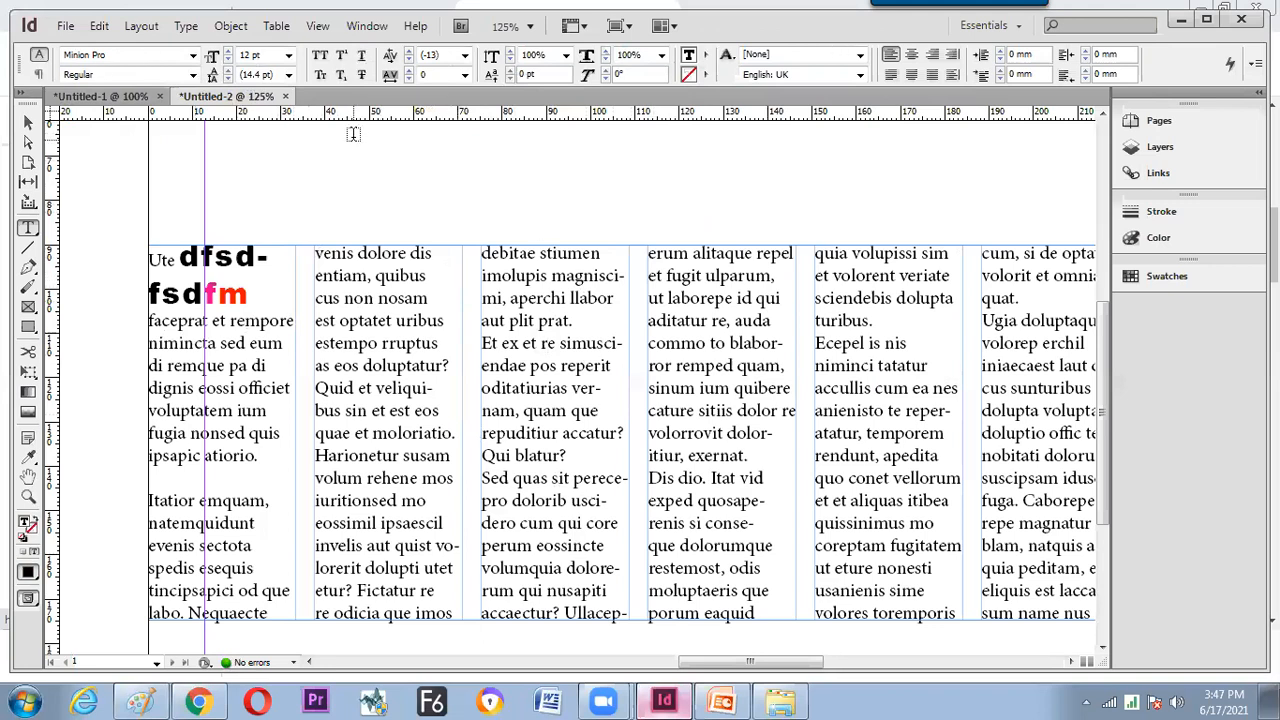
# Open the Character panel and place it over the upper part of the second text column.
pyautogui.click(366, 27)
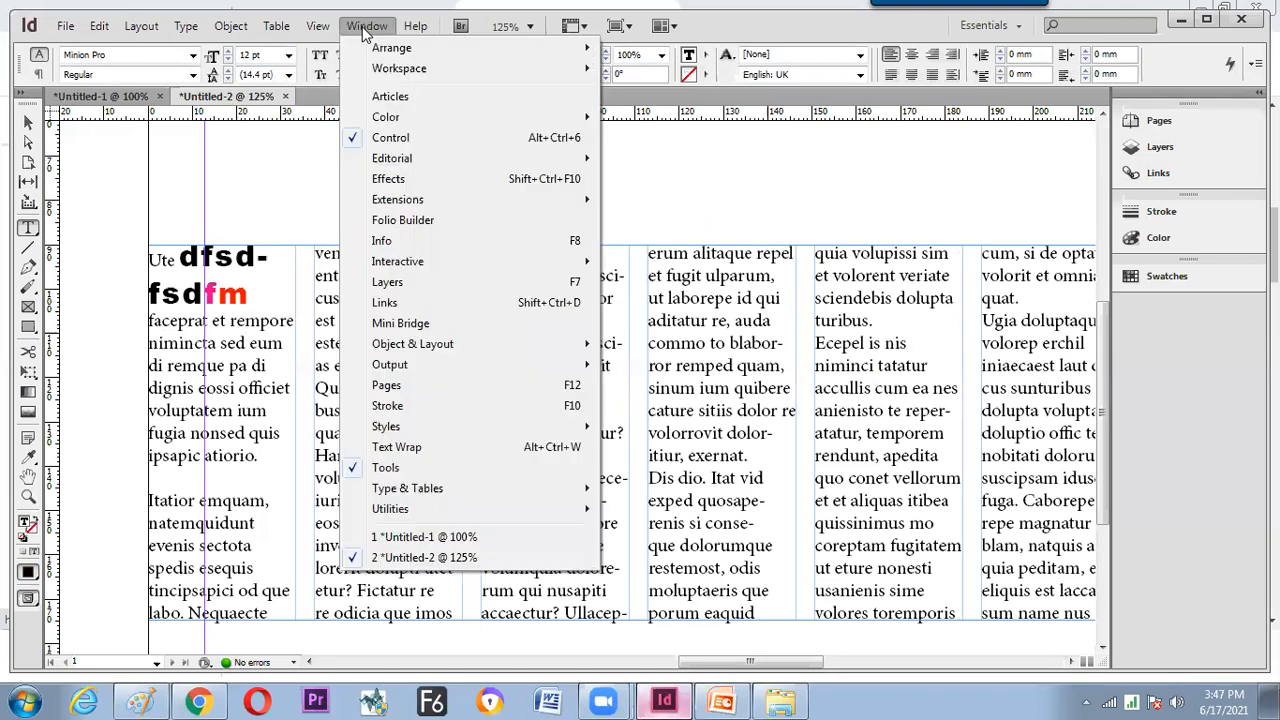
pyautogui.moveTo(414, 492)
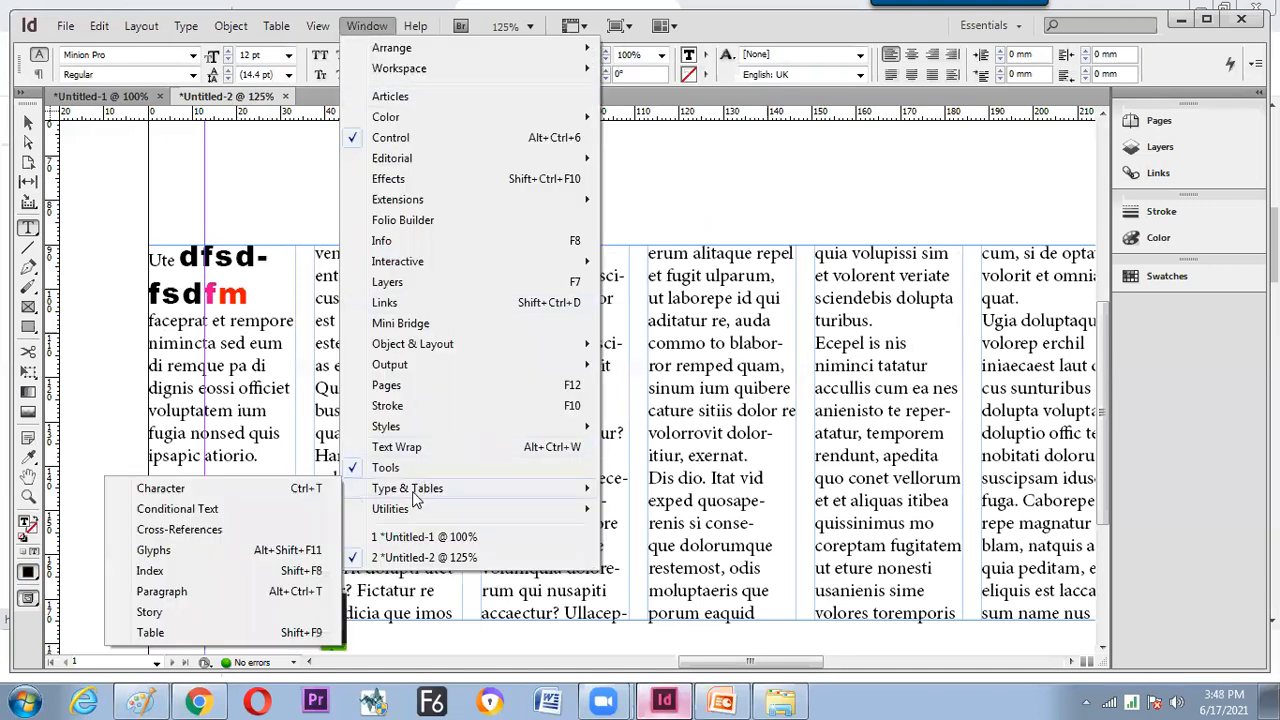
pyautogui.click(313, 489)
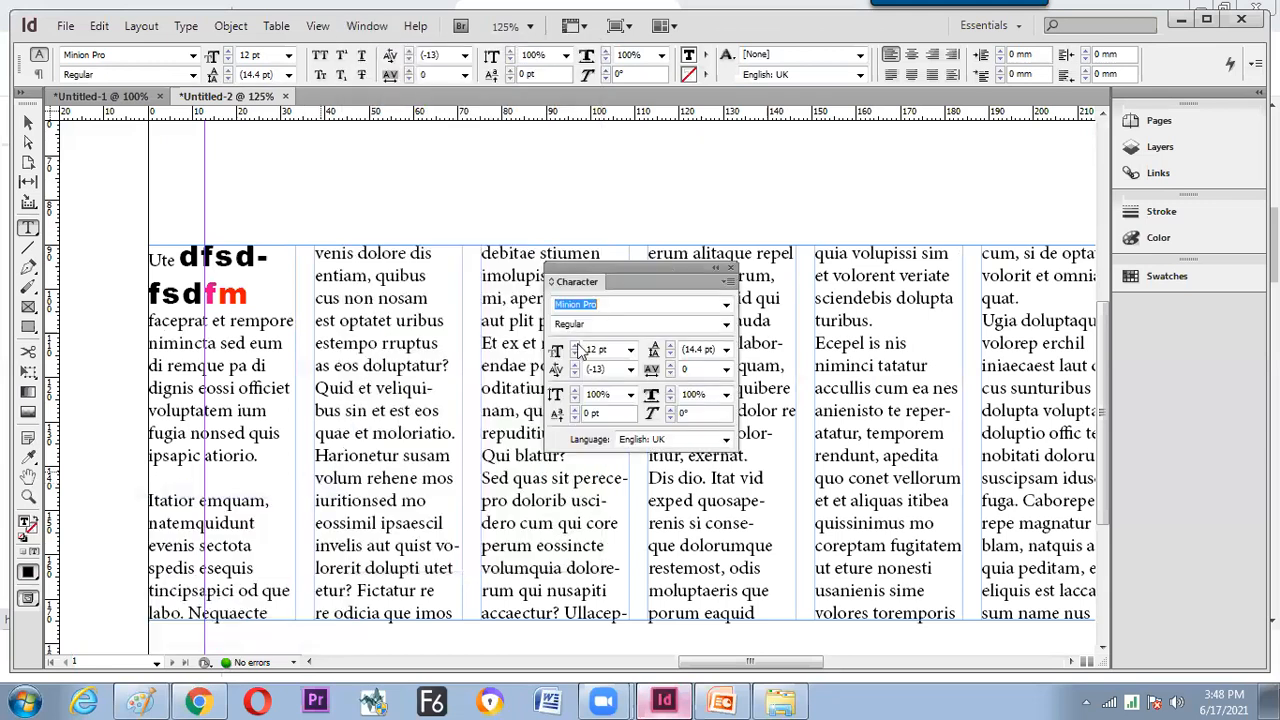
pyautogui.moveTo(652, 261); pyautogui.dragTo(463, 144)
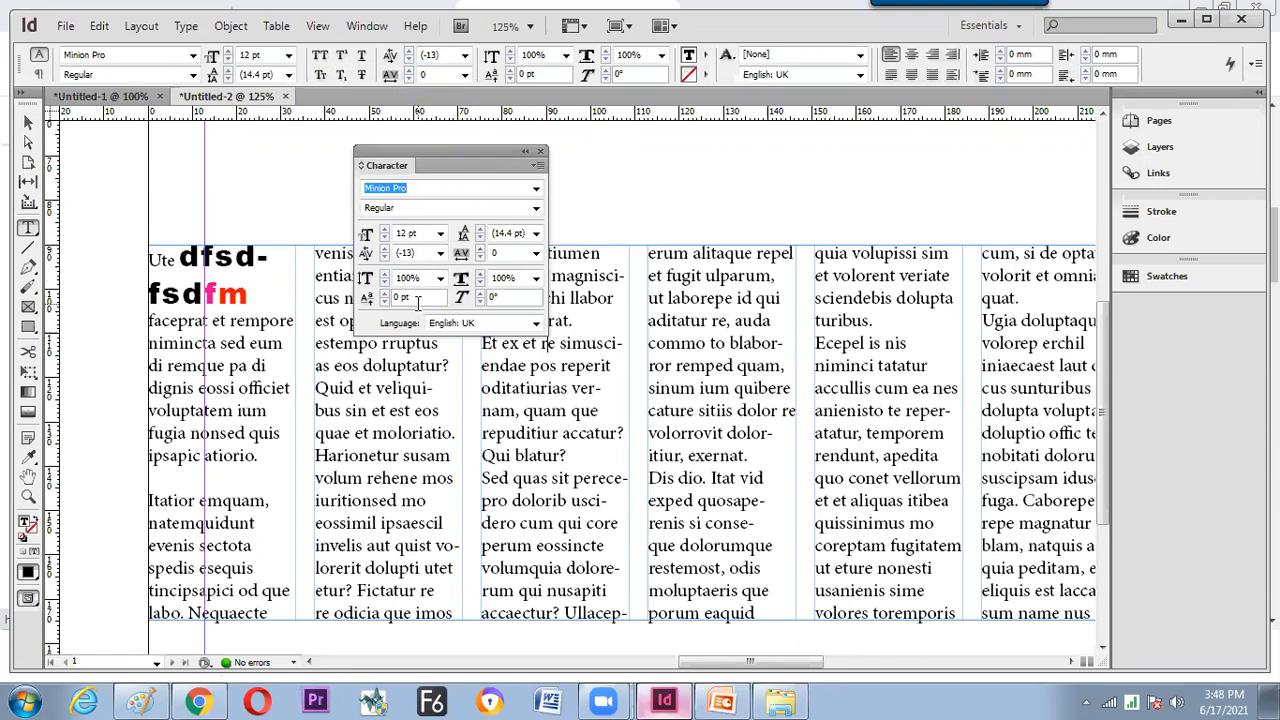
# Hide the Character panel's extra options, show them again, and move the panel slightly aside.
pyautogui.click(538, 167)
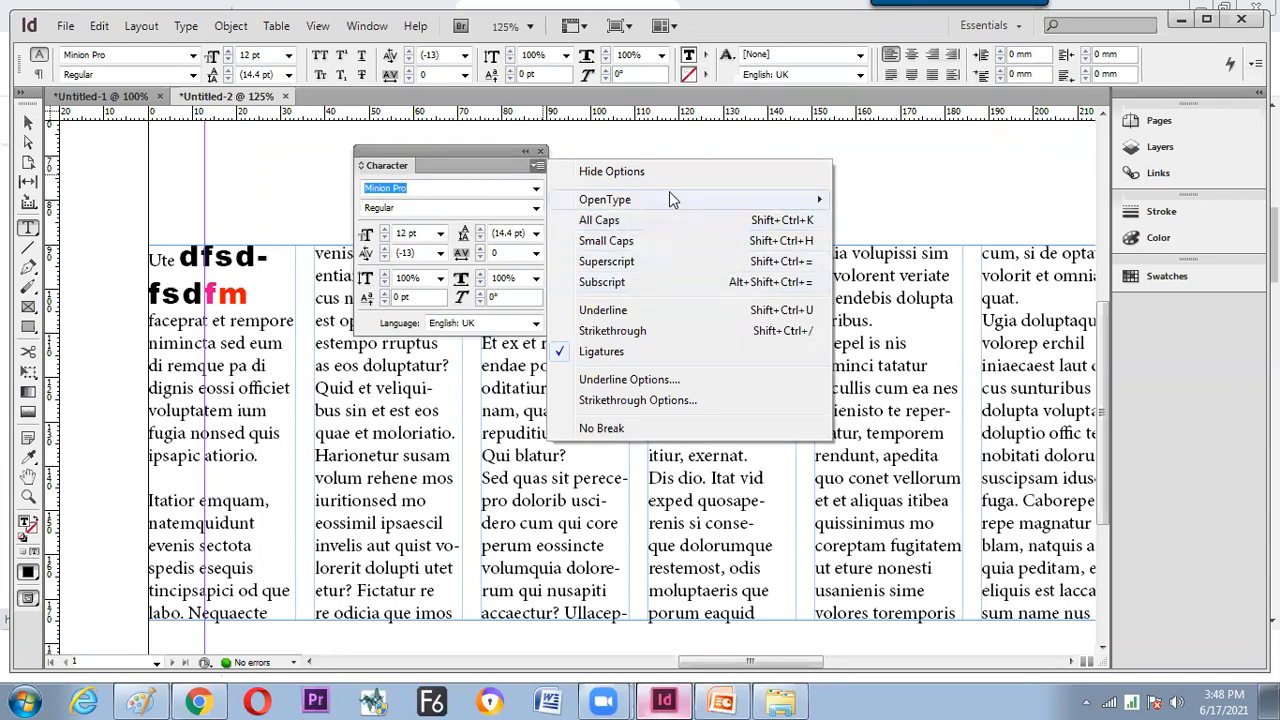
pyautogui.click(645, 173)
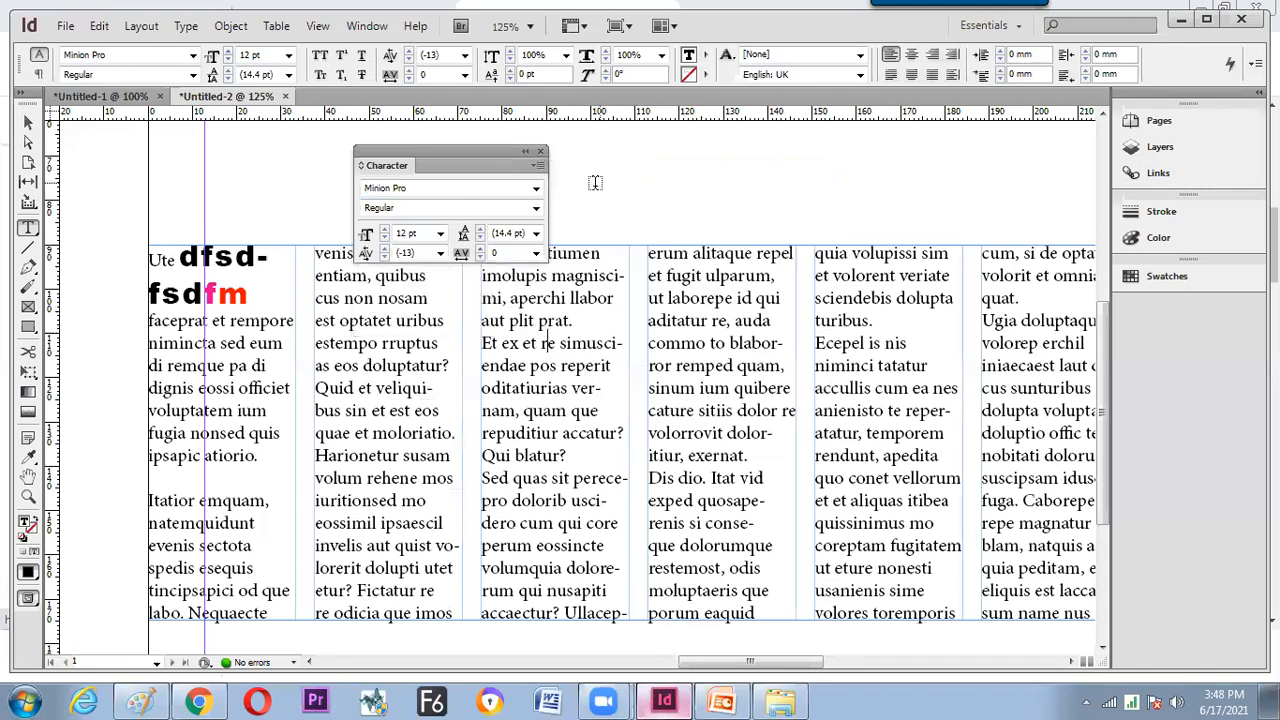
pyautogui.click(539, 166)
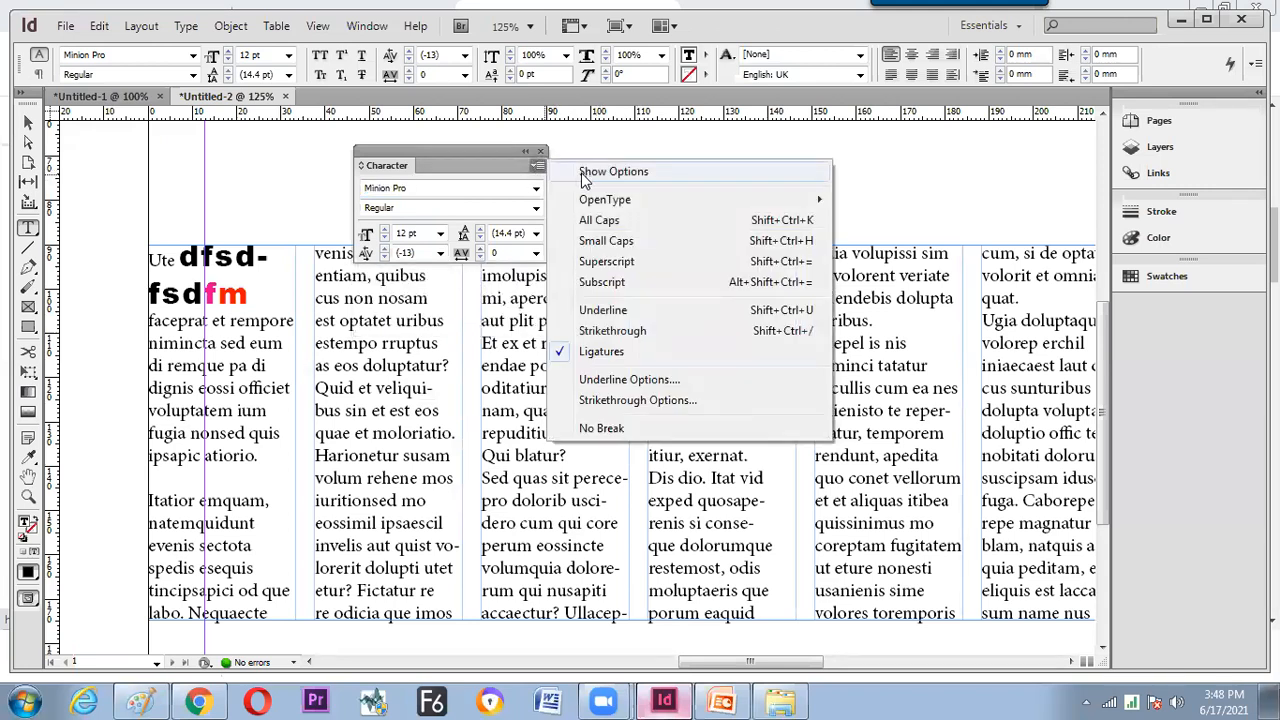
pyautogui.click(586, 176)
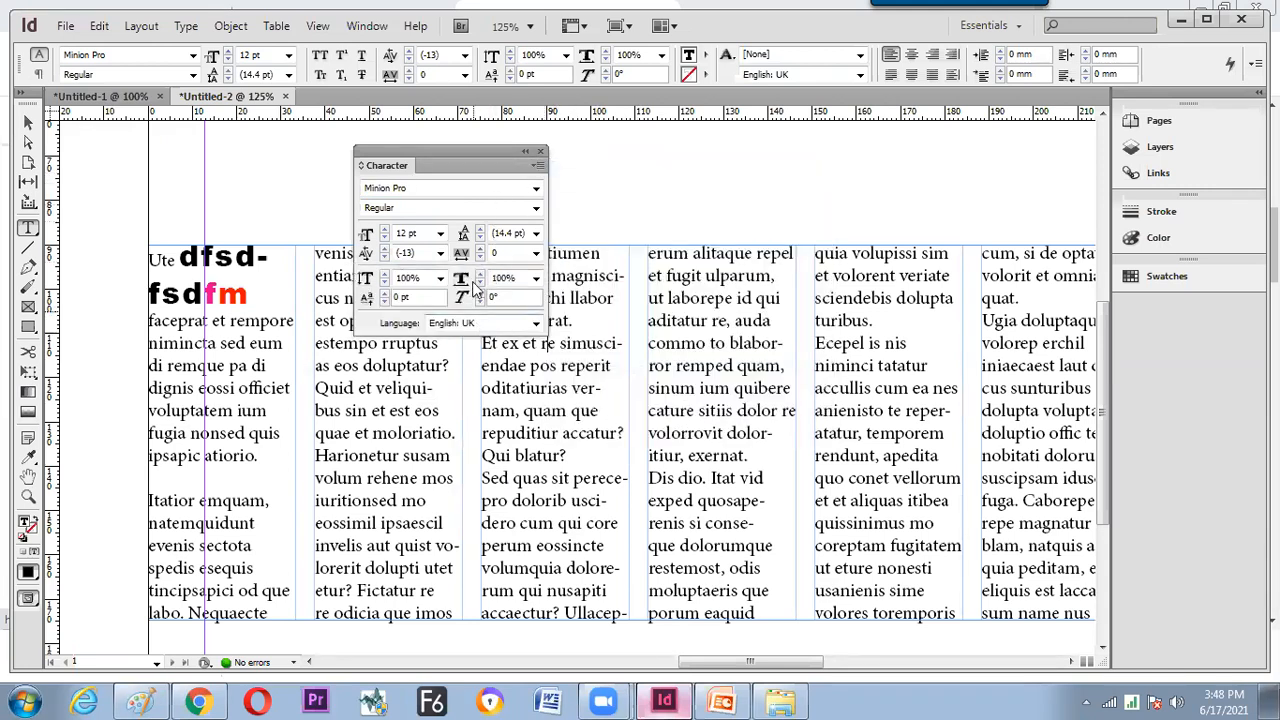
pyautogui.click(539, 166)
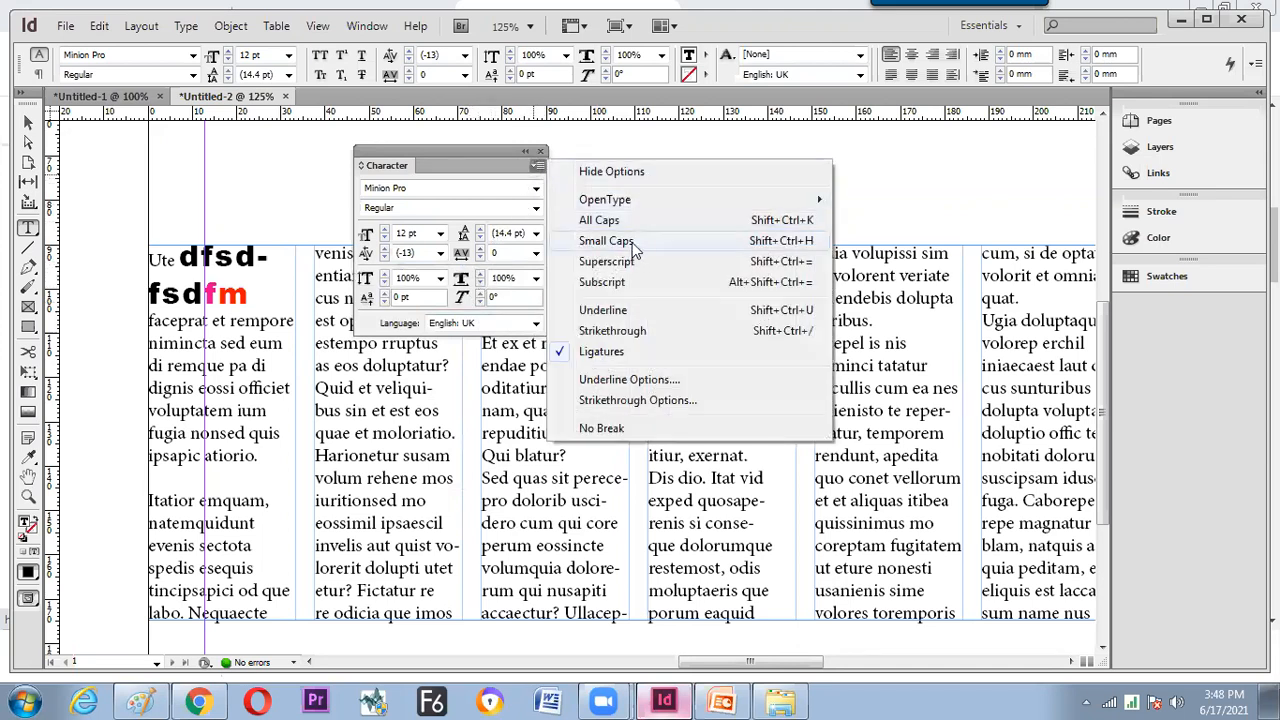
pyautogui.moveTo(474, 160); pyautogui.dragTo(433, 189)
# Switch to Paint, handwrite "Ctrl+T" in red beneath "Leading" and draw a box around it.
pyautogui.hotkey('alt', 'Tab')
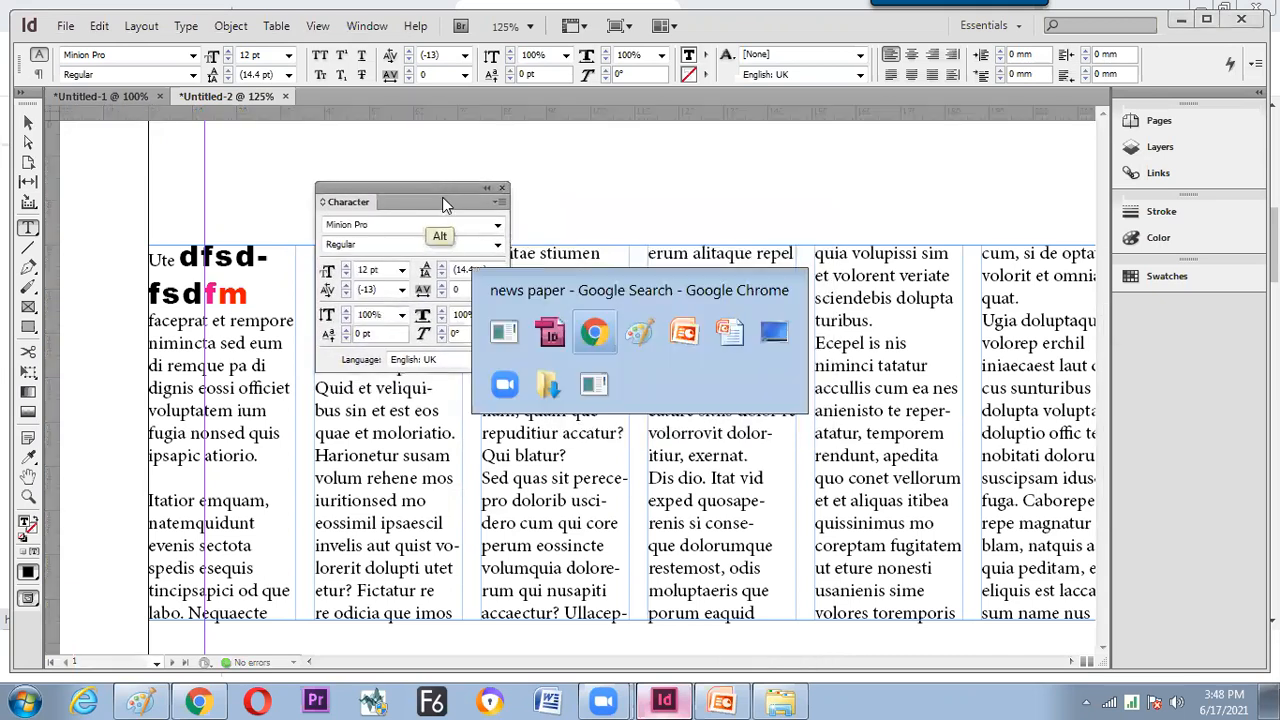
pyautogui.hotkey('alt', 'Tab')
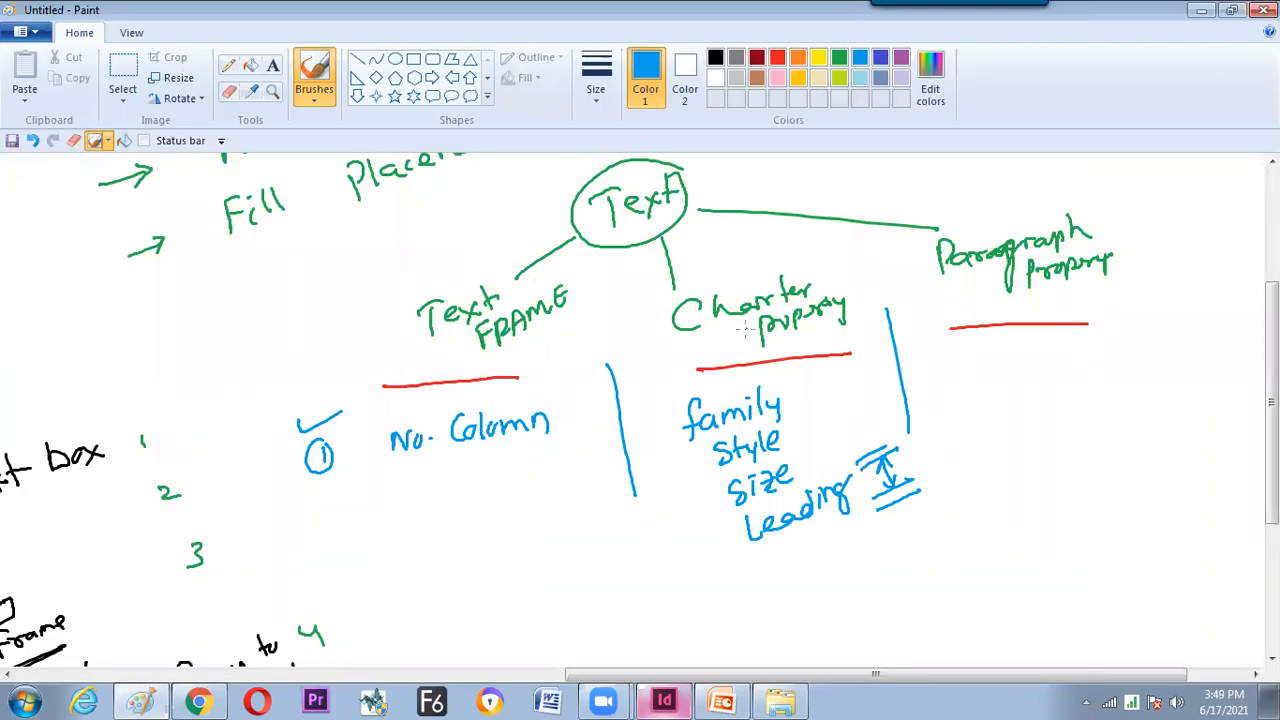
pyautogui.scroll(-3, 1245, 292)
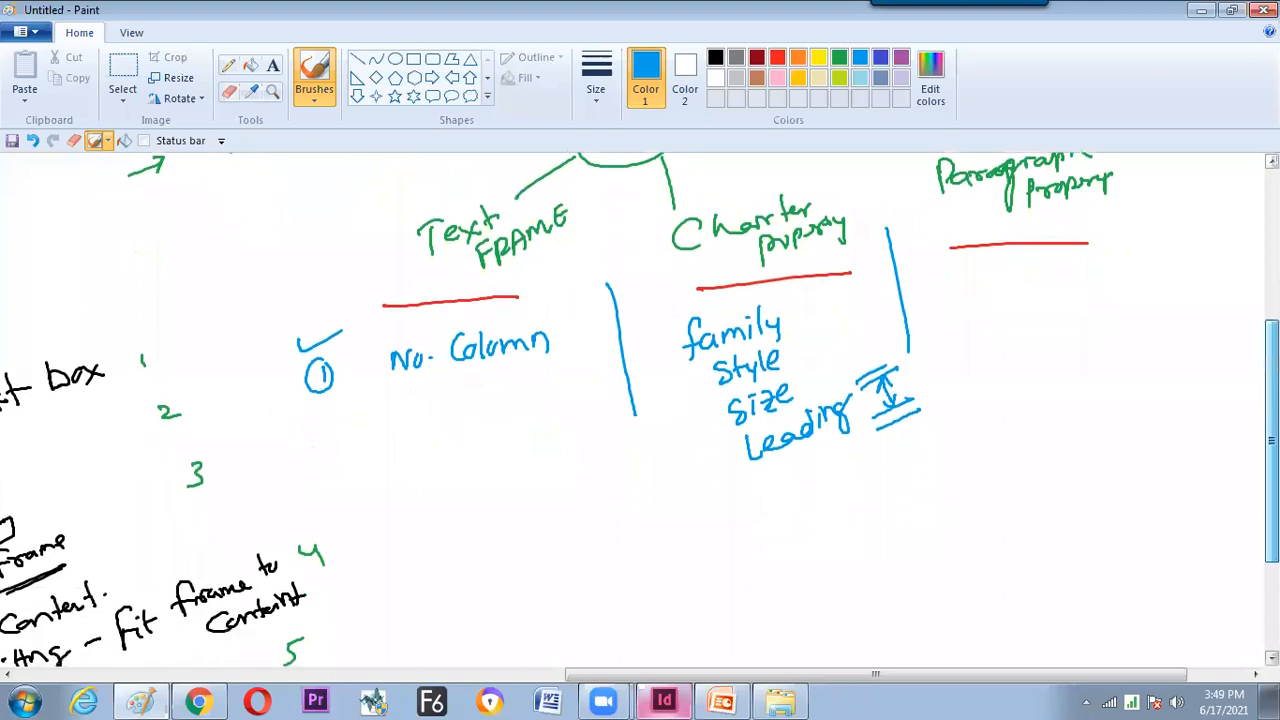
pyautogui.click(778, 58)
pyautogui.moveTo(726, 486); pyautogui.dragTo(724, 514)
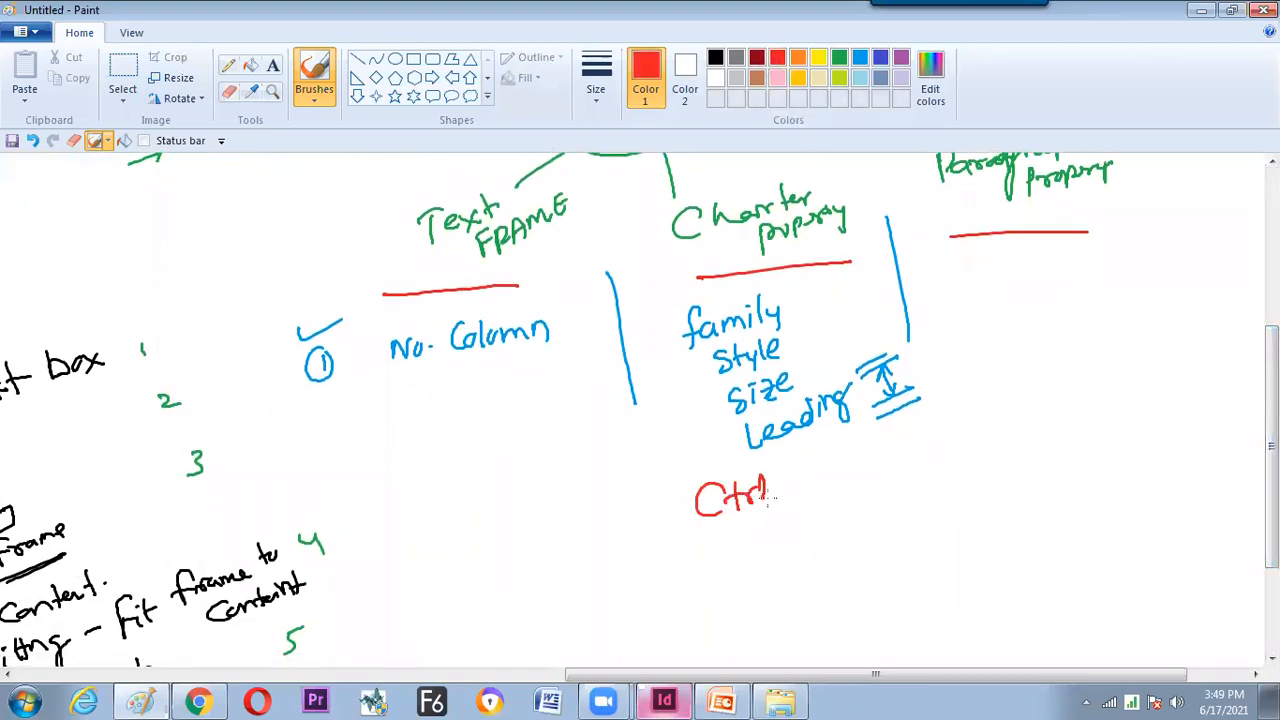
pyautogui.moveTo(675, 485)
pyautogui.mouseDown()
pyautogui.moveTo(815, 443)
pyautogui.moveTo(832, 524)
pyautogui.moveTo(677, 547)
pyautogui.moveTo(676, 480)
pyautogui.mouseUp()
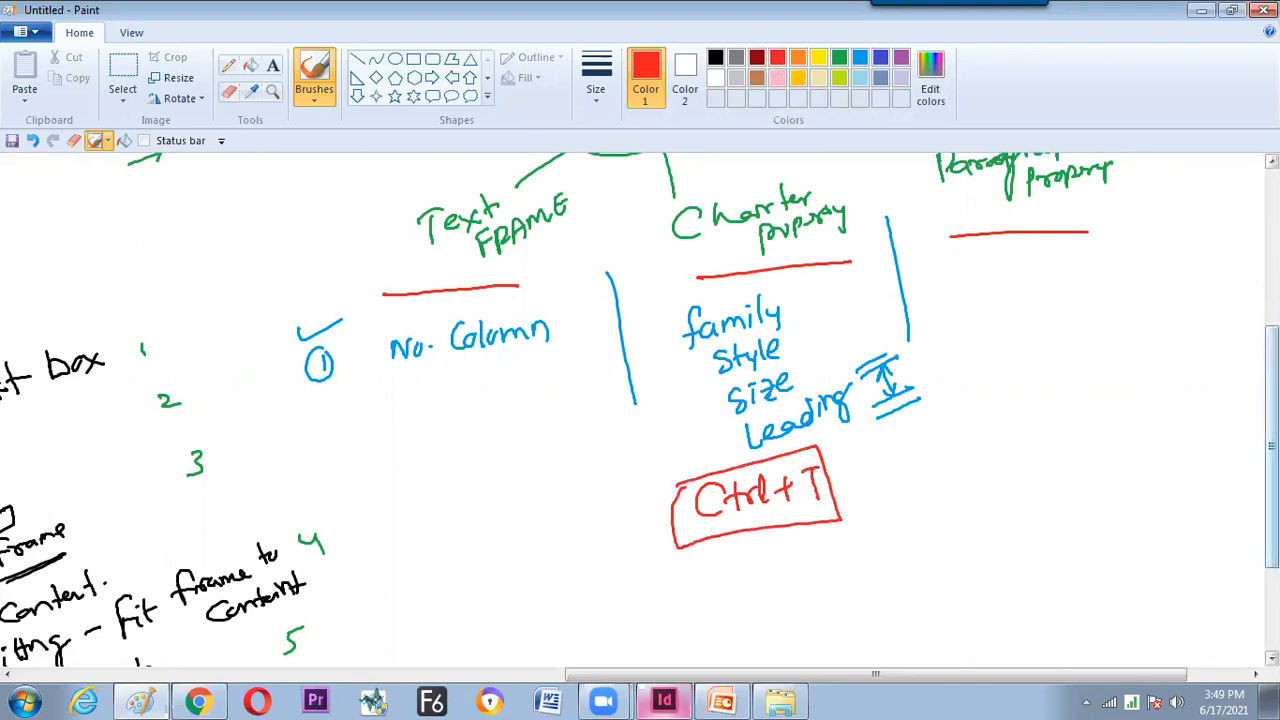
# Handwrite "window" with an arrow in red below the boxed shortcut and switch back to InDesign.
pyautogui.scroll(-4, 865, 457)
pyautogui.moveTo(743, 452); pyautogui.dragTo(752, 440)
pyautogui.moveTo(756, 440)
pyautogui.mouseDown()
pyautogui.moveTo(793, 410)
pyautogui.moveTo(808, 433)
pyautogui.moveTo(868, 406)
pyautogui.mouseUp()
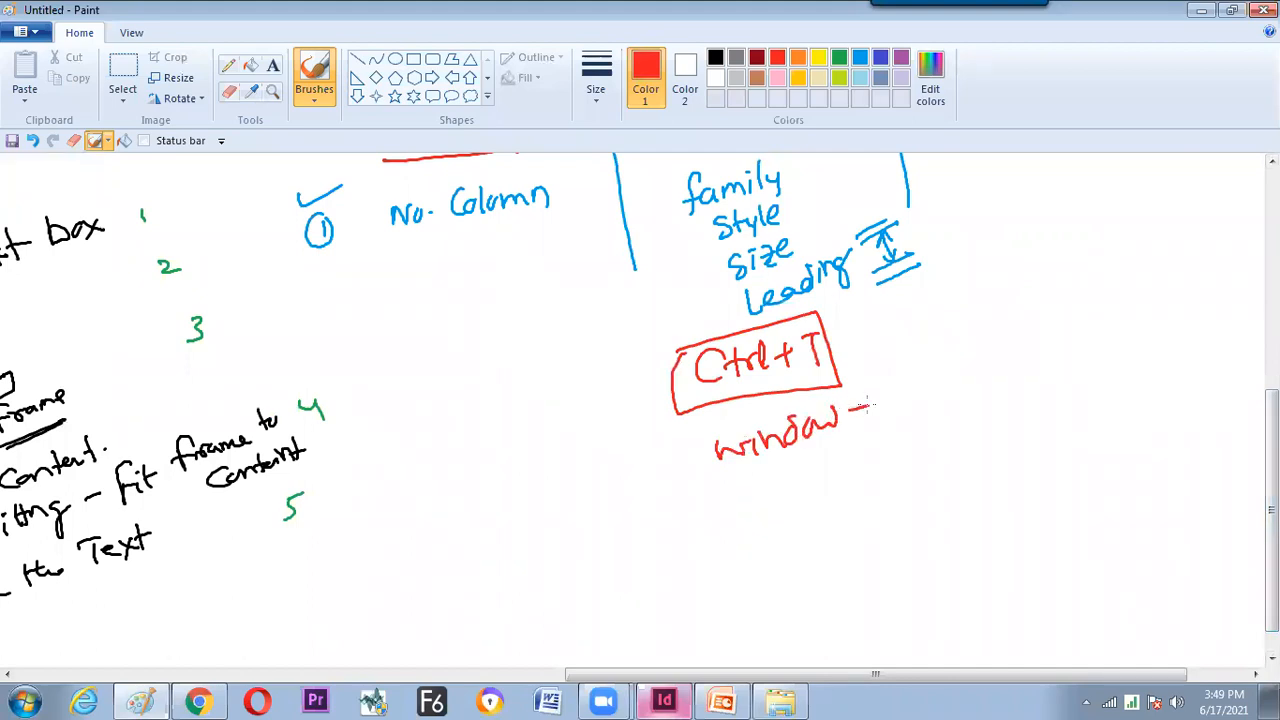
pyautogui.hotkey('alt', 'Tab')
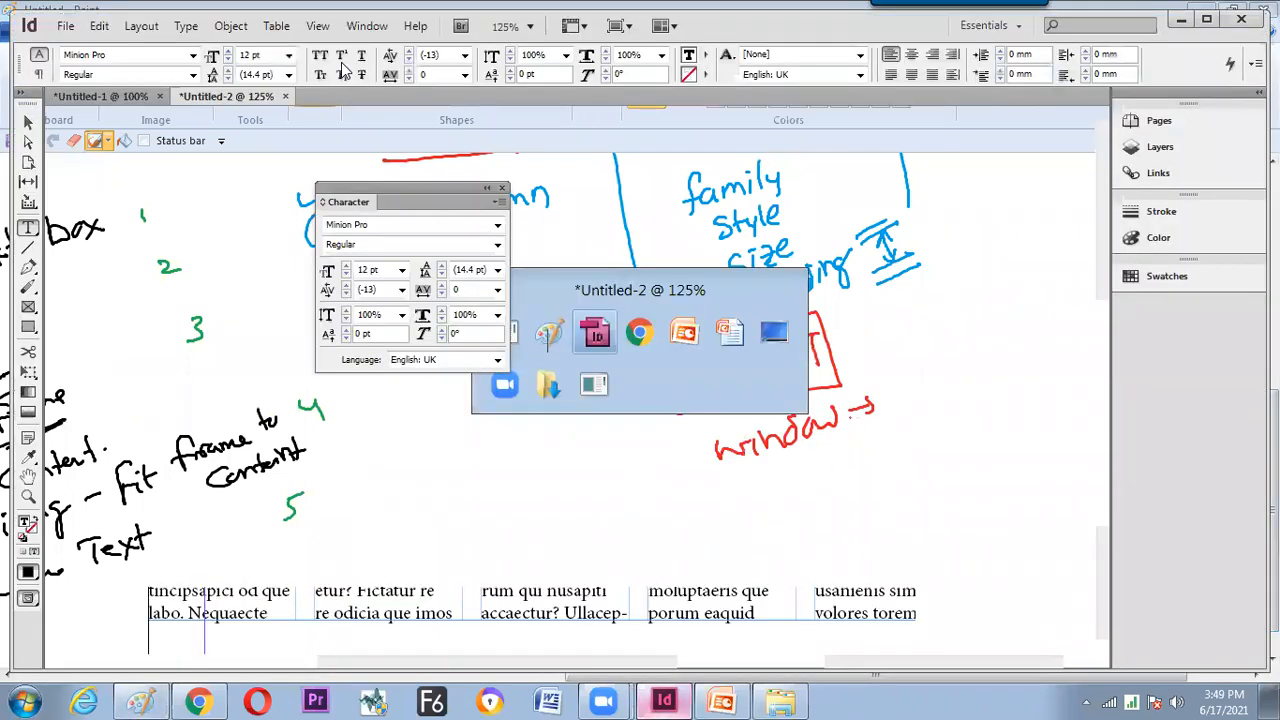
# Check where the Character panel is listed, handwrite "Type & Table" and below it "Character" in red in Paint, and return to InDesign.
pyautogui.click(352, 28)
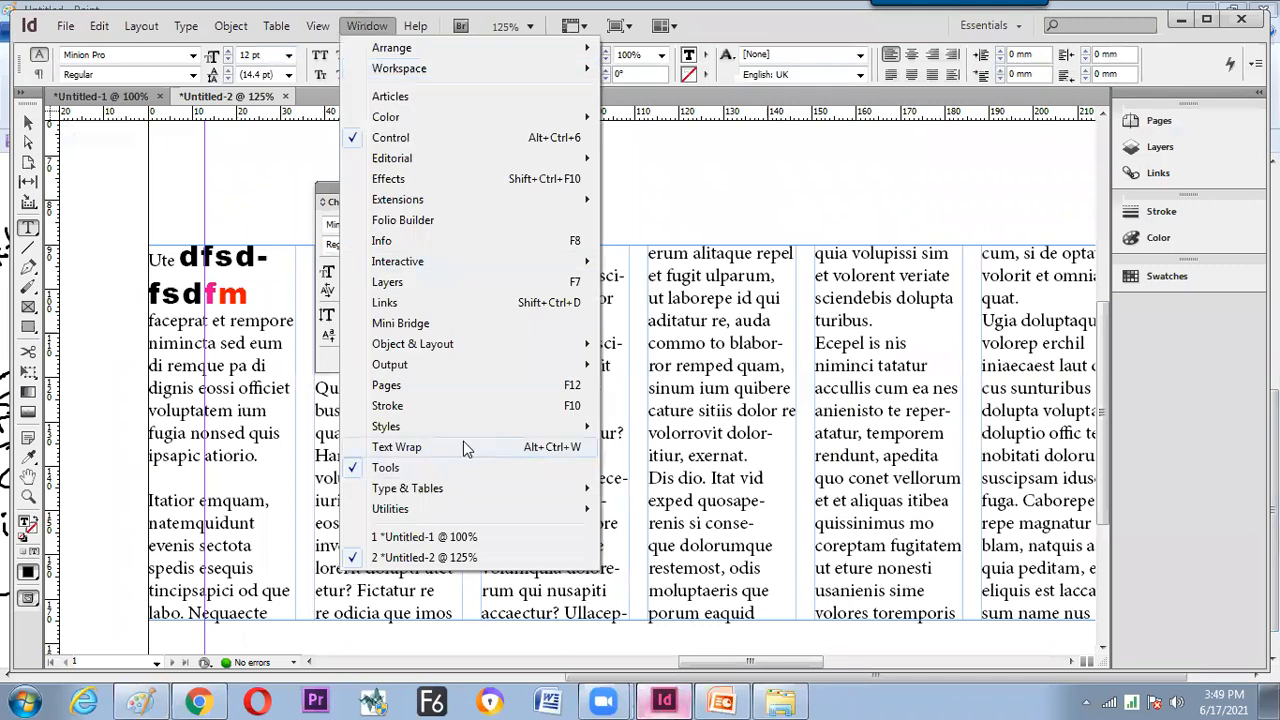
pyautogui.moveTo(449, 490)
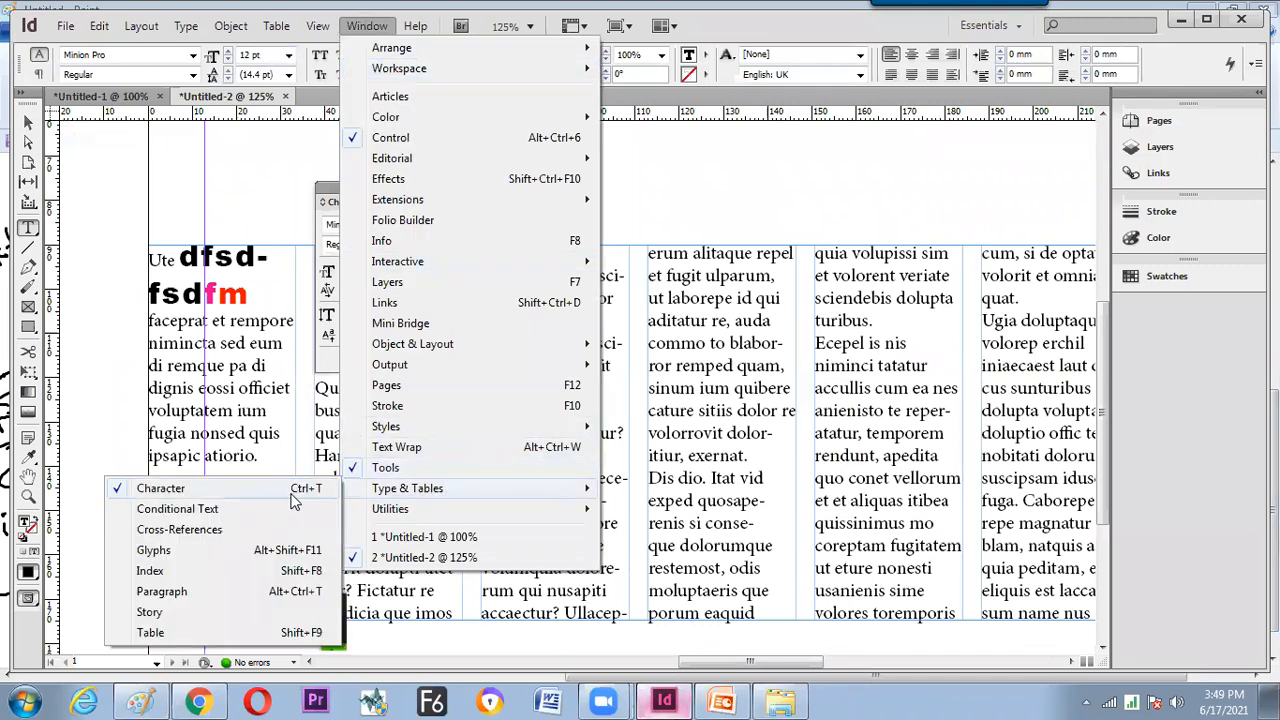
pyautogui.hotkey('alt', 'Tab')
pyautogui.moveTo(895, 410); pyautogui.dragTo(896, 382)
pyautogui.moveTo(878, 386)
pyautogui.mouseDown()
pyautogui.moveTo(905, 372)
pyautogui.moveTo(935, 398)
pyautogui.mouseUp()
pyautogui.moveTo(936, 366)
pyautogui.mouseDown()
pyautogui.moveTo(938, 386)
pyautogui.moveTo(977, 370)
pyautogui.moveTo(1002, 380)
pyautogui.mouseUp()
pyautogui.moveTo(1018, 344)
pyautogui.mouseDown()
pyautogui.moveTo(1018, 370)
pyautogui.moveTo(1034, 336)
pyautogui.mouseUp()
pyautogui.moveTo(1028, 352); pyautogui.dragTo(1050, 343)
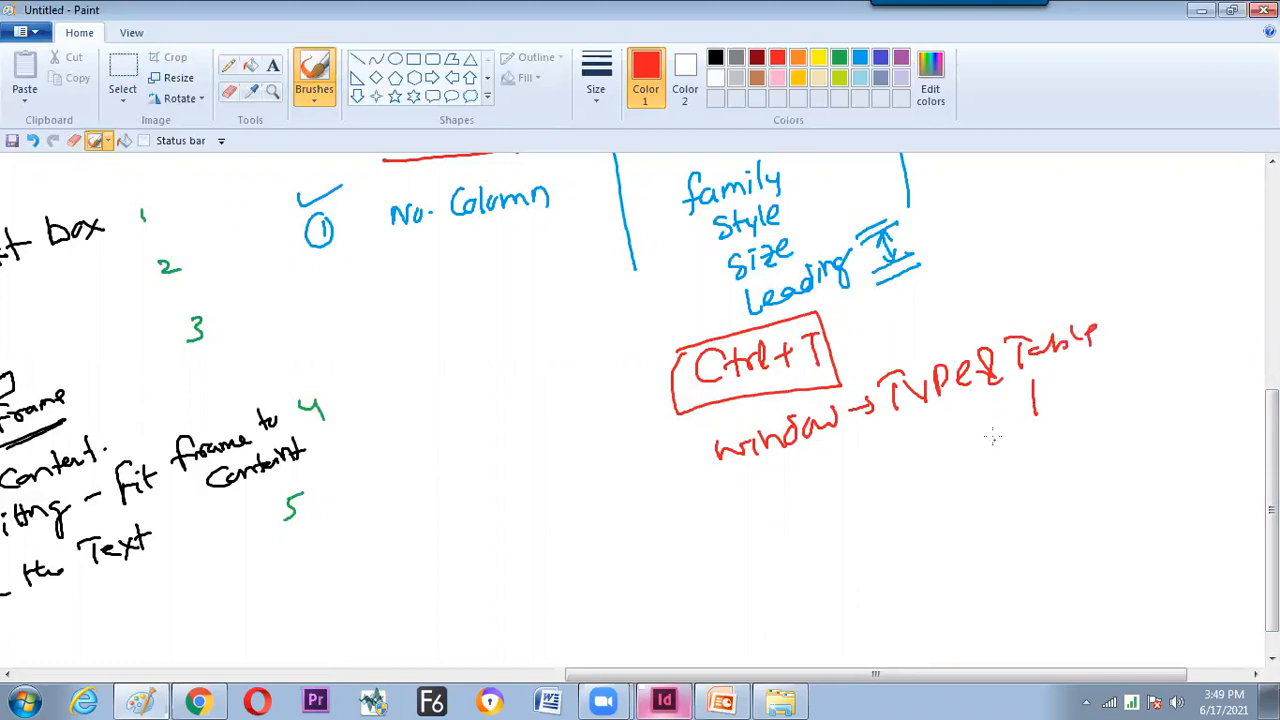
pyautogui.moveTo(998, 430)
pyautogui.mouseDown()
pyautogui.moveTo(1004, 464)
pyautogui.moveTo(1078, 440)
pyautogui.moveTo(1108, 408)
pyautogui.mouseUp()
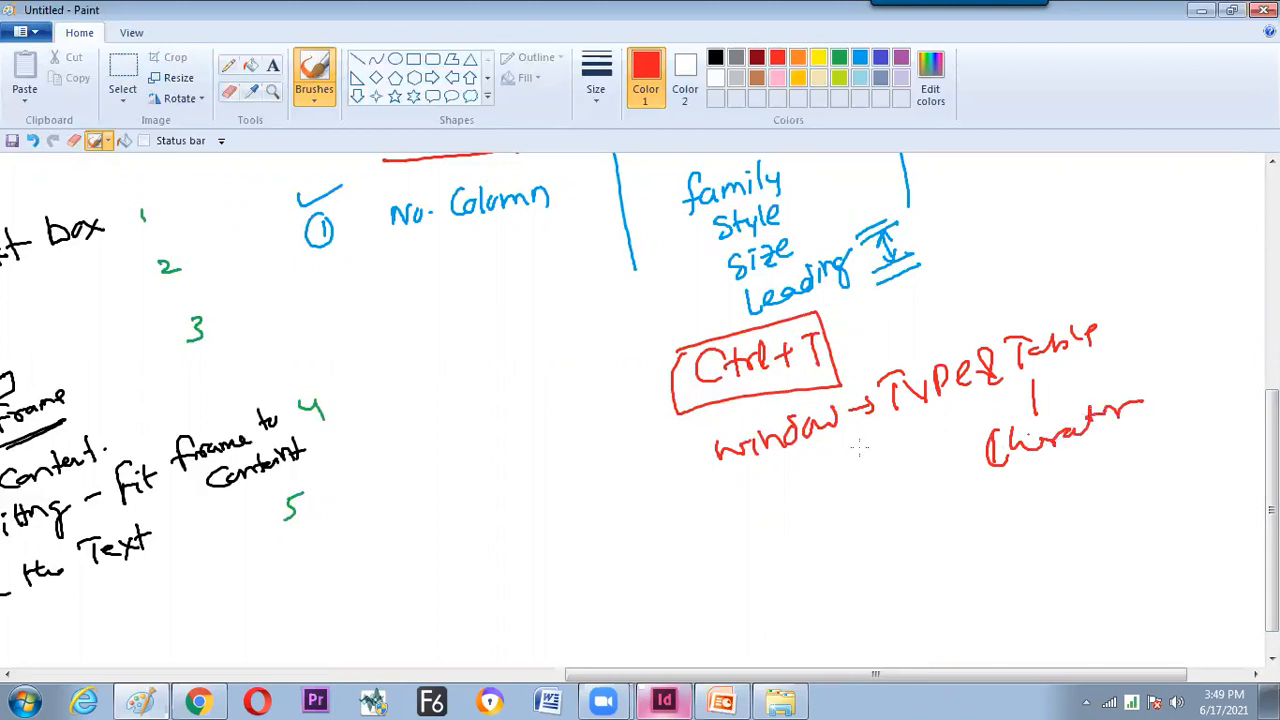
pyautogui.hotkey('alt', 'Tab')
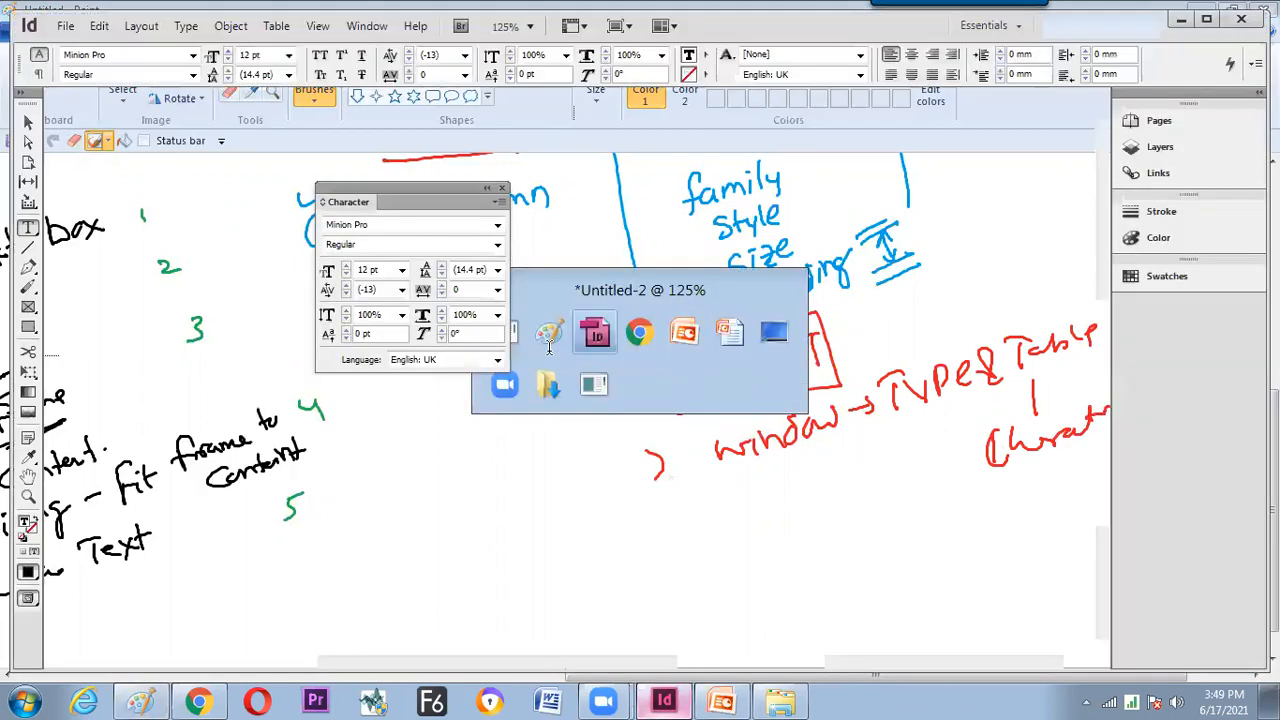
# Move the Character panel aside and set the word "dolore" in the second column's first line to Arial Black.
pyautogui.moveTo(440, 187); pyautogui.dragTo(709, 129)
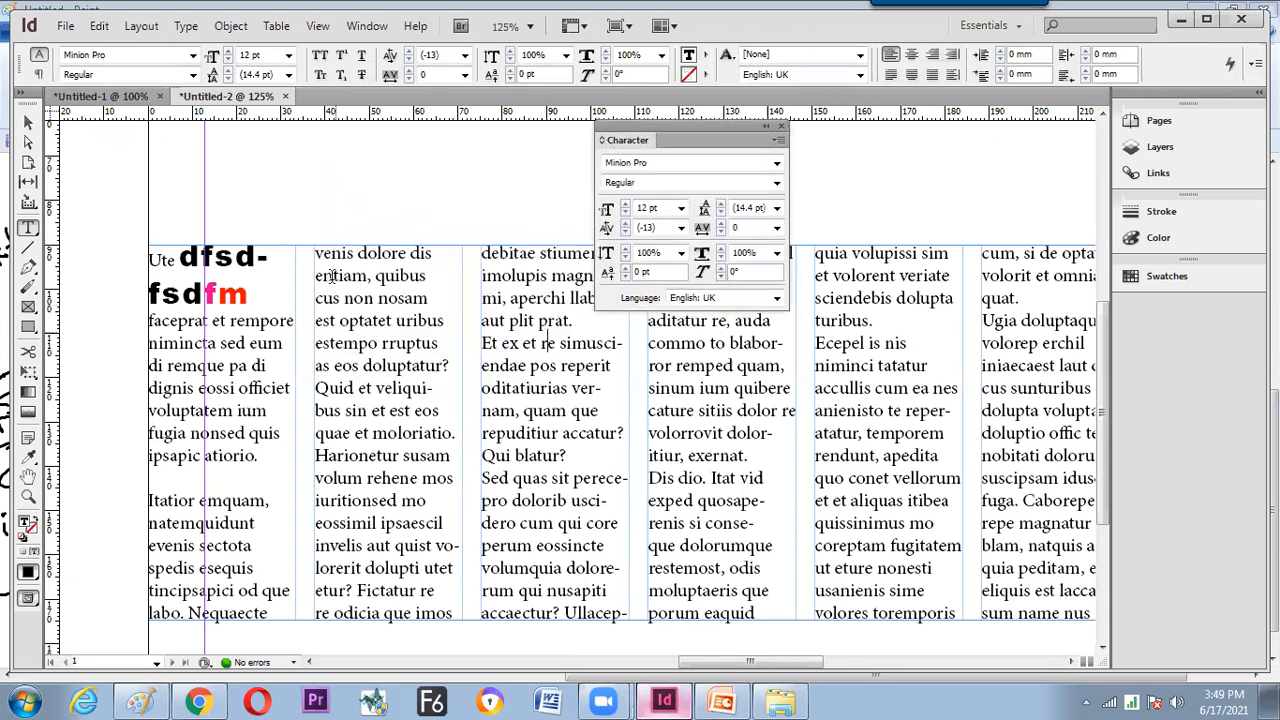
pyautogui.moveTo(358, 252); pyautogui.dragTo(408, 254)
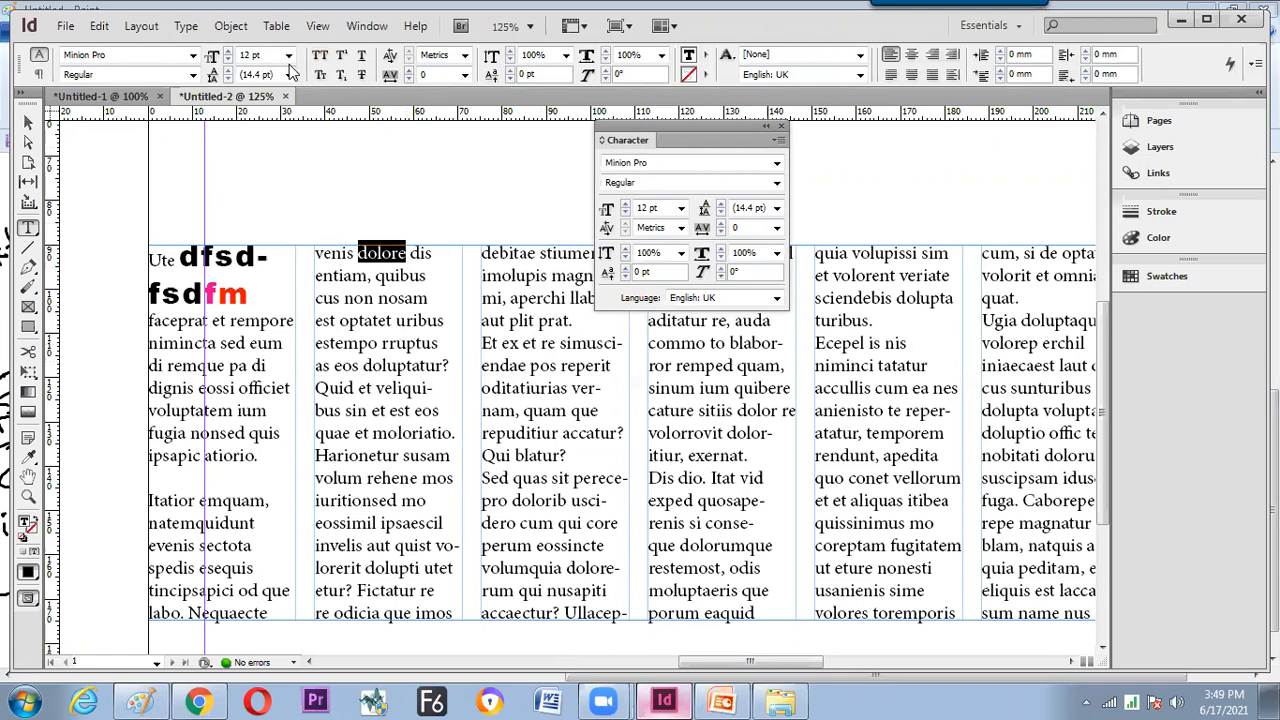
pyautogui.click(194, 58)
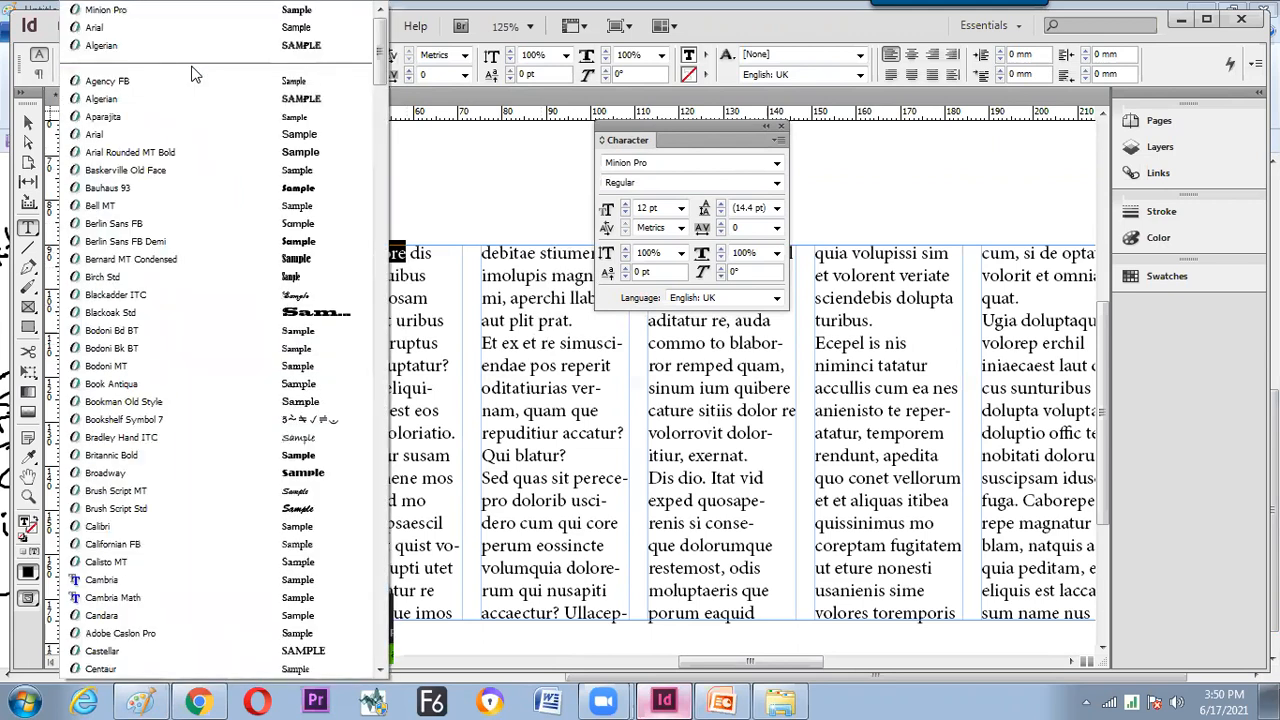
pyautogui.click(186, 134)
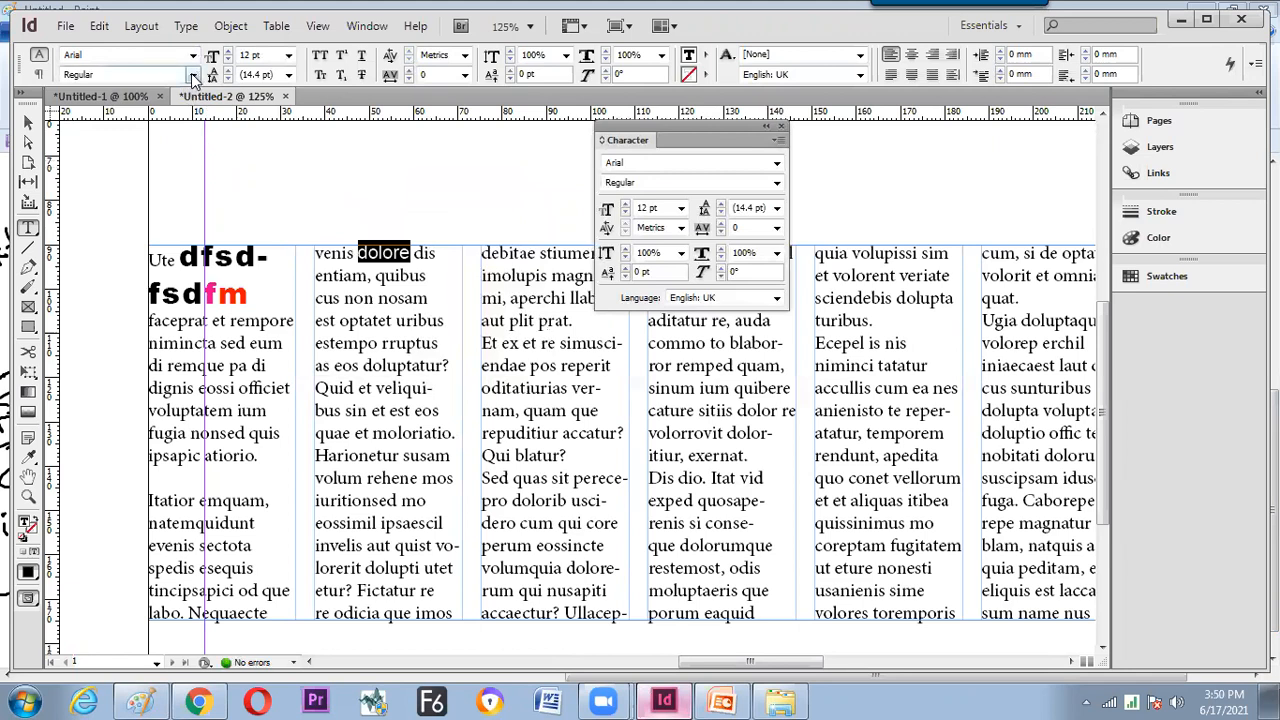
pyautogui.click(193, 75)
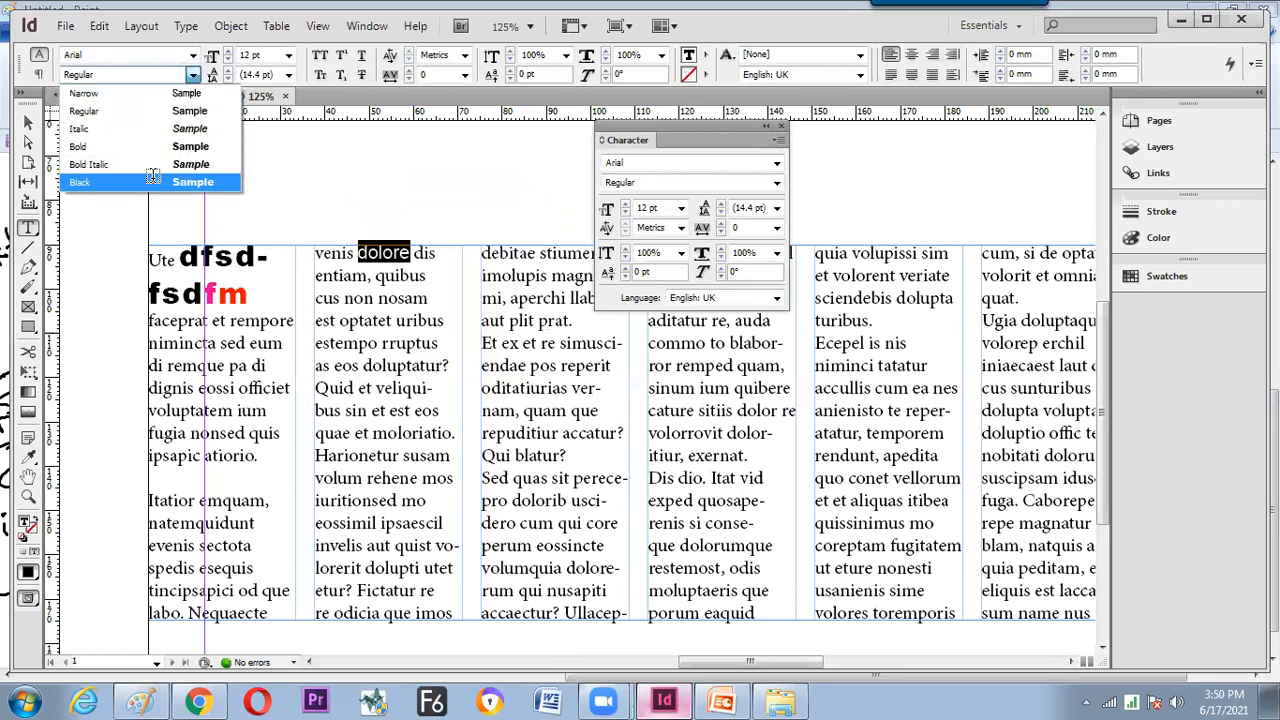
pyautogui.click(152, 182)
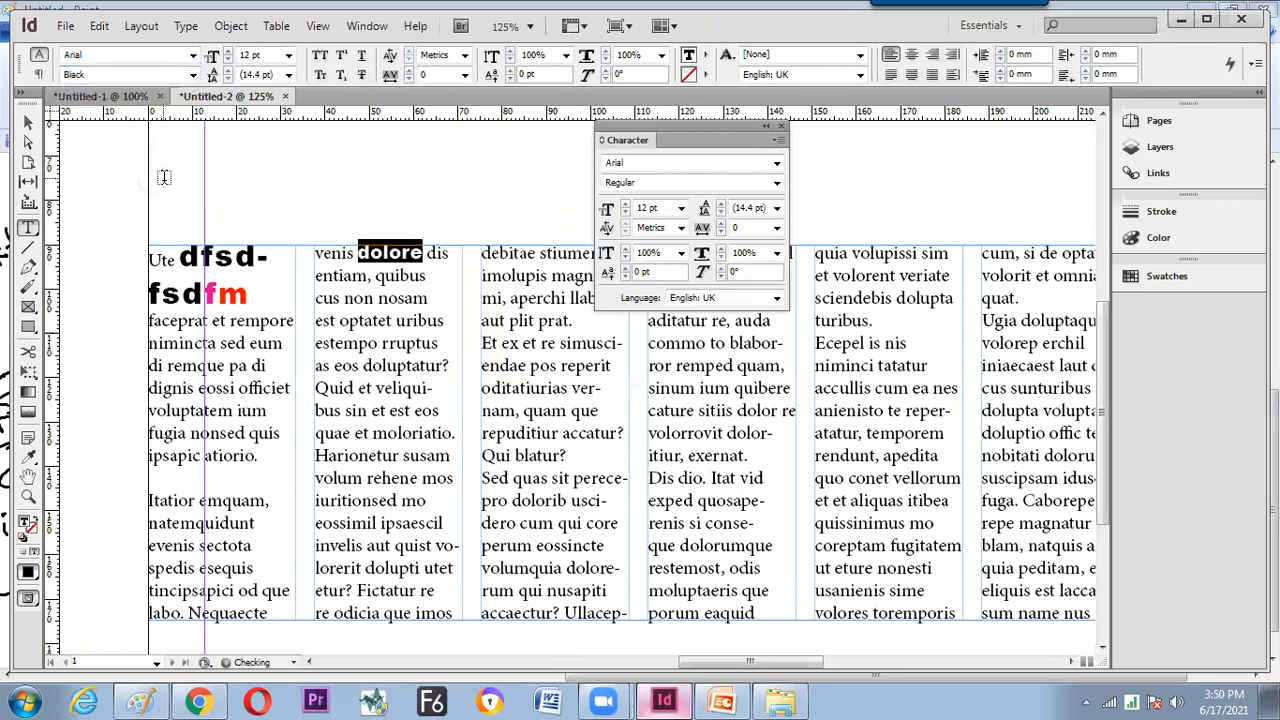
# Make the selected word "dolore" all caps and fill it with the magenta swatch C=0 M=100 Y=0 K=0.
pyautogui.click(320, 55)
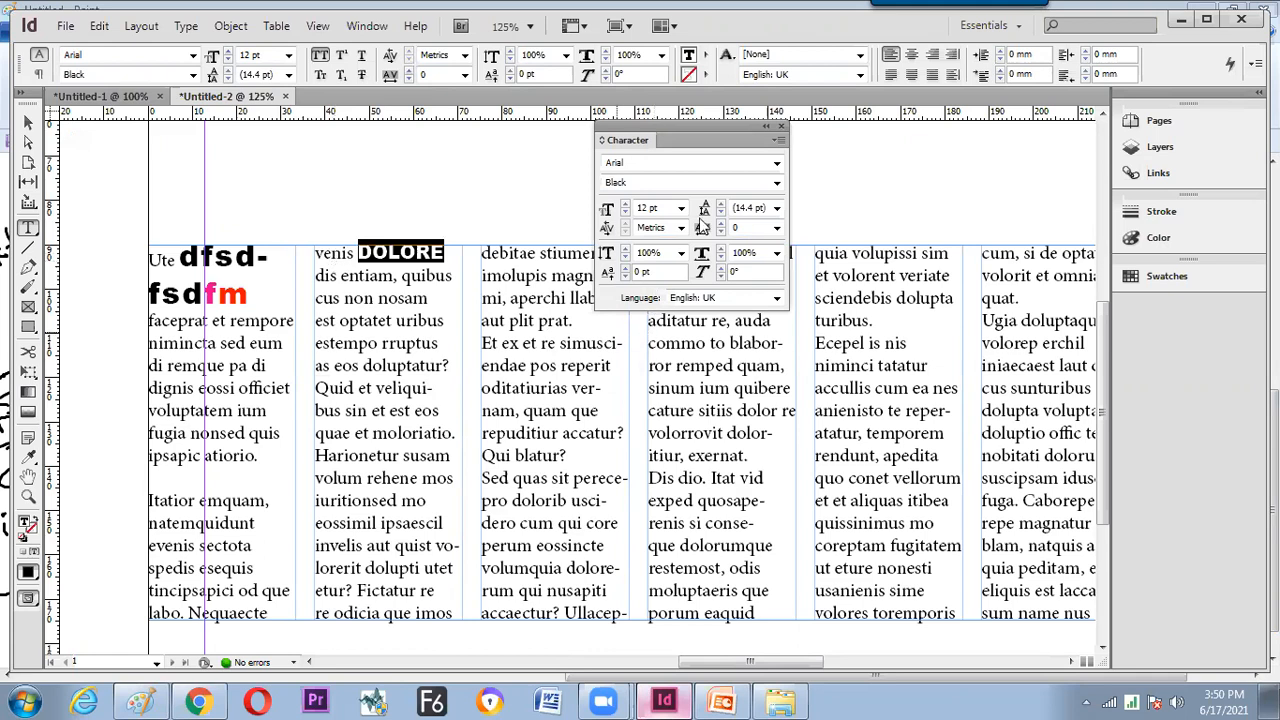
pyautogui.click(706, 55)
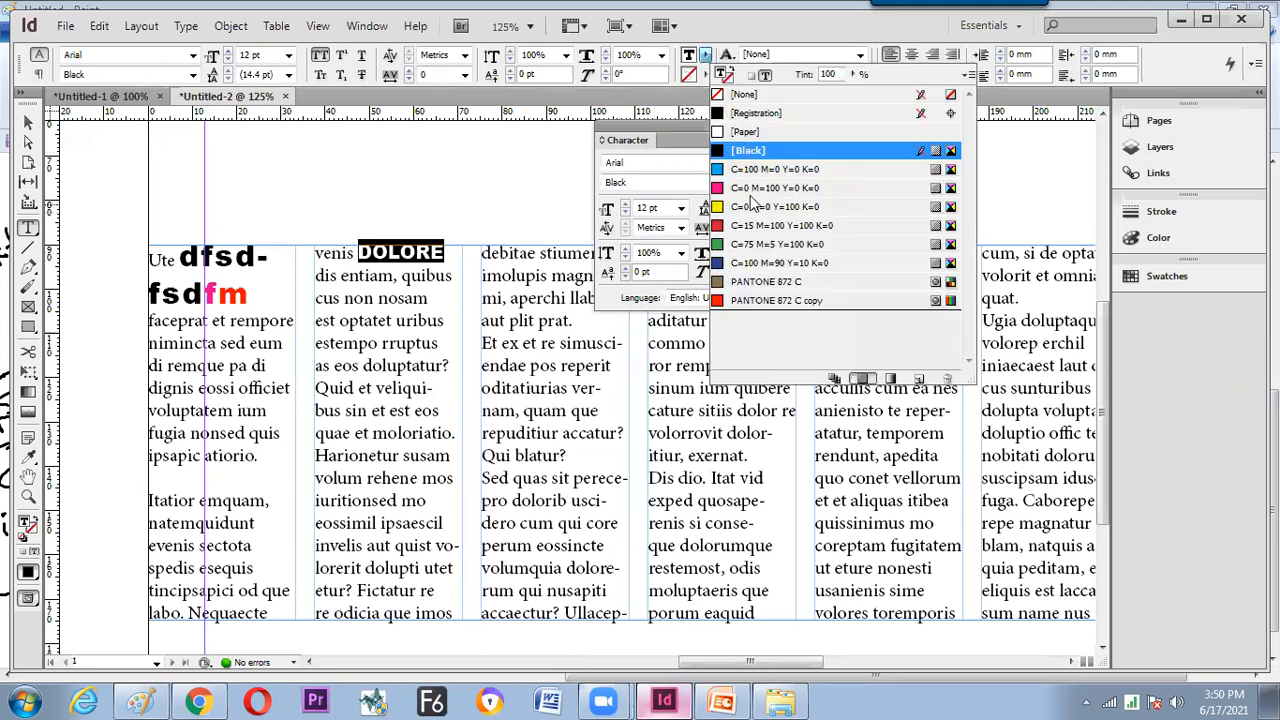
pyautogui.click(756, 190)
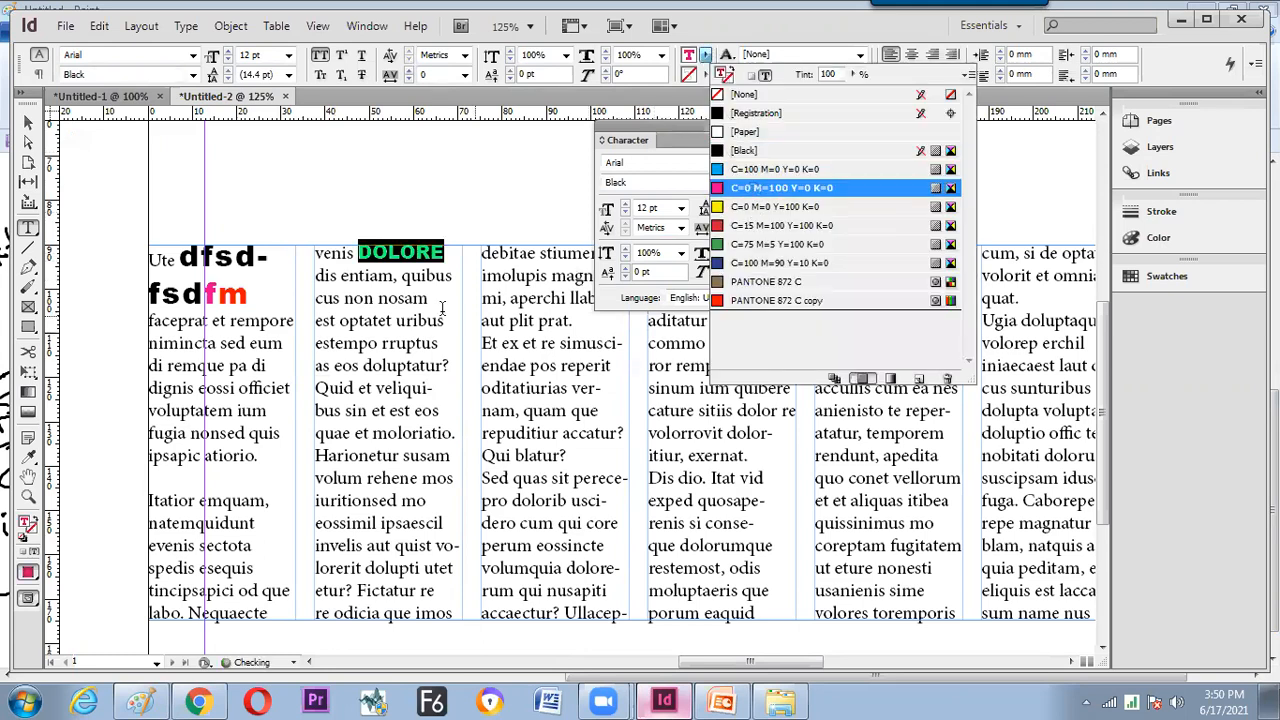
pyautogui.click(438, 254)
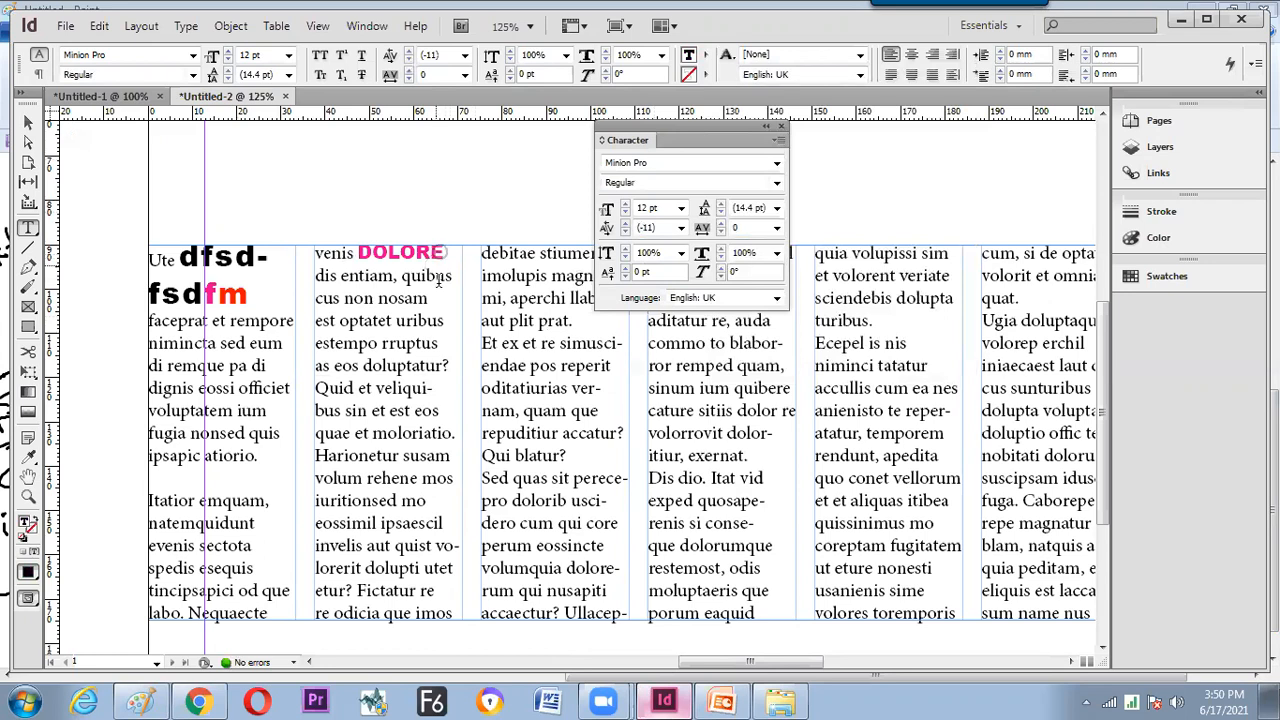
# Reselect the magenta word "DOLORE" in the second column and shift the Character panel slightly.
pyautogui.moveTo(499, 366); pyautogui.dragTo(526, 366)
pyautogui.click(911, 384)
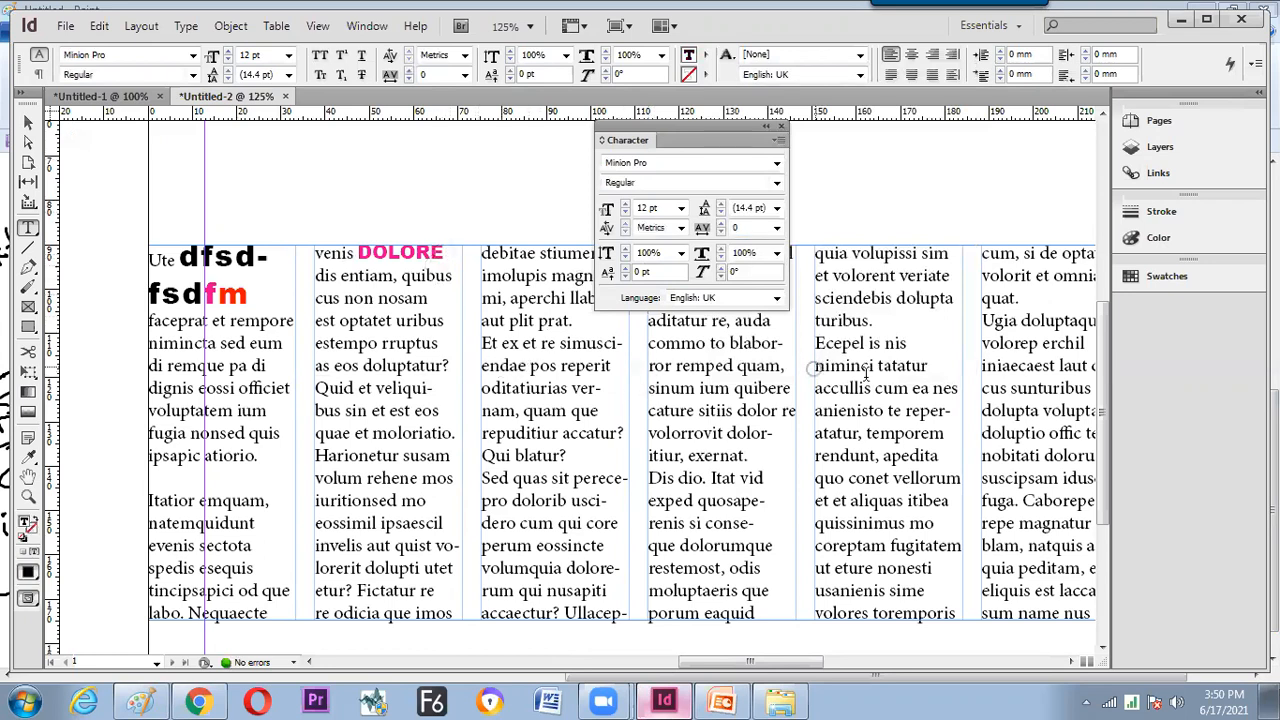
pyautogui.moveTo(445, 254); pyautogui.dragTo(358, 254)
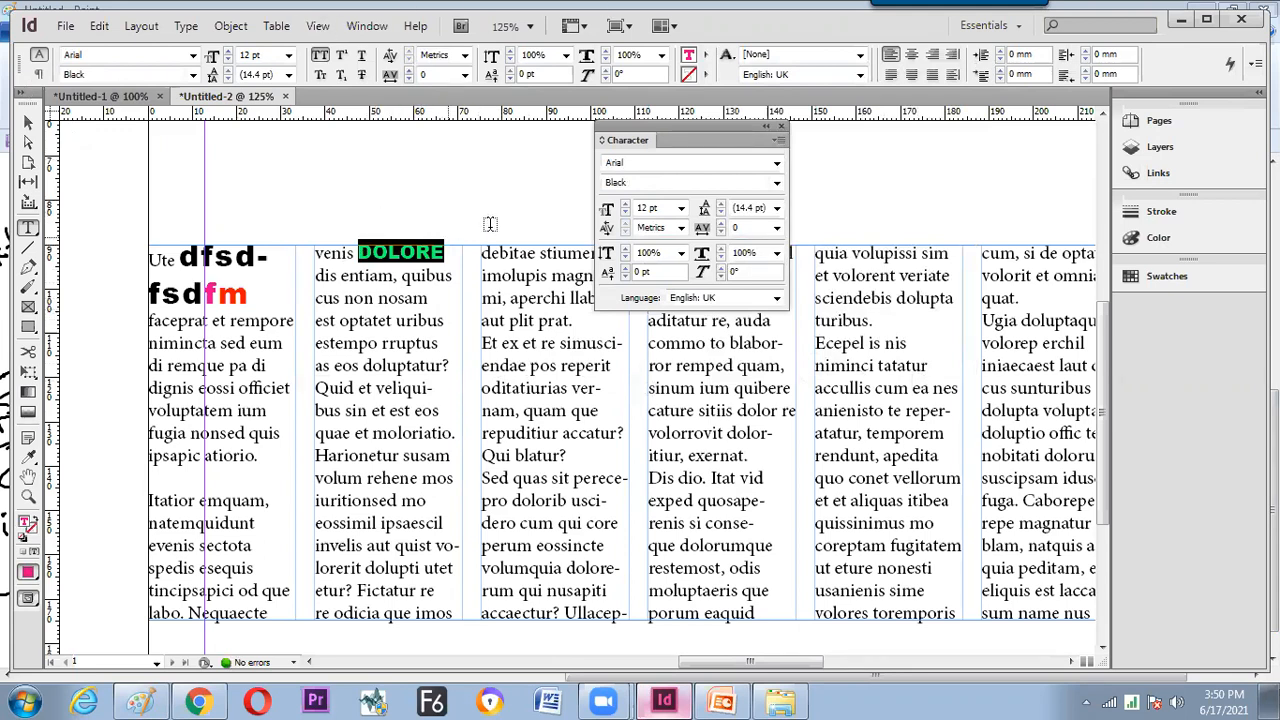
pyautogui.moveTo(695, 131); pyautogui.dragTo(715, 152)
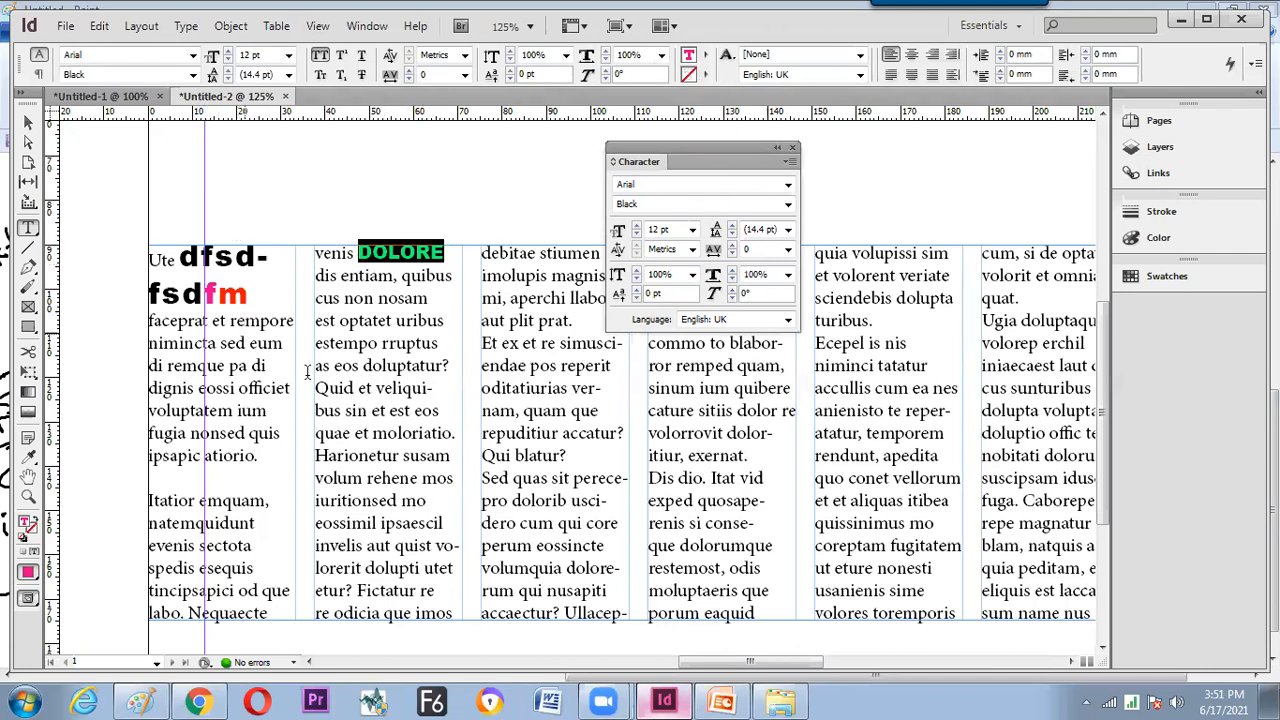
# Switch to Paint, handwrite "Saving the Character Style" in red below the existing notes, circle it, and return to InDesign.
pyautogui.click(143, 705)
pyautogui.scroll(-1, 1263, 383)
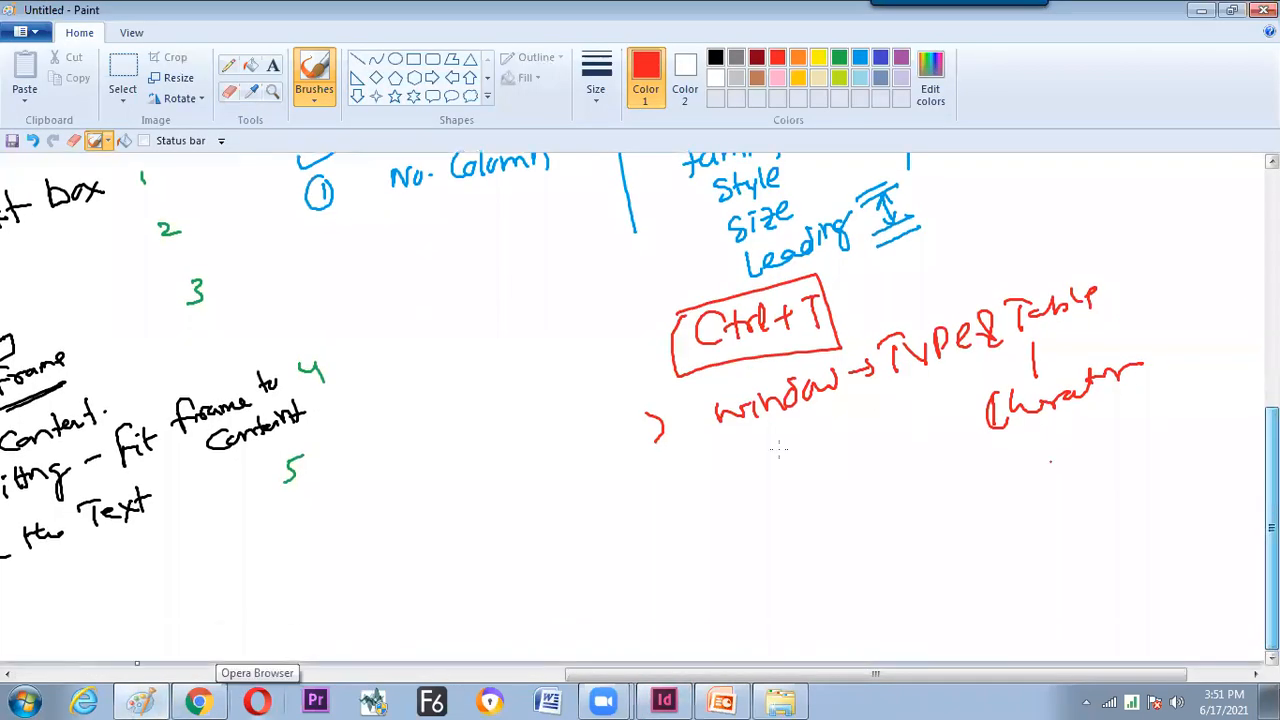
pyautogui.moveTo(741, 471)
pyautogui.mouseDown()
pyautogui.moveTo(728, 501)
pyautogui.moveTo(793, 470)
pyautogui.moveTo(818, 487)
pyautogui.moveTo(889, 458)
pyautogui.mouseUp()
pyautogui.moveTo(875, 512)
pyautogui.mouseDown()
pyautogui.moveTo(1052, 469)
pyautogui.moveTo(1060, 480)
pyautogui.moveTo(1071, 458)
pyautogui.moveTo(1096, 477)
pyautogui.mouseUp()
pyautogui.moveTo(1118, 440)
pyautogui.mouseDown()
pyautogui.moveTo(682, 488)
pyautogui.moveTo(1150, 500)
pyautogui.moveTo(1070, 454)
pyautogui.mouseUp()
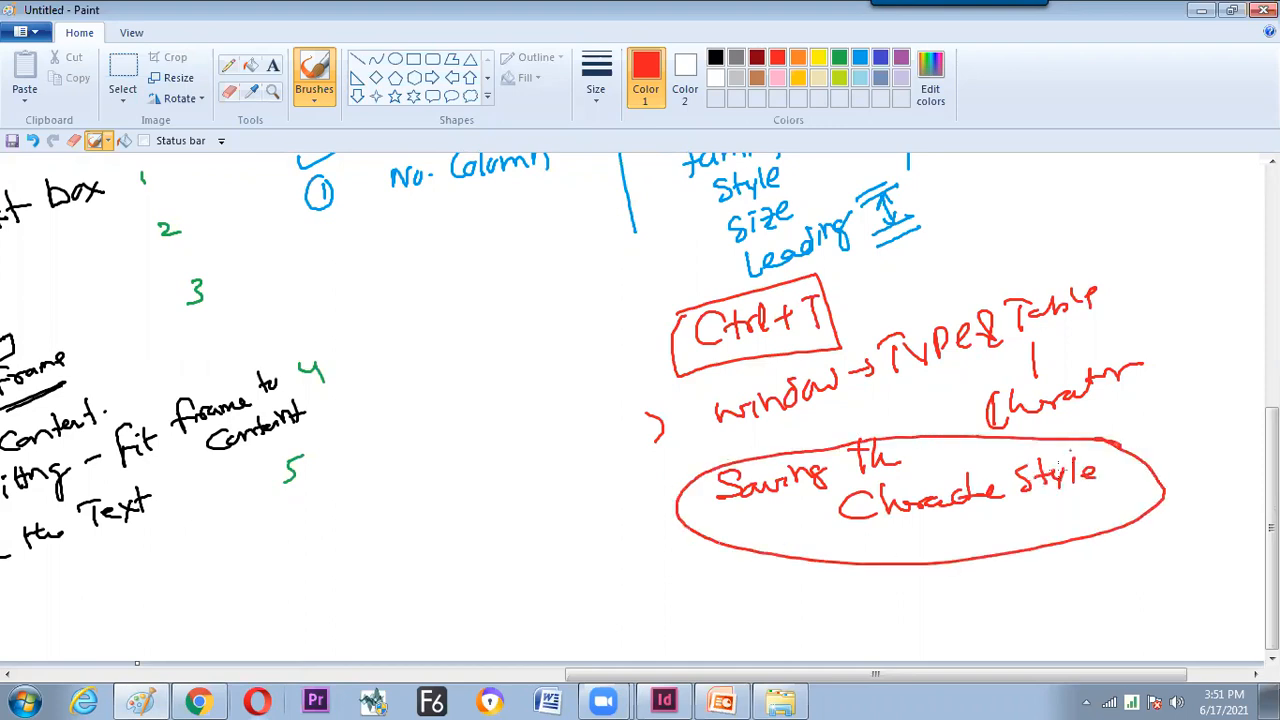
pyautogui.scroll(5, 847, 383)
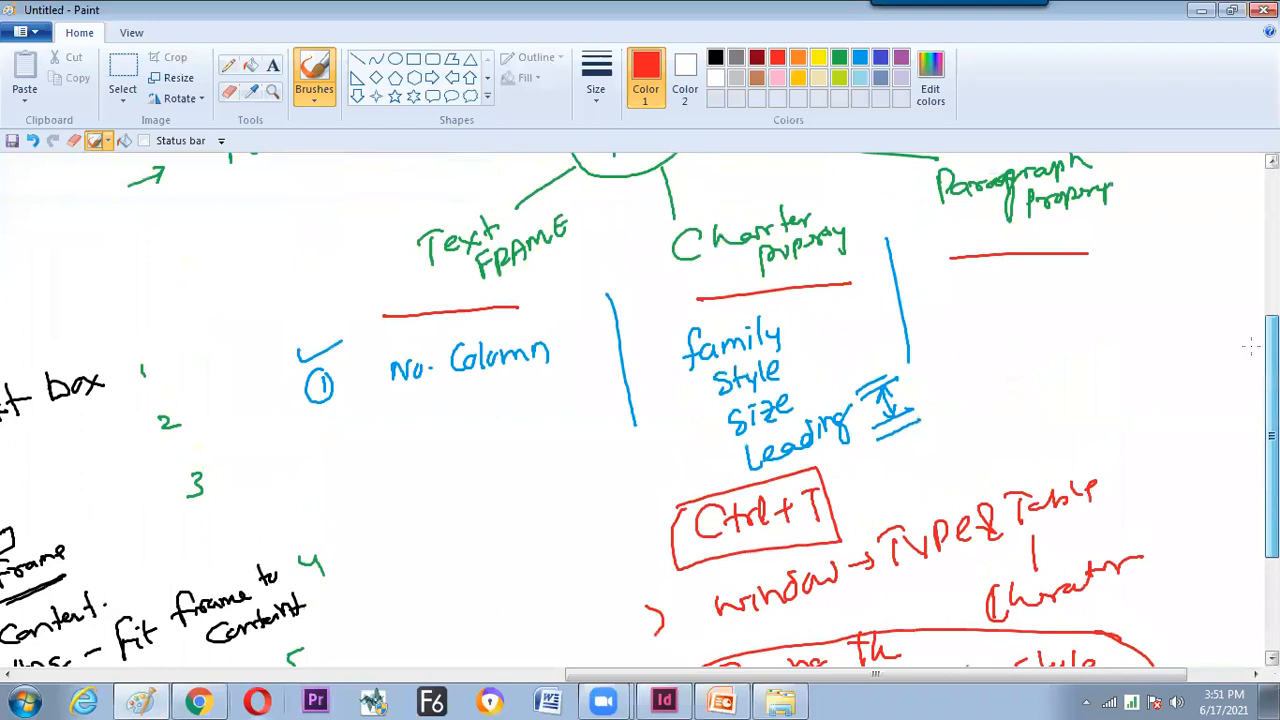
pyautogui.scroll(-5, 847, 383)
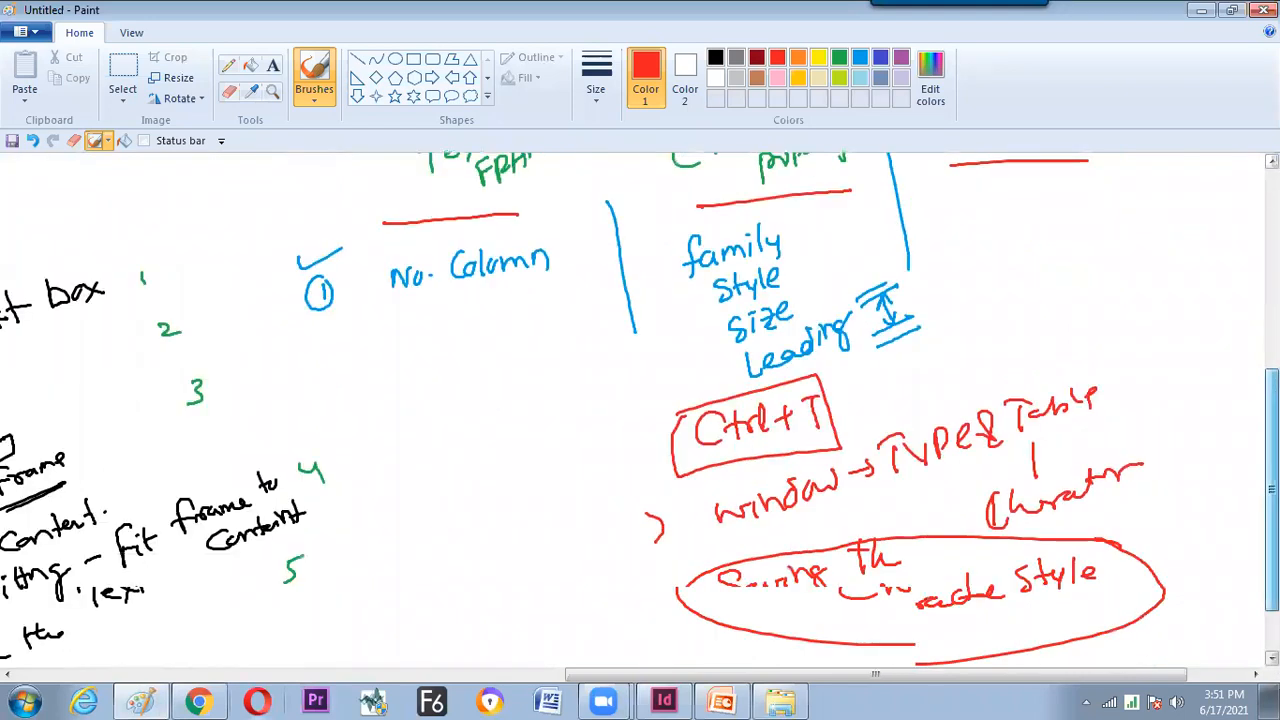
pyautogui.hotkey('alt', 'Tab')
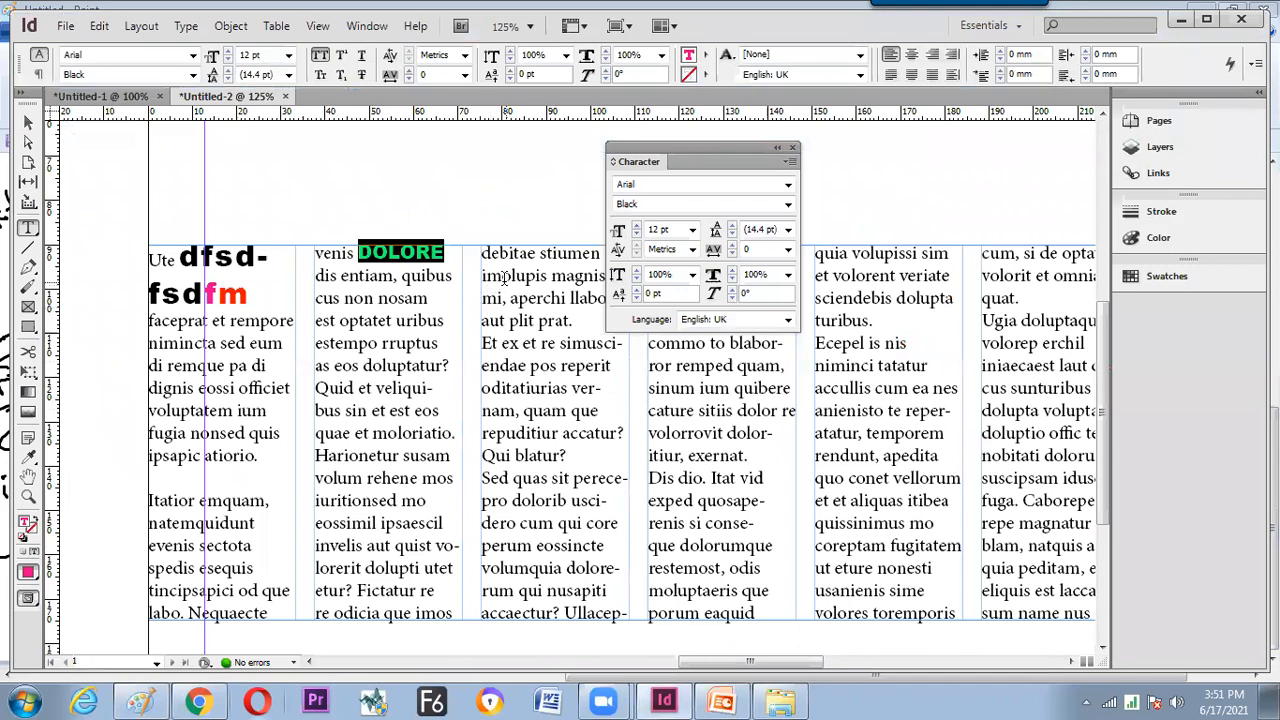
pyautogui.hotkey('alt', 'Tab')
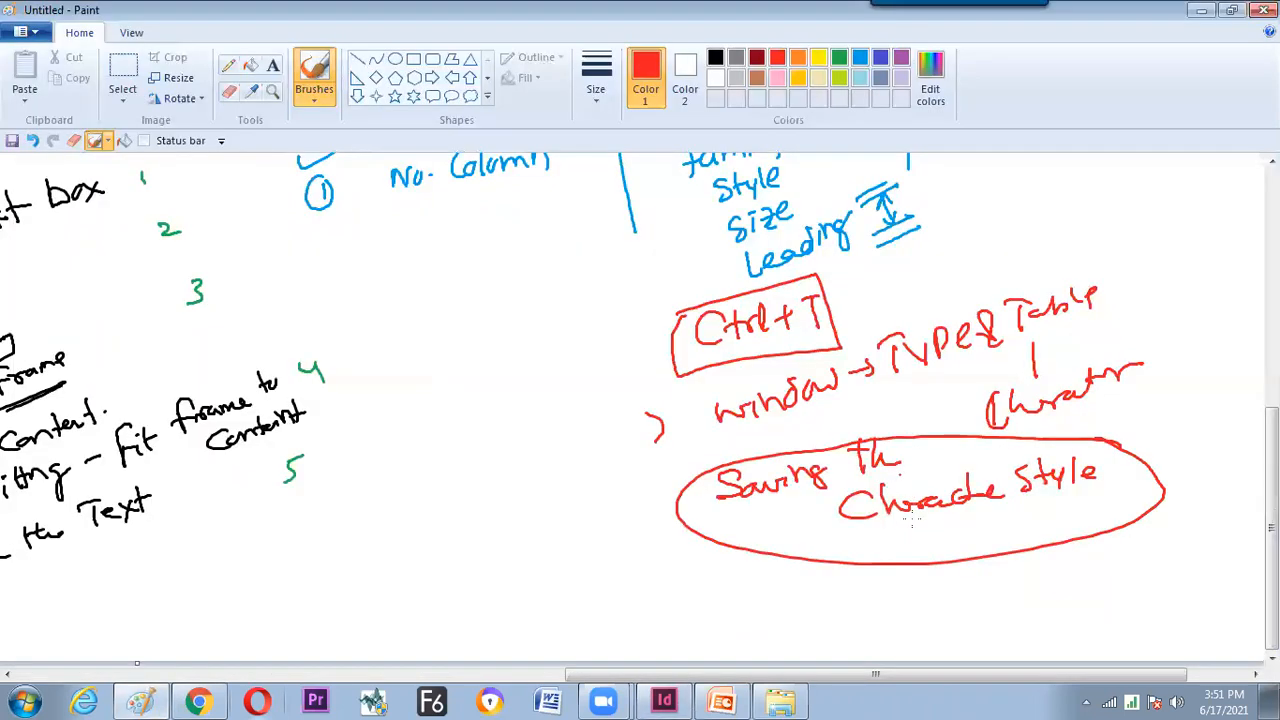
pyautogui.moveTo(822, 563); pyautogui.dragTo(762, 584)
pyautogui.hotkey('alt', 'Tab')
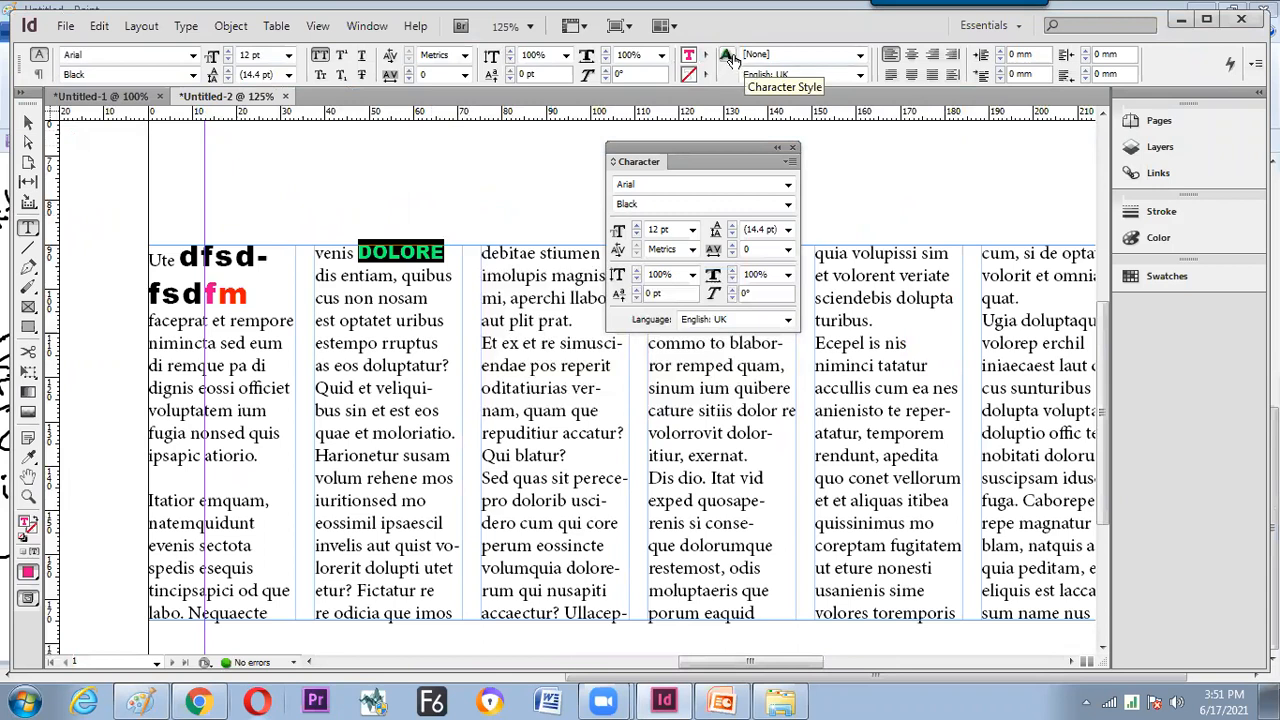
# Create a new character style named "arial red cap" from the formatting of the selected word "DOLORE".
pyautogui.click(859, 56)
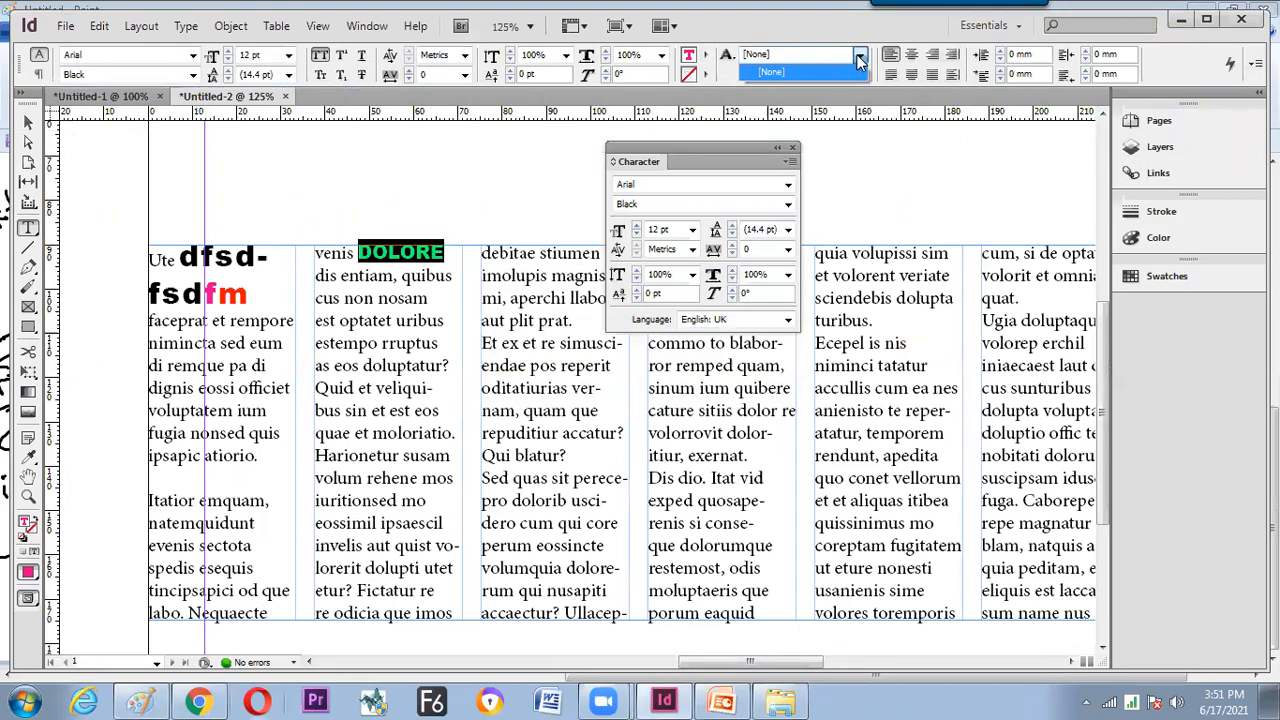
pyautogui.click(727, 58)
pyautogui.click(727, 57)
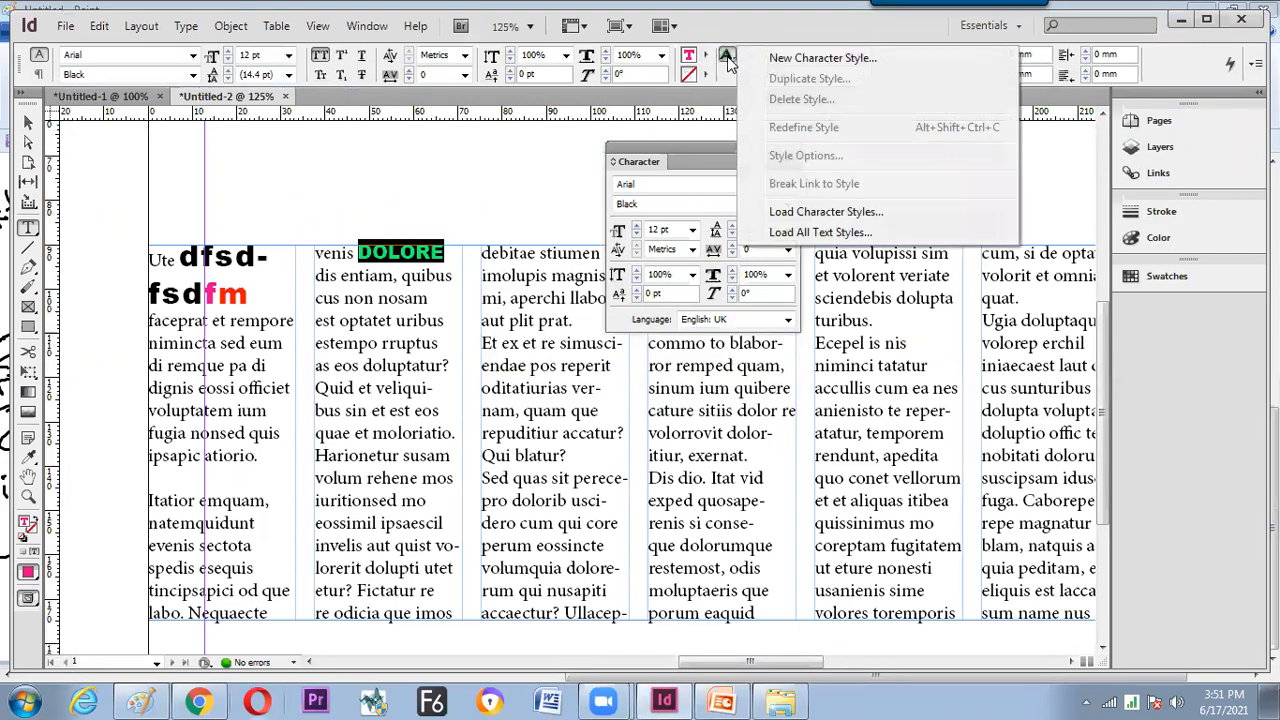
pyautogui.click(789, 59)
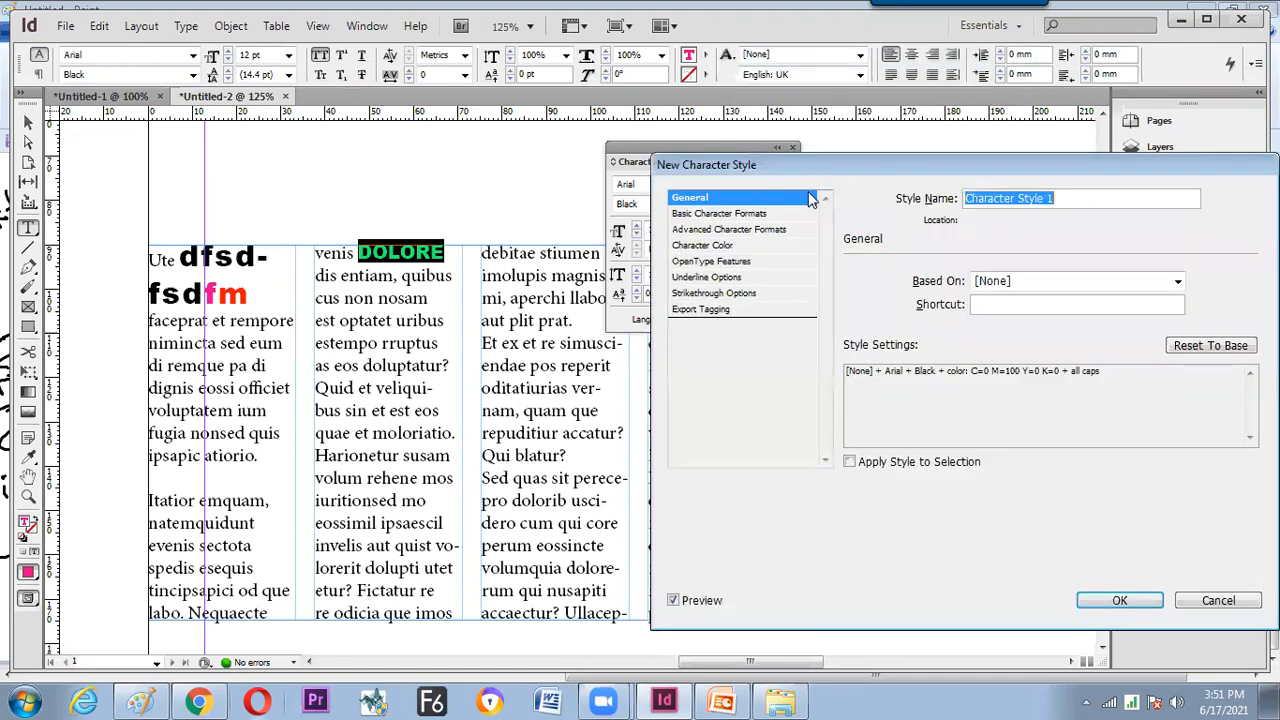
pyautogui.moveTo(843, 159); pyautogui.dragTo(676, 138)
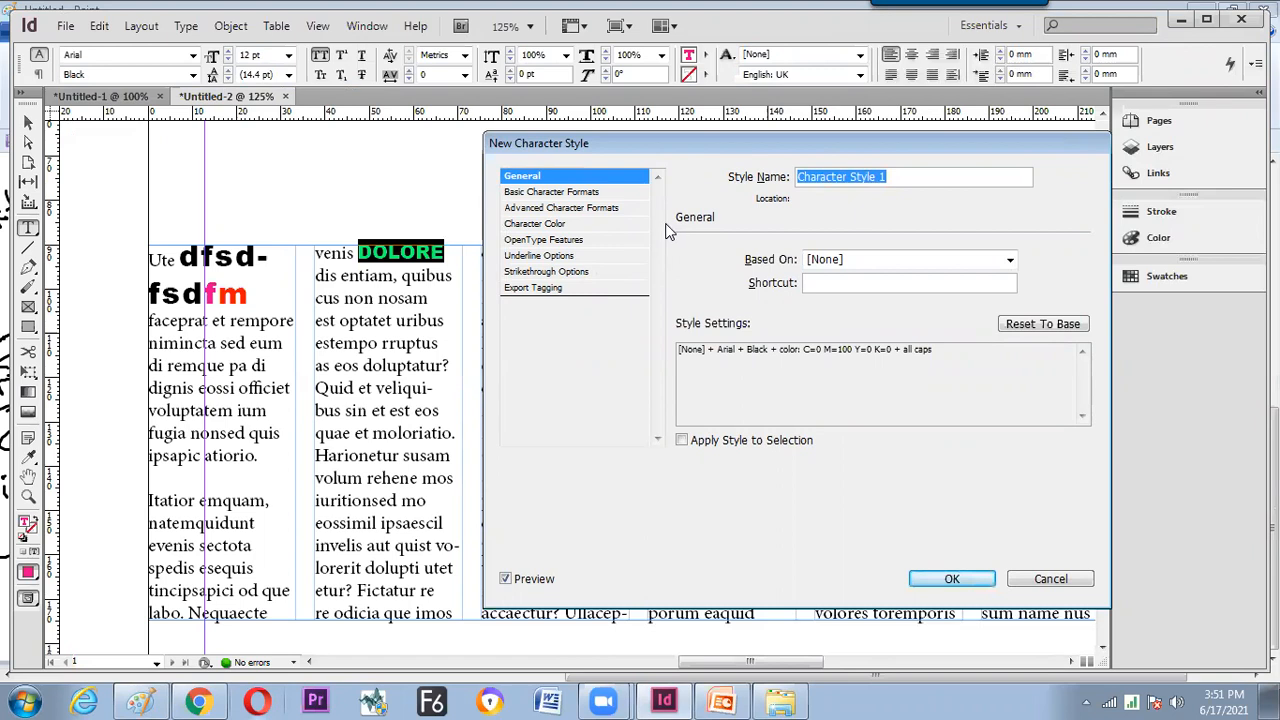
pyautogui.write('arial red cap')
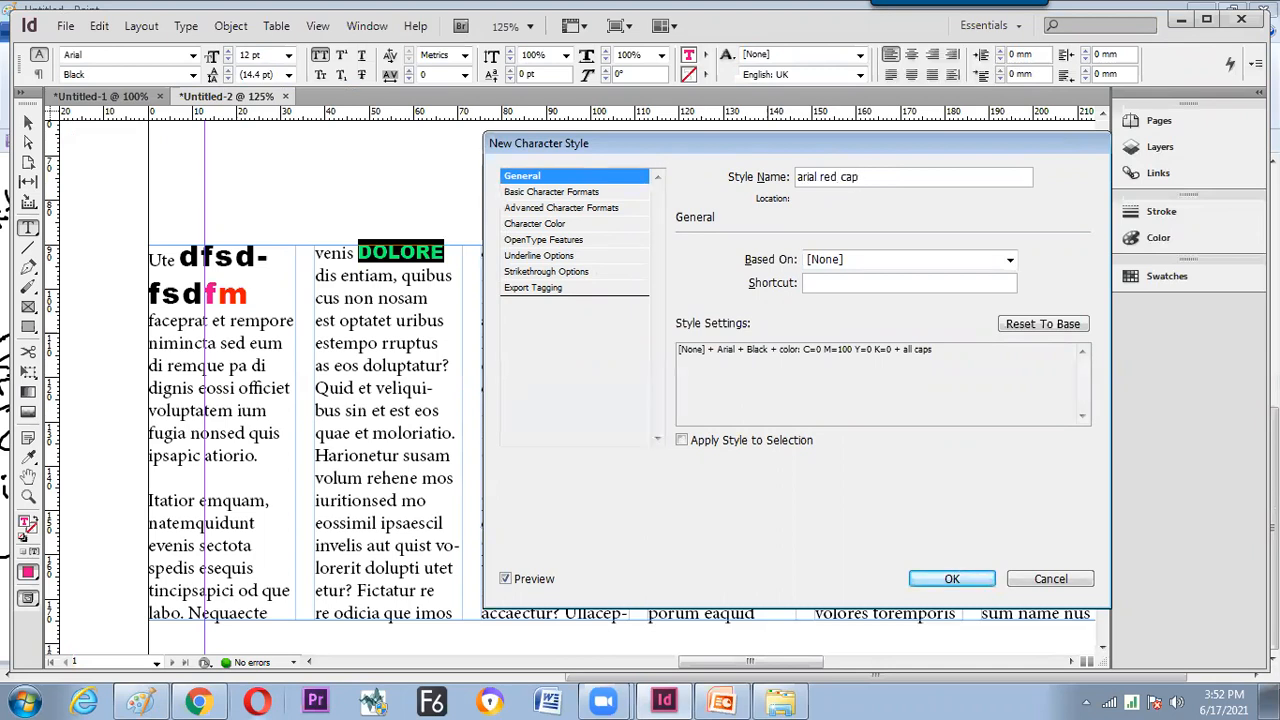
pyautogui.click(962, 579)
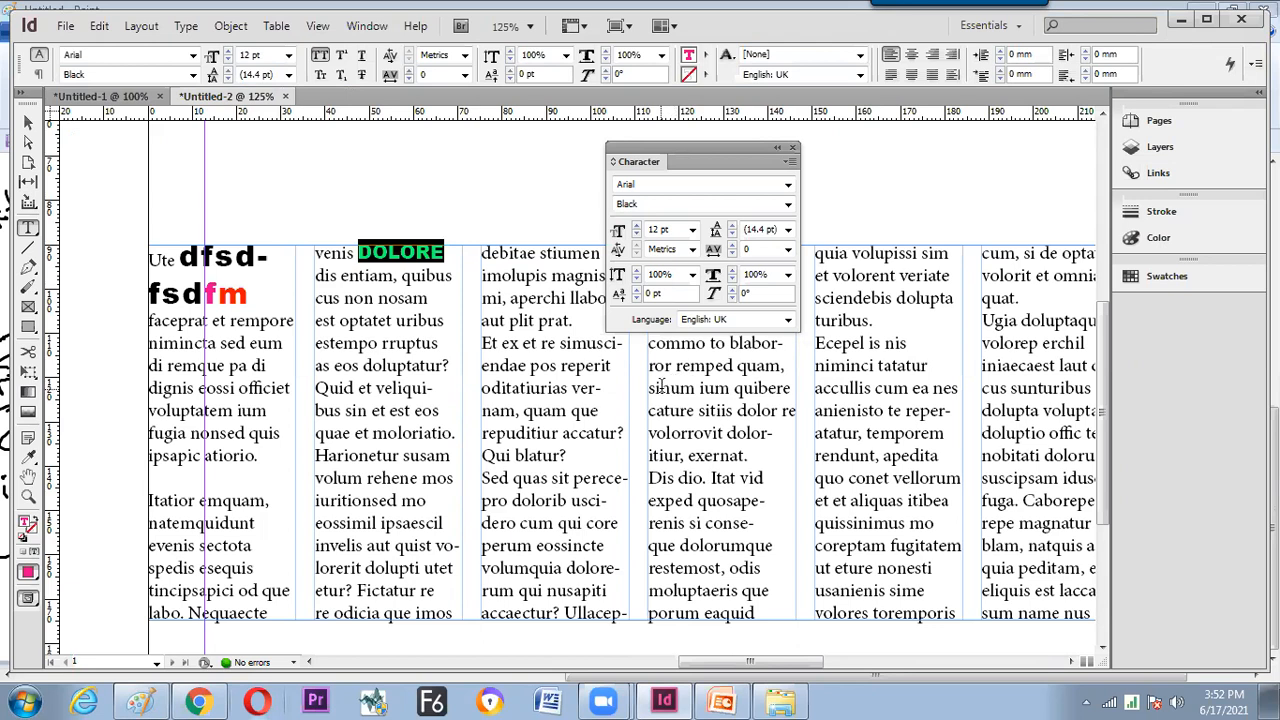
# Place the text cursor in the third column, move the Character panel aside, and open the Character Styles panel.
pyautogui.click(559, 412)
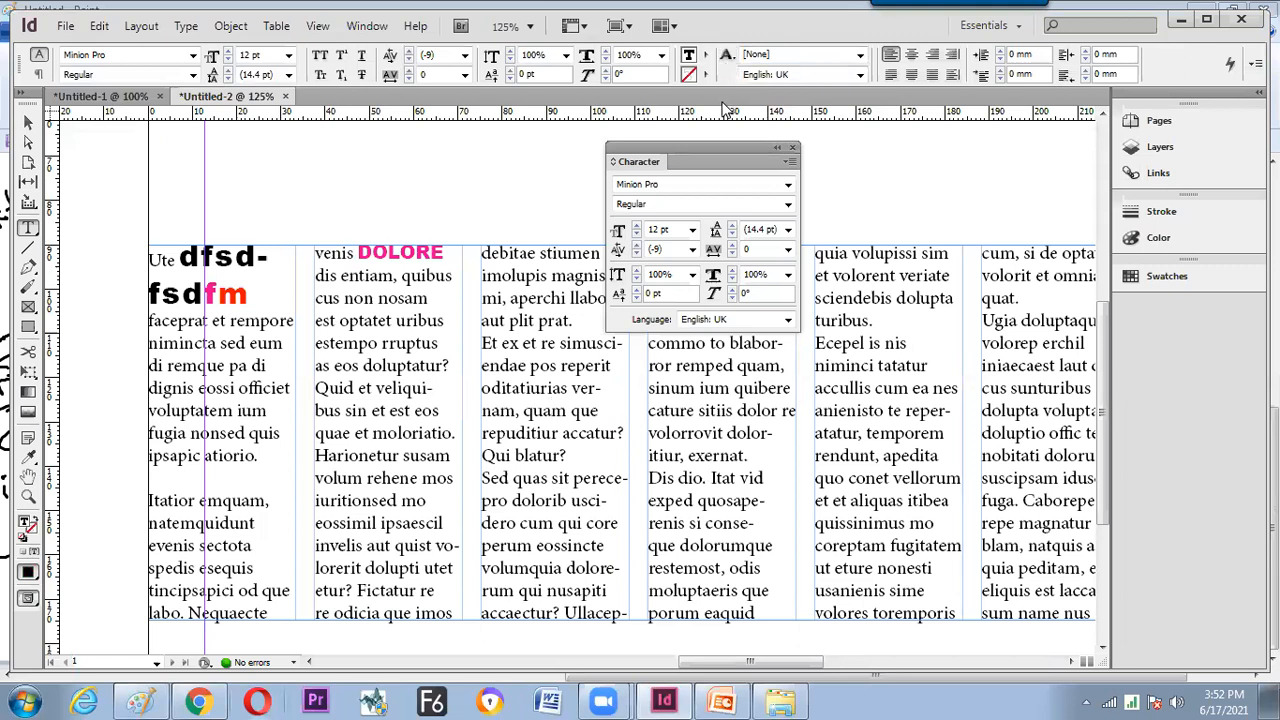
pyautogui.moveTo(708, 148); pyautogui.dragTo(759, 160)
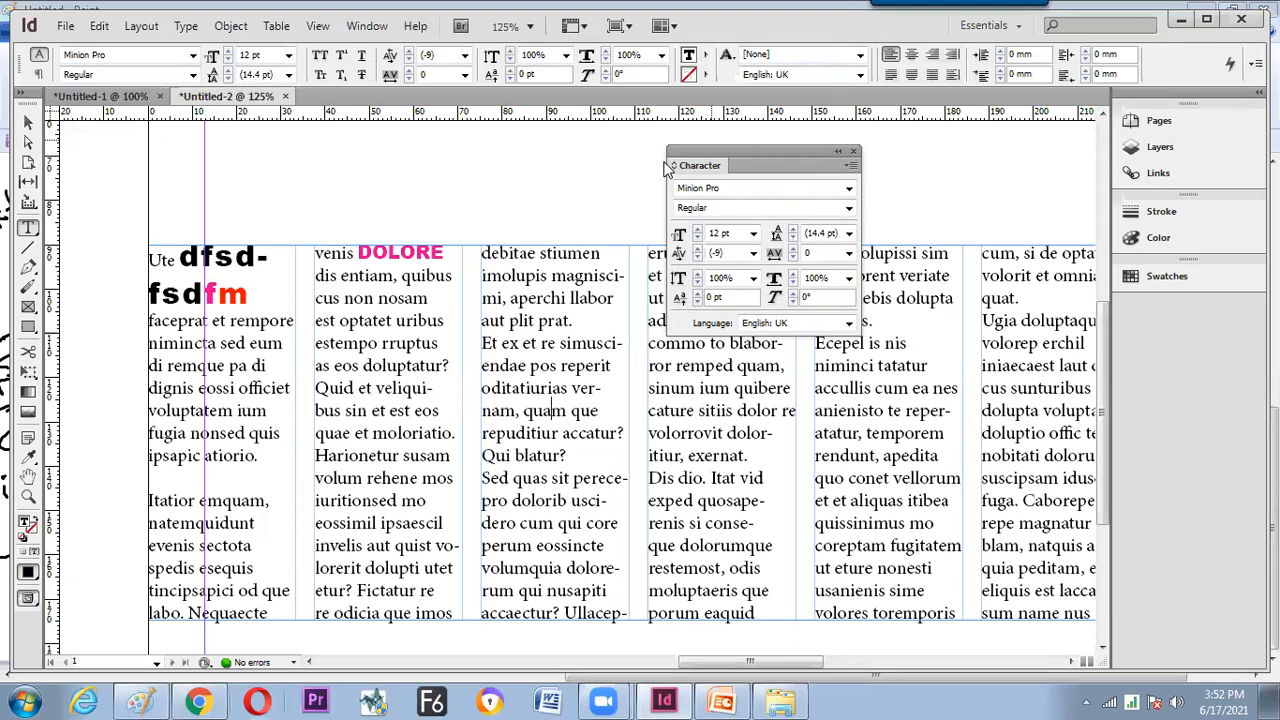
pyautogui.click(186, 27)
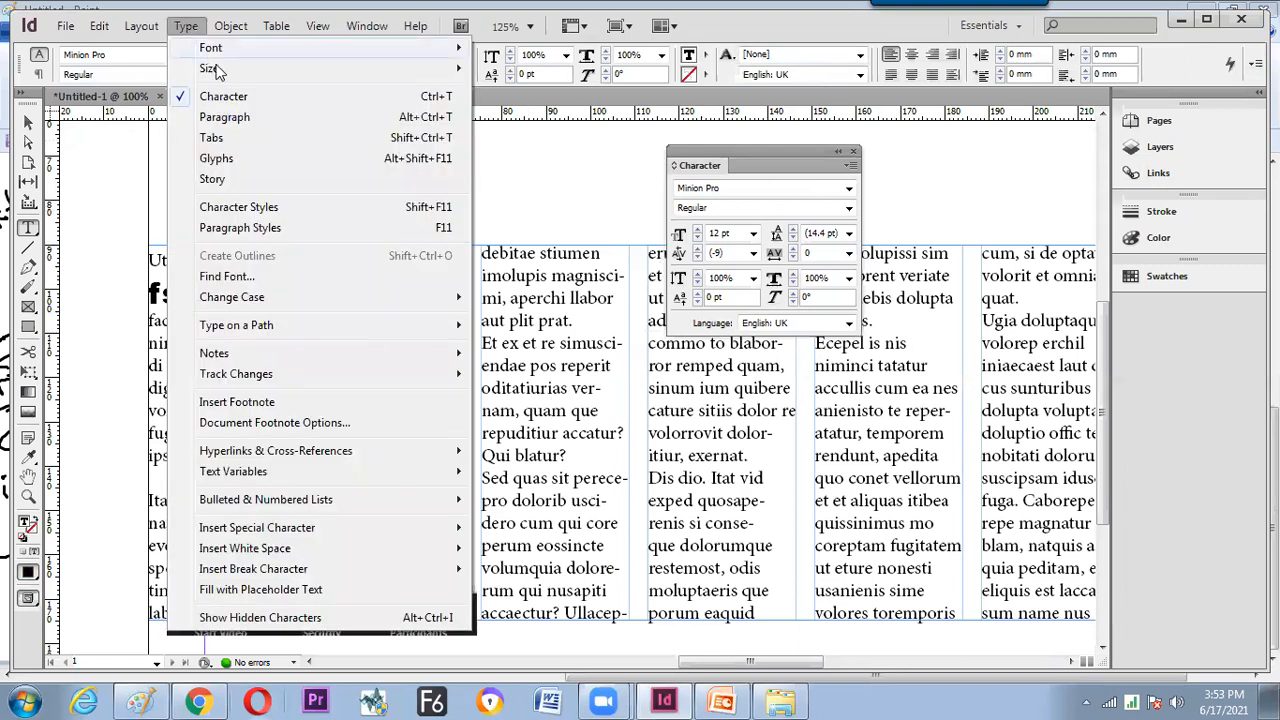
pyautogui.click(270, 206)
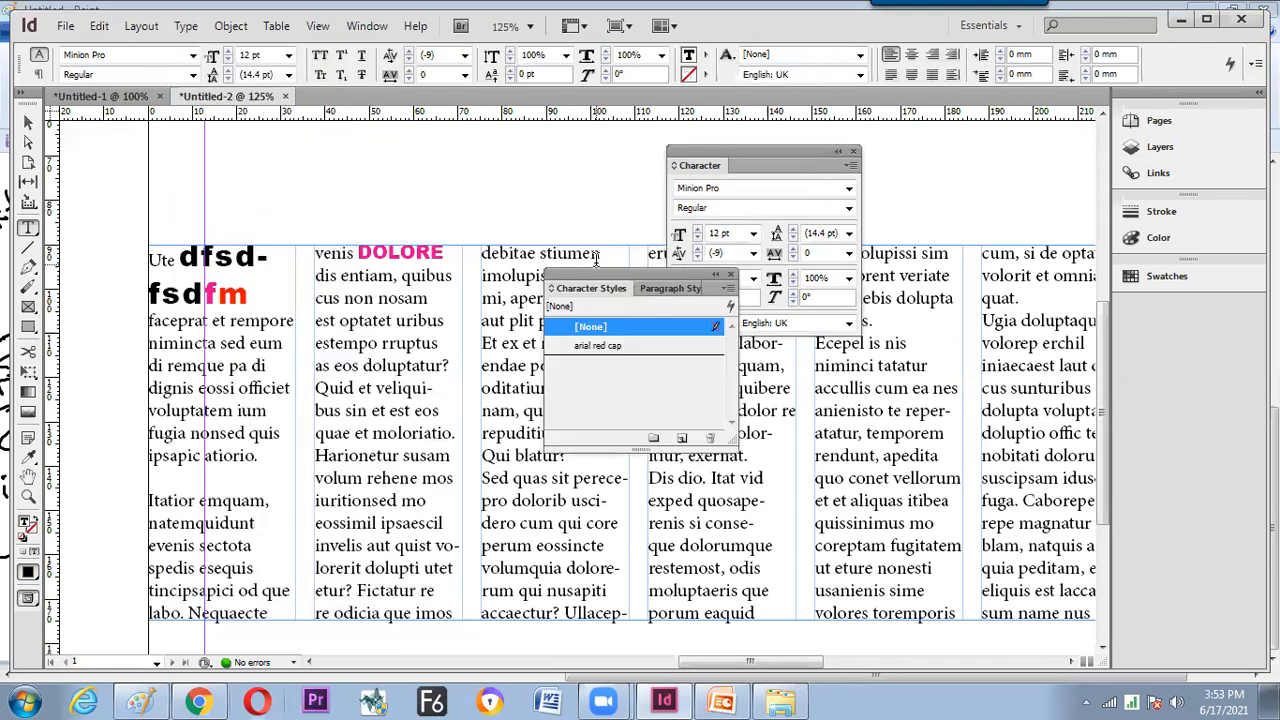
# Reposition the Character Styles panel beside the Character panel and place the text cursor in the second column.
pyautogui.moveTo(608, 278); pyautogui.dragTo(523, 157)
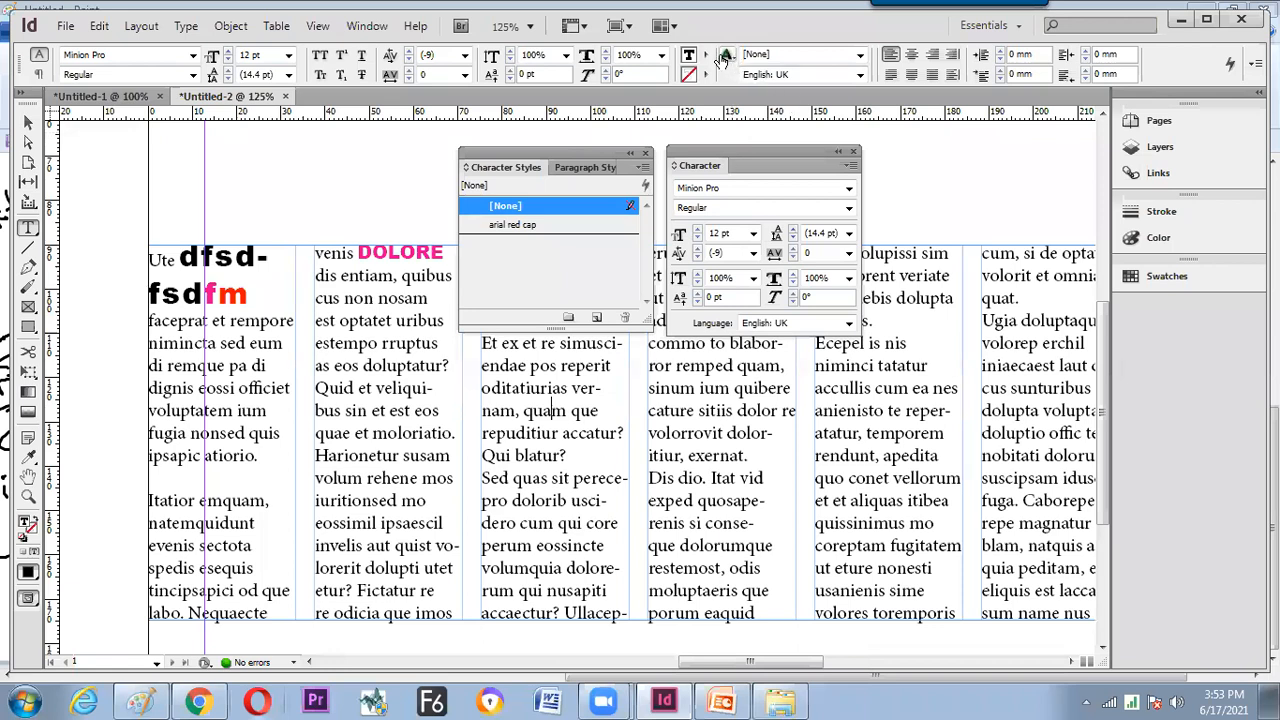
pyautogui.moveTo(588, 160)
pyautogui.mouseDown()
pyautogui.moveTo(554, 156)
pyautogui.moveTo(587, 138)
pyautogui.mouseUp()
pyautogui.moveTo(358, 253); pyautogui.dragTo(448, 293)
pyautogui.click(421, 392)
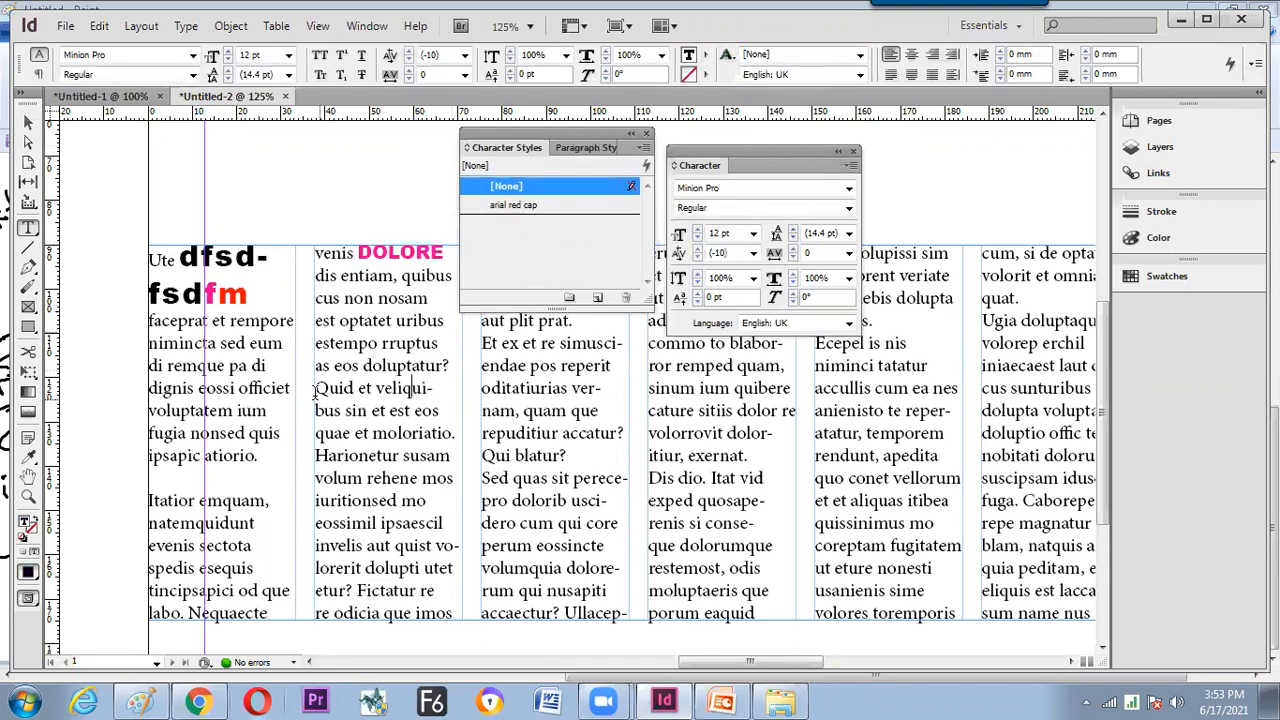
# Format the word "Quid" in the second column as Bold at 17 pt.
pyautogui.moveTo(316, 390); pyautogui.dragTo(354, 394)
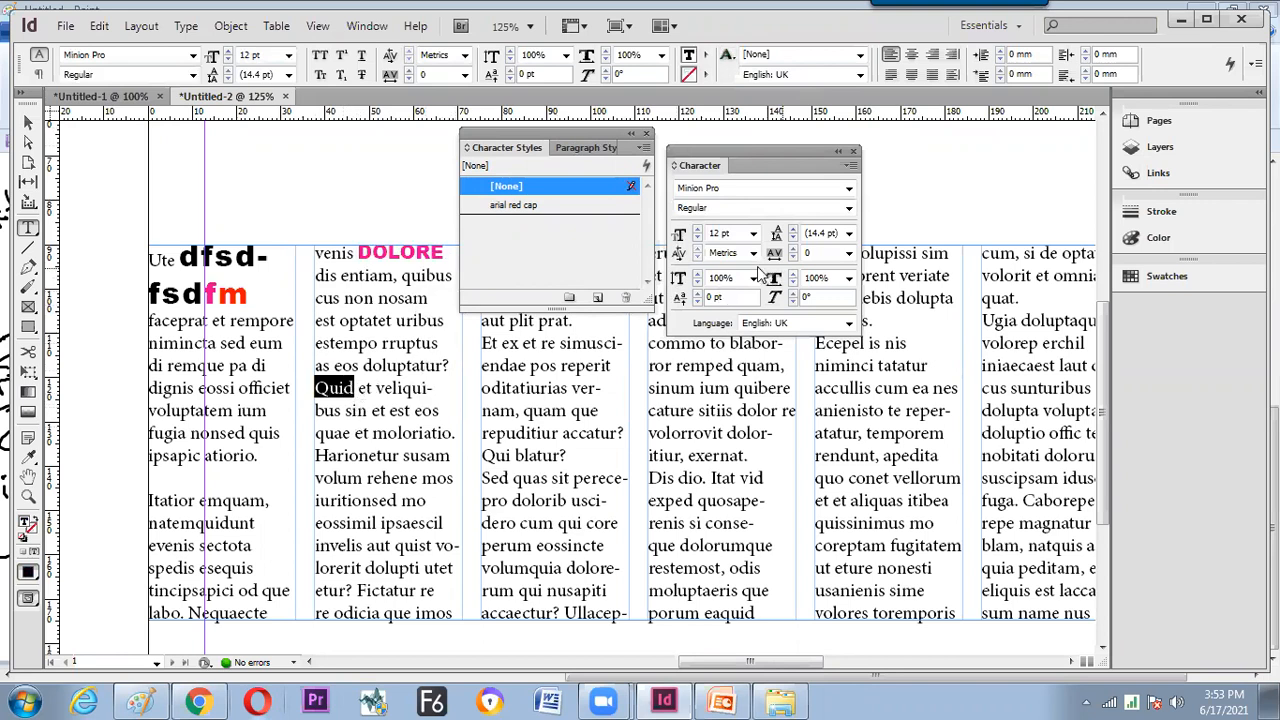
pyautogui.click(847, 211)
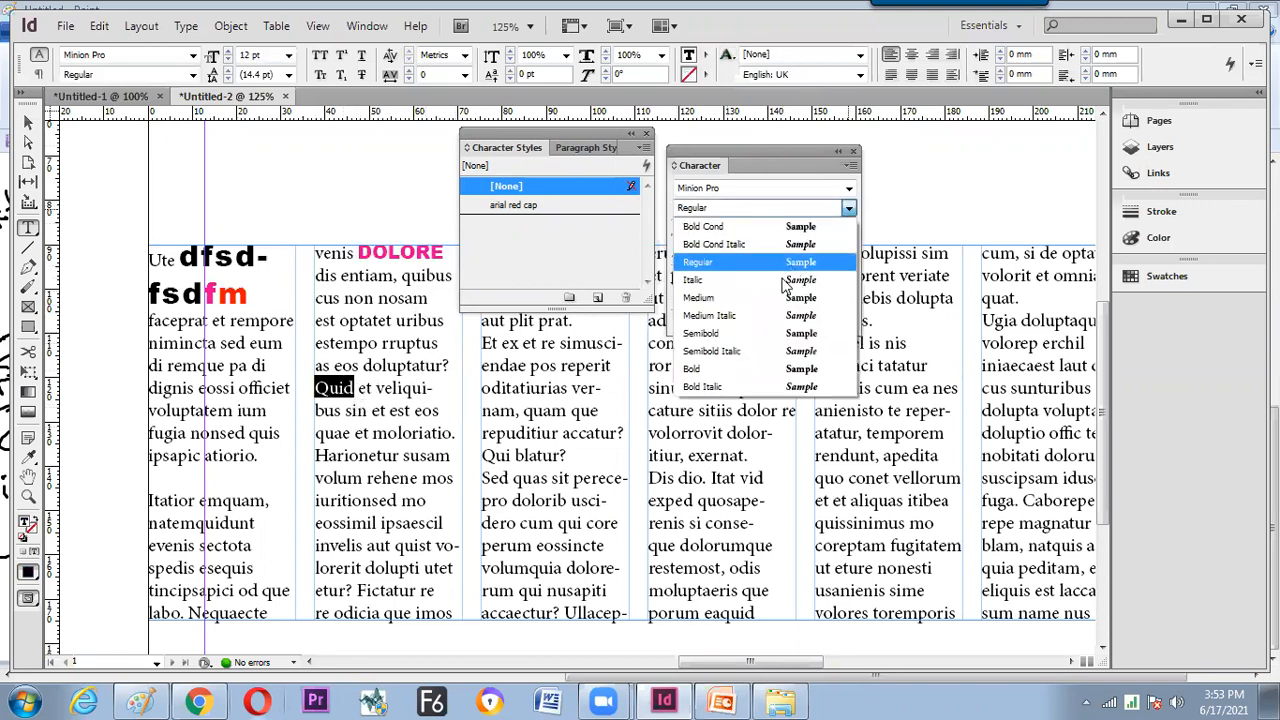
pyautogui.click(744, 369)
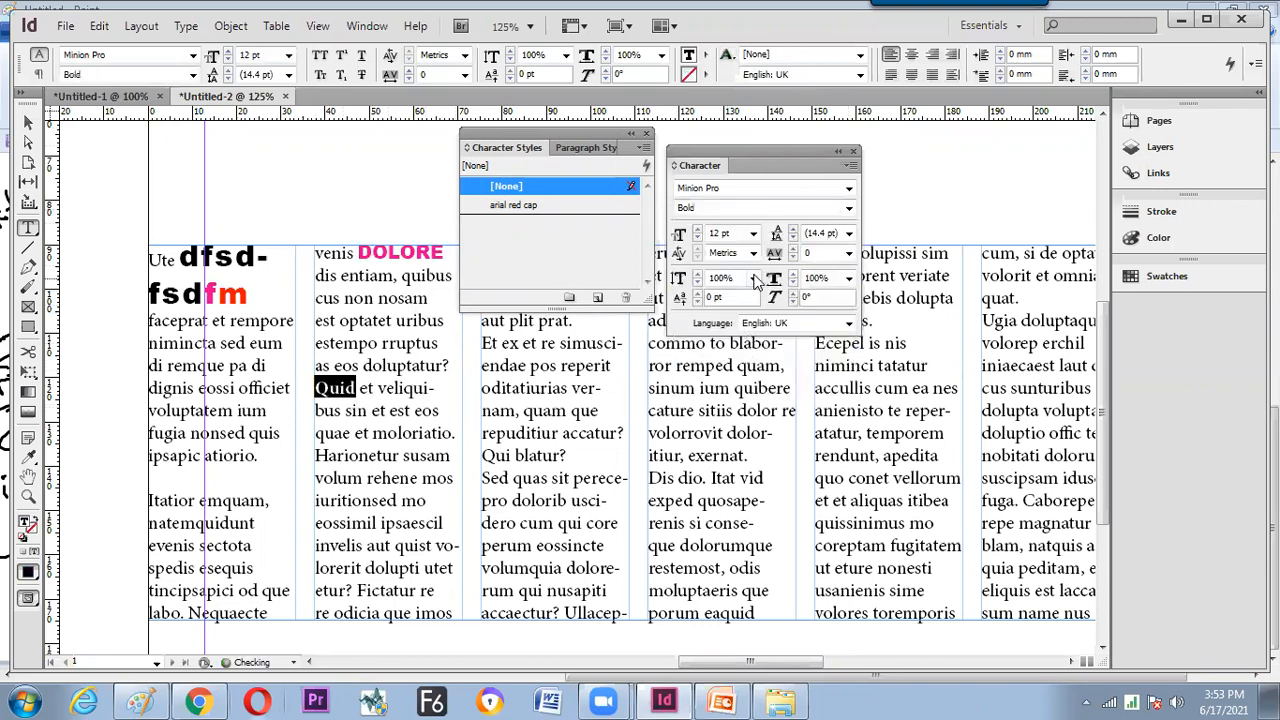
pyautogui.click(697, 229)
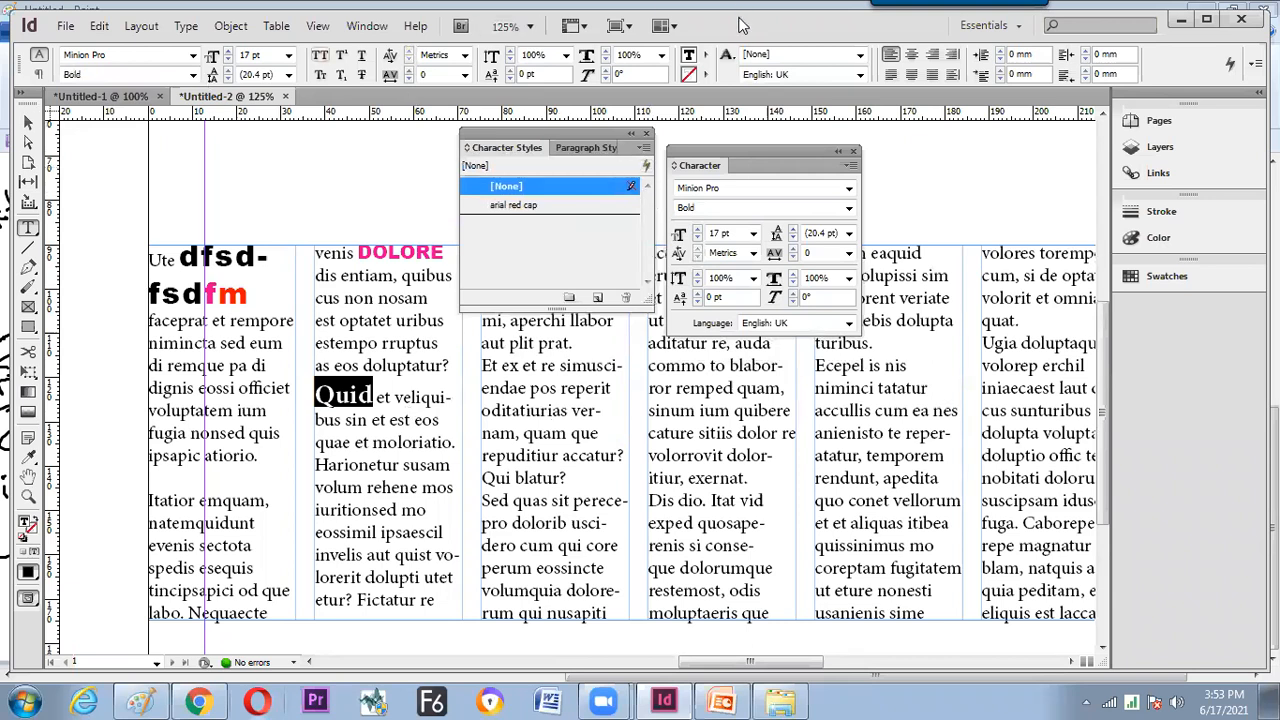
# Create a new character style named "bold black" from the formatting of the selected word "Quid".
pyautogui.click(644, 150)
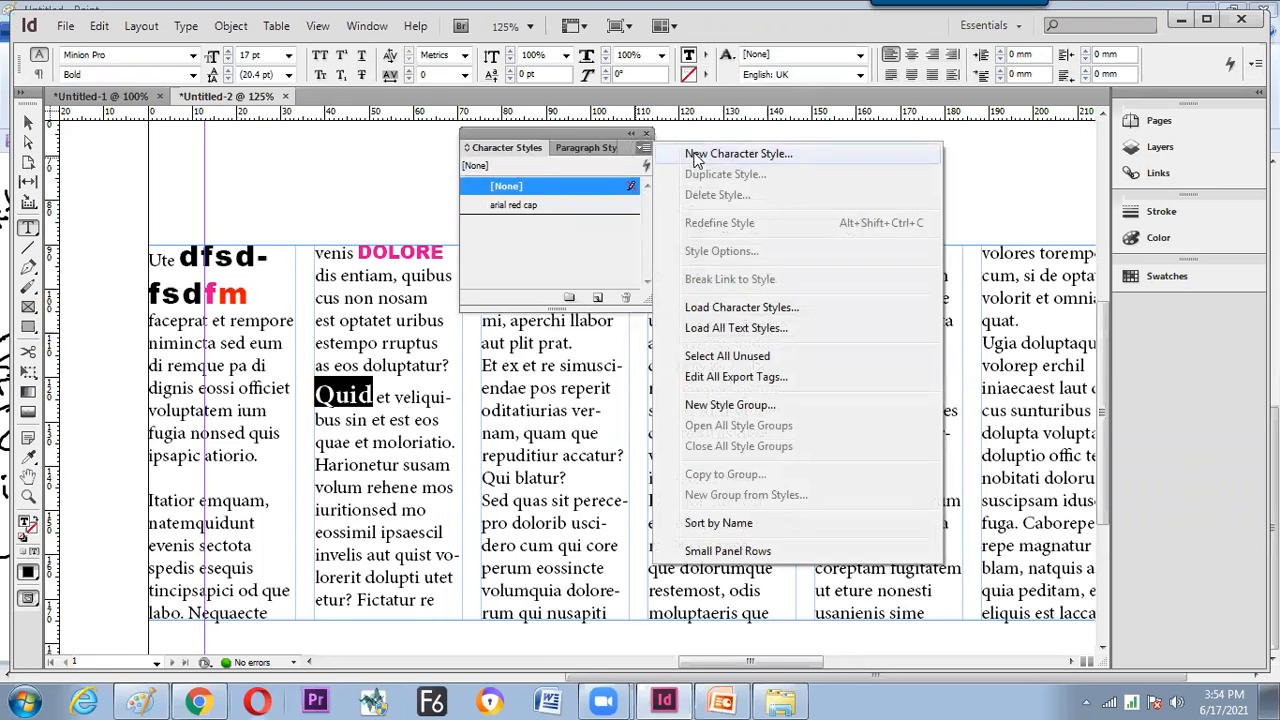
pyautogui.click(695, 156)
pyautogui.moveTo(684, 142); pyautogui.dragTo(707, 280)
pyautogui.write('bold black')
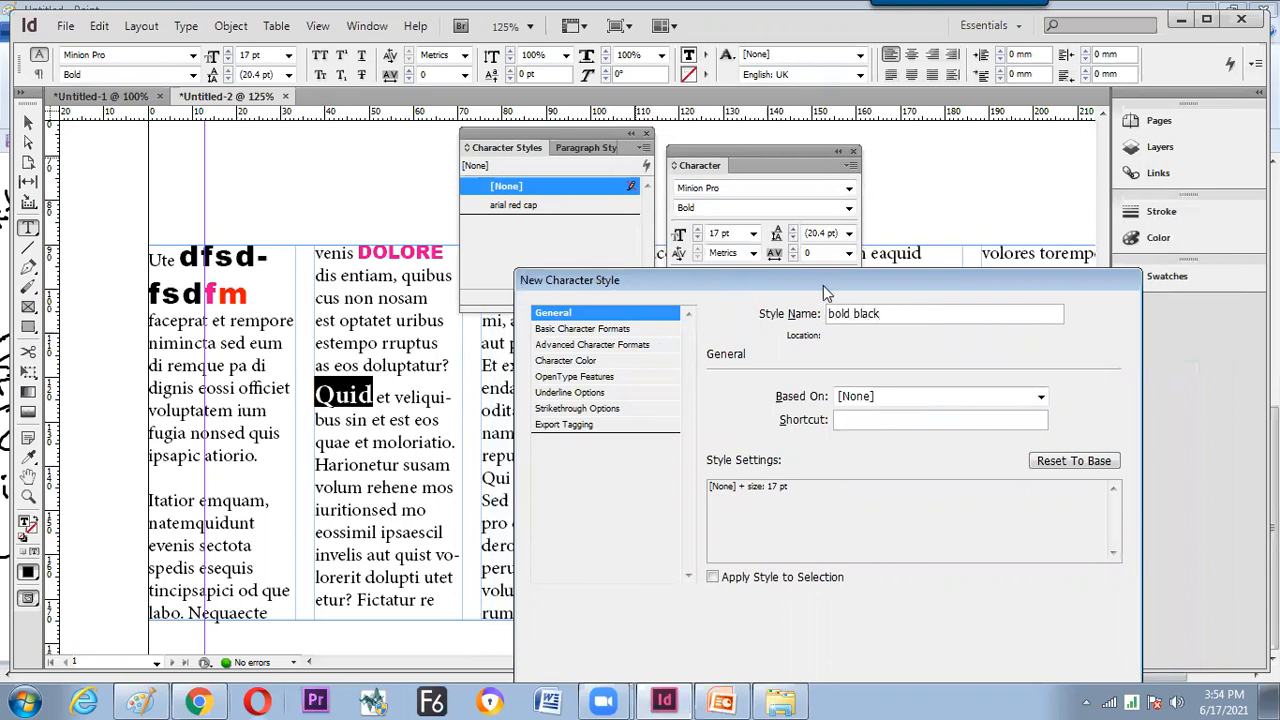
pyautogui.moveTo(826, 292); pyautogui.dragTo(843, 120)
pyautogui.click(1010, 556)
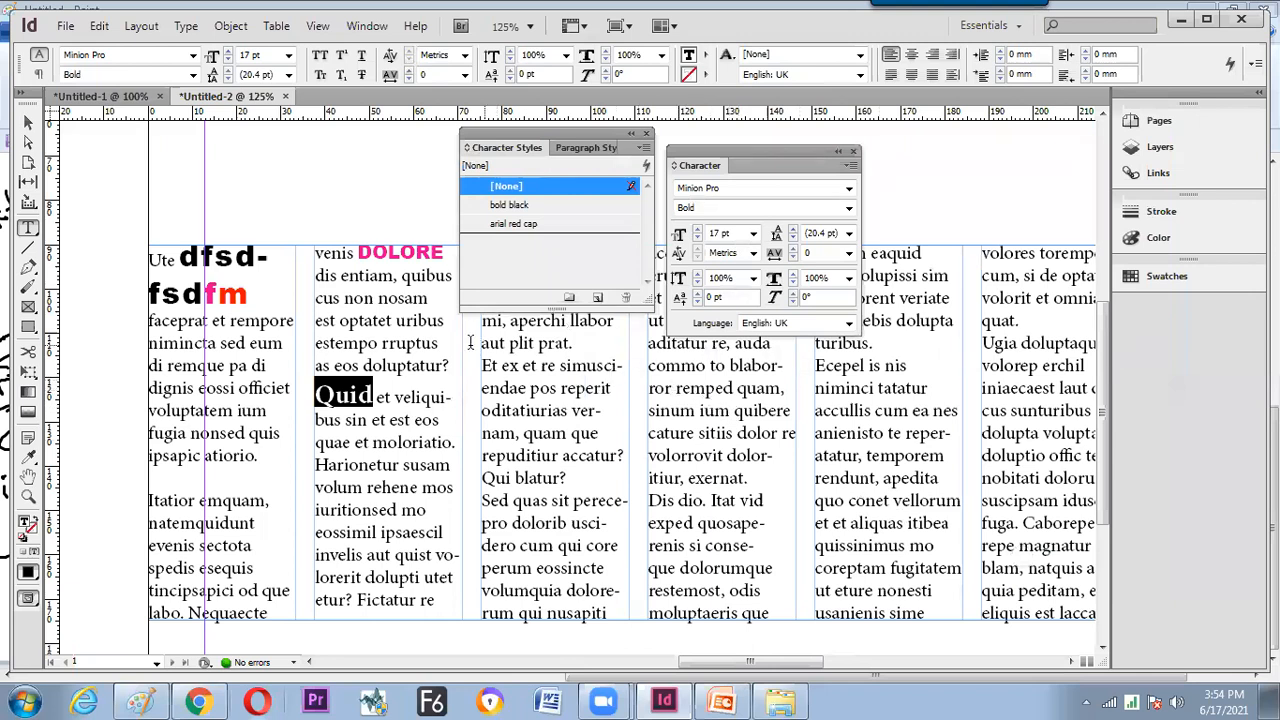
# Apply the "bold black" style to "Quid" and the "arial red cap" style to "DOLORE" in the second column.
pyautogui.click(409, 397)
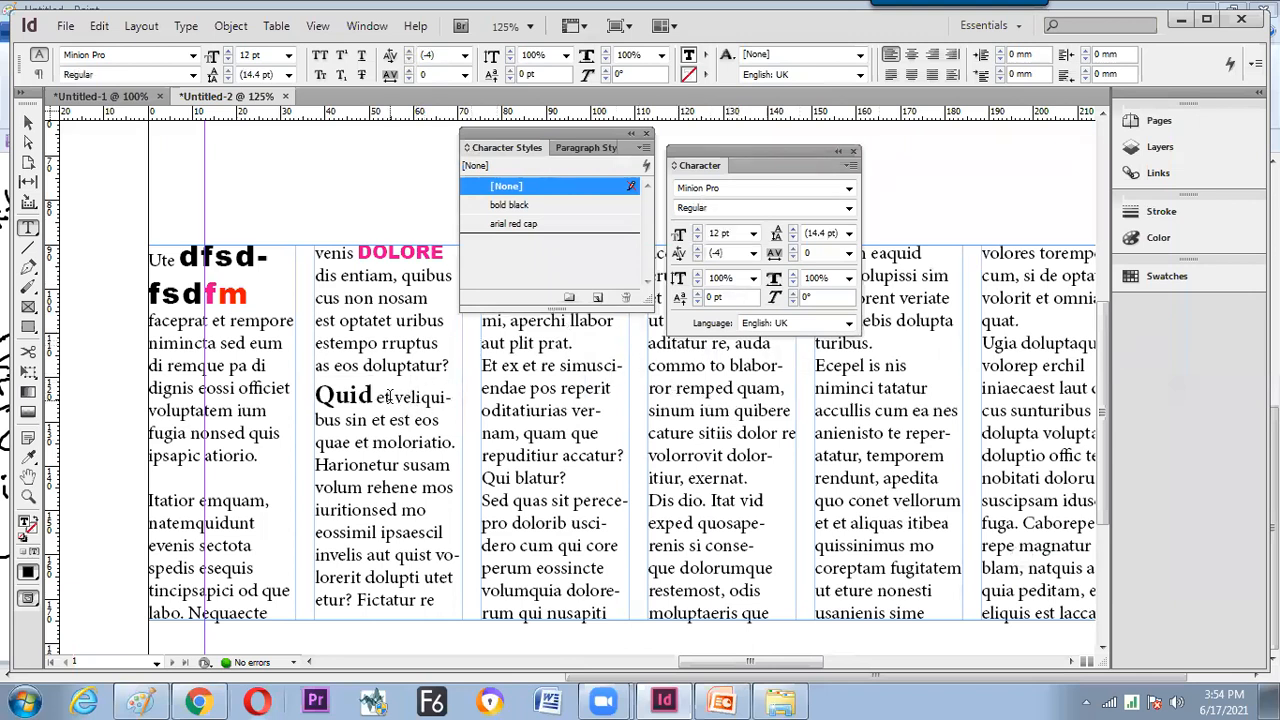
pyautogui.doubleClick(350, 395)
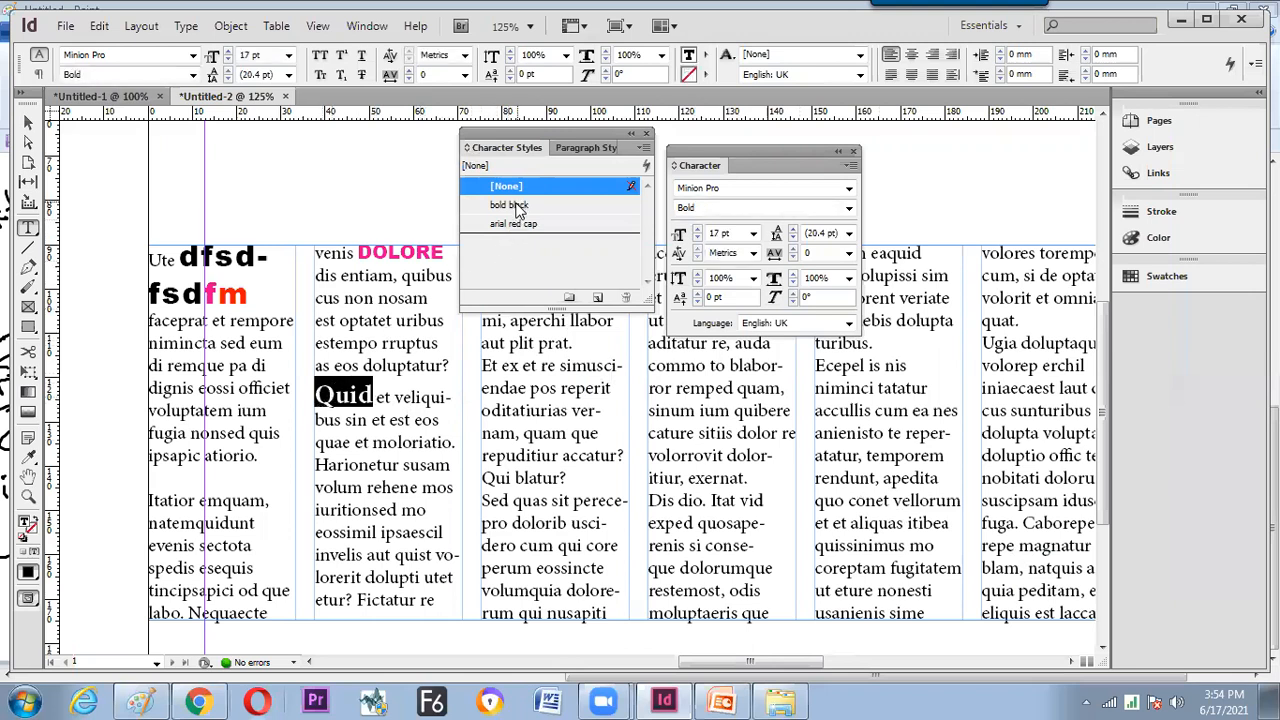
pyautogui.click(514, 205)
pyautogui.click(414, 251)
pyautogui.moveTo(359, 252); pyautogui.dragTo(446, 247)
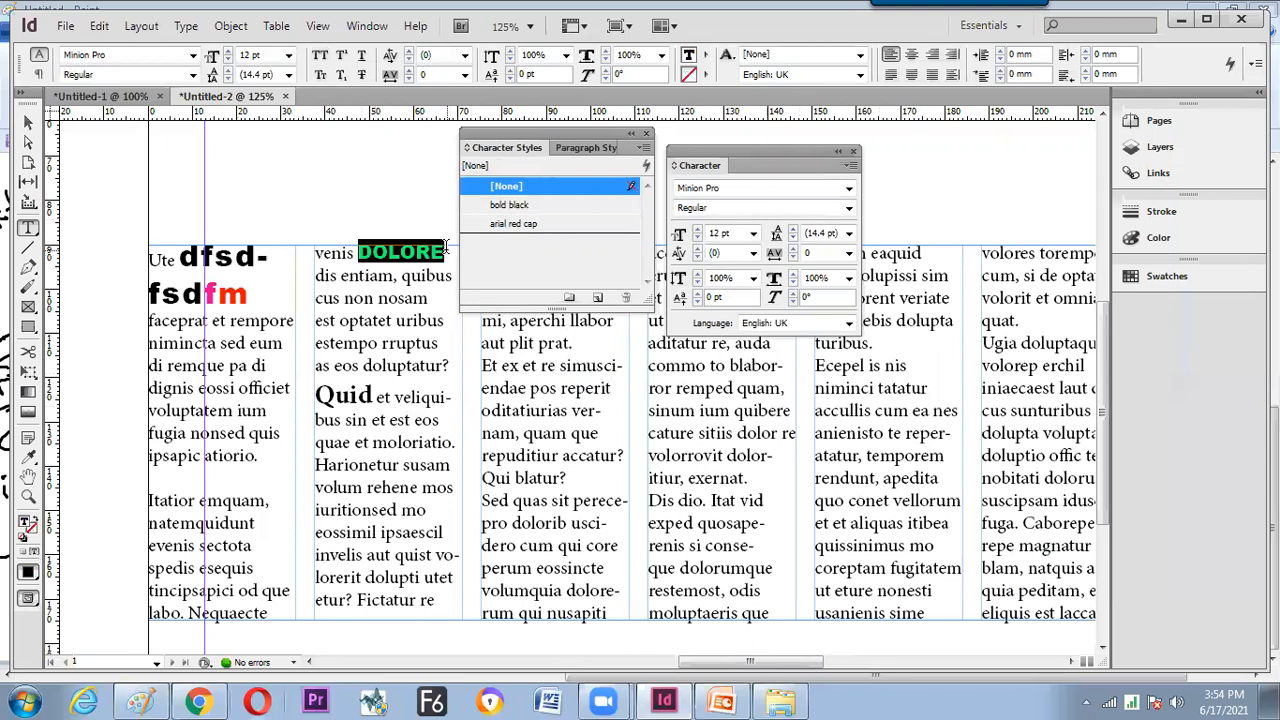
pyautogui.click(547, 226)
pyautogui.click(410, 348)
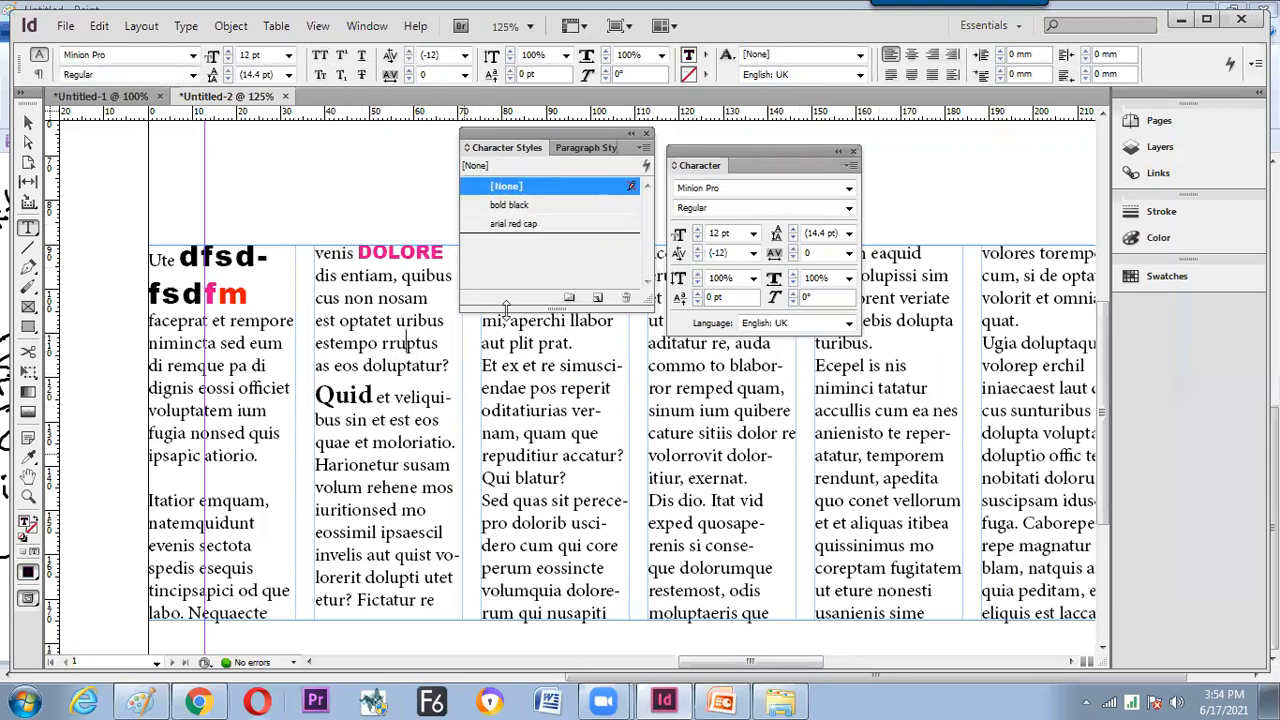
# Check which character styles are applied to "DOLORE" and "Quid", and shift both floating panels away from the second column.
pyautogui.click(410, 252)
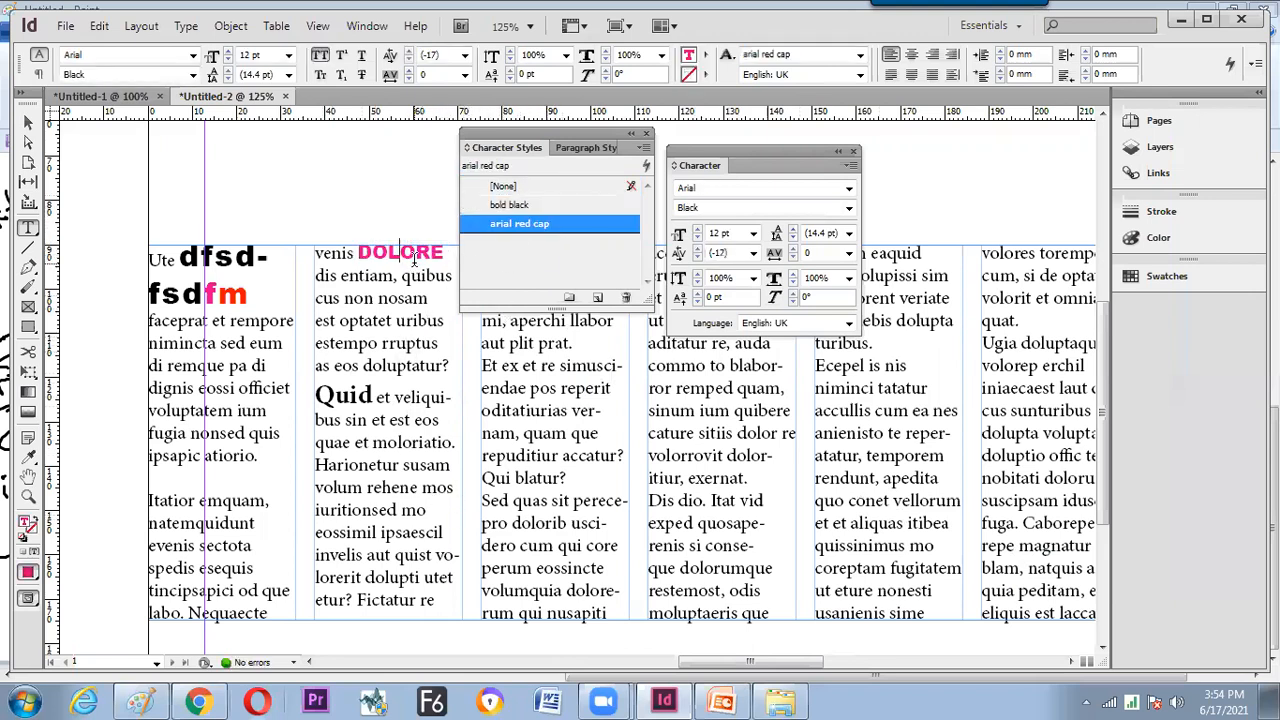
pyautogui.click(357, 398)
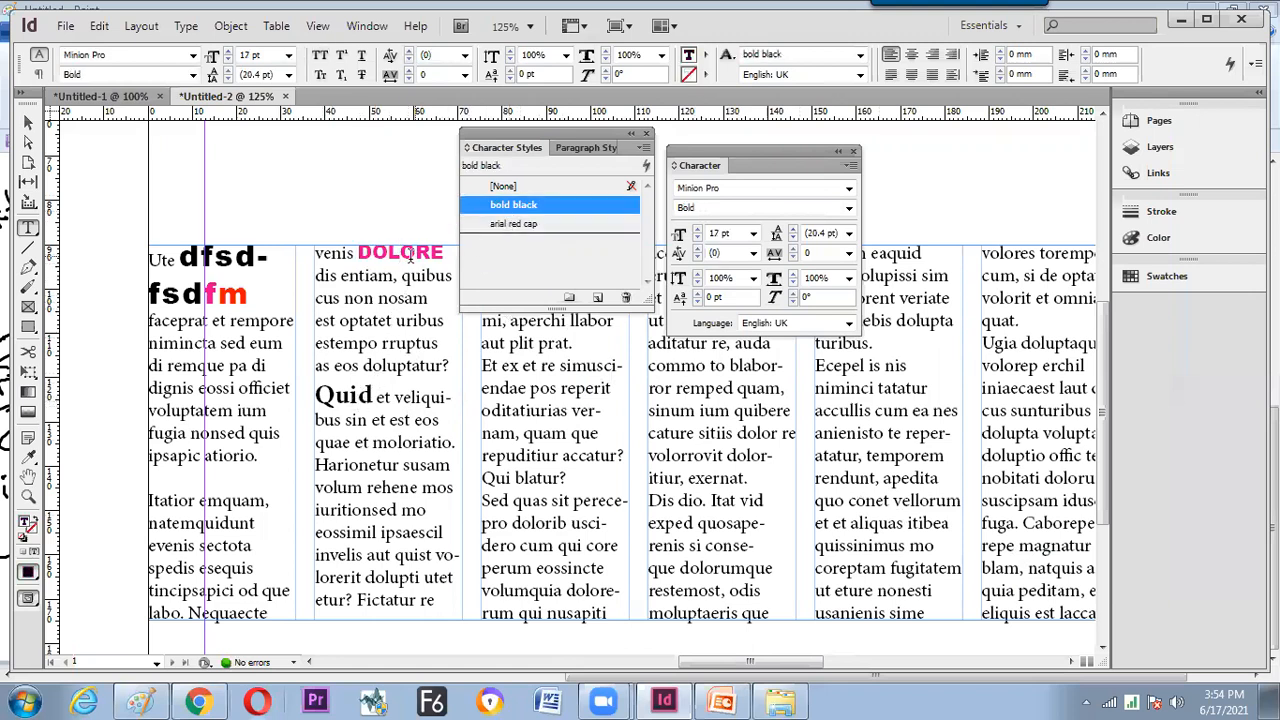
pyautogui.click(497, 225)
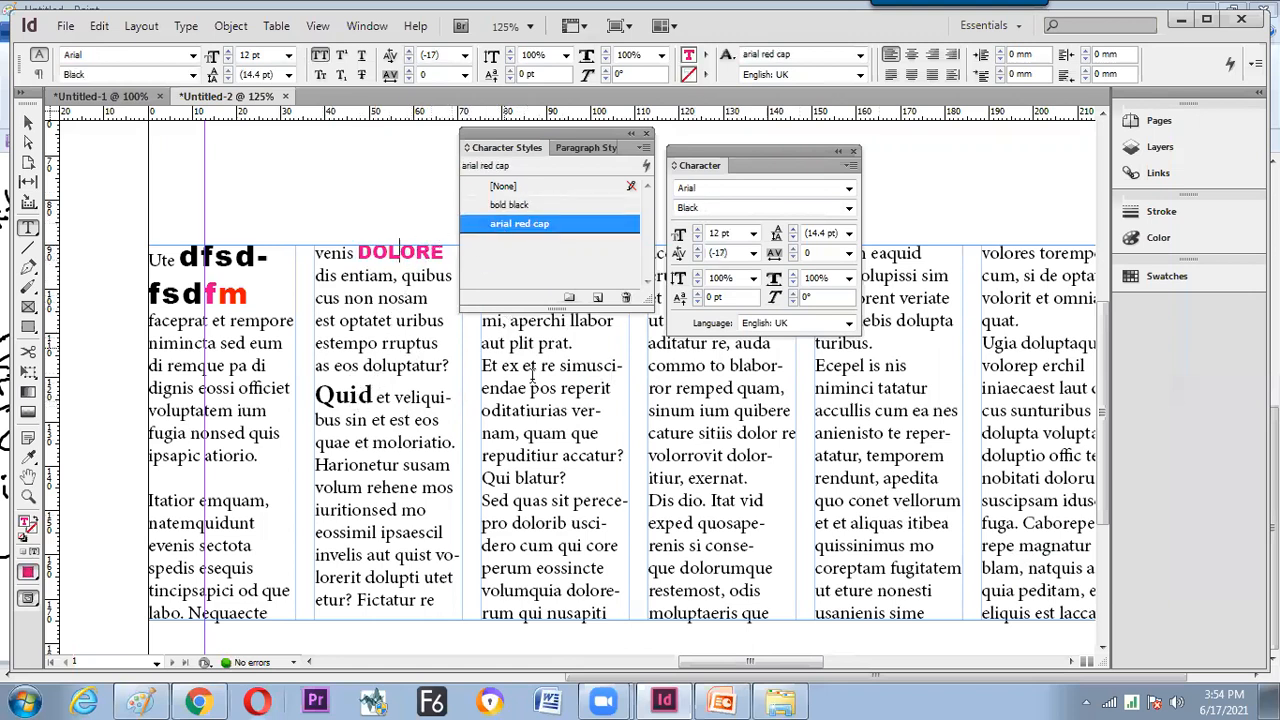
pyautogui.moveTo(727, 148); pyautogui.dragTo(809, 119)
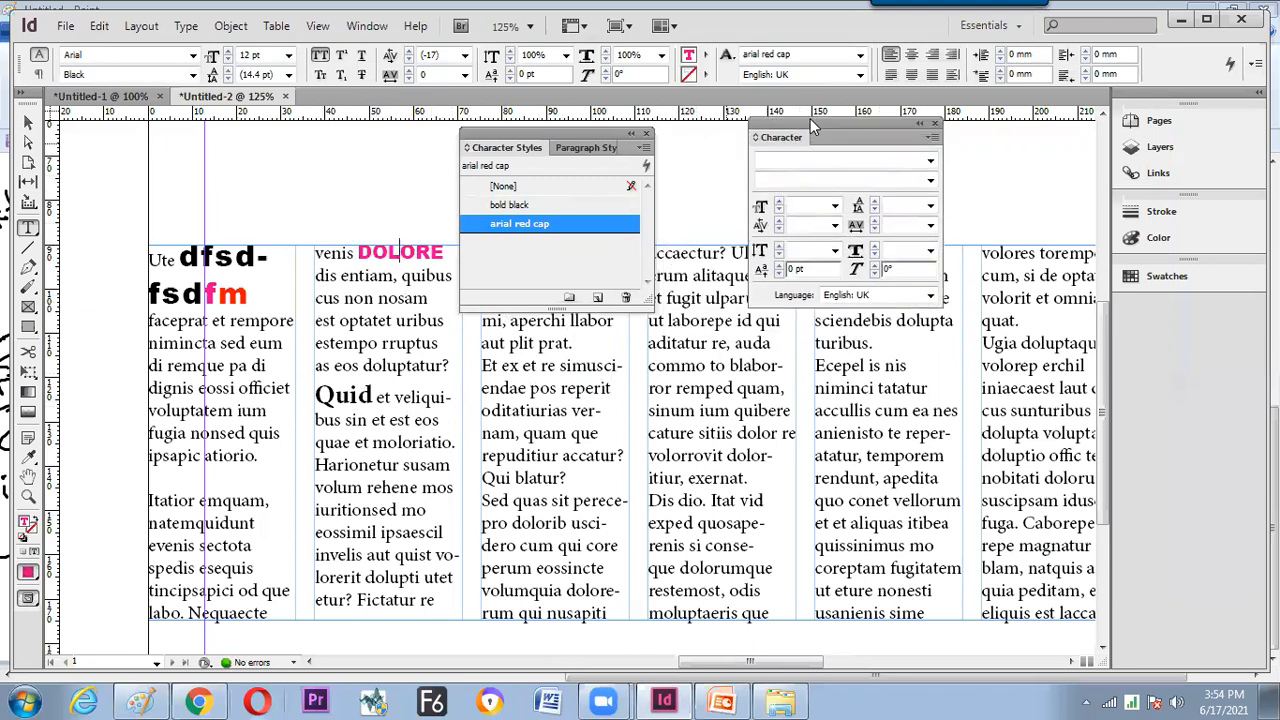
pyautogui.moveTo(596, 129); pyautogui.dragTo(679, 131)
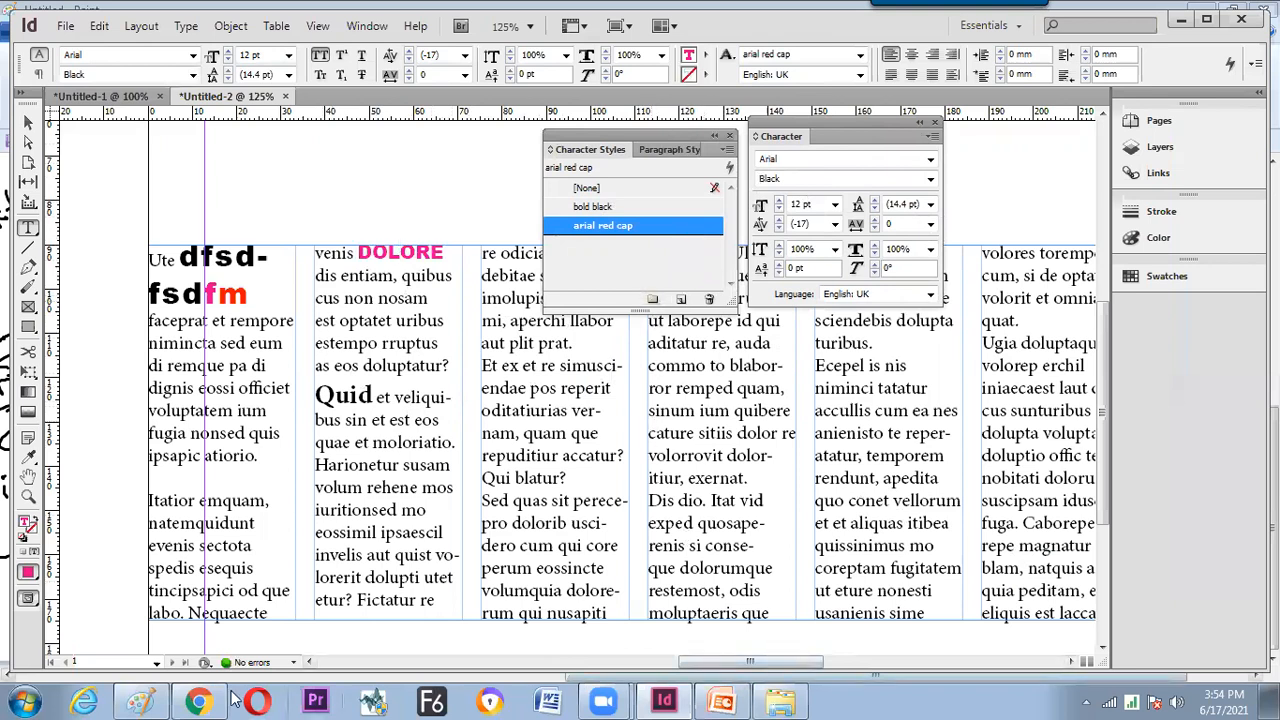
# Switch to Paint, handwrite "option" and "Character style window" in red below the circled heading, and return to InDesign.
pyautogui.click(140, 700)
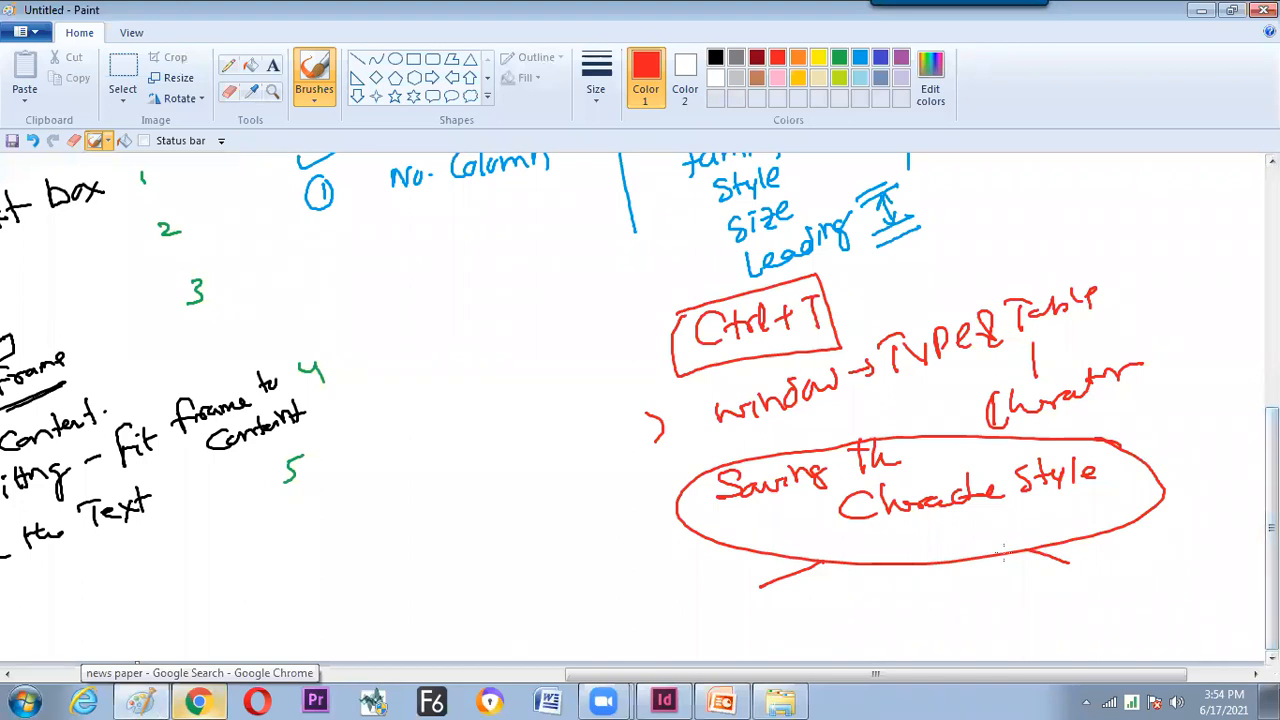
pyautogui.moveTo(1079, 573); pyautogui.dragTo(1135, 555)
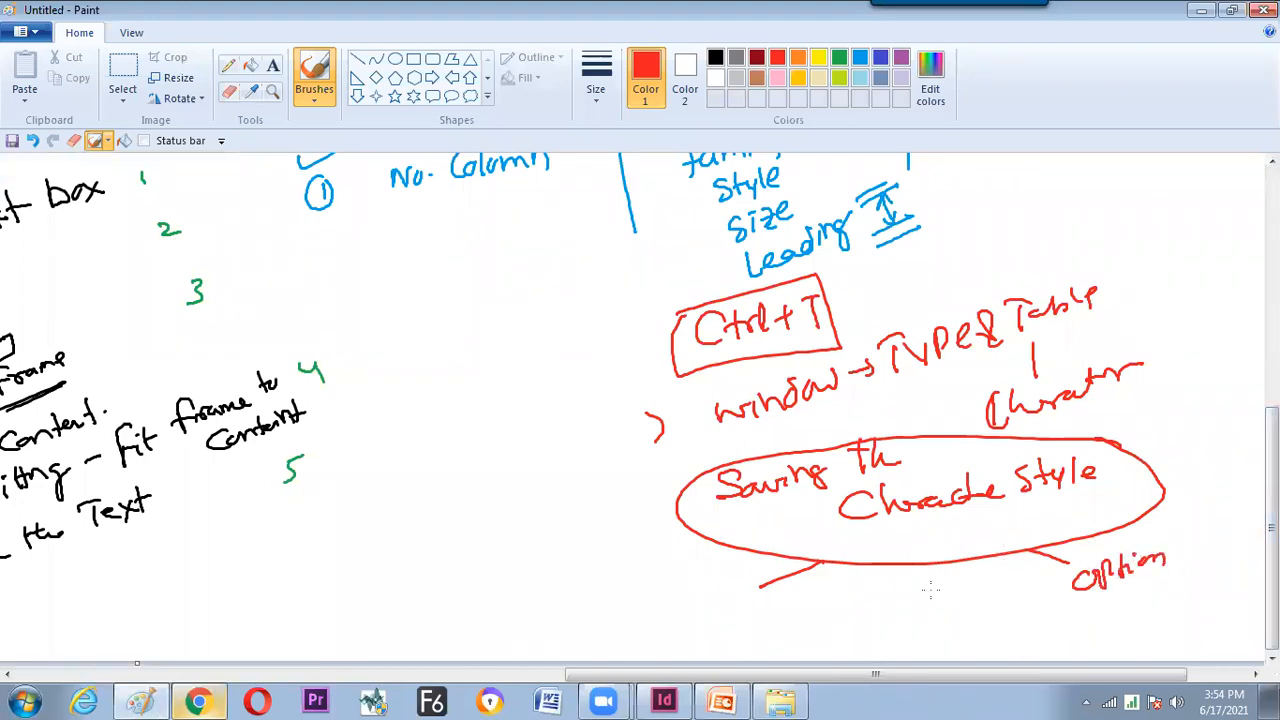
pyautogui.moveTo(960, 564); pyautogui.dragTo(974, 629)
pyautogui.moveTo(983, 603)
pyautogui.mouseDown()
pyautogui.moveTo(1093, 612)
pyautogui.moveTo(1061, 632)
pyautogui.moveTo(1078, 644)
pyautogui.moveTo(1098, 624)
pyautogui.moveTo(1183, 621)
pyautogui.mouseUp()
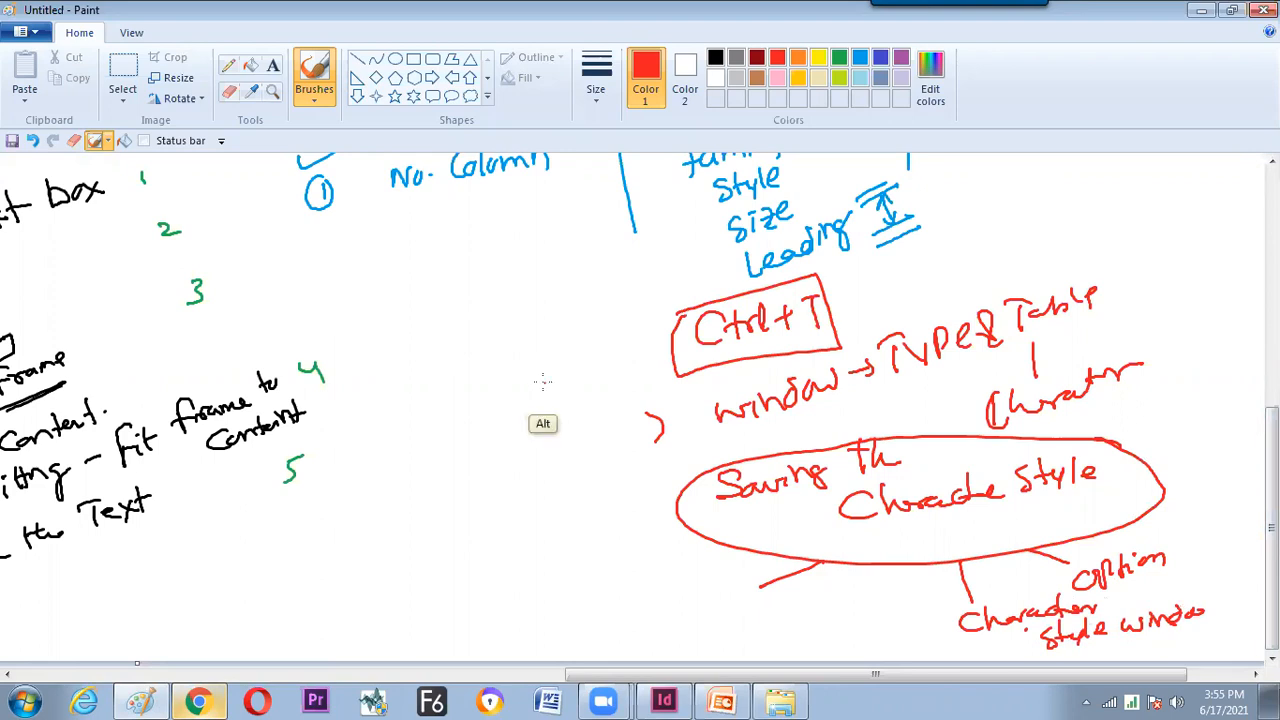
pyautogui.hotkey('alt', 'Tab')
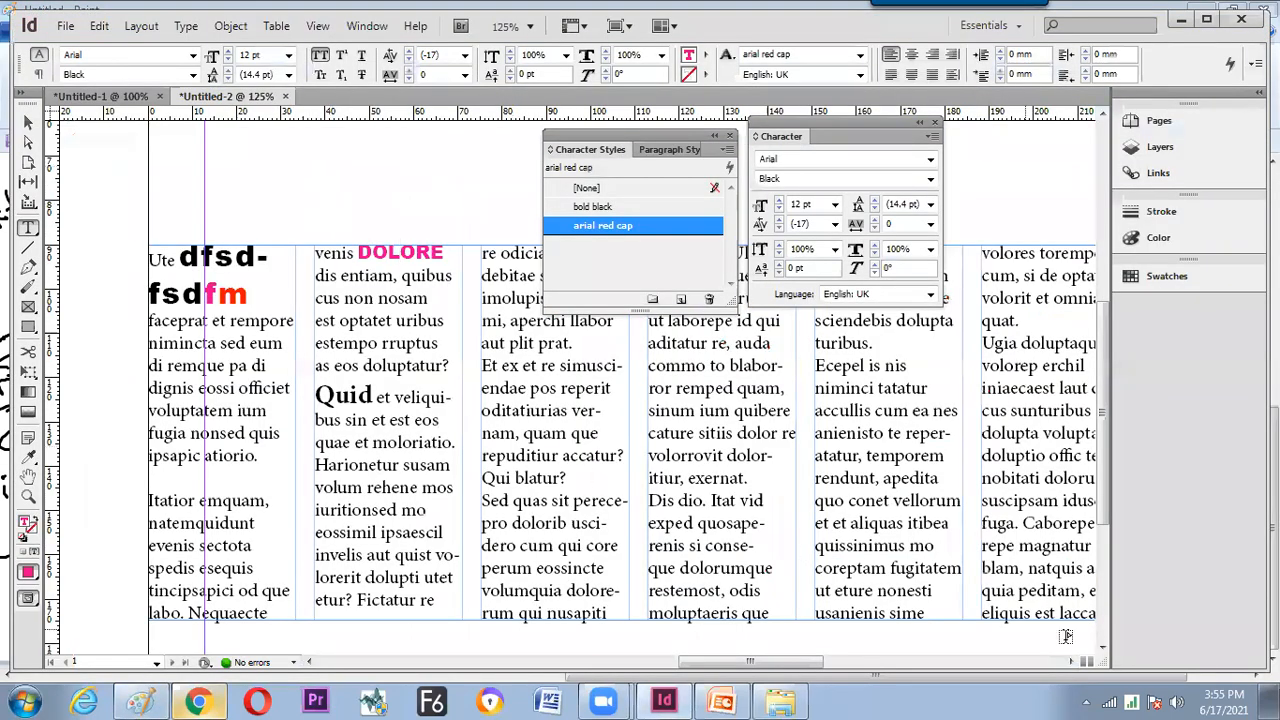
# Adjust the computer's speaker volume slightly.
pyautogui.click(1178, 701)
pyautogui.moveTo(1172, 490); pyautogui.dragTo(1173, 507)
pyautogui.click(1173, 512)
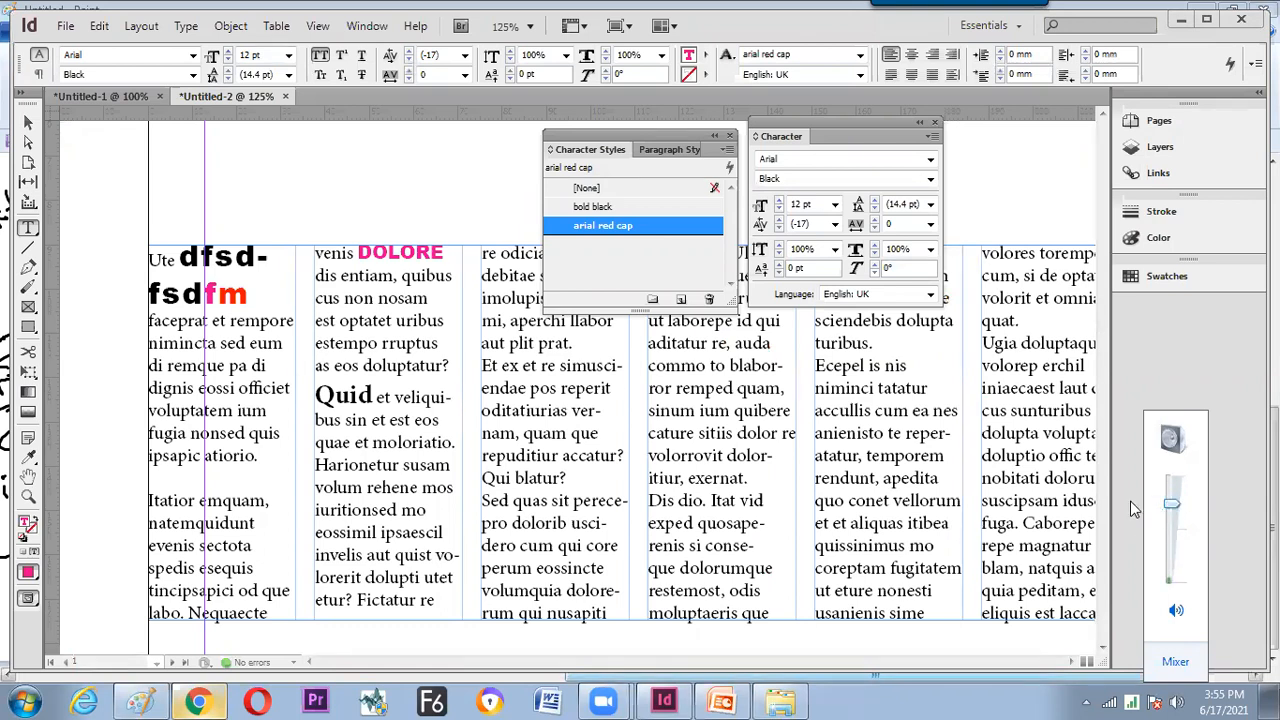
# Look up the Character Styles shortcut, switch to Paint, and handwrite "Shift+F11" in red with a circle around it.
pyautogui.moveTo(603, 140); pyautogui.dragTo(586, 155)
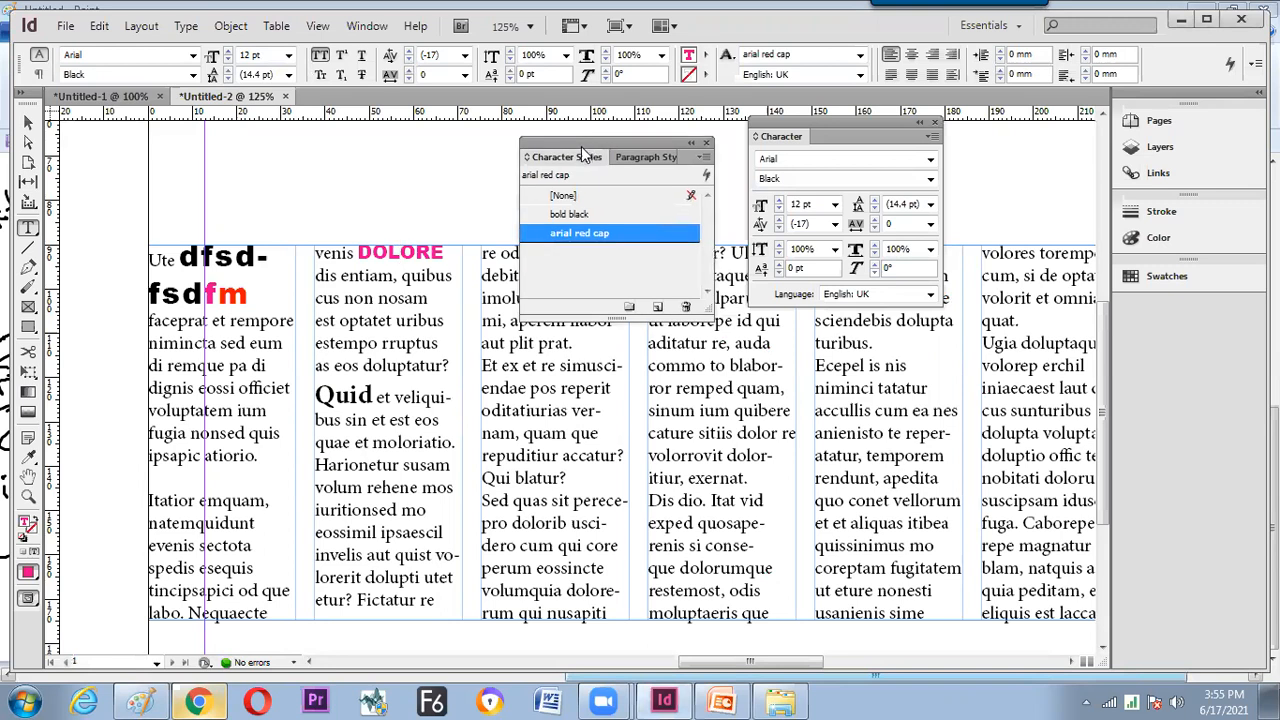
pyautogui.click(188, 28)
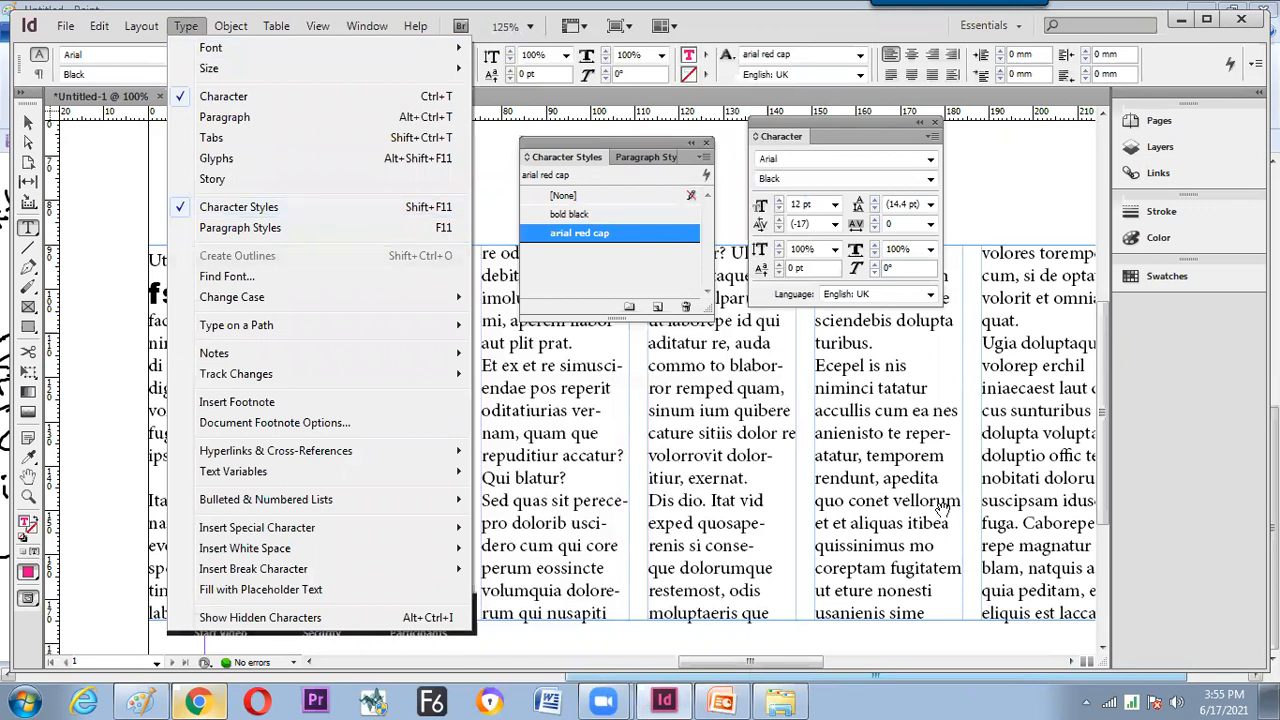
pyautogui.hotkey('alt', 'Tab')
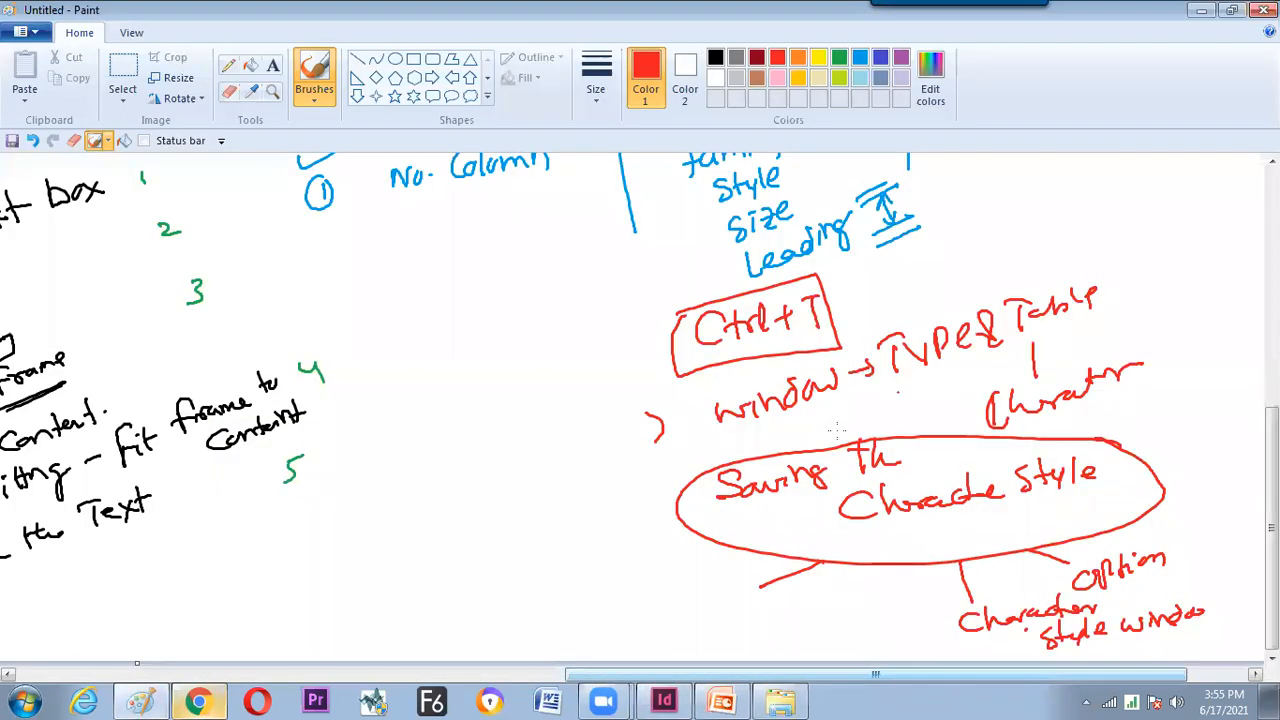
pyautogui.moveTo(443, 320)
pyautogui.mouseDown()
pyautogui.moveTo(436, 364)
pyautogui.moveTo(485, 335)
pyautogui.moveTo(492, 372)
pyautogui.mouseUp()
pyautogui.moveTo(509, 312); pyautogui.dragTo(522, 340)
pyautogui.moveTo(536, 290)
pyautogui.mouseDown()
pyautogui.moveTo(536, 328)
pyautogui.moveTo(562, 322)
pyautogui.moveTo(378, 344)
pyautogui.moveTo(548, 268)
pyautogui.mouseUp()
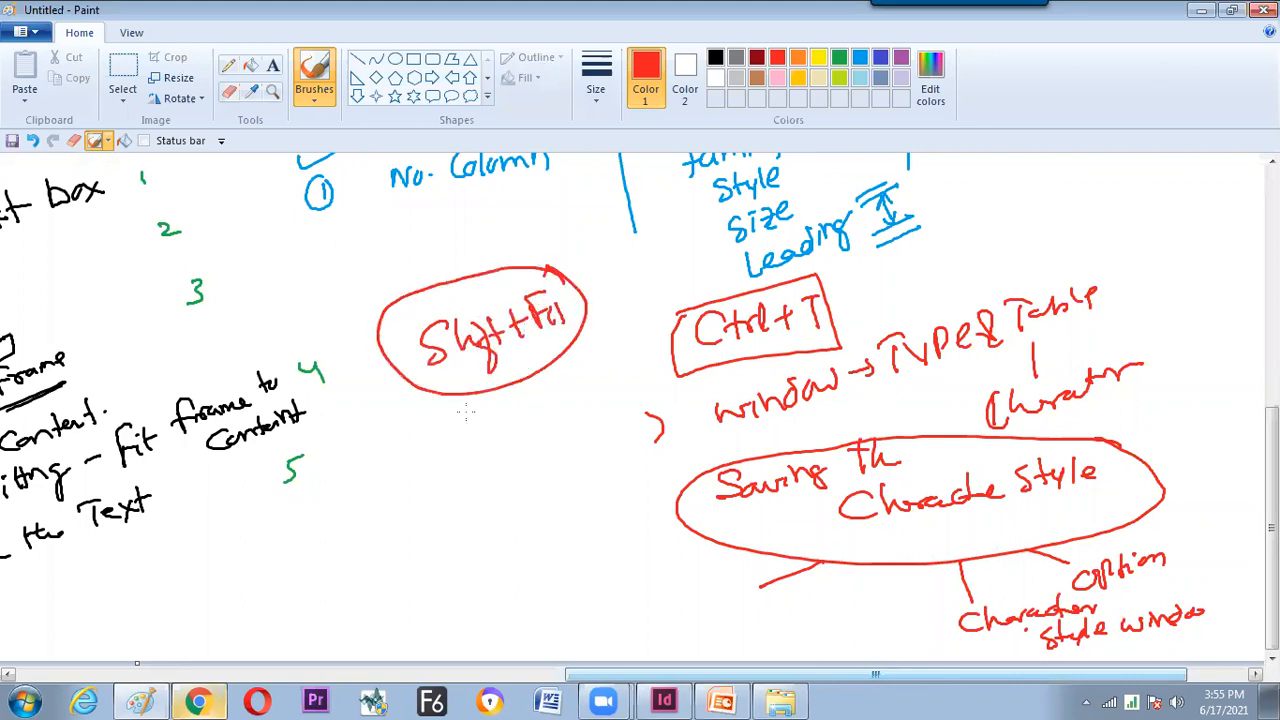
# Handwrite "Type - Char Style" in red below the circled shortcut, underline and circle it, and return to InDesign.
pyautogui.moveTo(440, 424); pyautogui.dragTo(452, 454)
pyautogui.moveTo(465, 414); pyautogui.dragTo(472, 428)
pyautogui.moveTo(478, 420); pyautogui.dragTo(490, 426)
pyautogui.moveTo(494, 421); pyautogui.dragTo(591, 367)
pyautogui.moveTo(558, 401); pyautogui.dragTo(612, 392)
pyautogui.click(627, 393)
pyautogui.moveTo(412, 401)
pyautogui.mouseDown()
pyautogui.moveTo(474, 495)
pyautogui.moveTo(545, 348)
pyautogui.mouseUp()
pyautogui.moveTo(500, 462); pyautogui.dragTo(625, 423)
pyautogui.moveTo(563, 452); pyautogui.dragTo(604, 433)
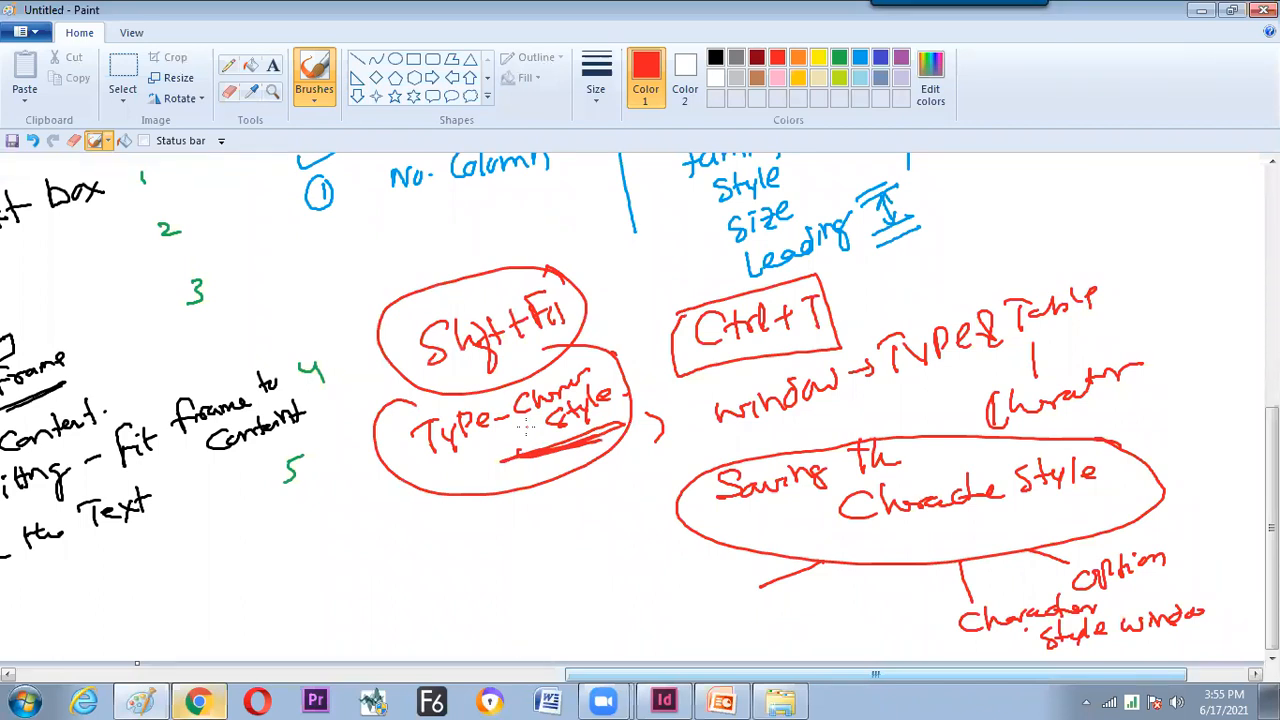
pyautogui.hotkey('alt', 'Tab')
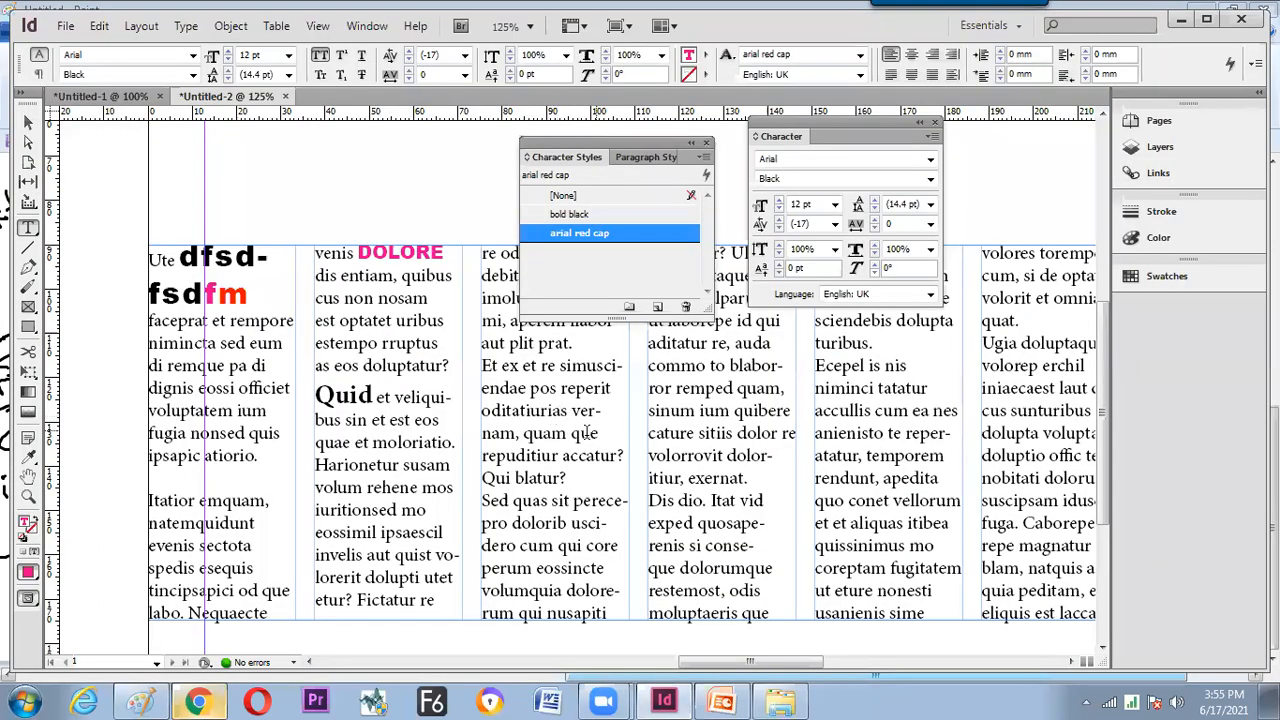
# Apply the "arial red cap" style to "endae" in the third column and "bold black" to "tatatur" in the fifth.
pyautogui.doubleClick(520, 388)
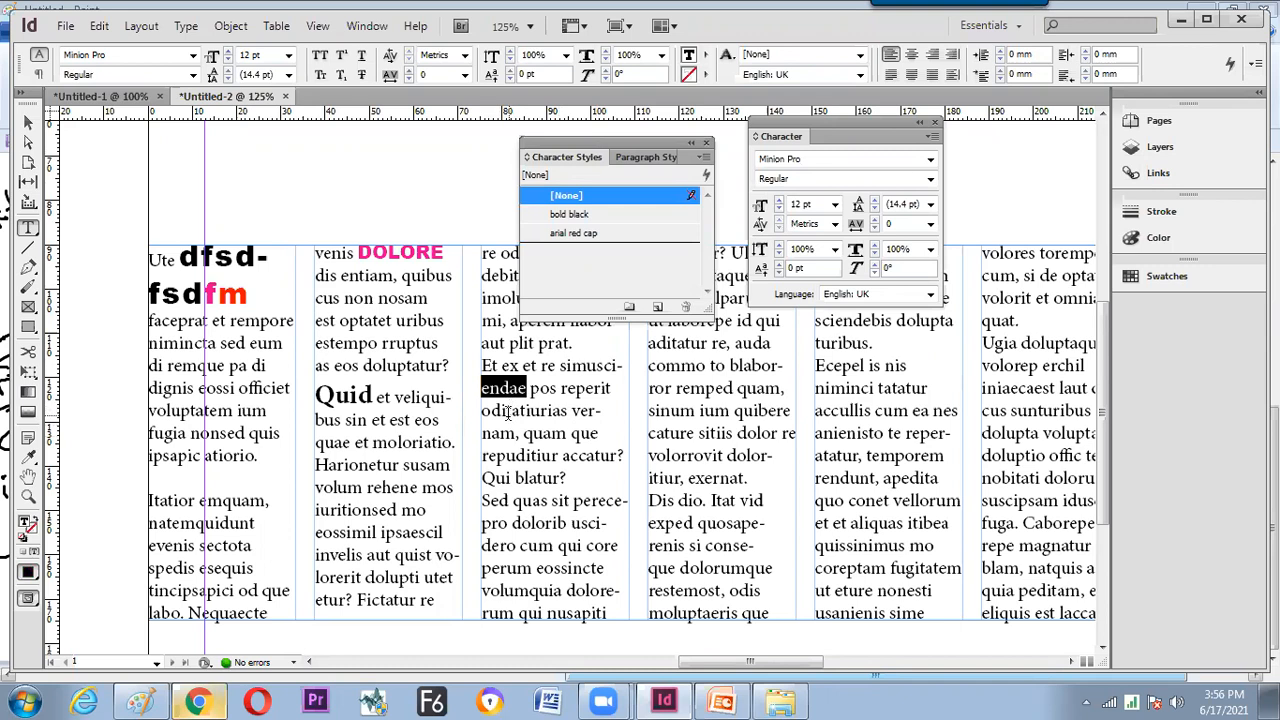
pyautogui.click(572, 233)
pyautogui.click(872, 392)
pyautogui.moveTo(873, 392); pyautogui.dragTo(934, 391)
pyautogui.click(574, 214)
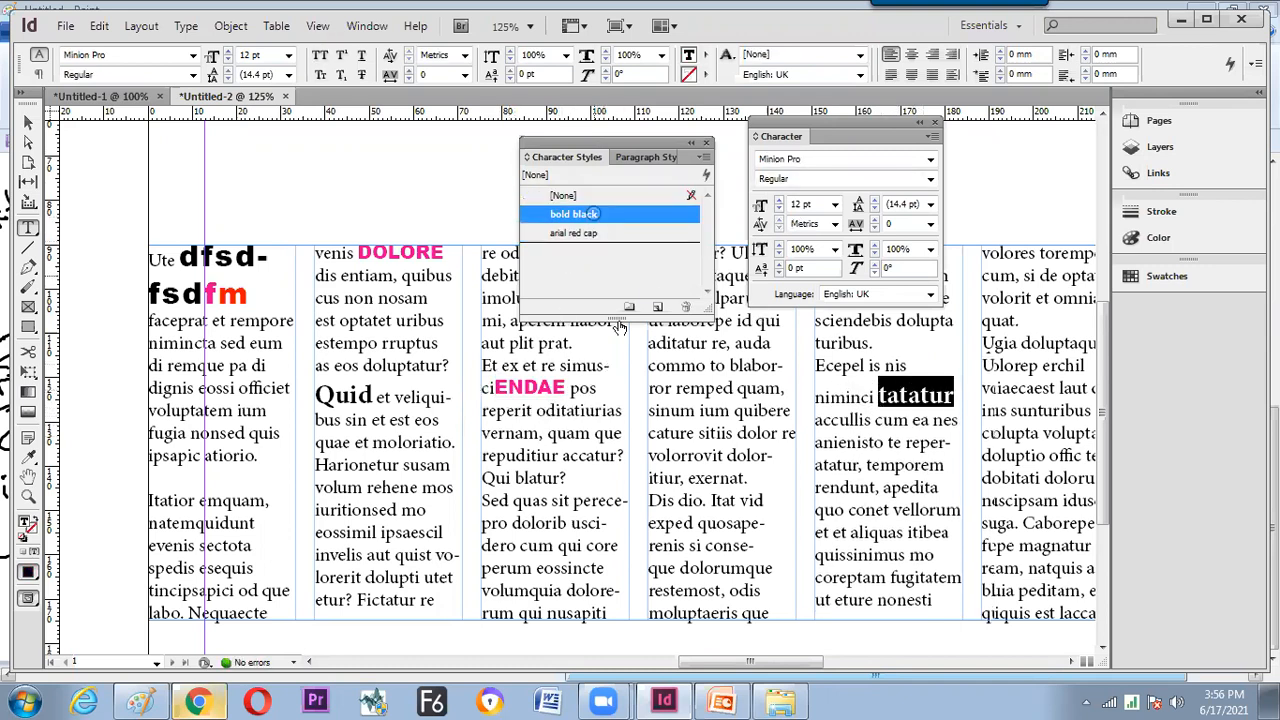
# Apply the "bold black" style to "emquam" in the first column and "arial red cap" to "blatur" in the third.
pyautogui.click(482, 540)
pyautogui.moveTo(200, 500); pyautogui.dragTo(265, 500)
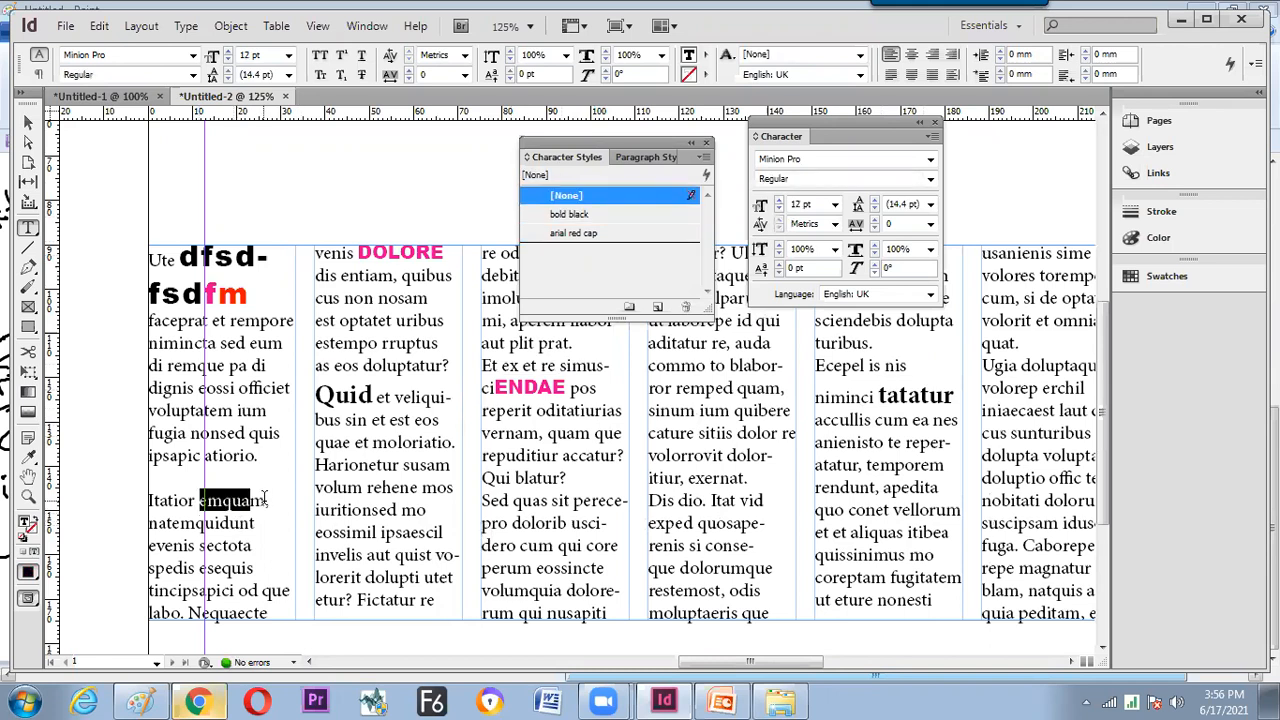
pyautogui.click(578, 214)
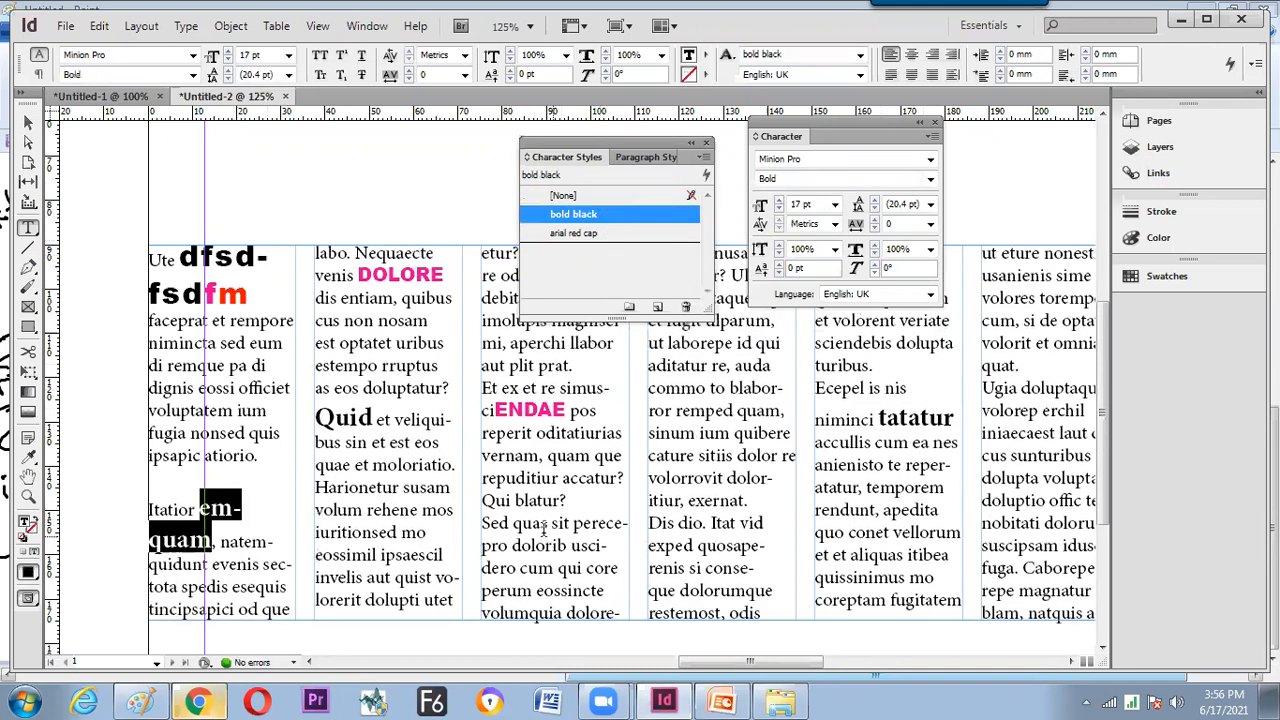
pyautogui.moveTo(516, 500); pyautogui.dragTo(562, 500)
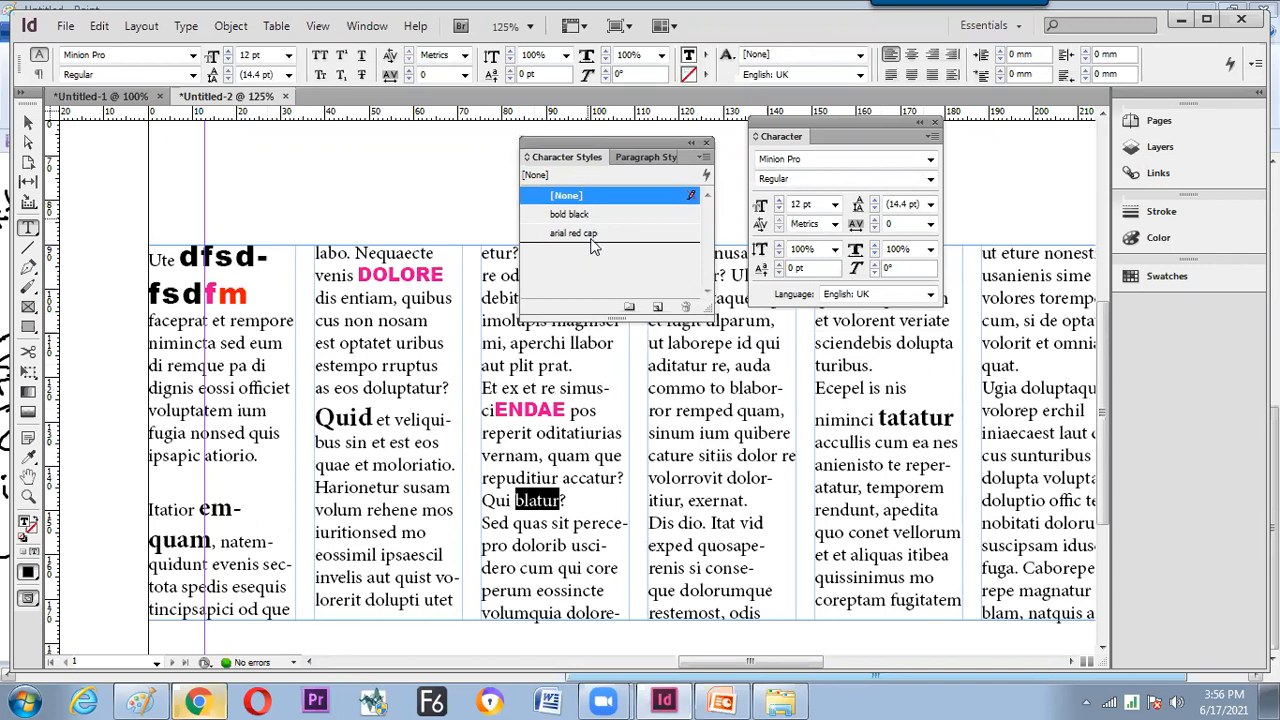
pyautogui.click(590, 233)
pyautogui.click(710, 562)
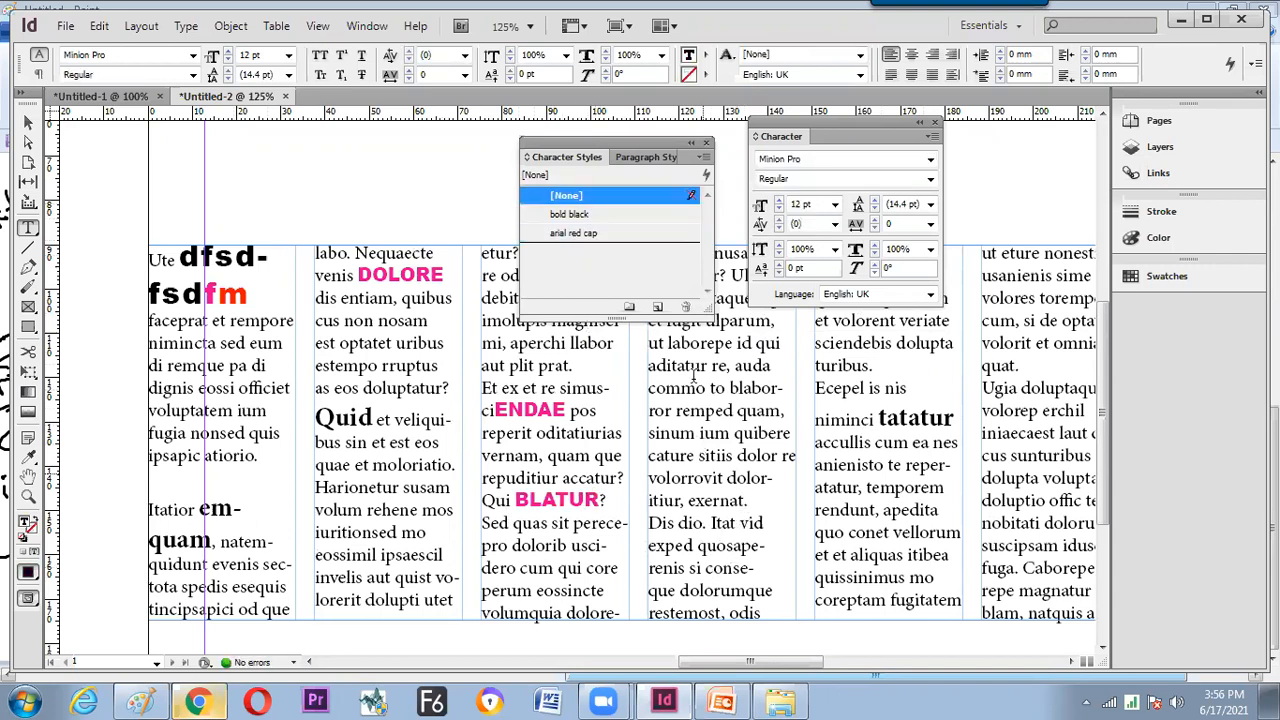
# Reposition the floating Character and Character Styles windows side by side without overlap, and leave text editing with the Selection tool, nothing selected.
pyautogui.moveTo(645, 160); pyautogui.dragTo(543, 158)
pyautogui.moveTo(917, 121); pyautogui.dragTo(1030, 111)
pyautogui.moveTo(566, 148); pyautogui.dragTo(746, 140)
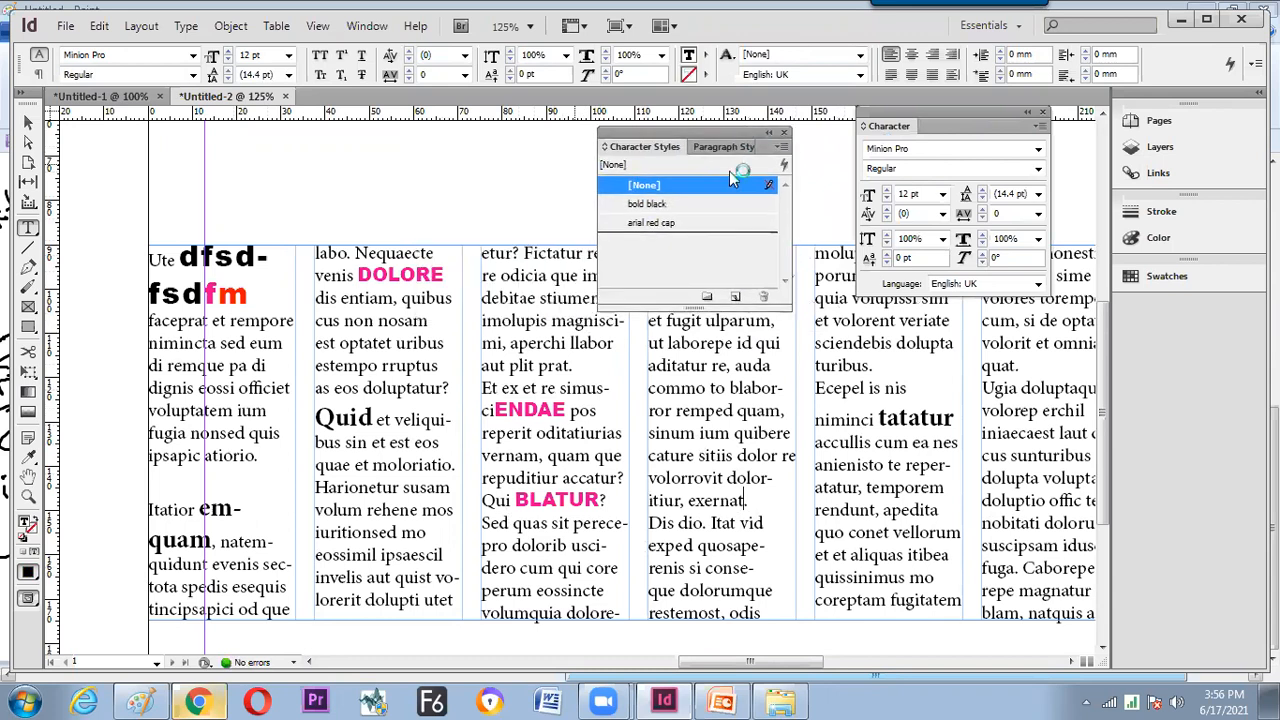
pyautogui.click(27, 122)
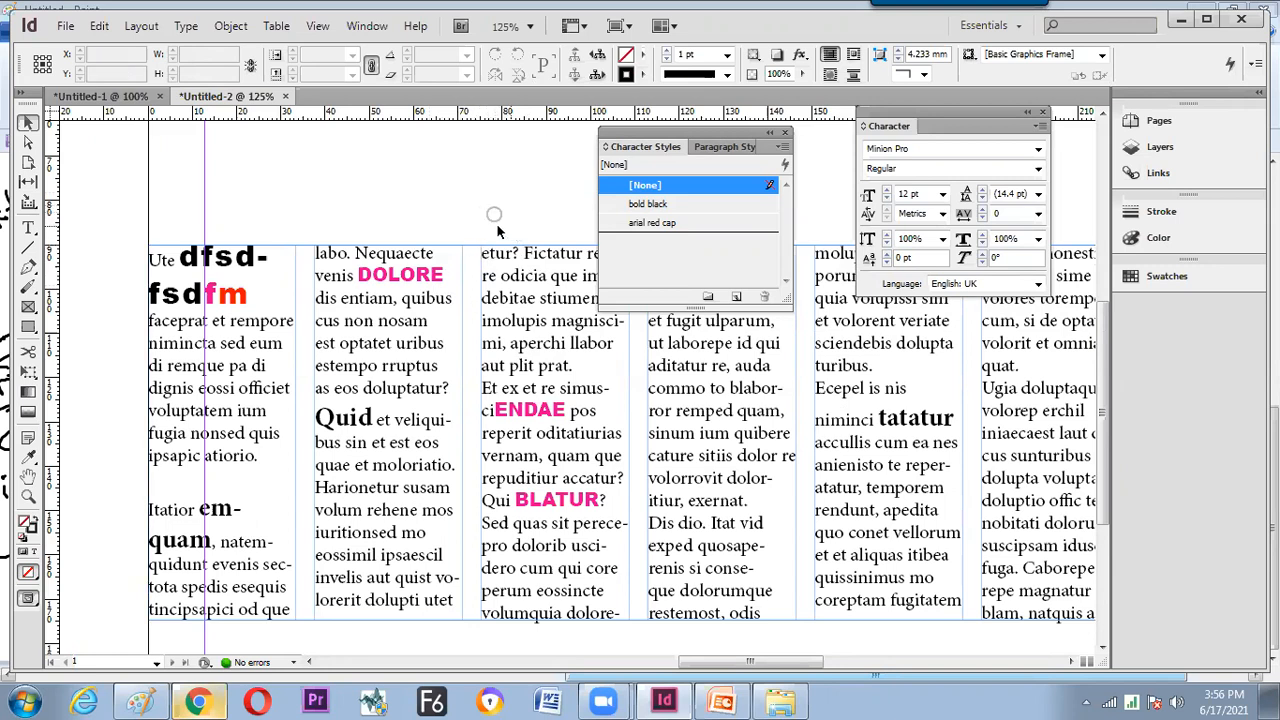
pyautogui.click(669, 255)
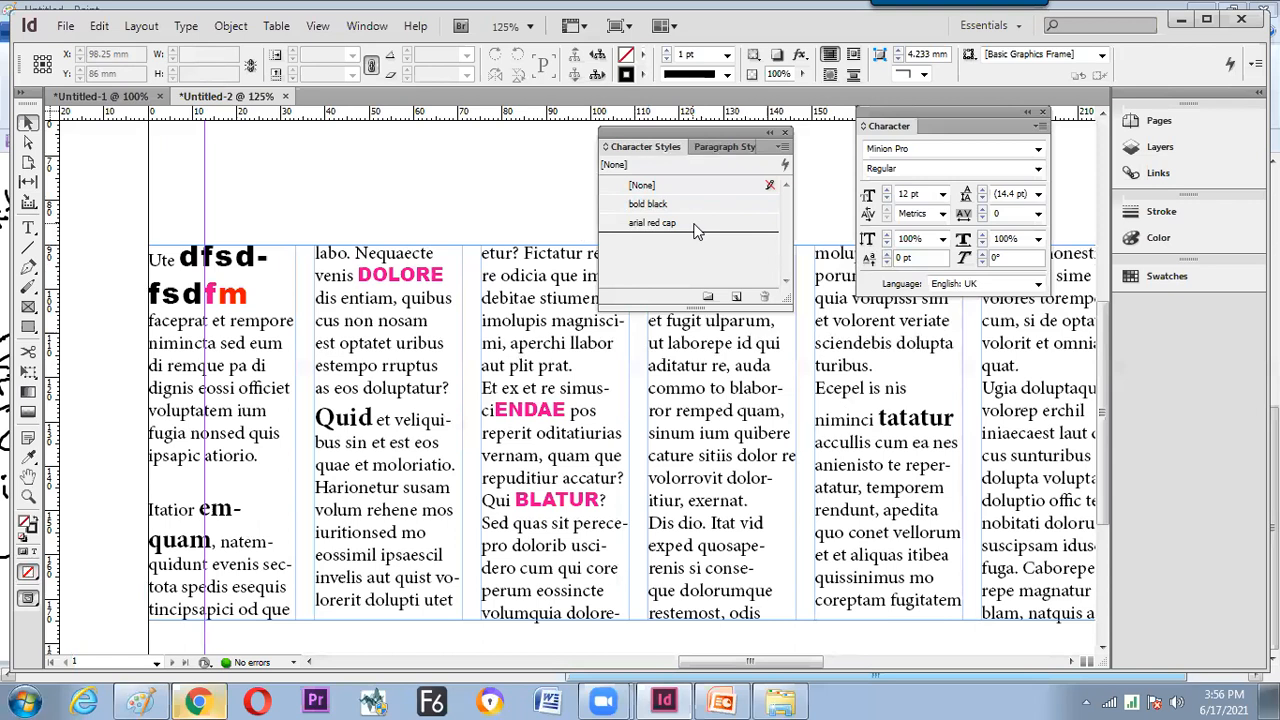
# Change the character color of the "arial red cap" style to cyan, C=100 M=0 Y=0 K=0.
pyautogui.doubleClick(698, 228)
pyautogui.click(610, 201)
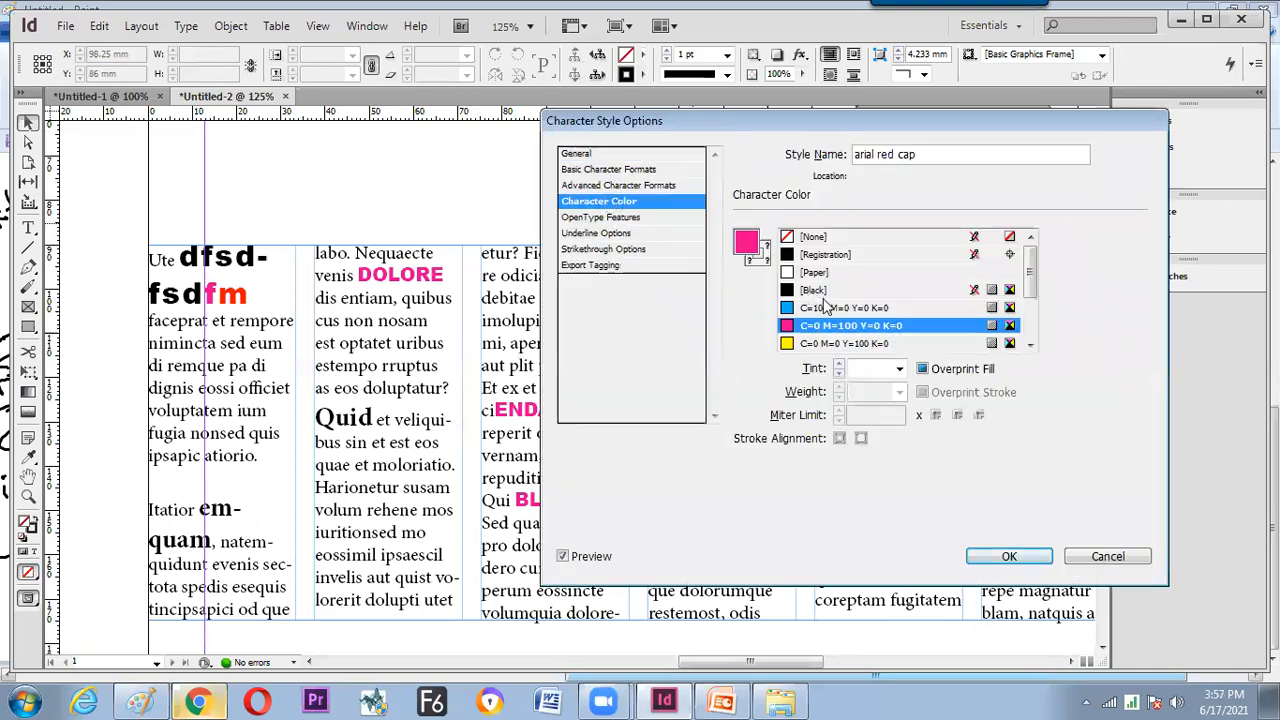
pyautogui.click(833, 309)
pyautogui.click(1009, 556)
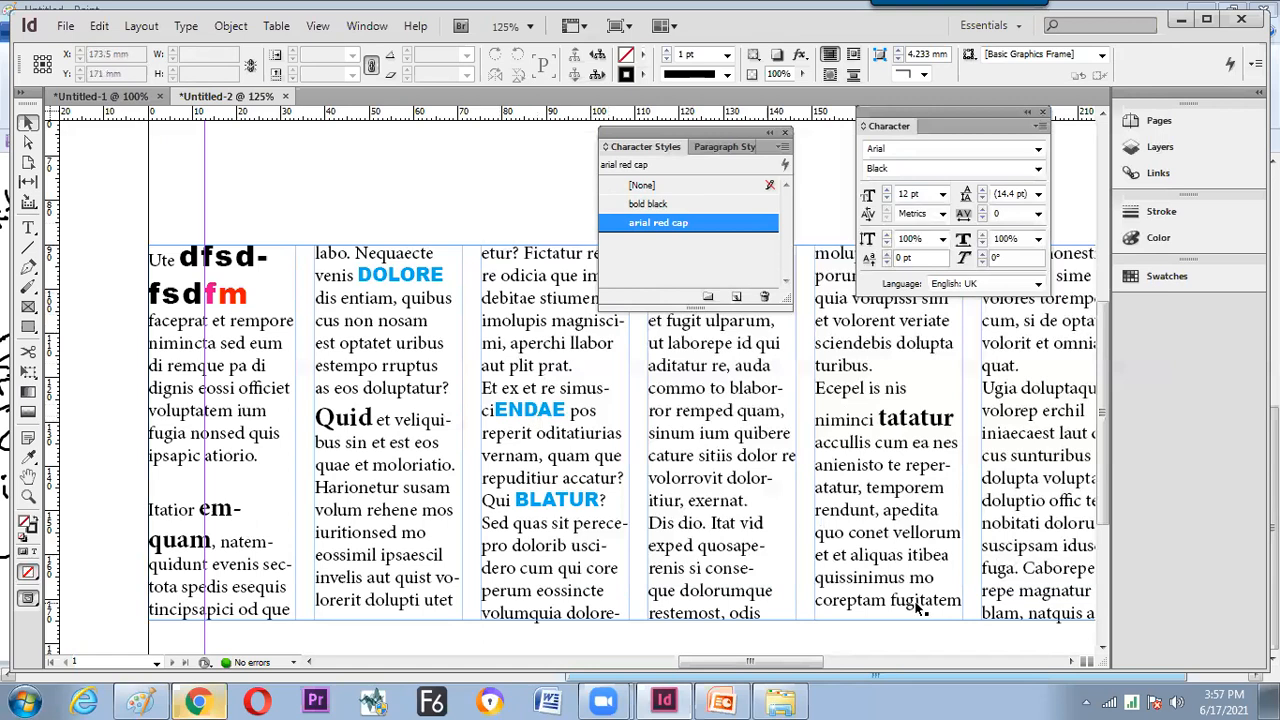
pyautogui.hotkey('ctrl', 'n')
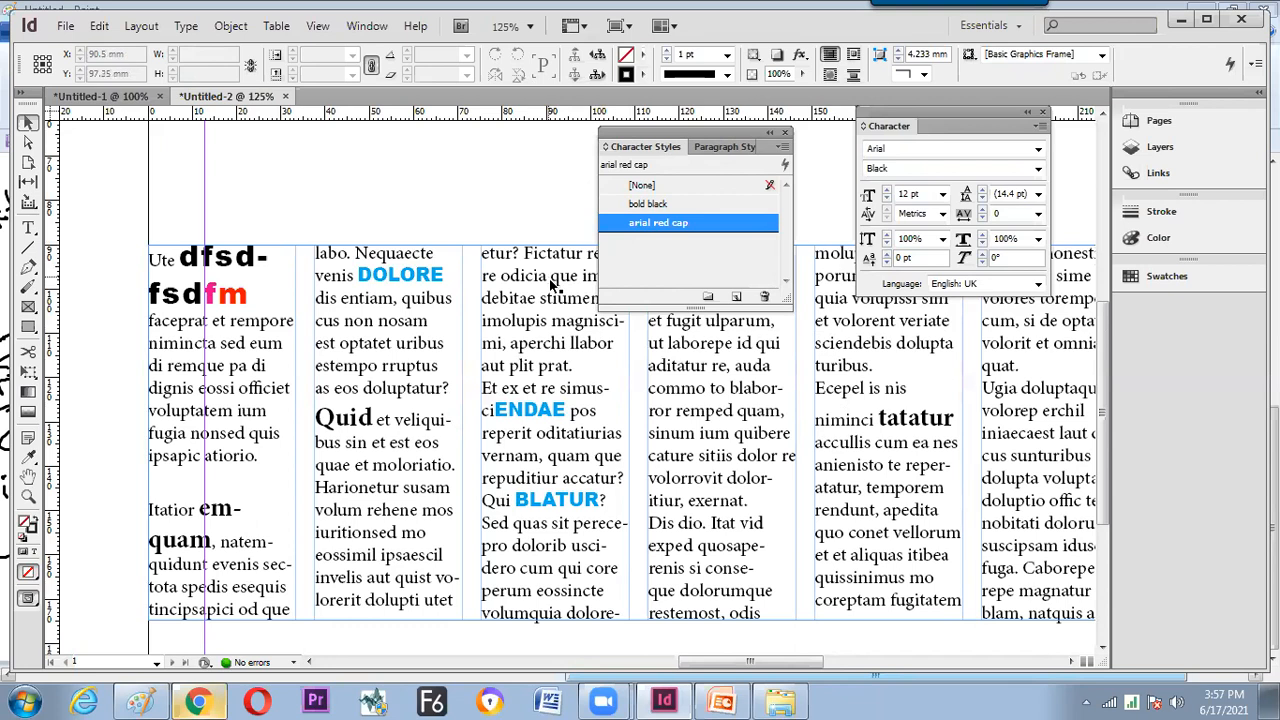
# Switch to Paint and review the handwritten notes from the Text Tool section through overflow text to the text properties diagram.
pyautogui.click(140, 702)
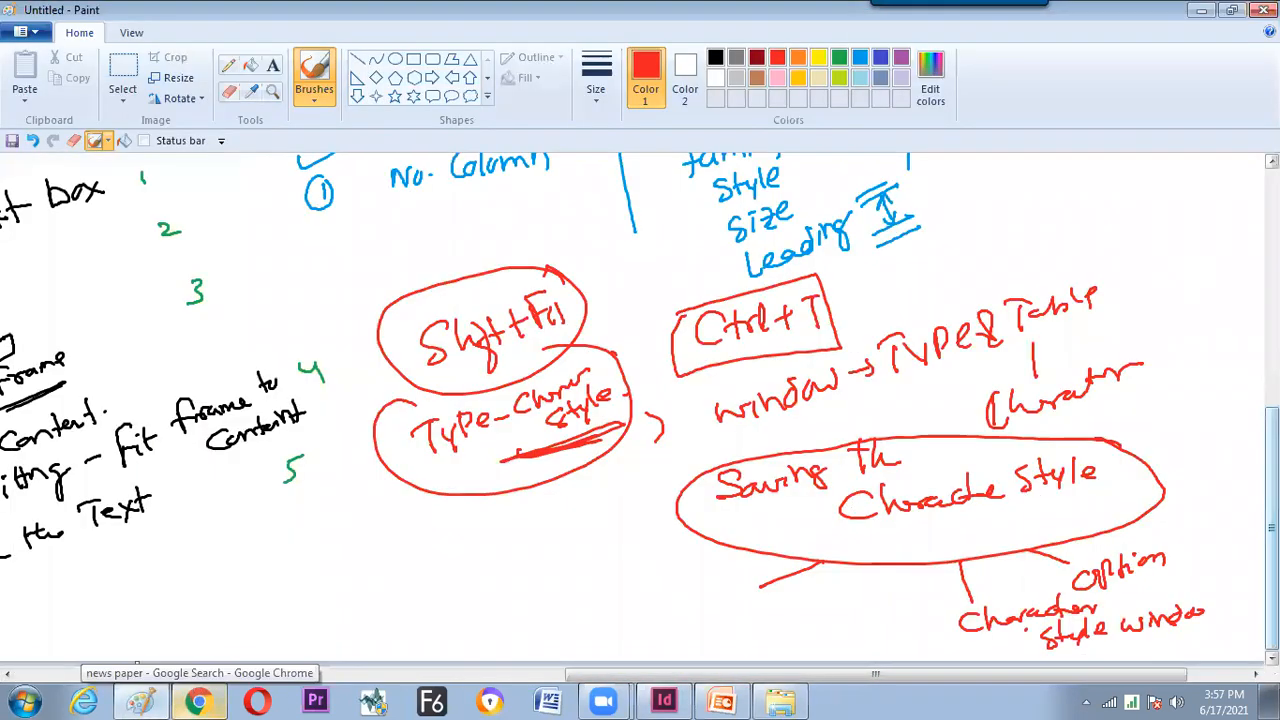
pyautogui.scroll(5, 1213, 204)
pyautogui.scroll(2, 1209, 197)
pyautogui.moveTo(747, 674); pyautogui.dragTo(212, 712)
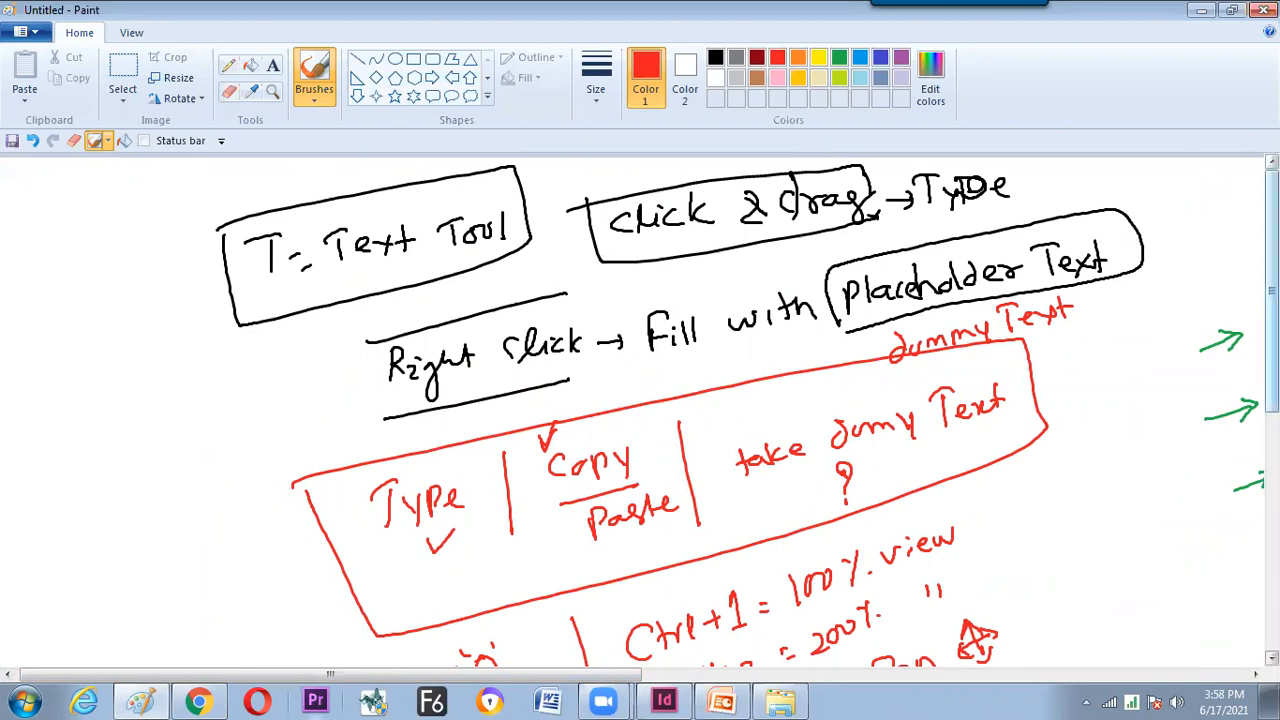
pyautogui.scroll(-3, 1240, 380)
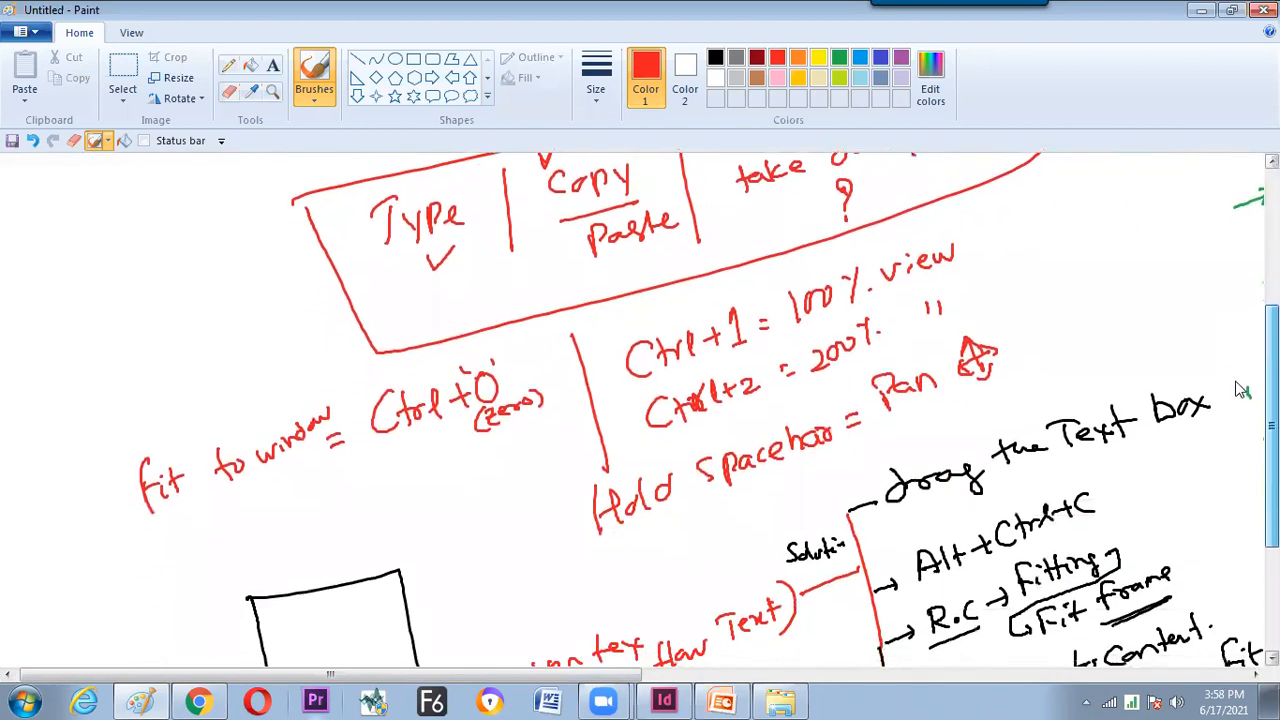
pyautogui.scroll(-1, 1240, 388)
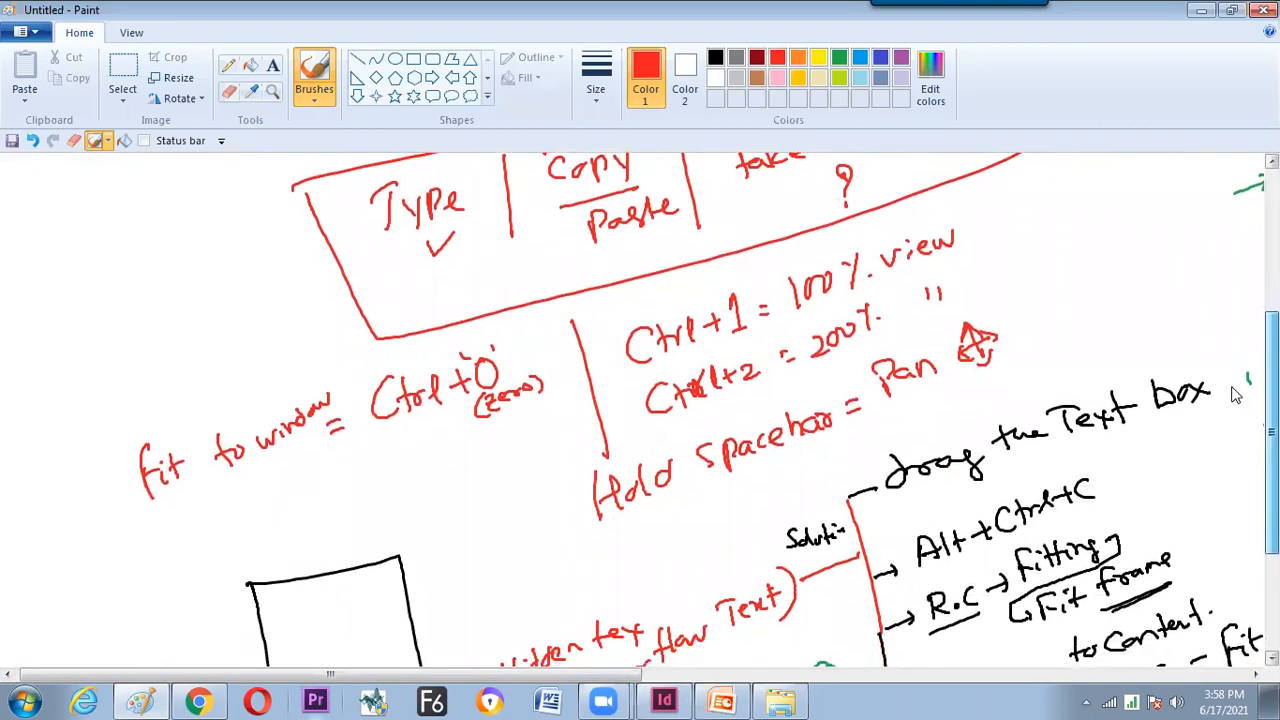
pyautogui.scroll(-2, 1235, 395)
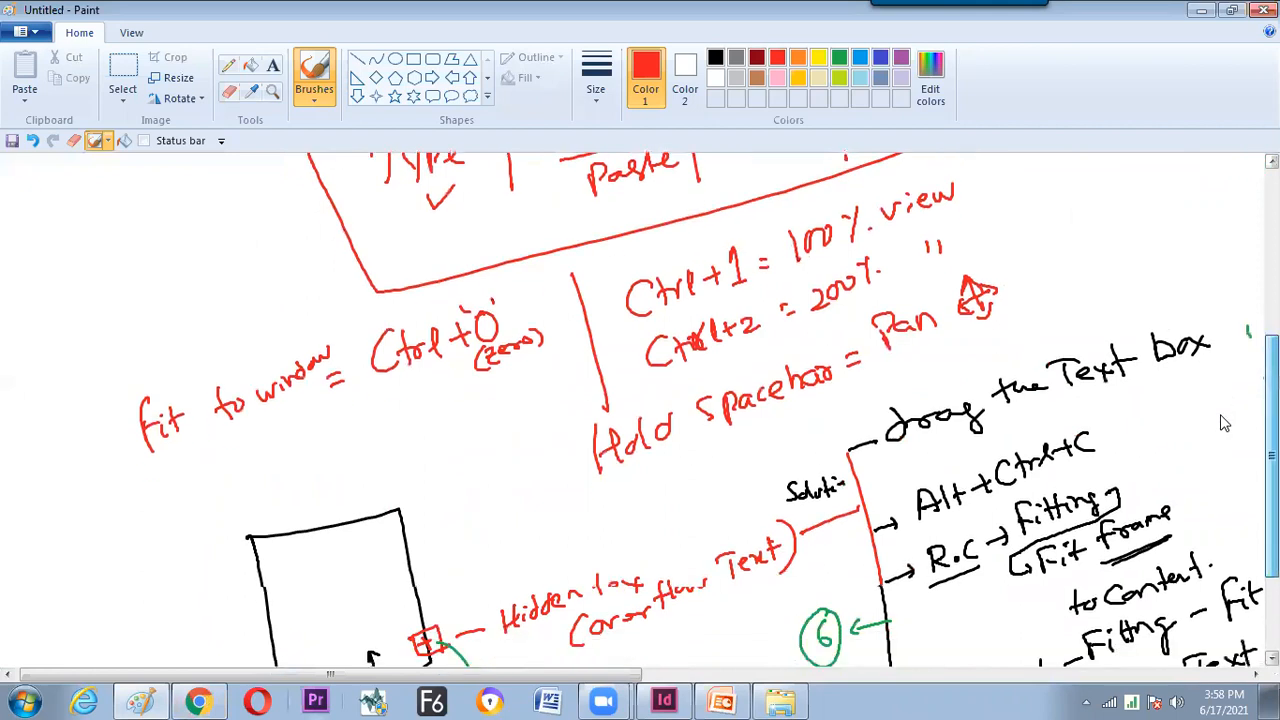
pyautogui.scroll(-1, 1214, 503)
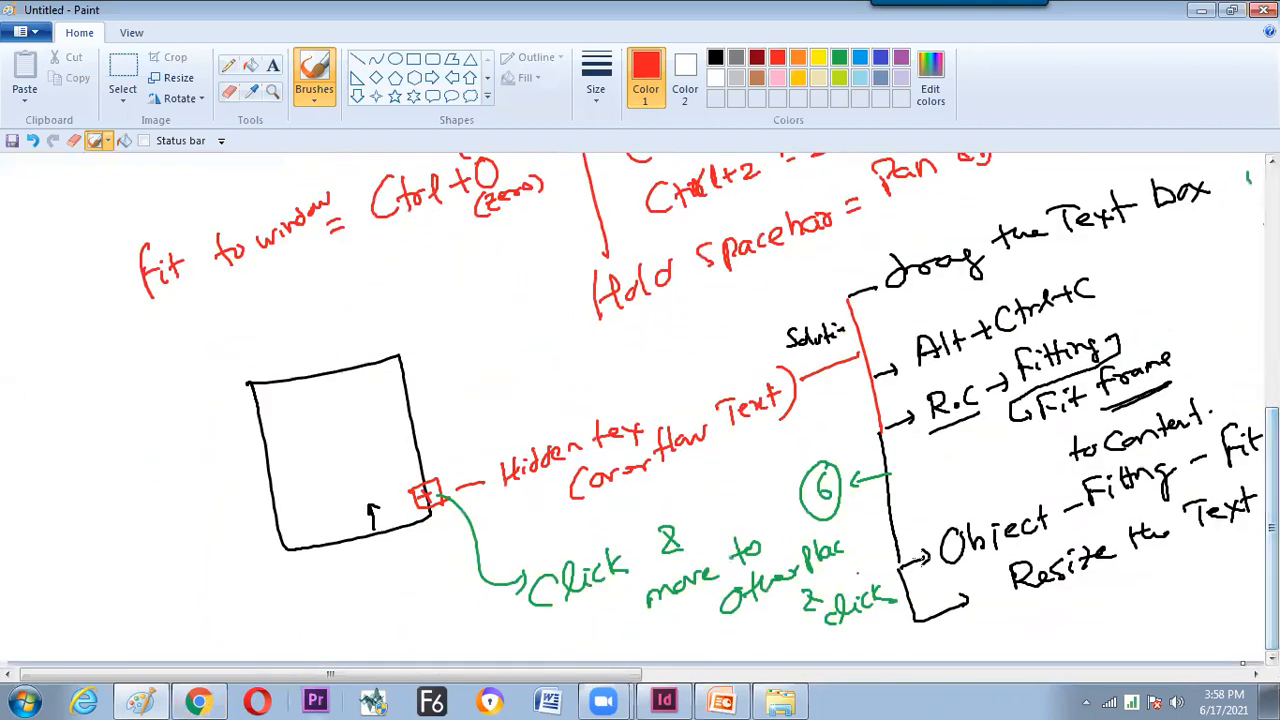
pyautogui.moveTo(634, 675); pyautogui.dragTo(730, 678)
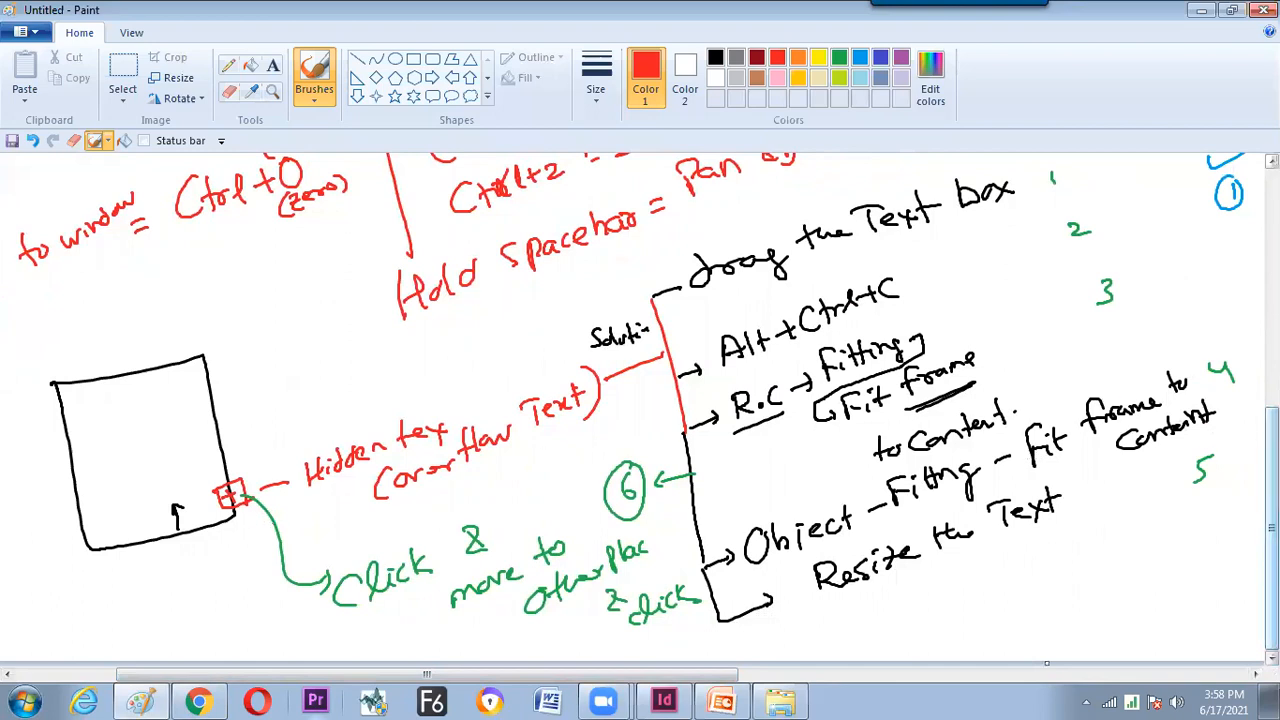
pyautogui.moveTo(714, 676); pyautogui.dragTo(858, 683)
pyautogui.moveTo(1272, 528); pyautogui.dragTo(1272, 308)
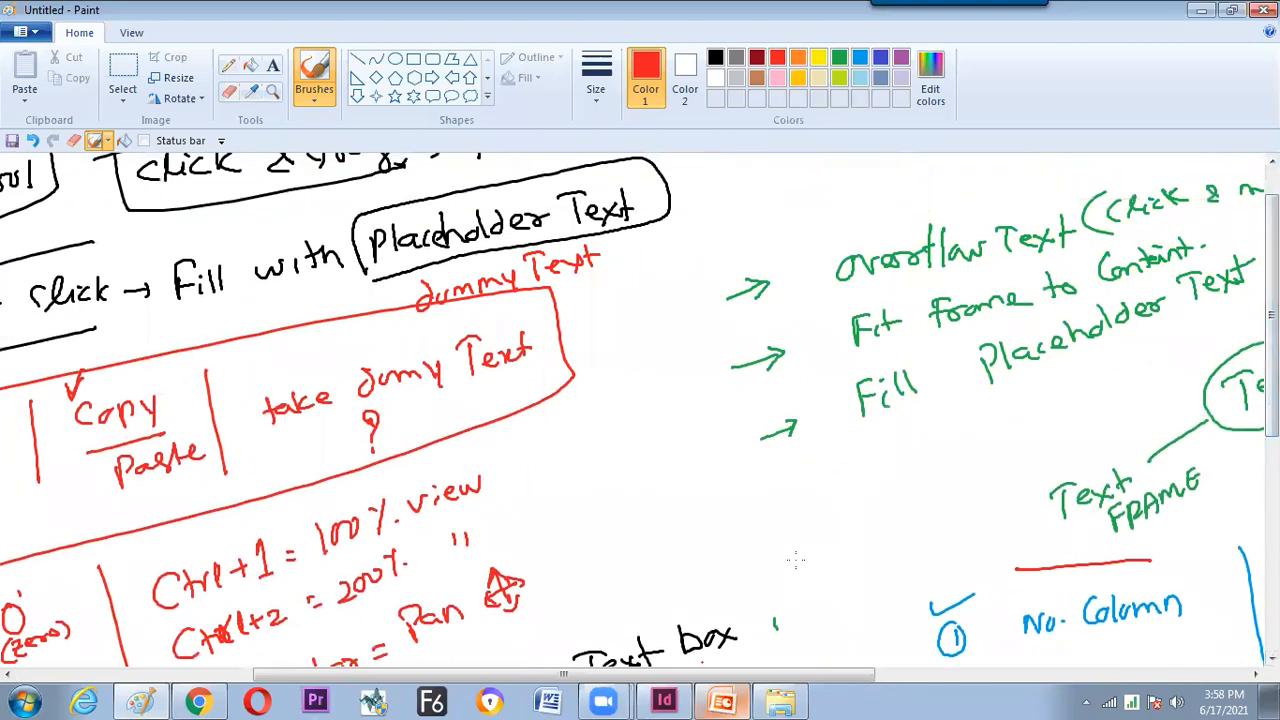
pyautogui.moveTo(706, 674); pyautogui.dragTo(938, 674)
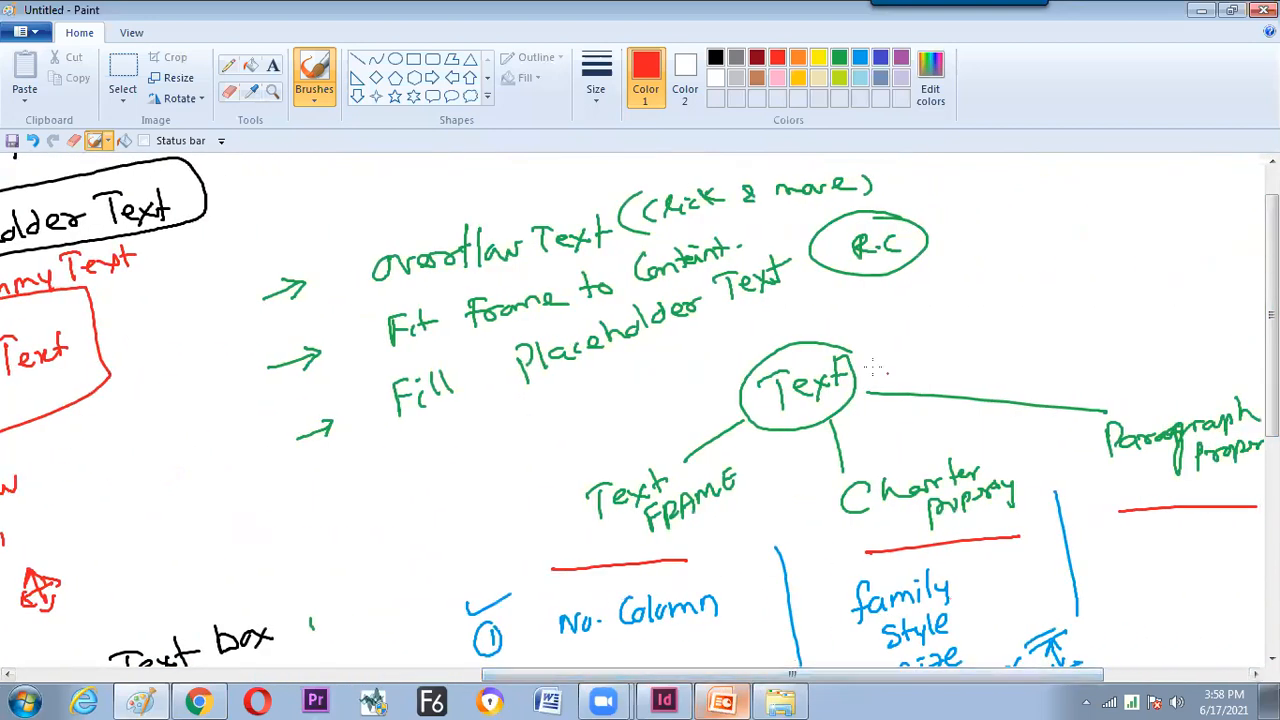
# Circle the text frame, character property and paragraph property headings in red, tick the text frame one, and circle "No. Column" below it.
pyautogui.moveTo(752, 462)
pyautogui.mouseDown()
pyautogui.moveTo(570, 490)
pyautogui.moveTo(716, 542)
pyautogui.moveTo(755, 478)
pyautogui.mouseUp()
pyautogui.moveTo(970, 430)
pyautogui.mouseDown()
pyautogui.moveTo(827, 491)
pyautogui.moveTo(851, 548)
pyautogui.moveTo(1008, 524)
pyautogui.moveTo(1022, 465)
pyautogui.moveTo(912, 442)
pyautogui.mouseUp()
pyautogui.moveTo(1165, 388)
pyautogui.mouseDown()
pyautogui.moveTo(1140, 498)
pyautogui.moveTo(1262, 404)
pyautogui.moveTo(1135, 378)
pyautogui.mouseUp()
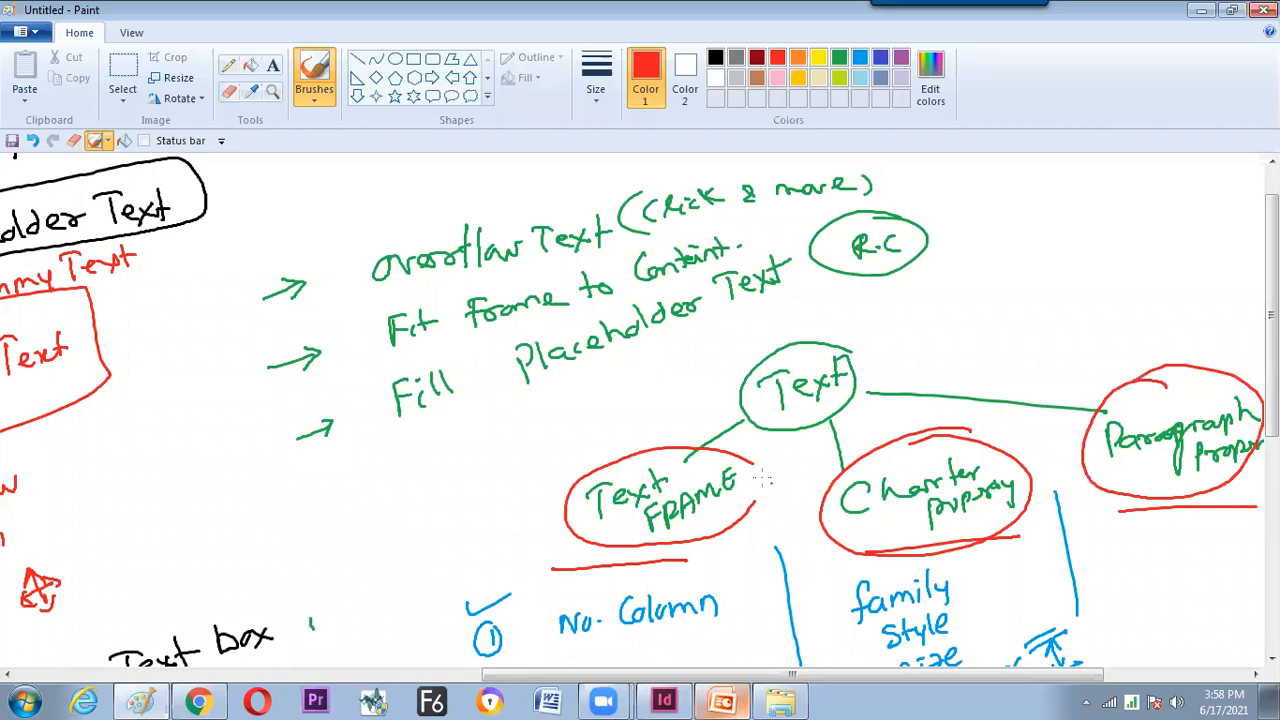
pyautogui.moveTo(648, 432); pyautogui.dragTo(679, 401)
pyautogui.moveTo(1272, 315); pyautogui.dragTo(1272, 391)
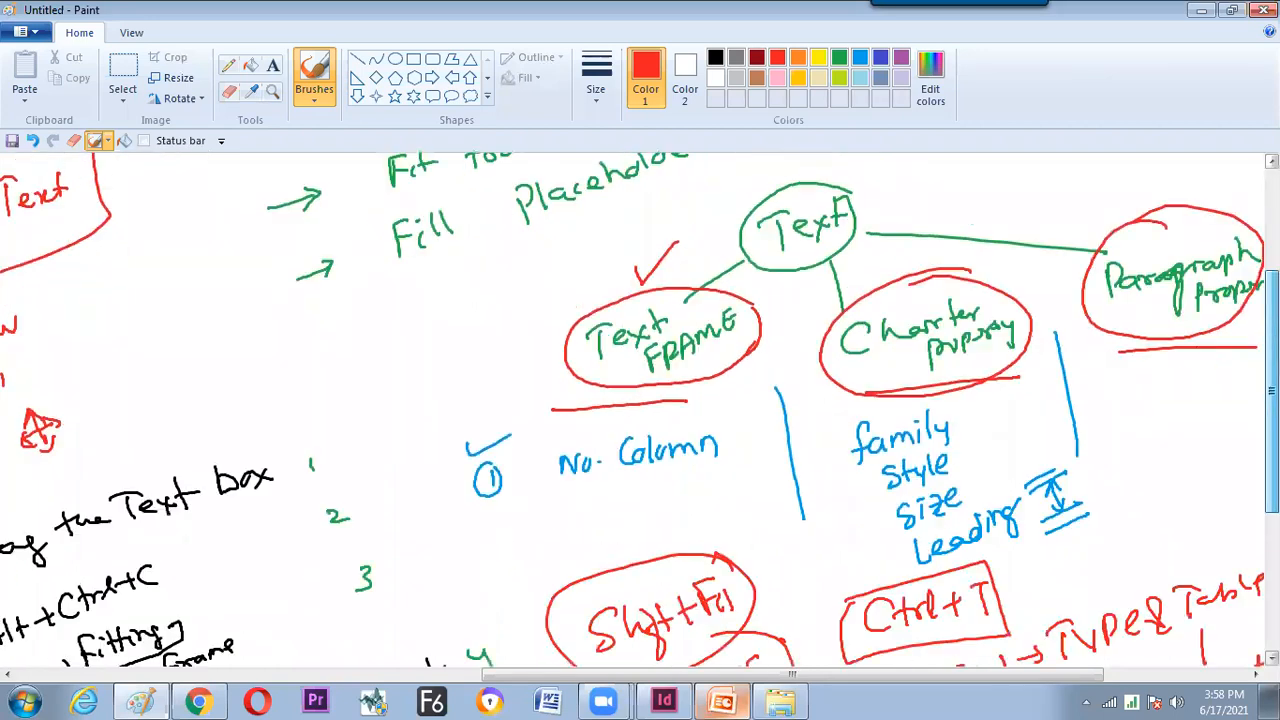
pyautogui.moveTo(571, 510)
pyautogui.mouseDown()
pyautogui.moveTo(725, 485)
pyautogui.moveTo(764, 439)
pyautogui.moveTo(515, 418)
pyautogui.moveTo(450, 458)
pyautogui.moveTo(475, 509)
pyautogui.moveTo(582, 507)
pyautogui.mouseUp()
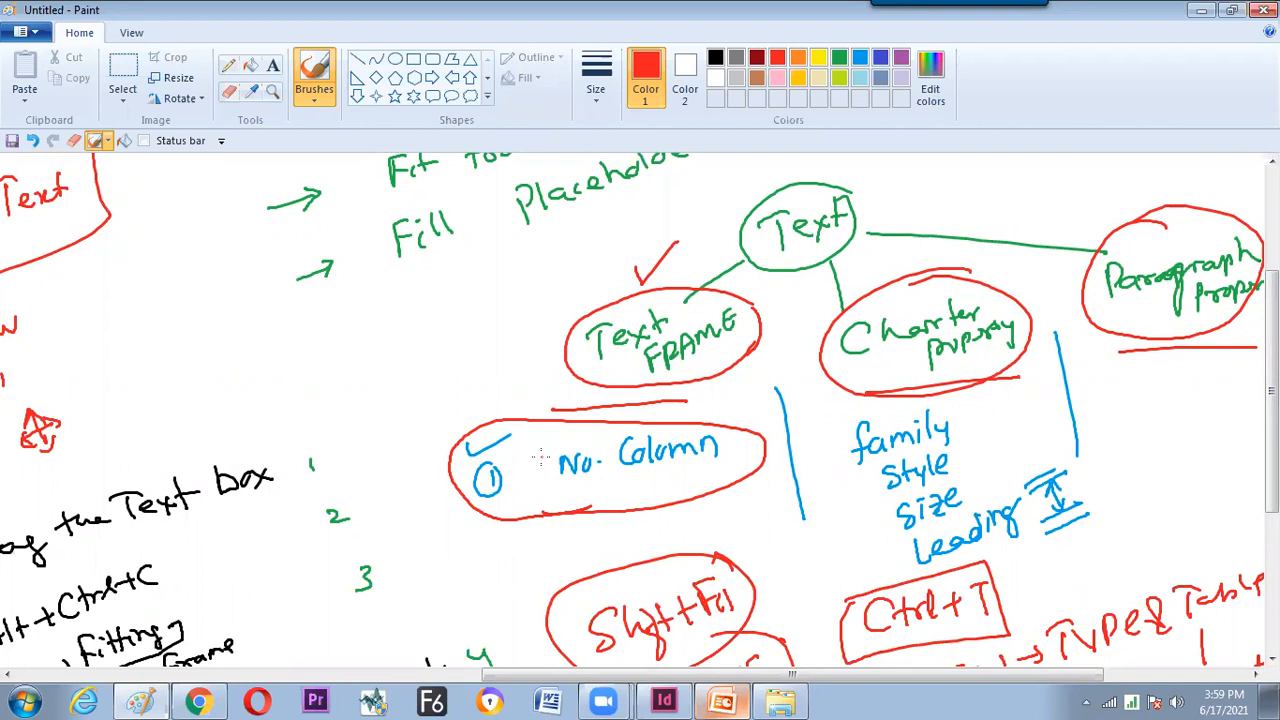
# Examine the newspaper front page in Chrome against the character property and character style notes in Paint.
pyautogui.click(216, 700)
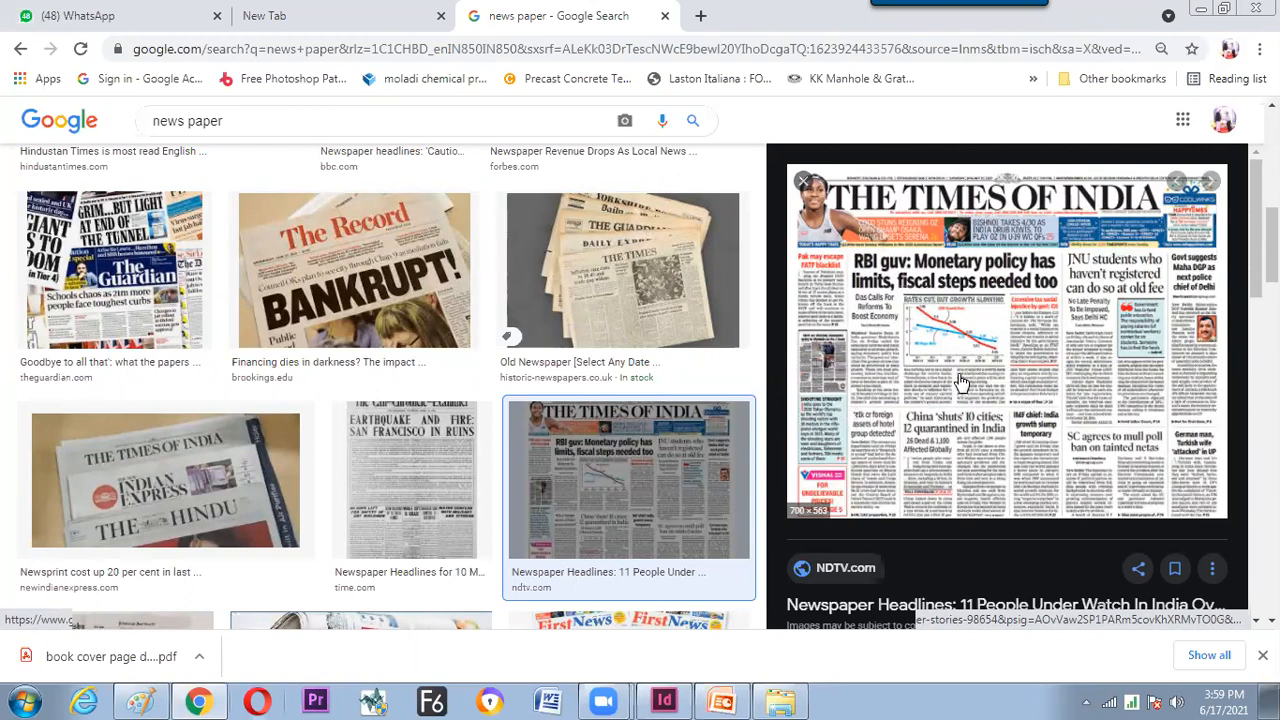
pyautogui.hotkey('alt', 'Tab')
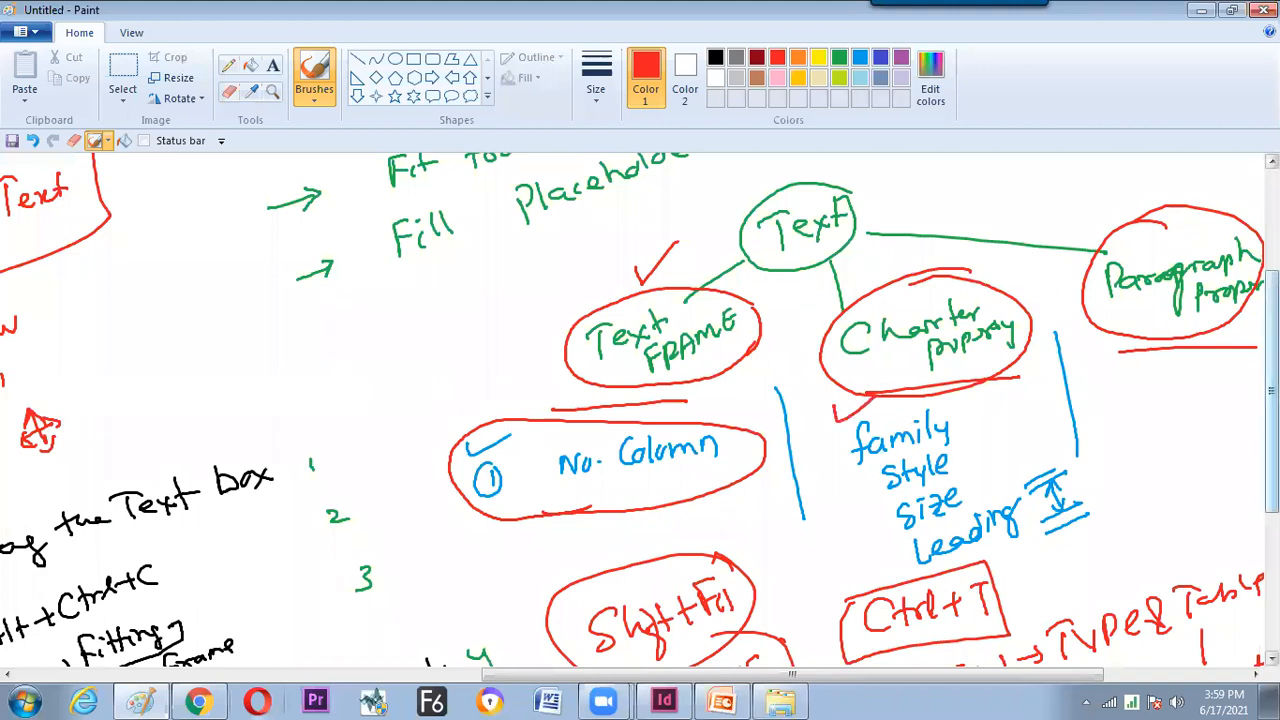
pyautogui.scroll(-4, 1272, 400)
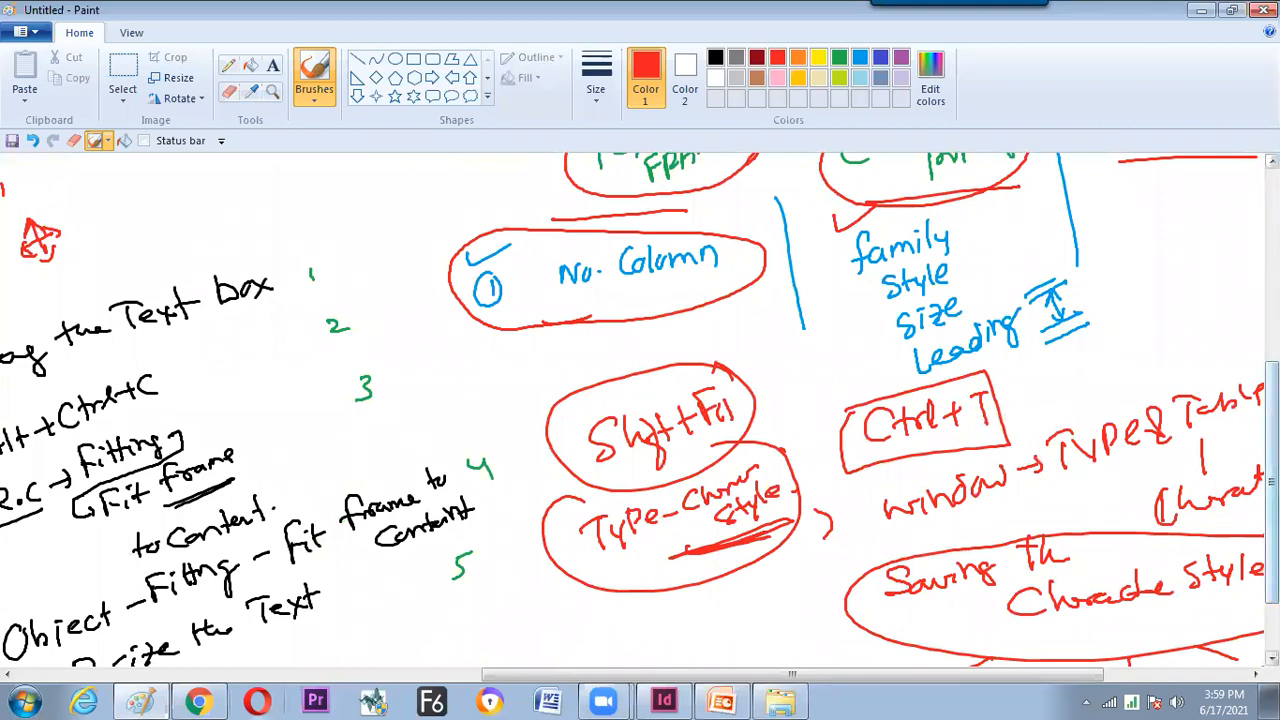
pyautogui.scroll(-2, 1060, 405)
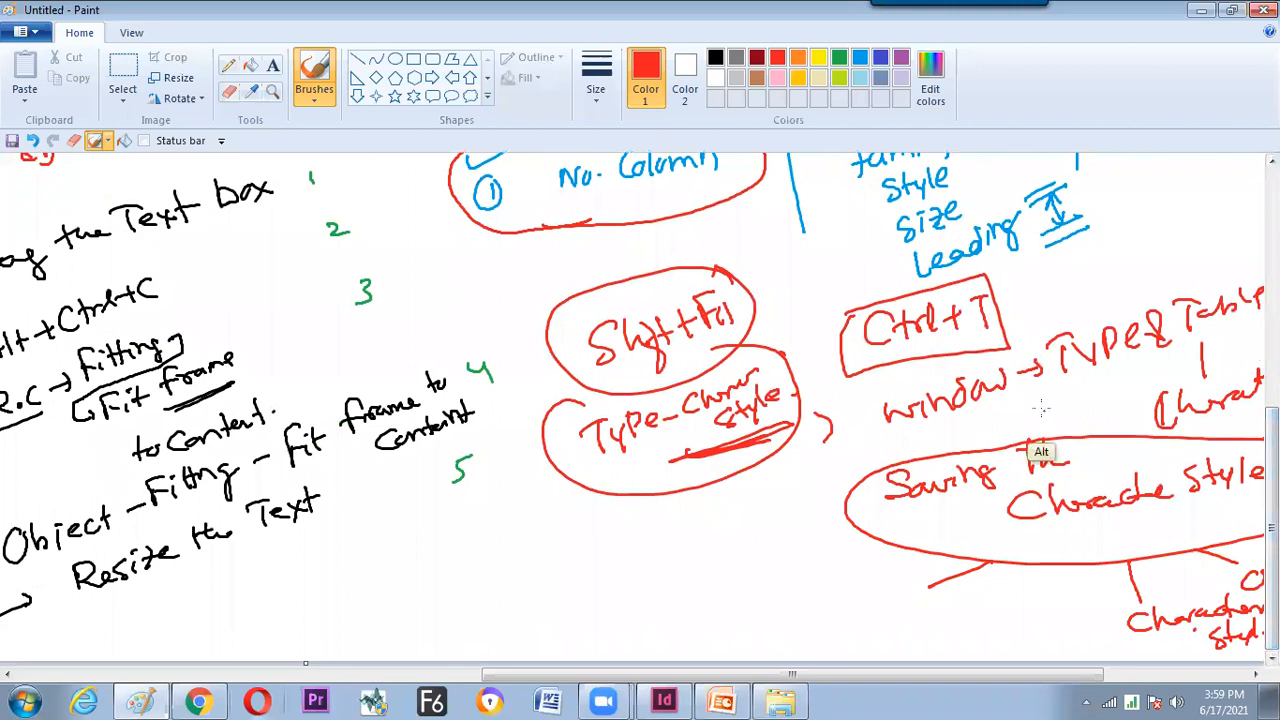
pyautogui.hotkey('alt', 'Tab')
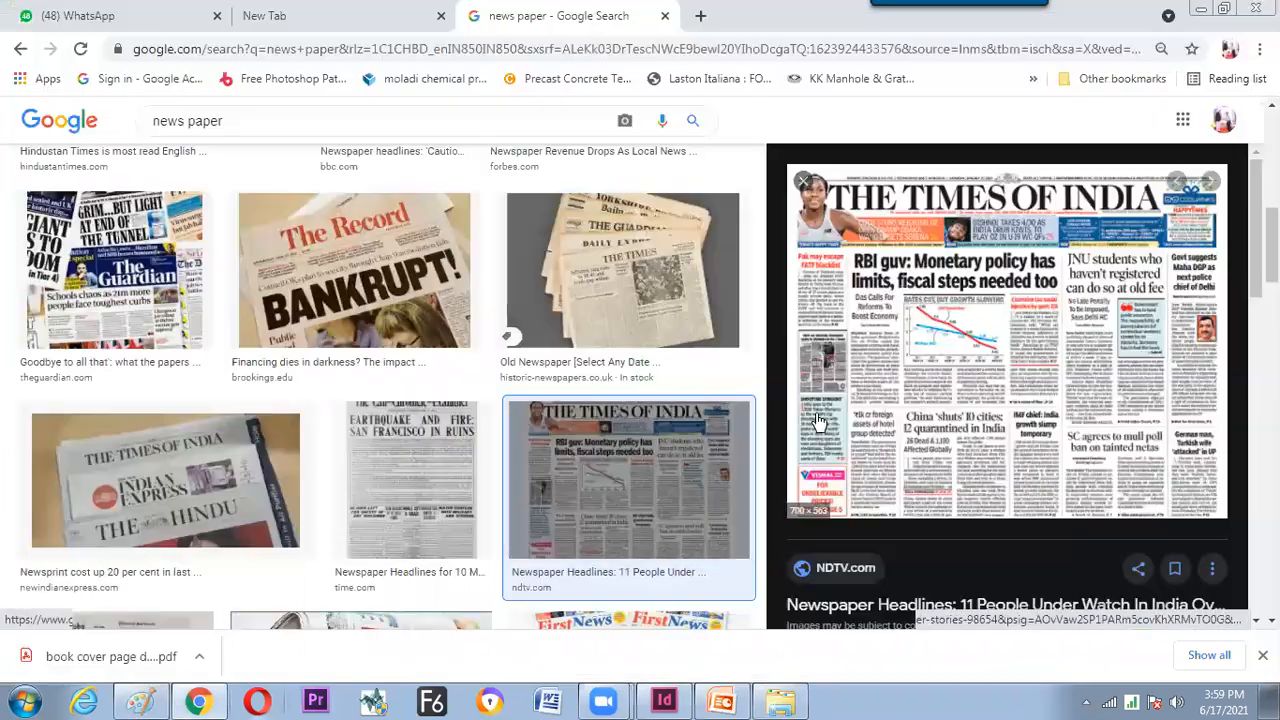
# Return to InDesign, look up the Character Styles command and its shortcut, and clear the style selection.
pyautogui.click(663, 701)
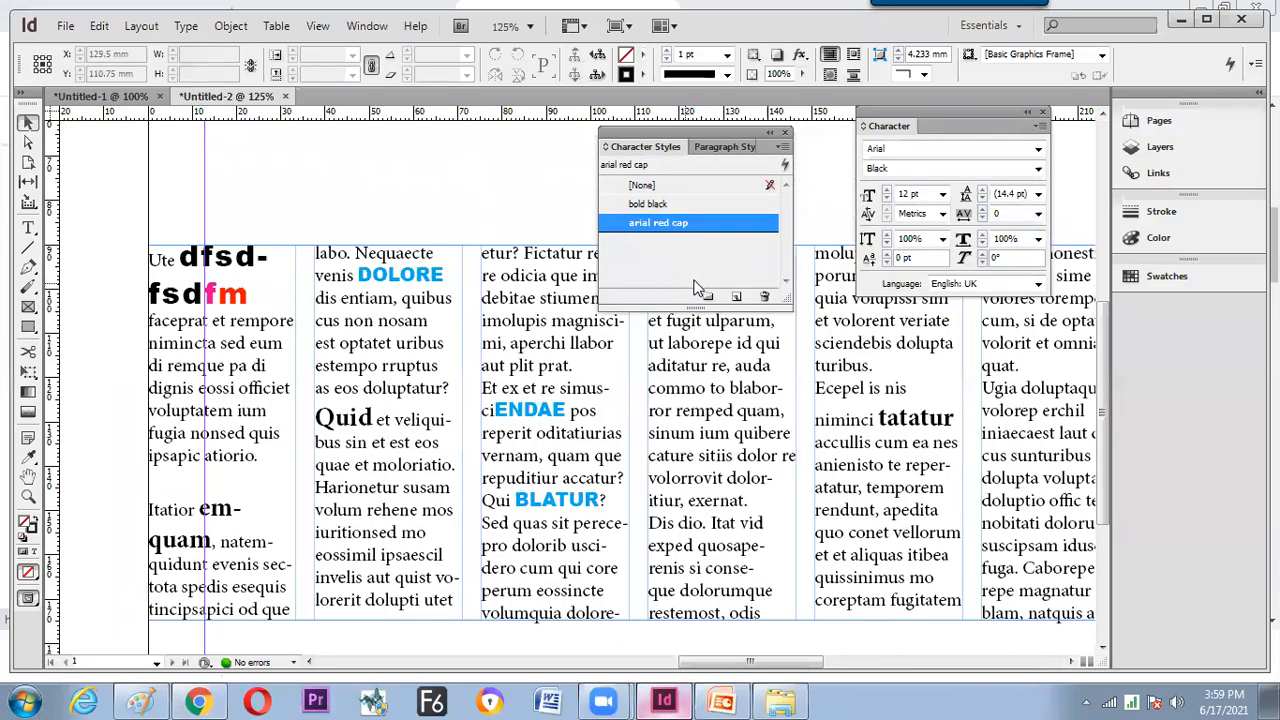
pyautogui.click(366, 26)
pyautogui.click(276, 26)
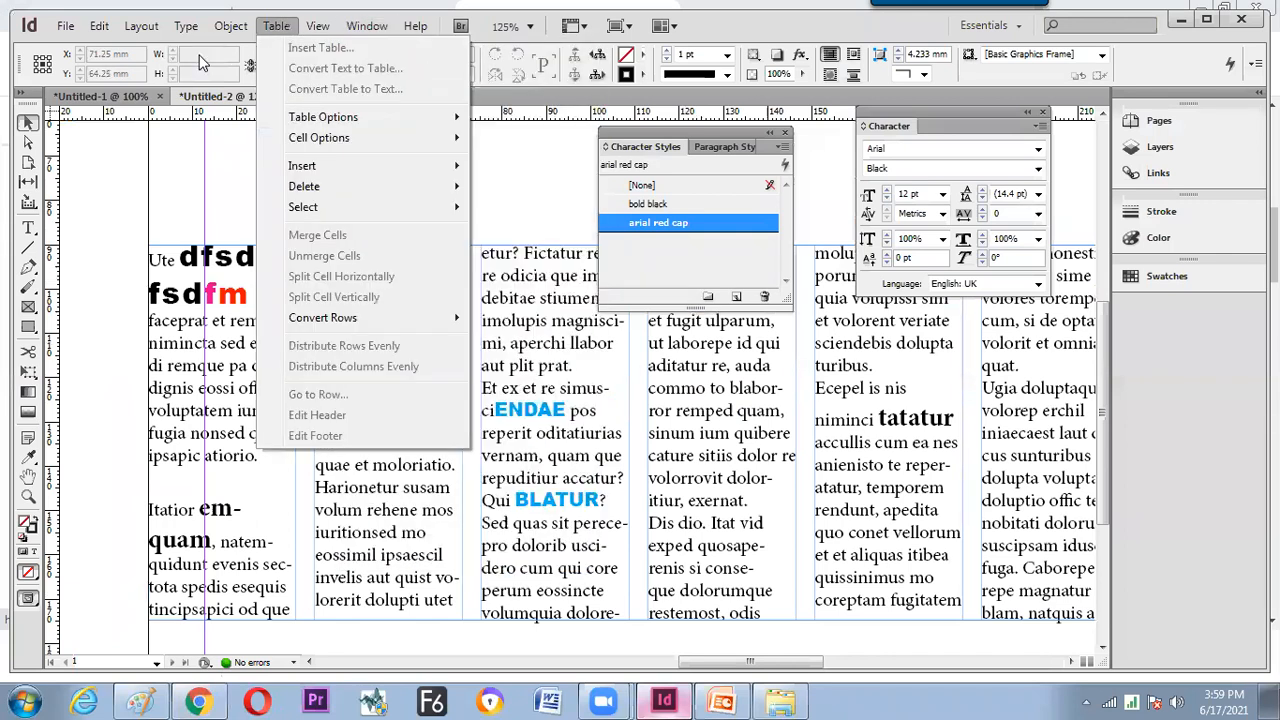
pyautogui.moveTo(186, 26)
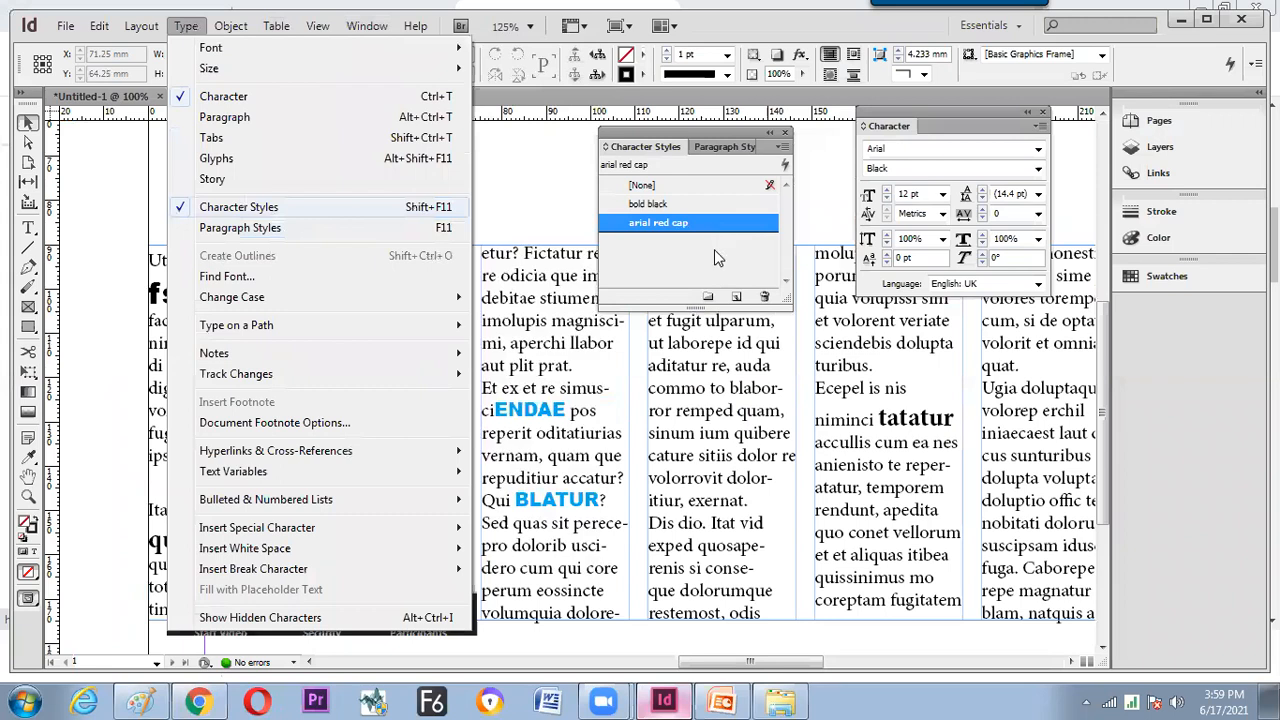
pyautogui.click(684, 244)
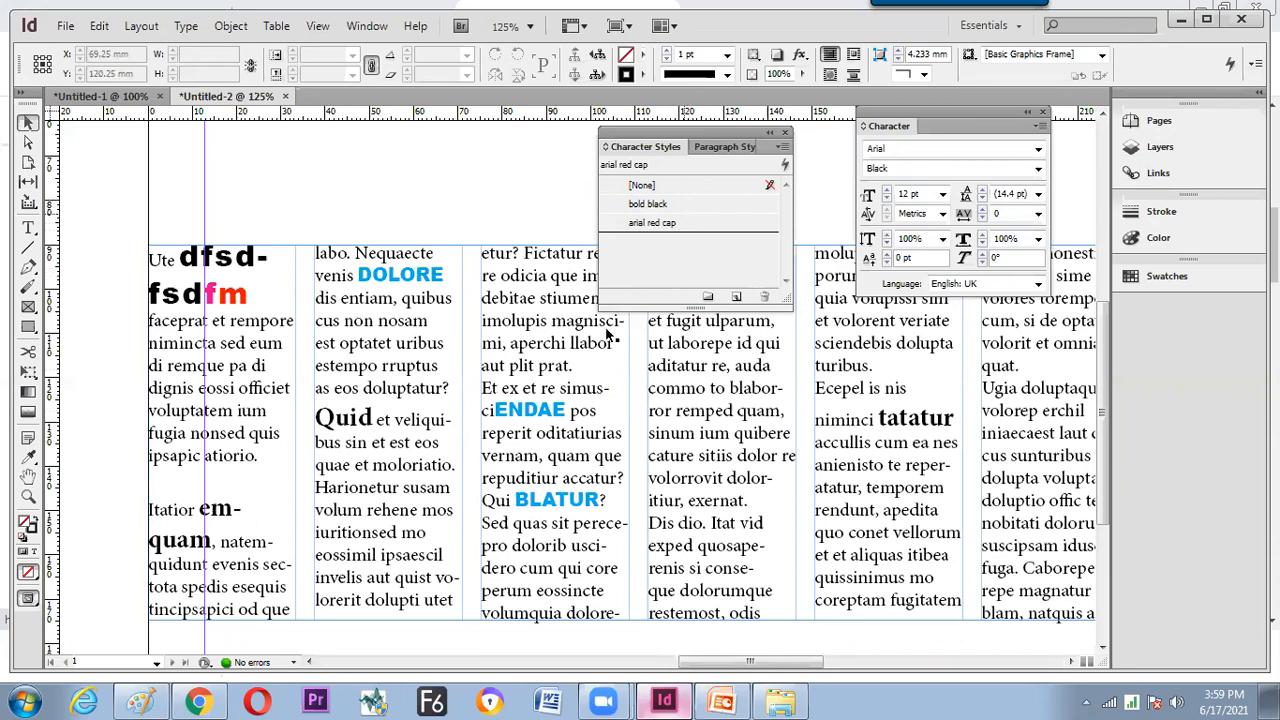
# Change the character color of the "bold black" style to magenta, C=0 M=100 Y=0 K=0.
pyautogui.doubleClick(688, 204)
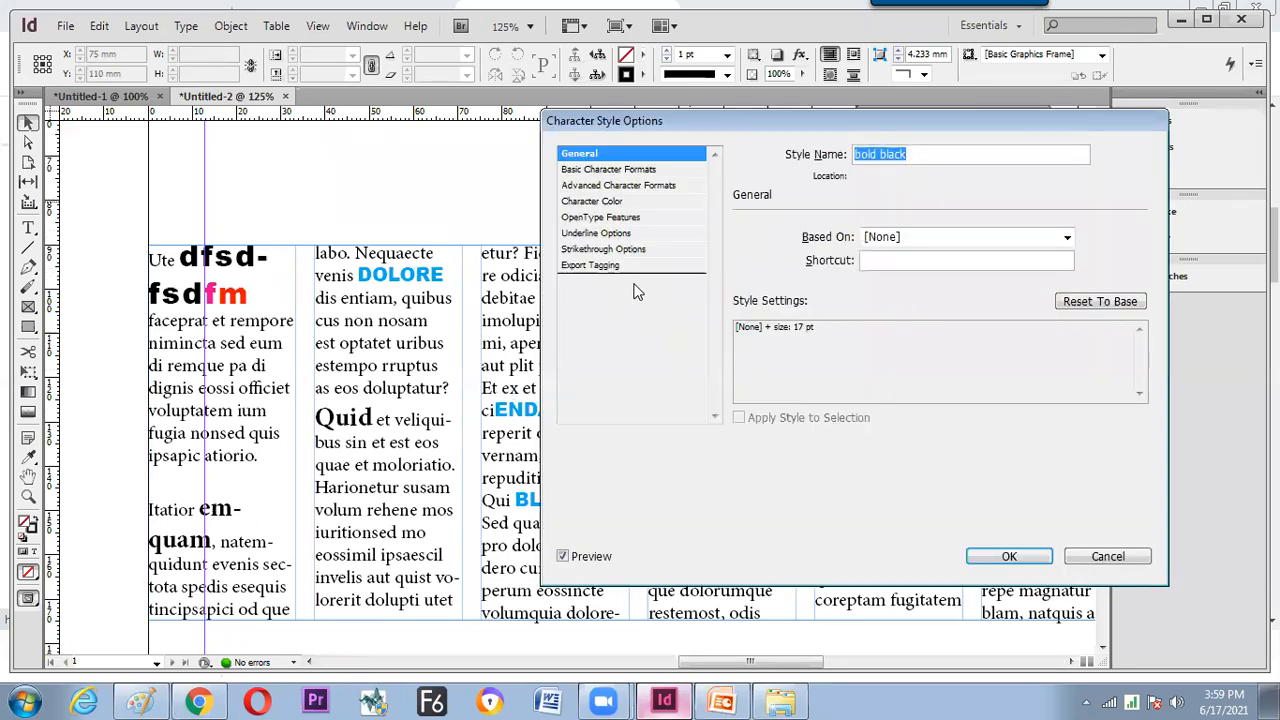
pyautogui.click(626, 204)
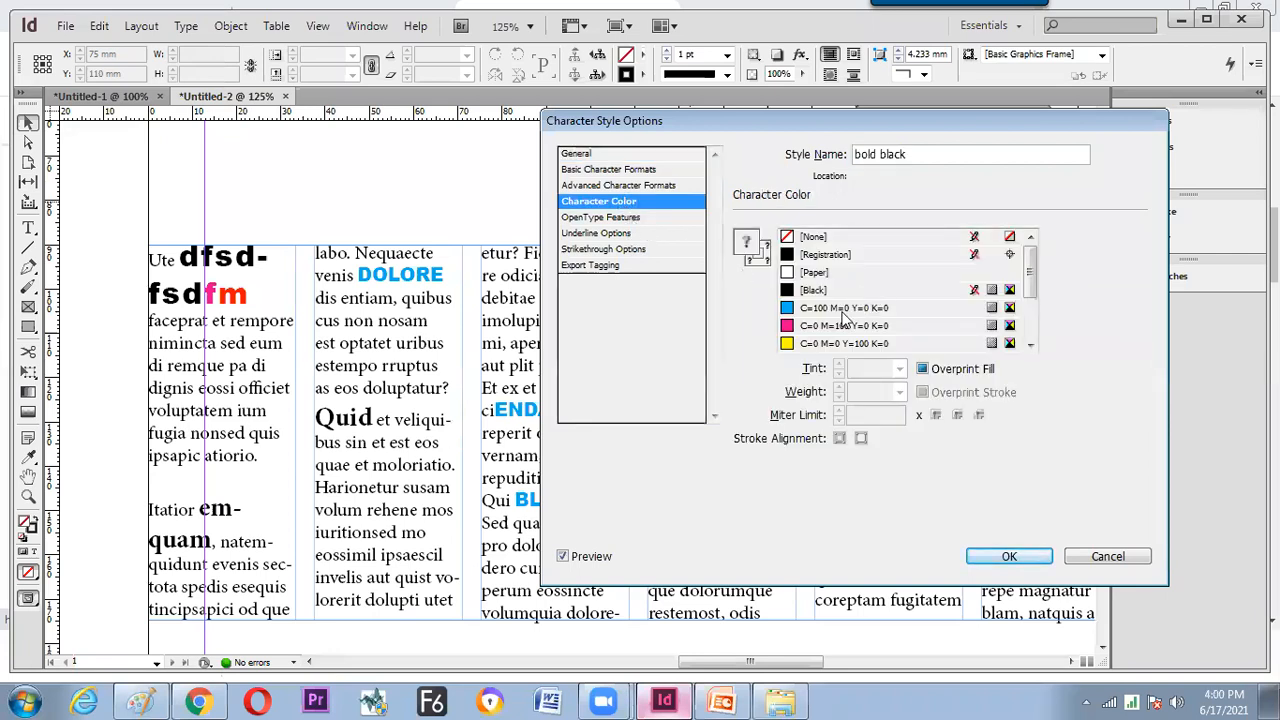
pyautogui.click(1006, 556)
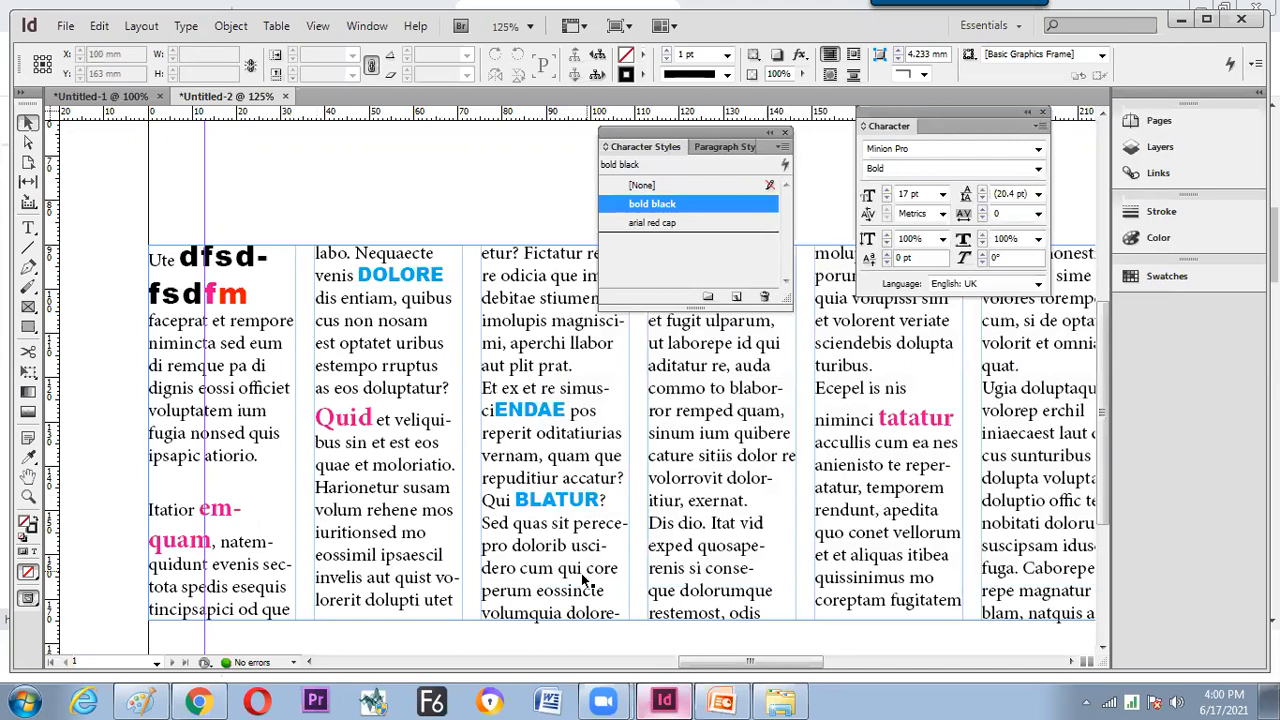
# Switch to the PowerPoint presentation on character and paragraph styles and read the task on slide 6.
pyautogui.click(718, 700)
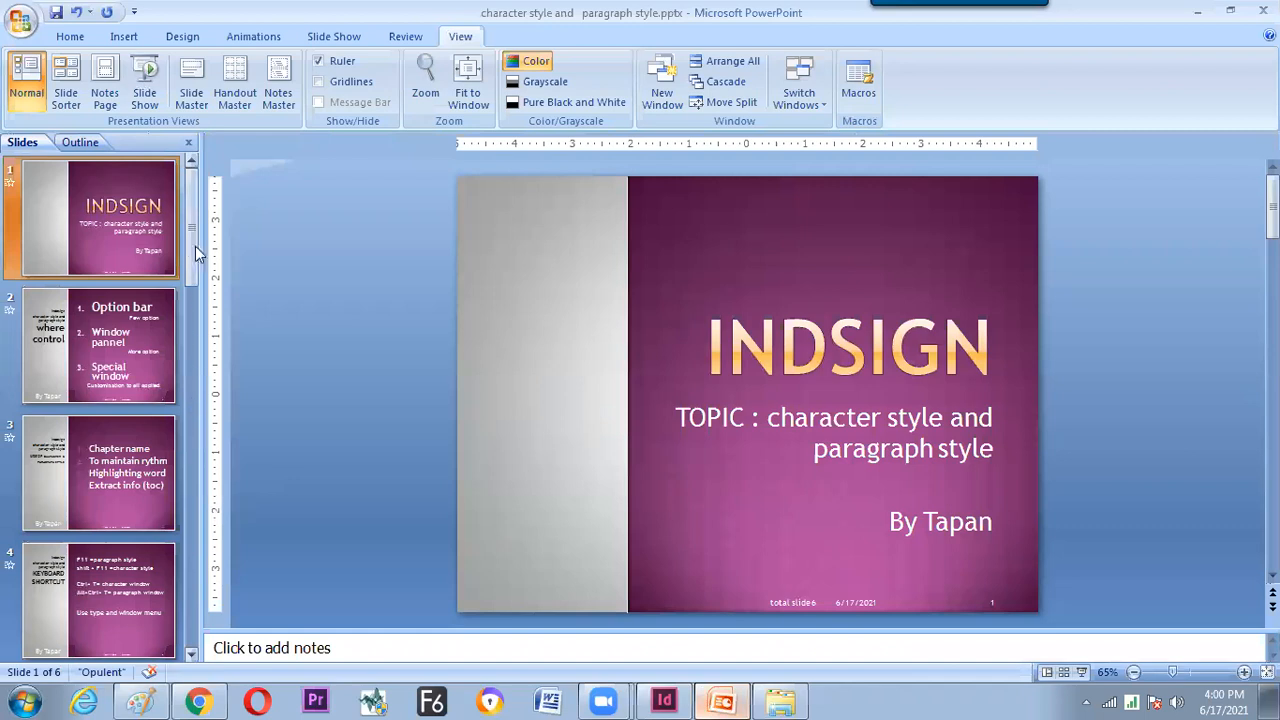
pyautogui.scroll(-3, 105, 559)
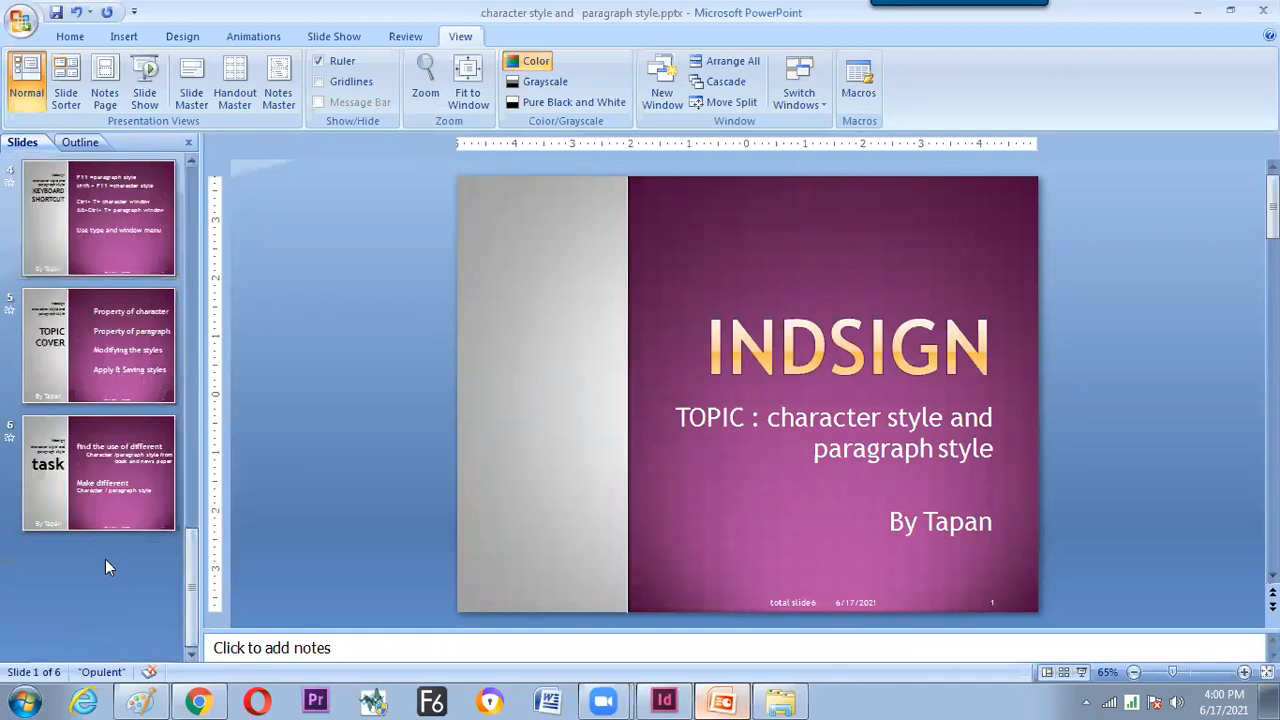
pyautogui.click(161, 499)
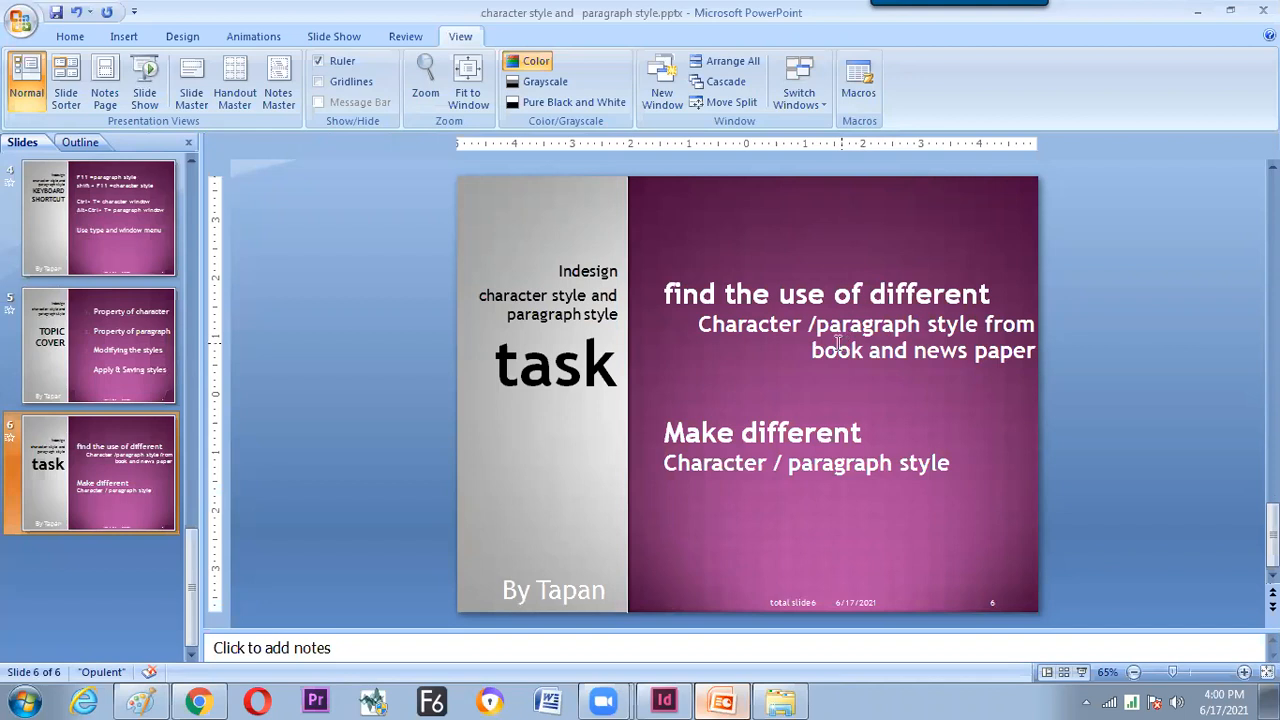
pyautogui.press('BackSpace')
# Return to InDesign and examine the styled words across the multi-column layout at full-page and closer views.
pyautogui.hotkey('alt', 'Tab')
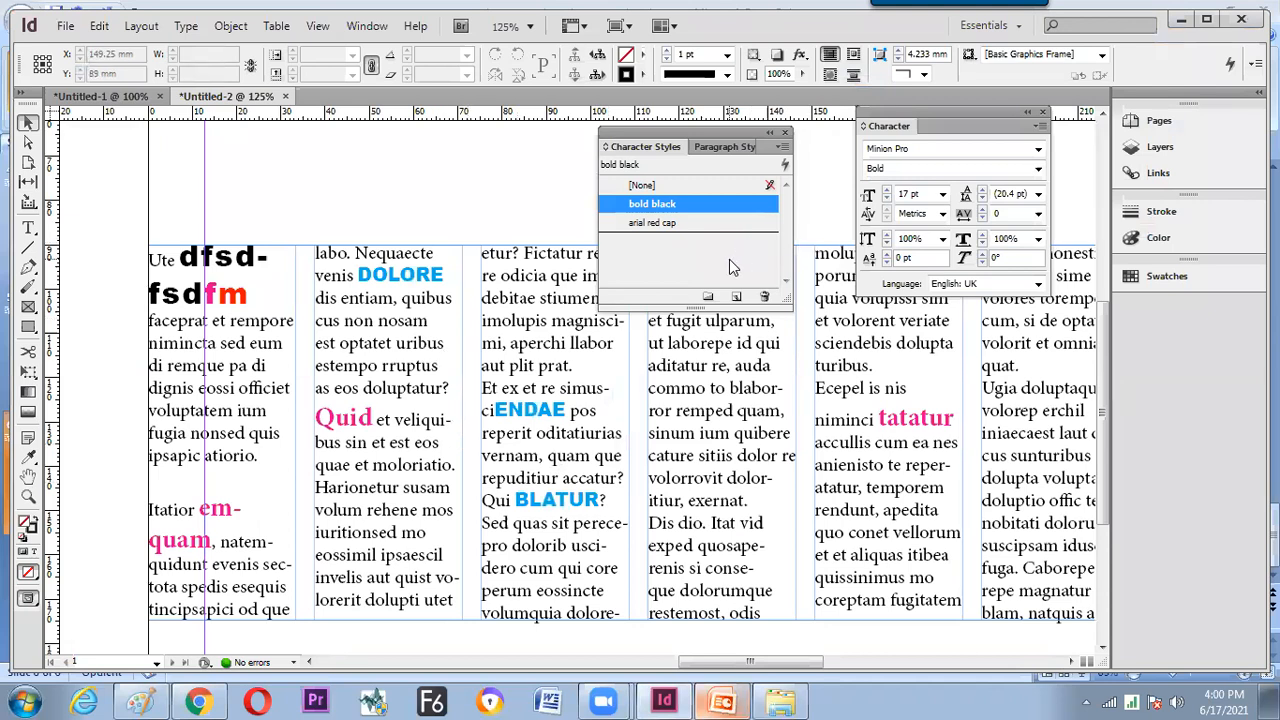
pyautogui.hotkey('ctrl', '-')
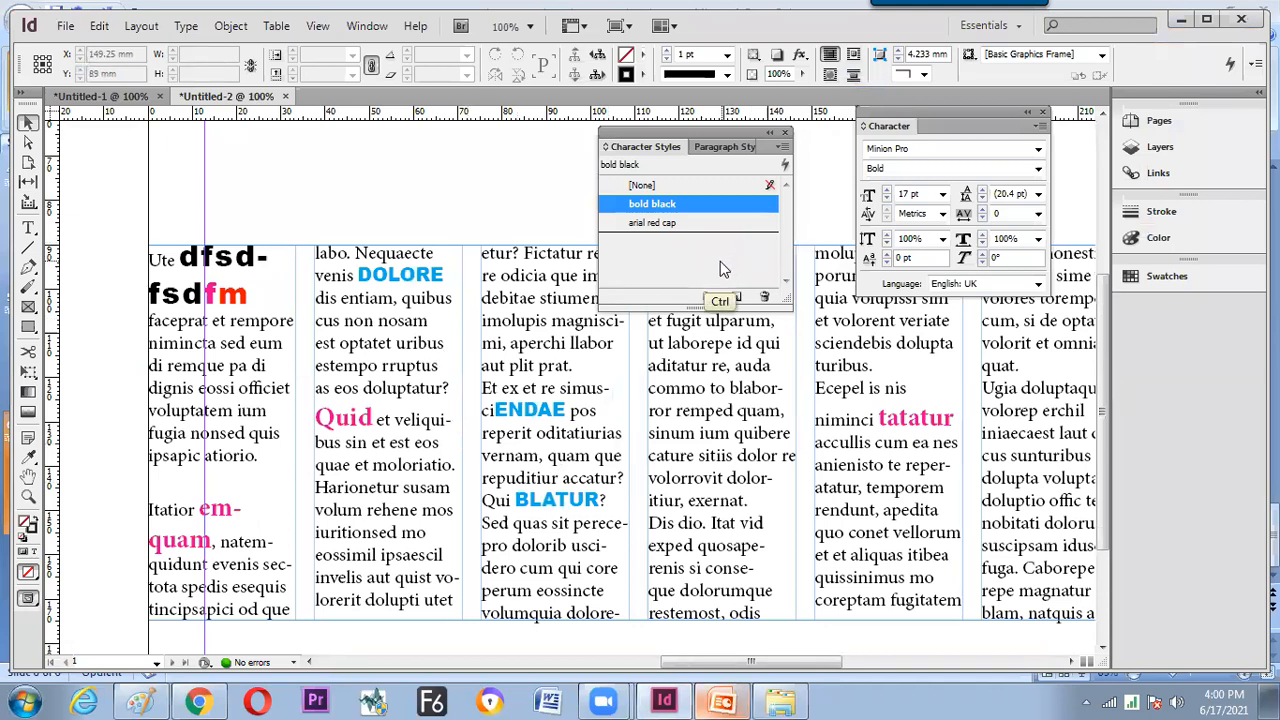
pyautogui.hotkey('ctrl', '-')
pyautogui.hotkey('ctrl', '-')
pyautogui.hotkey('ctrl', '-')
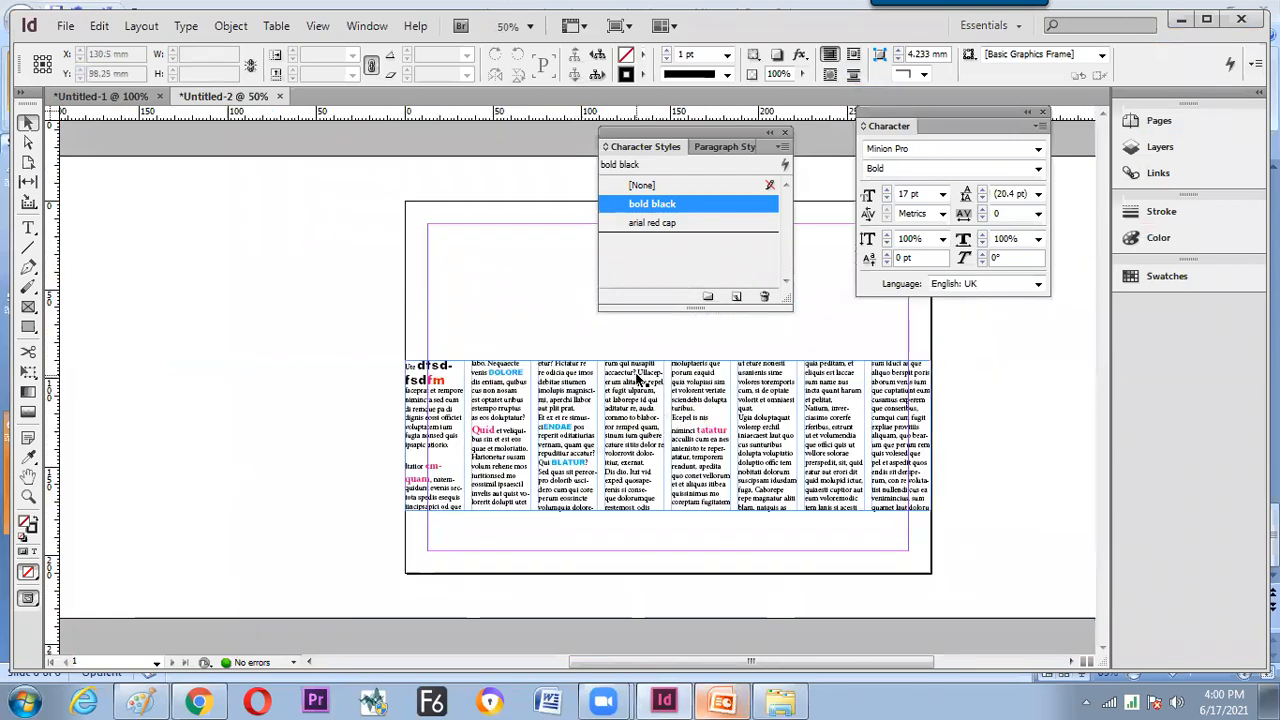
pyautogui.hotkey('ctrl', '=')
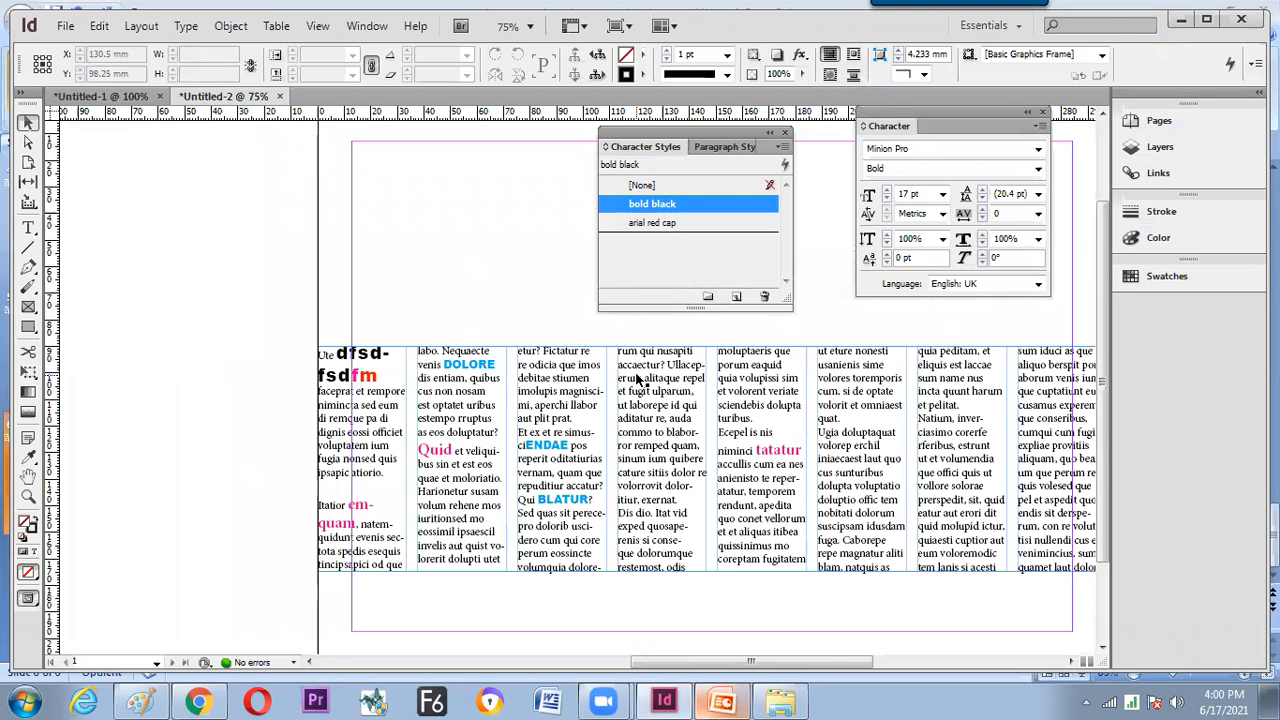
pyautogui.hotkey('ctrl', '-')
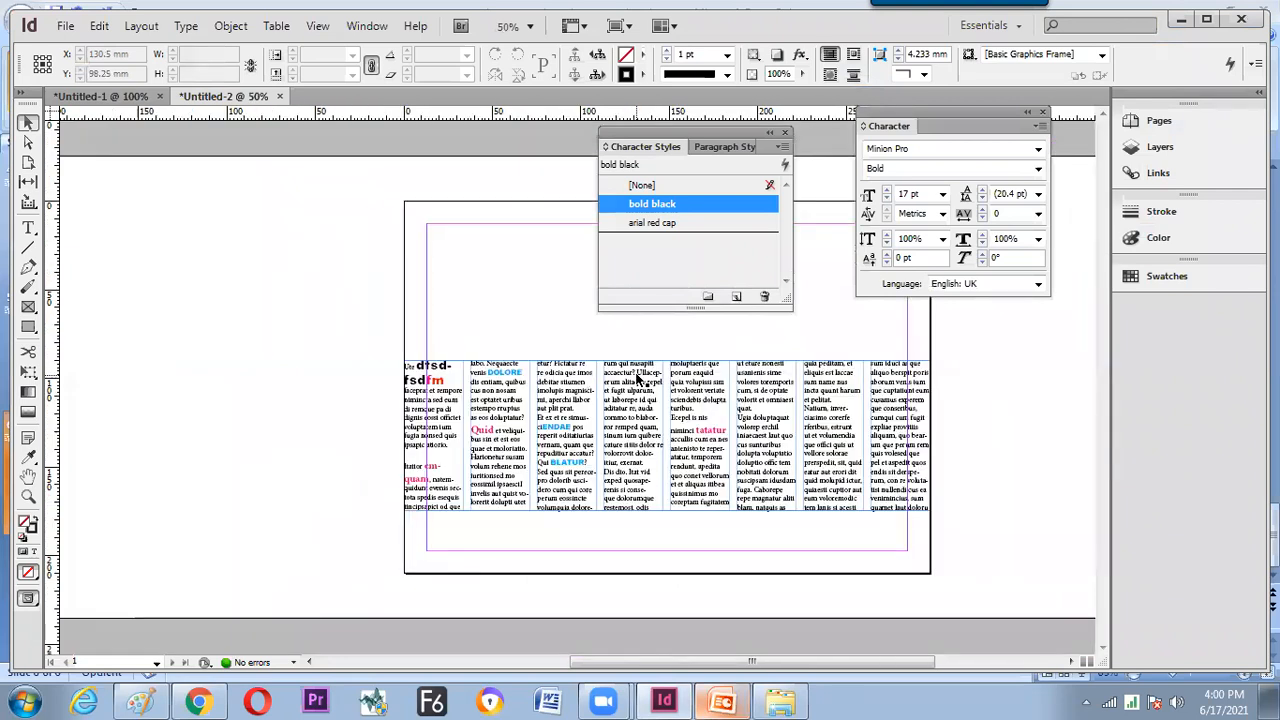
pyautogui.hotkey('ctrl', '=')
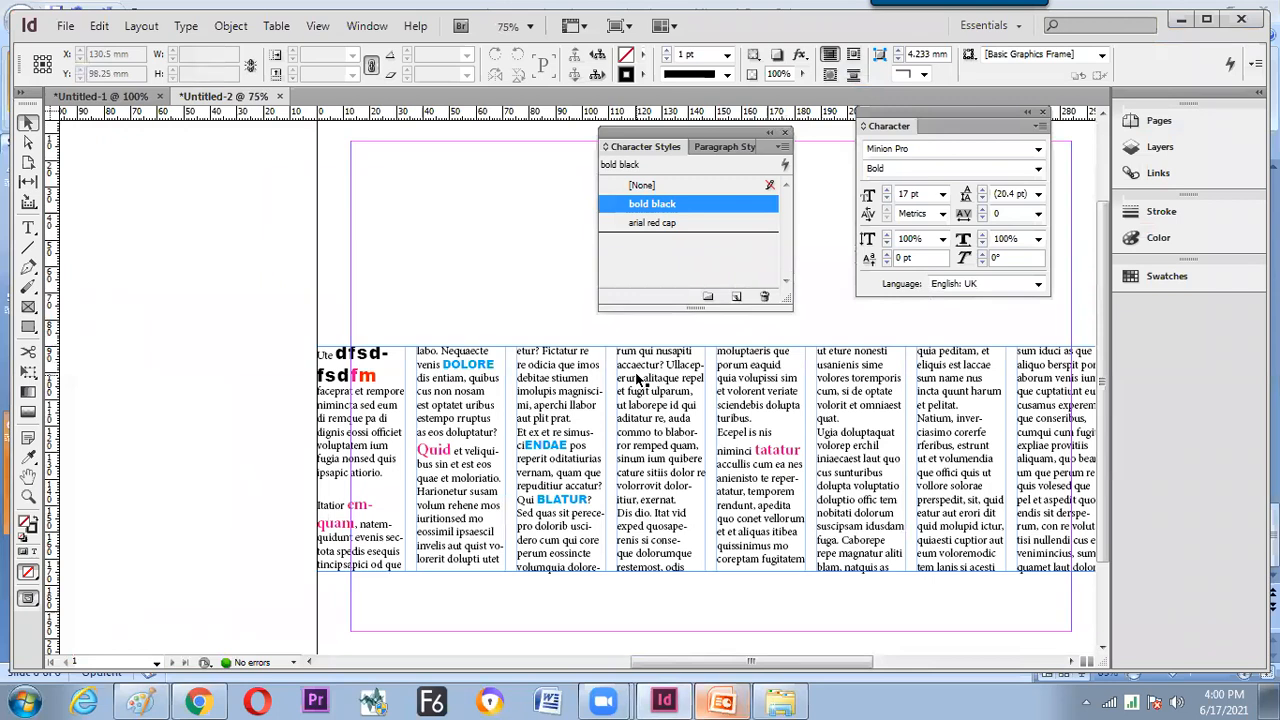